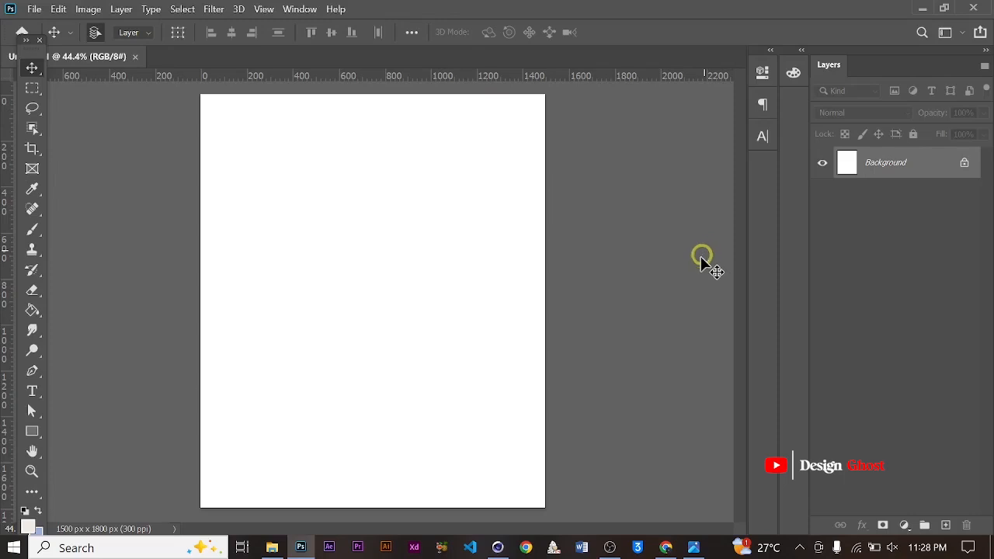
Switch to Cinema 4D and add a MoText object to the scene
{"action": "left_click", "coordinate": [499, 547]}
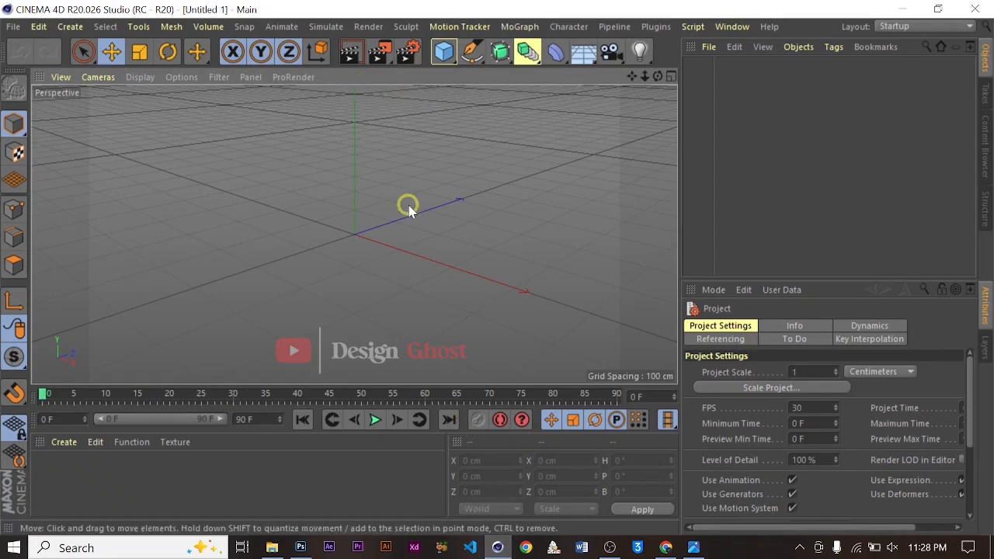
{"action": "scroll", "coordinate": [380, 223], "scroll_direction": "down", "scroll_amount": 1}
{"action": "scroll", "coordinate": [381, 223], "scroll_direction": "up", "scroll_amount": 4}
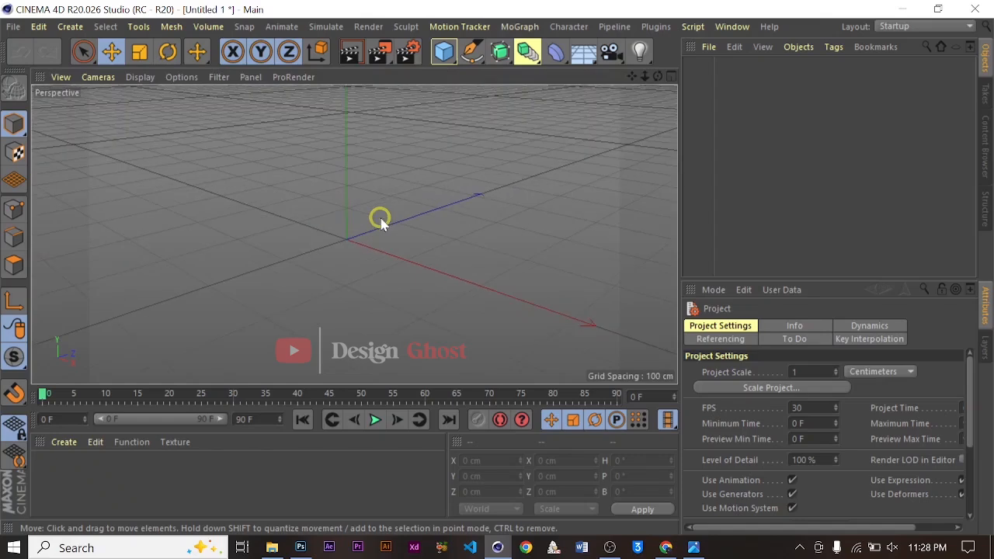
{"action": "scroll", "coordinate": [381, 224], "scroll_direction": "down", "scroll_amount": 2}
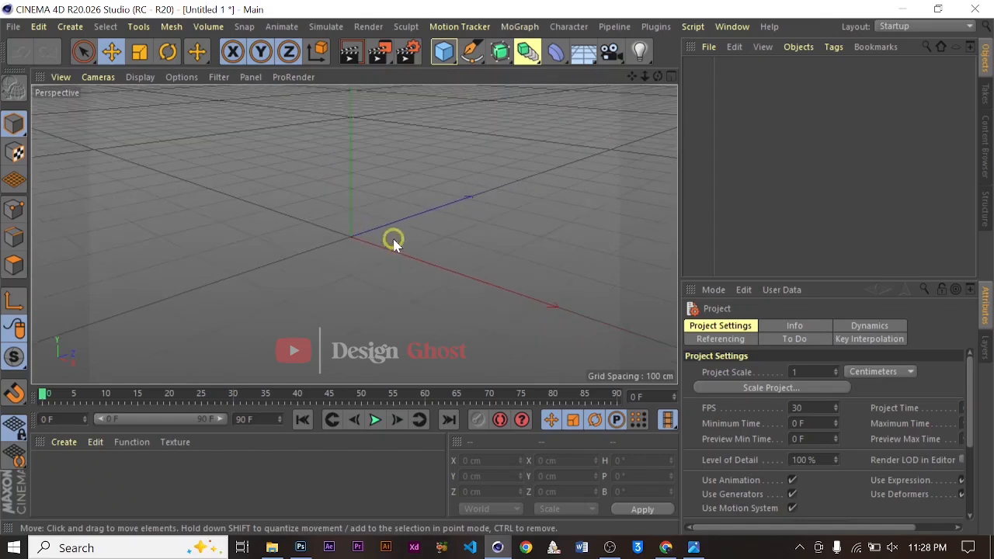
{"action": "left_click_drag", "start_coordinate": [355, 250], "coordinate": [588, 113], "text": "alt"}
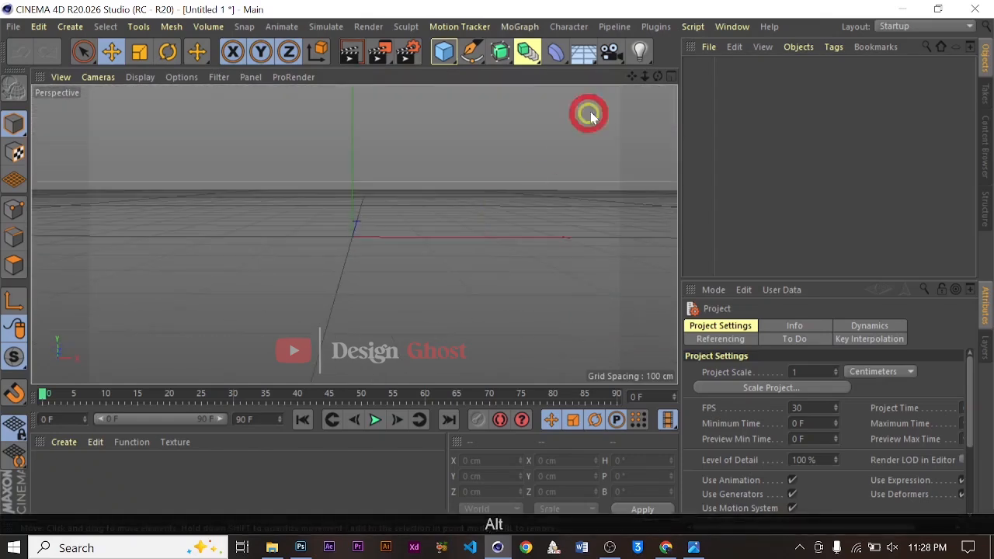
{"action": "middle_click_drag", "start_coordinate": [497, 194], "coordinate": [492, 231], "text": "alt"}
{"action": "left_click_drag", "start_coordinate": [492, 231], "coordinate": [426, 203], "text": "alt"}
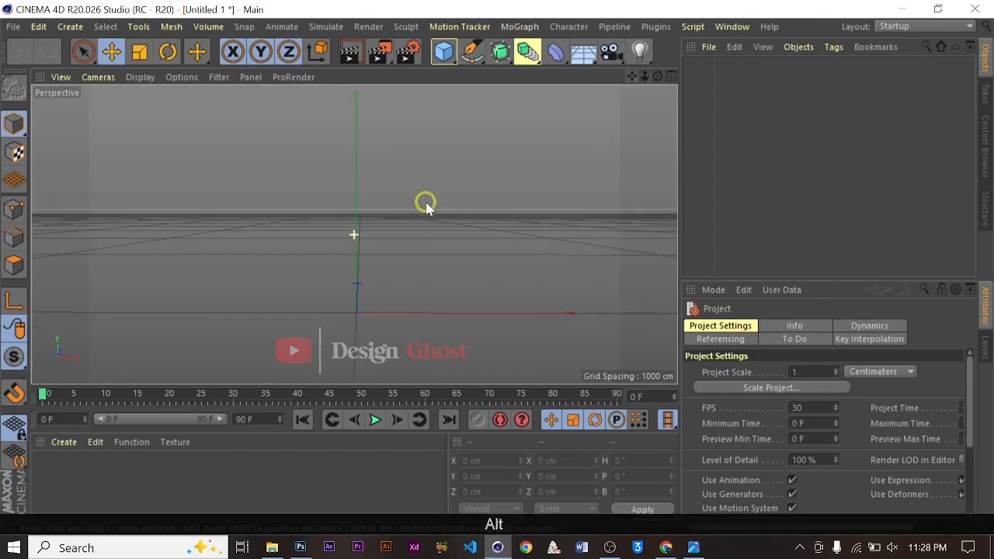
{"action": "left_click", "coordinate": [519, 27]}
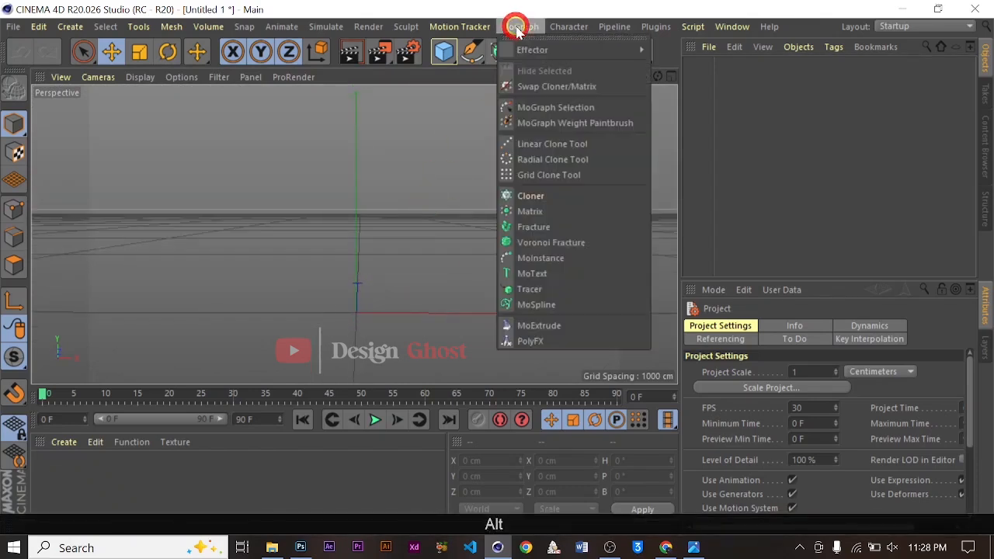
{"action": "left_click", "coordinate": [558, 273]}
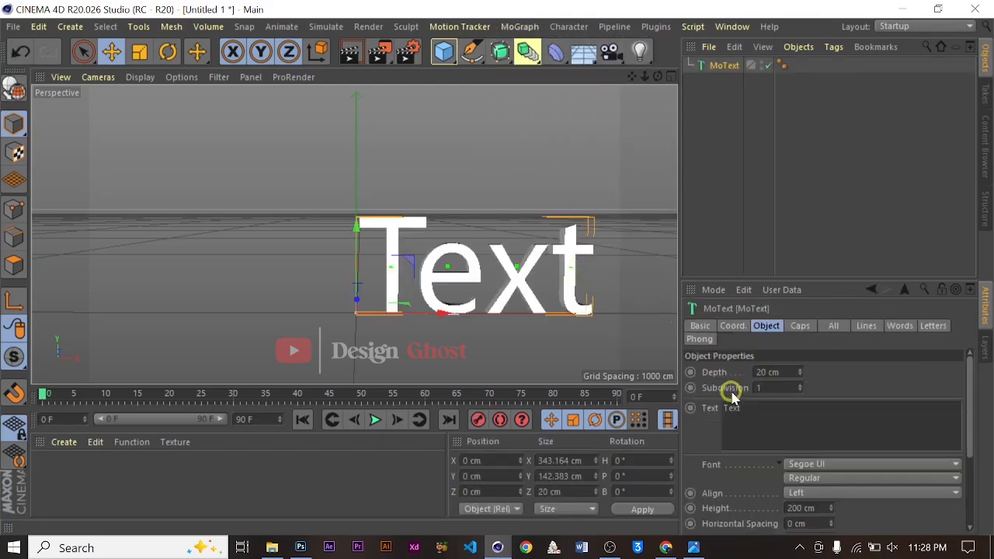
Replace the MoText's text with TRIP in capital letters
{"action": "double_click", "coordinate": [750, 404]}
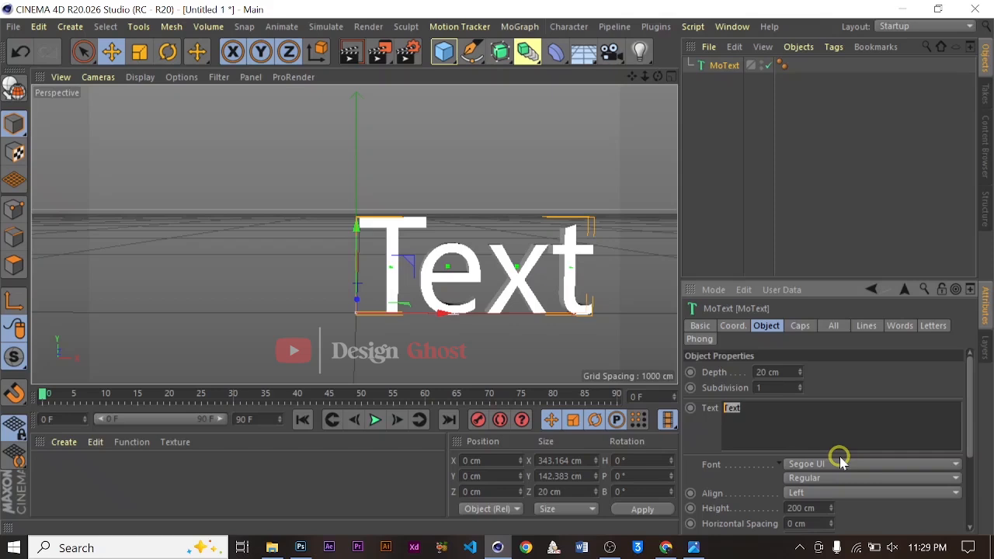
{"action": "key", "text": "Caps_Lock"}
{"action": "type", "text": "T"}
{"action": "key", "text": "Caps_Lock"}
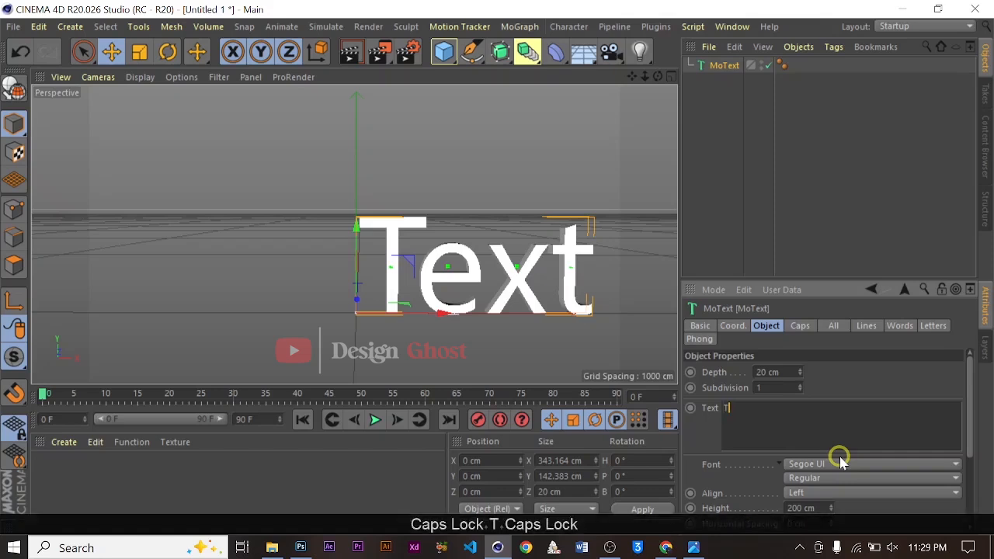
{"action": "type", "text": "rip"}
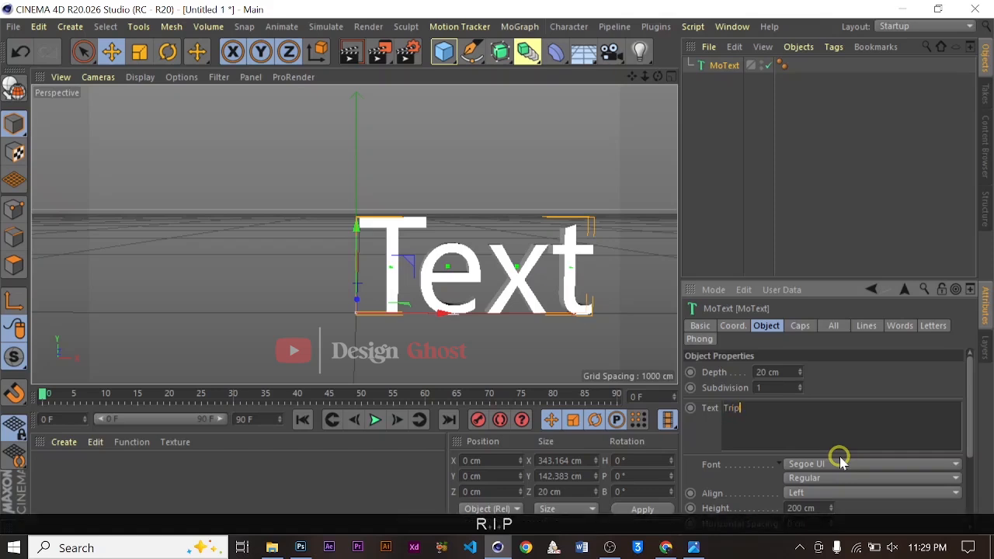
{"action": "key", "text": "BackSpace"}
{"action": "key", "text": "BackSpace"}
{"action": "key", "text": "BackSpace"}
{"action": "key", "text": "Caps_Lock"}
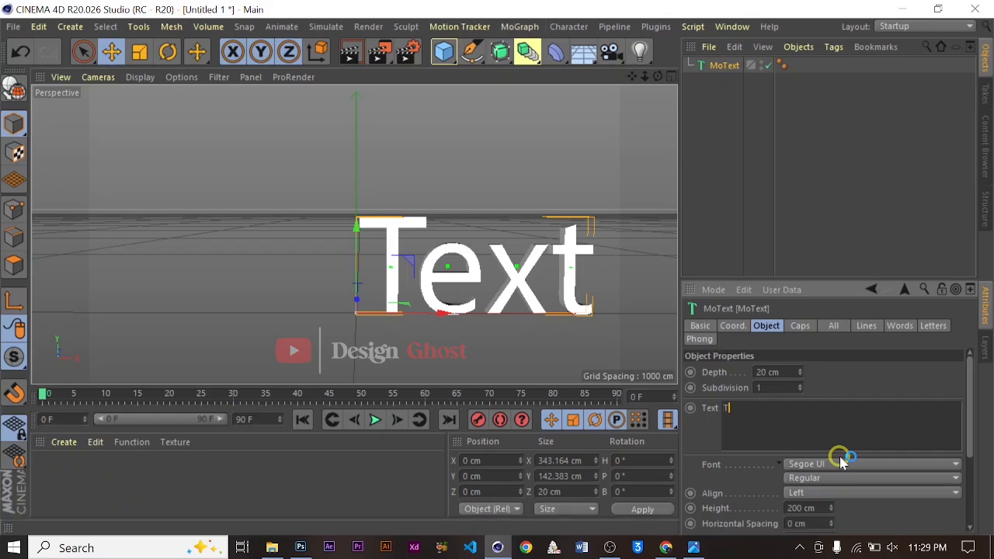
{"action": "type", "text": "RIP"}
Set the text font to Rahido and the alignment to Middle
{"action": "left_click", "coordinate": [839, 465]}
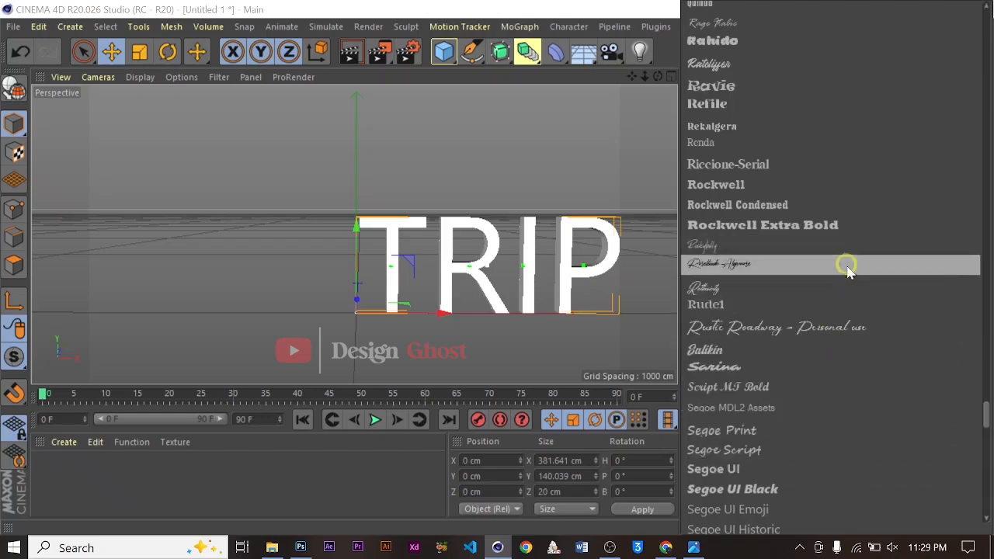
{"action": "scroll", "coordinate": [847, 289], "scroll_direction": "up", "scroll_amount": 2}
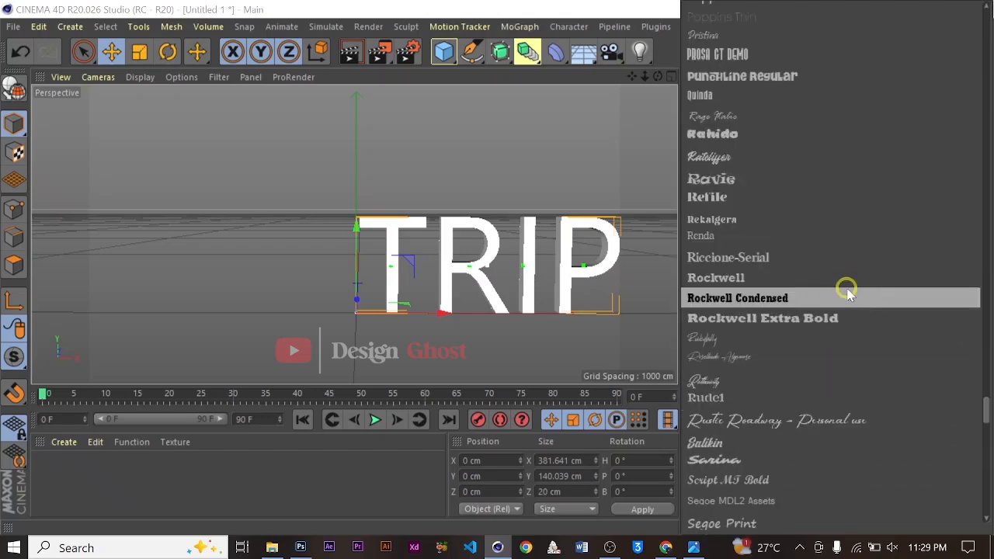
{"action": "scroll", "coordinate": [847, 288], "scroll_direction": "up", "scroll_amount": 2}
{"action": "left_click", "coordinate": [852, 234]}
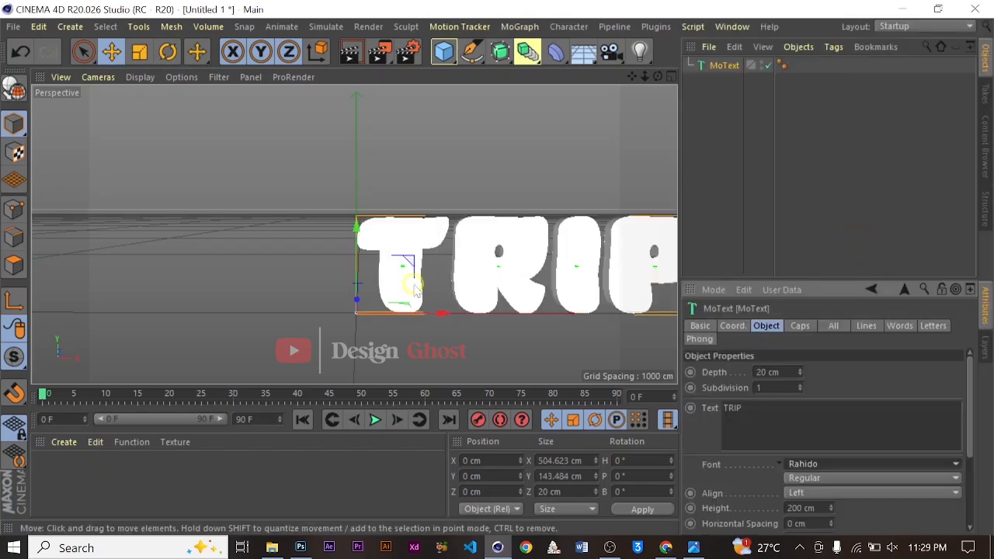
{"action": "left_click", "coordinate": [889, 495]}
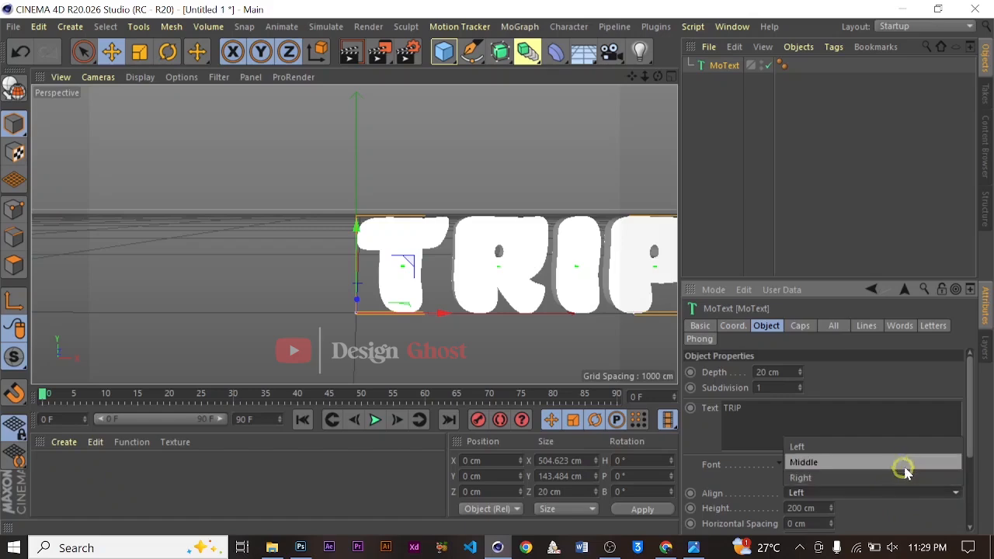
{"action": "left_click", "coordinate": [905, 466]}
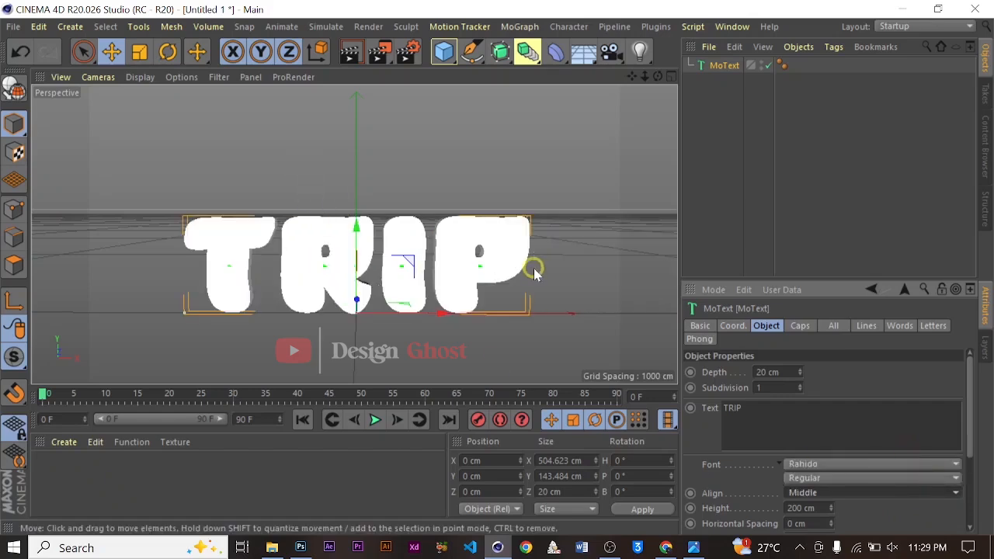
Set the text's horizontal spacing to -10 cm
{"action": "left_click_drag", "start_coordinate": [639, 260], "coordinate": [642, 238], "text": "alt"}
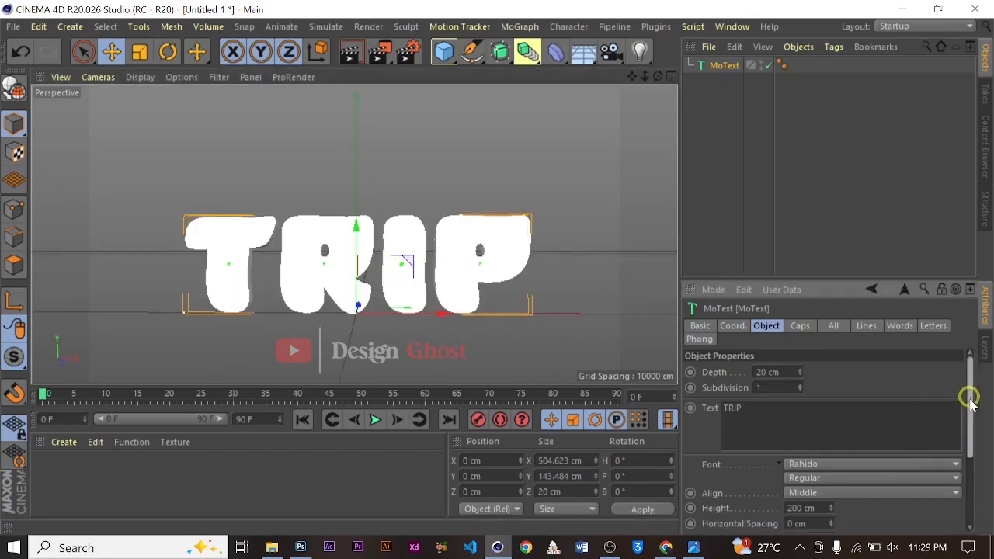
{"action": "left_click_drag", "start_coordinate": [968, 399], "coordinate": [971, 437]}
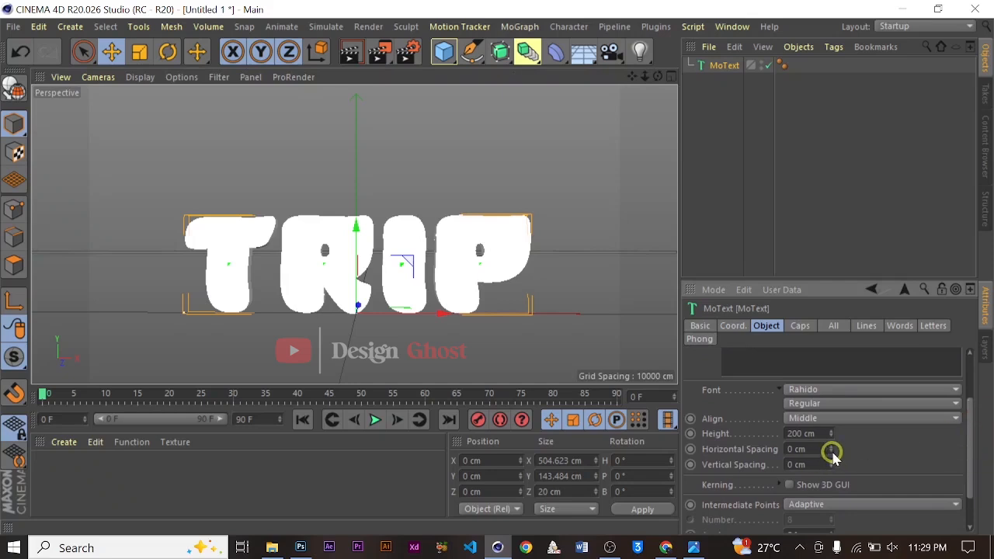
{"action": "left_click_drag", "start_coordinate": [831, 453], "coordinate": [831, 453]}
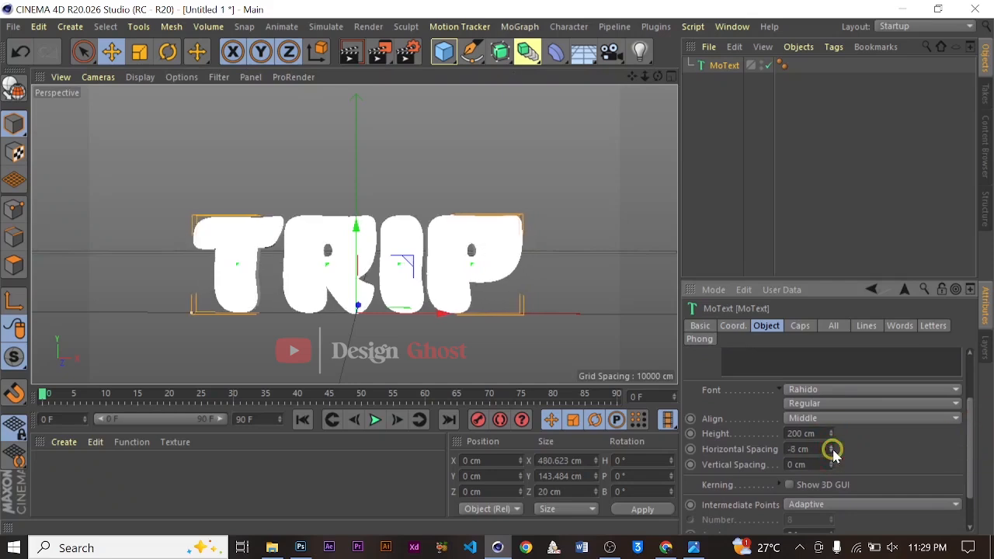
{"action": "left_click", "coordinate": [831, 453]}
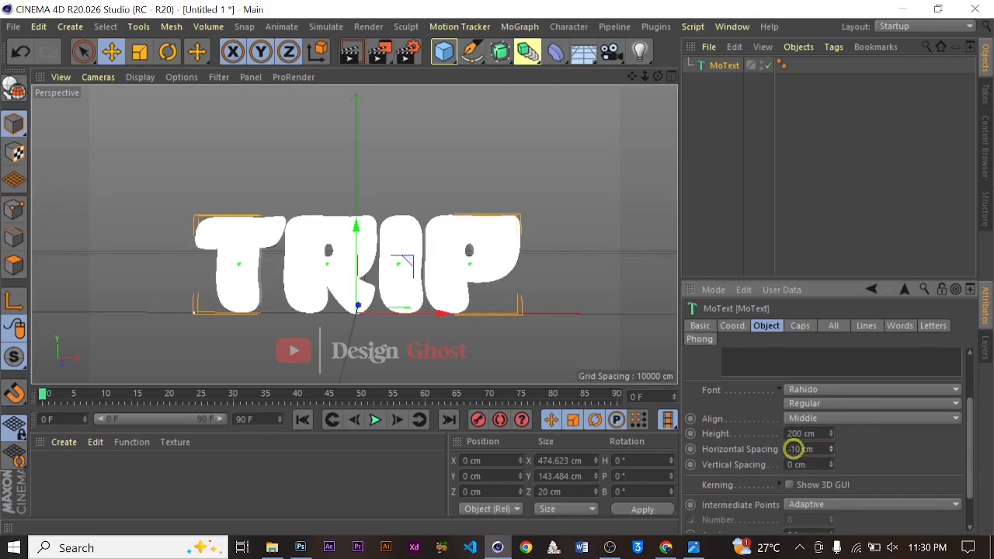
Set the start cap to Fillet Cap with 10 steps
{"action": "left_click_drag", "start_coordinate": [466, 261], "coordinate": [462, 299], "text": "alt"}
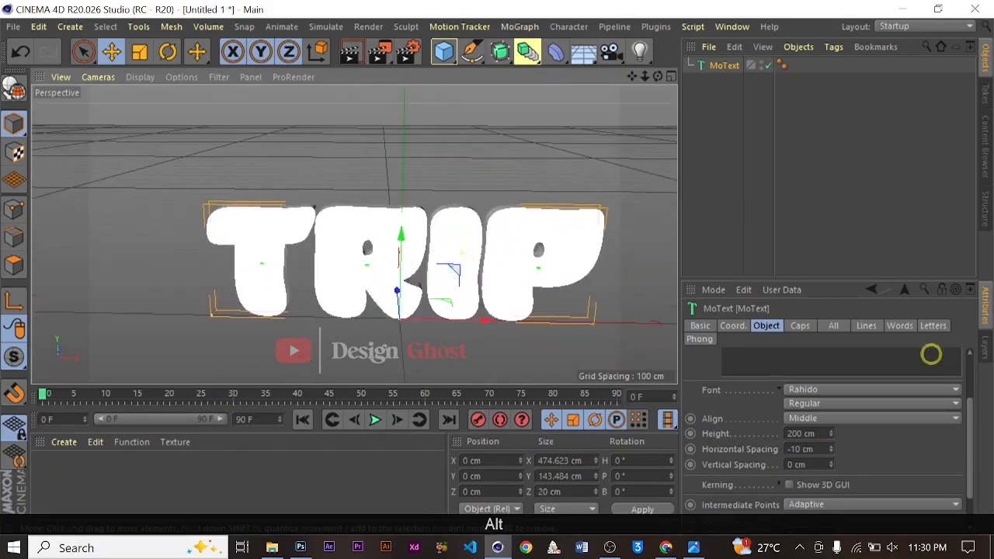
{"action": "left_click", "coordinate": [799, 325]}
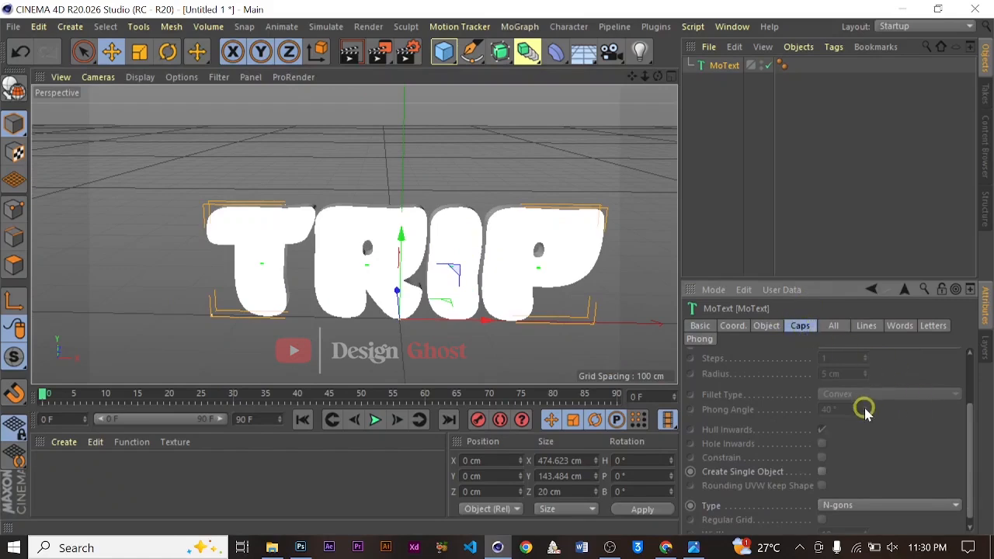
{"action": "scroll", "coordinate": [862, 405], "scroll_direction": "up", "scroll_amount": 2}
{"action": "left_click", "coordinate": [868, 372]}
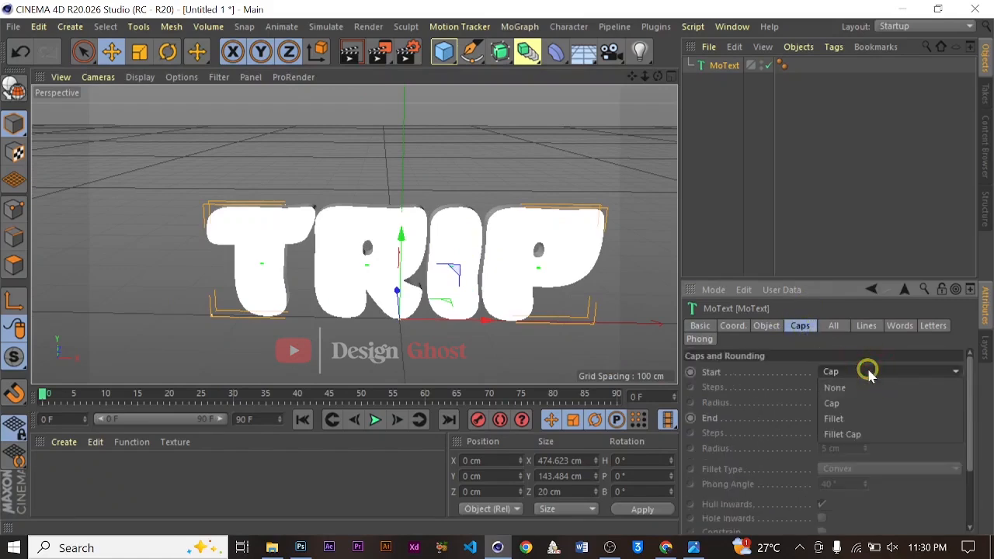
{"action": "left_click", "coordinate": [854, 433]}
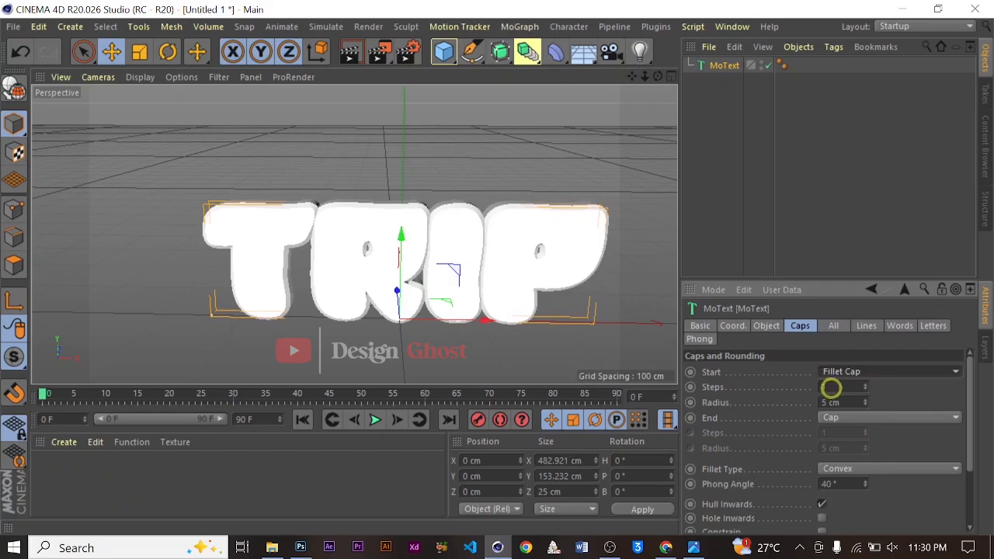
{"action": "left_click", "coordinate": [829, 387]}
{"action": "type", "text": "10"}
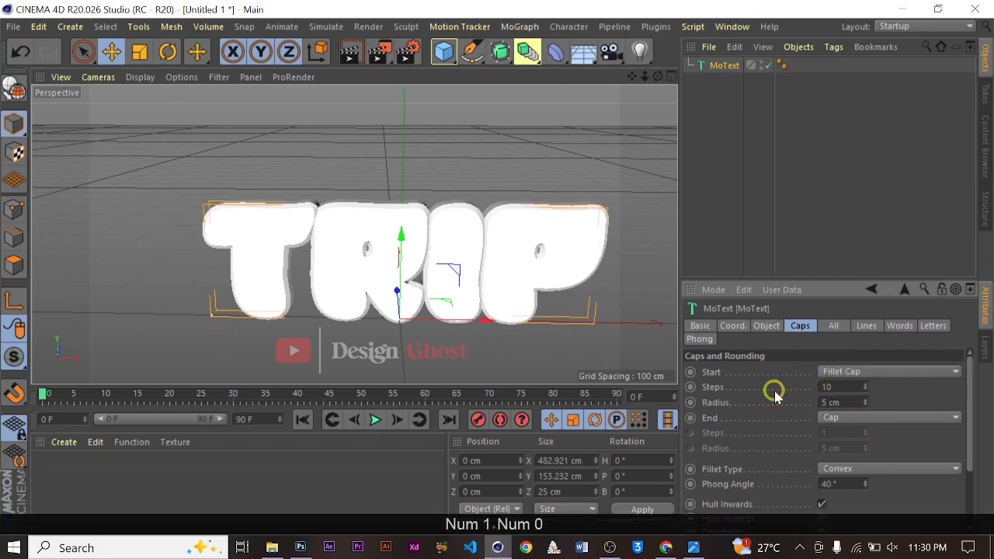
{"action": "key", "text": "Return"}
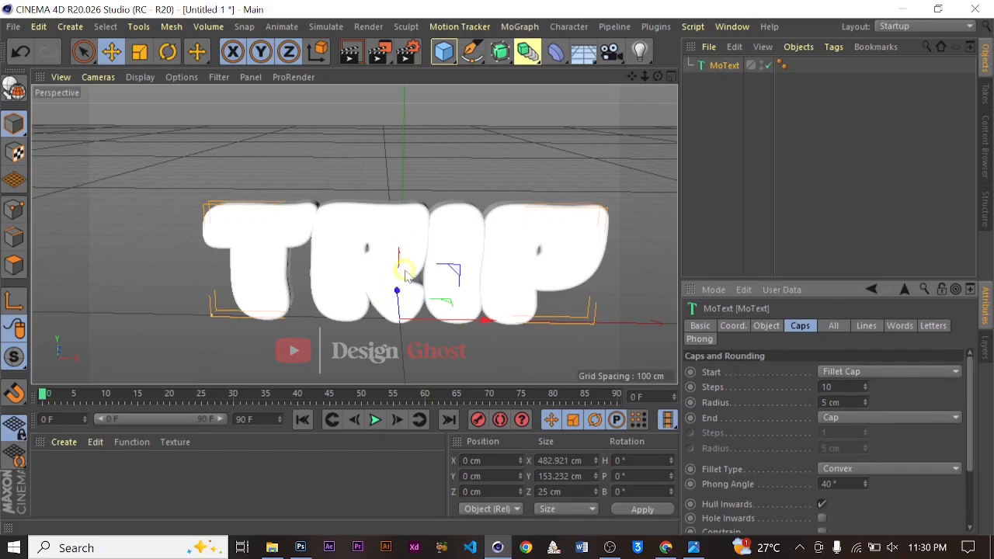
Set the end cap to Fillet Cap with 10 steps
{"action": "left_click_drag", "start_coordinate": [435, 288], "coordinate": [559, 214], "text": "alt"}
{"action": "left_click", "coordinate": [877, 417]}
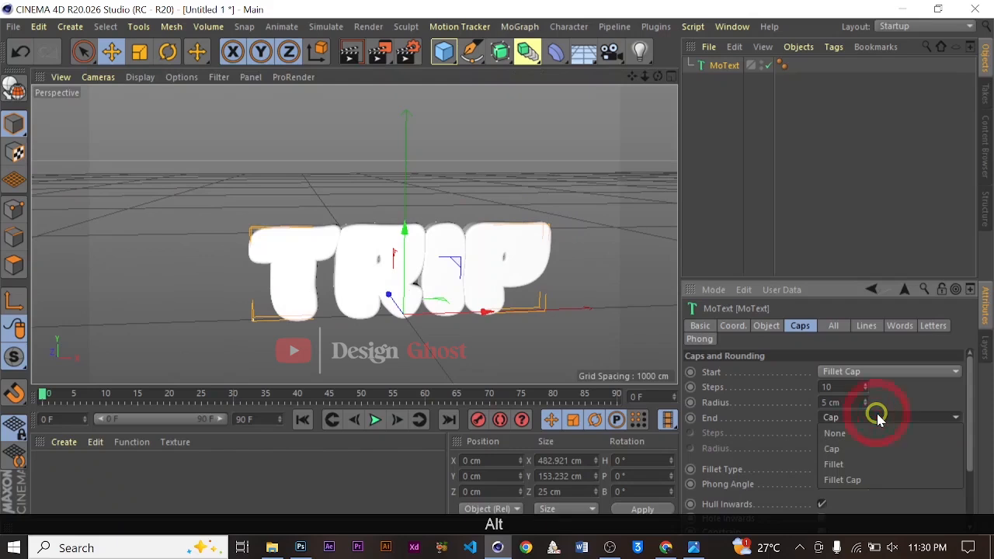
{"action": "left_click", "coordinate": [860, 476]}
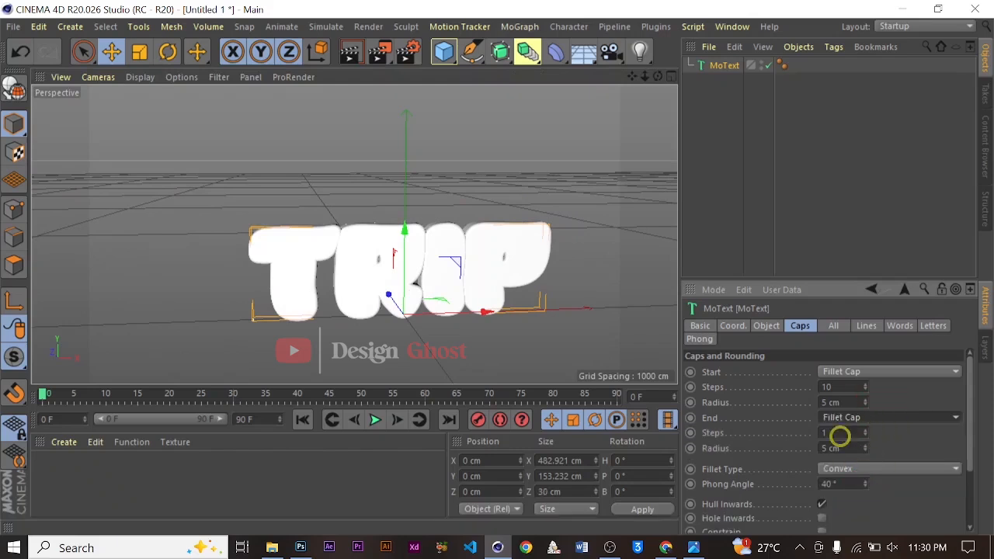
{"action": "left_click", "coordinate": [835, 432]}
{"action": "type", "text": "10"}
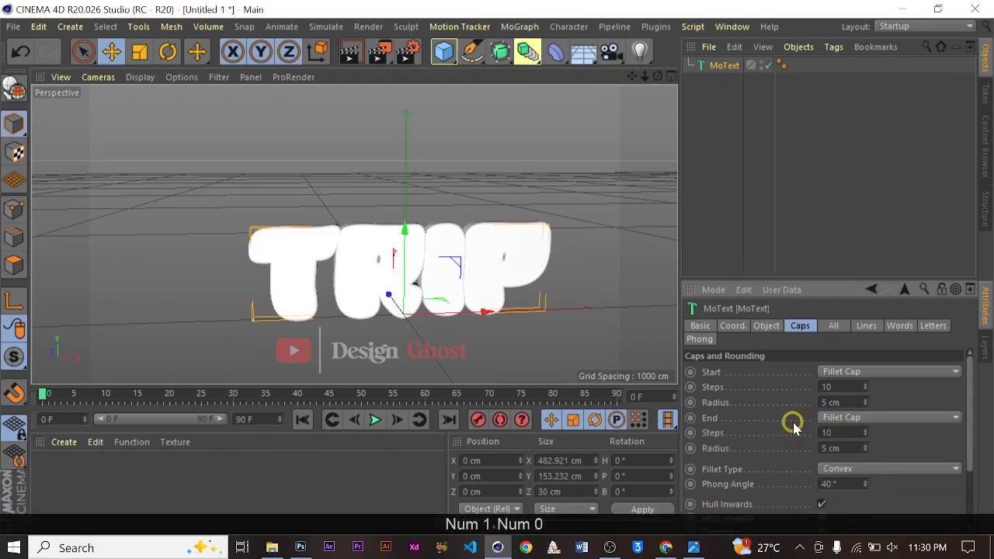
{"action": "key", "text": "Return"}
{"action": "scroll", "coordinate": [590, 140], "scroll_direction": "up", "scroll_amount": 3}
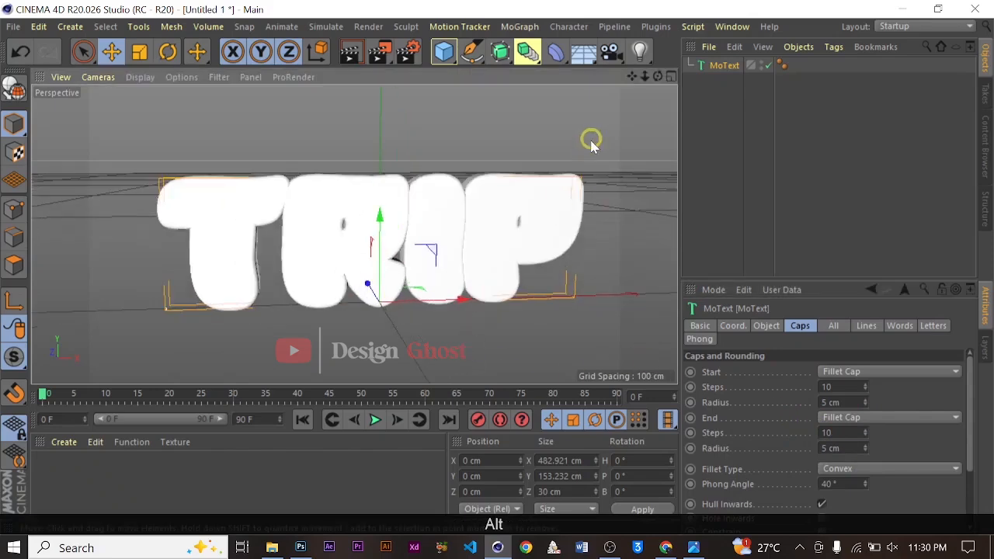
{"action": "left_click_drag", "start_coordinate": [590, 140], "coordinate": [525, 260], "text": "alt"}
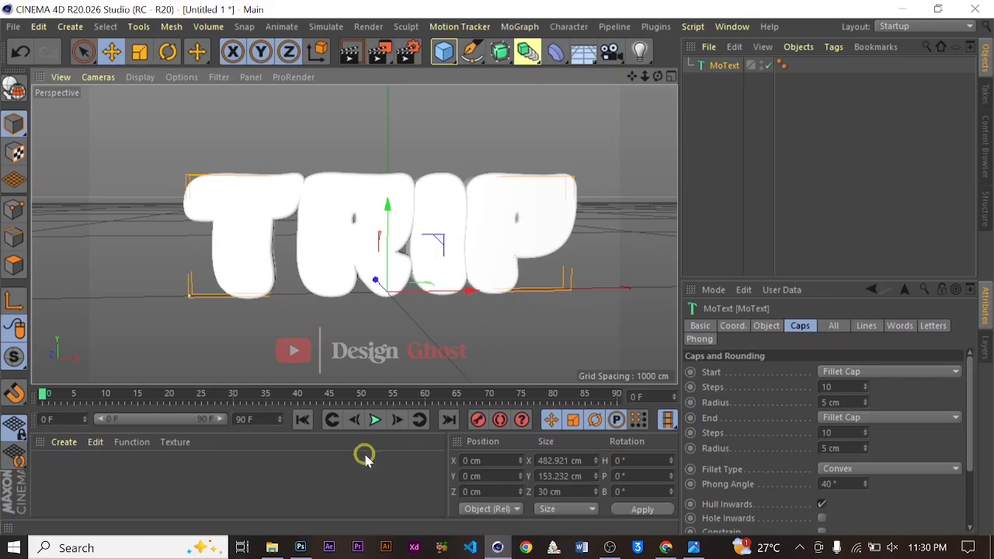
Switch to Photoshop, pick the Type tool and unlock the background layer
{"action": "left_click", "coordinate": [301, 547]}
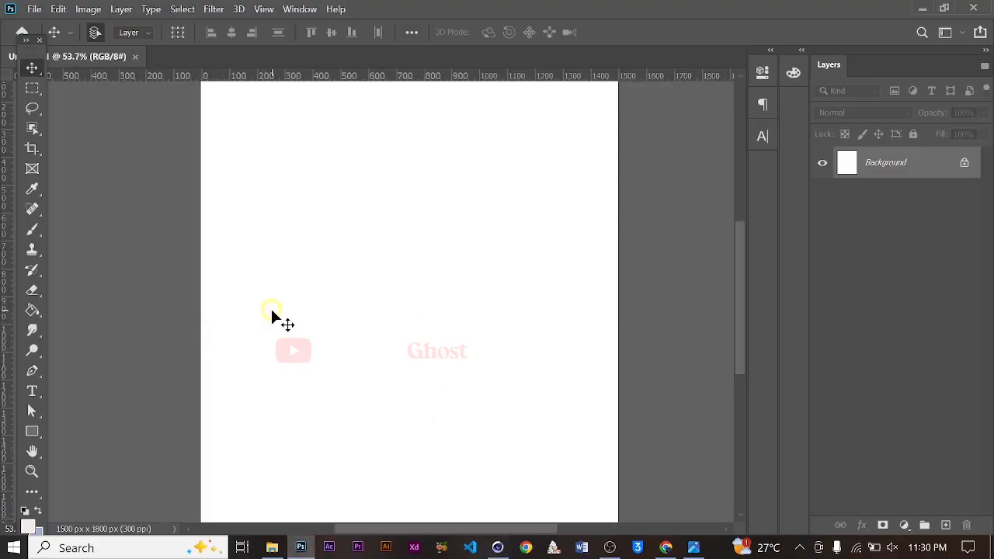
{"action": "key", "text": "ctrl+0"}
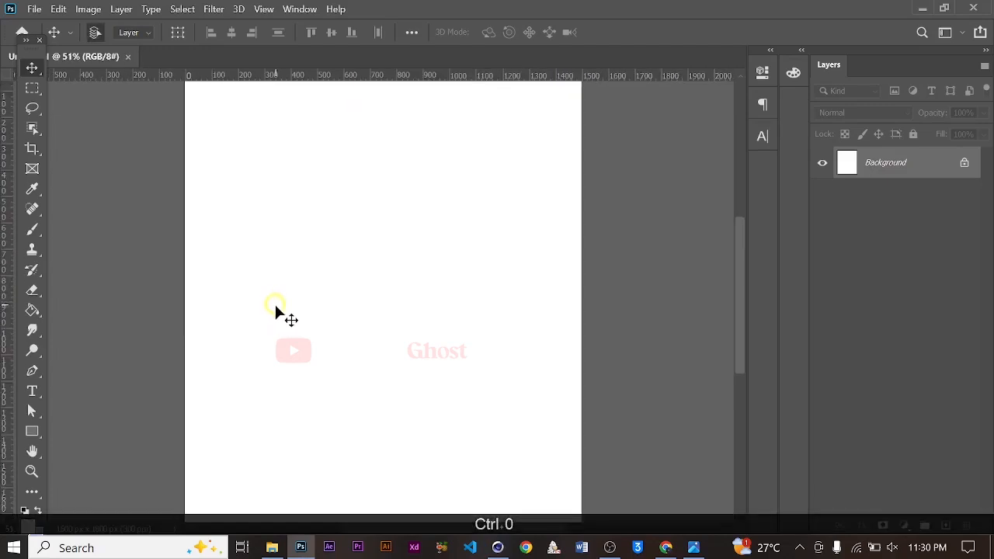
{"action": "left_click", "coordinate": [33, 392]}
{"action": "left_click", "coordinate": [963, 162]}
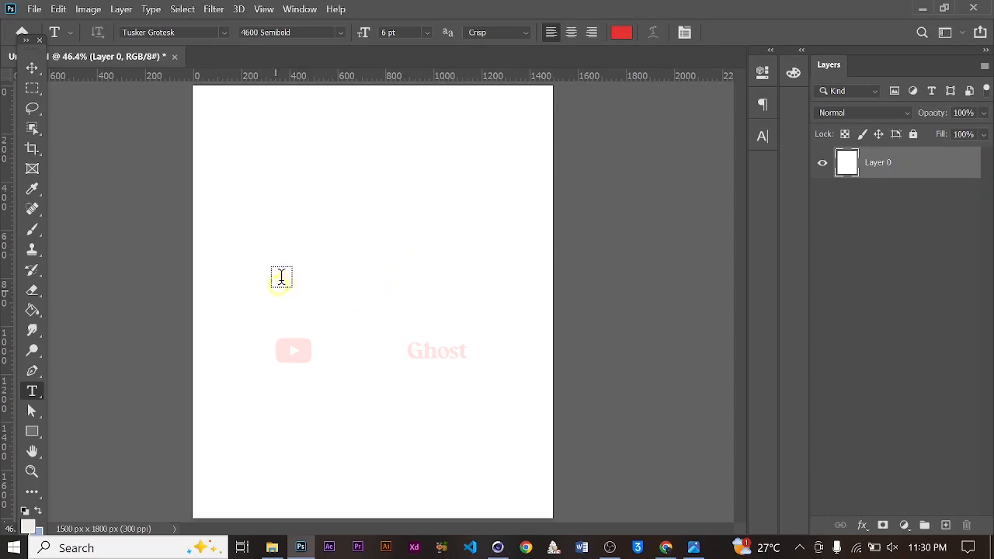
Add a text layer reading FIELD on the canvas and commit it
{"action": "left_click", "coordinate": [281, 268]}
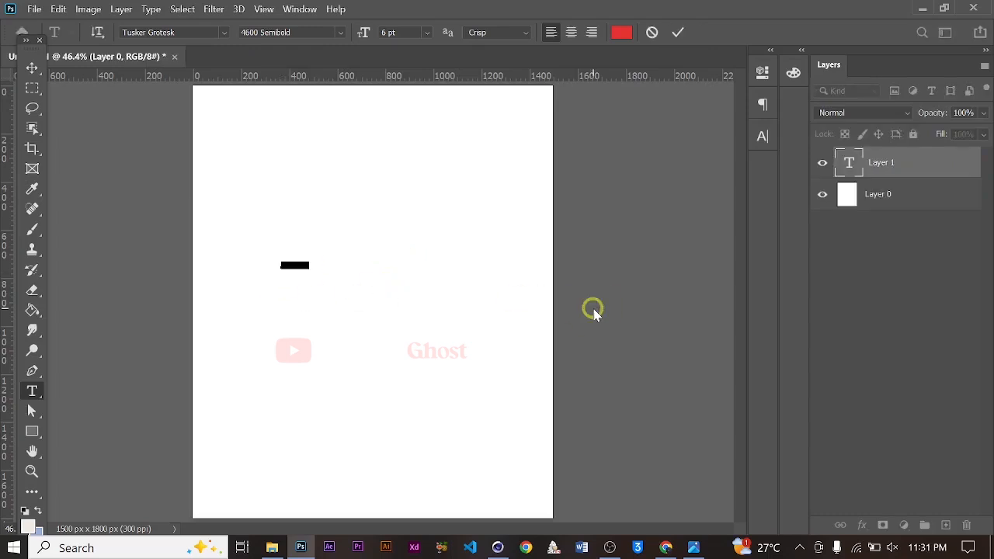
{"action": "key", "text": "Caps_Lock"}
{"action": "type", "text": "F"}
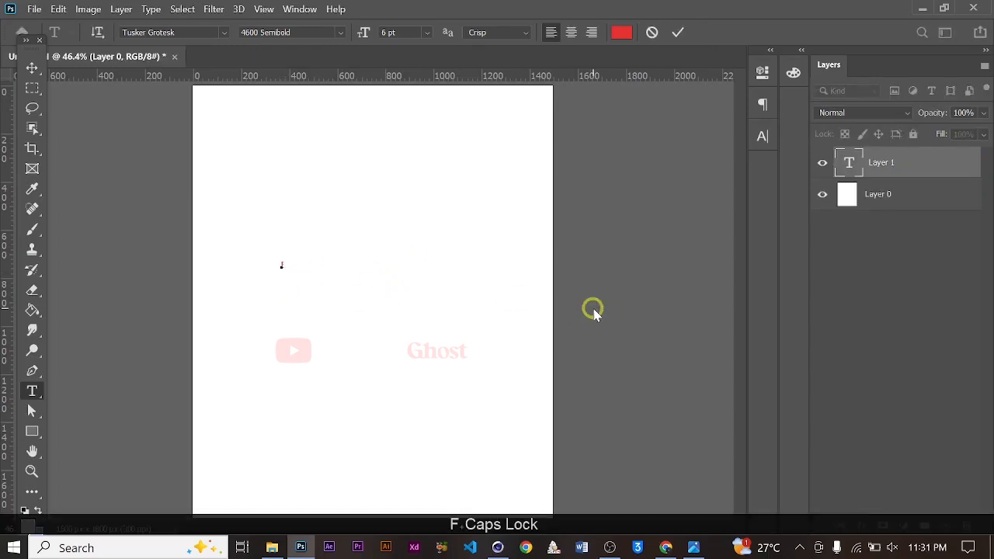
{"action": "type", "text": "IE"}
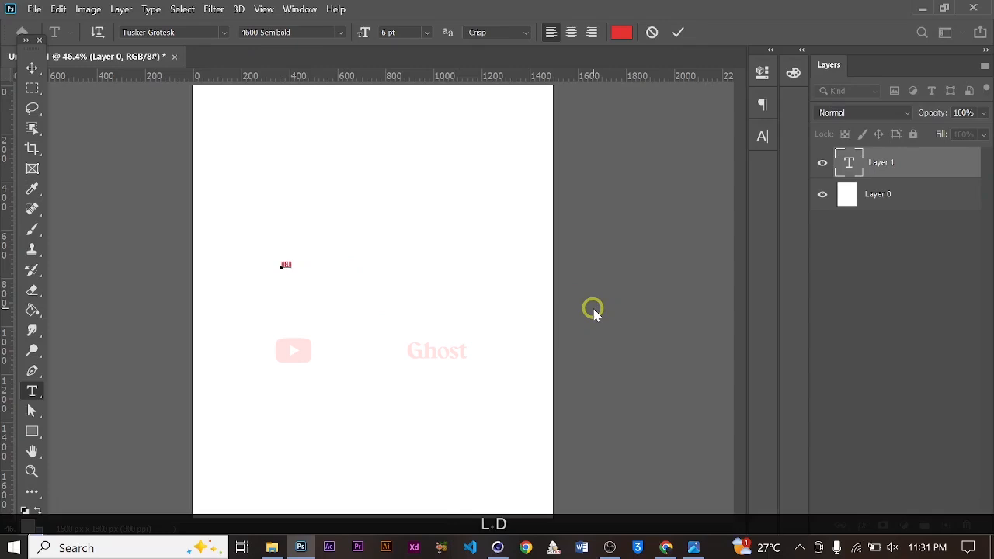
{"action": "left_click", "coordinate": [678, 32]}
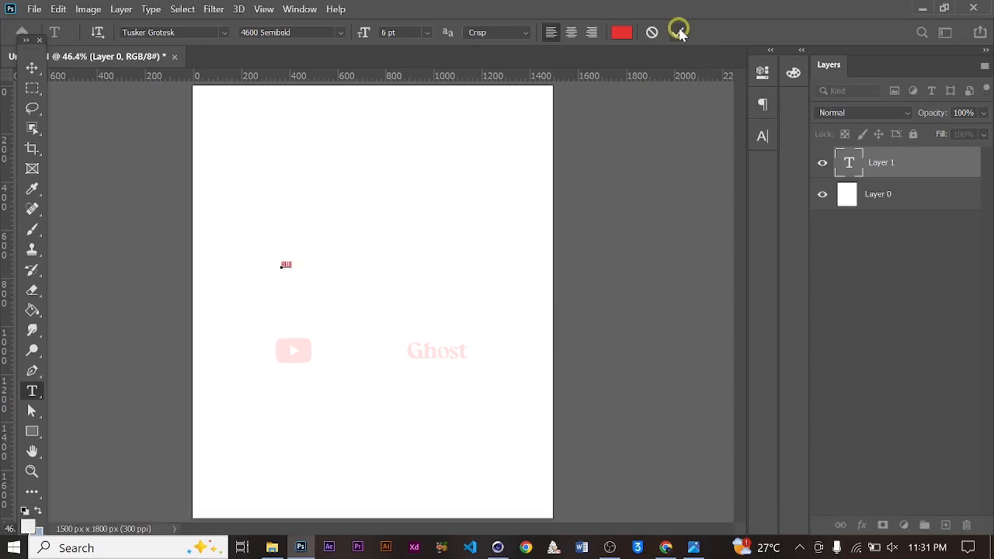
Enlarge the FIELD text with Free Transform and nudge it slightly upward on the page
{"action": "left_click", "coordinate": [31, 68]}
{"action": "key", "text": "ctrl+t"}
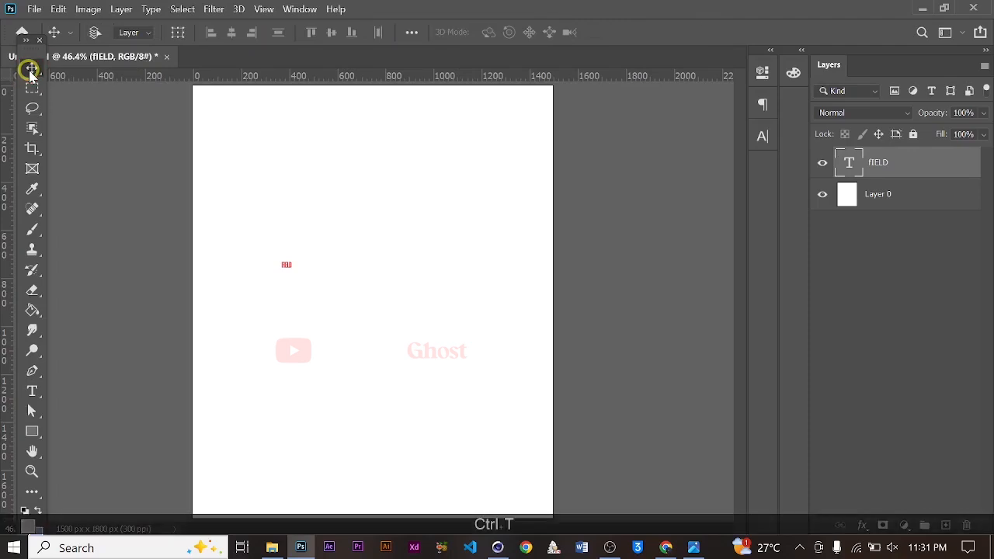
{"action": "left_click_drag", "start_coordinate": [303, 273], "coordinate": [521, 341]}
{"action": "key", "text": "Return"}
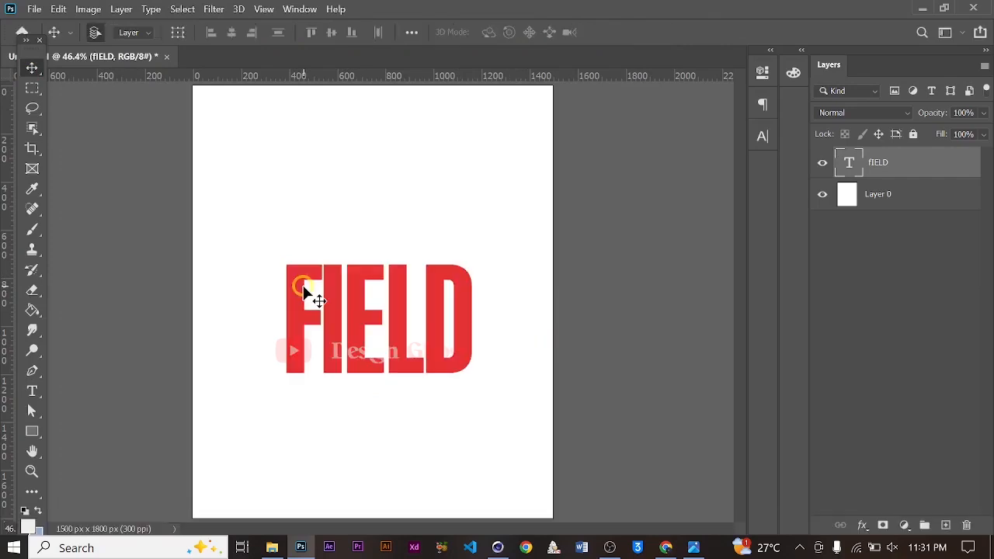
{"action": "scroll", "coordinate": [358, 295], "scroll_direction": "up", "scroll_amount": 2, "text": "alt"}
{"action": "left_click_drag", "start_coordinate": [358, 309], "coordinate": [358, 296]}
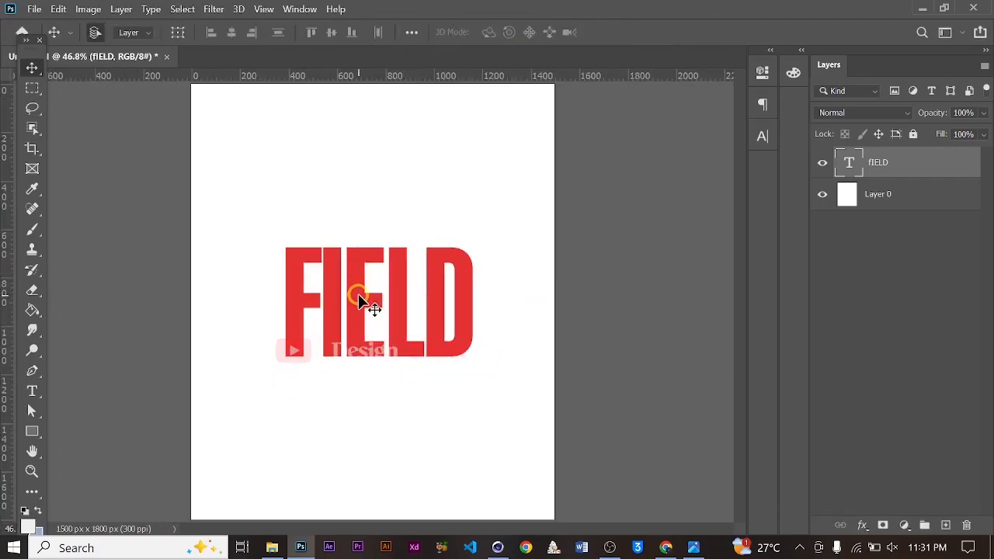
{"action": "key", "text": "ctrl+0"}
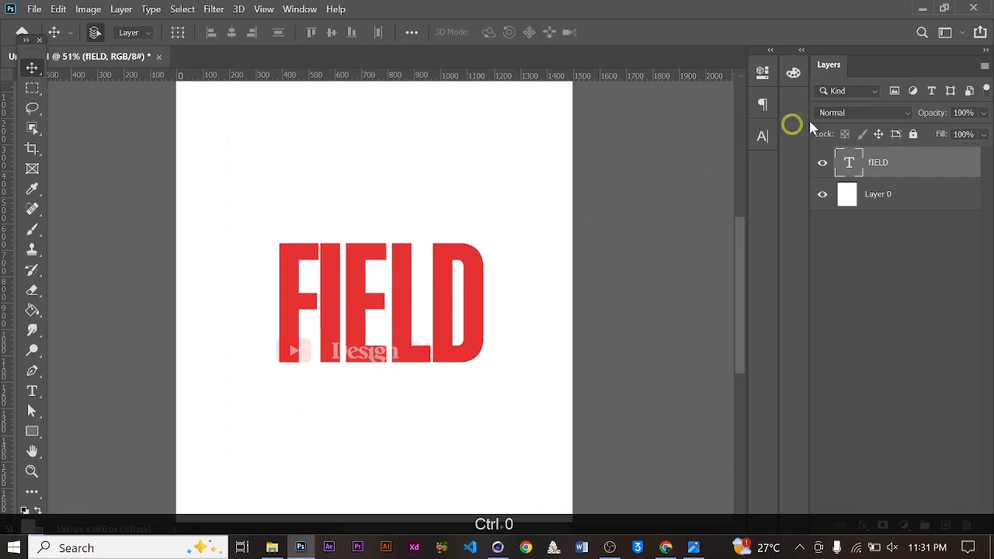
Change the text's font to Rahdo Regular
{"action": "left_click", "coordinate": [761, 137]}
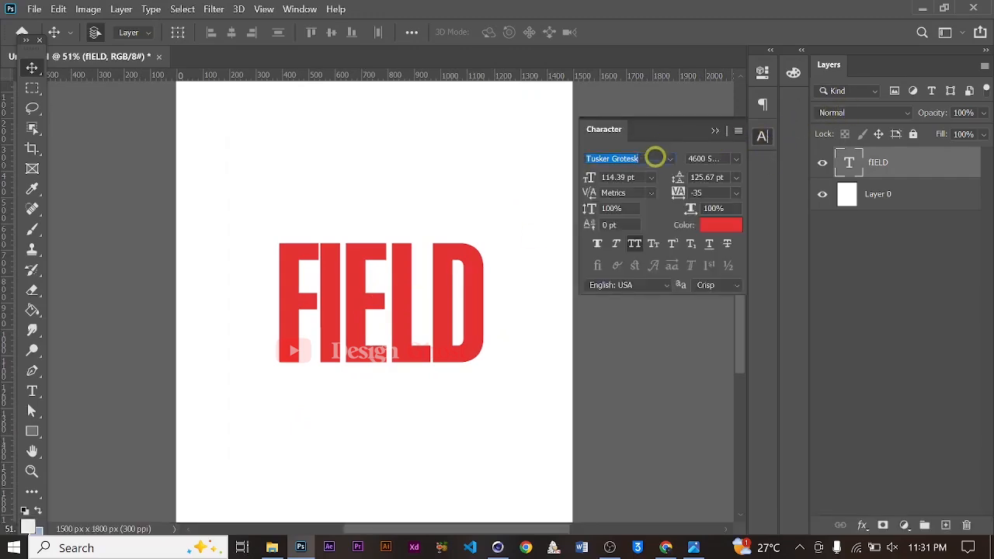
{"action": "type", "text": "rASH"}
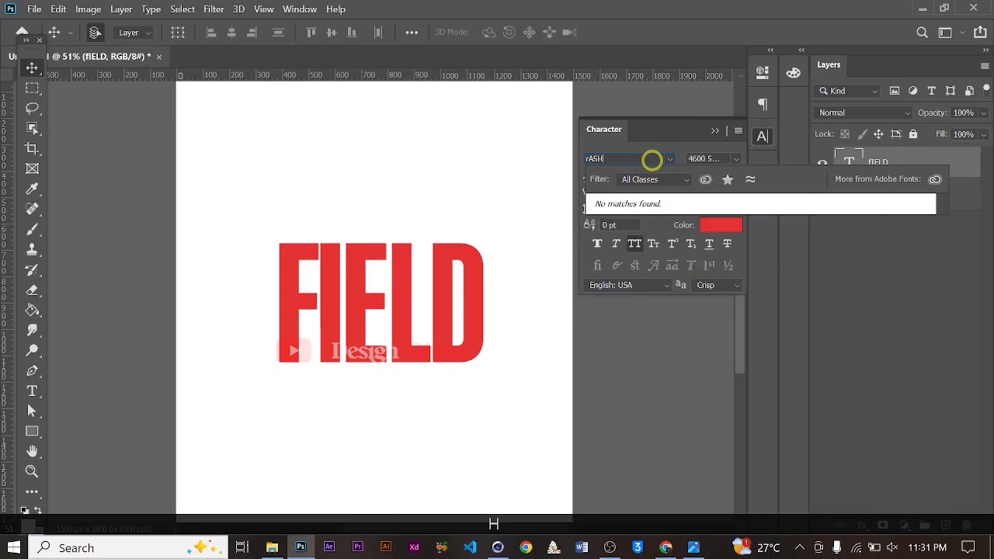
{"action": "key", "text": "BackSpace"}
{"action": "key", "text": "BackSpace"}
{"action": "key", "text": "BackSpace"}
{"action": "key", "text": "BackSpace"}
{"action": "key", "text": "BackSpace"}
{"action": "type", "text": "R"}
{"action": "key", "text": "Caps_Lock"}
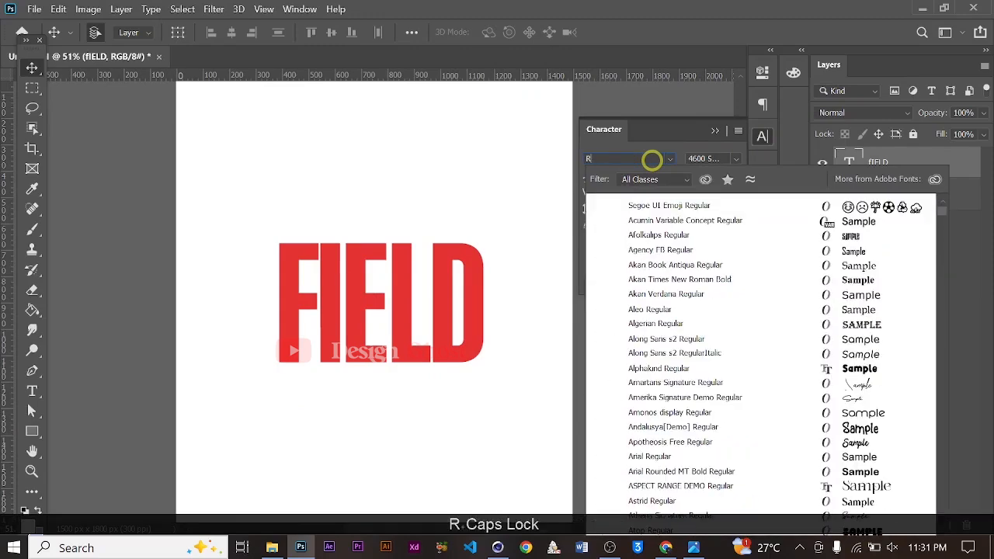
{"action": "type", "text": "as"}
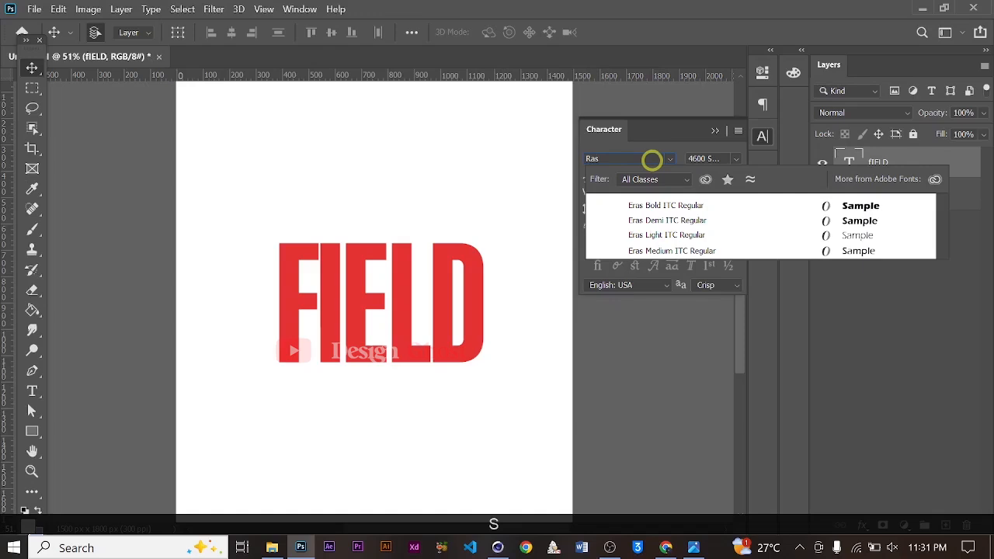
{"action": "key", "text": "BackSpace"}
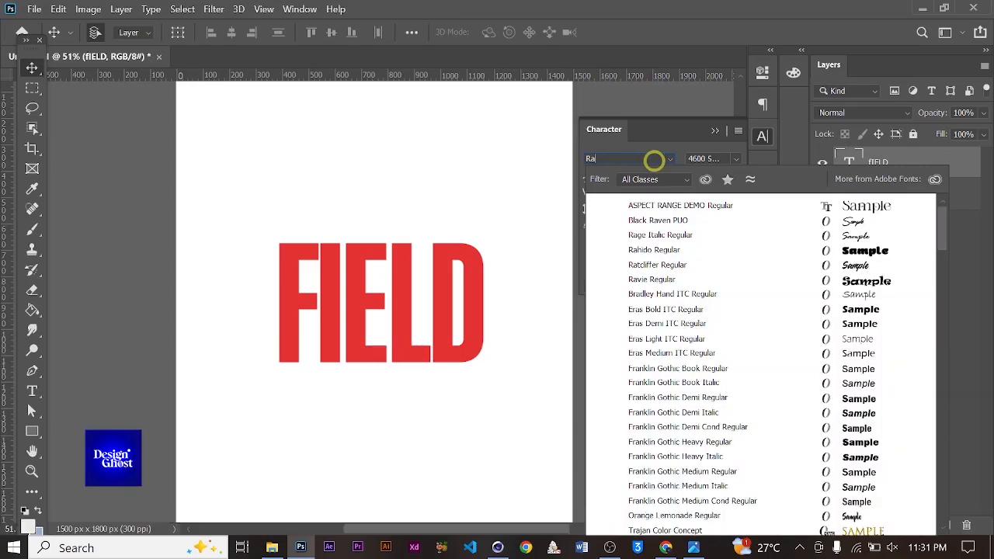
{"action": "type", "text": "hido"}
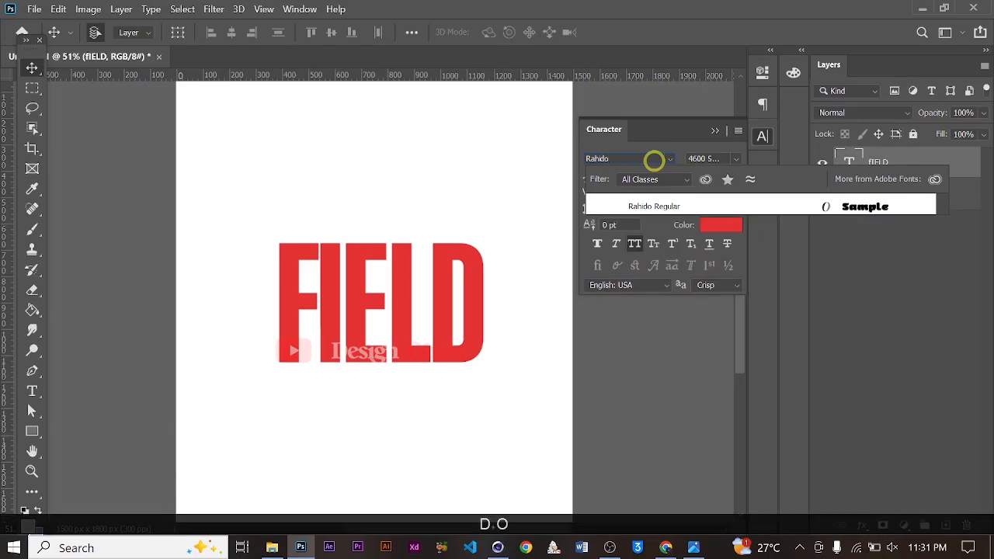
{"action": "left_click", "coordinate": [719, 200]}
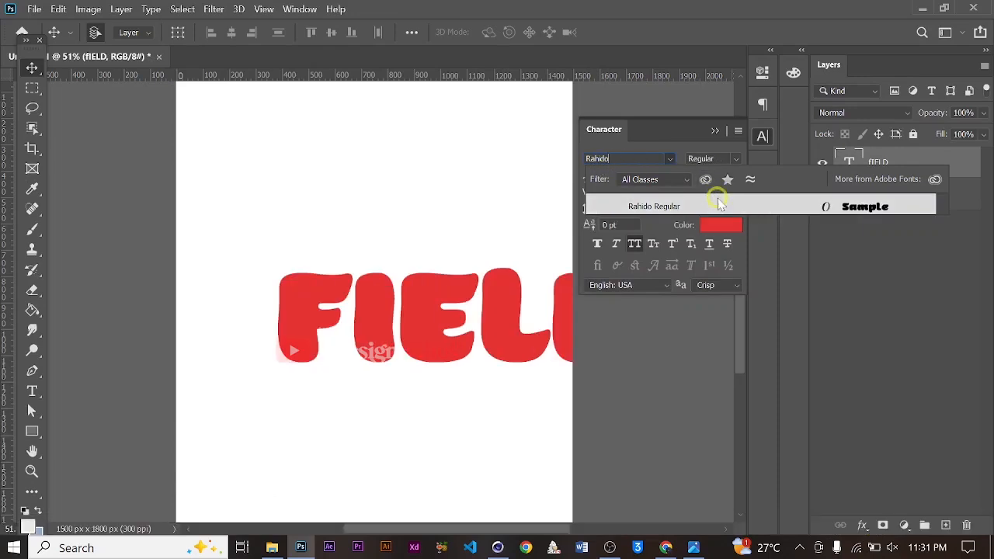
Turn off All Caps and retype the text as Field, then commit it
{"action": "left_click", "coordinate": [635, 242]}
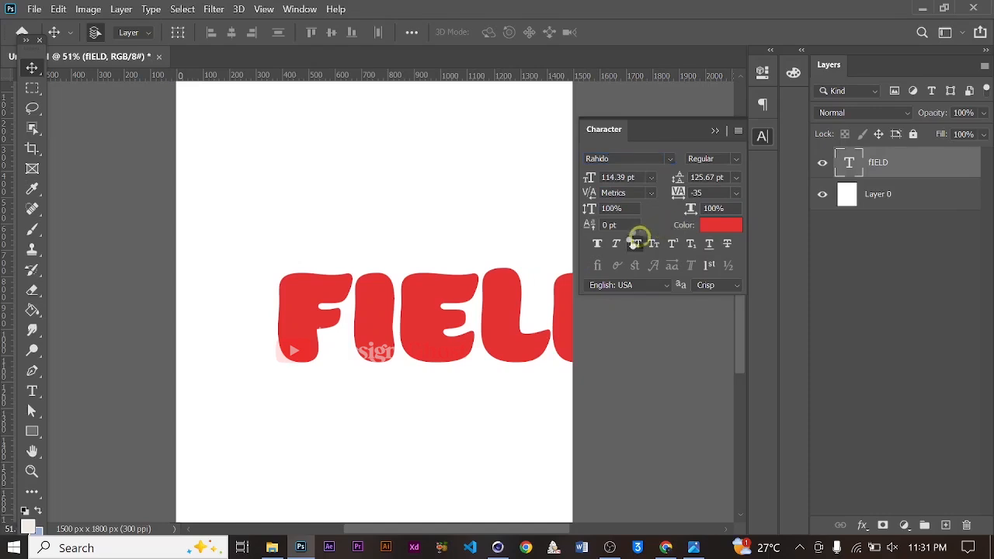
{"action": "left_click", "coordinate": [635, 243]}
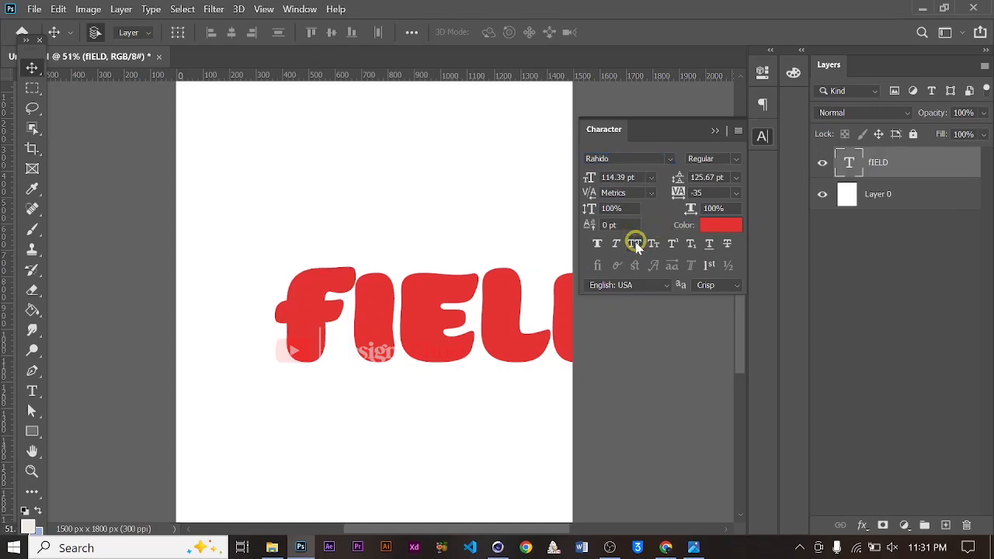
{"action": "double_click", "coordinate": [345, 330]}
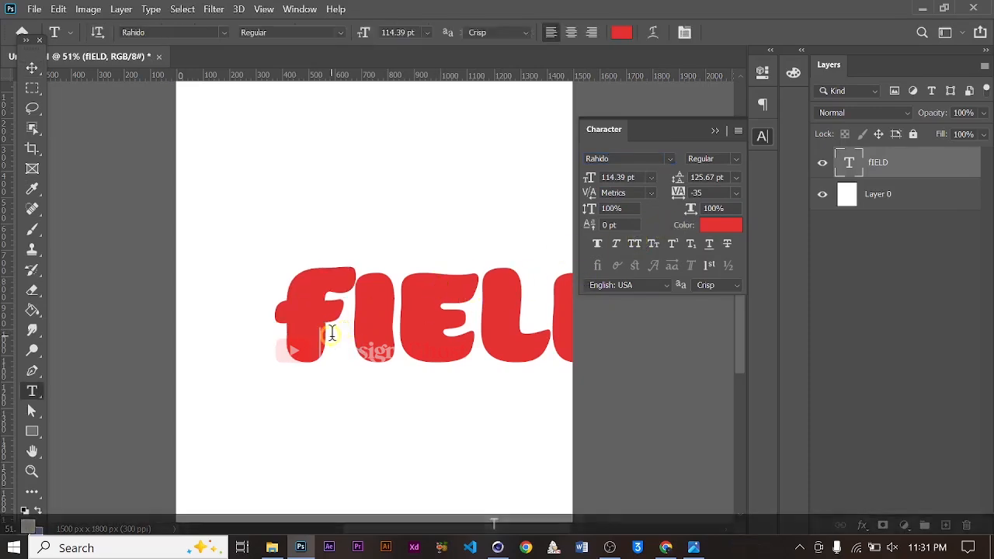
{"action": "key", "text": "ctrl+a"}
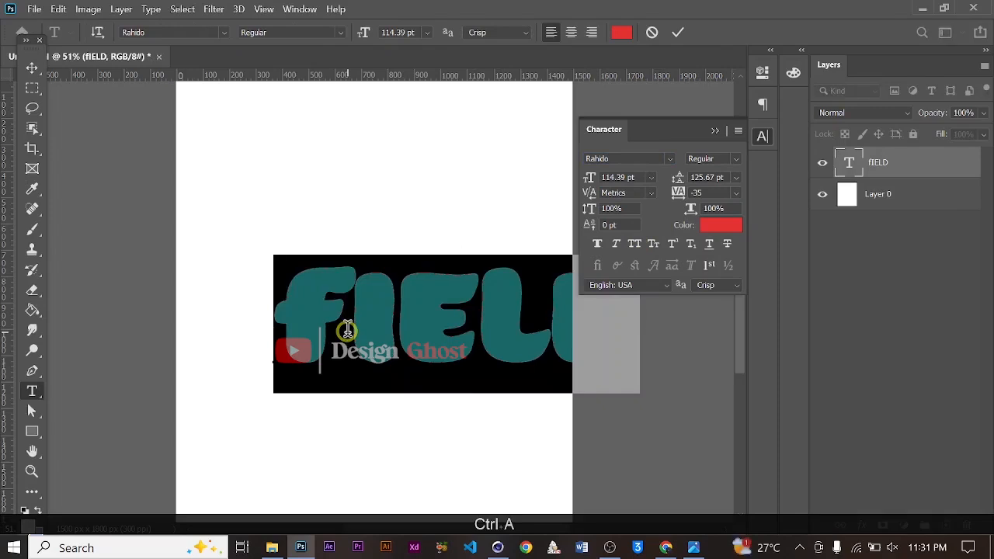
{"action": "type", "text": "Fie"}
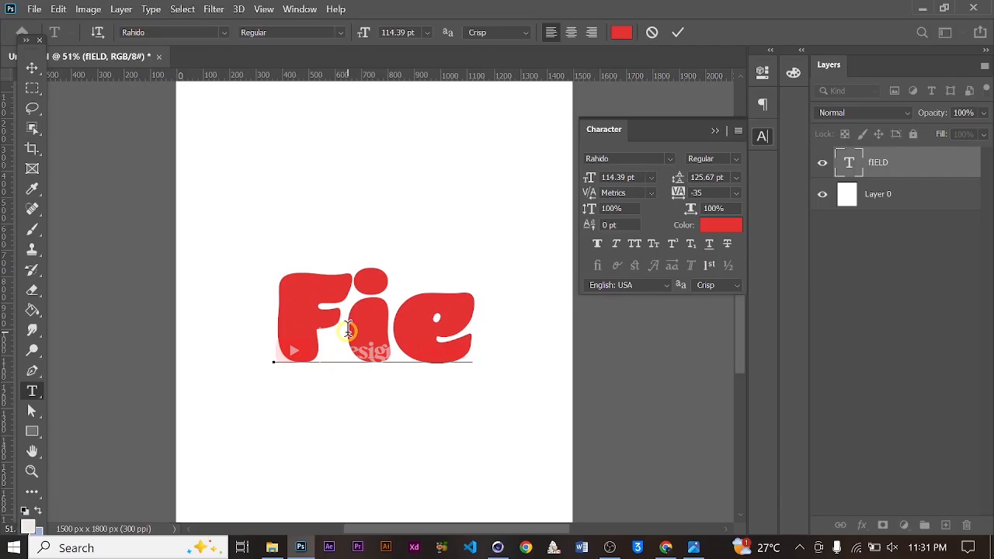
{"action": "type", "text": "ld"}
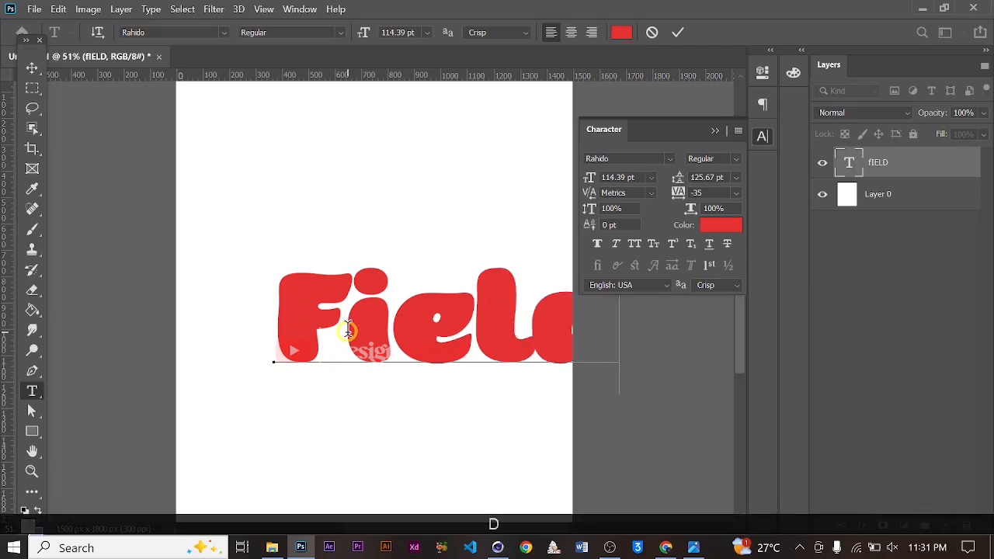
{"action": "left_click", "coordinate": [669, 31]}
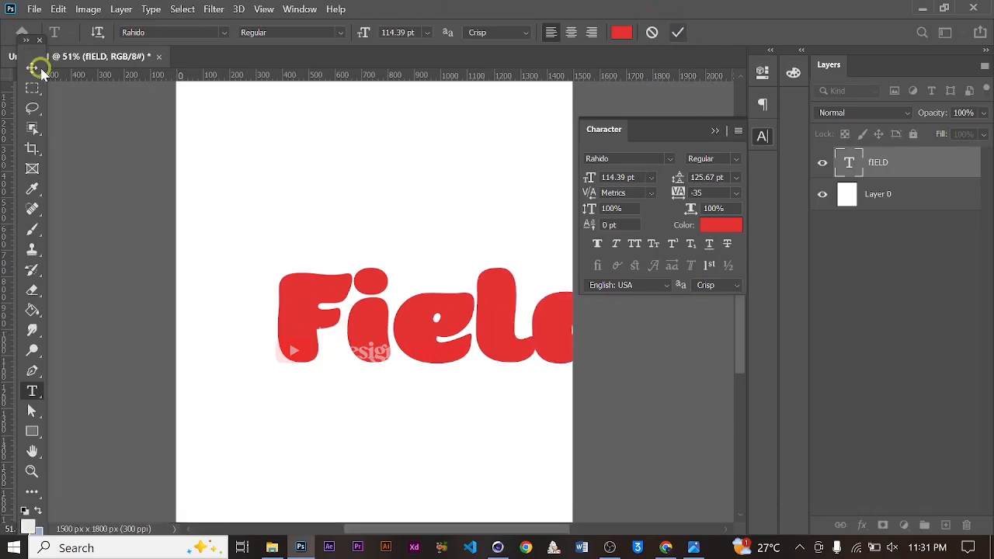
Reposition the Field text on the page
{"action": "left_click", "coordinate": [31, 68]}
{"action": "left_click_drag", "start_coordinate": [525, 355], "coordinate": [452, 323]}
{"action": "scroll", "coordinate": [452, 323], "scroll_direction": "up", "scroll_amount": 5, "text": "alt"}
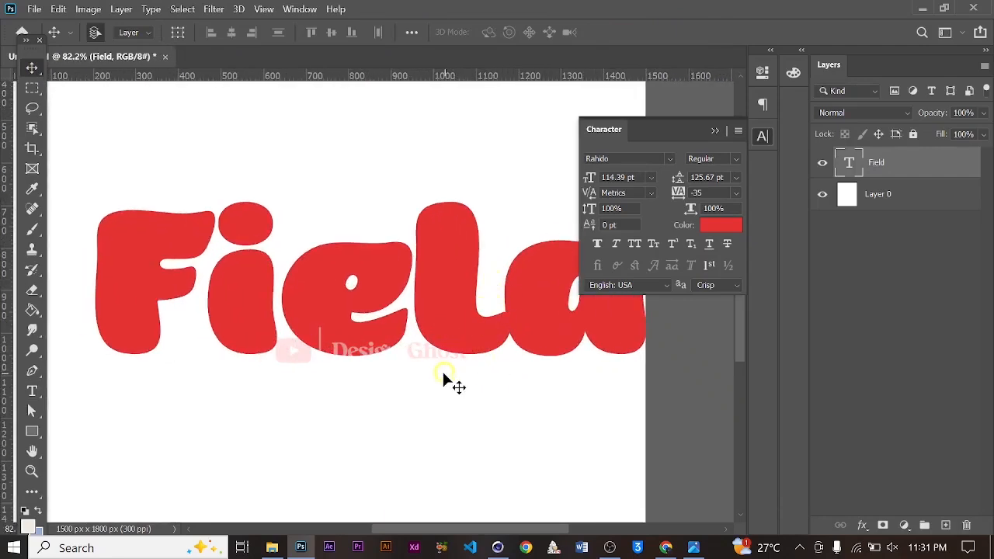
{"action": "scroll", "coordinate": [461, 334], "scroll_direction": "up", "scroll_amount": 2, "text": "alt"}
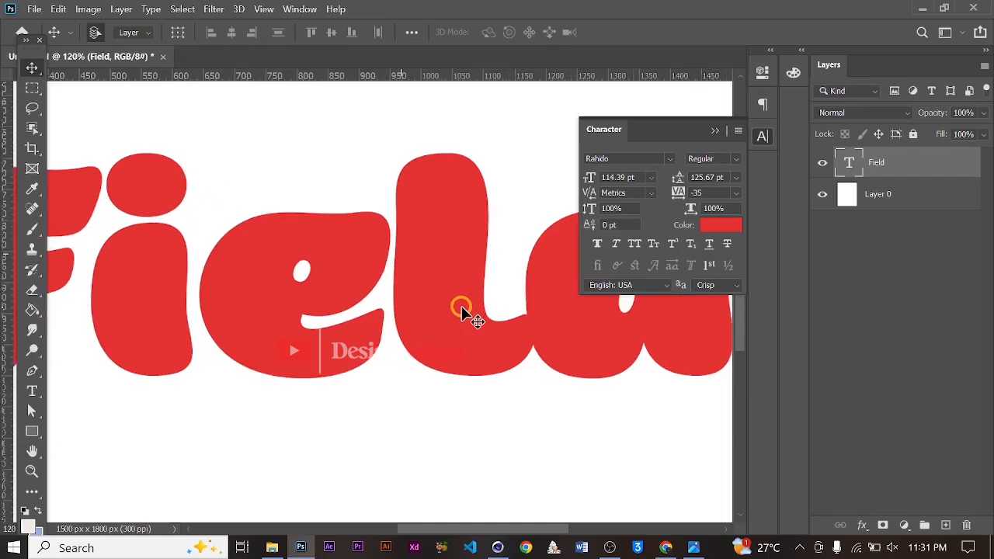
{"action": "scroll", "coordinate": [462, 332], "scroll_direction": "down", "scroll_amount": 4, "text": "alt"}
{"action": "scroll", "coordinate": [462, 332], "scroll_direction": "up", "scroll_amount": 4, "text": "alt"}
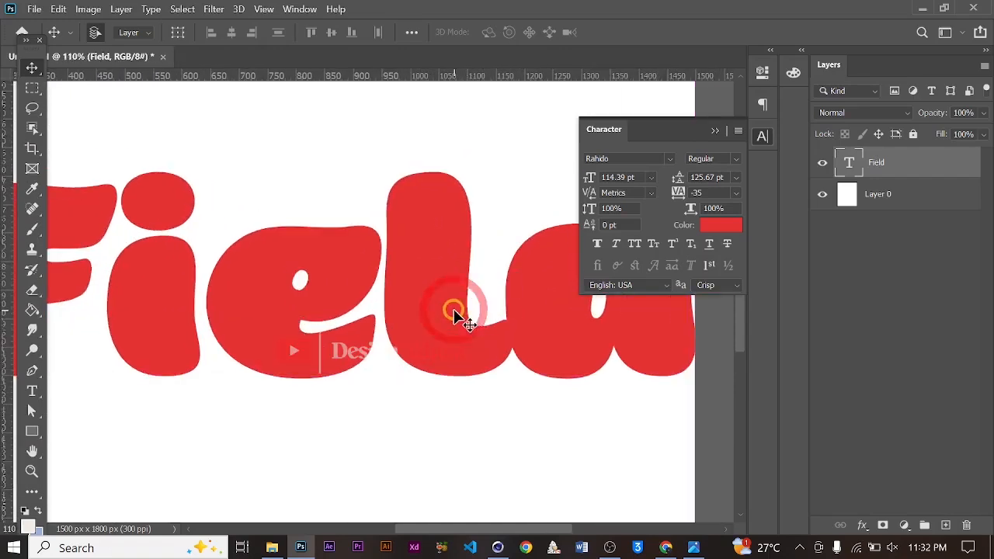
{"action": "scroll", "coordinate": [451, 317], "scroll_direction": "down", "scroll_amount": 4, "text": "alt"}
{"action": "scroll", "coordinate": [399, 349], "scroll_direction": "up", "scroll_amount": 3, "text": "alt"}
{"action": "key", "text": "space"}
{"action": "left_click_drag", "start_coordinate": [497, 308], "coordinate": [372, 322]}
{"action": "scroll", "coordinate": [377, 322], "scroll_direction": "down", "scroll_amount": 3, "text": "alt"}
Try tracking values of -50 and -75 for the text
{"action": "left_click", "coordinate": [728, 230]}
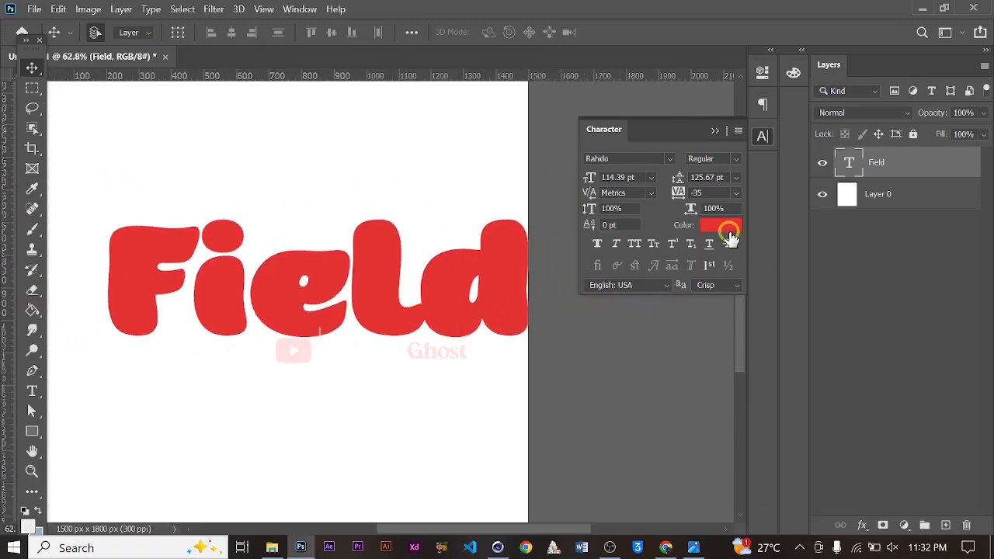
{"action": "left_click", "coordinate": [734, 194]}
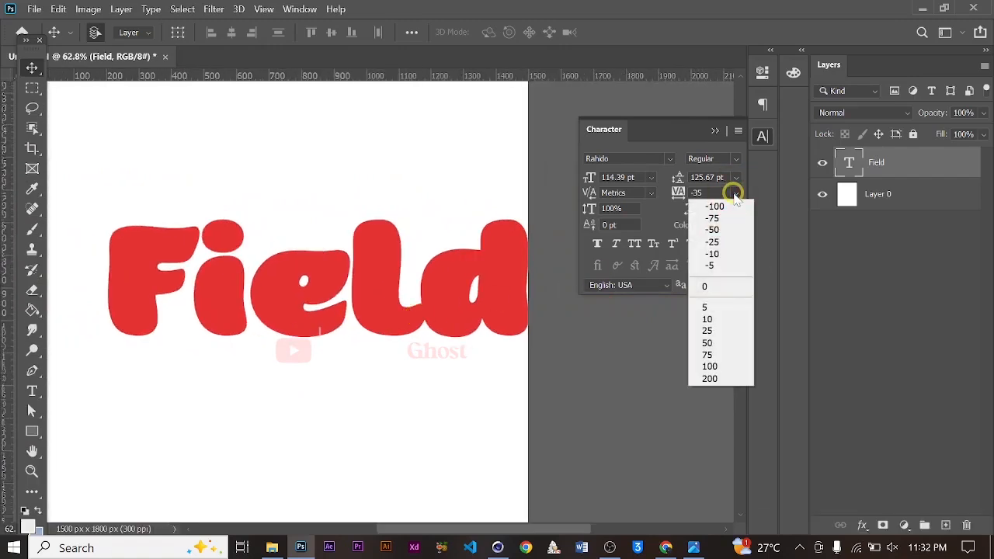
{"action": "left_click", "coordinate": [726, 232]}
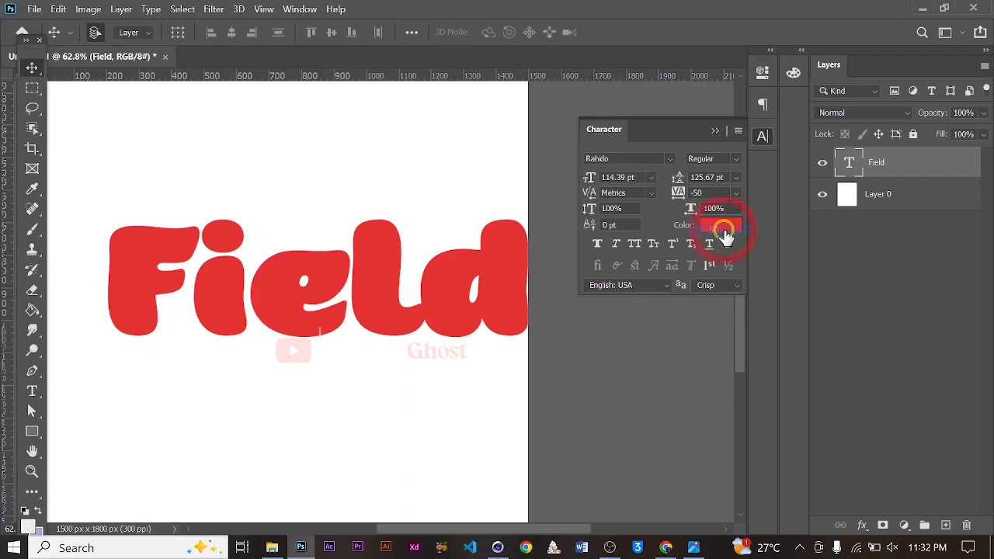
{"action": "left_click", "coordinate": [734, 194]}
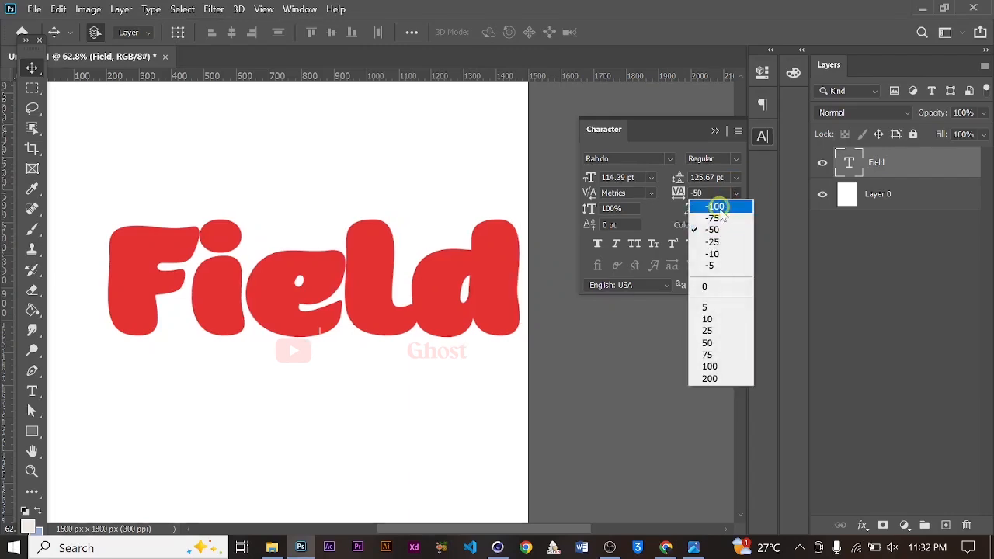
{"action": "left_click", "coordinate": [716, 214]}
{"action": "scroll", "coordinate": [318, 312], "scroll_direction": "down", "scroll_amount": 3}
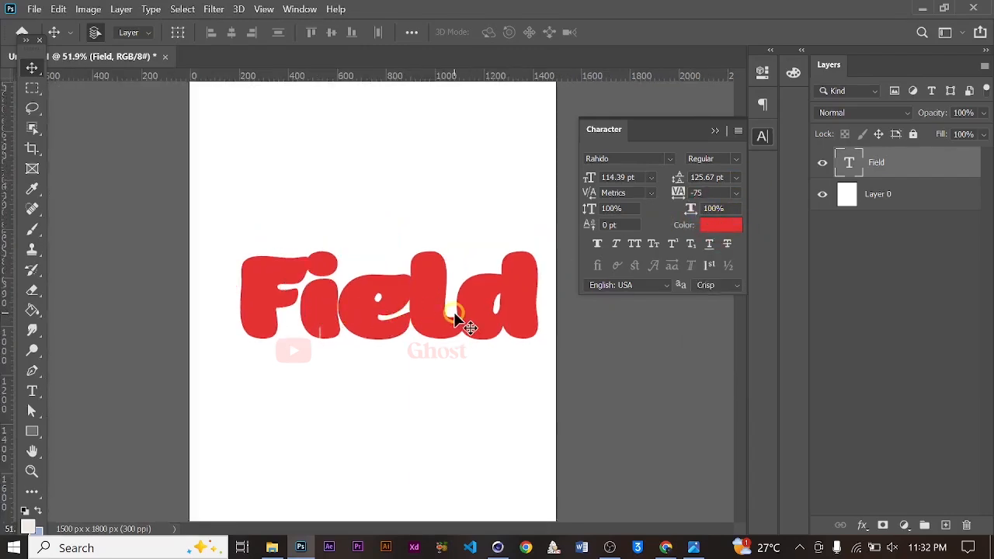
{"action": "scroll", "coordinate": [455, 313], "scroll_direction": "up", "scroll_amount": 5}
{"action": "key", "text": "space"}
{"action": "left_click_drag", "start_coordinate": [461, 327], "coordinate": [393, 326]}
{"action": "scroll", "coordinate": [392, 326], "scroll_direction": "down", "scroll_amount": 1}
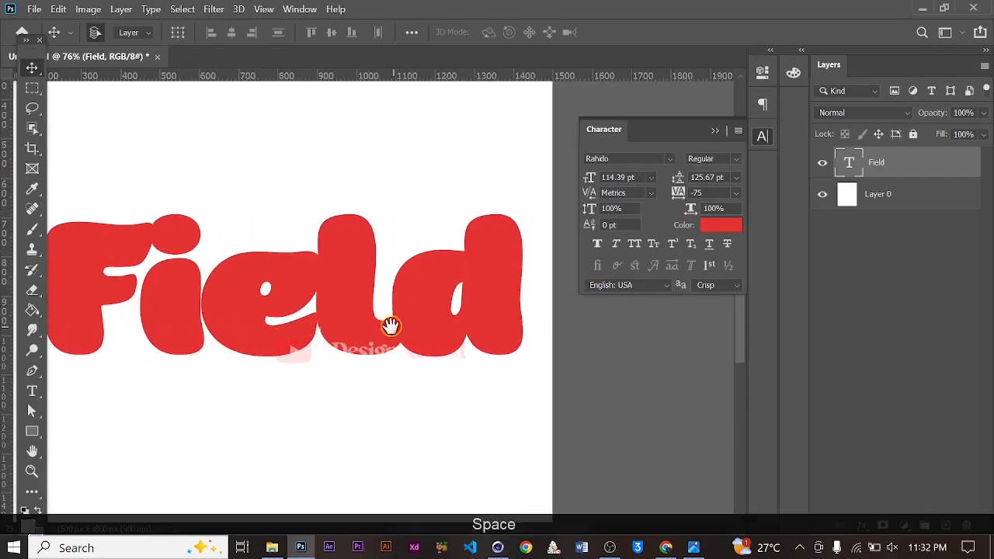
{"action": "scroll", "coordinate": [388, 326], "scroll_direction": "up", "scroll_amount": 4}
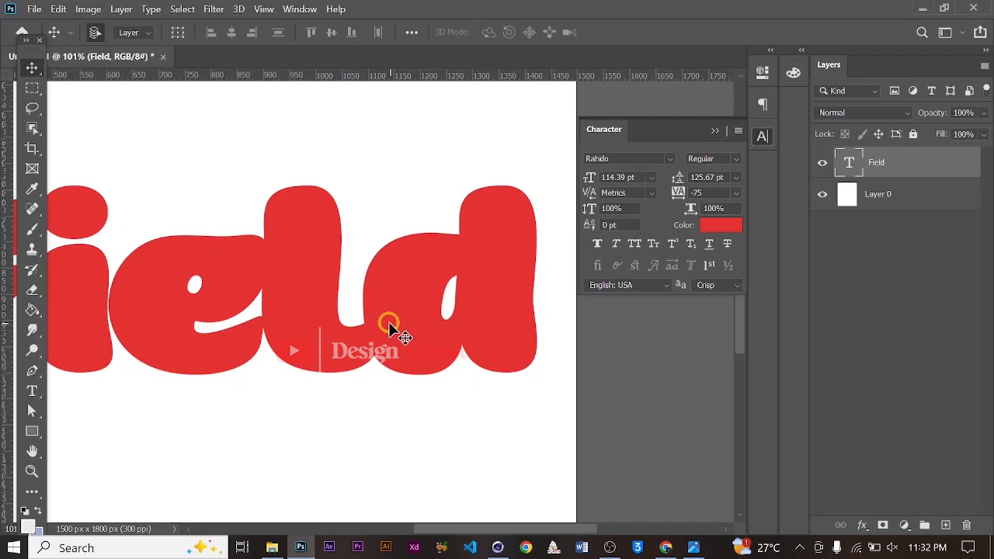
Set the text tracking to -60
{"action": "left_click", "coordinate": [728, 192]}
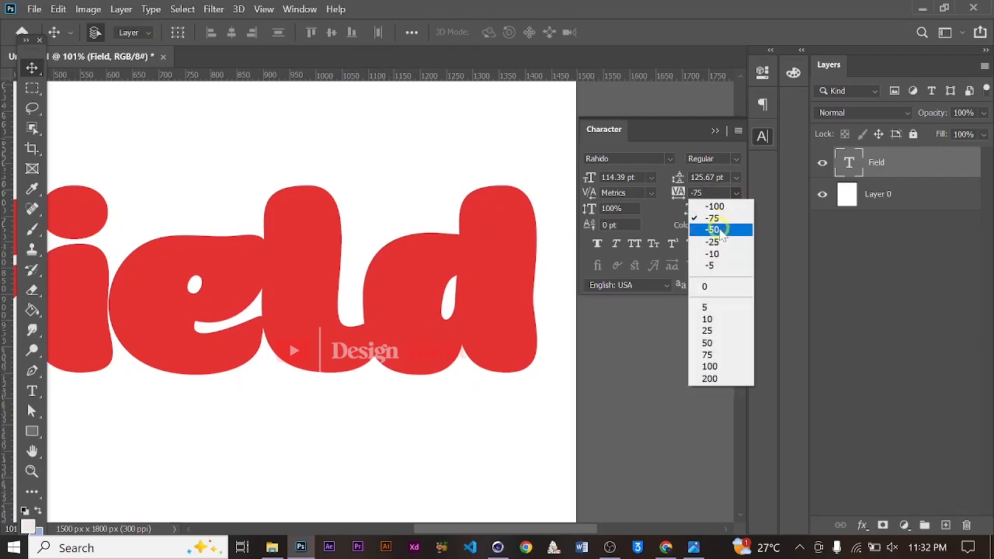
{"action": "left_click", "coordinate": [718, 226]}
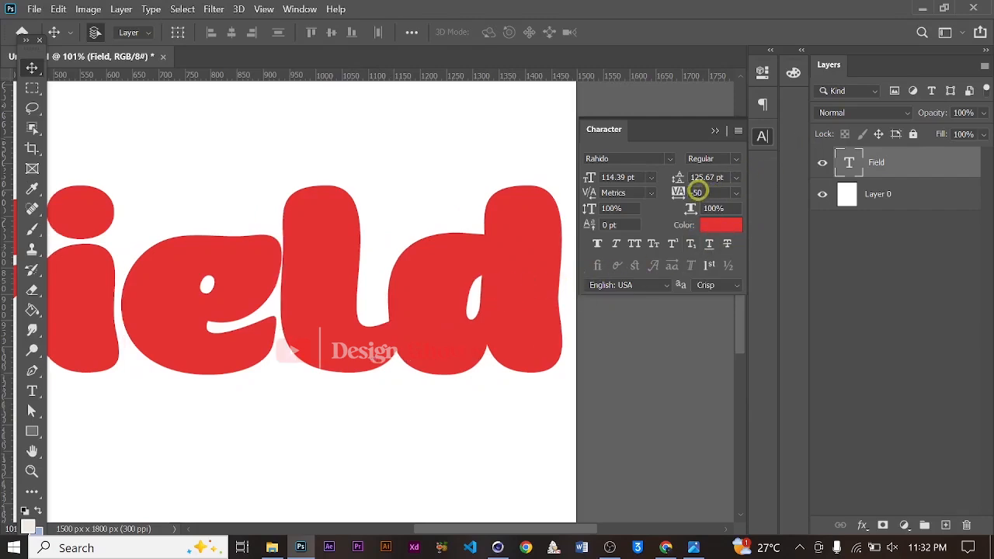
{"action": "type", "text": "-60"}
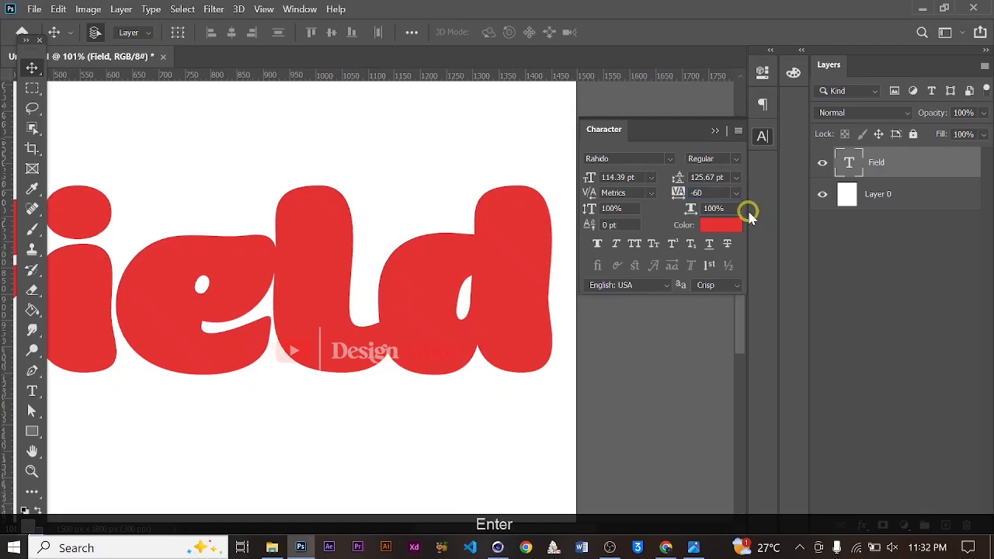
Select the letter d in the Field text, cut it out, and commit the text edit
{"action": "scroll", "coordinate": [440, 264], "scroll_direction": "down", "scroll_amount": 4}
{"action": "scroll", "coordinate": [497, 311], "scroll_direction": "up", "scroll_amount": 4}
{"action": "scroll", "coordinate": [494, 315], "scroll_direction": "up", "scroll_amount": 1}
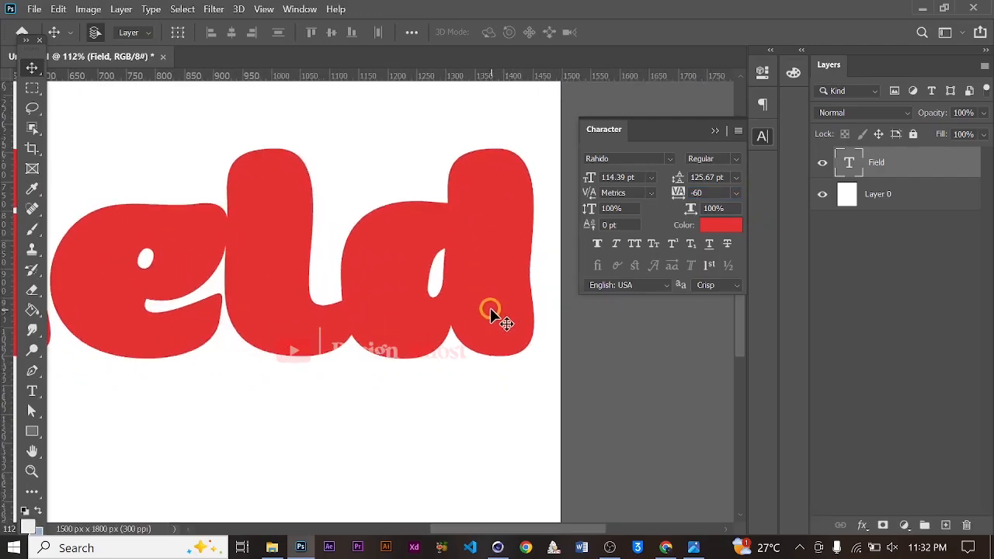
{"action": "key", "text": "t"}
{"action": "scroll", "coordinate": [420, 299], "scroll_direction": "down", "scroll_amount": 2}
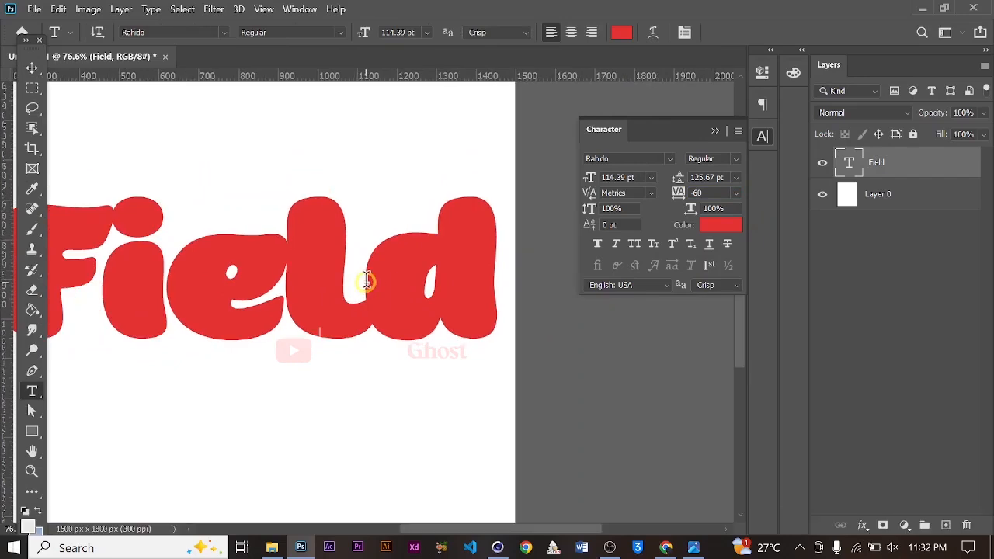
{"action": "left_click_drag", "start_coordinate": [366, 281], "coordinate": [492, 267]}
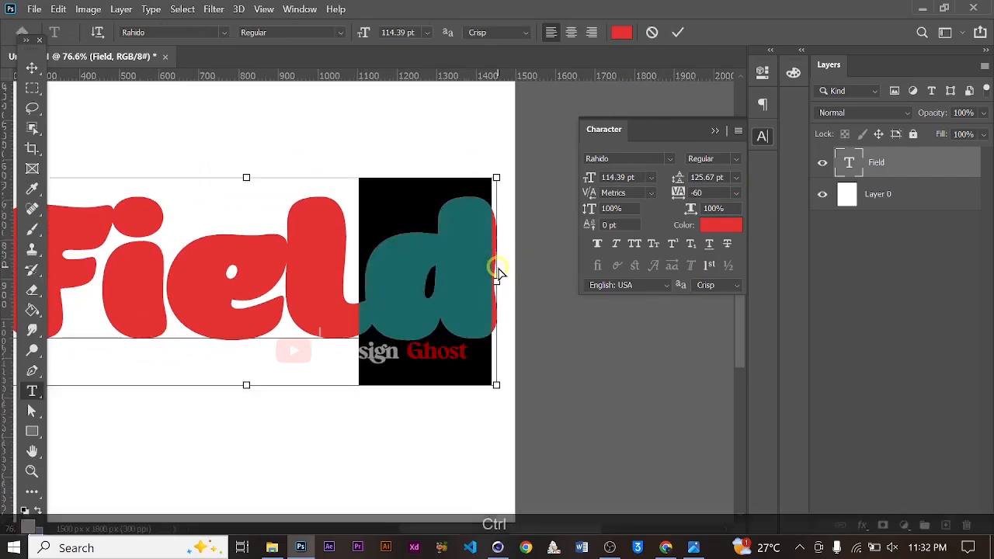
{"action": "key", "text": "ctrl+x"}
{"action": "scroll", "coordinate": [458, 297], "scroll_direction": "up", "scroll_amount": 1}
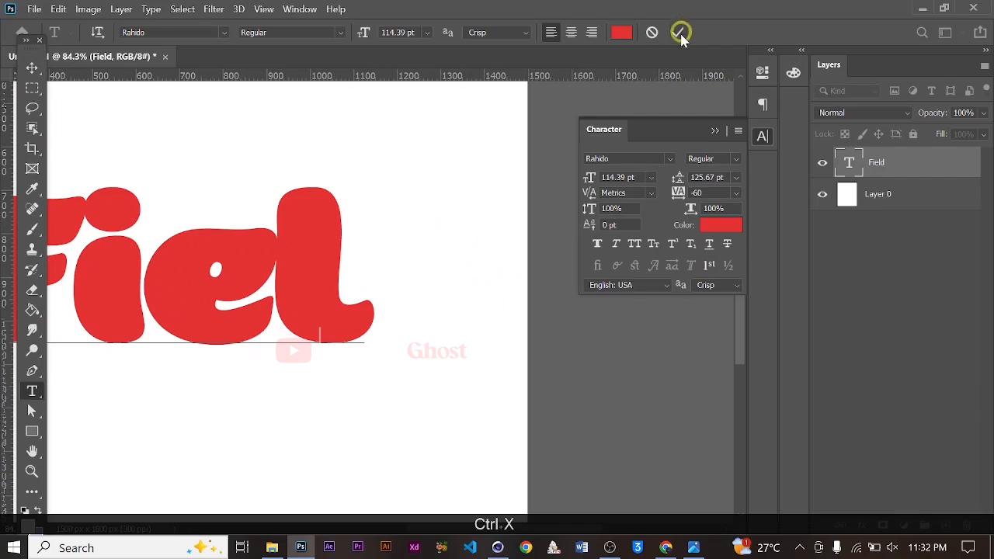
{"action": "left_click", "coordinate": [31, 67]}
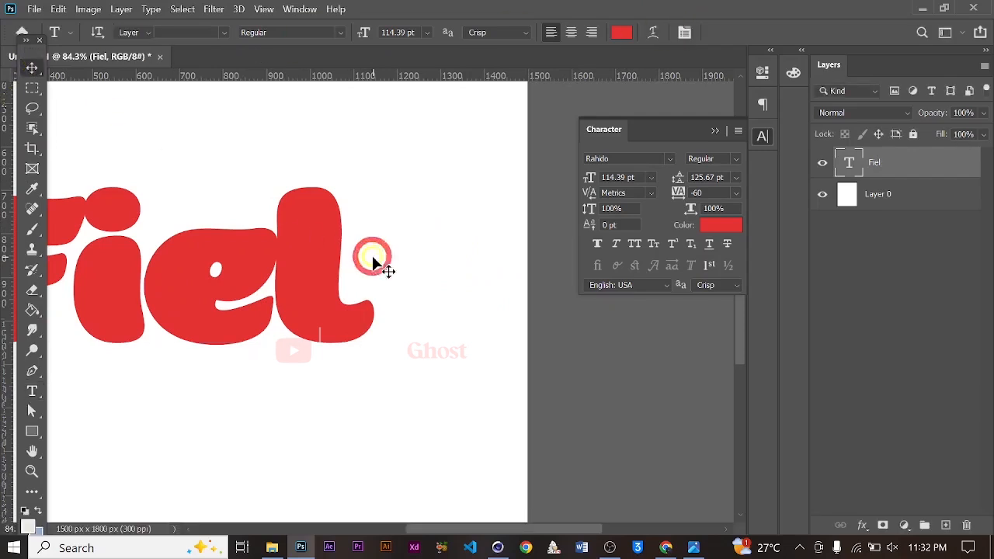
Rasterize the remaining Fiel text layer
{"action": "scroll", "coordinate": [372, 256], "scroll_direction": "up", "scroll_amount": 1}
{"action": "scroll", "coordinate": [288, 227], "scroll_direction": "up", "scroll_amount": 2}
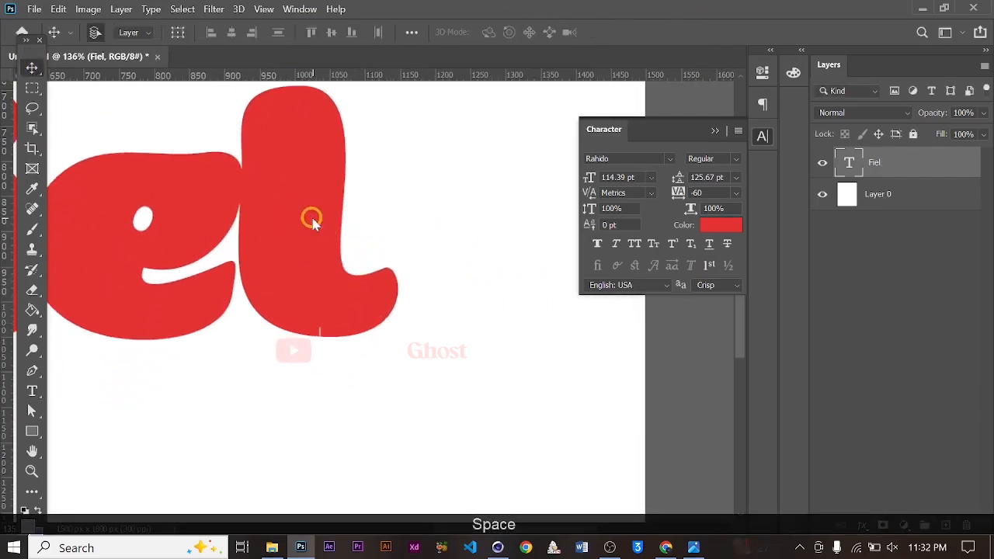
{"action": "right_click", "coordinate": [313, 223]}
{"action": "right_click", "coordinate": [932, 166]}
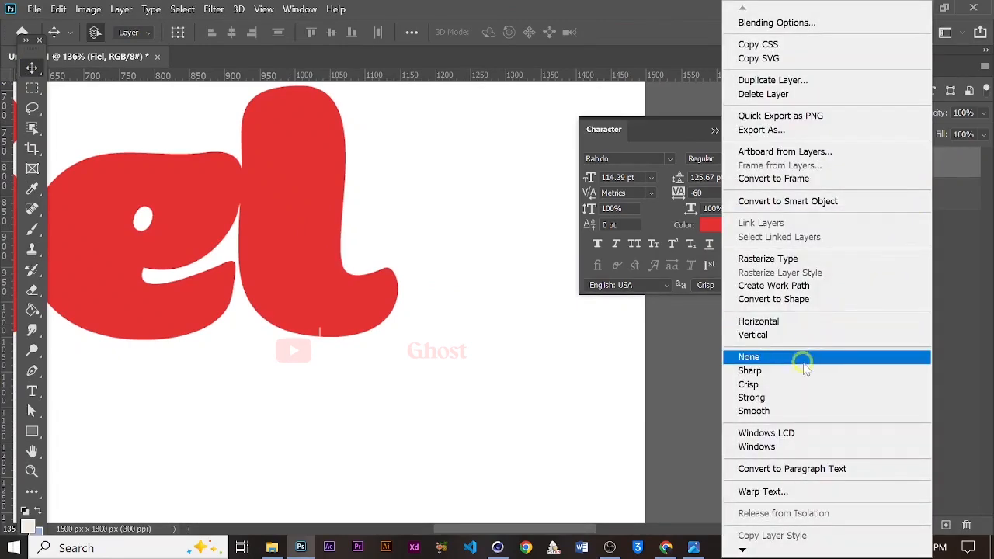
{"action": "left_click", "coordinate": [836, 258]}
Trace a Pen tool path around the curled tail at the bottom of the l
{"action": "scroll", "coordinate": [336, 278], "scroll_direction": "up", "scroll_amount": 1}
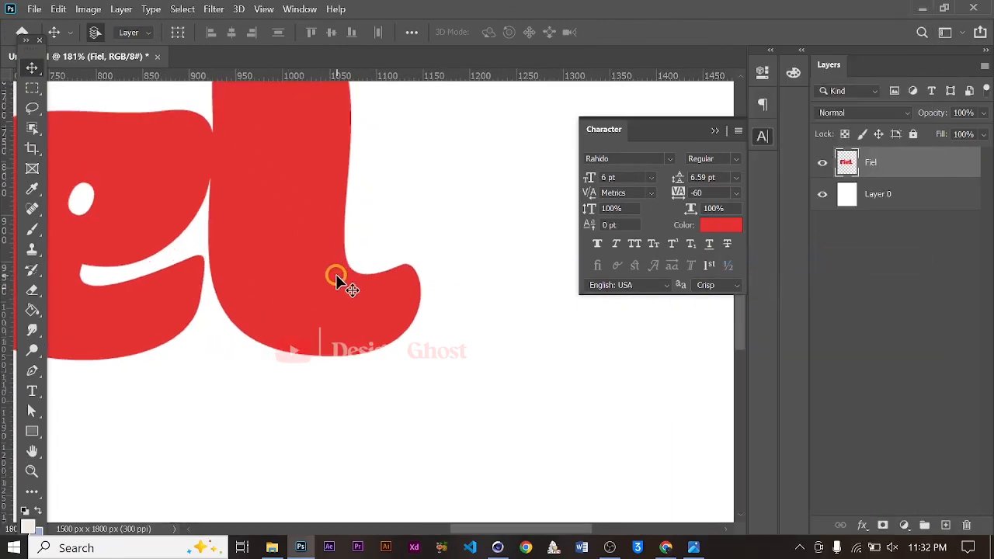
{"action": "key", "text": "space"}
{"action": "left_click_drag", "start_coordinate": [336, 278], "coordinate": [333, 244]}
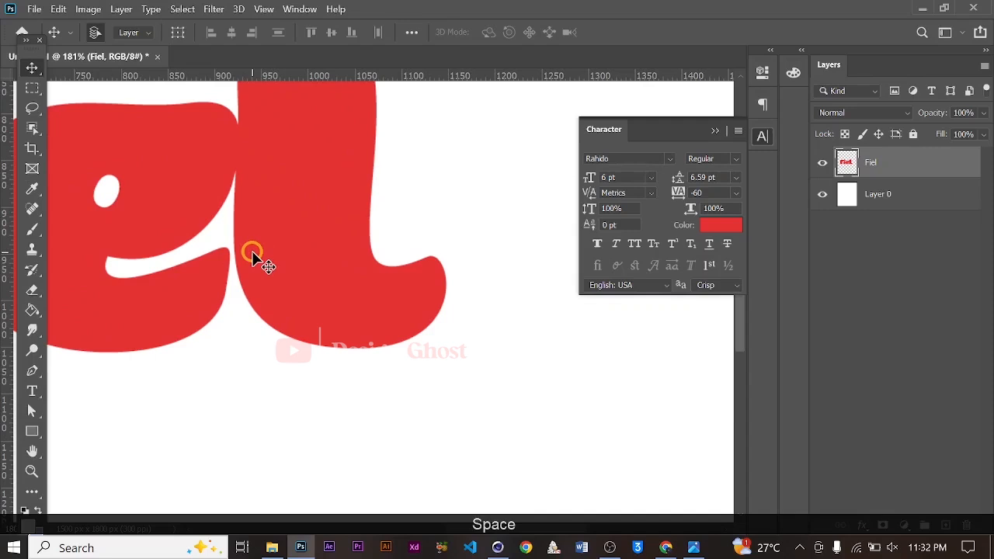
{"action": "key", "text": "p"}
{"action": "scroll", "coordinate": [427, 268], "scroll_direction": "up", "scroll_amount": 2}
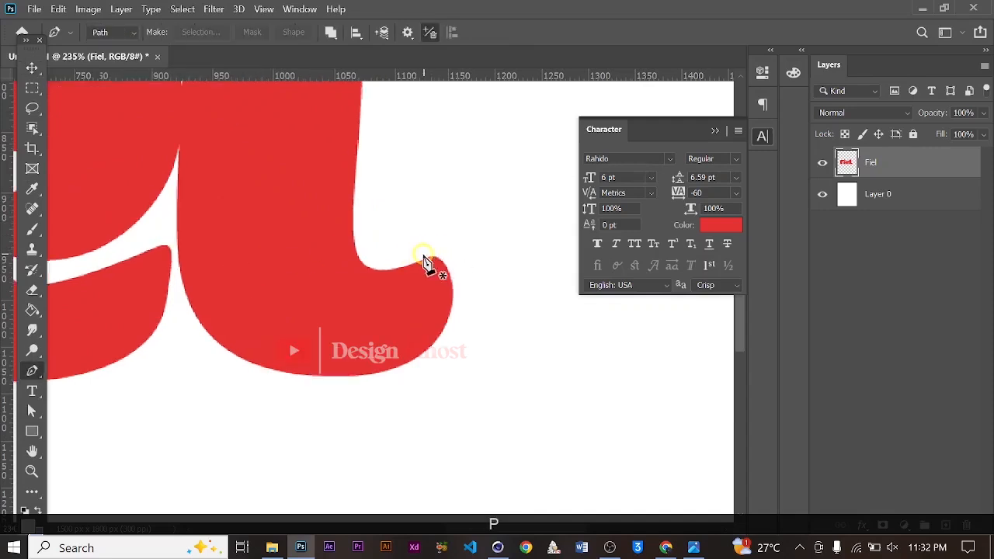
{"action": "left_click", "coordinate": [352, 240]}
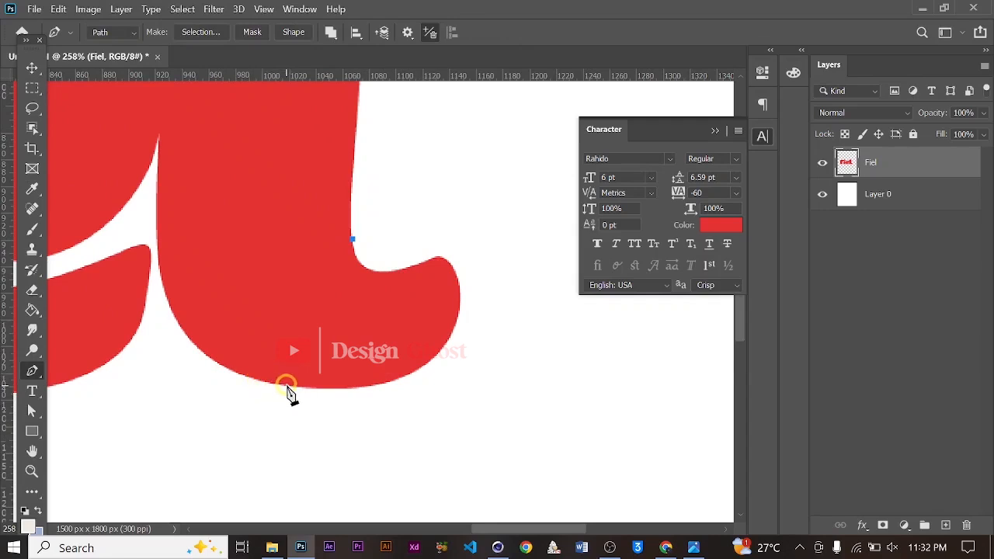
{"action": "left_click_drag", "start_coordinate": [289, 385], "coordinate": [198, 406]}
{"action": "left_click_drag", "start_coordinate": [289, 384], "coordinate": [204, 432], "text": "alt"}
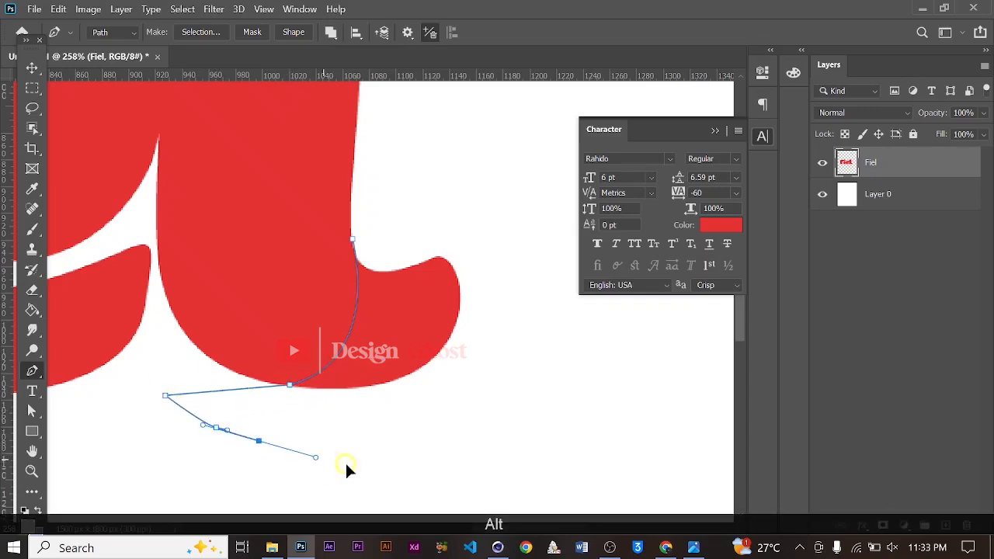
{"action": "left_click_drag", "start_coordinate": [346, 463], "coordinate": [371, 465]}
{"action": "left_click_drag", "start_coordinate": [425, 467], "coordinate": [462, 456]}
{"action": "left_click_drag", "start_coordinate": [503, 440], "coordinate": [516, 418]}
{"action": "left_click_drag", "start_coordinate": [524, 378], "coordinate": [532, 328]}
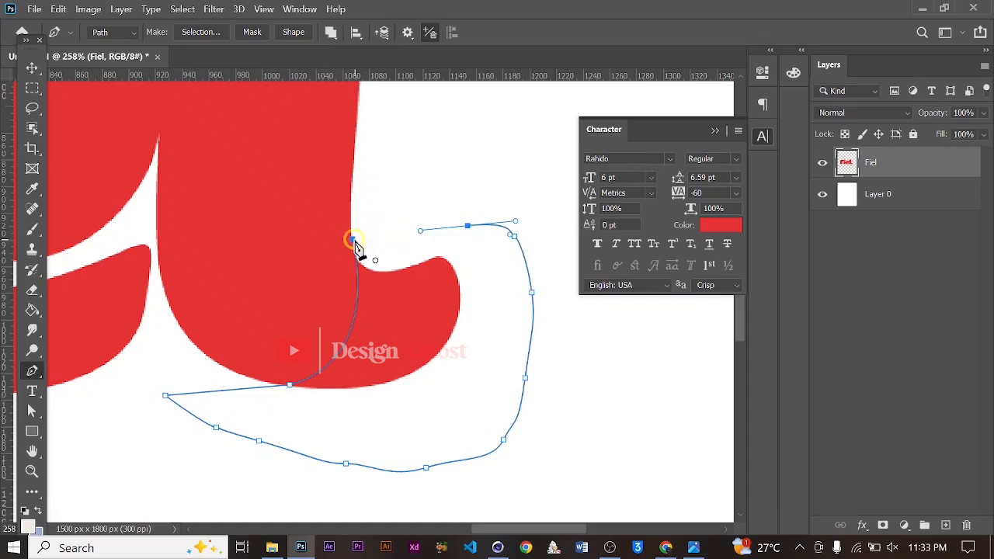
Make a selection from the path with 0 pixel feather, delete the enclosed pixels, and deselect
{"action": "right_click", "coordinate": [393, 245]}
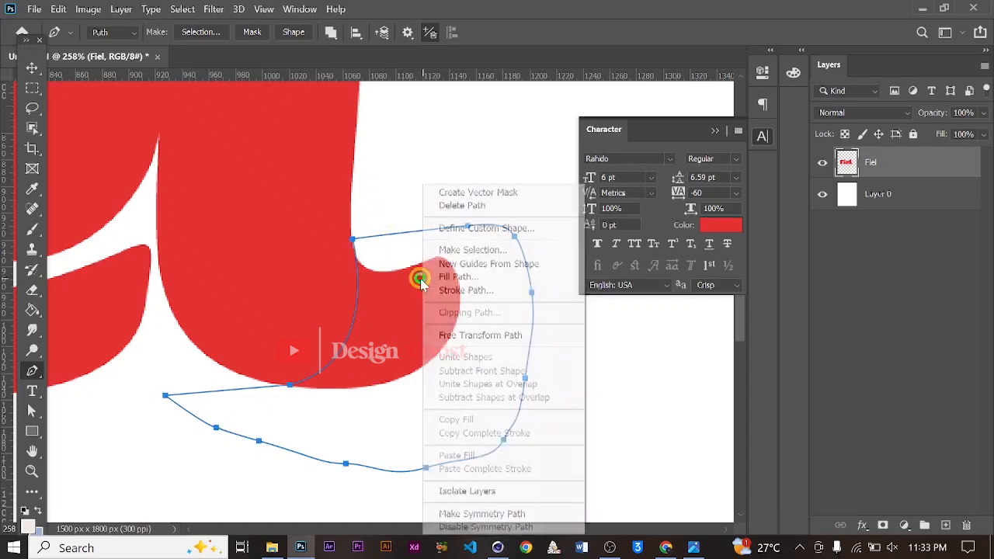
{"action": "left_click", "coordinate": [506, 249]}
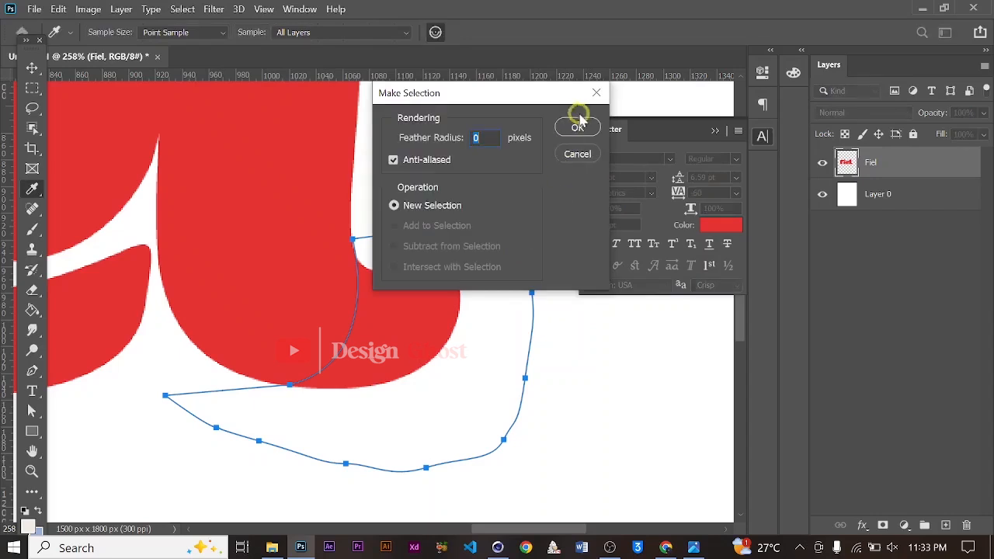
{"action": "left_click", "coordinate": [577, 122]}
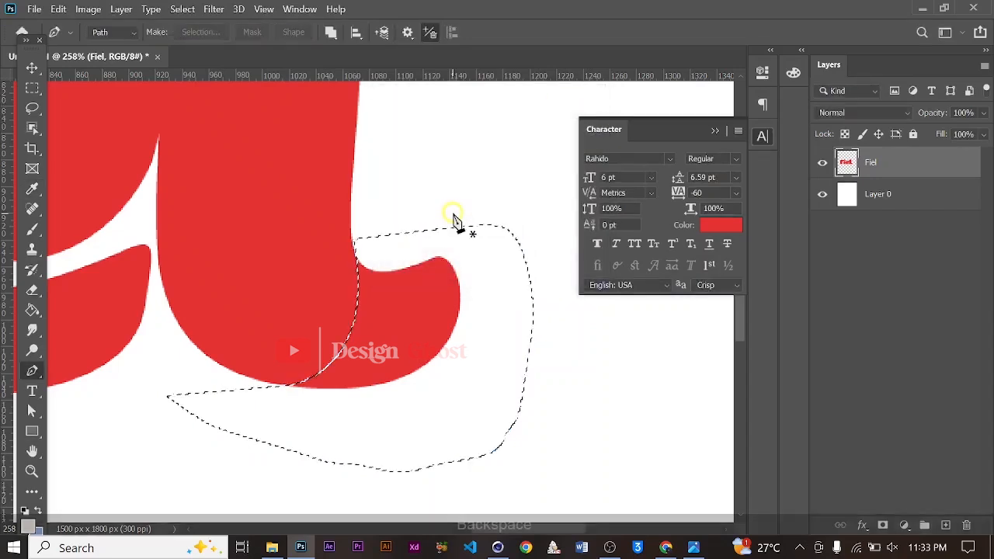
{"action": "key", "text": "BackSpace"}
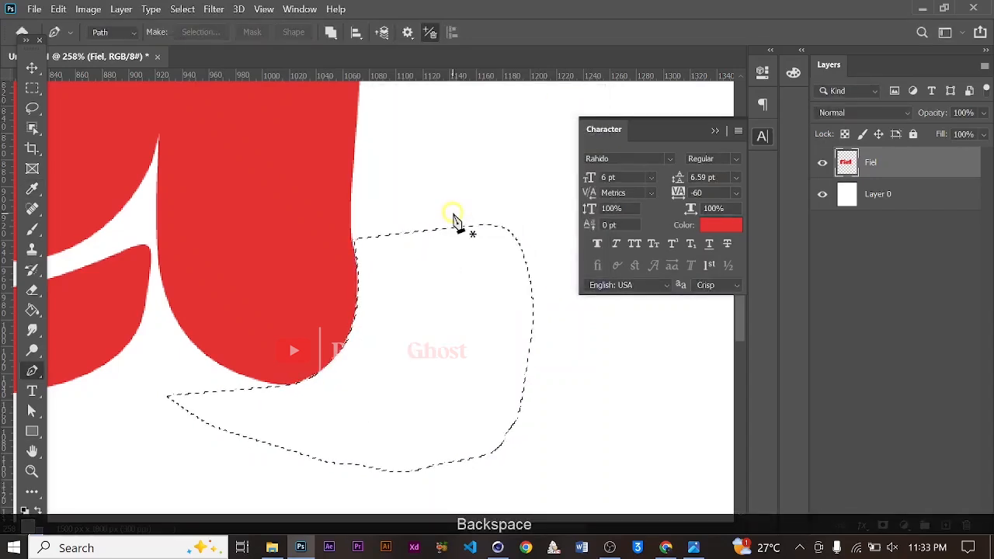
{"action": "key", "text": "ctrl+d"}
Trace a small Pen tool path around the leftover bump under the l
{"action": "scroll", "coordinate": [397, 259], "scroll_direction": "down", "scroll_amount": 3}
{"action": "scroll", "coordinate": [365, 302], "scroll_direction": "down", "scroll_amount": 1}
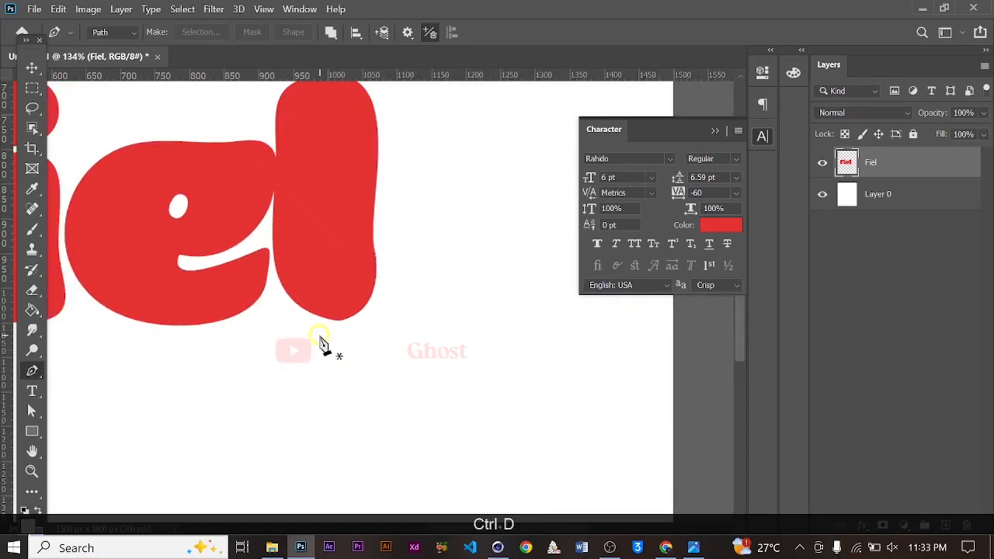
{"action": "scroll", "coordinate": [326, 330], "scroll_direction": "up", "scroll_amount": 5}
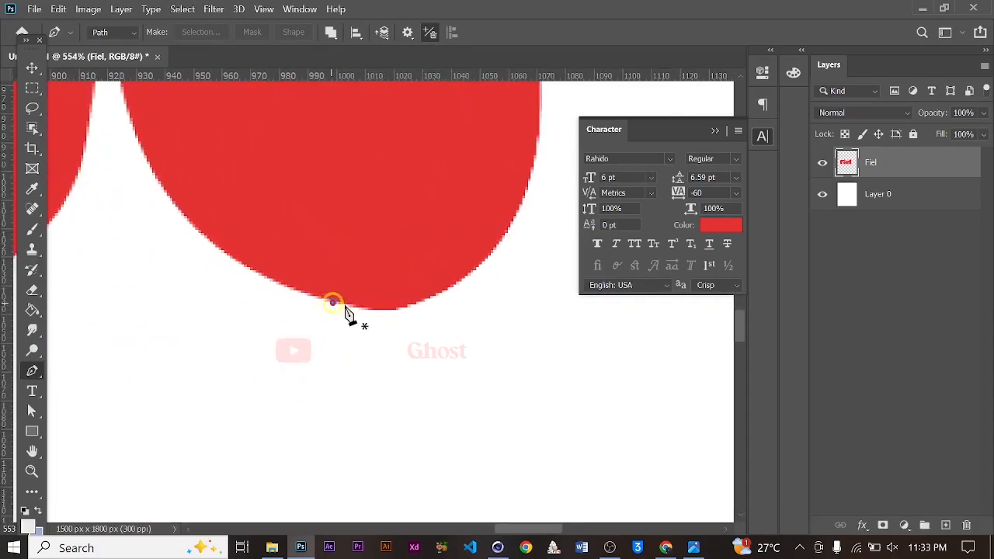
{"action": "left_click_drag", "start_coordinate": [485, 282], "coordinate": [487, 285]}
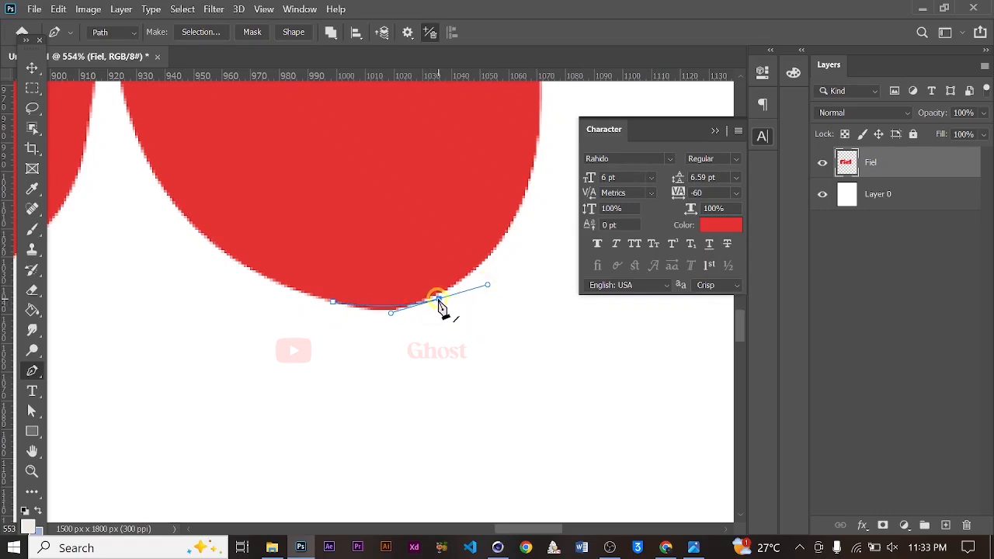
{"action": "left_click_drag", "start_coordinate": [439, 300], "coordinate": [447, 318], "text": "alt"}
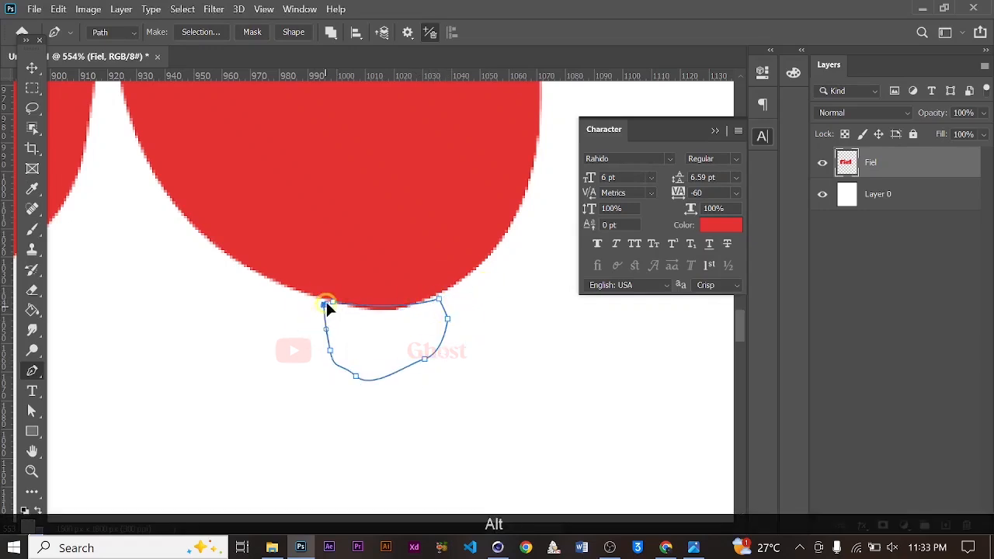
Turn that path into a selection, delete the enclosed pixels, and deselect
{"action": "right_click", "coordinate": [361, 347]}
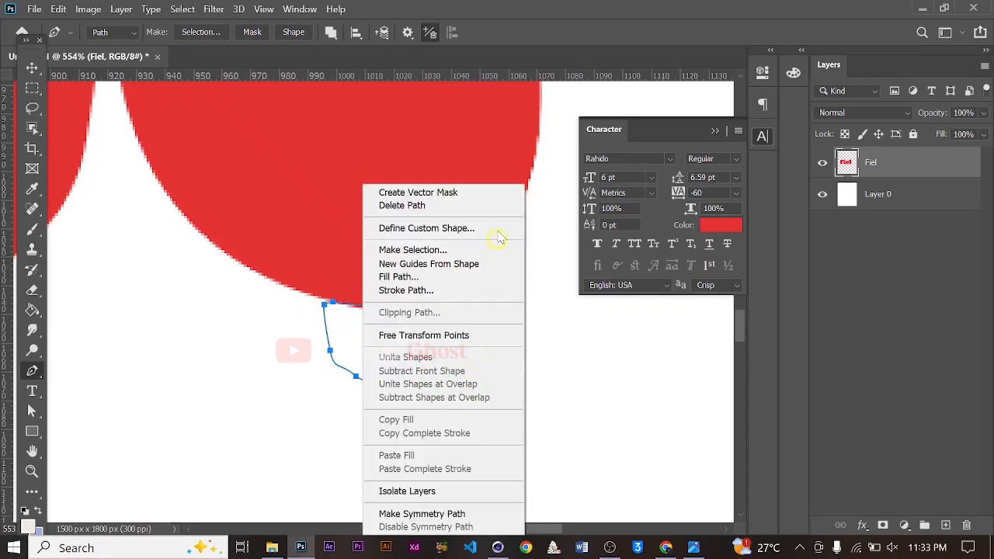
{"action": "left_click", "coordinate": [461, 250]}
{"action": "left_click", "coordinate": [578, 128]}
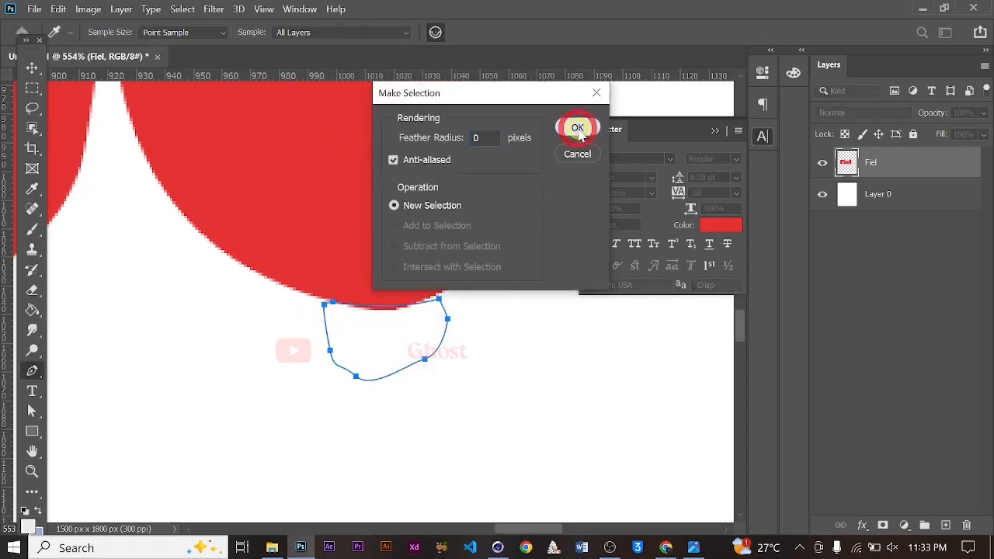
{"action": "key", "text": "BackSpace"}
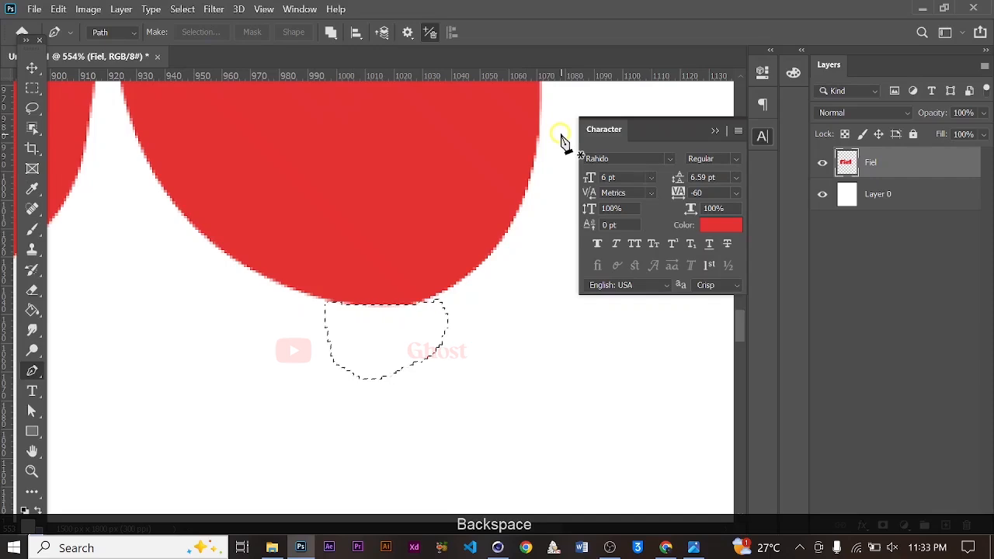
{"action": "key", "text": "ctrl+d"}
Create a new text layer below the word and paste the cut letter d into it
{"action": "scroll", "coordinate": [417, 372], "scroll_direction": "down", "scroll_amount": 5, "text": "alt"}
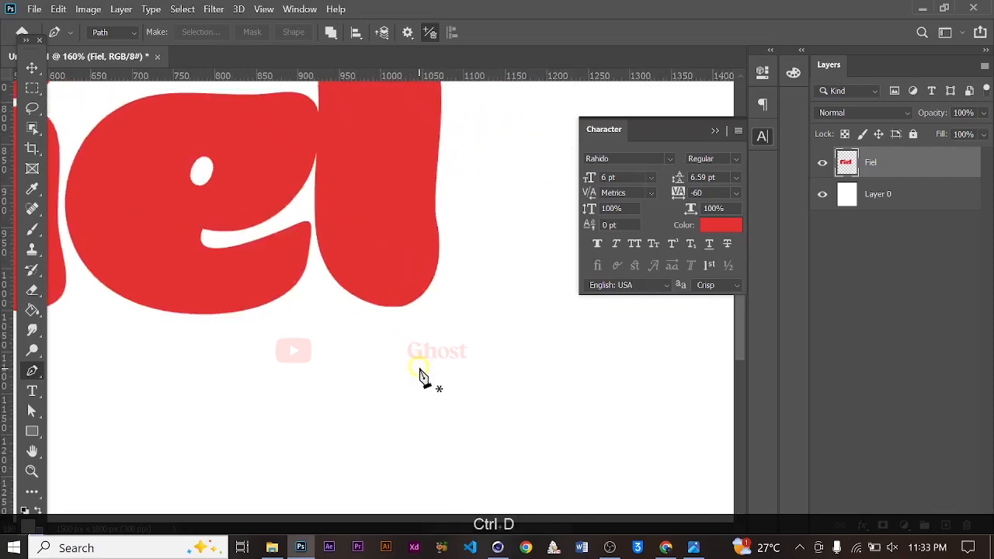
{"action": "scroll", "coordinate": [404, 356], "scroll_direction": "down", "scroll_amount": 2, "text": "alt"}
{"action": "left_click", "coordinate": [32, 68]}
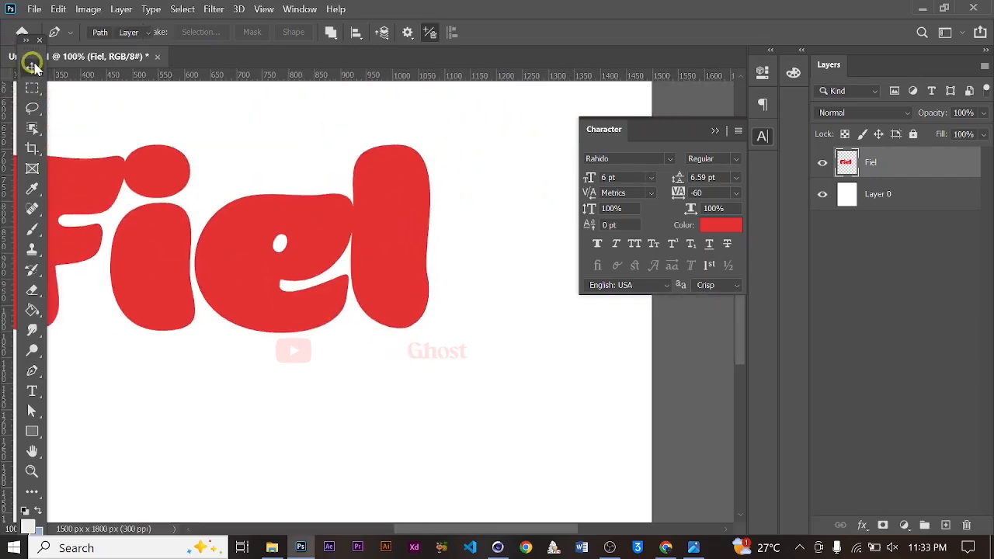
{"action": "left_click", "coordinate": [32, 389]}
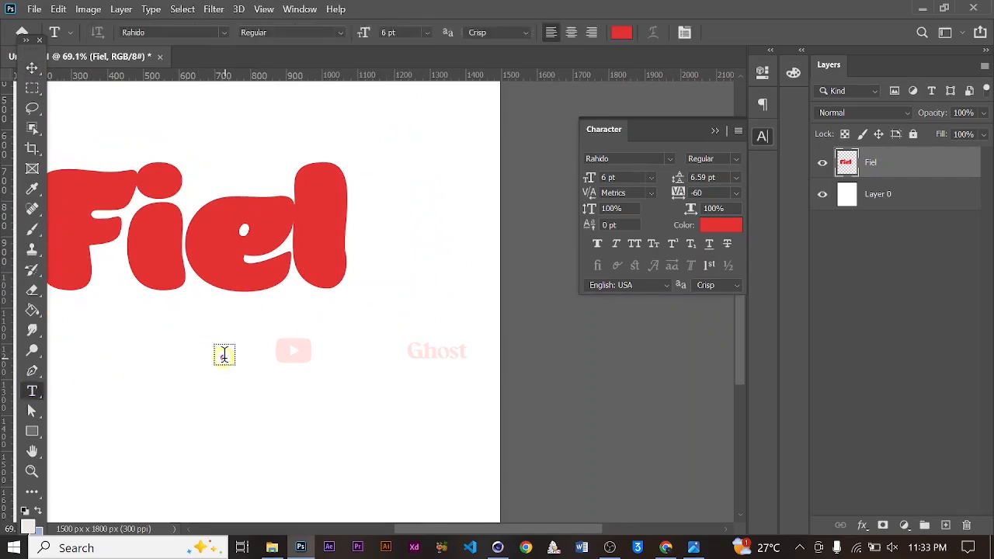
{"action": "left_click", "coordinate": [223, 355]}
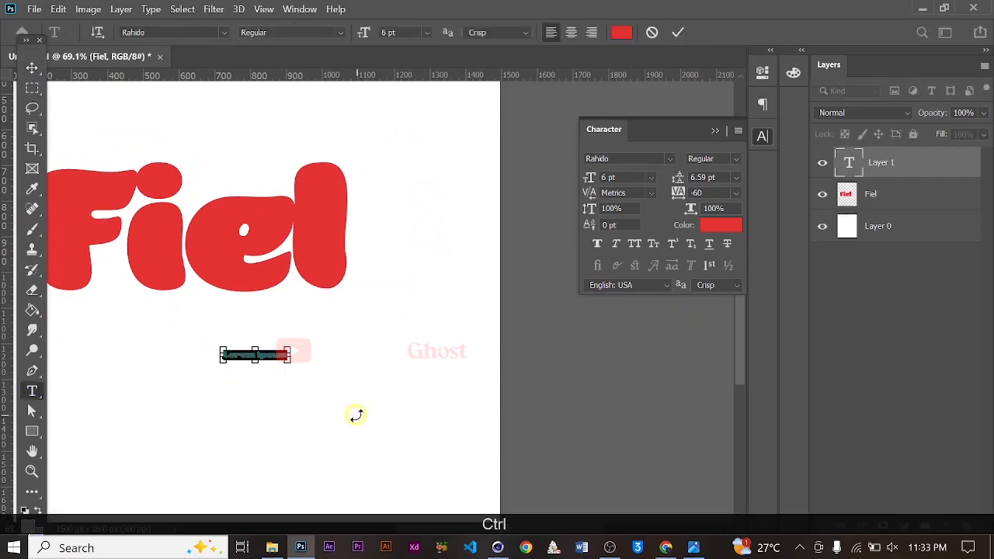
{"action": "key", "text": "ctrl+v"}
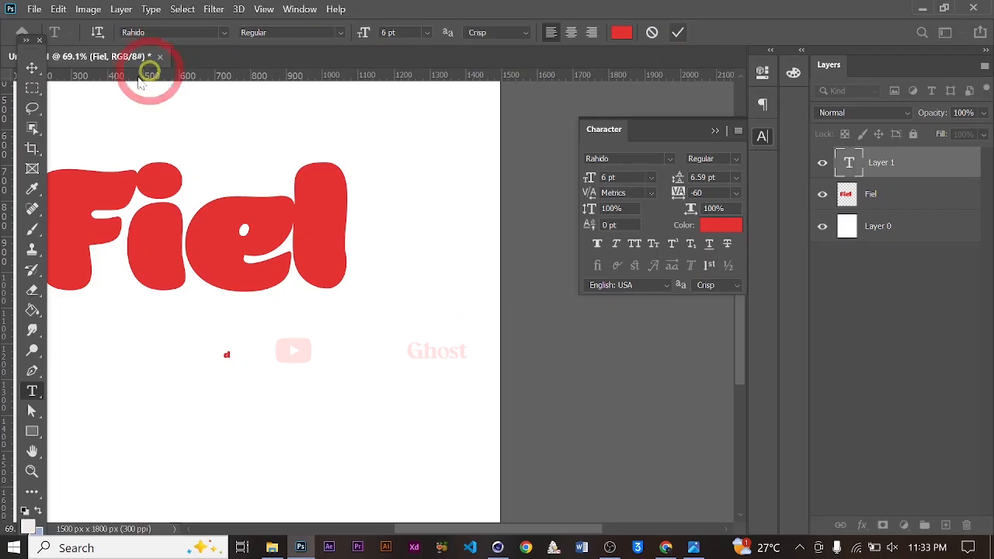
{"action": "left_click", "coordinate": [32, 68]}
Free-transform the d, scaling it up about 1844% and placing it right after the l
{"action": "key", "text": "ctrl+t"}
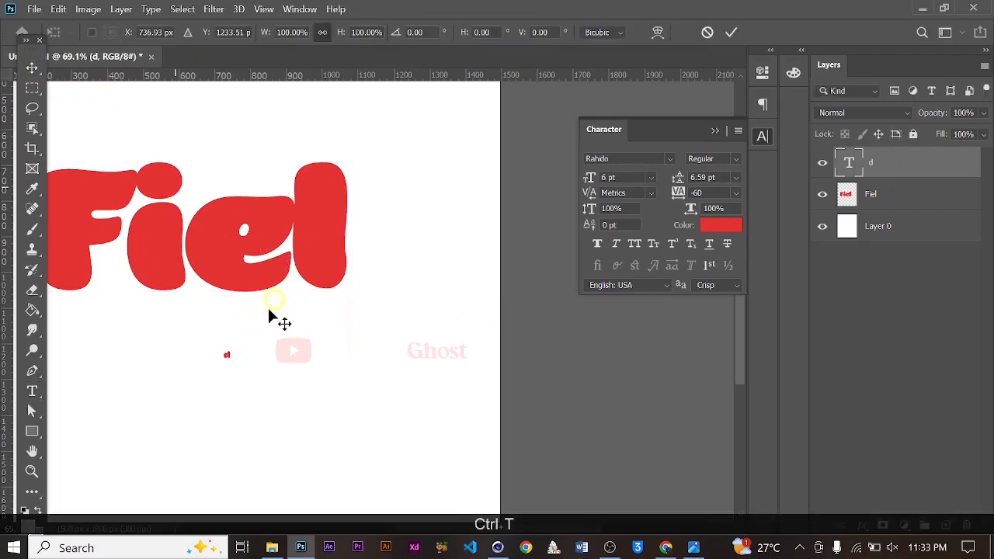
{"action": "left_click_drag", "start_coordinate": [228, 350], "coordinate": [400, 214]}
{"action": "scroll", "coordinate": [320, 266], "scroll_direction": "up", "scroll_amount": 2, "text": "alt"}
{"action": "left_click_drag", "start_coordinate": [324, 271], "coordinate": [459, 245]}
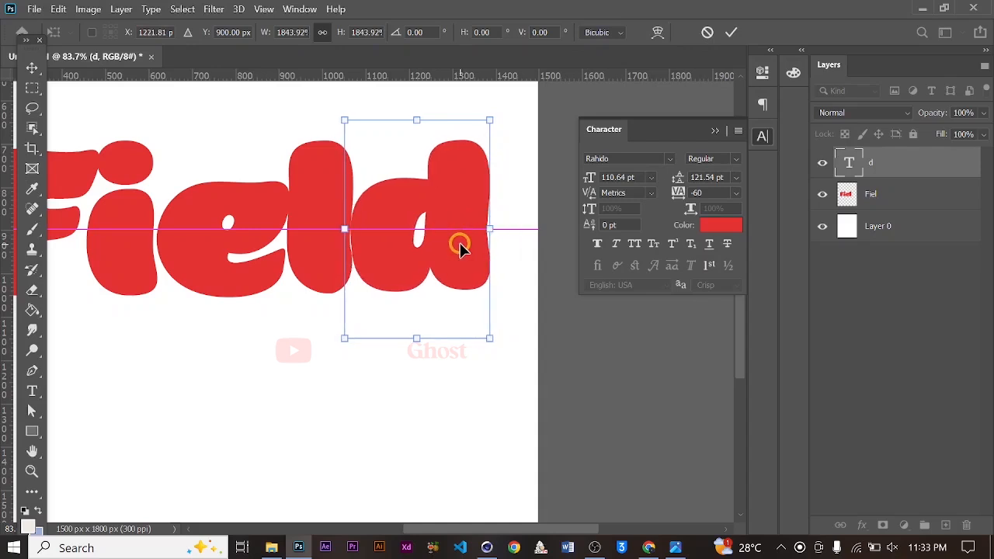
{"action": "key", "text": "Return"}
Nudge the d layer three steps to the right, then fit the canvas on screen
{"action": "key", "text": "Right"}
{"action": "scroll", "coordinate": [466, 248], "scroll_direction": "down", "scroll_amount": 3, "text": "alt"}
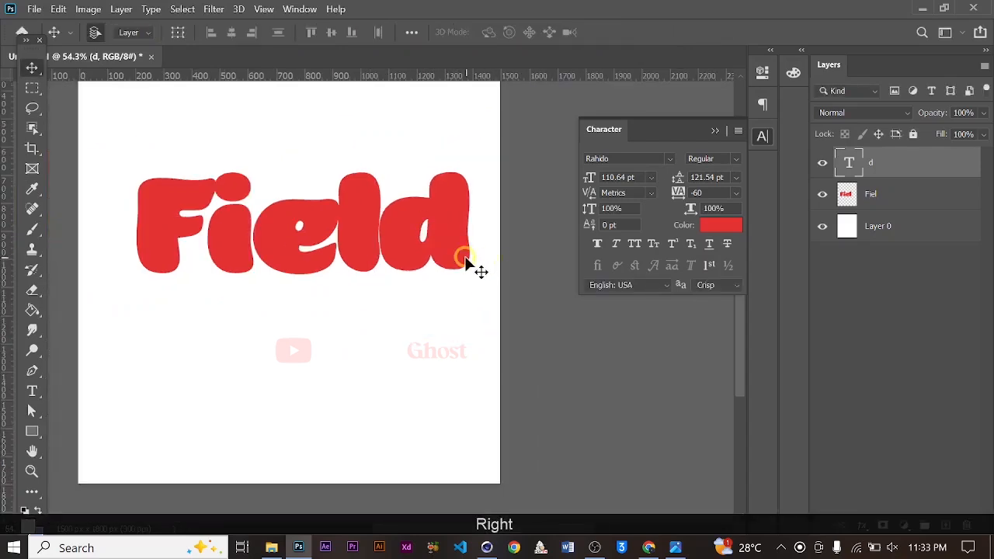
{"action": "key", "text": "Right"}
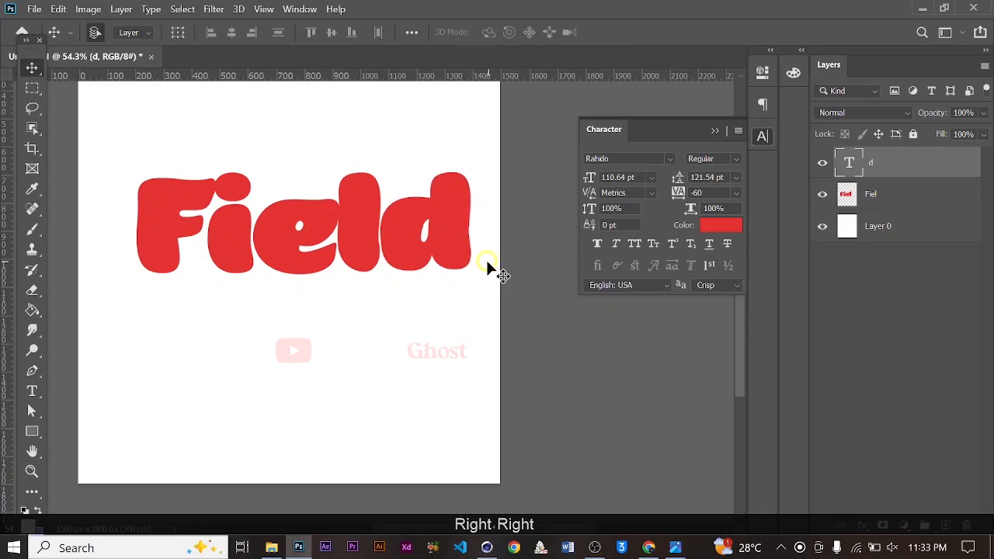
{"action": "key", "text": "Right"}
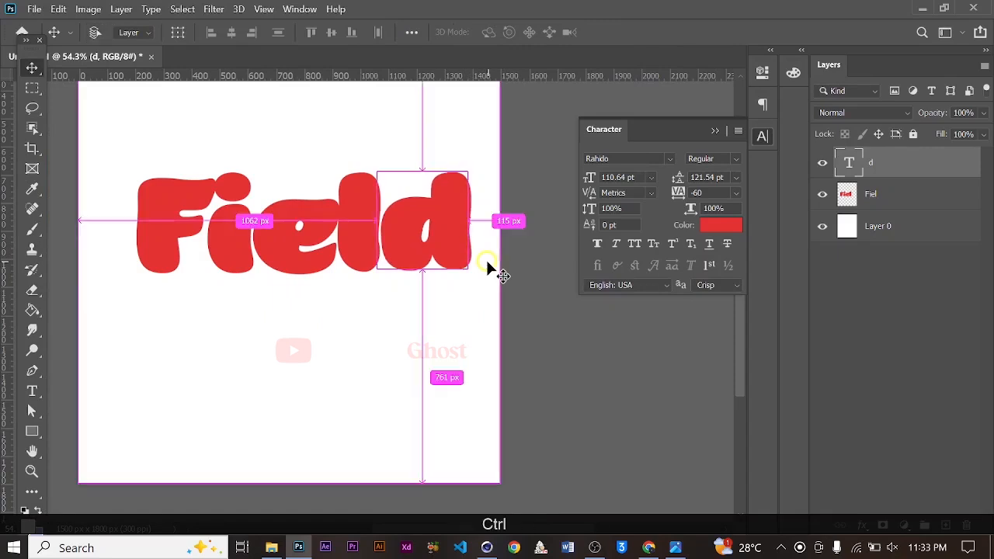
{"action": "key", "text": "ctrl+0"}
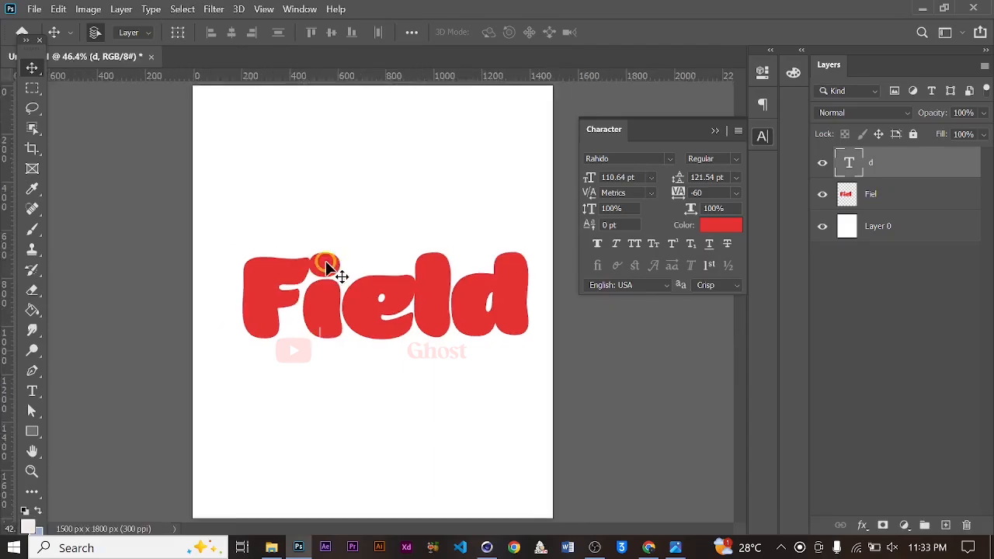
Rasterize the d and Fiel text layers and merge them into a single layer
{"action": "left_click", "coordinate": [897, 202], "text": "ctrl"}
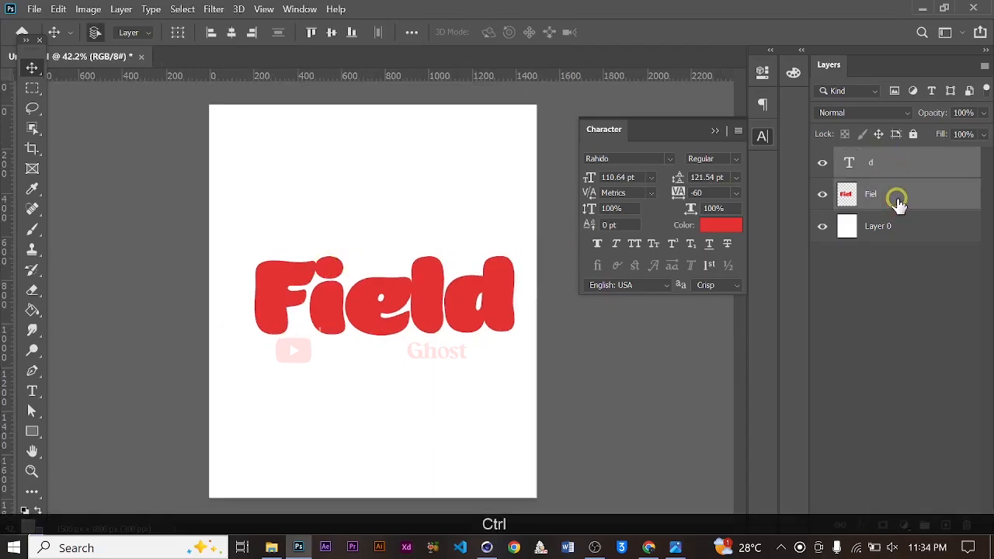
{"action": "right_click", "coordinate": [896, 201]}
{"action": "left_click", "coordinate": [769, 242]}
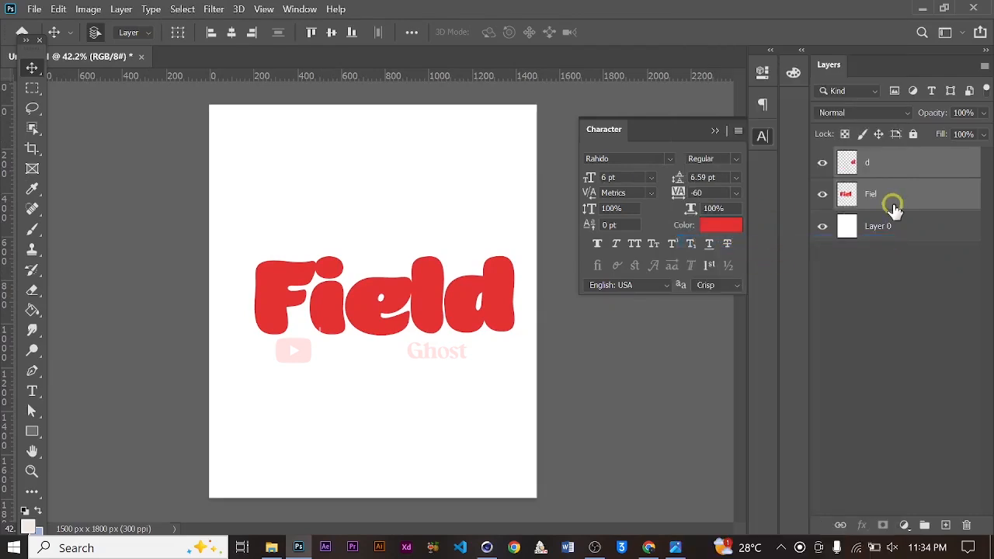
{"action": "right_click", "coordinate": [893, 201]}
{"action": "left_click", "coordinate": [745, 469]}
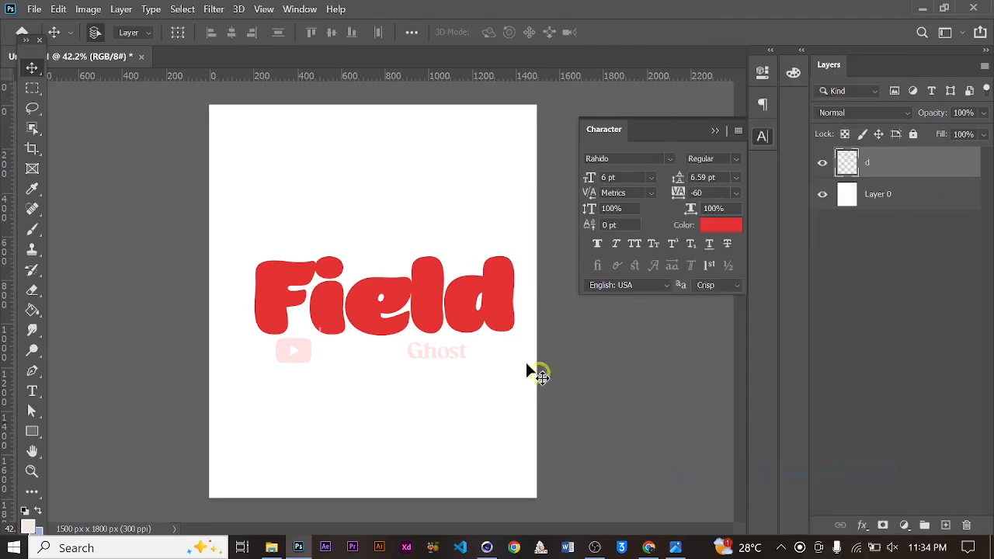
Nudge the merged word slightly down and left, then fit the canvas on screen
{"action": "scroll", "coordinate": [489, 279], "scroll_direction": "up", "scroll_amount": 3}
{"action": "left_click_drag", "start_coordinate": [513, 303], "coordinate": [505, 310]}
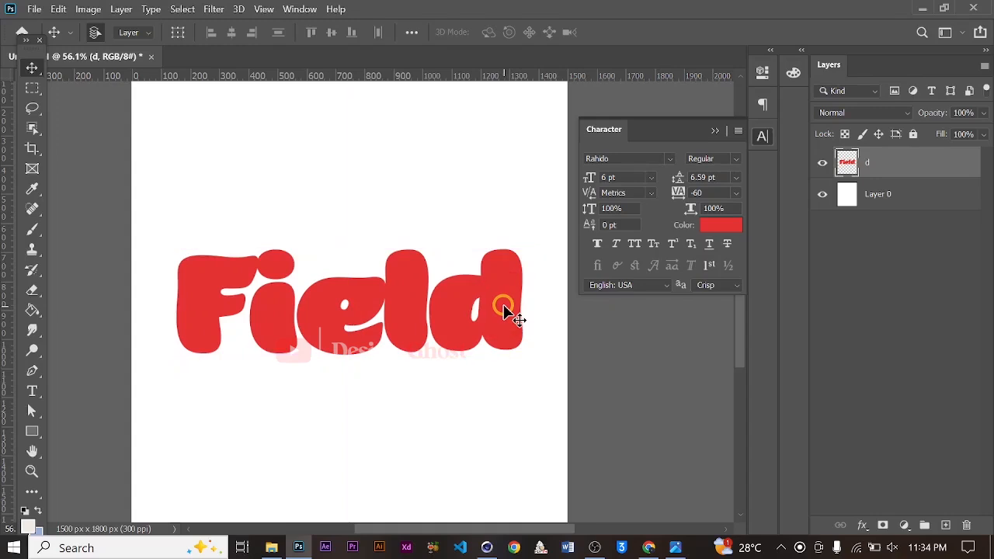
{"action": "key", "text": "Return"}
{"action": "key", "text": "ctrl+0"}
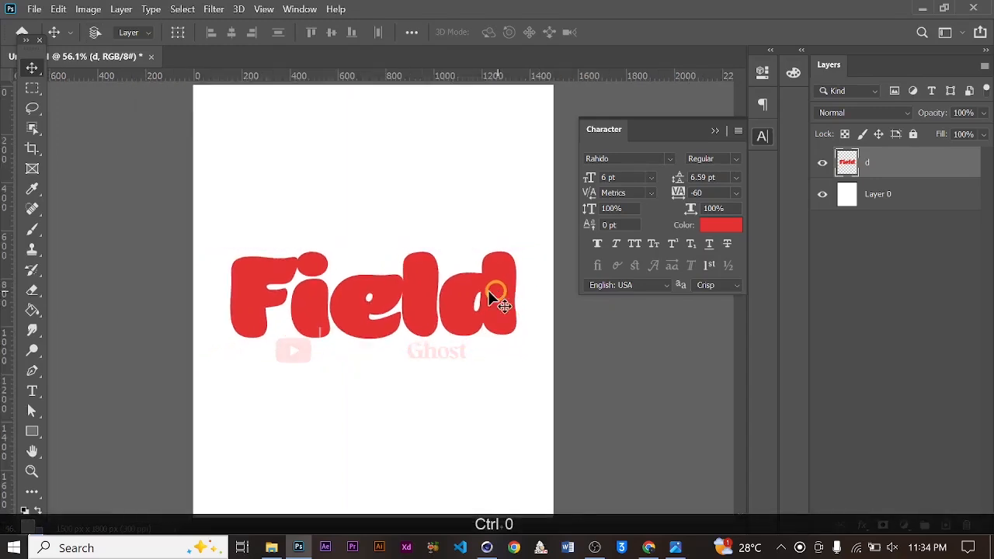
Marquee around the whole word and nudge it one pixel left so the selection wraps the letters
{"action": "left_click", "coordinate": [33, 93]}
{"action": "left_click_drag", "start_coordinate": [215, 166], "coordinate": [548, 381]}
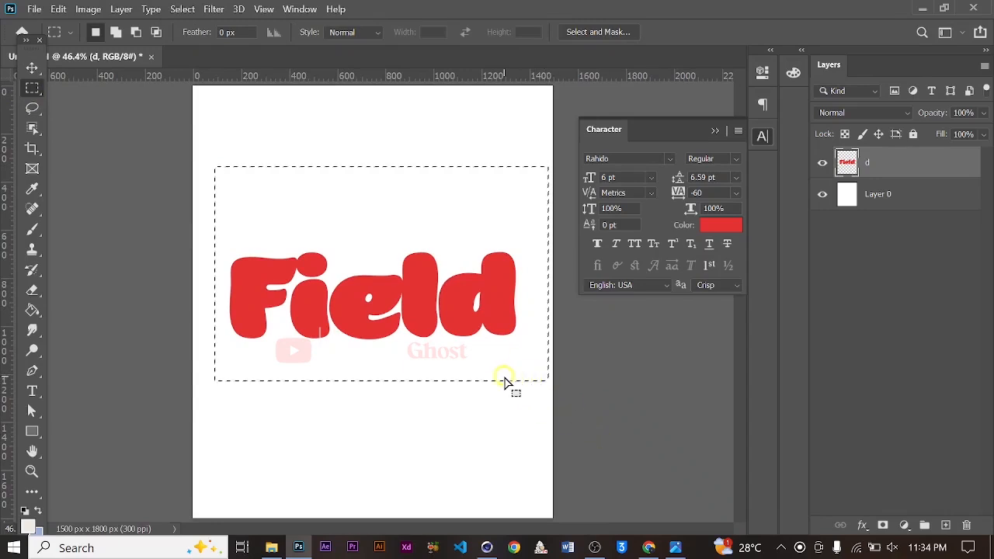
{"action": "key", "text": "v"}
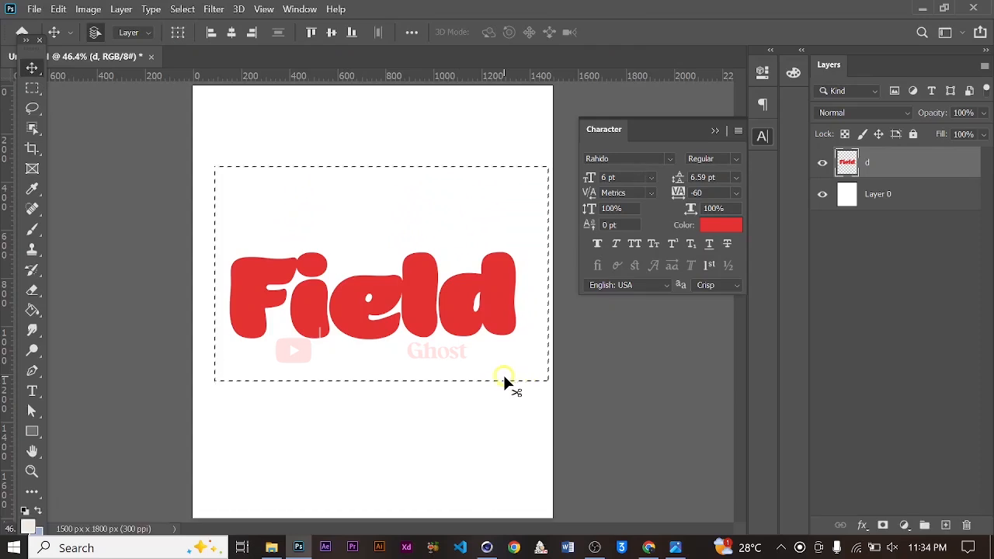
{"action": "key", "text": "Left"}
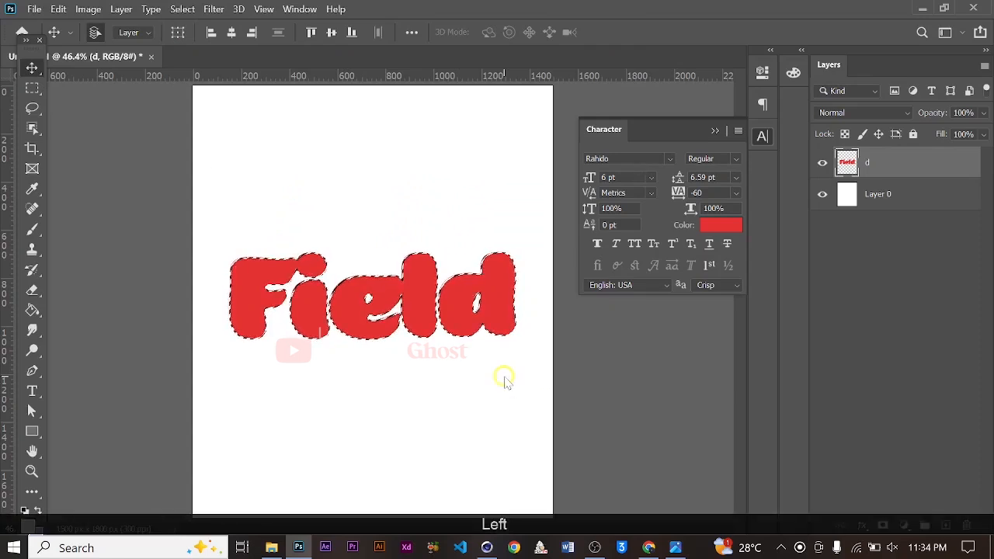
Convert the letter selection into a work path with a tolerance of 1.0 pixels
{"action": "scroll", "coordinate": [351, 330], "scroll_direction": "up", "scroll_amount": 3, "text": "alt"}
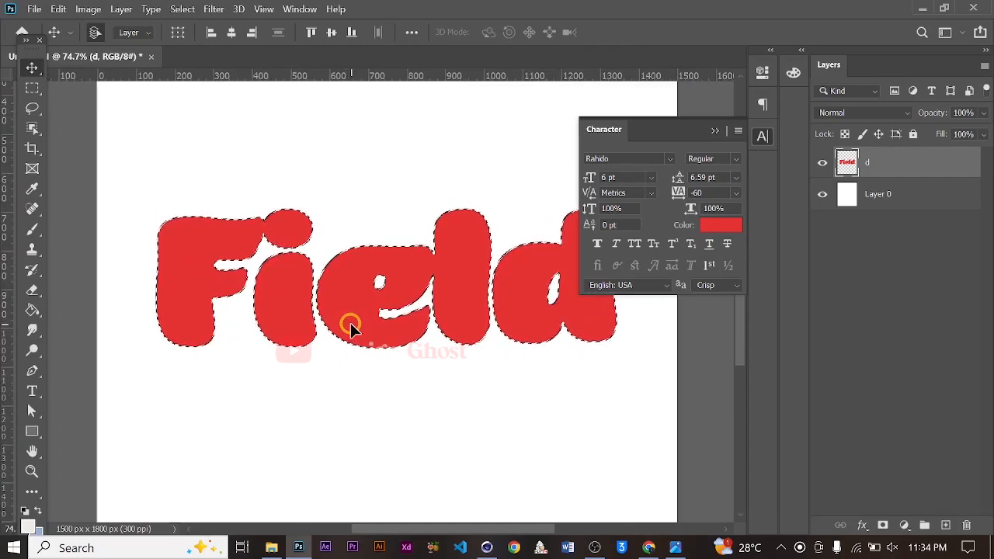
{"action": "key", "text": "p"}
{"action": "right_click", "coordinate": [344, 277]}
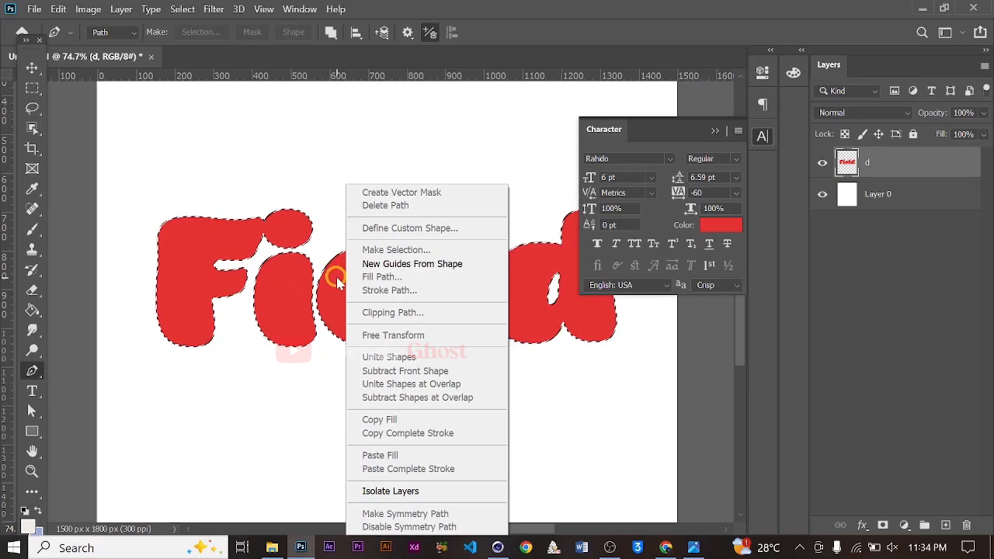
{"action": "left_click", "coordinate": [34, 85]}
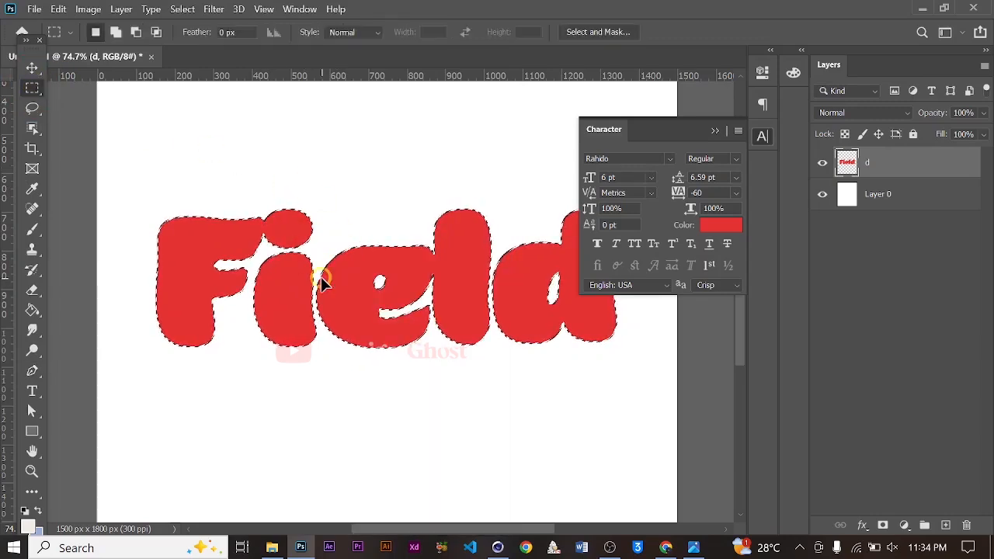
{"action": "right_click", "coordinate": [356, 296]}
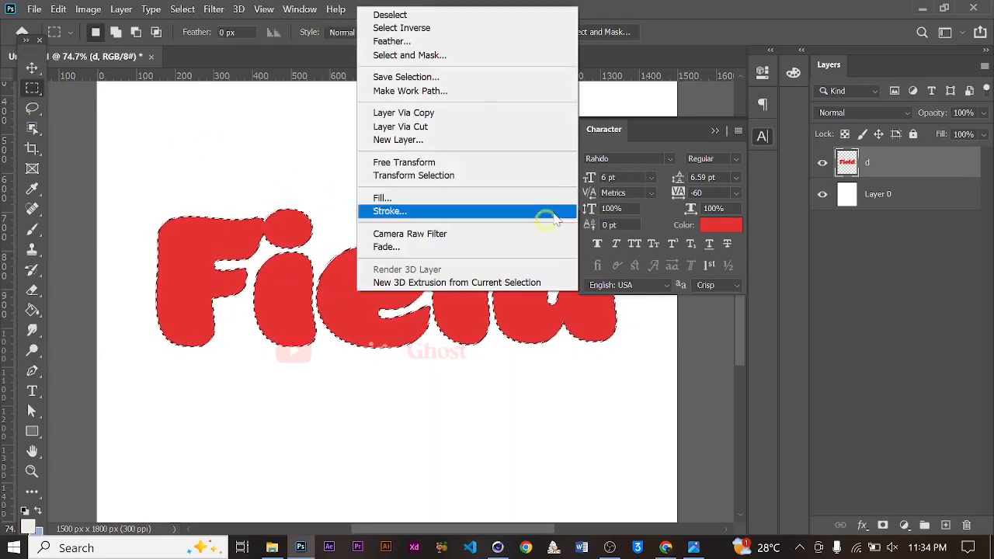
{"action": "left_click", "coordinate": [479, 91]}
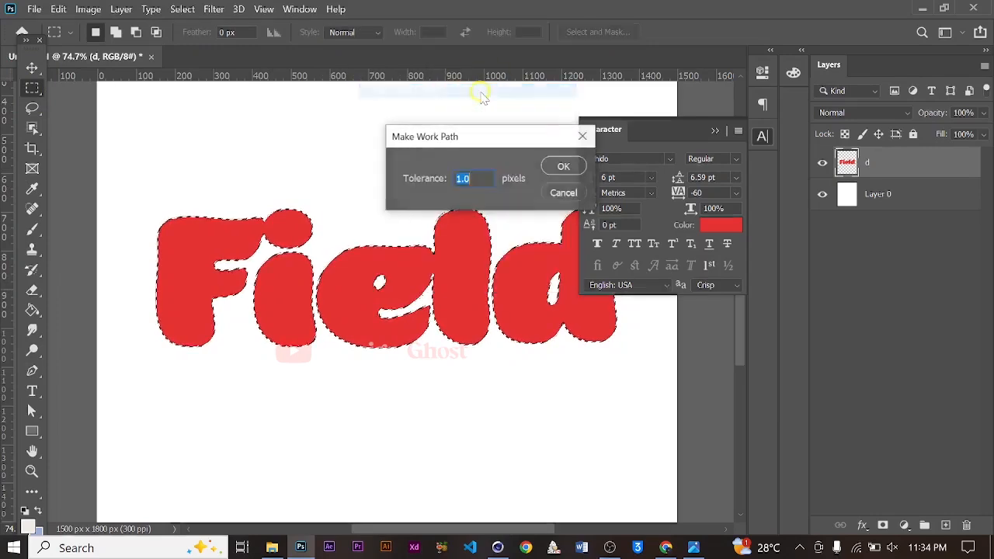
{"action": "left_click", "coordinate": [560, 167]}
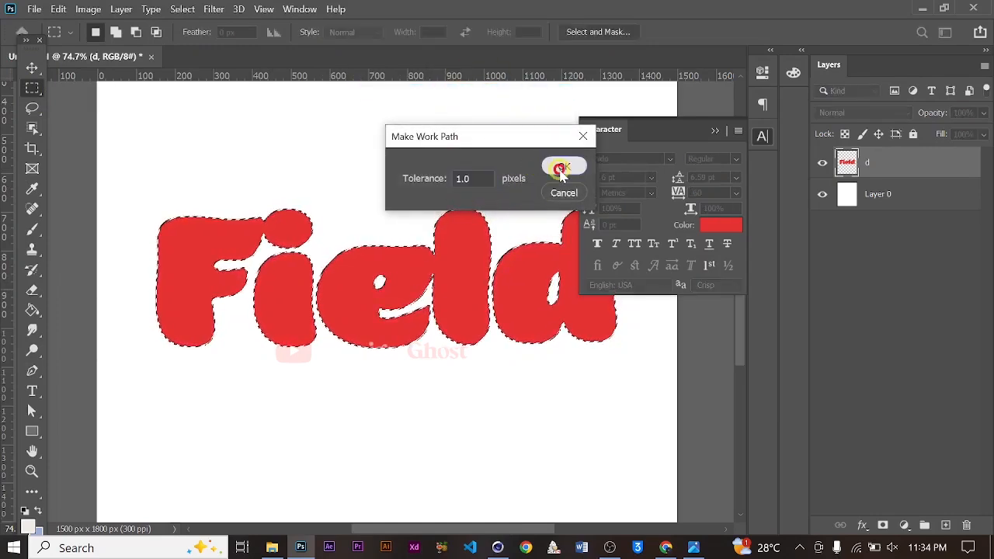
Collapse the Character panel
{"action": "scroll", "coordinate": [349, 326], "scroll_direction": "down", "scroll_amount": 3, "text": "alt"}
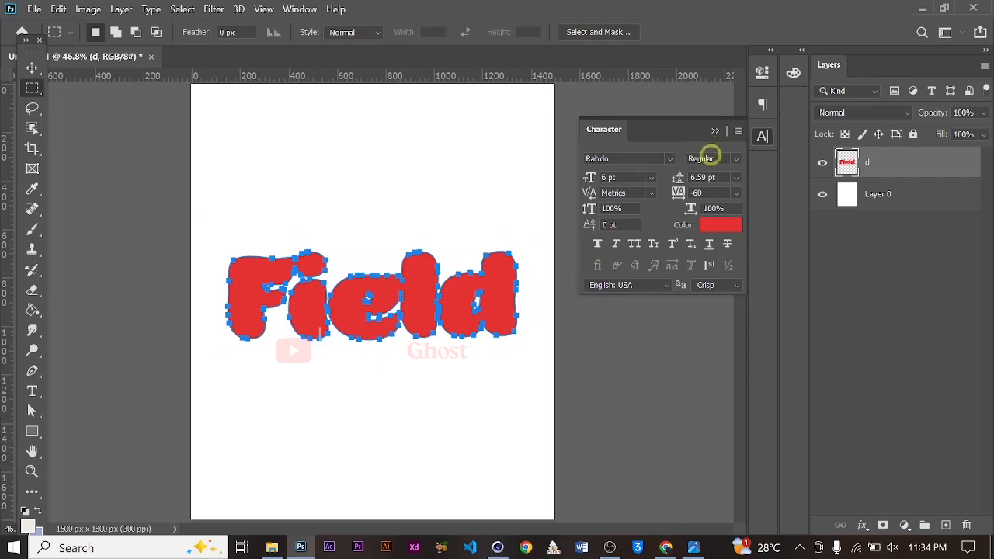
{"action": "left_click", "coordinate": [714, 130]}
{"action": "scroll", "coordinate": [410, 245], "scroll_direction": "up", "scroll_amount": 2, "text": "alt"}
{"action": "scroll", "coordinate": [404, 217], "scroll_direction": "down", "scroll_amount": 1, "text": "alt"}
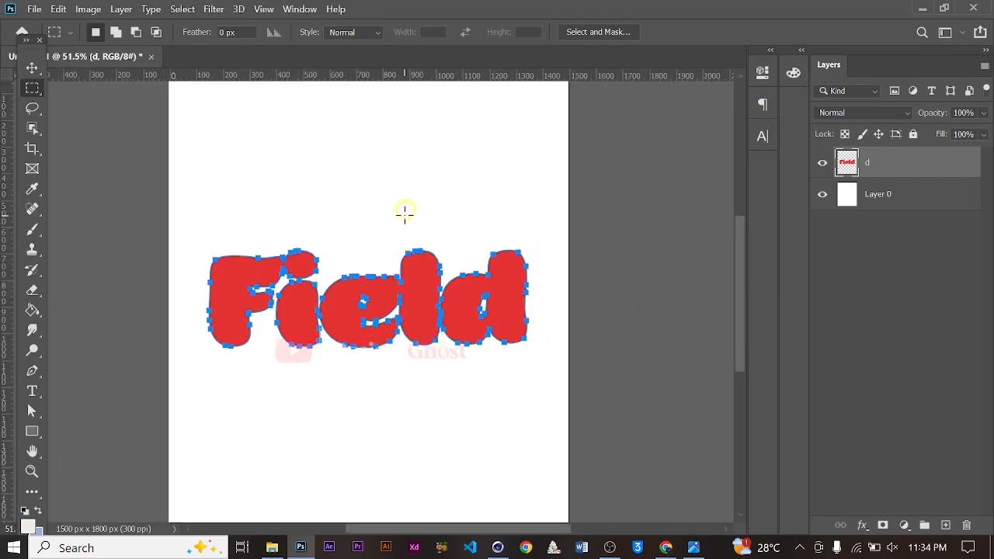
Export the work path to Illustrator as a file named Path in the Thumbnail downloads folder
{"action": "left_click", "coordinate": [35, 9]}
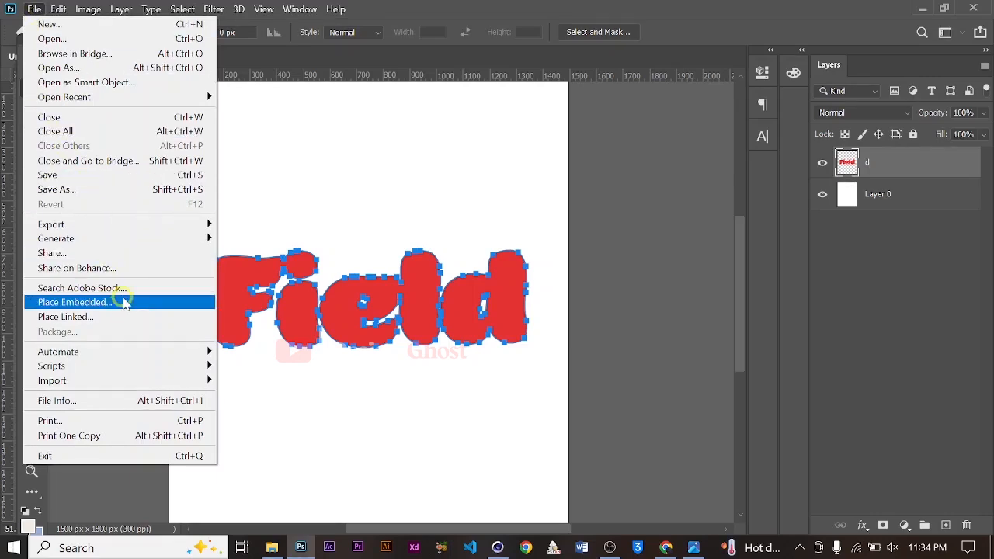
{"action": "mouse_move", "coordinate": [179, 224]}
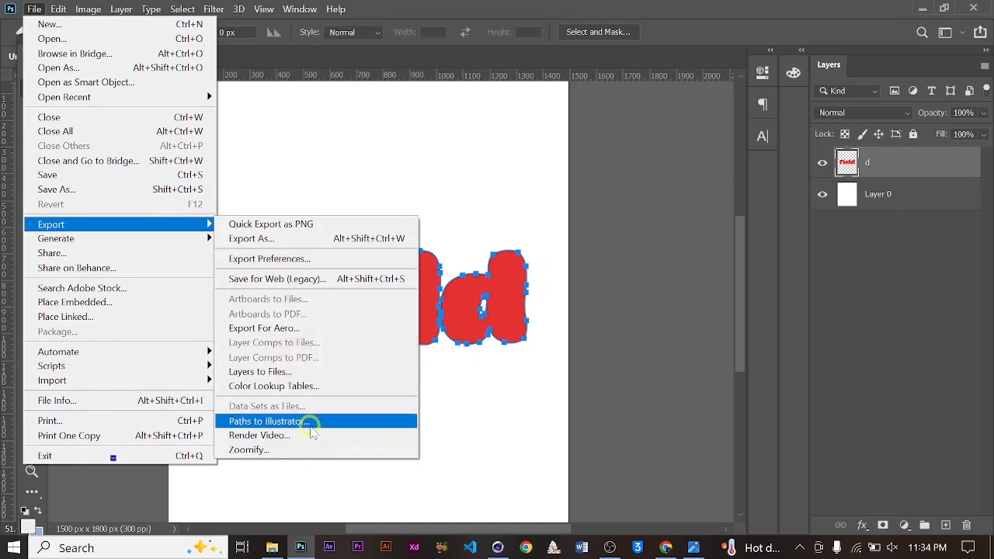
{"action": "left_click", "coordinate": [312, 421]}
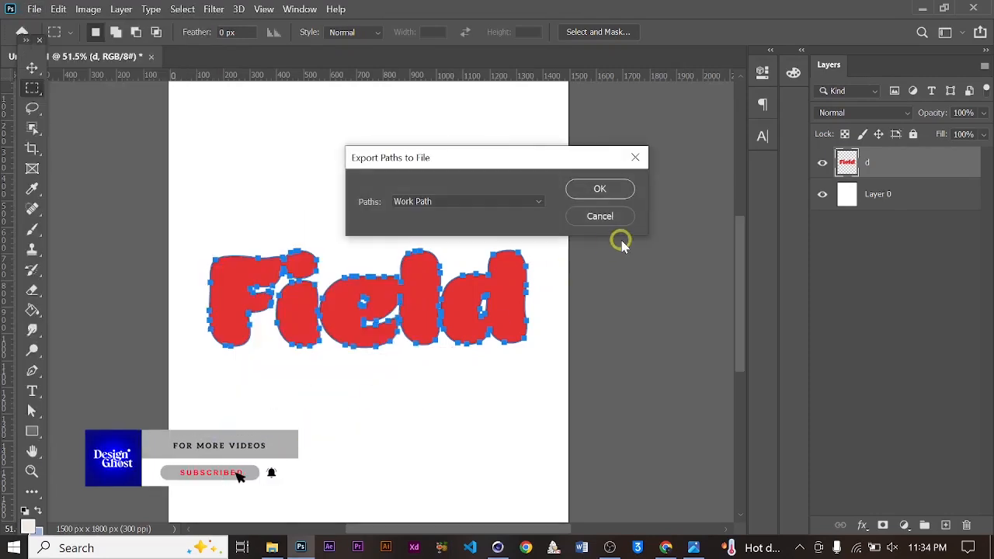
{"action": "left_click", "coordinate": [596, 191]}
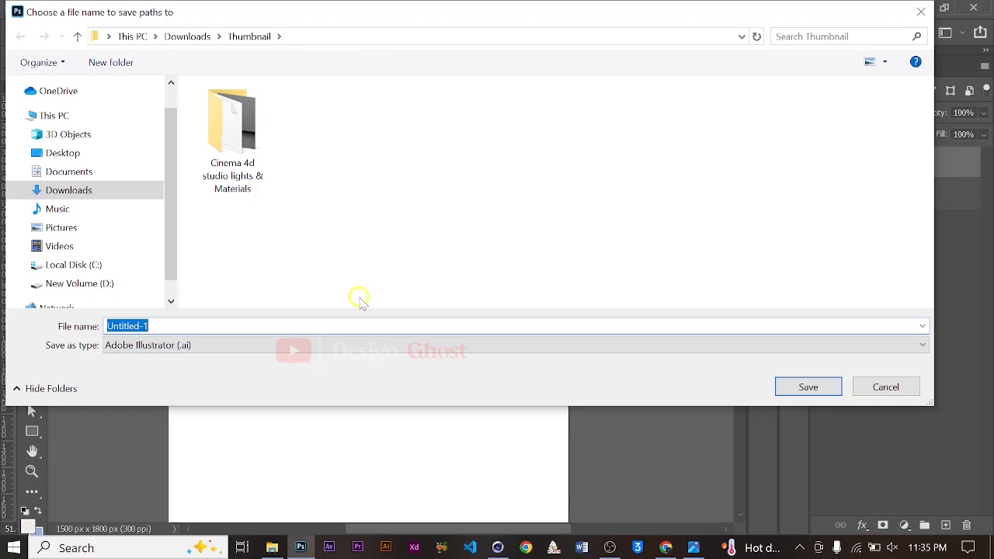
{"action": "key", "text": "Caps_Lock"}
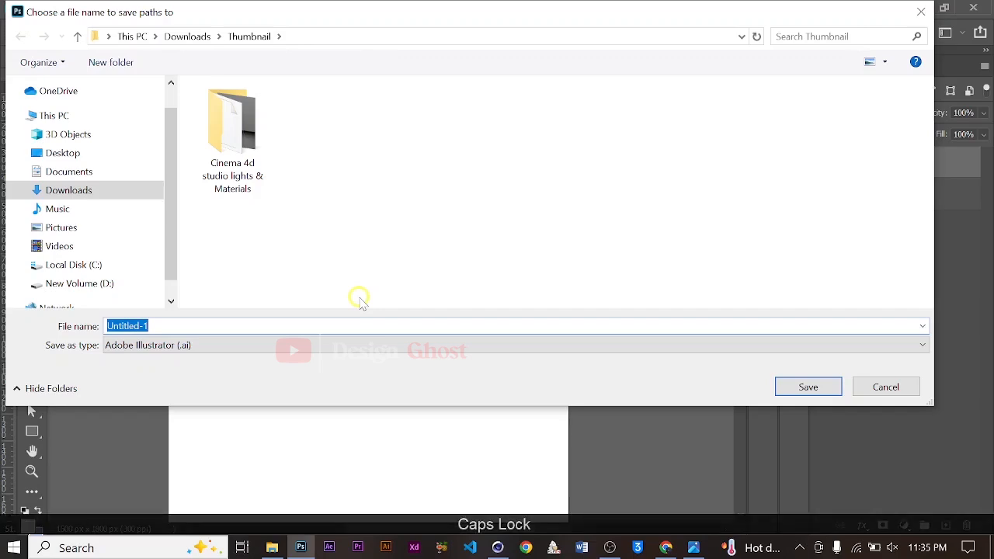
{"action": "type", "text": "Path"}
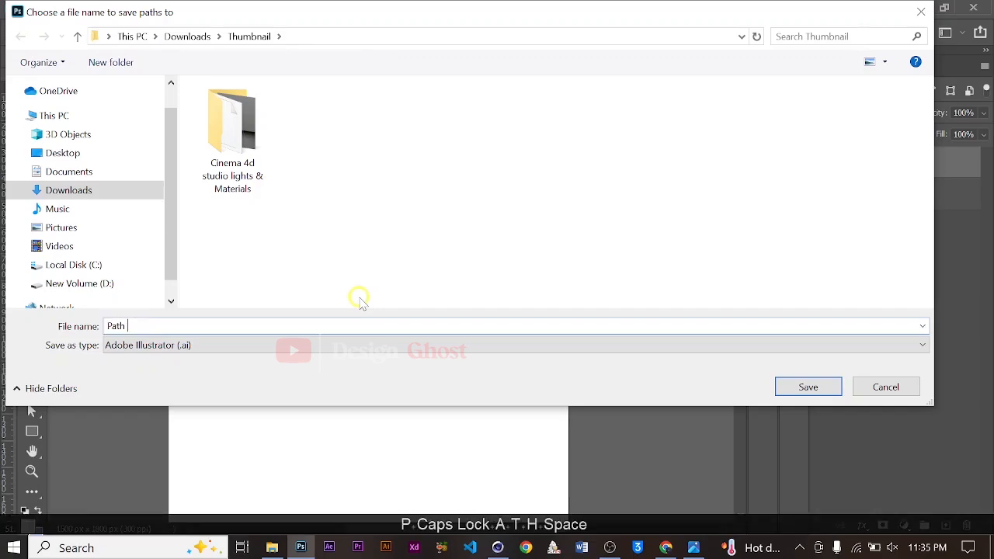
{"action": "key", "text": "Return"}
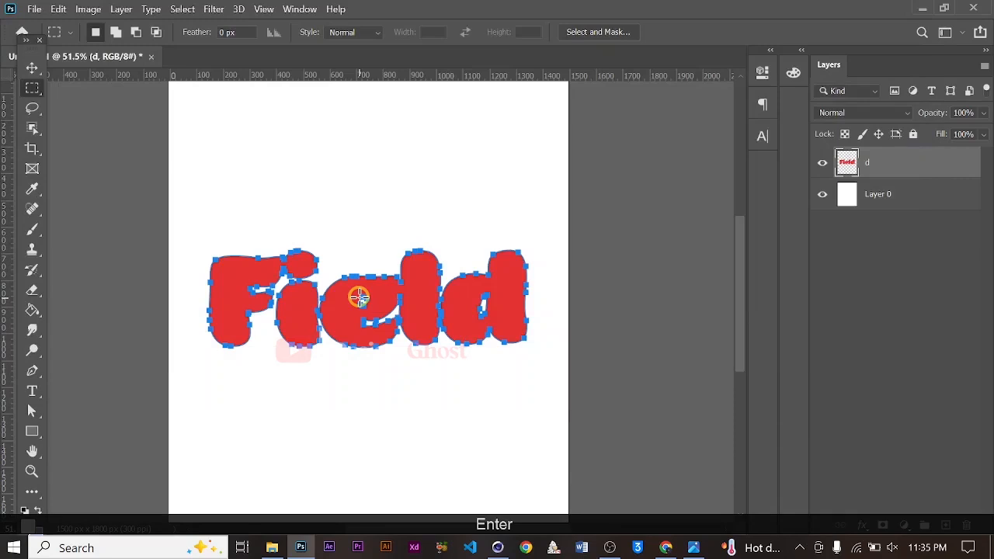
{"action": "scroll", "coordinate": [359, 298], "scroll_direction": "down", "scroll_amount": 5, "text": "alt"}
{"action": "scroll", "coordinate": [357, 297], "scroll_direction": "up", "scroll_amount": 3, "text": "alt"}
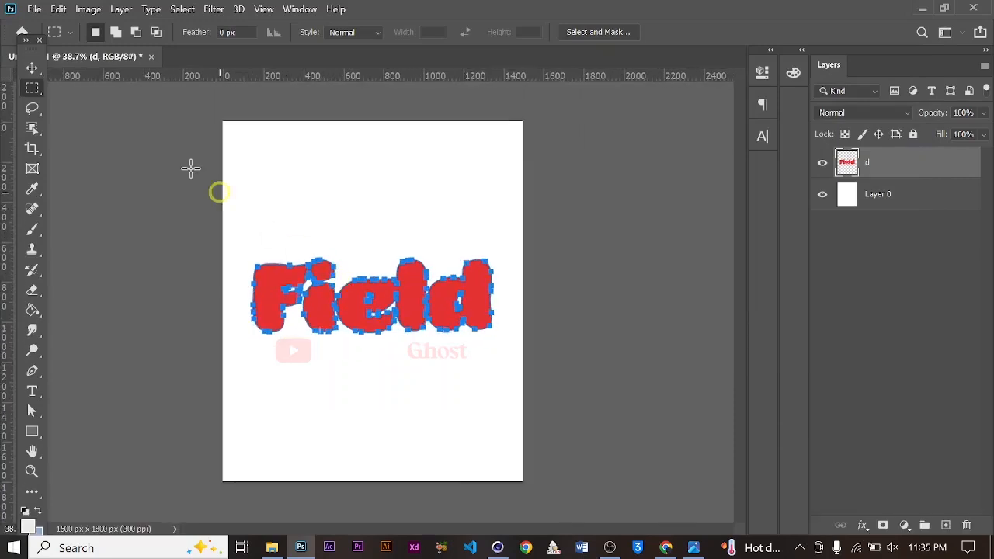
{"action": "left_click", "coordinate": [29, 72]}
{"action": "scroll", "coordinate": [350, 311], "scroll_direction": "down", "scroll_amount": 2, "text": "alt"}
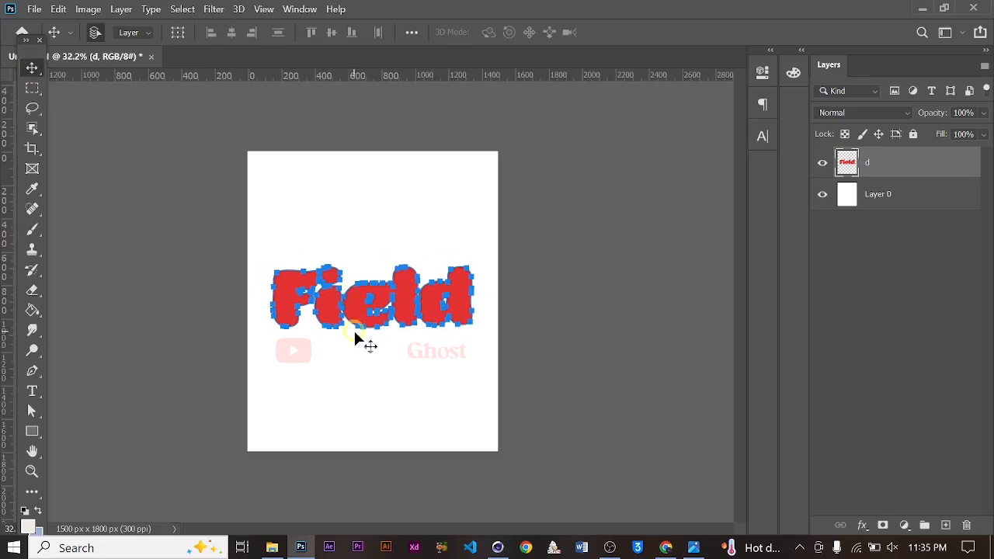
{"action": "scroll", "coordinate": [358, 339], "scroll_direction": "up", "scroll_amount": 1, "text": "alt"}
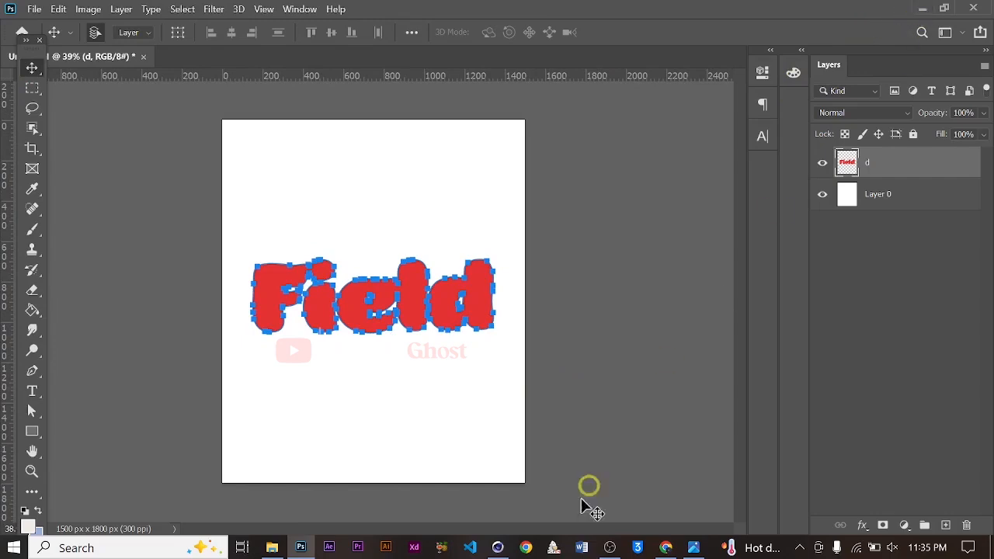
Switch to Cinema 4D and merge the Path Illustrator file from the Thumbnail folder into the scene
{"action": "left_click", "coordinate": [498, 547]}
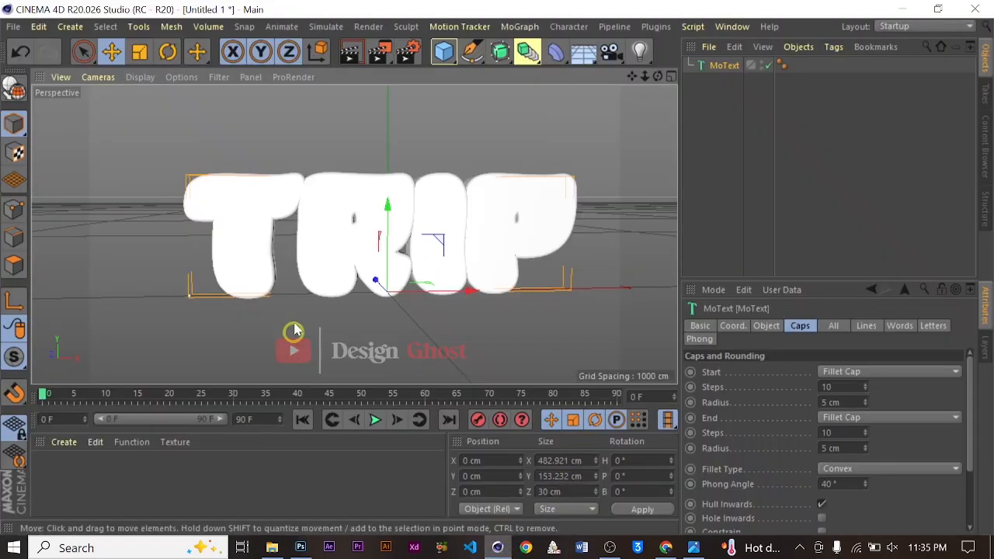
{"action": "scroll", "coordinate": [280, 225], "scroll_direction": "up", "scroll_amount": 3}
{"action": "scroll", "coordinate": [396, 207], "scroll_direction": "down", "scroll_amount": 4}
{"action": "scroll", "coordinate": [390, 200], "scroll_direction": "up", "scroll_amount": 2}
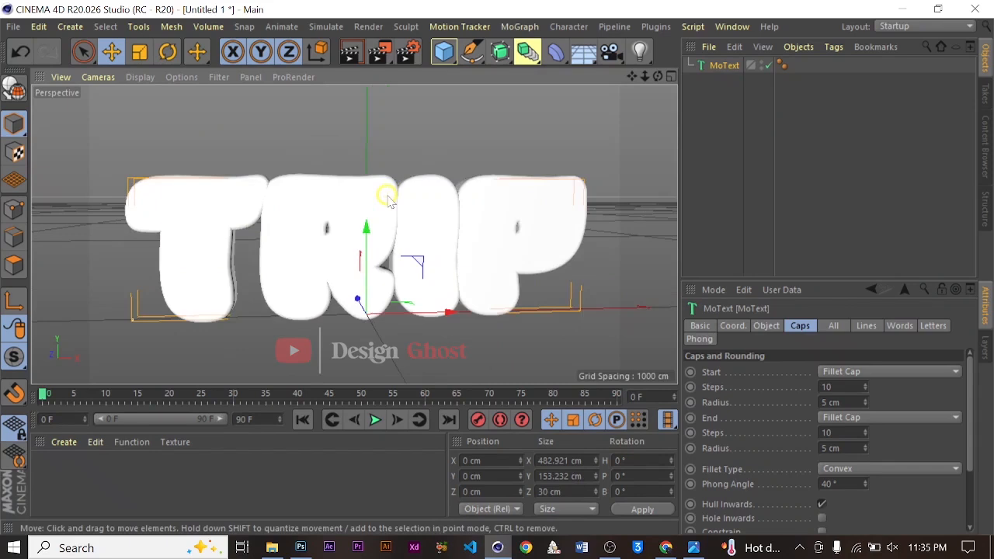
{"action": "scroll", "coordinate": [389, 200], "scroll_direction": "down", "scroll_amount": 2}
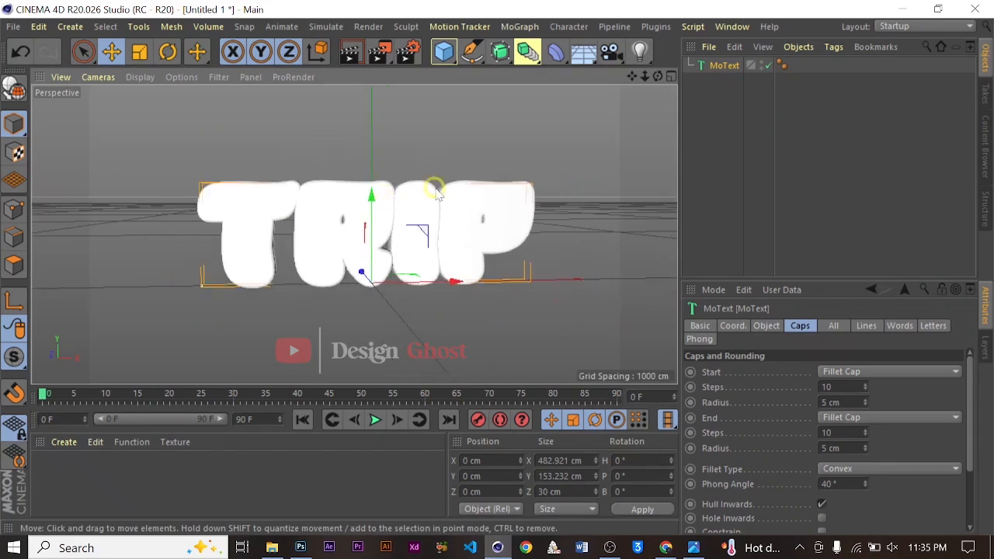
{"action": "left_click", "coordinate": [13, 28]}
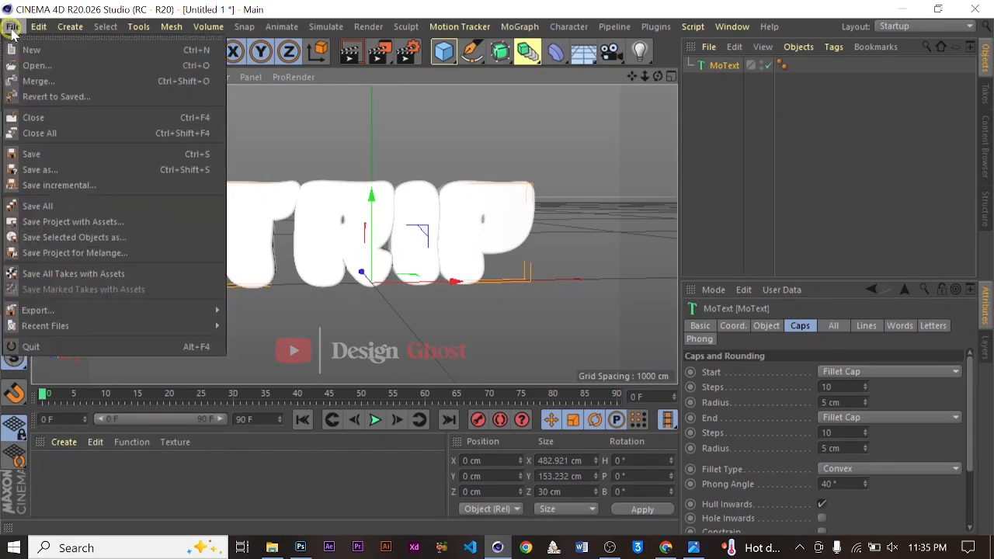
{"action": "left_click", "coordinate": [61, 84]}
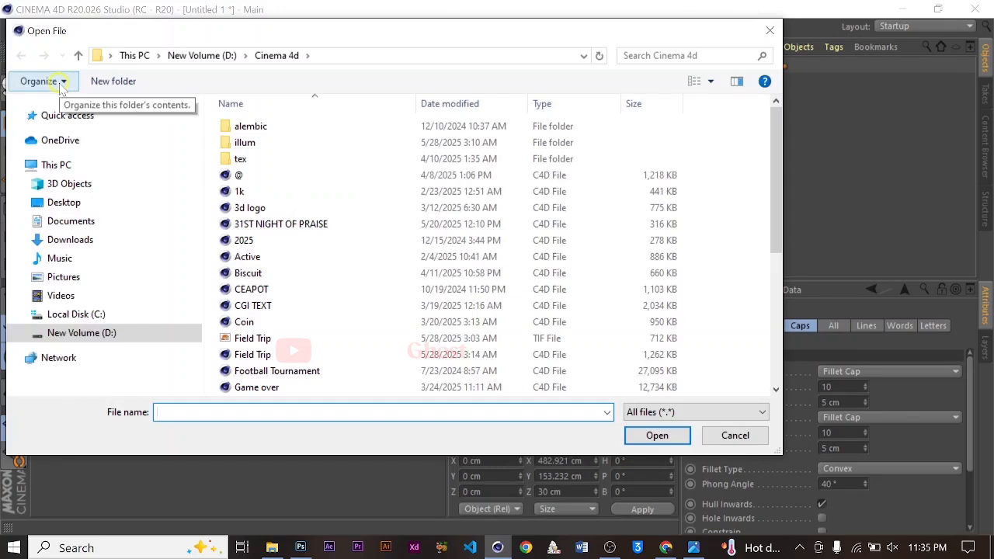
{"action": "left_click", "coordinate": [133, 240]}
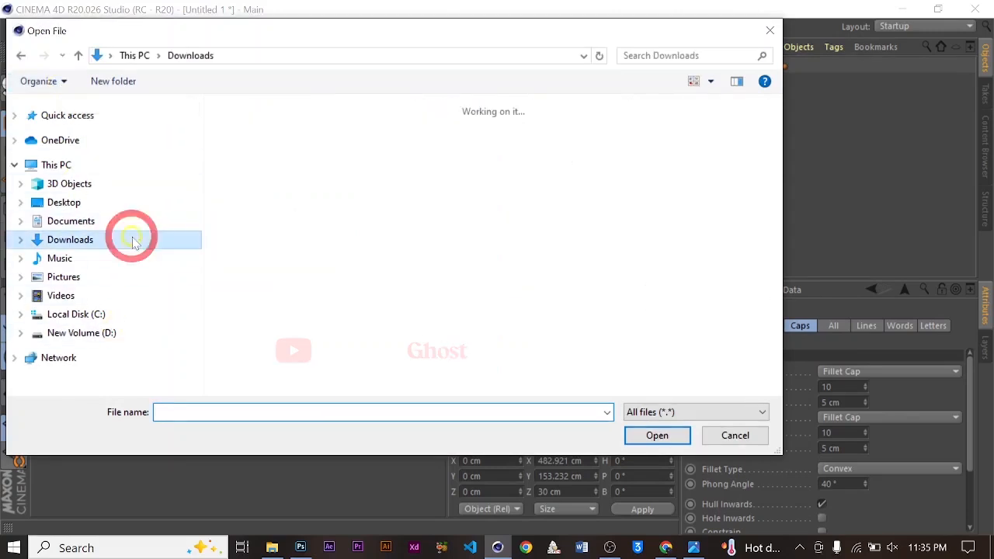
{"action": "double_click", "coordinate": [362, 152]}
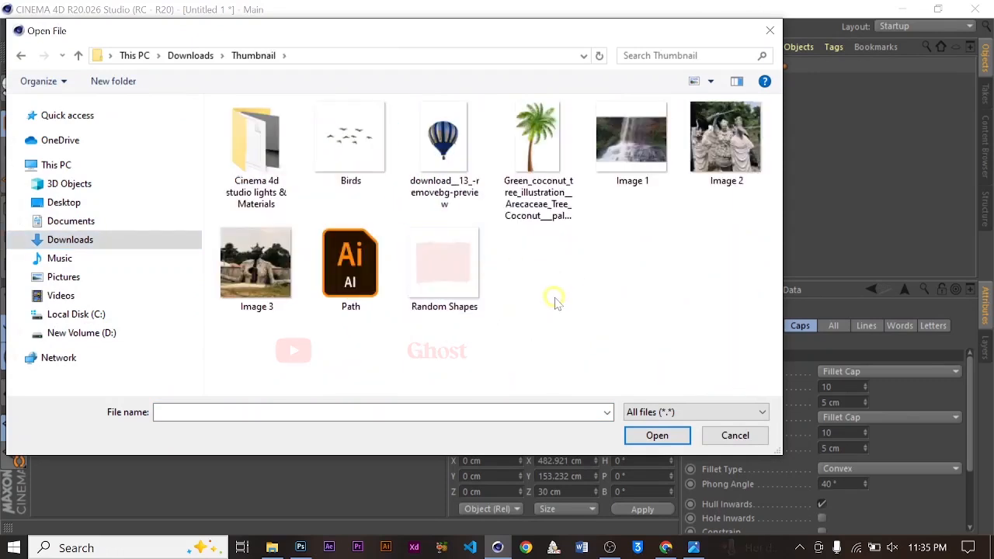
{"action": "left_click", "coordinate": [353, 268]}
{"action": "left_click", "coordinate": [657, 435]}
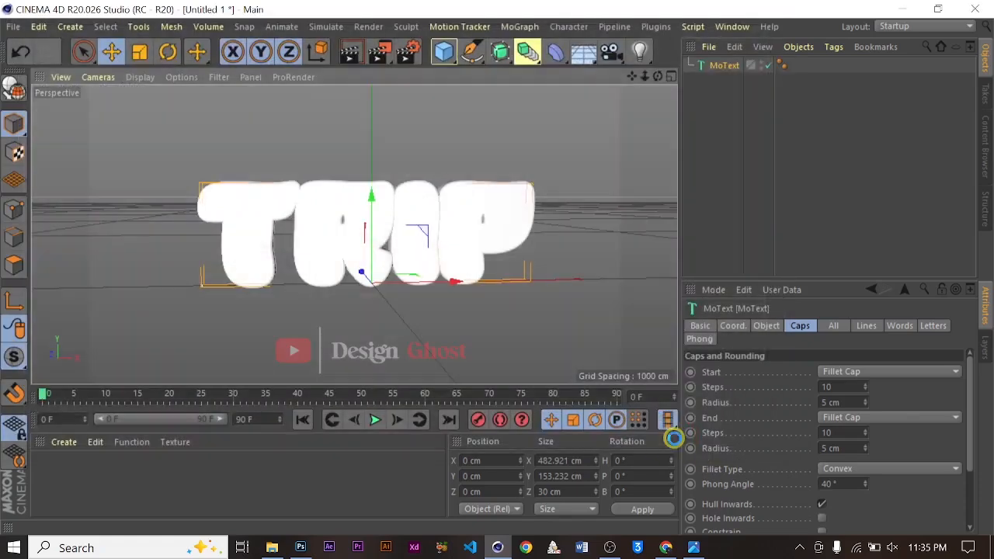
{"action": "left_click", "coordinate": [649, 523]}
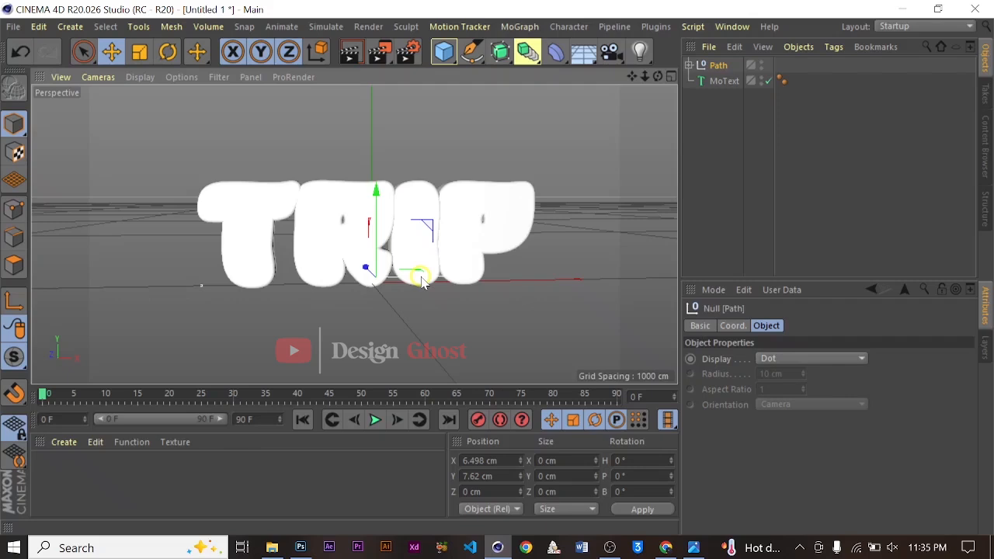
Hide the MoText object and scale up the imported Field letter path in the viewport
{"action": "left_click", "coordinate": [769, 82]}
{"action": "scroll", "coordinate": [329, 285], "scroll_direction": "up", "scroll_amount": 10}
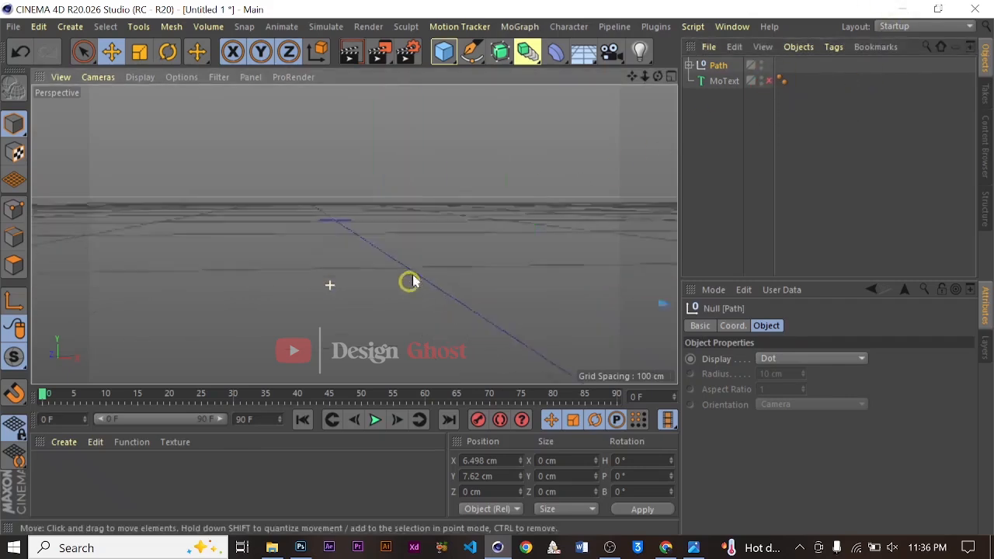
{"action": "scroll", "coordinate": [413, 281], "scroll_direction": "up", "scroll_amount": 5}
{"action": "scroll", "coordinate": [476, 285], "scroll_direction": "down", "scroll_amount": 10}
{"action": "scroll", "coordinate": [623, 312], "scroll_direction": "up", "scroll_amount": 8}
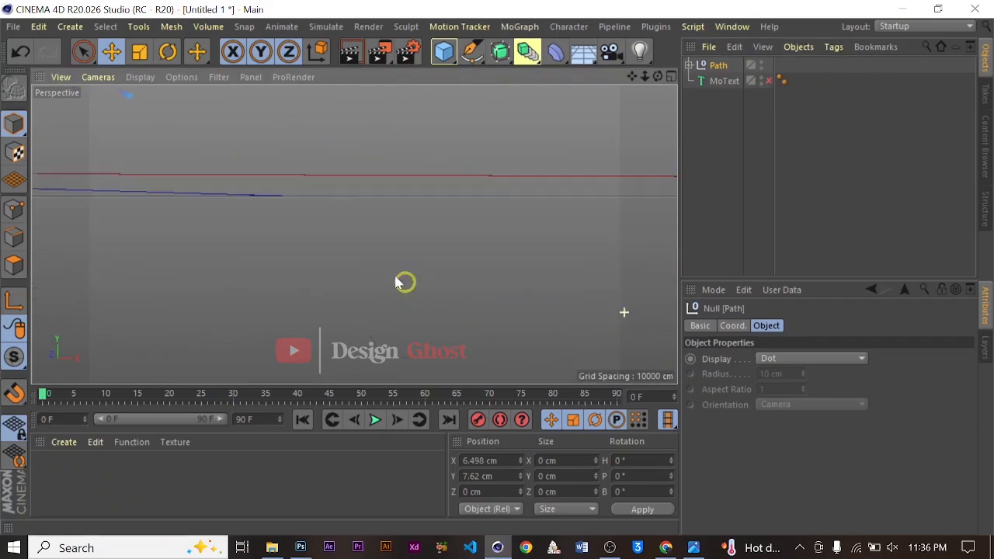
{"action": "scroll", "coordinate": [199, 224], "scroll_direction": "down", "scroll_amount": 10}
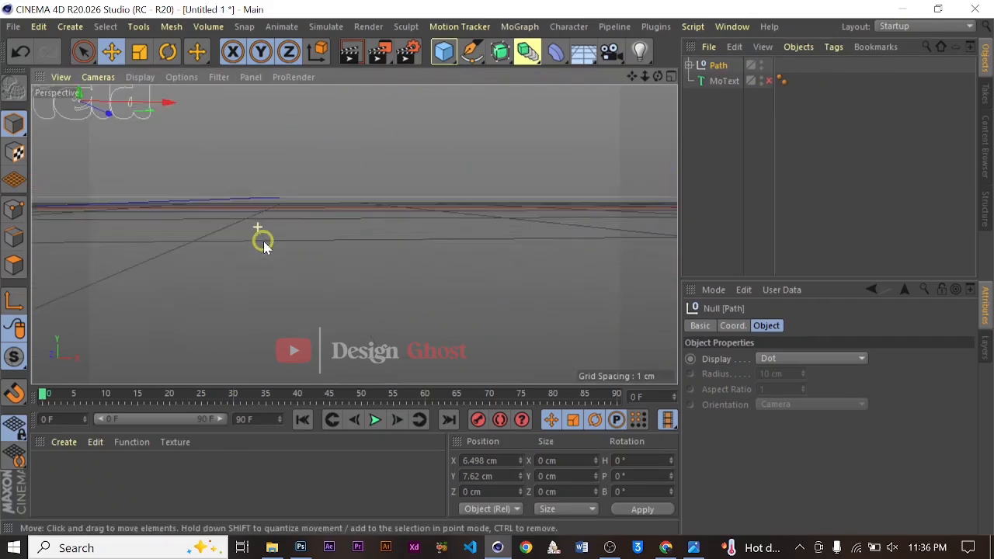
{"action": "scroll", "coordinate": [228, 201], "scroll_direction": "down", "scroll_amount": 3}
{"action": "left_click_drag", "start_coordinate": [633, 76], "coordinate": [828, 124]}
{"action": "left_click", "coordinate": [290, 213]}
{"action": "mouse_move", "coordinate": [291, 213]}
{"action": "left_mouse_down", "text": "alt"}
{"action": "mouse_move", "coordinate": [383, 224]}
{"action": "mouse_move", "coordinate": [228, 181]}
{"action": "mouse_move", "coordinate": [281, 208]}
{"action": "left_mouse_up", "text": "alt"}
{"action": "scroll", "coordinate": [281, 208], "scroll_direction": "down", "scroll_amount": 2}
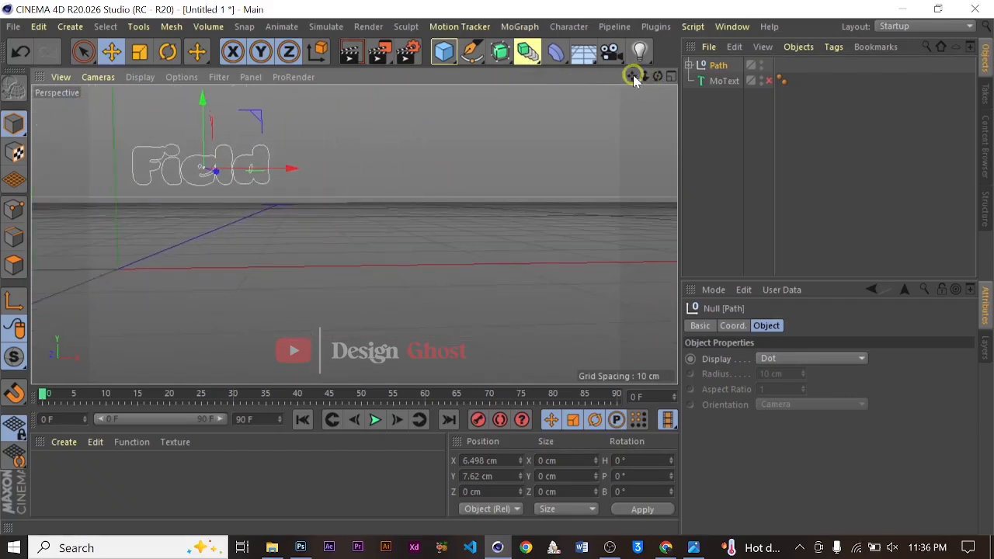
{"action": "left_click_drag", "start_coordinate": [632, 76], "coordinate": [723, 102]}
{"action": "scroll", "coordinate": [315, 173], "scroll_direction": "down", "scroll_amount": 5}
{"action": "scroll", "coordinate": [351, 222], "scroll_direction": "down", "scroll_amount": 1}
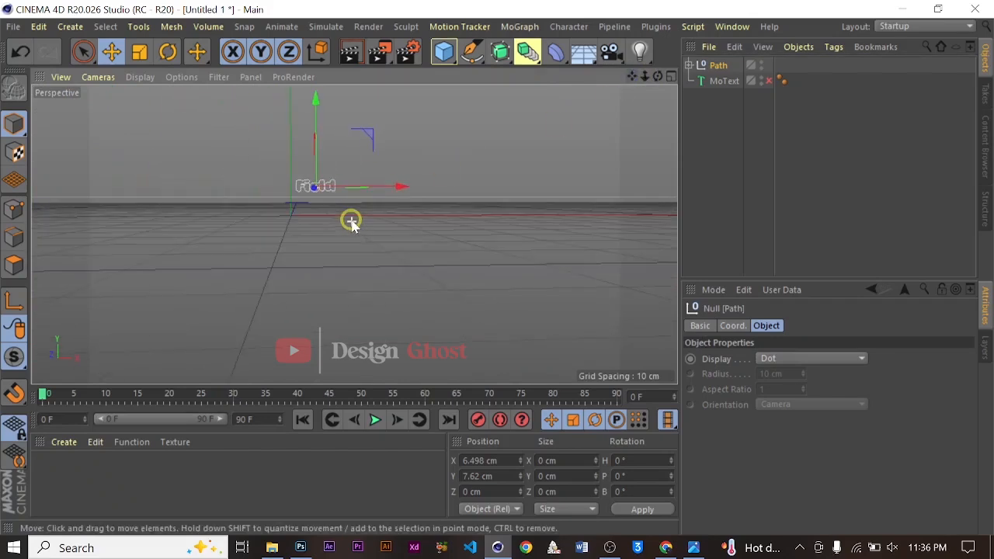
{"action": "scroll", "coordinate": [351, 222], "scroll_direction": "up", "scroll_amount": 2}
{"action": "key", "text": "t"}
{"action": "left_click_drag", "start_coordinate": [378, 214], "coordinate": [460, 225], "text": "alt"}
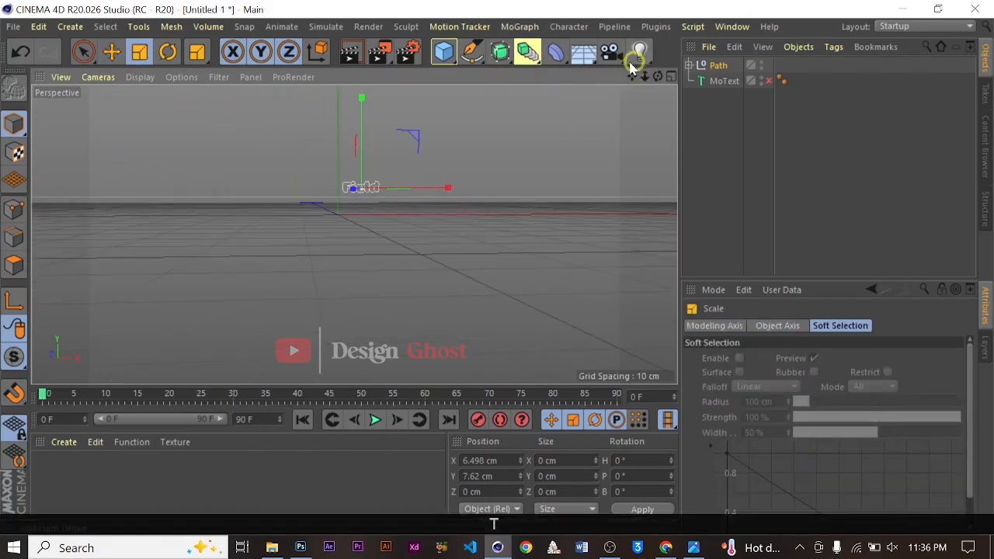
{"action": "left_click_drag", "start_coordinate": [632, 76], "coordinate": [499, 263]}
{"action": "left_click_drag", "start_coordinate": [440, 221], "coordinate": [572, 135]}
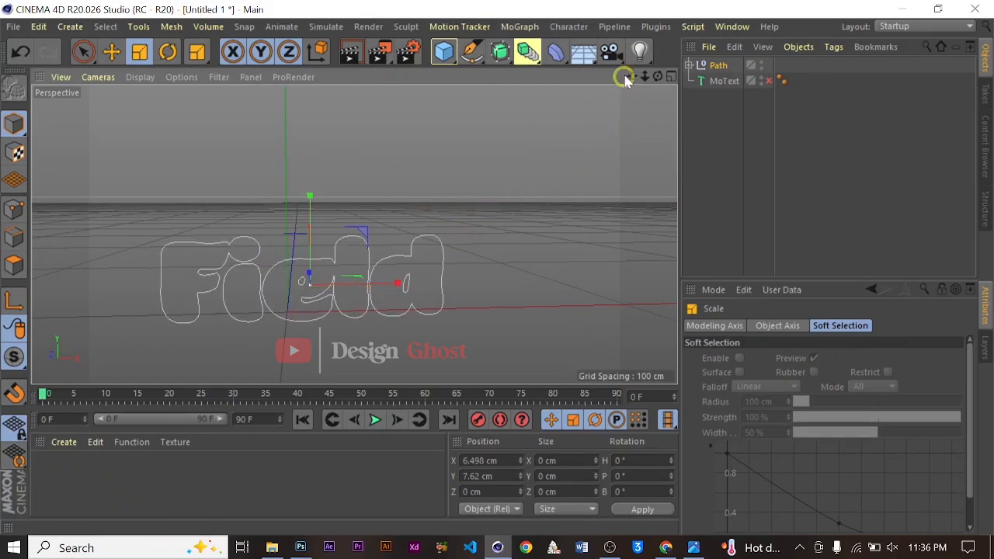
{"action": "left_click_drag", "start_coordinate": [628, 76], "coordinate": [637, 155]}
{"action": "left_click_drag", "start_coordinate": [462, 255], "coordinate": [572, 140]}
Move the Field path upward to about 81 cm on the Y axis
{"action": "key", "text": "e"}
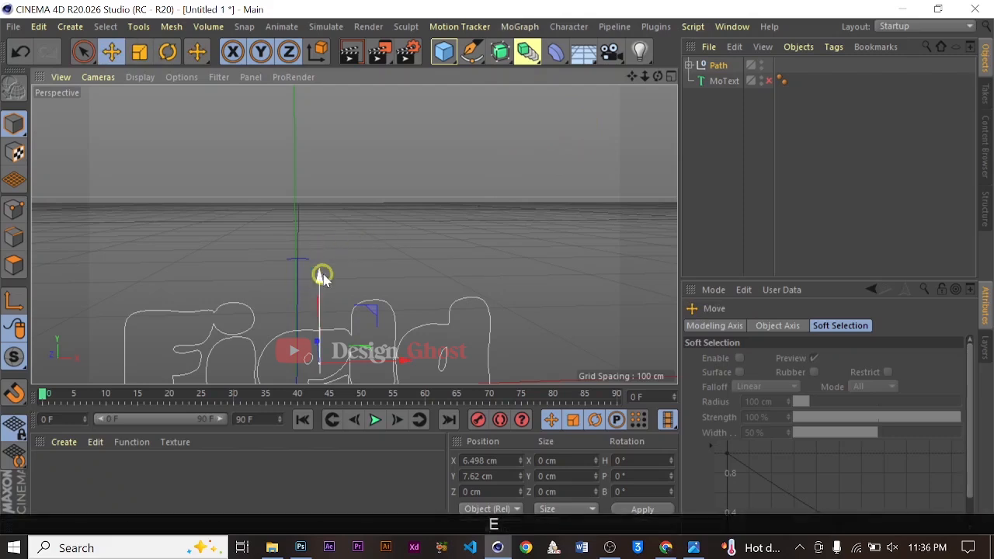
{"action": "left_click_drag", "start_coordinate": [322, 276], "coordinate": [321, 155]}
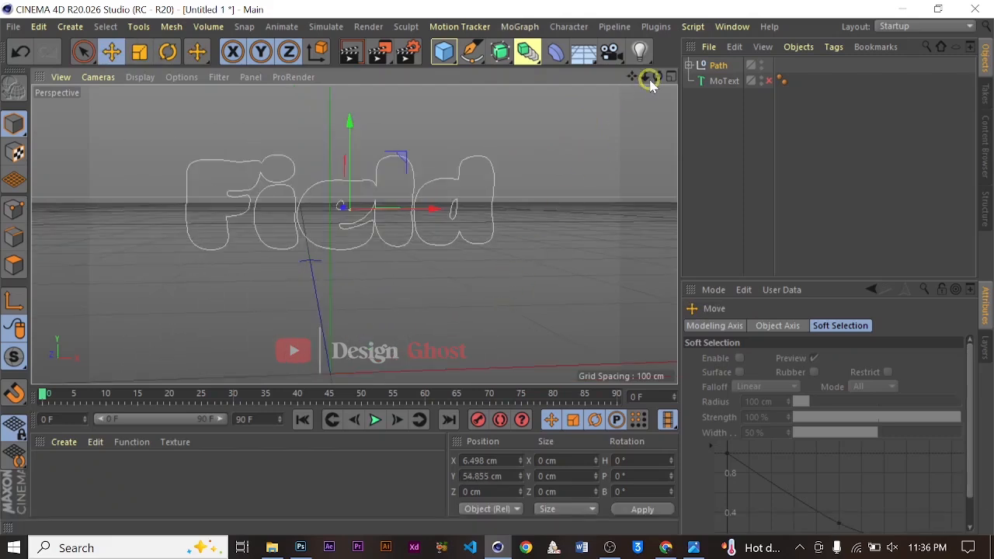
{"action": "left_click_drag", "start_coordinate": [658, 76], "coordinate": [496, 269]}
{"action": "left_click_drag", "start_coordinate": [629, 73], "coordinate": [496, 267]}
{"action": "left_click_drag", "start_coordinate": [359, 173], "coordinate": [357, 109]}
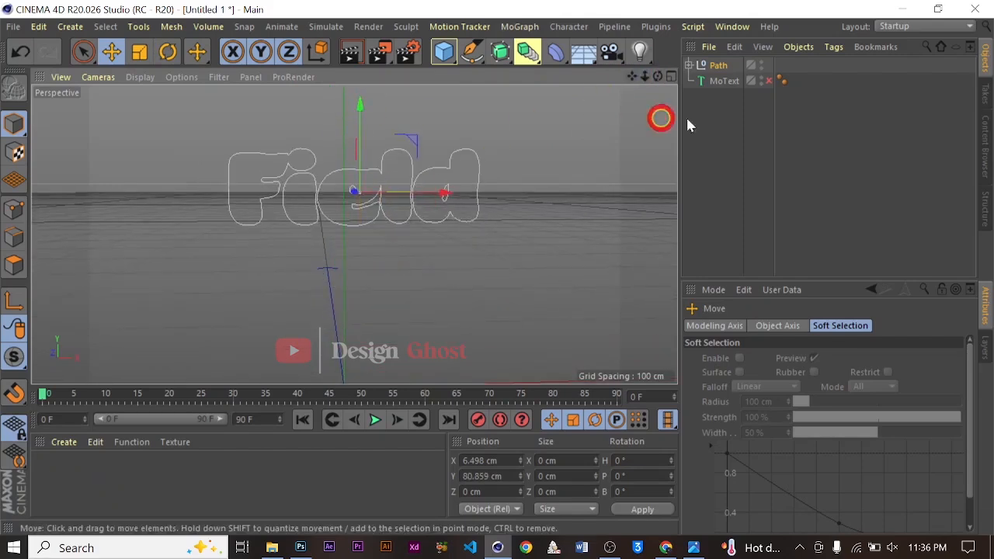
Show the MoText object again and move the Field path forward to about -121 cm on Z
{"action": "left_click", "coordinate": [769, 80]}
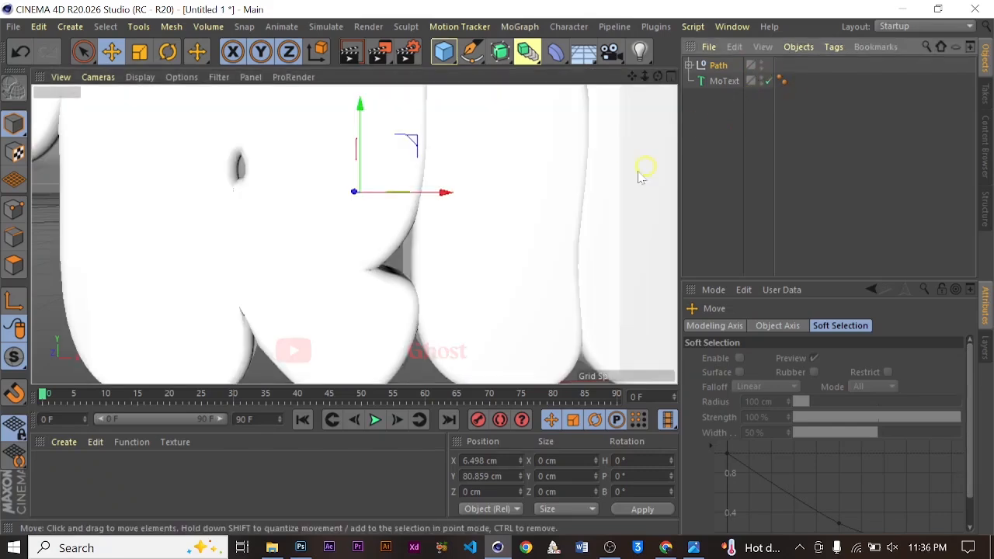
{"action": "scroll", "coordinate": [620, 132], "scroll_direction": "down", "scroll_amount": 5}
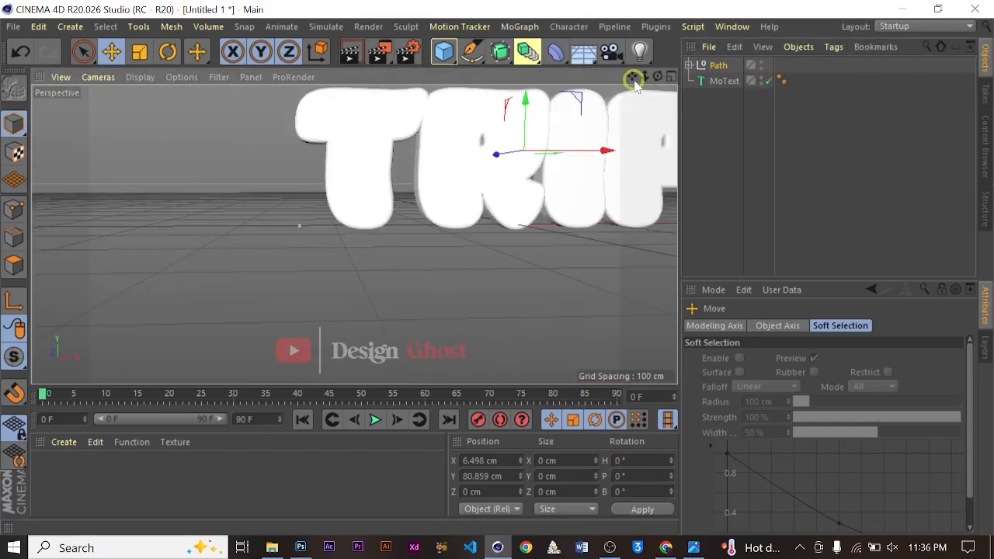
{"action": "left_click_drag", "start_coordinate": [630, 77], "coordinate": [414, 230]}
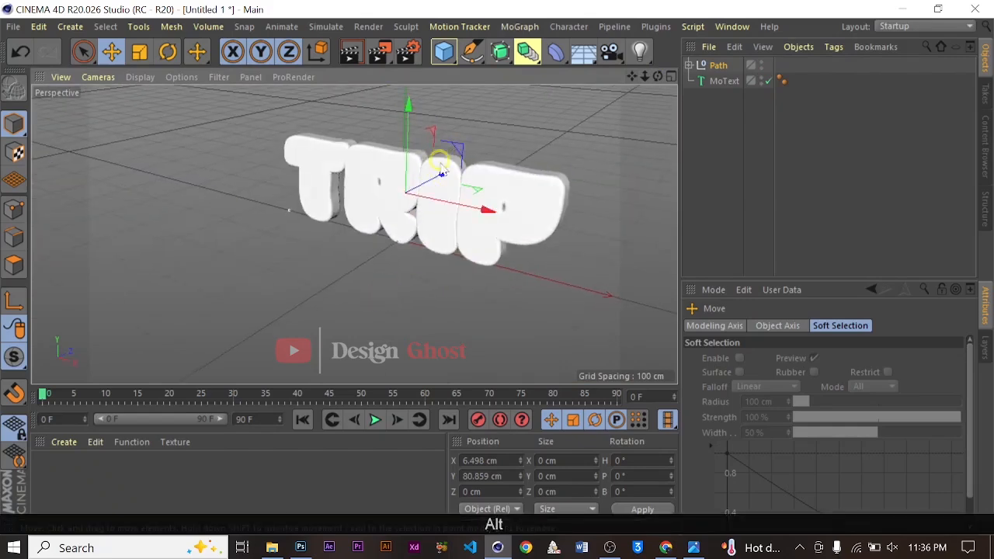
{"action": "left_click_drag", "start_coordinate": [443, 173], "coordinate": [404, 200]}
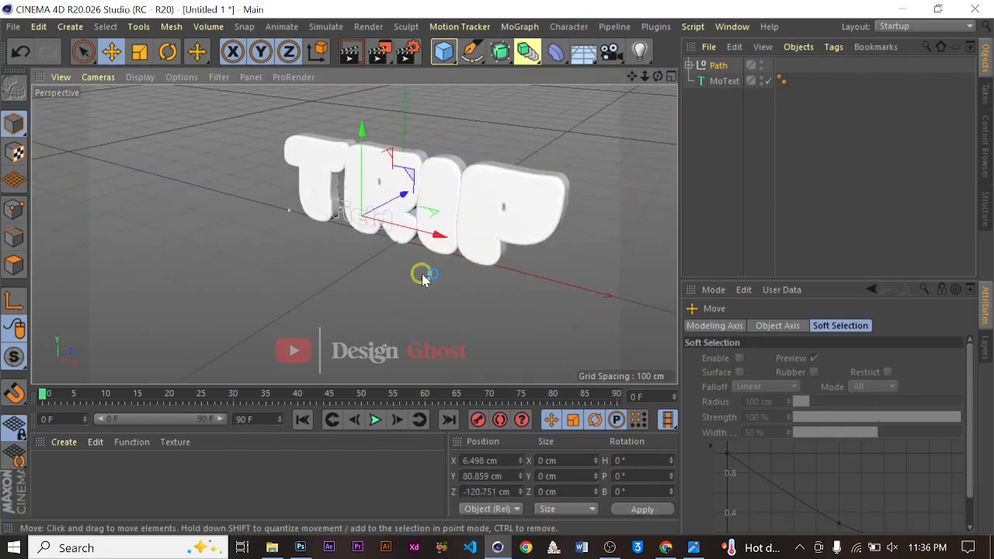
{"action": "left_click_drag", "start_coordinate": [365, 309], "coordinate": [525, 225], "text": "alt"}
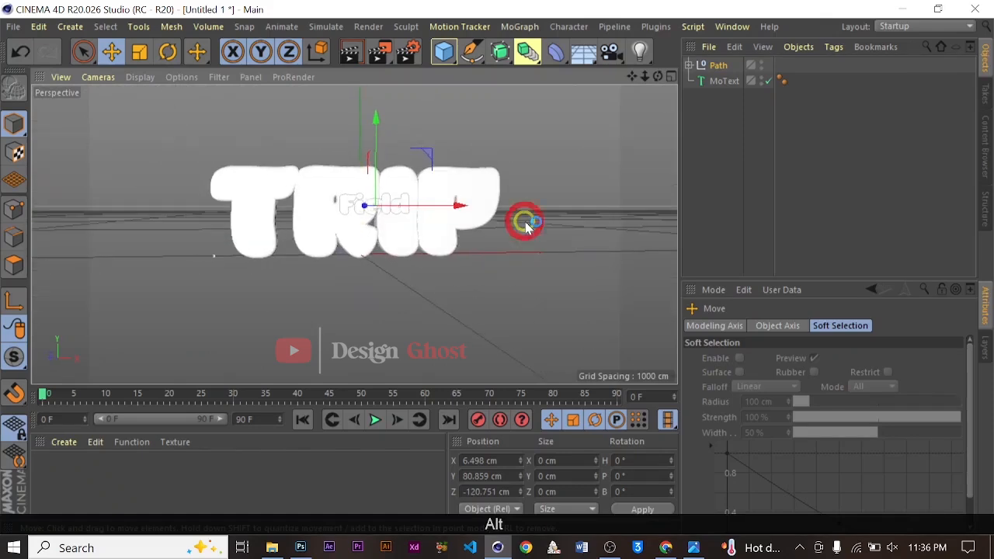
Scale the Field path so it fits above the TRIP text
{"action": "key", "text": "t"}
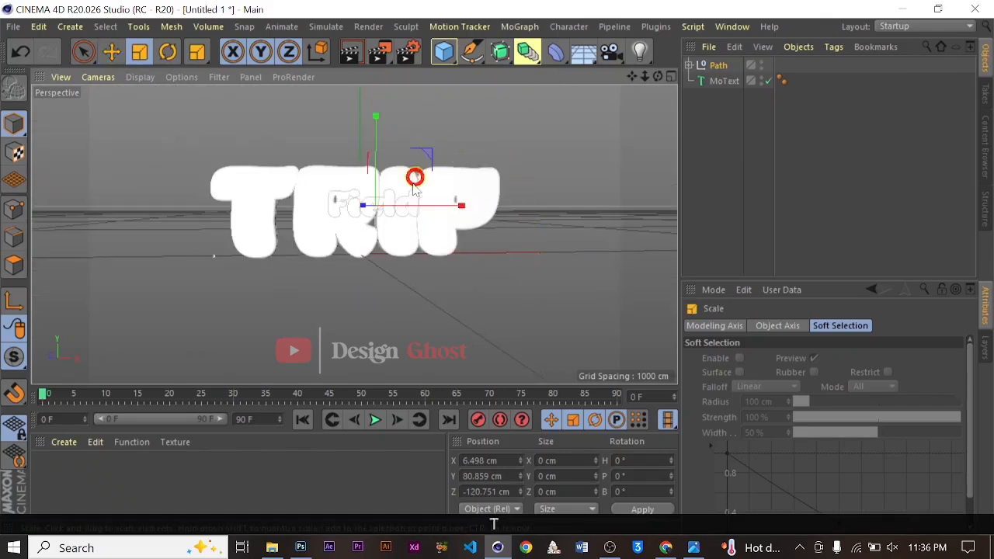
{"action": "left_click_drag", "start_coordinate": [444, 193], "coordinate": [438, 267]}
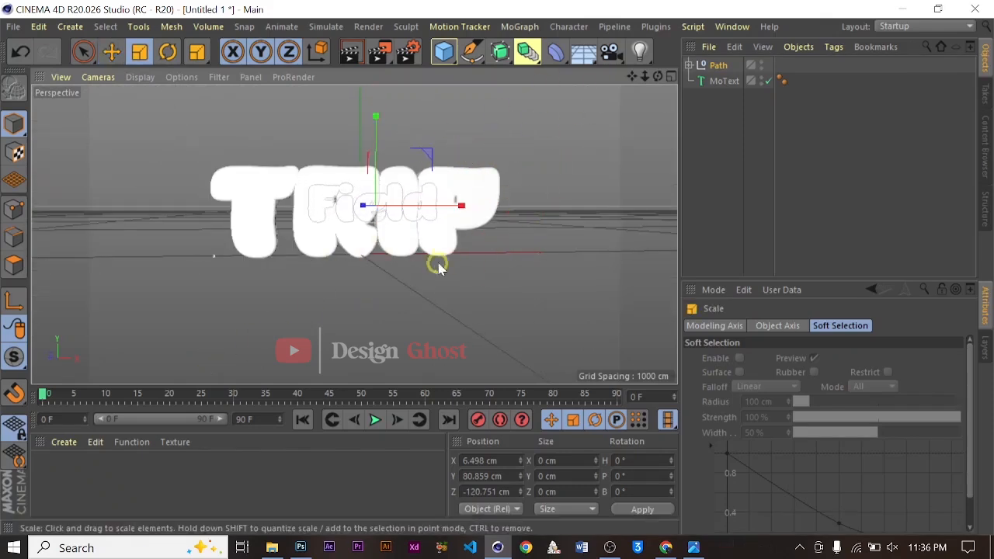
{"action": "left_click_drag", "start_coordinate": [631, 76], "coordinate": [489, 297]}
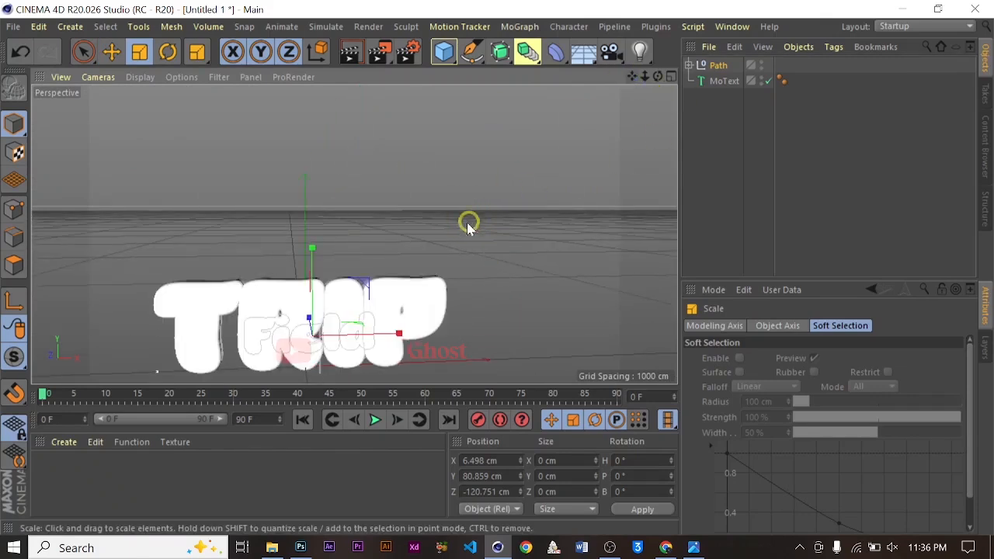
{"action": "left_click_drag", "start_coordinate": [468, 224], "coordinate": [396, 302]}
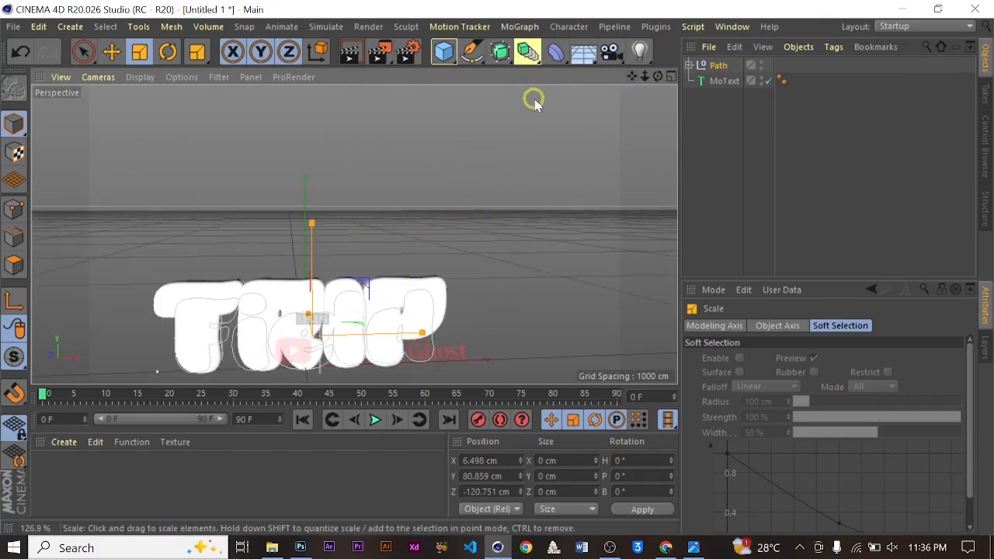
Move the Field path up to about 177 cm on the Y axis
{"action": "left_click", "coordinate": [349, 208]}
{"action": "key", "text": "e"}
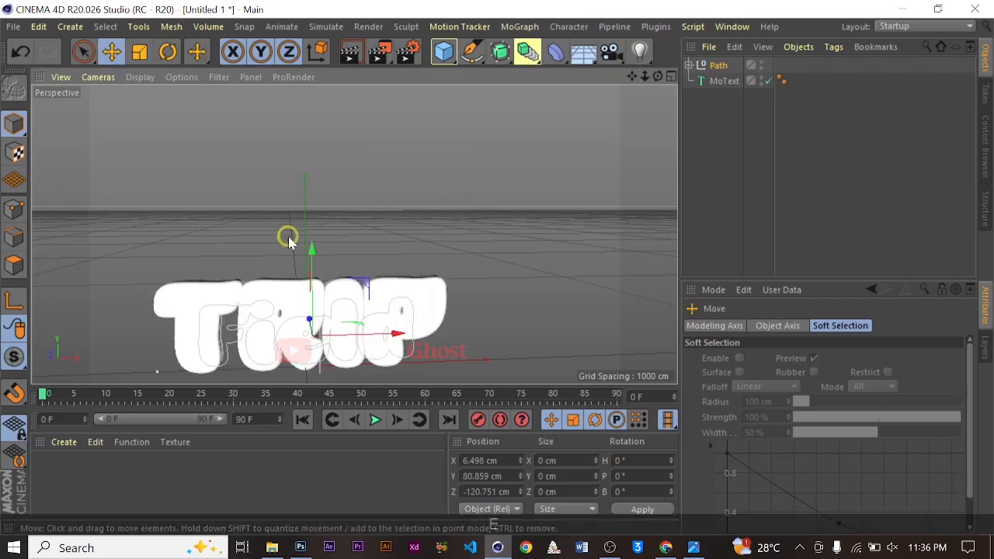
{"action": "left_click_drag", "start_coordinate": [310, 246], "coordinate": [319, 179]}
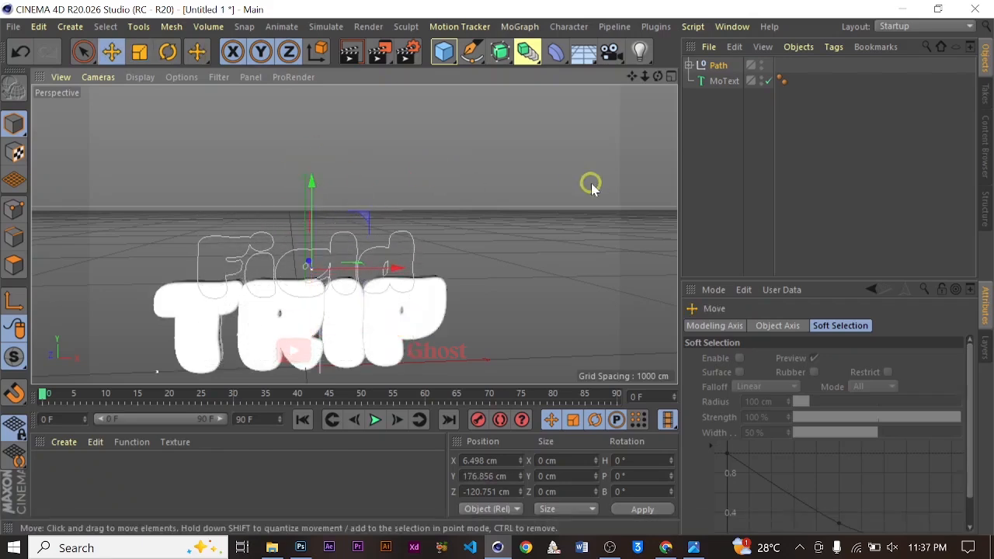
Move the Field path back along Z to about -51 cm, behind the TRIP text
{"action": "key", "text": "t"}
{"action": "left_click_drag", "start_coordinate": [490, 160], "coordinate": [388, 215]}
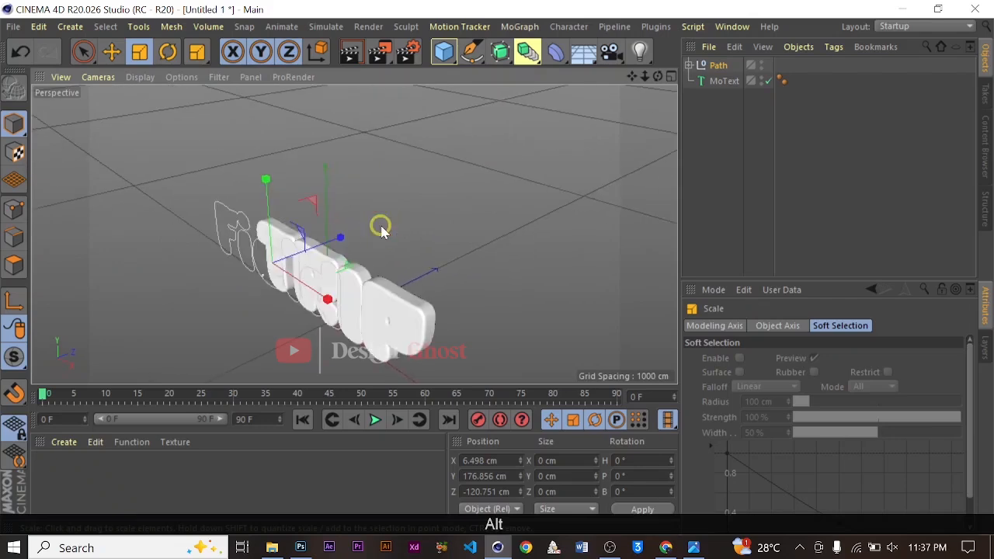
{"action": "key", "text": "e"}
{"action": "left_click_drag", "start_coordinate": [343, 238], "coordinate": [357, 229]}
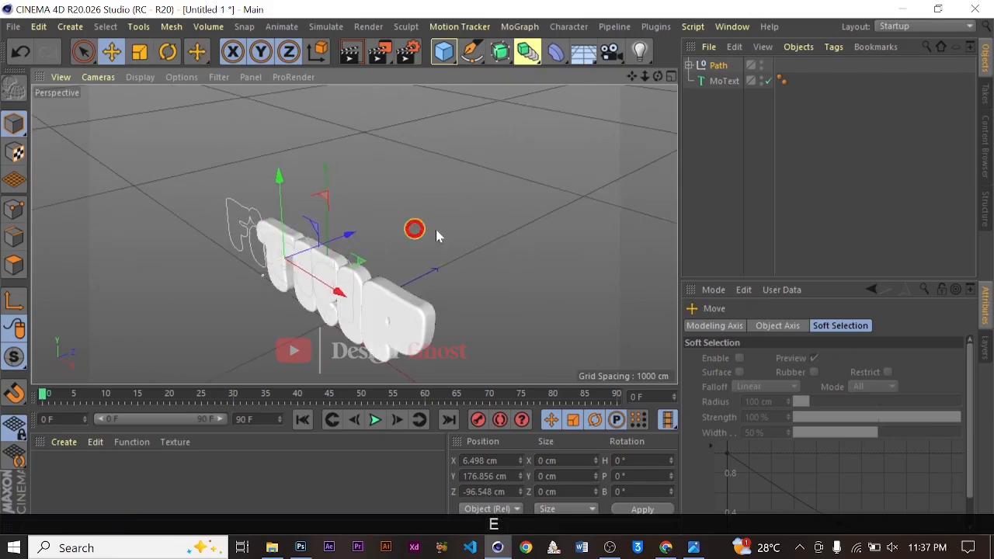
{"action": "left_click_drag", "start_coordinate": [486, 229], "coordinate": [393, 234], "text": "alt"}
{"action": "left_click_drag", "start_coordinate": [483, 272], "coordinate": [623, 207], "text": "alt"}
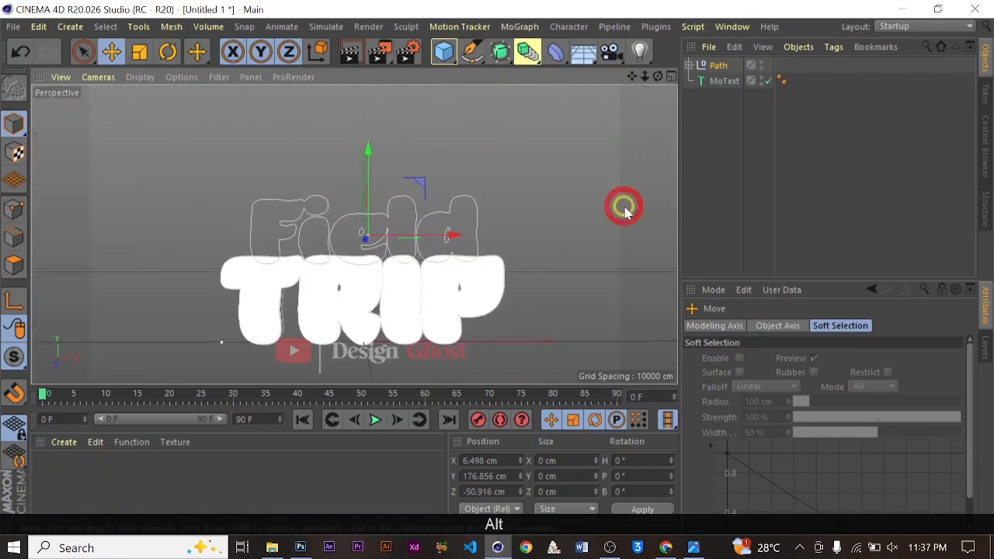
Add an Extrude generator to the scene
{"action": "left_click", "coordinate": [540, 65]}
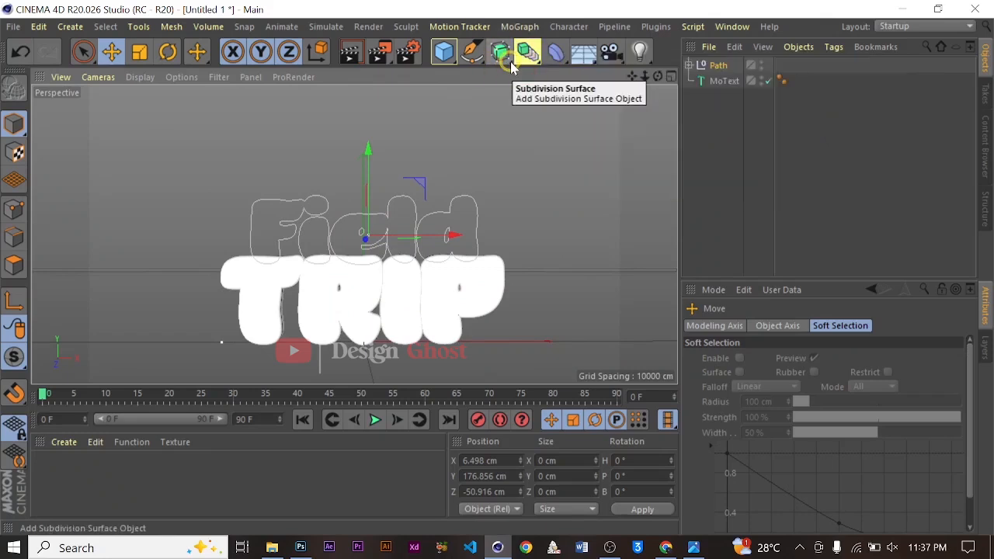
{"action": "left_click", "coordinate": [509, 63]}
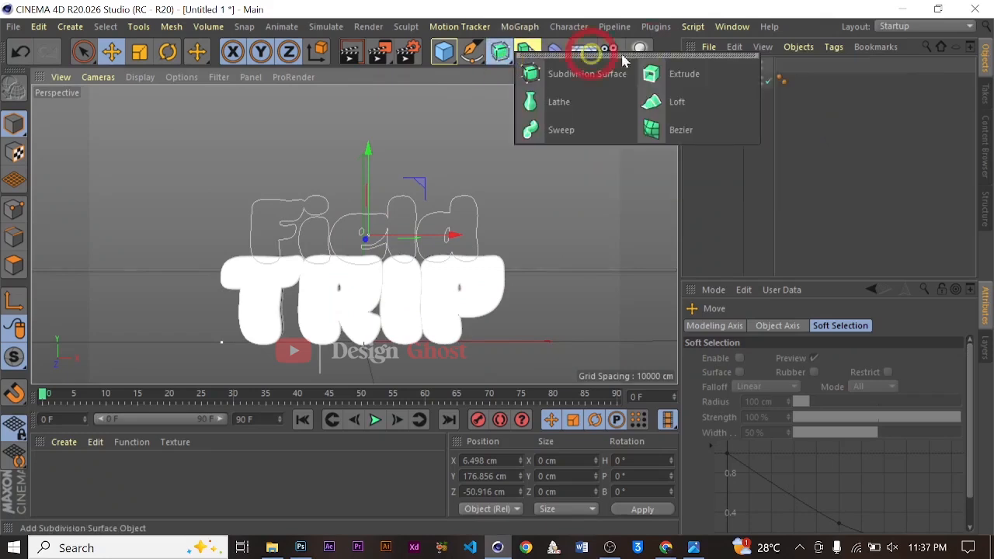
{"action": "left_click", "coordinate": [669, 72]}
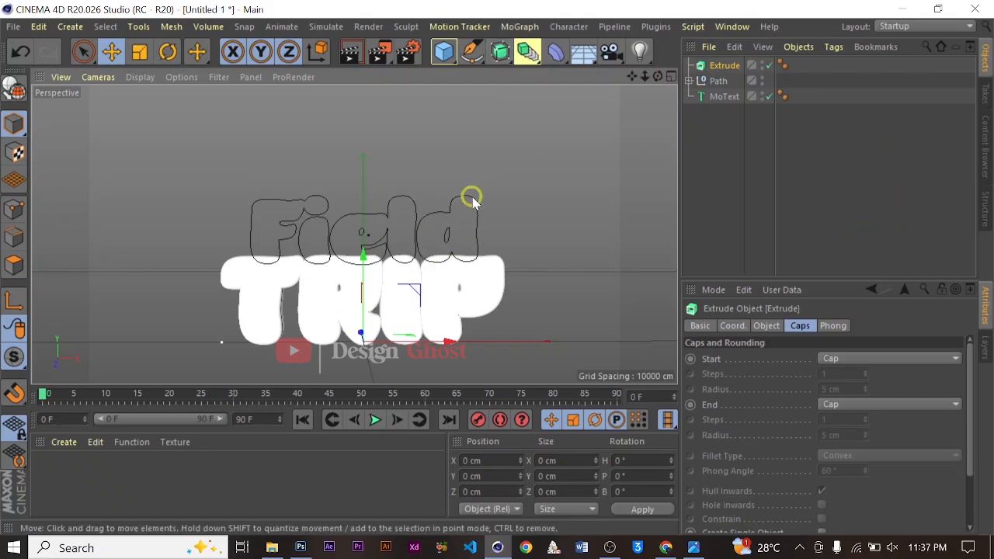
Try to nest Path 1 of the Field path inside the Extrude object
{"action": "scroll", "coordinate": [468, 194], "scroll_direction": "down", "scroll_amount": 3}
{"action": "left_click_drag", "start_coordinate": [468, 195], "coordinate": [409, 233], "text": "alt"}
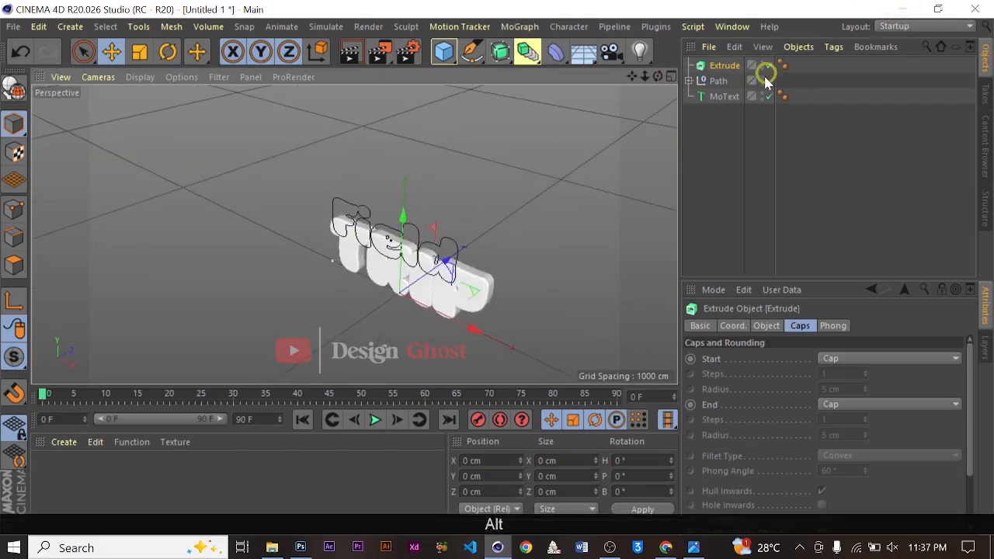
{"action": "left_click", "coordinate": [706, 80]}
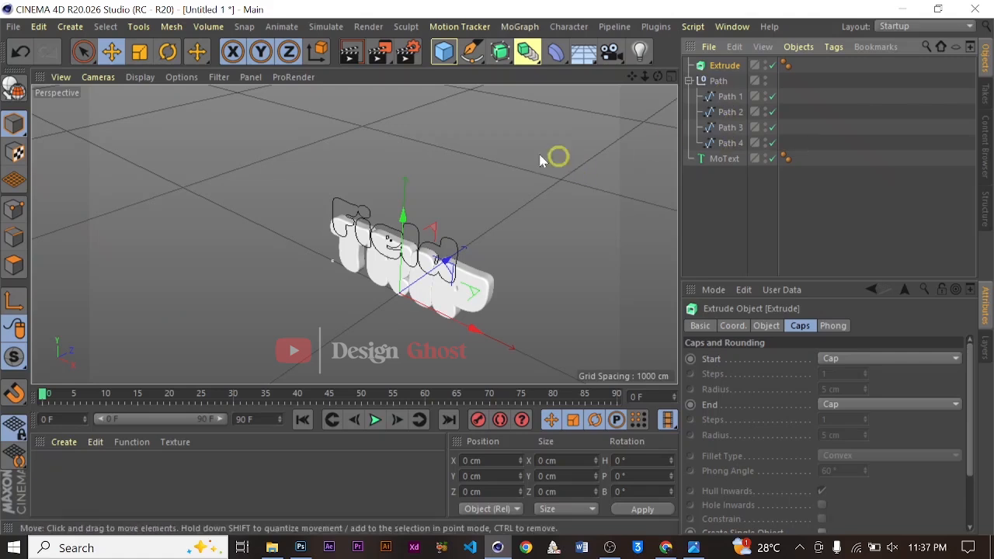
{"action": "left_click_drag", "start_coordinate": [543, 160], "coordinate": [621, 159], "text": "alt"}
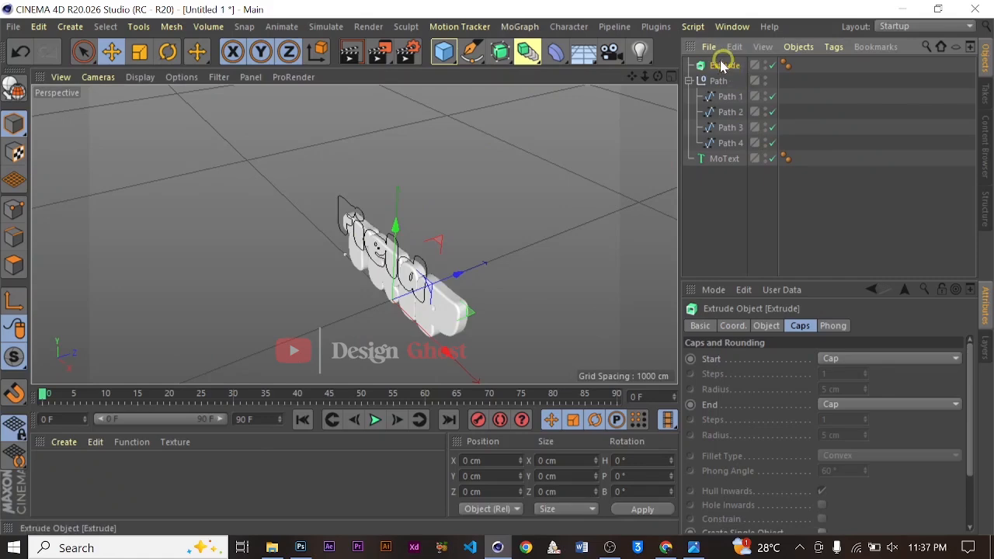
{"action": "scroll", "coordinate": [571, 178], "scroll_direction": "up", "scroll_amount": 3}
{"action": "left_click_drag", "start_coordinate": [491, 277], "coordinate": [671, 72], "text": "alt"}
{"action": "left_click_drag", "start_coordinate": [729, 99], "coordinate": [728, 67]}
{"action": "scroll", "coordinate": [230, 282], "scroll_direction": "up", "scroll_amount": 5}
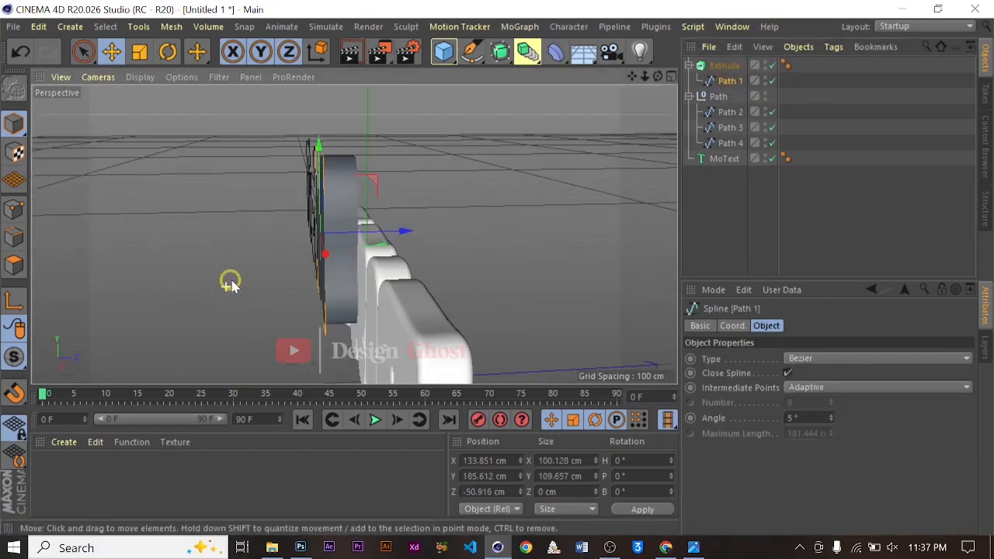
{"action": "left_click_drag", "start_coordinate": [335, 311], "coordinate": [368, 281], "text": "alt"}
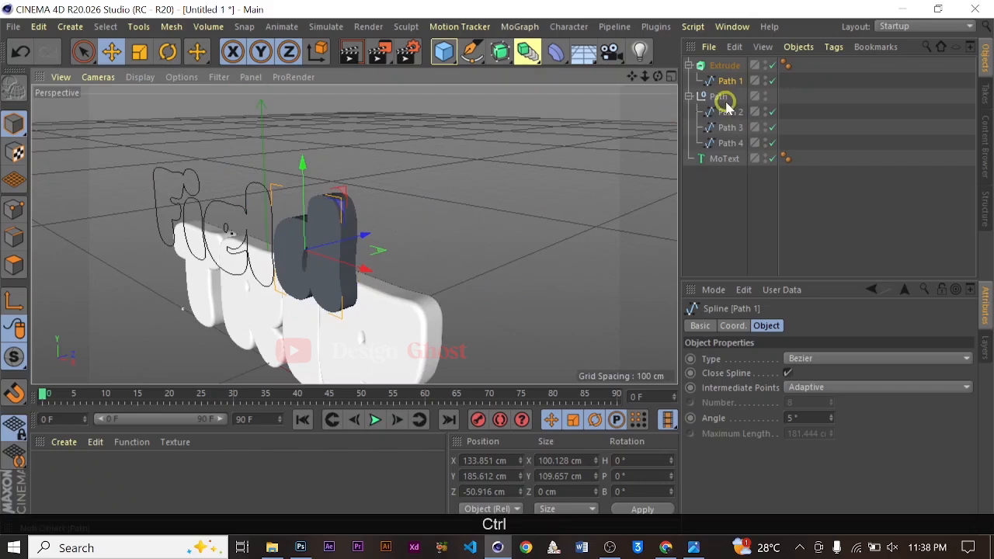
{"action": "key", "text": "ctrl+z"}
Set the Extrude object's start cap to Fillet Cap with 10 steps
{"action": "left_click", "coordinate": [734, 68]}
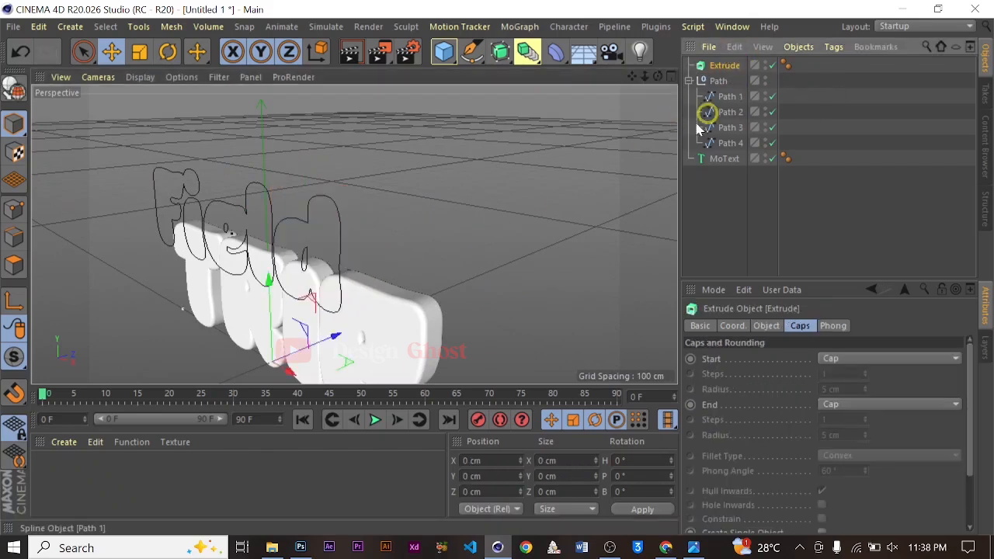
{"action": "left_click", "coordinate": [864, 360]}
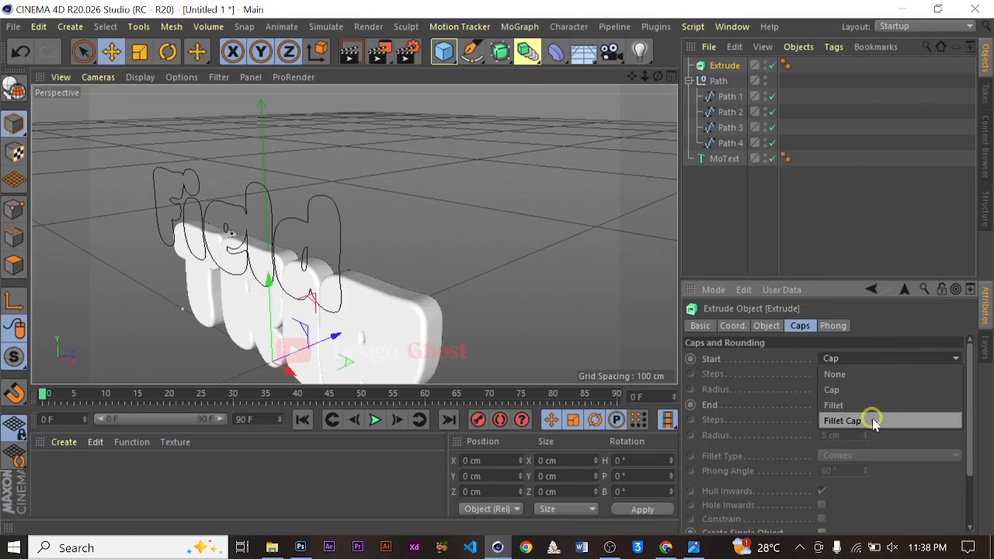
{"action": "left_click", "coordinate": [873, 421]}
{"action": "left_click", "coordinate": [829, 372]}
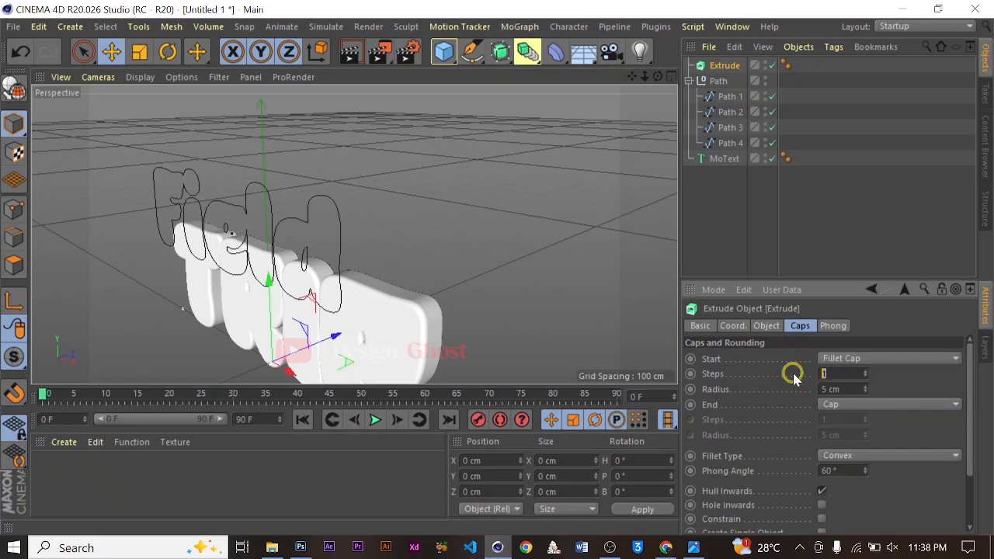
{"action": "type", "text": "10"}
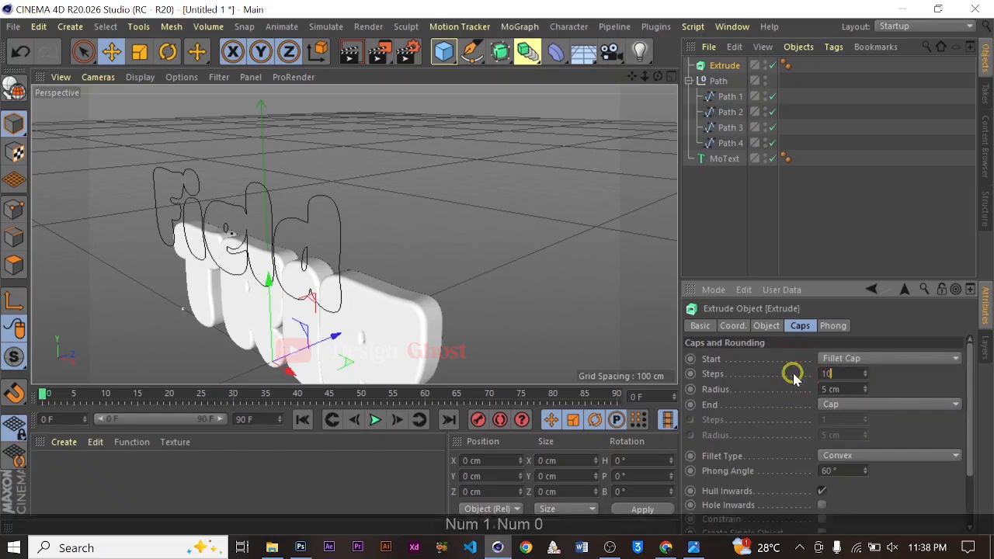
Set the Extrude object's end cap to Fillet Cap with 10 steps
{"action": "left_click", "coordinate": [870, 405]}
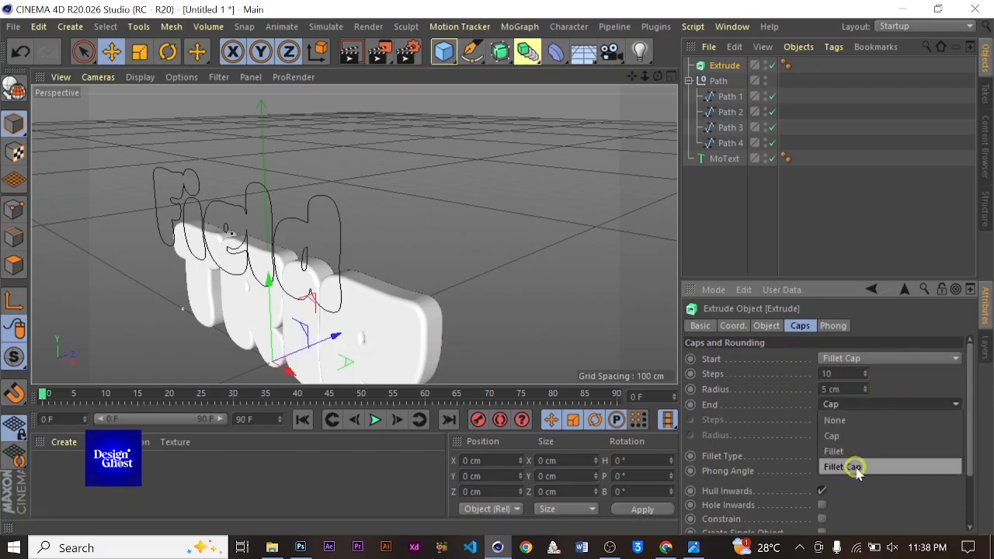
{"action": "left_click", "coordinate": [849, 466]}
{"action": "left_click", "coordinate": [832, 419]}
{"action": "type", "text": "10"}
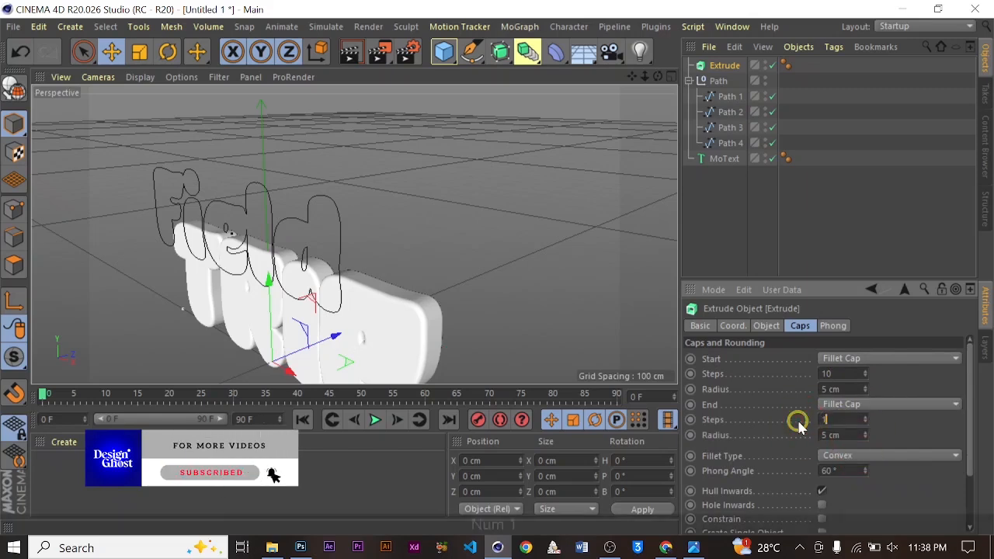
{"action": "key", "text": "Return"}
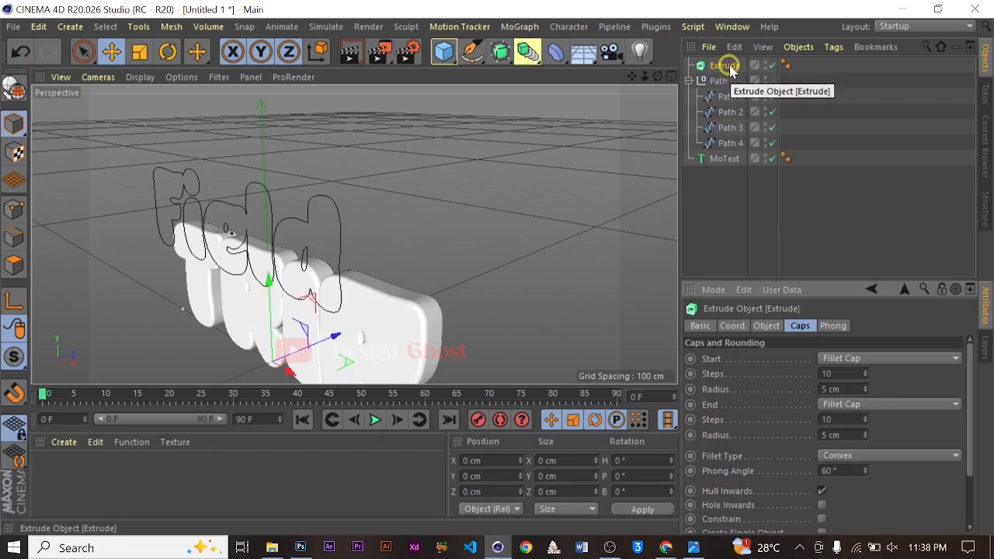
Duplicate the Extrude object to make four Extrude objects in total
{"action": "key", "text": "ctrl"}
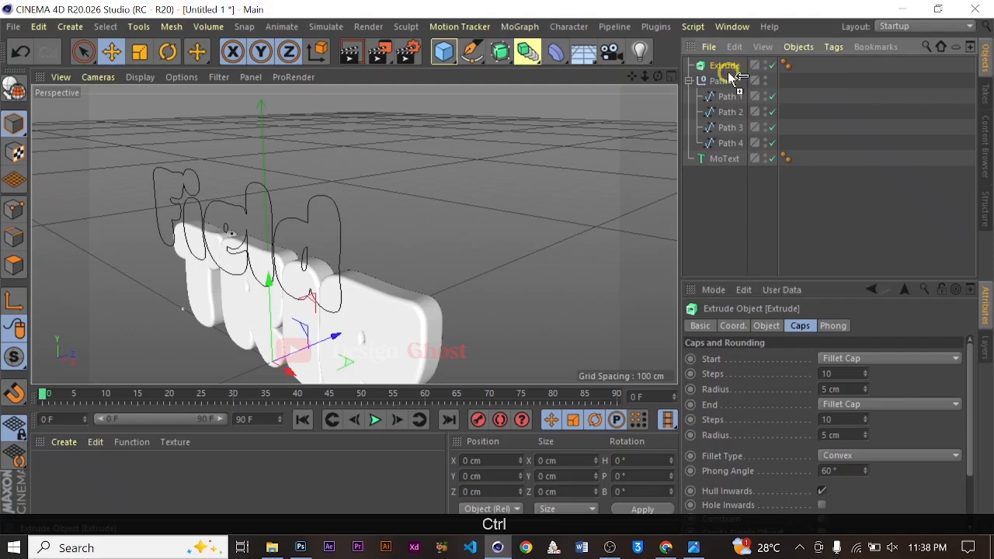
{"action": "left_click_drag", "start_coordinate": [729, 72], "coordinate": [730, 107], "text": "ctrl"}
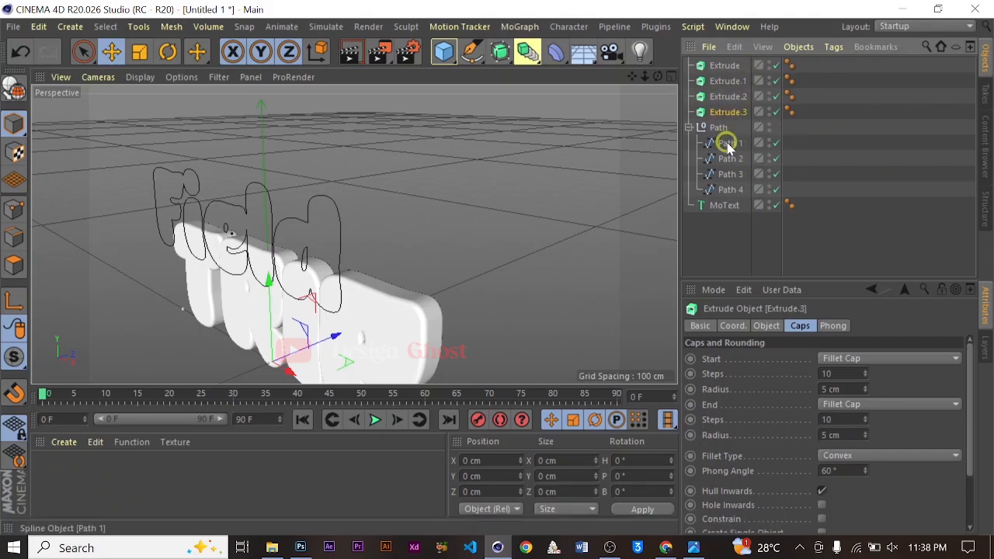
Nest Path 1 through Path 4 each inside its own Extrude object
{"action": "left_click_drag", "start_coordinate": [732, 59], "coordinate": [733, 62]}
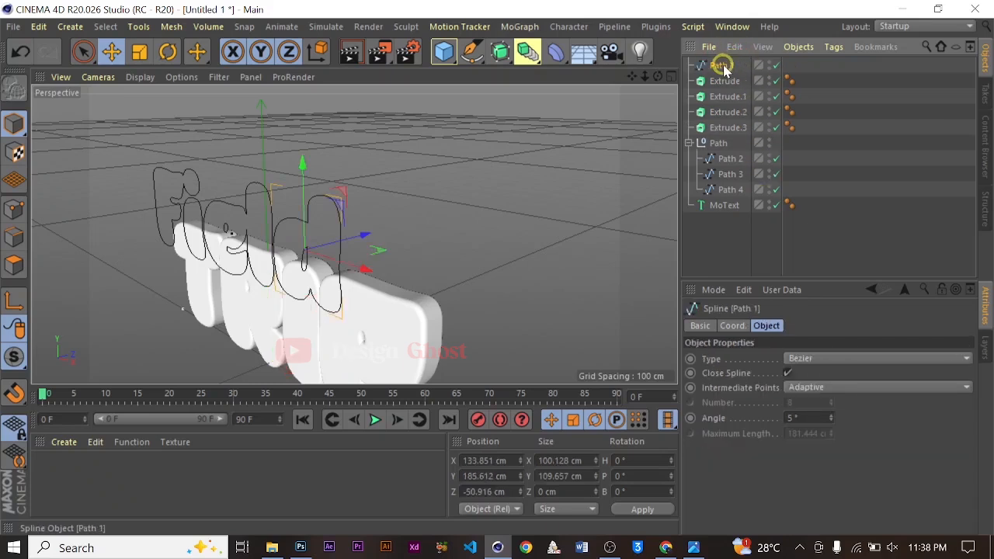
{"action": "left_click_drag", "start_coordinate": [734, 83], "coordinate": [732, 83]}
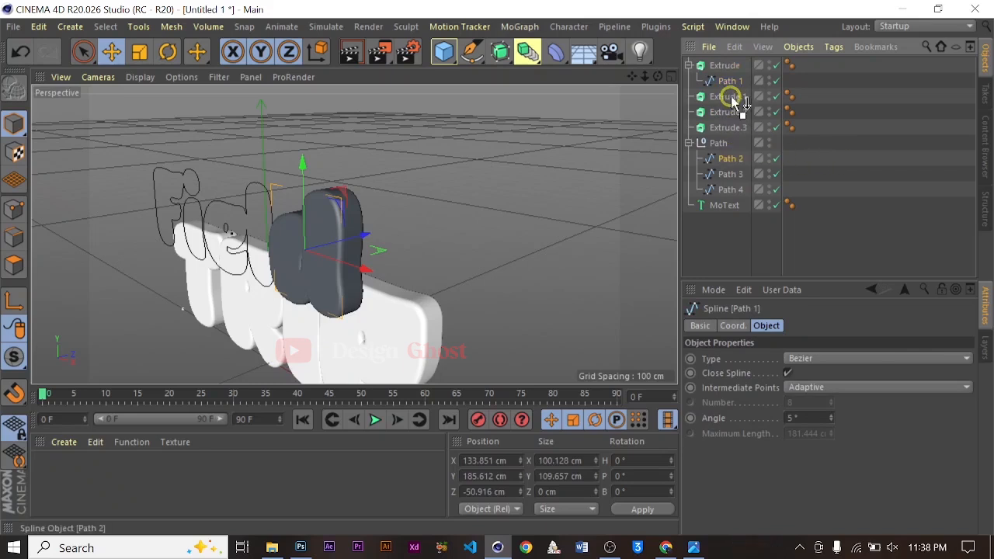
{"action": "left_click_drag", "start_coordinate": [731, 95], "coordinate": [731, 96]}
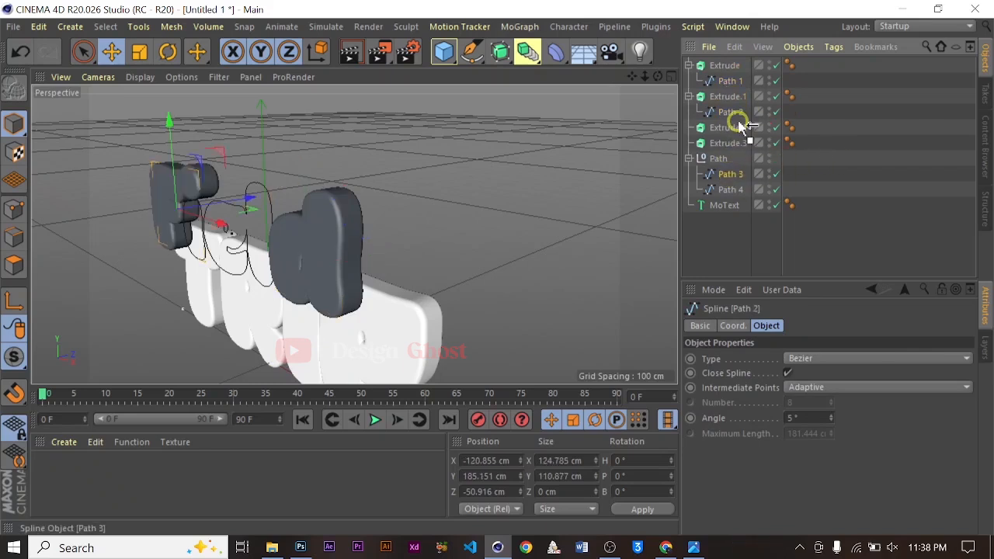
{"action": "left_click_drag", "start_coordinate": [734, 131], "coordinate": [732, 129]}
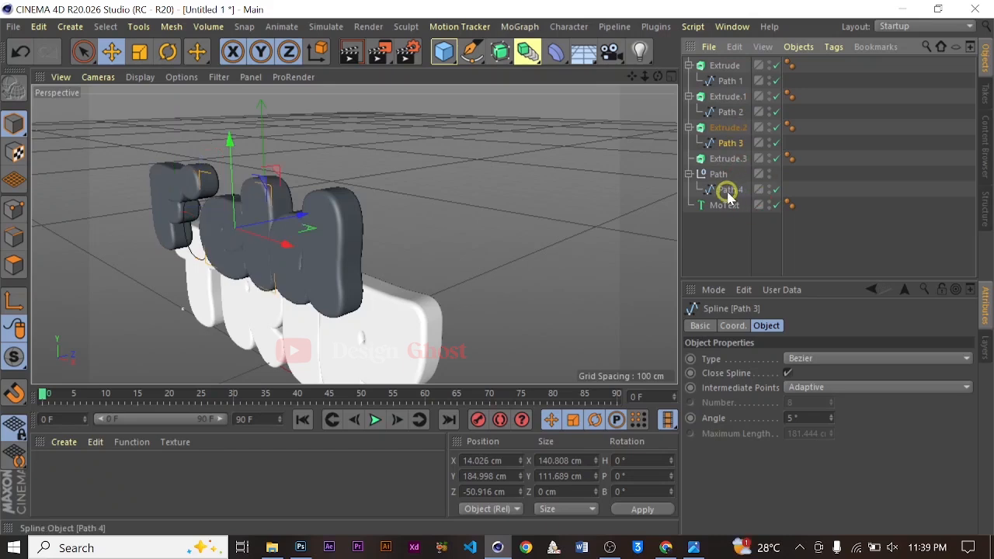
{"action": "left_click_drag", "start_coordinate": [732, 156], "coordinate": [730, 157]}
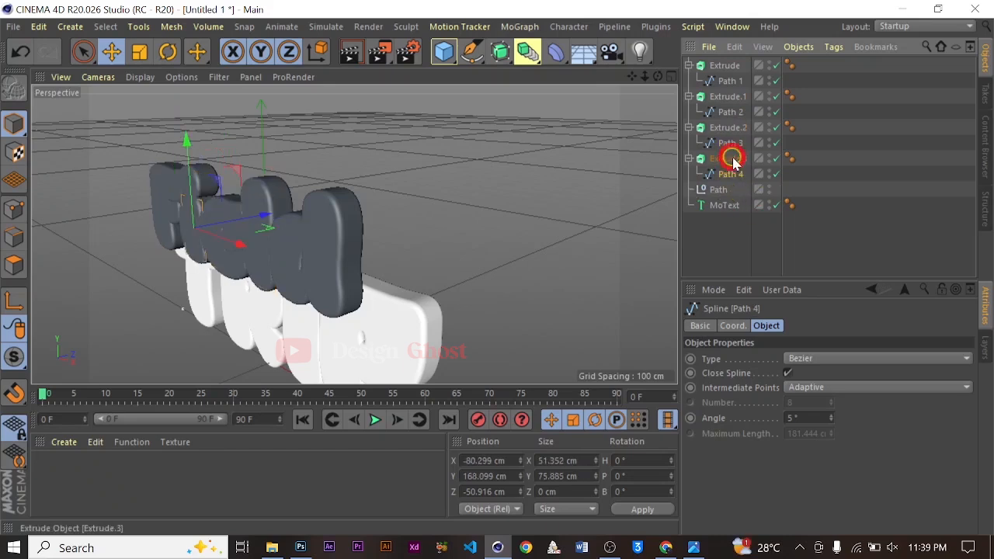
Delete the now-empty Path null object
{"action": "left_click", "coordinate": [718, 191]}
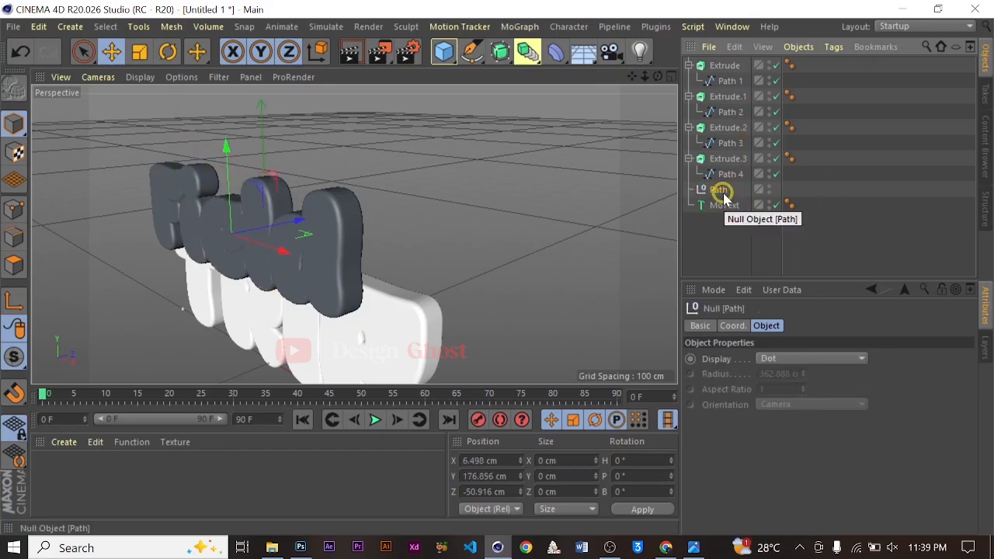
{"action": "key", "text": "Delete"}
Group all four Extrude objects into a null and name it Field
{"action": "left_click", "coordinate": [717, 160]}
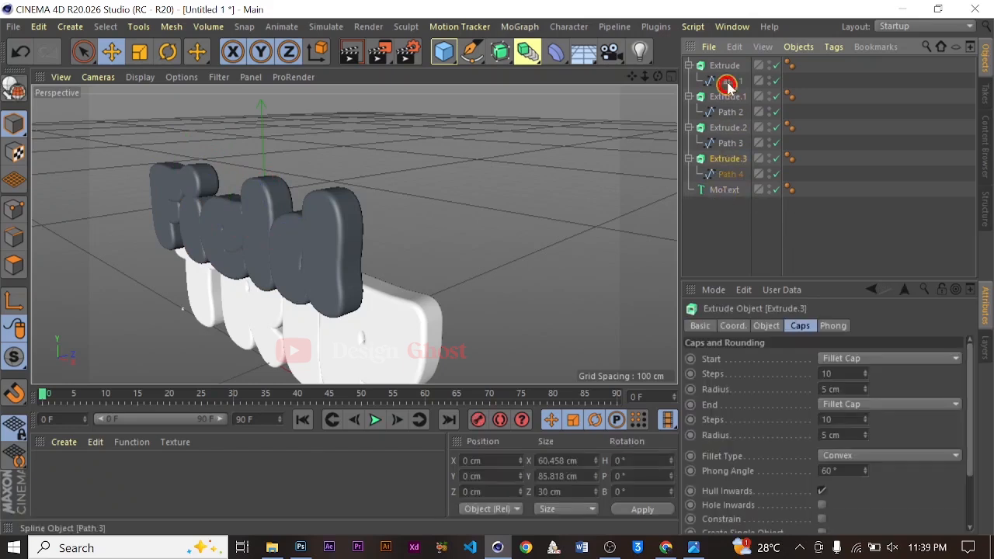
{"action": "left_click", "coordinate": [720, 66], "text": "shift"}
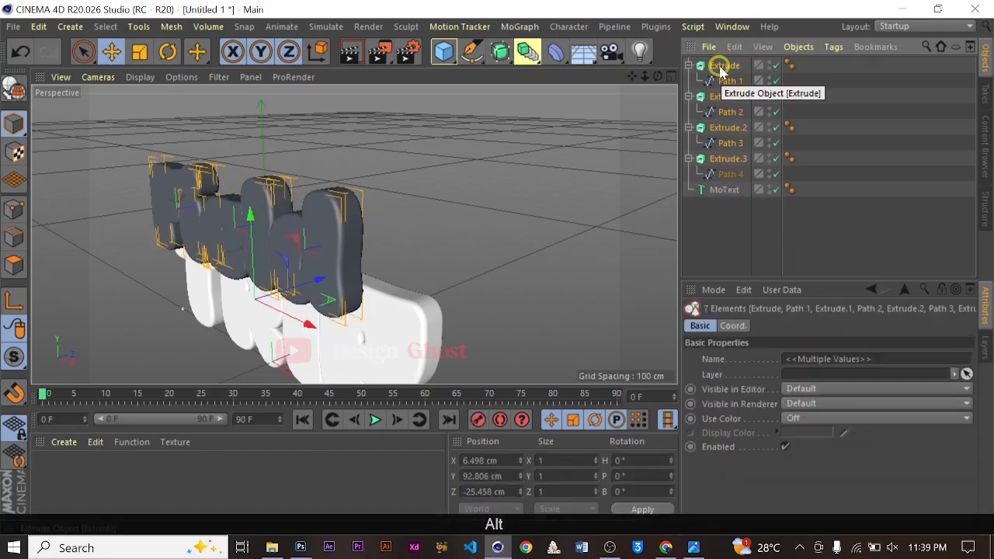
{"action": "key", "text": "alt+g"}
{"action": "double_click", "coordinate": [722, 67]}
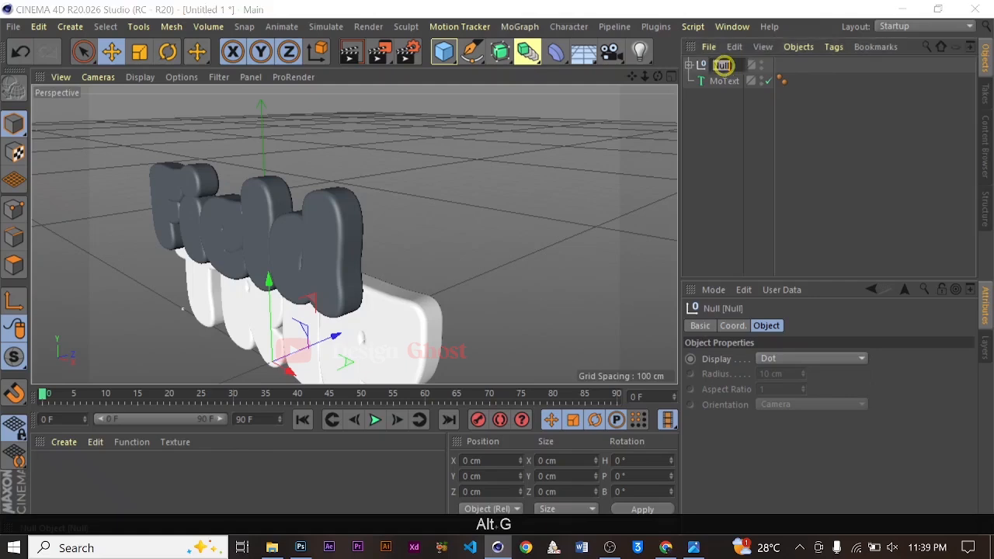
{"action": "type", "text": "F"}
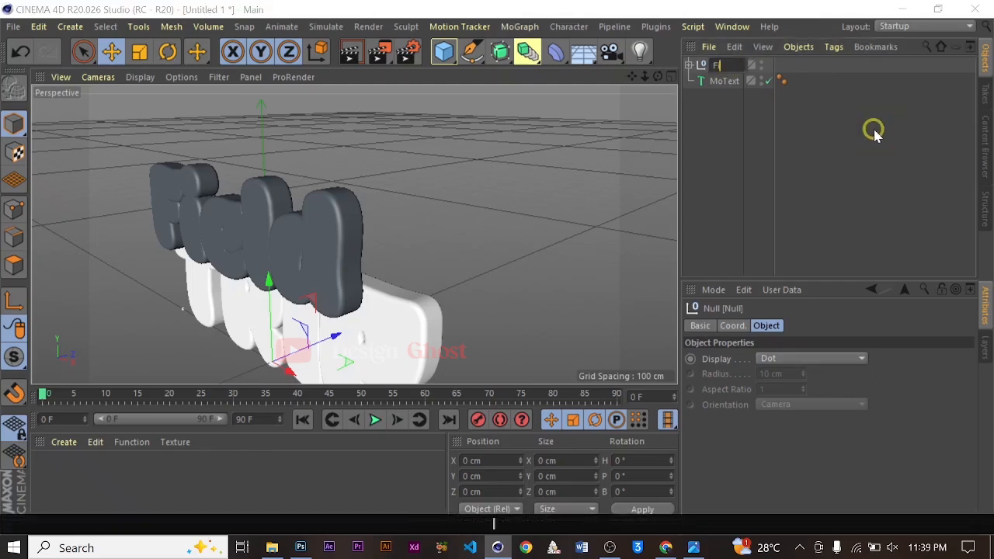
{"action": "type", "text": "ield"}
{"action": "key", "text": "Return"}
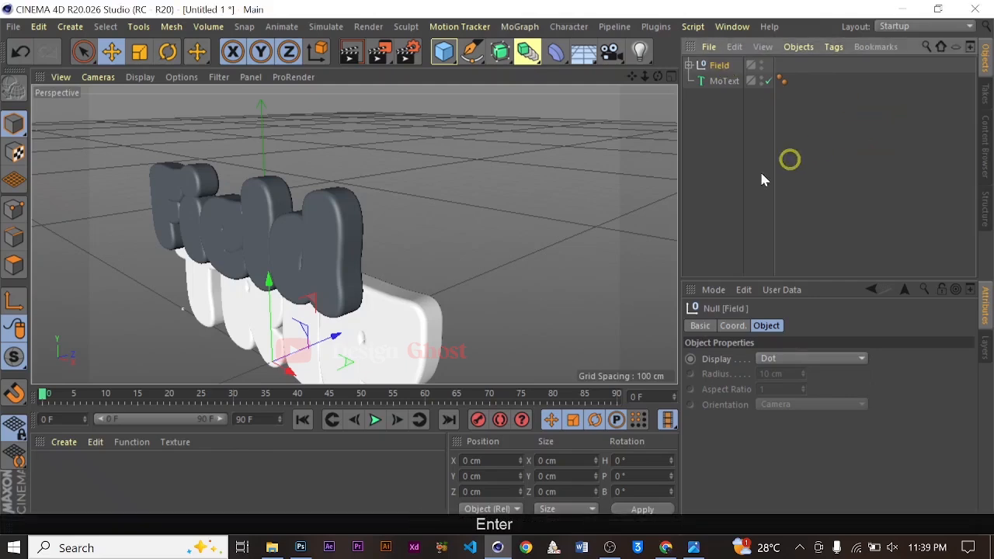
Try to move the Field group upward, then undo the move
{"action": "left_click_drag", "start_coordinate": [392, 229], "coordinate": [342, 214], "text": "alt"}
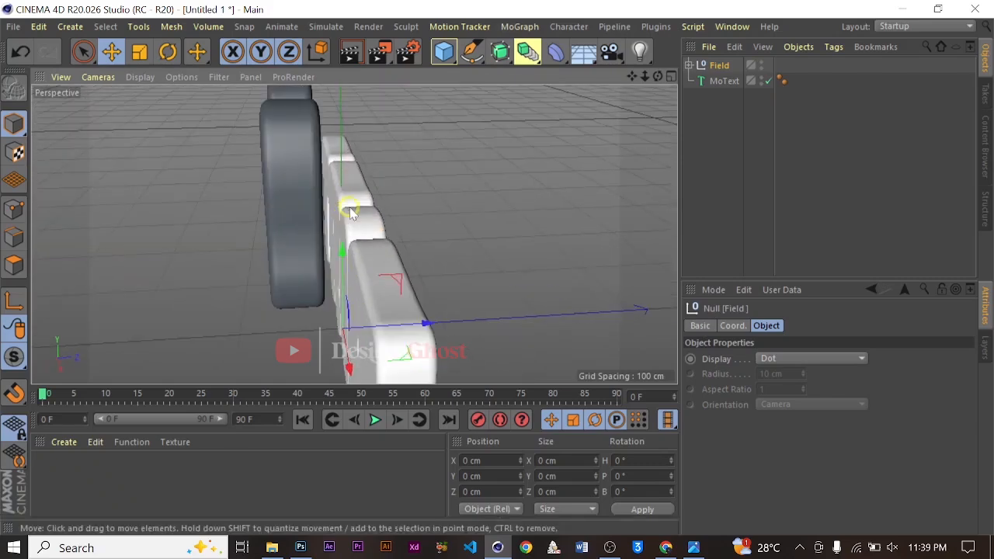
{"action": "left_click", "coordinate": [705, 65]}
{"action": "left_click_drag", "start_coordinate": [406, 178], "coordinate": [368, 250], "text": "alt"}
{"action": "scroll", "coordinate": [368, 247], "scroll_direction": "down", "scroll_amount": 3}
{"action": "left_click_drag", "start_coordinate": [362, 171], "coordinate": [358, 166]}
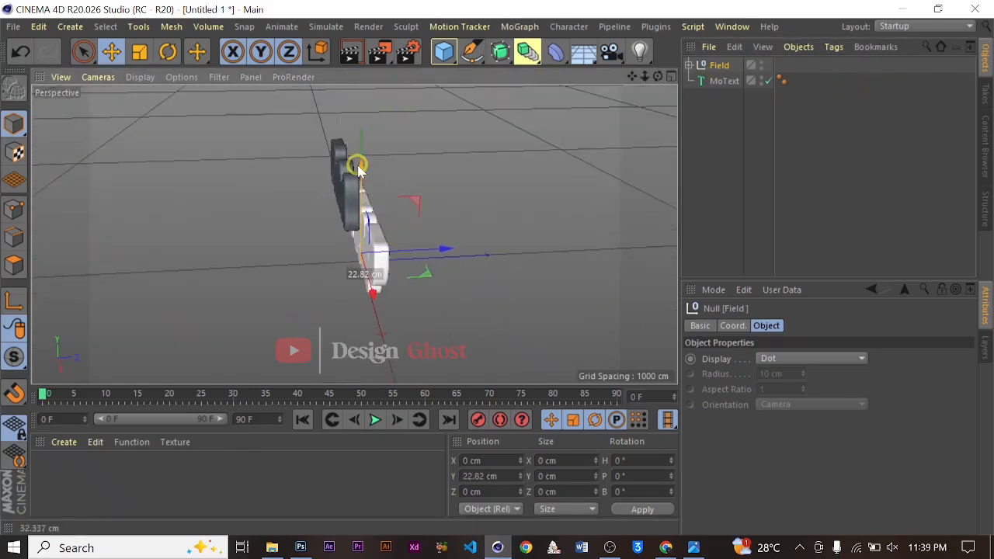
{"action": "key", "text": "ctrl+z"}
{"action": "key", "text": "ctrl+z"}
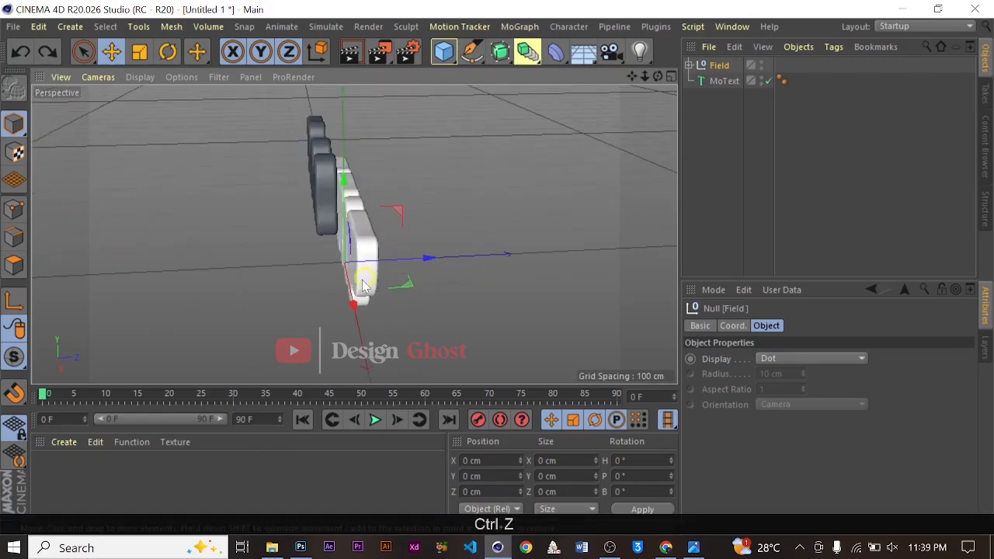
Move the Field group's axis up to about 166 cm on Y with axis modification enabled
{"action": "left_click_drag", "start_coordinate": [406, 295], "coordinate": [506, 222], "text": "alt"}
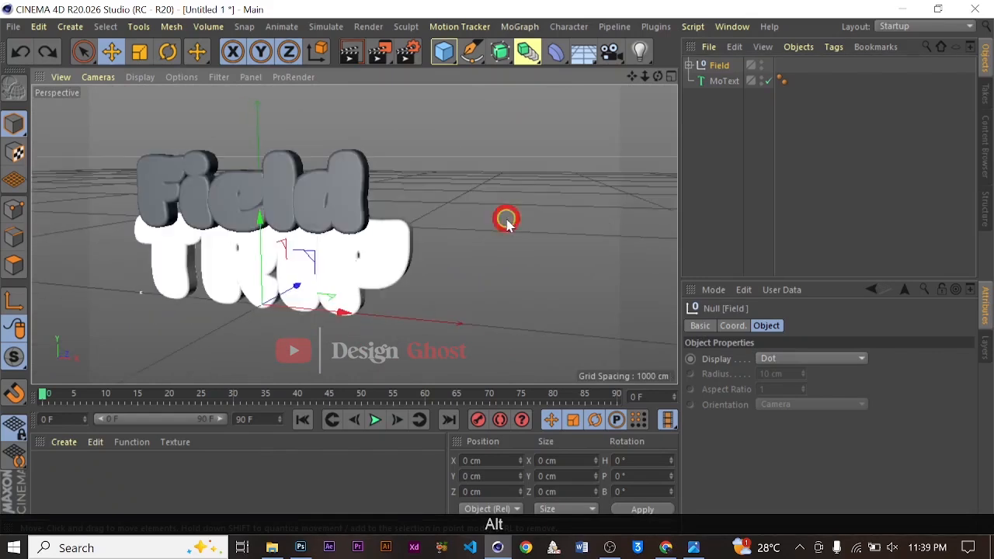
{"action": "left_click", "coordinate": [12, 304]}
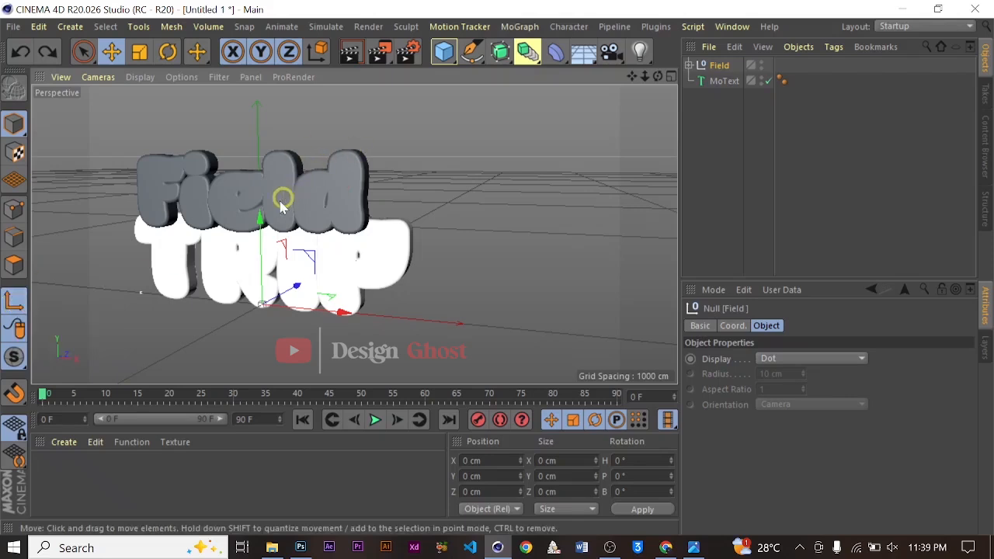
{"action": "left_click_drag", "start_coordinate": [257, 220], "coordinate": [259, 120]}
{"action": "left_click", "coordinate": [14, 303]}
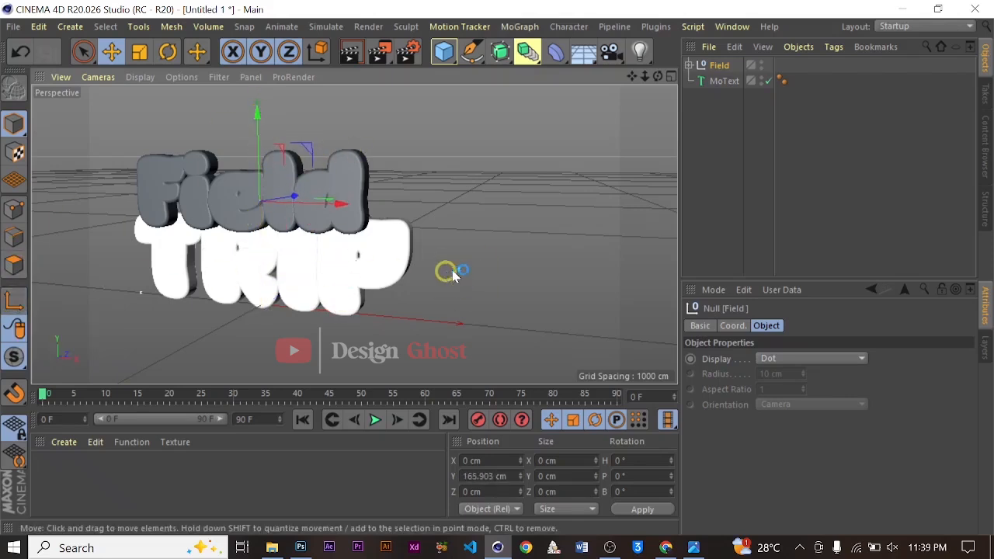
Nudge the Field group forward along Z to about 4.7 cm
{"action": "left_click_drag", "start_coordinate": [523, 232], "coordinate": [443, 160], "text": "alt"}
{"action": "left_click_drag", "start_coordinate": [346, 222], "coordinate": [552, 185], "text": "alt"}
{"action": "right_click_drag", "start_coordinate": [280, 207], "coordinate": [509, 194], "text": "alt"}
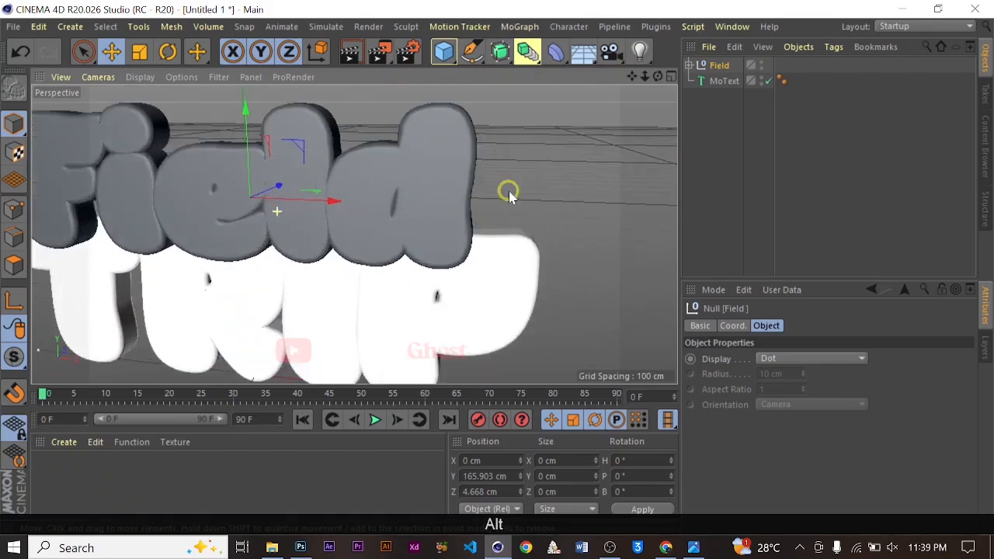
{"action": "left_click_drag", "start_coordinate": [510, 196], "coordinate": [468, 191], "text": "alt"}
{"action": "right_click_drag", "start_coordinate": [468, 191], "coordinate": [349, 221], "text": "alt"}
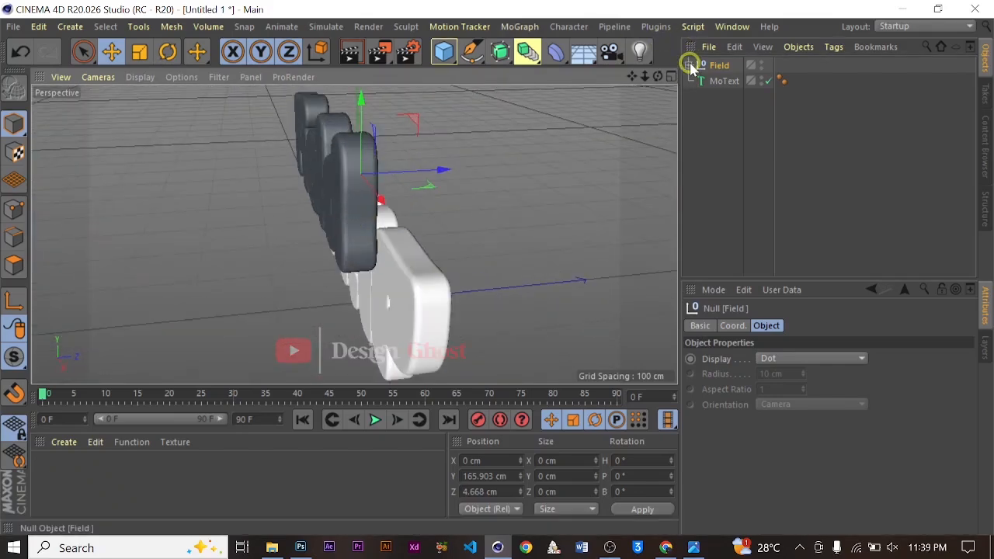
Set the extrusion depth of all four Extrude objects to 10 cm
{"action": "left_click", "coordinate": [688, 65]}
{"action": "left_click", "coordinate": [697, 81]}
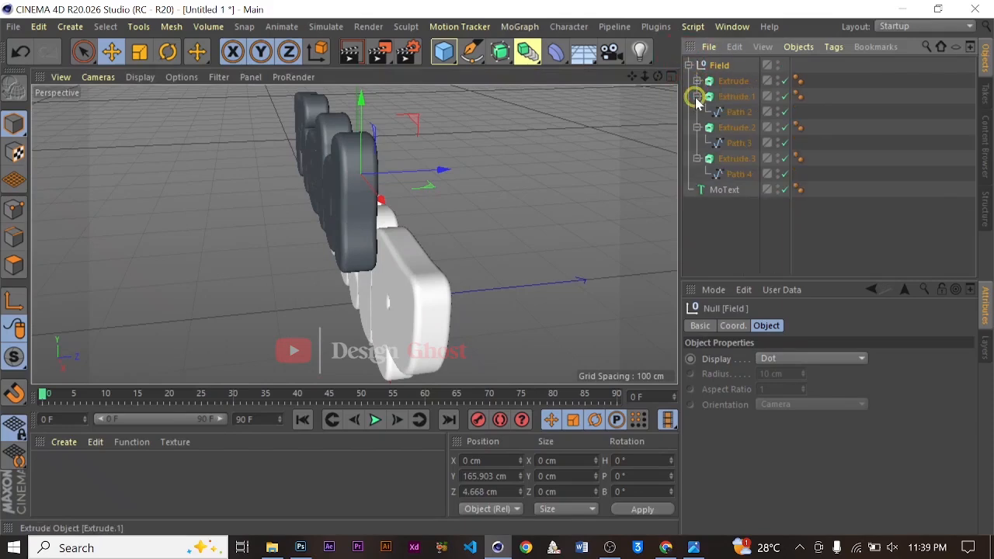
{"action": "left_click", "coordinate": [697, 97]}
{"action": "left_click", "coordinate": [697, 112]}
{"action": "left_click", "coordinate": [697, 127]}
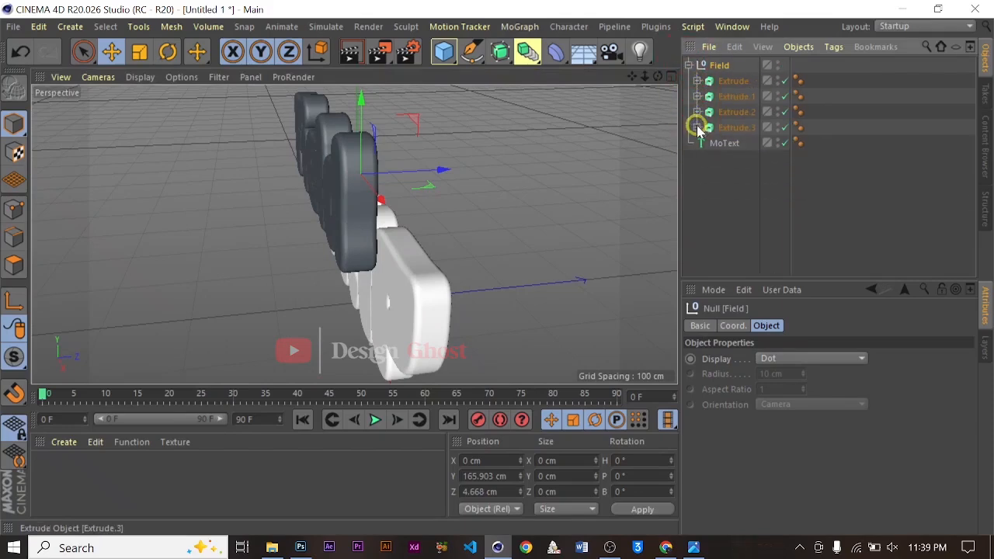
{"action": "left_click", "coordinate": [735, 83]}
{"action": "left_click", "coordinate": [747, 130], "text": "shift"}
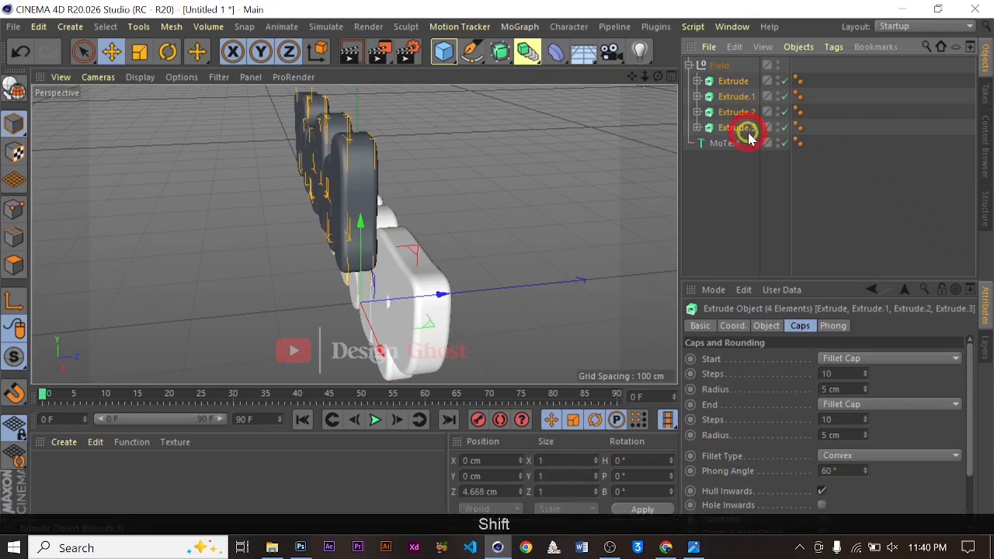
{"action": "left_click", "coordinate": [767, 327]}
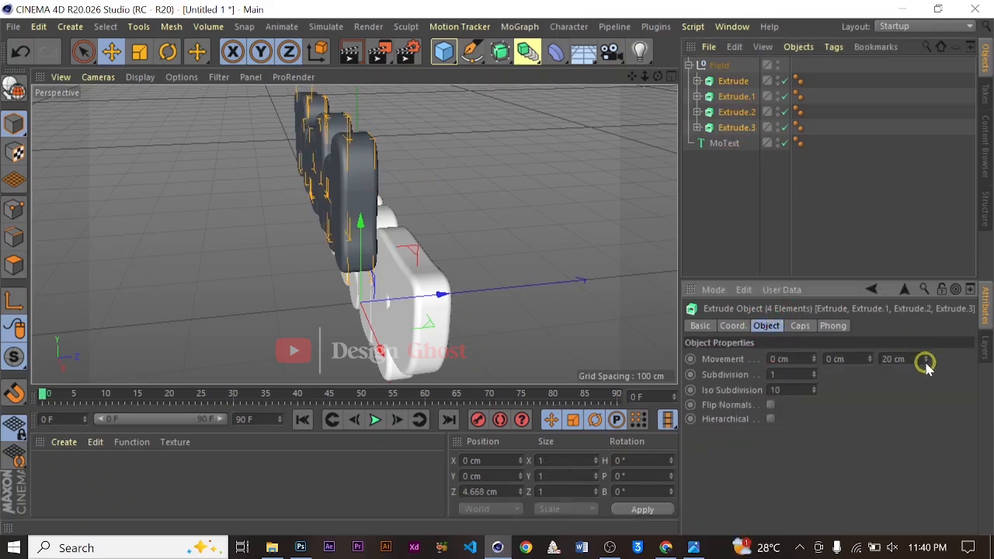
{"action": "left_click_drag", "start_coordinate": [925, 365], "coordinate": [925, 365]}
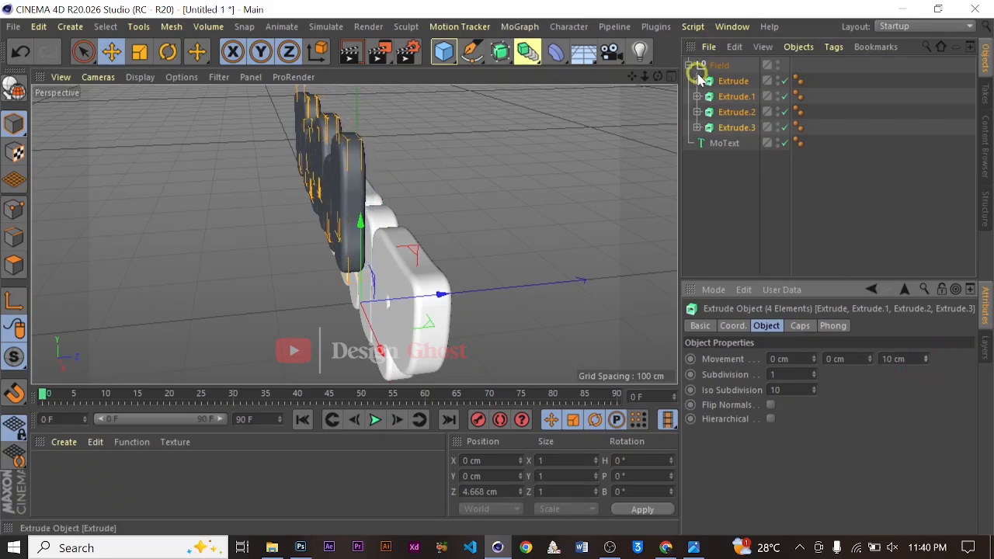
Move the Field group along Z to about 12.5 cm
{"action": "left_click", "coordinate": [688, 66]}
{"action": "left_click_drag", "start_coordinate": [529, 175], "coordinate": [438, 319], "text": "alt"}
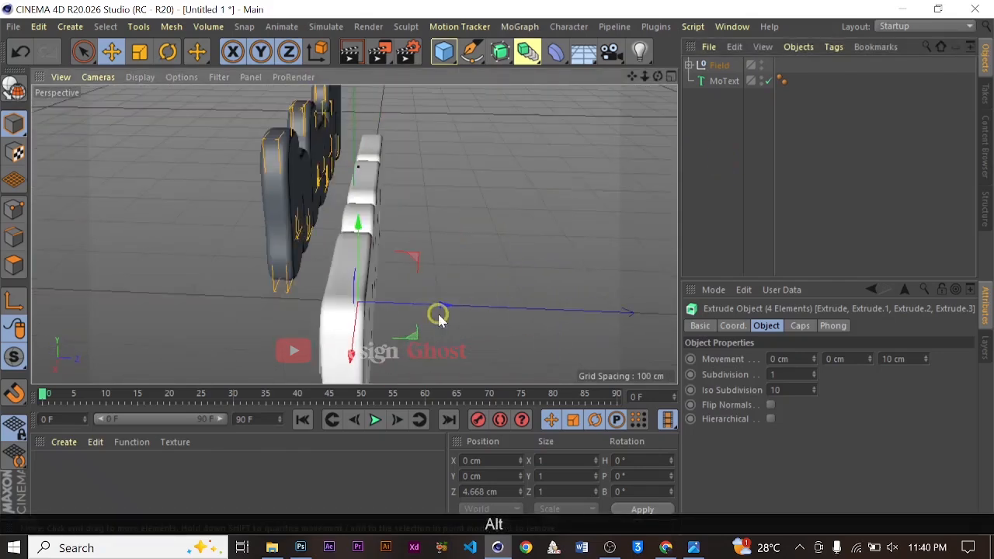
{"action": "left_click", "coordinate": [719, 65]}
{"action": "left_click_drag", "start_coordinate": [445, 168], "coordinate": [454, 170]}
{"action": "scroll", "coordinate": [395, 226], "scroll_direction": "down", "scroll_amount": 3}
{"action": "left_click_drag", "start_coordinate": [401, 229], "coordinate": [346, 161], "text": "alt"}
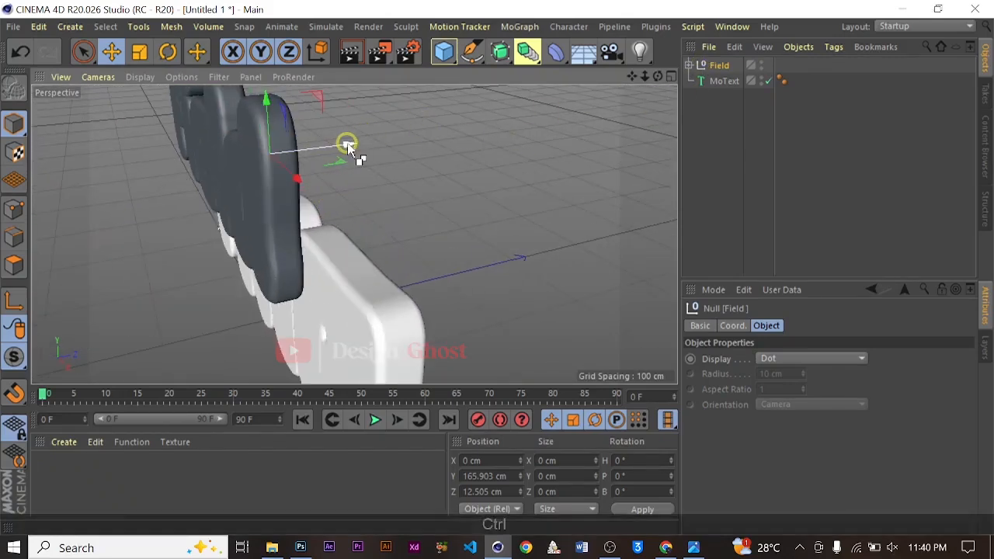
Duplicate the Field group and shift the copy back along Z to about -4.1 cm
{"action": "left_click_drag", "start_coordinate": [355, 151], "coordinate": [330, 148], "text": "ctrl"}
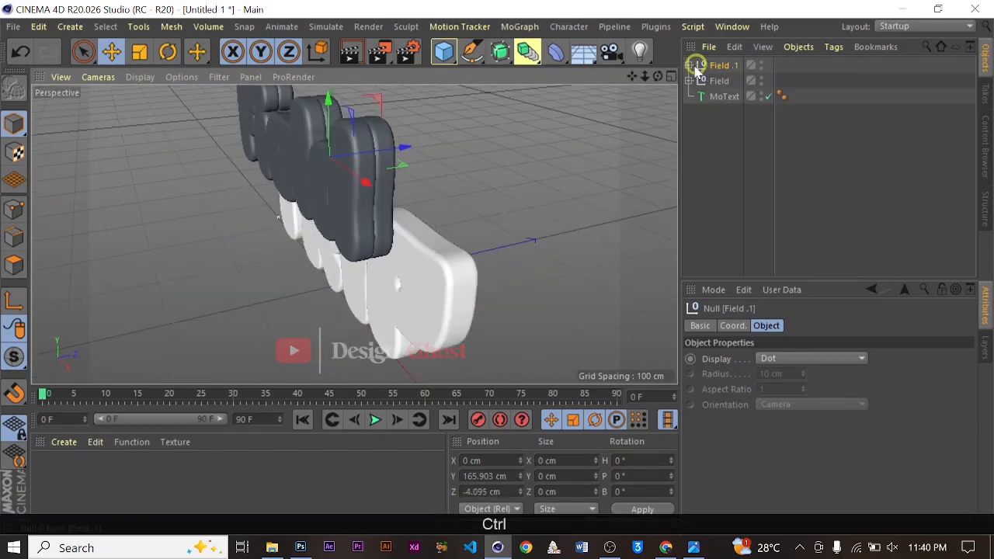
{"action": "left_click", "coordinate": [691, 67]}
Select all four Extrude objects in the duplicated group and set their extrusion depth to 2 cm
{"action": "left_click", "coordinate": [743, 128]}
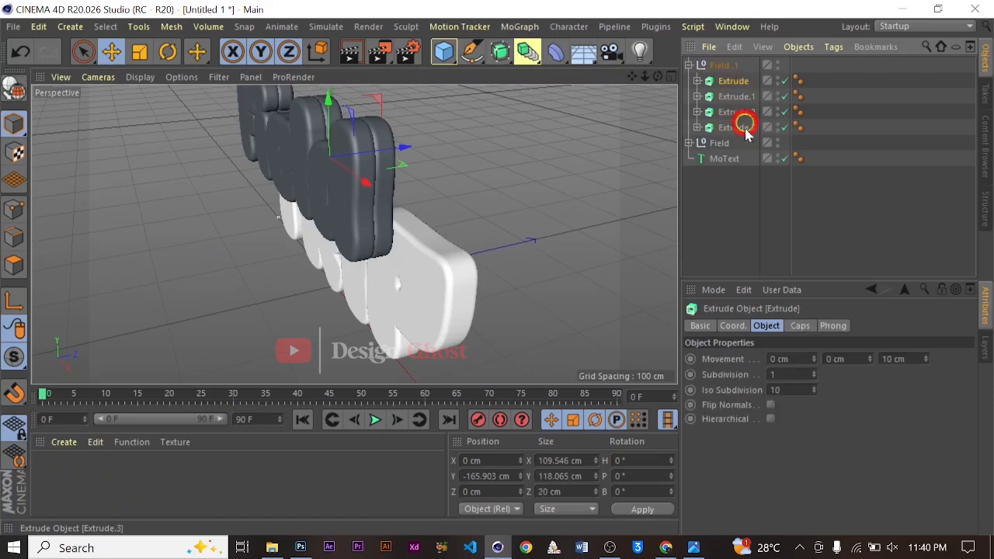
{"action": "left_click", "coordinate": [741, 128], "text": "shift"}
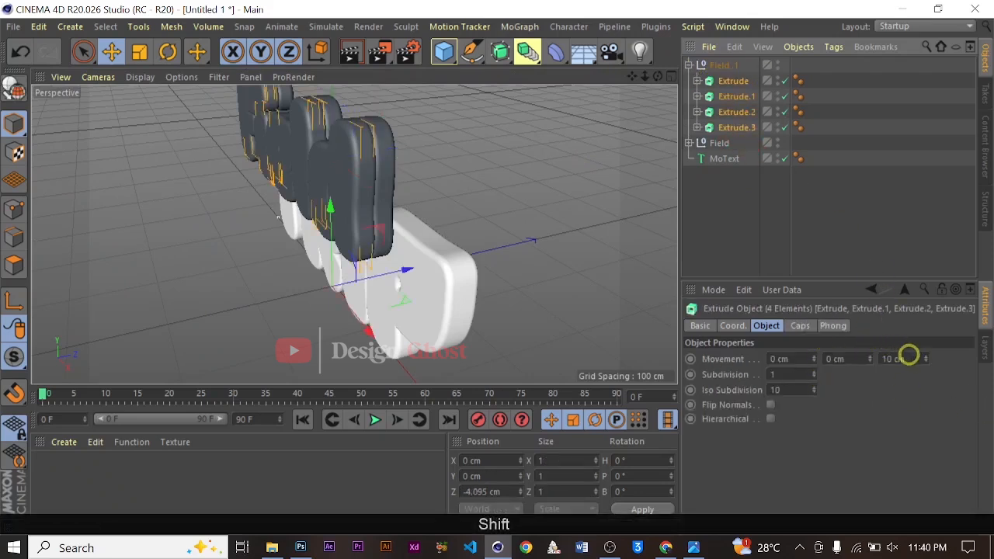
{"action": "left_click_drag", "start_coordinate": [925, 359], "coordinate": [926, 366]}
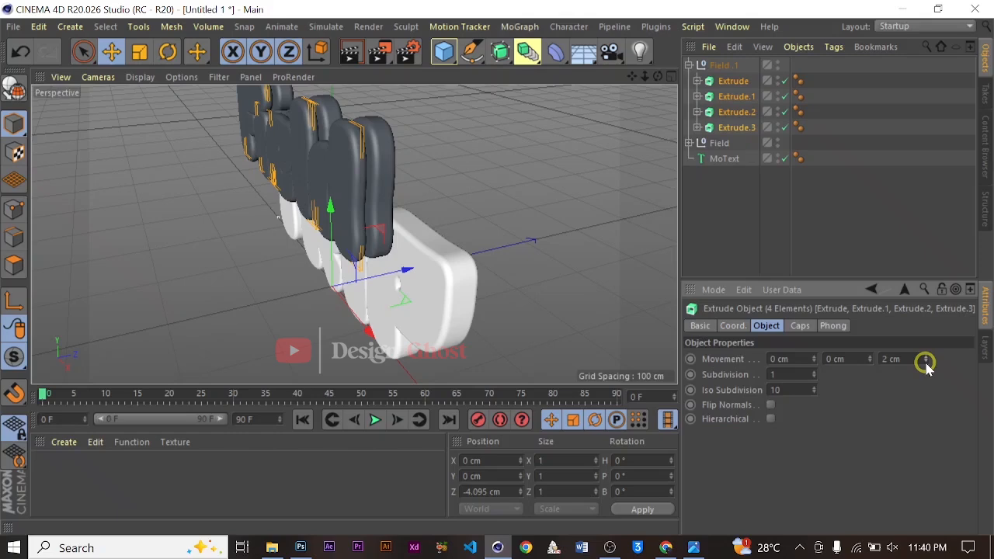
Set the start and end fillet cap radius of the four copied Extrude objects to 1 cm
{"action": "left_click", "coordinate": [800, 326]}
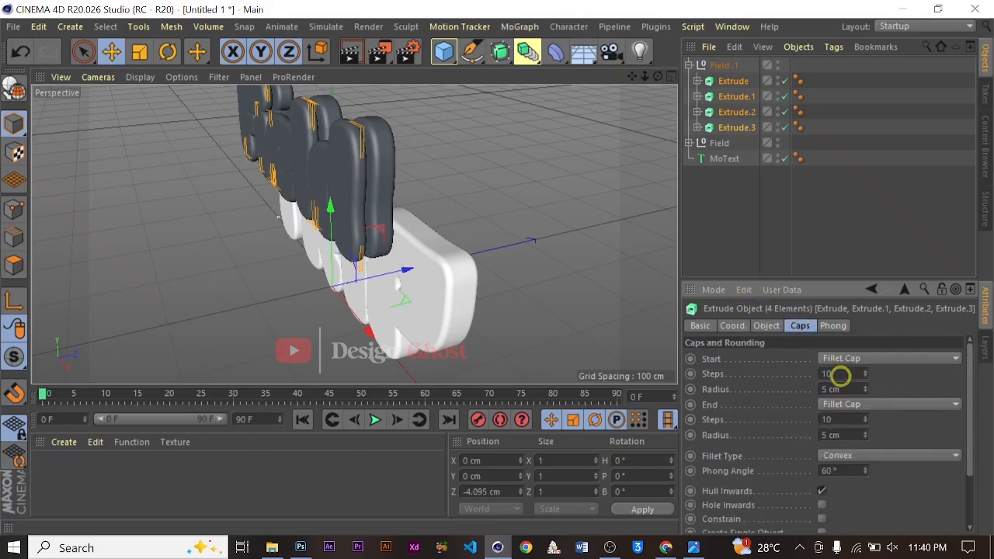
{"action": "left_click_drag", "start_coordinate": [864, 391], "coordinate": [864, 391]}
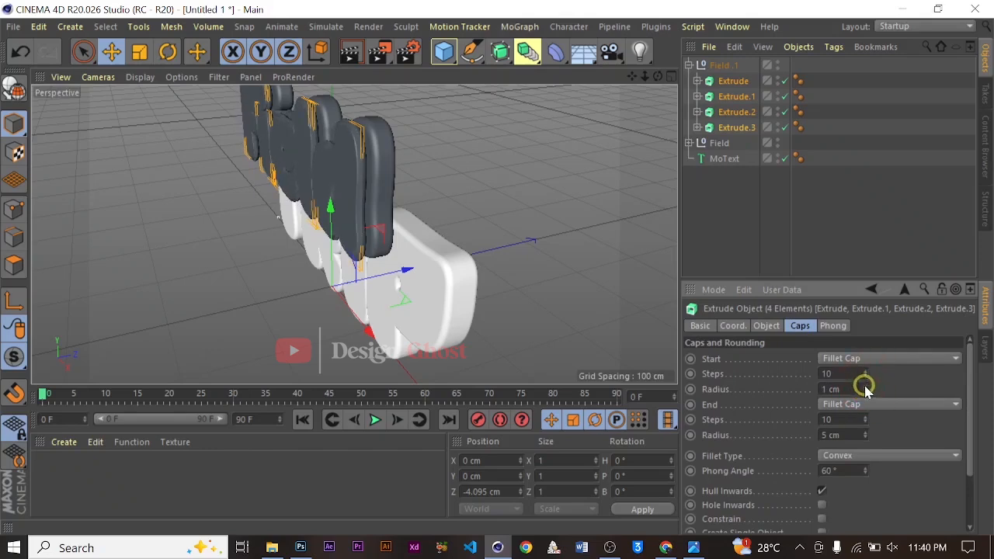
{"action": "scroll", "coordinate": [357, 154], "scroll_direction": "up", "scroll_amount": 3}
{"action": "left_click_drag", "start_coordinate": [398, 231], "coordinate": [309, 188], "text": "alt"}
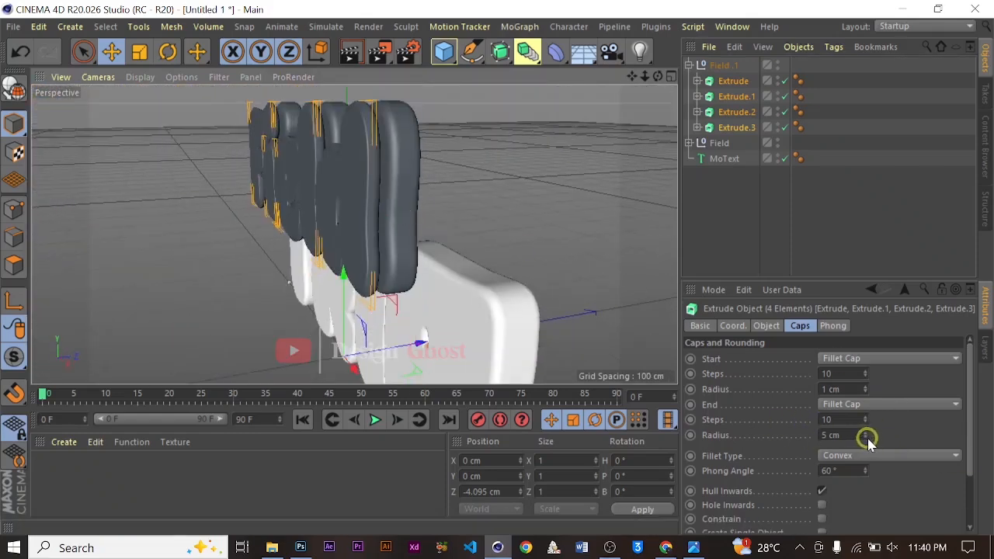
{"action": "left_click_drag", "start_coordinate": [864, 439], "coordinate": [864, 439]}
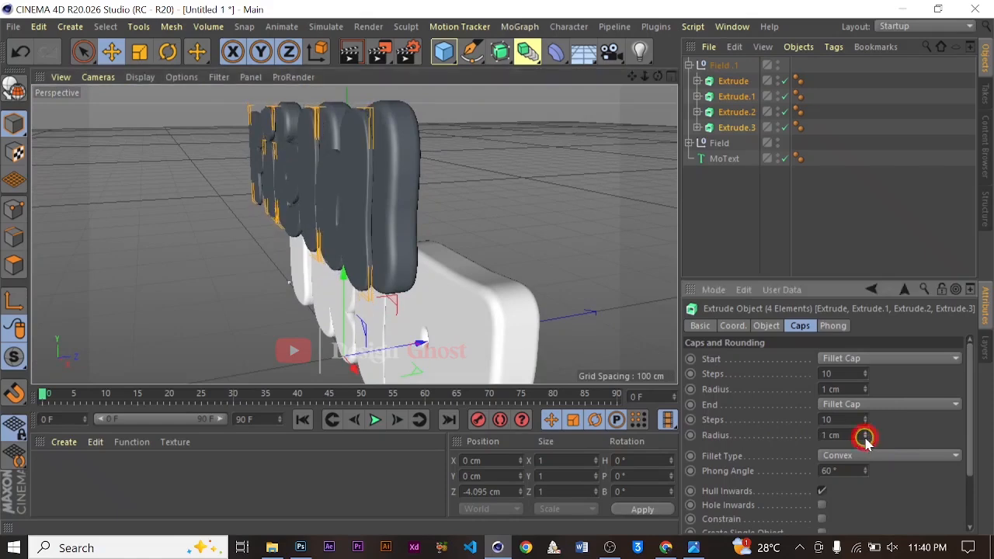
Set the extrusion depth of the four copied Extrude objects to 5 cm
{"action": "scroll", "coordinate": [456, 227], "scroll_direction": "up", "scroll_amount": 2}
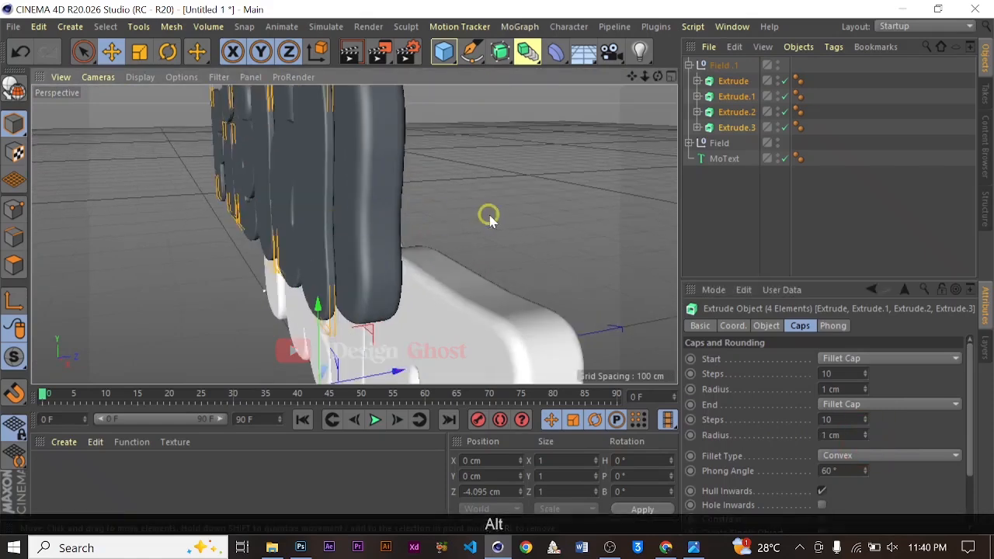
{"action": "left_click_drag", "start_coordinate": [354, 241], "coordinate": [451, 284], "text": "alt"}
{"action": "left_click_drag", "start_coordinate": [453, 283], "coordinate": [454, 208], "text": "alt"}
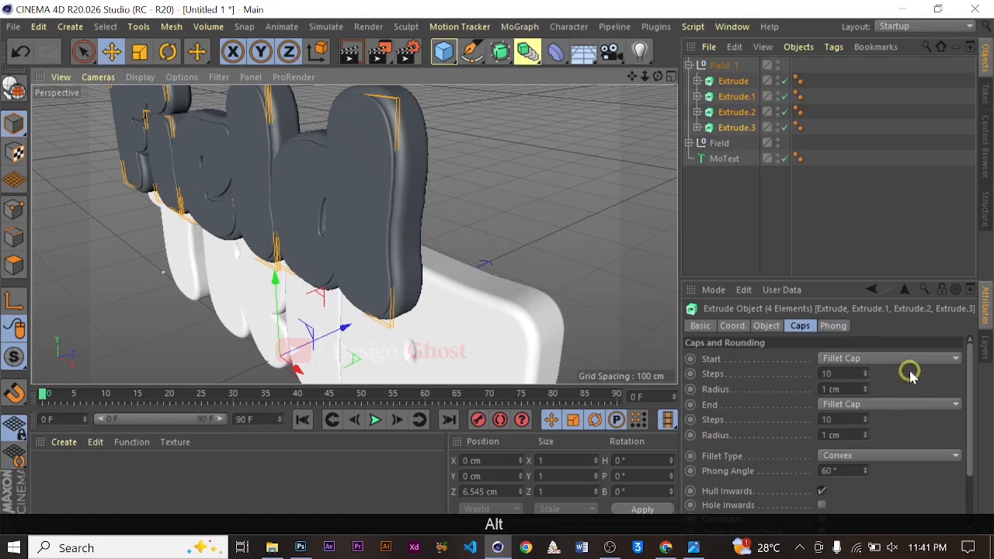
{"action": "left_click", "coordinate": [763, 326]}
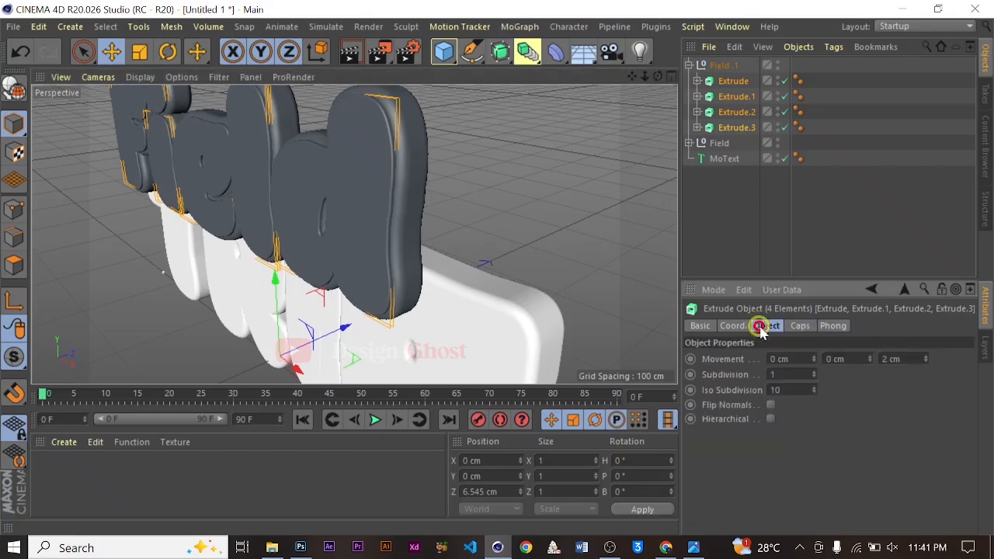
{"action": "left_click", "coordinate": [925, 354]}
{"action": "left_click", "coordinate": [926, 354]}
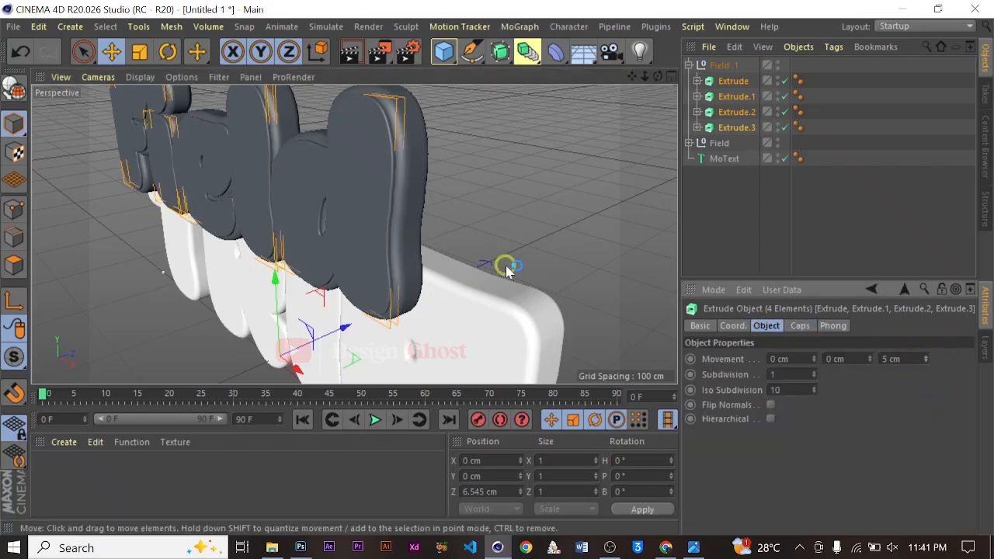
Move the duplicated Field.1 group along Z to about -5.6 cm
{"action": "left_click_drag", "start_coordinate": [505, 266], "coordinate": [492, 310], "text": "alt"}
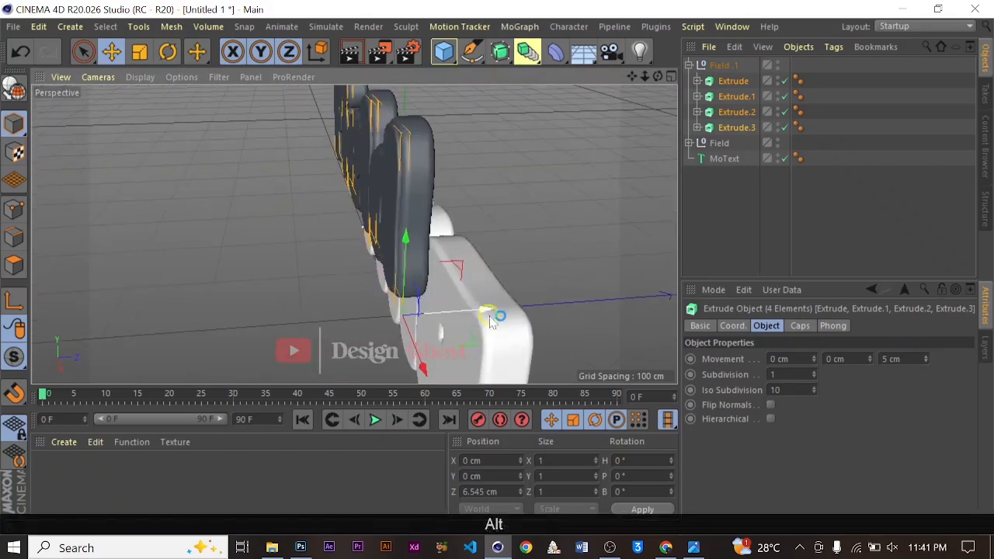
{"action": "left_click", "coordinate": [722, 65]}
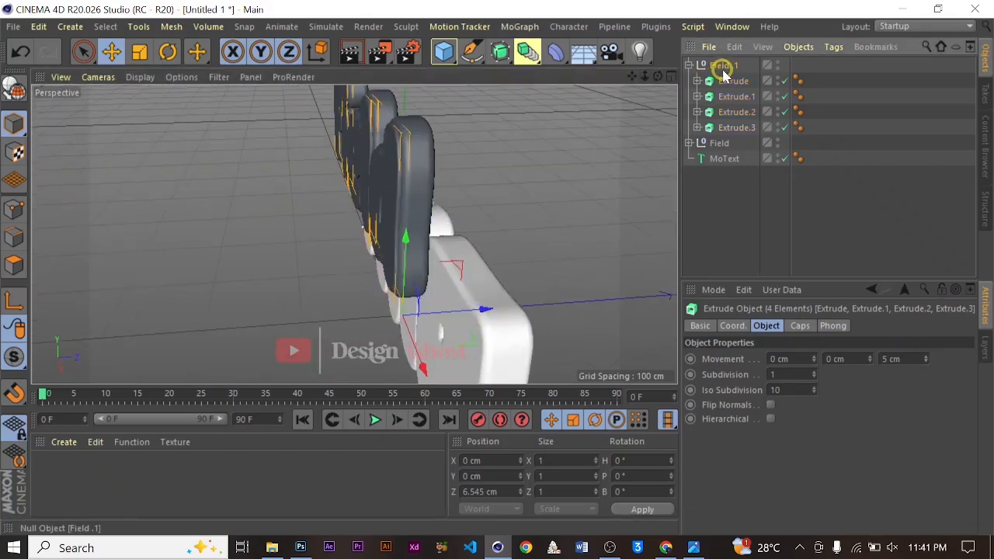
{"action": "left_click_drag", "start_coordinate": [497, 176], "coordinate": [562, 185], "text": "alt"}
{"action": "left_click_drag", "start_coordinate": [454, 210], "coordinate": [543, 154], "text": "alt"}
{"action": "left_click", "coordinate": [690, 66]}
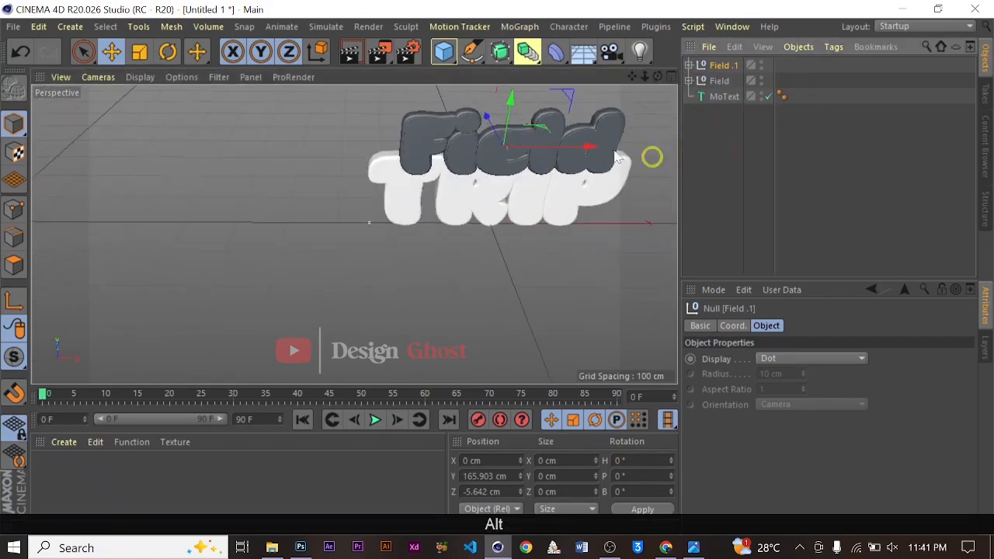
Duplicate the MoText object holding the word TRIP
{"action": "right_click_drag", "start_coordinate": [654, 155], "coordinate": [625, 92], "text": "alt"}
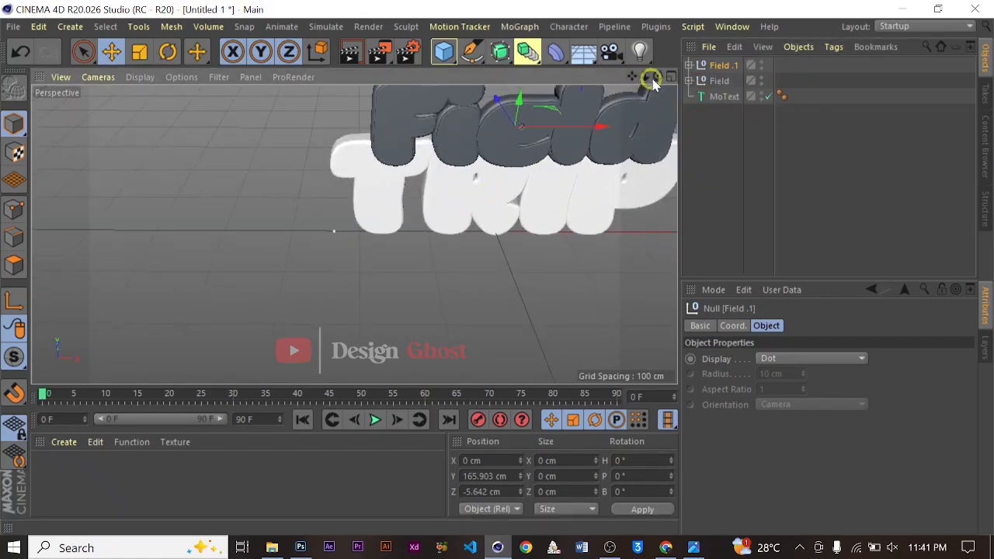
{"action": "left_click_drag", "start_coordinate": [652, 84], "coordinate": [497, 265]}
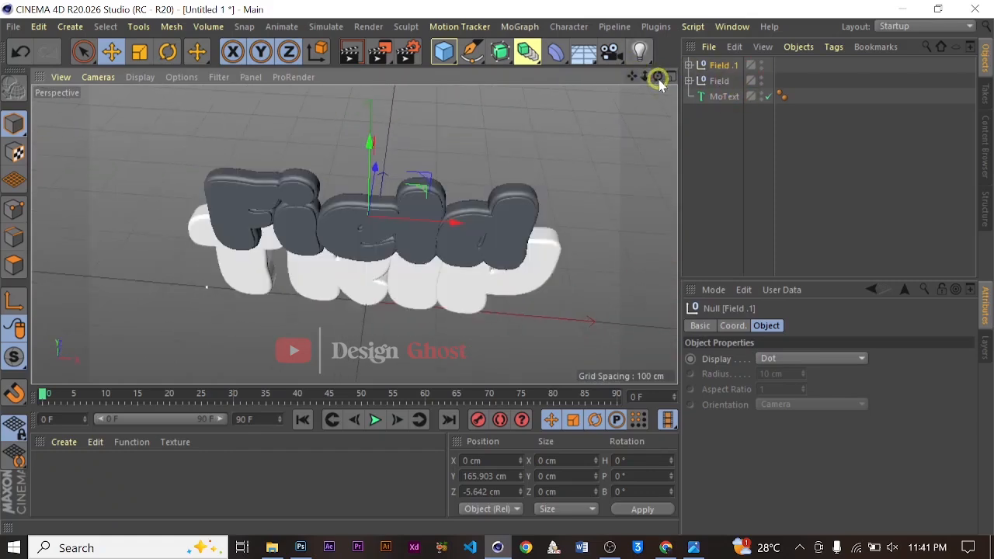
{"action": "left_click_drag", "start_coordinate": [657, 78], "coordinate": [568, 237]}
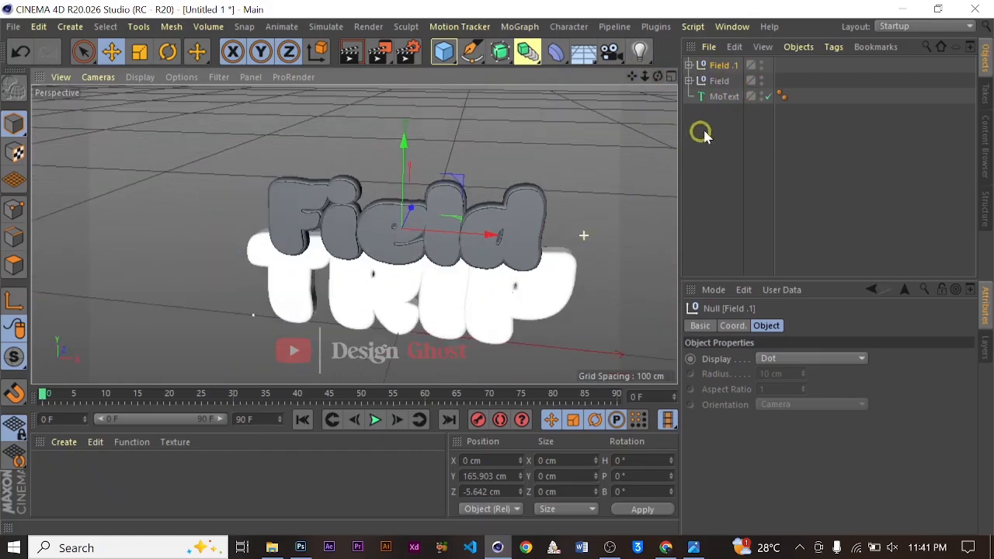
{"action": "left_click", "coordinate": [725, 99]}
{"action": "left_click_drag", "start_coordinate": [720, 130], "coordinate": [721, 116], "text": "ctrl"}
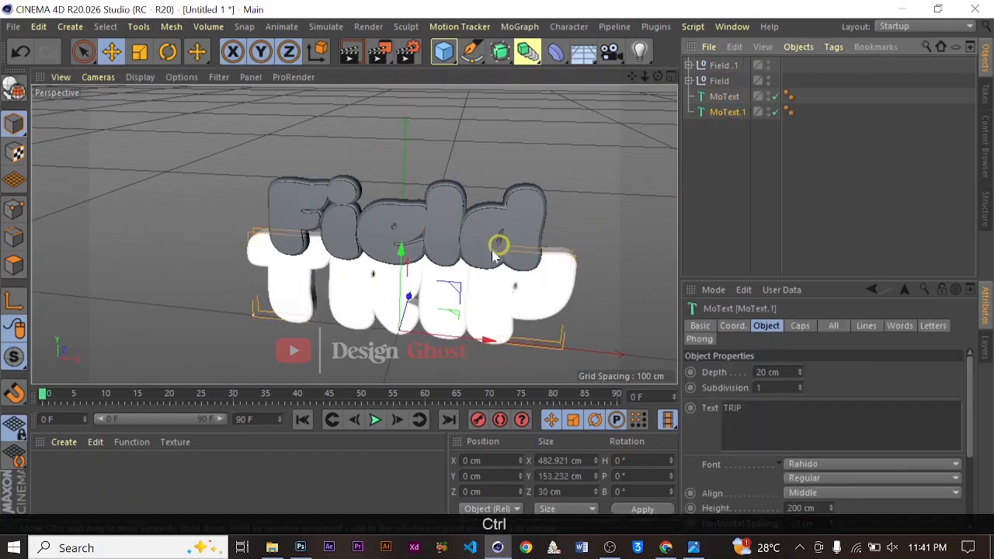
Set the MoText copy's depth to 5 cm
{"action": "scroll", "coordinate": [489, 248], "scroll_direction": "down", "scroll_amount": 3}
{"action": "left_click_drag", "start_coordinate": [485, 257], "coordinate": [590, 274], "text": "alt"}
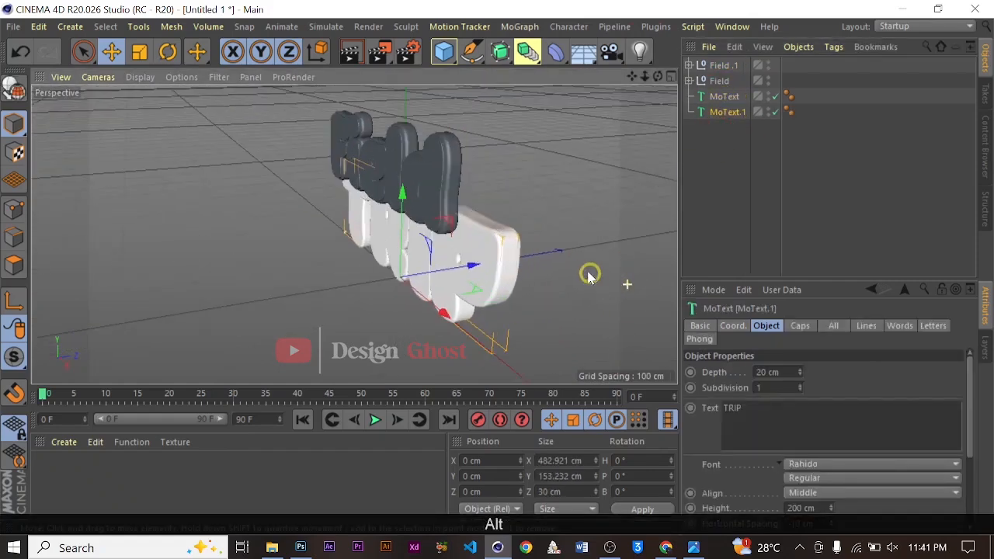
{"action": "left_click_drag", "start_coordinate": [468, 264], "coordinate": [571, 206]}
{"action": "right_click_drag", "start_coordinate": [362, 271], "coordinate": [779, 360], "text": "alt"}
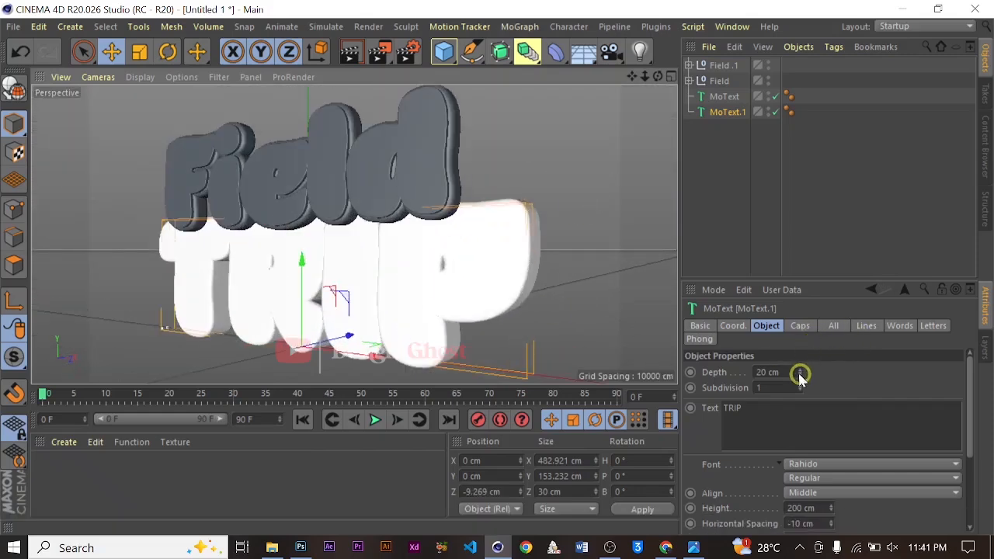
{"action": "left_click_drag", "start_coordinate": [788, 370], "coordinate": [723, 372]}
{"action": "type", "text": "5"}
{"action": "key", "text": "Return"}
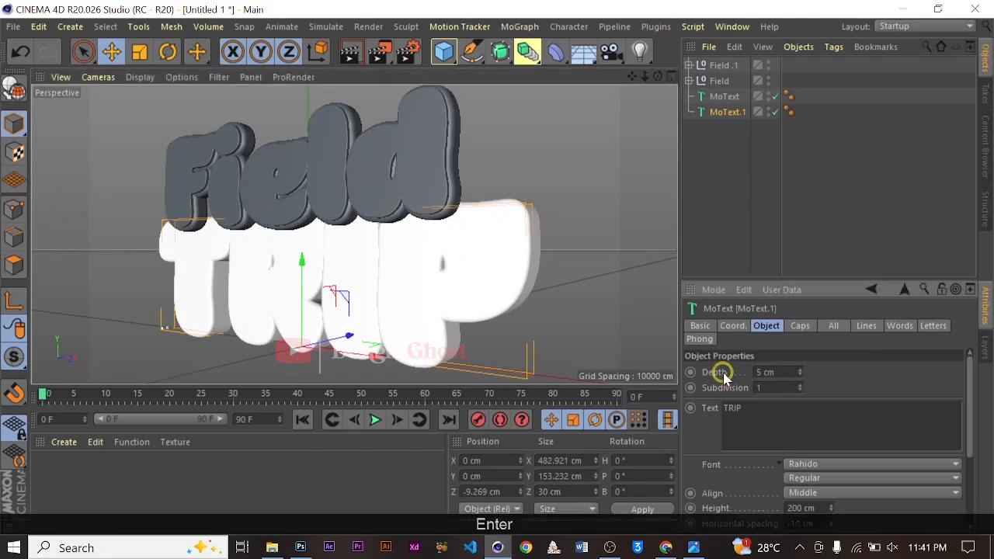
Set the MoText copy's start and end fillet cap radius to 1 cm
{"action": "left_click", "coordinate": [798, 326]}
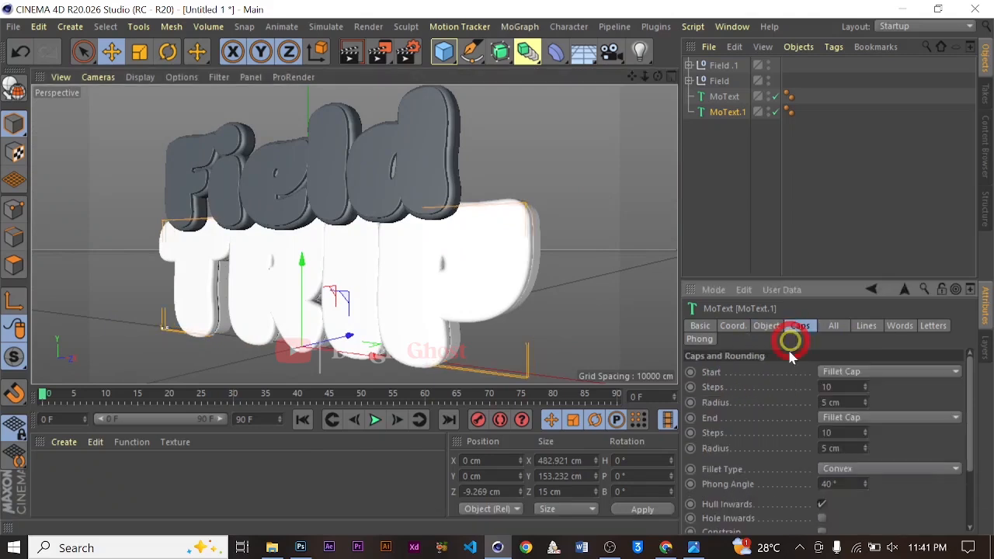
{"action": "left_click_drag", "start_coordinate": [847, 402], "coordinate": [732, 395]}
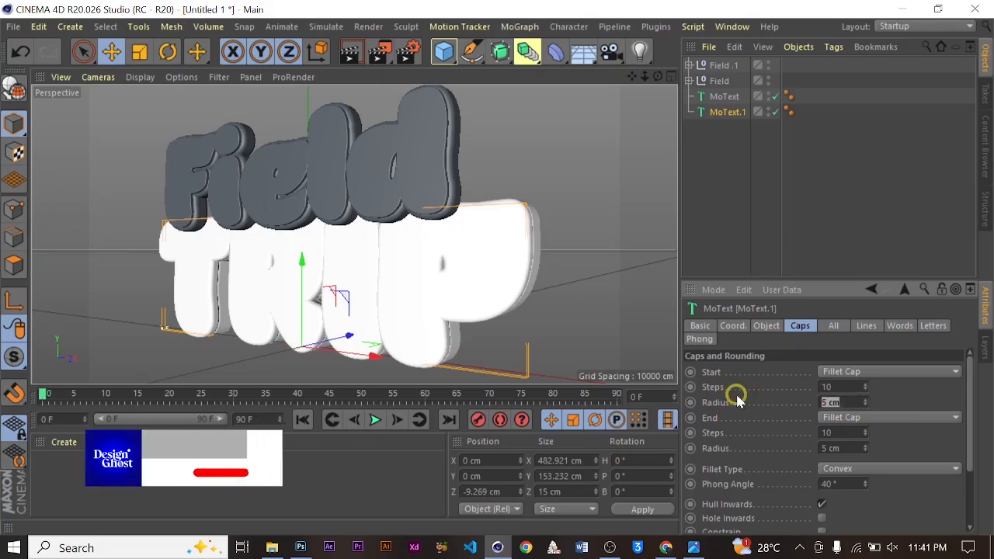
{"action": "type", "text": "1"}
{"action": "left_click_drag", "start_coordinate": [849, 450], "coordinate": [649, 474]}
{"action": "type", "text": "1"}
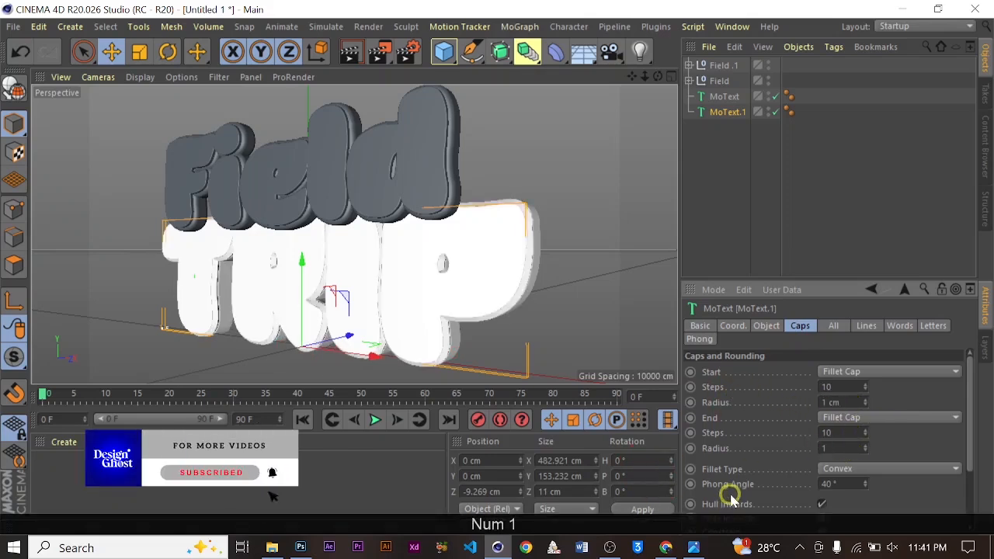
{"action": "key", "text": "Return"}
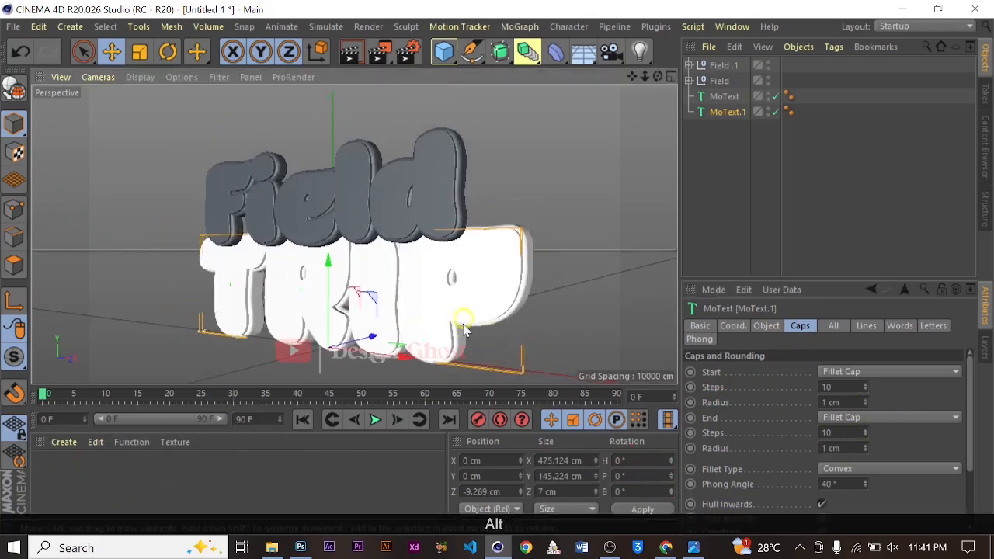
Reduce the original MoText object's depth to 12 cm
{"action": "left_click_drag", "start_coordinate": [517, 306], "coordinate": [580, 221], "text": "alt"}
{"action": "left_click_drag", "start_coordinate": [595, 177], "coordinate": [537, 212], "text": "alt"}
{"action": "left_click_drag", "start_coordinate": [443, 291], "coordinate": [454, 300], "text": "alt"}
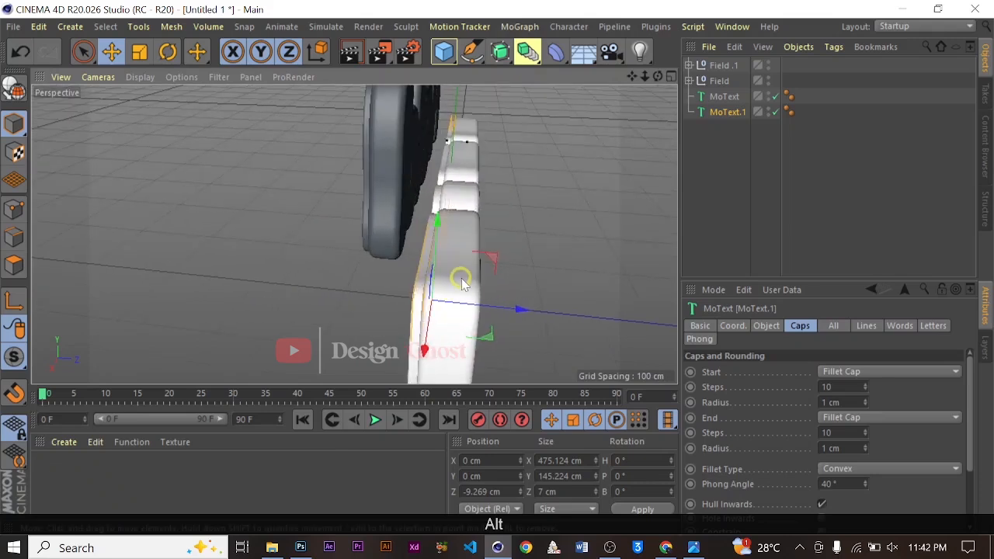
{"action": "left_click", "coordinate": [703, 97]}
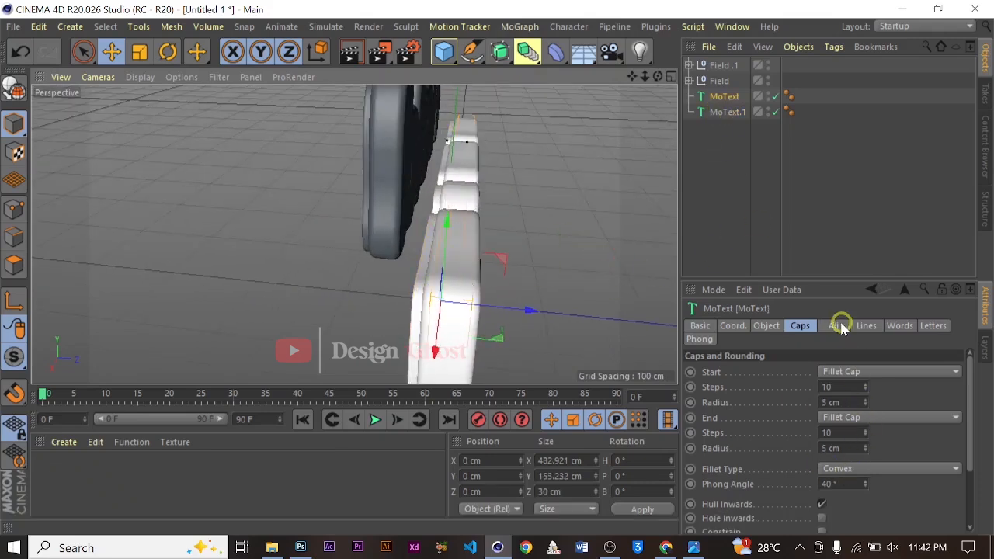
{"action": "left_click", "coordinate": [764, 326]}
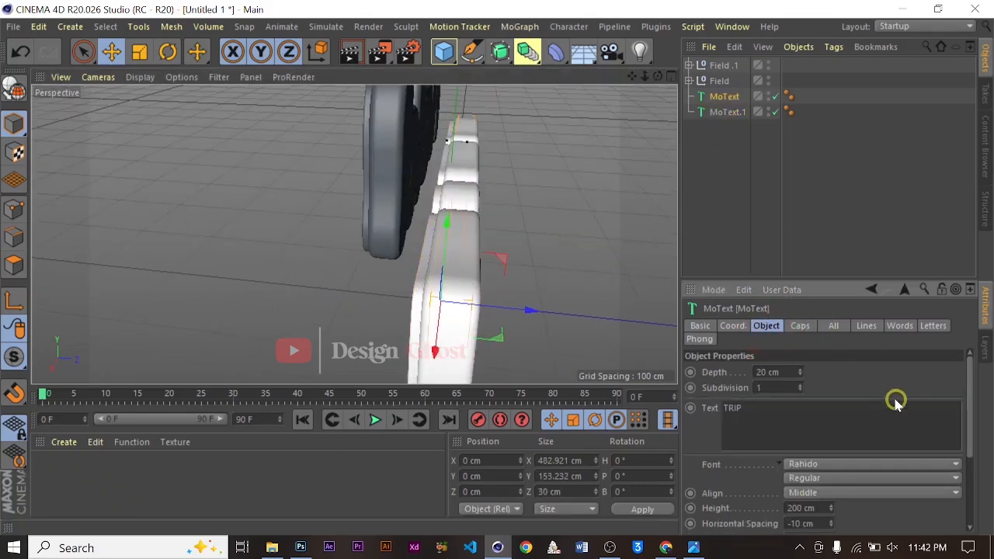
{"action": "left_click", "coordinate": [800, 376]}
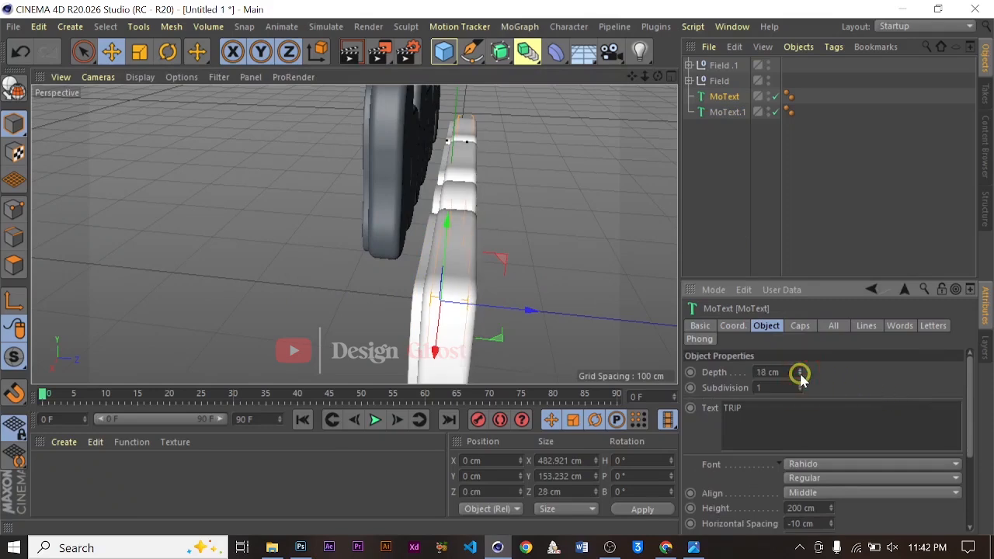
{"action": "left_click", "coordinate": [799, 376]}
{"action": "left_click", "coordinate": [800, 376]}
{"action": "left_click", "coordinate": [799, 376]}
{"action": "left_click", "coordinate": [800, 375]}
{"action": "left_click", "coordinate": [800, 376]}
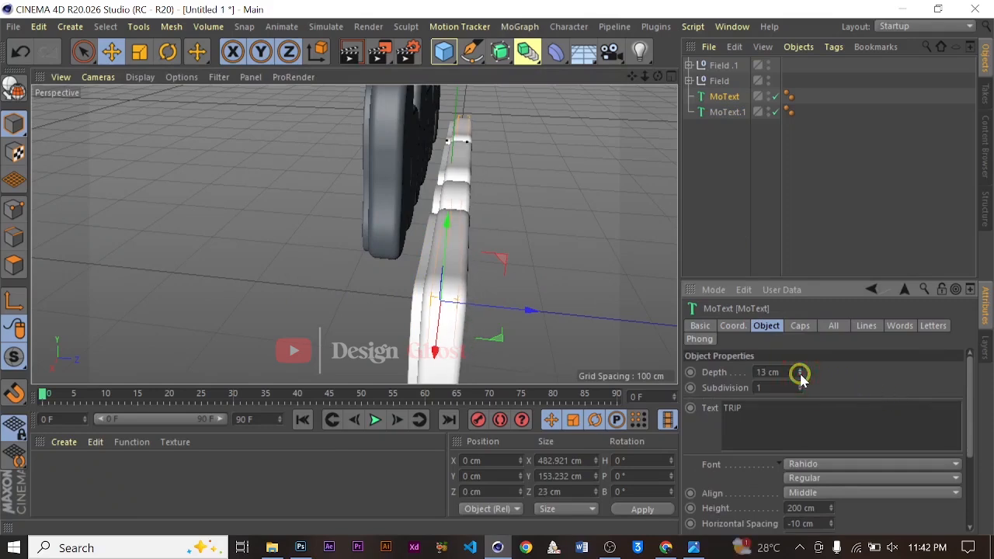
{"action": "left_click", "coordinate": [799, 376]}
Duplicate the original MoText object and move the new copy along Z to about 23 cm
{"action": "scroll", "coordinate": [460, 292], "scroll_direction": "down", "scroll_amount": 2}
{"action": "mouse_move", "coordinate": [460, 293]}
{"action": "left_mouse_down", "text": "alt"}
{"action": "mouse_move", "coordinate": [638, 223]}
{"action": "mouse_move", "coordinate": [492, 288]}
{"action": "mouse_move", "coordinate": [459, 293]}
{"action": "left_mouse_up", "text": "alt"}
{"action": "scroll", "coordinate": [460, 292], "scroll_direction": "down", "scroll_amount": 2}
{"action": "left_click_drag", "start_coordinate": [530, 248], "coordinate": [392, 284], "text": "alt"}
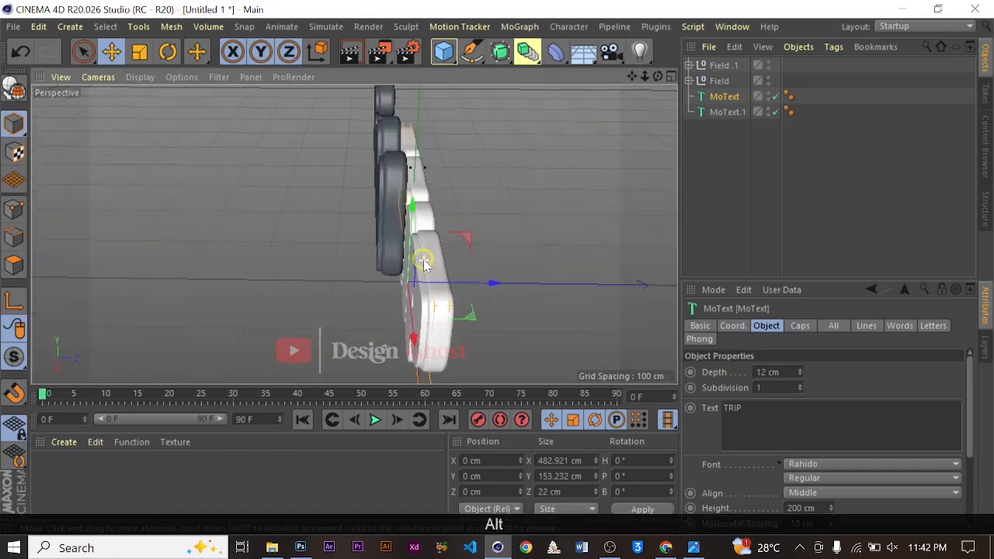
{"action": "left_click", "coordinate": [726, 99]}
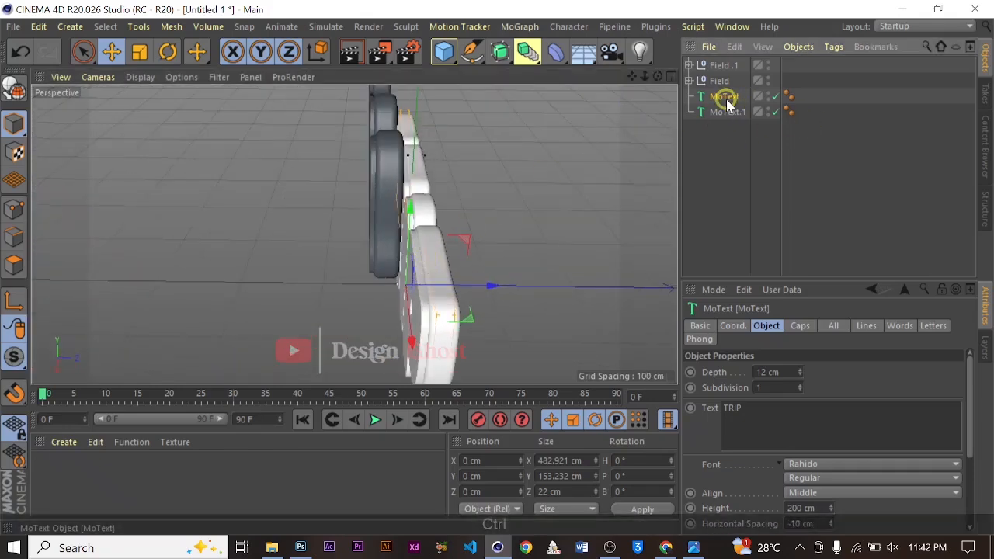
{"action": "left_click_drag", "start_coordinate": [726, 100], "coordinate": [729, 129], "text": "ctrl"}
{"action": "scroll", "coordinate": [508, 279], "scroll_direction": "up", "scroll_amount": 2}
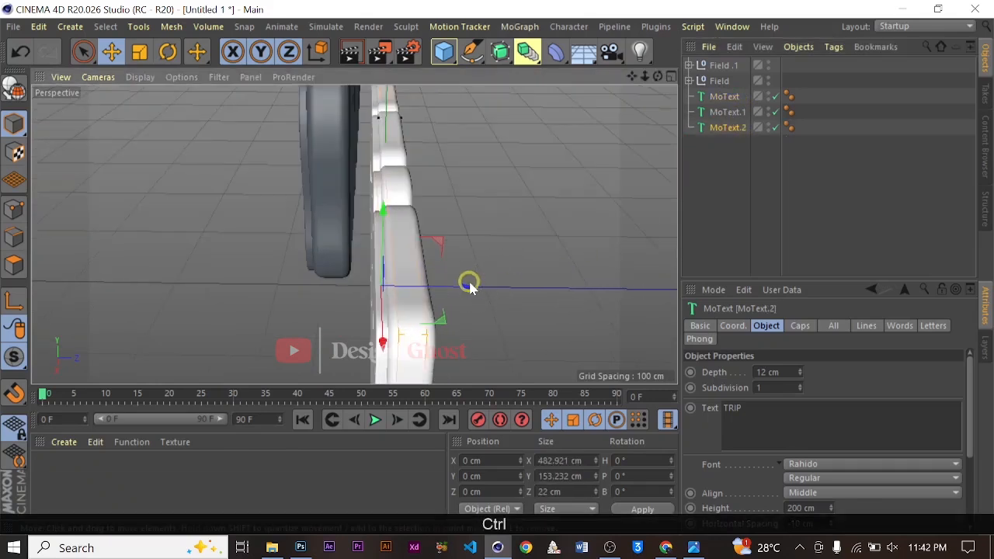
{"action": "left_click_drag", "start_coordinate": [463, 287], "coordinate": [487, 291]}
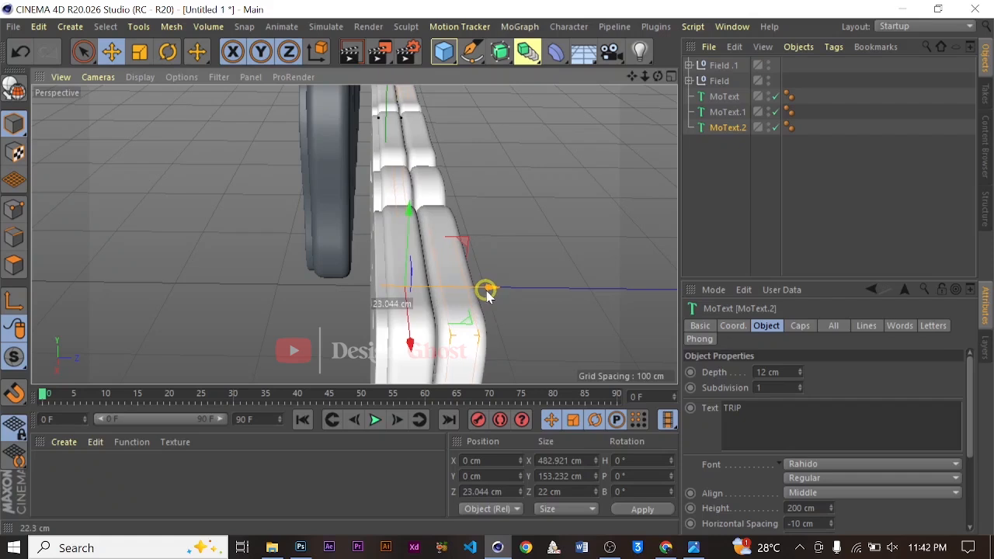
Select both Field nulls and the three MoText objects and group them into a null named Text
{"action": "scroll", "coordinate": [468, 195], "scroll_direction": "down", "scroll_amount": 2}
{"action": "scroll", "coordinate": [417, 195], "scroll_direction": "down", "scroll_amount": 2}
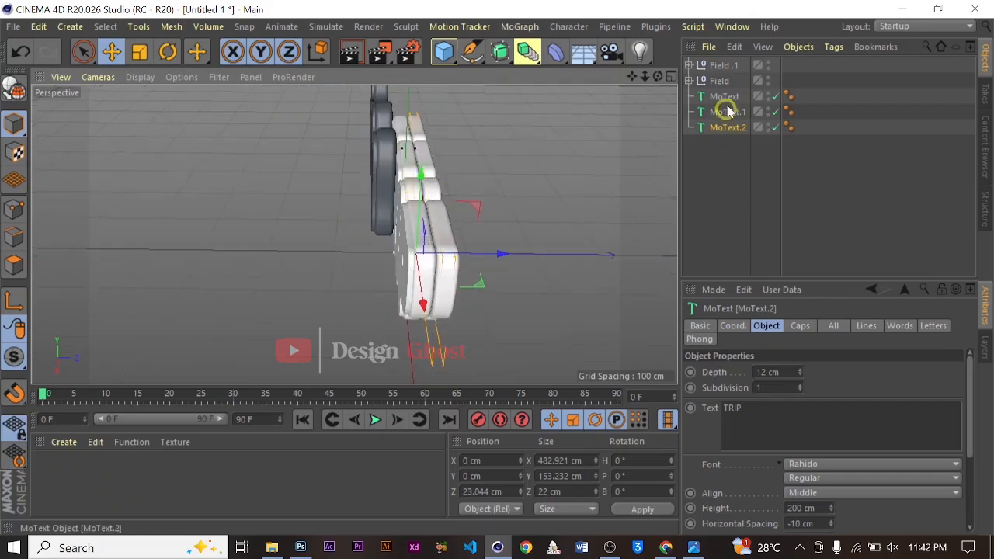
{"action": "left_click", "coordinate": [718, 81]}
{"action": "left_click", "coordinate": [721, 65], "text": "shift"}
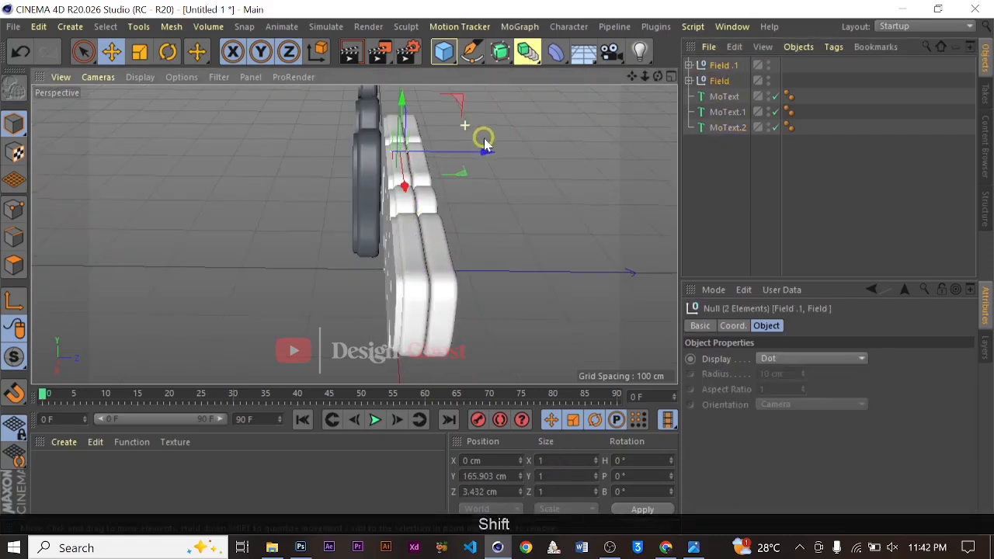
{"action": "left_click_drag", "start_coordinate": [485, 145], "coordinate": [477, 150]}
{"action": "left_click_drag", "start_coordinate": [548, 237], "coordinate": [501, 300], "text": "alt"}
{"action": "scroll", "coordinate": [437, 244], "scroll_direction": "down", "scroll_amount": 8, "text": "alt"}
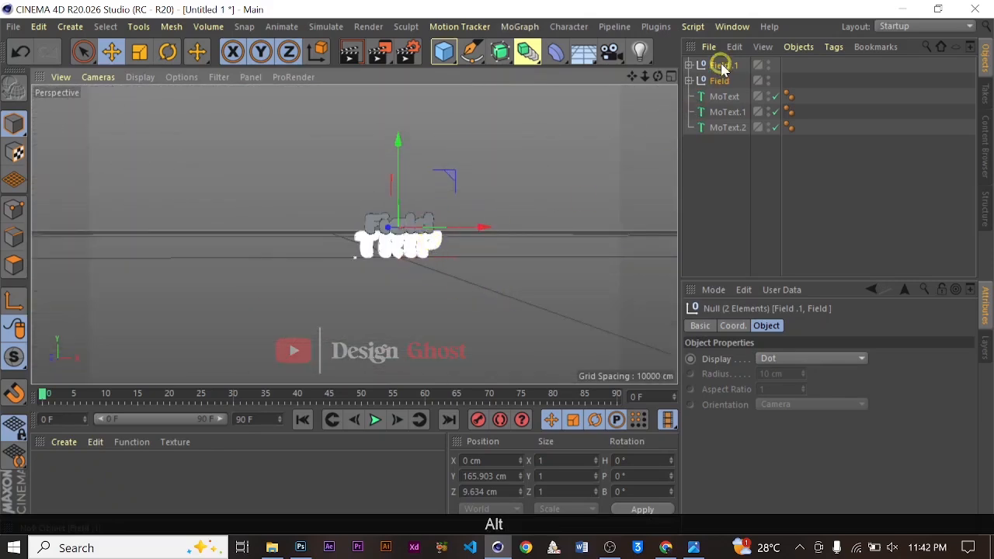
{"action": "left_click", "coordinate": [734, 129], "text": "shift"}
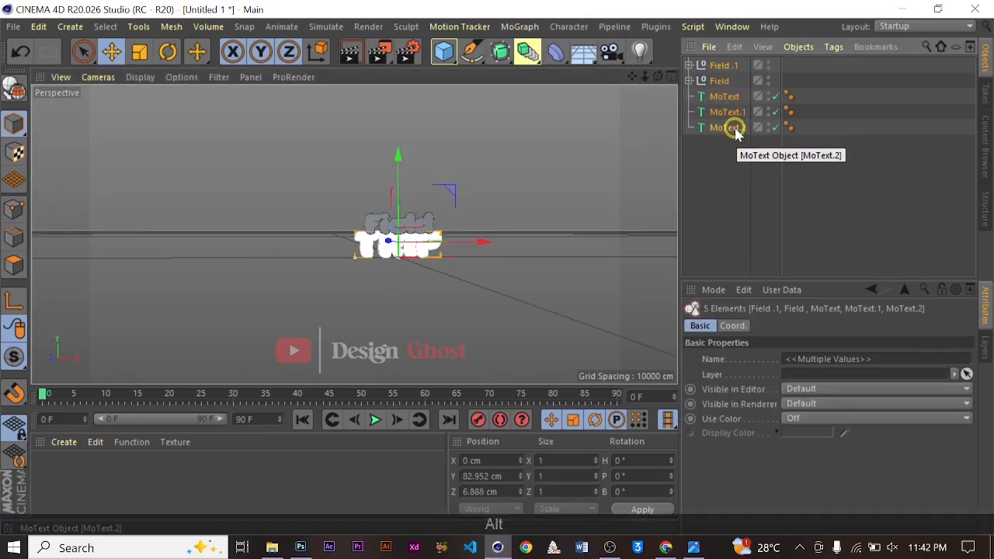
{"action": "key", "text": "alt+g"}
{"action": "double_click", "coordinate": [714, 66]}
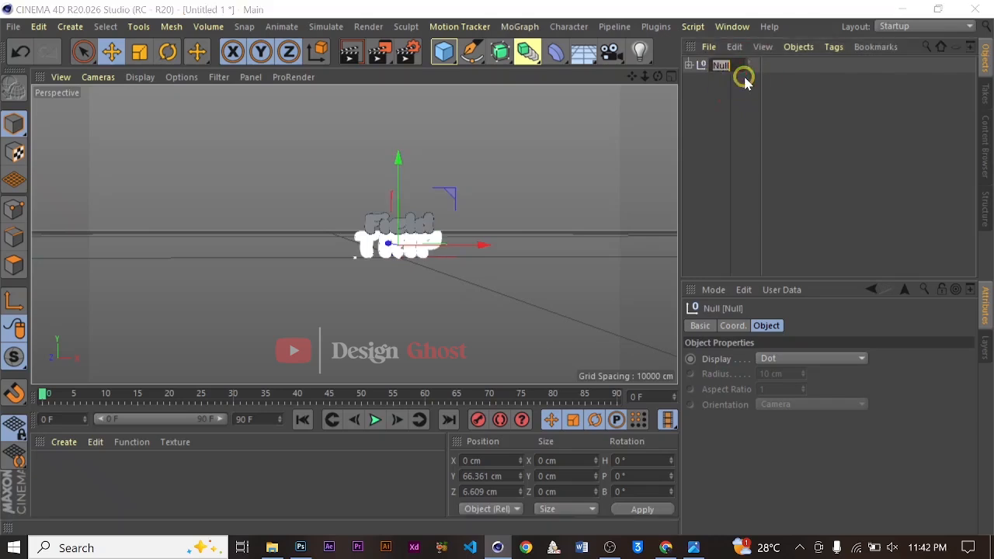
{"action": "type", "text": "Tex"}
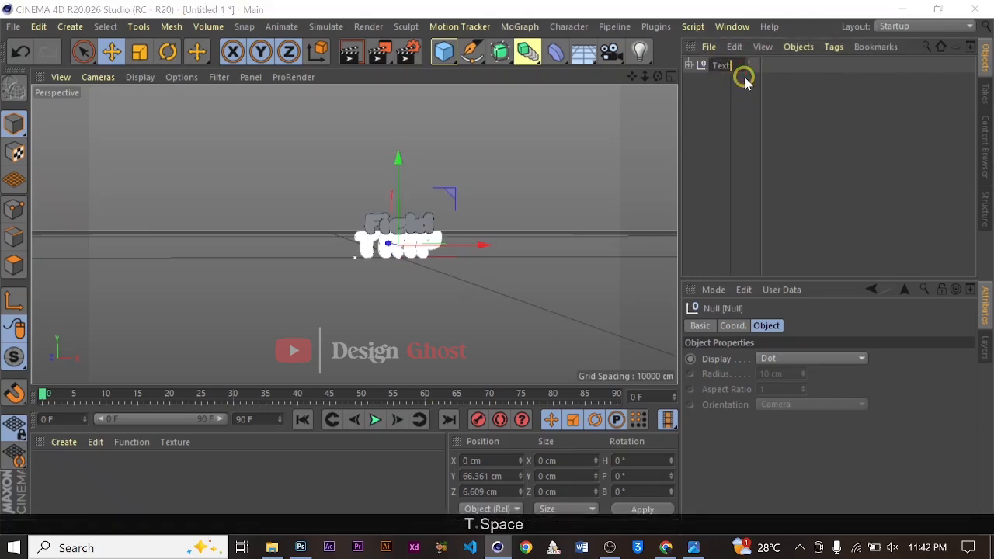
{"action": "type", "text": "t"}
{"action": "key", "text": "Return"}
Move the Text group upward to about 653 cm on Y
{"action": "scroll", "coordinate": [397, 183], "scroll_direction": "up", "scroll_amount": 2}
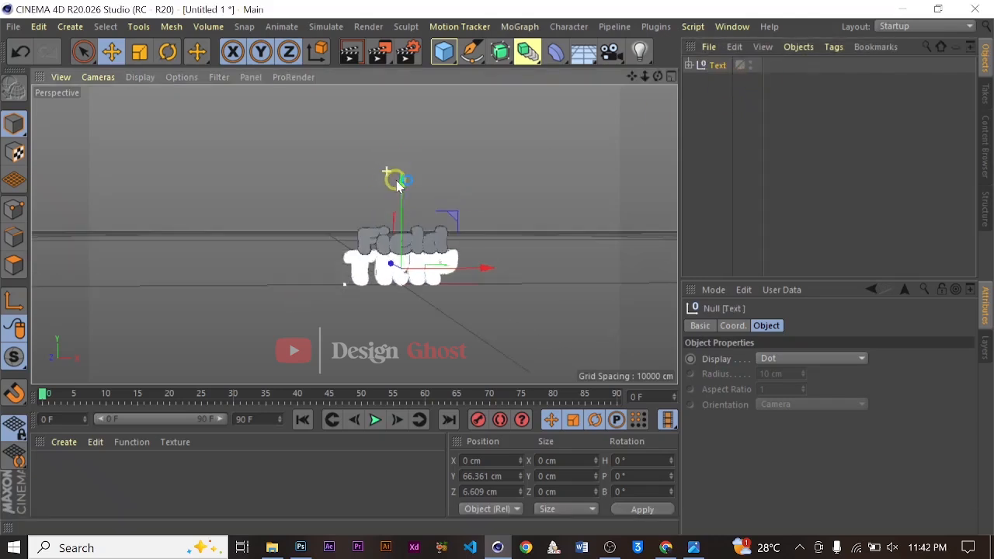
{"action": "left_click_drag", "start_coordinate": [402, 185], "coordinate": [401, 68]}
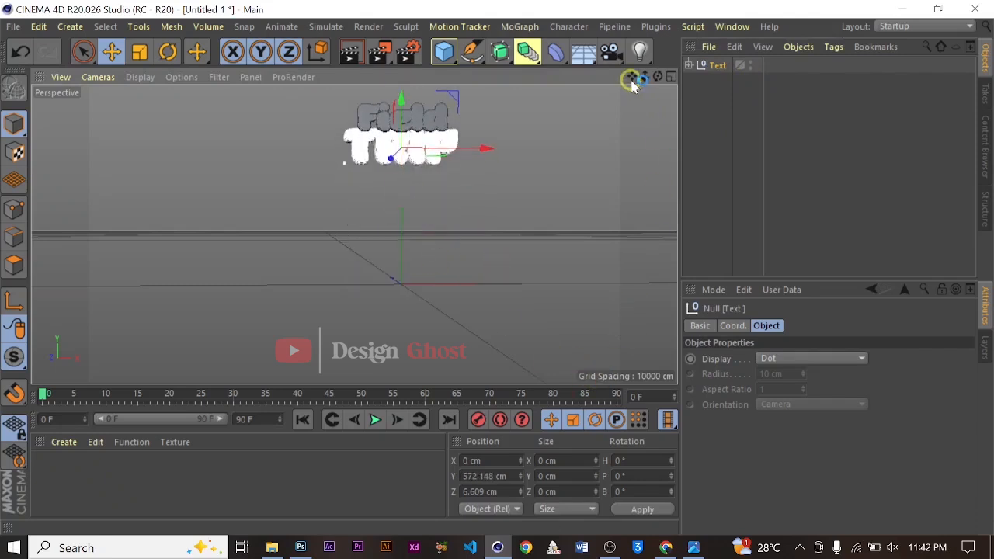
{"action": "left_click_drag", "start_coordinate": [632, 79], "coordinate": [391, 180]}
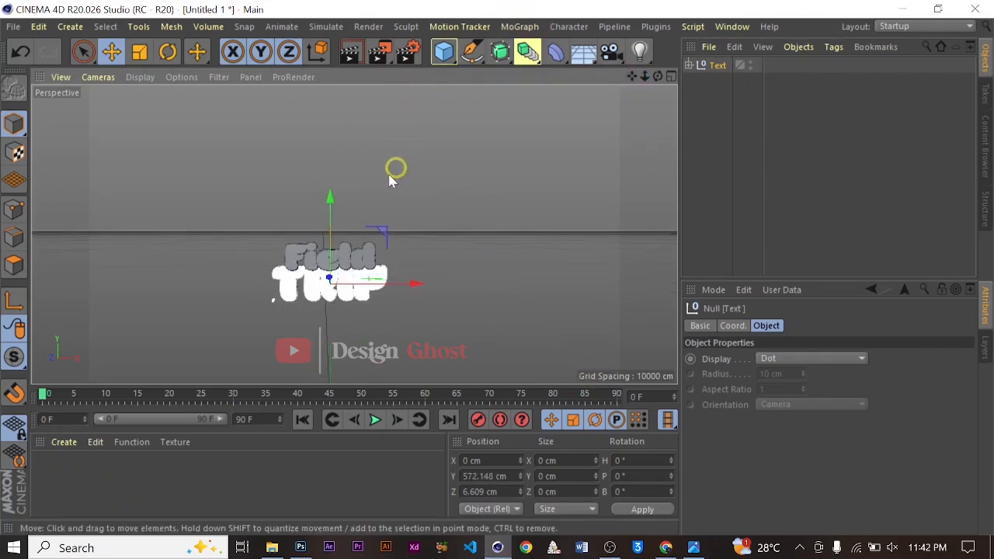
{"action": "left_click_drag", "start_coordinate": [324, 204], "coordinate": [328, 179]}
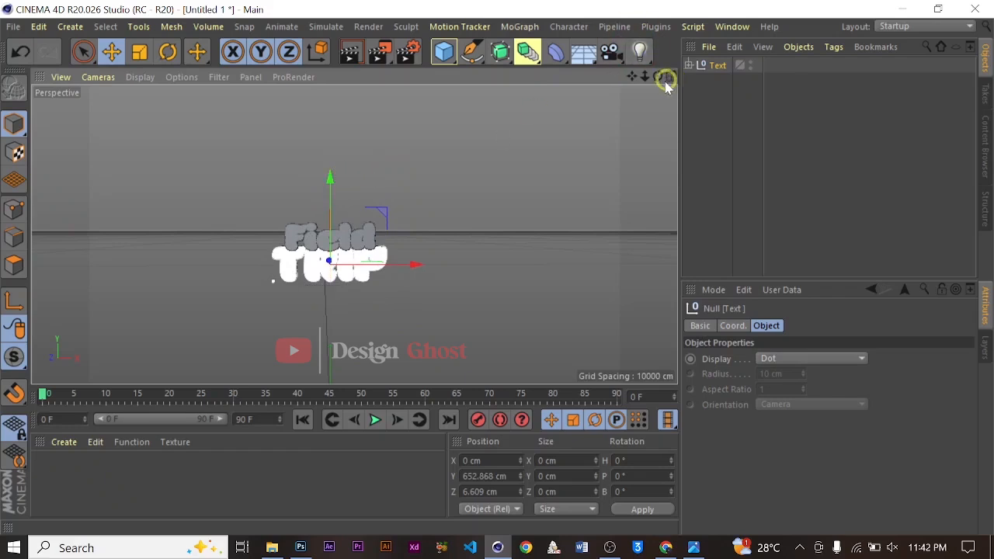
Frame the text in the viewport, add a camera from that view and look through it
{"action": "left_click_drag", "start_coordinate": [648, 78], "coordinate": [610, 93]}
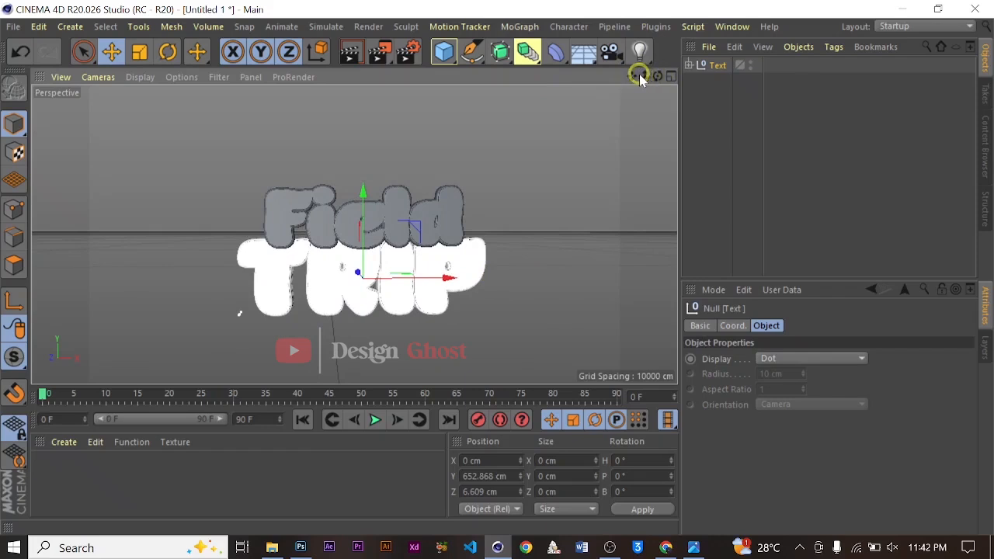
{"action": "left_click_drag", "start_coordinate": [643, 78], "coordinate": [497, 271]}
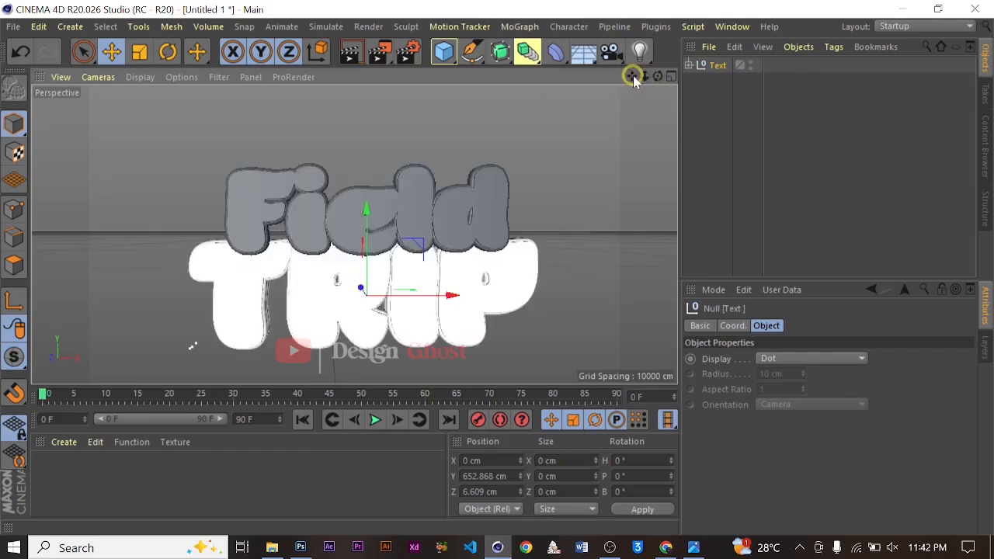
{"action": "left_click_drag", "start_coordinate": [632, 76], "coordinate": [496, 275]}
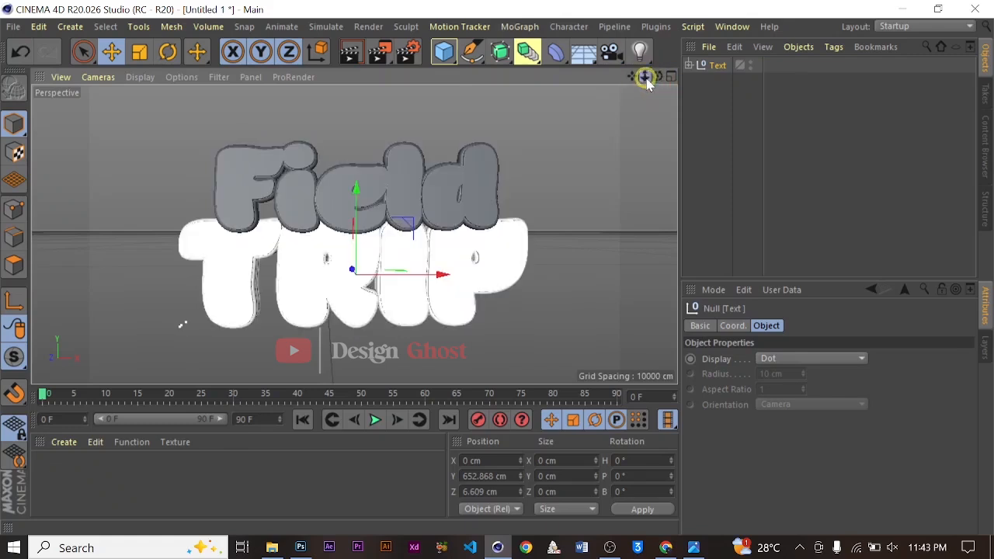
{"action": "mouse_move", "coordinate": [643, 77]}
{"action": "left_mouse_down"}
{"action": "mouse_move", "coordinate": [492, 266]}
{"action": "mouse_move", "coordinate": [645, 80]}
{"action": "left_mouse_up"}
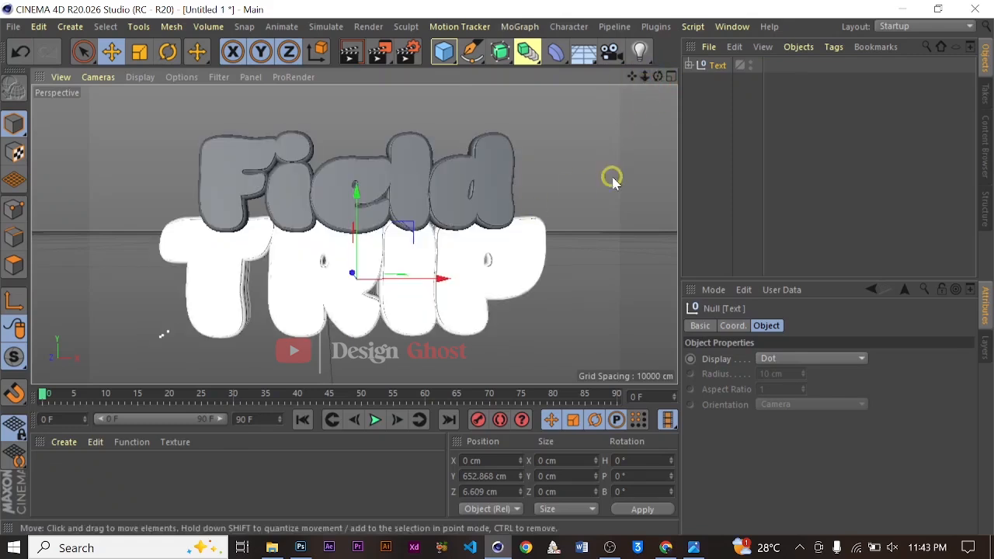
{"action": "left_click_drag", "start_coordinate": [632, 75], "coordinate": [488, 264]}
{"action": "left_click", "coordinate": [645, 76]}
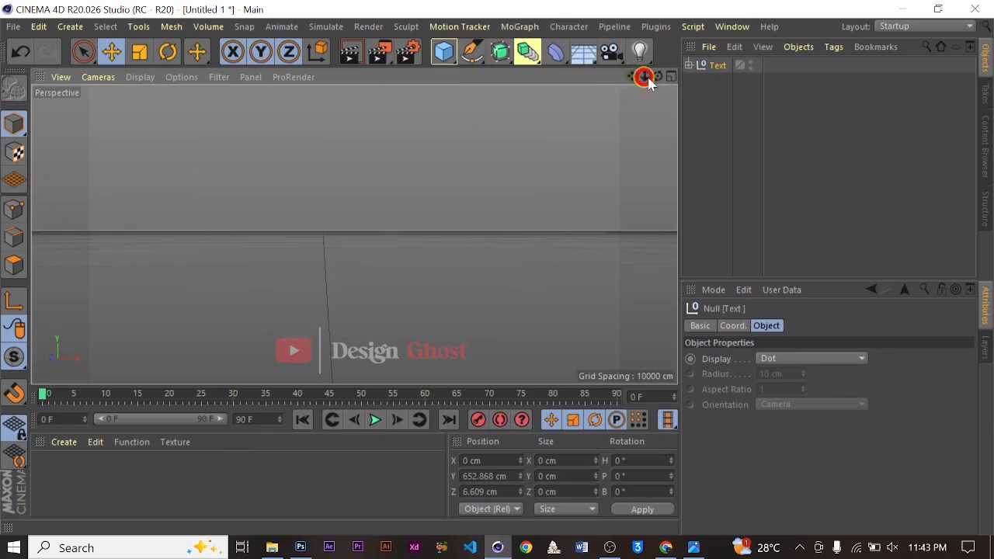
{"action": "left_click_drag", "start_coordinate": [657, 76], "coordinate": [496, 266]}
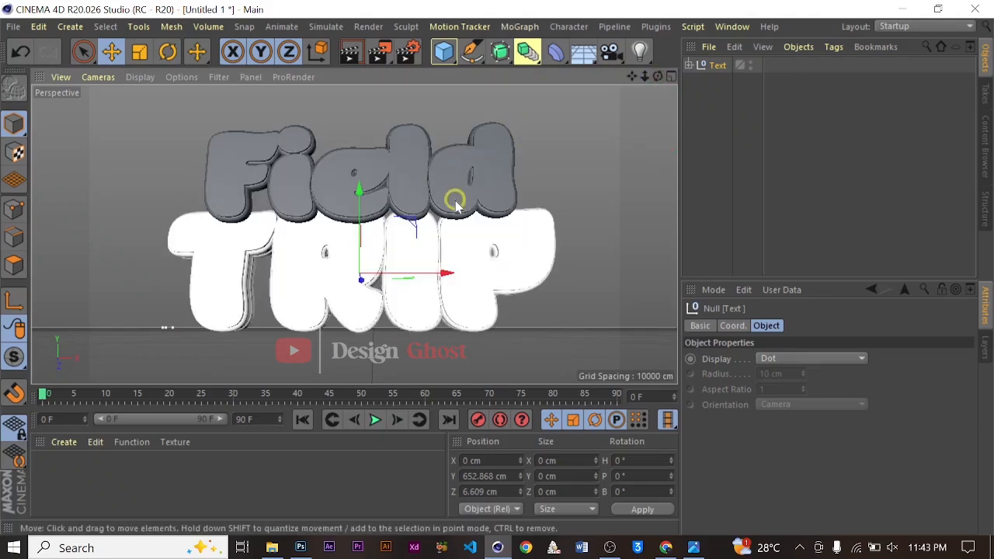
{"action": "left_click_drag", "start_coordinate": [496, 267], "coordinate": [496, 268]}
{"action": "left_click", "coordinate": [657, 76]}
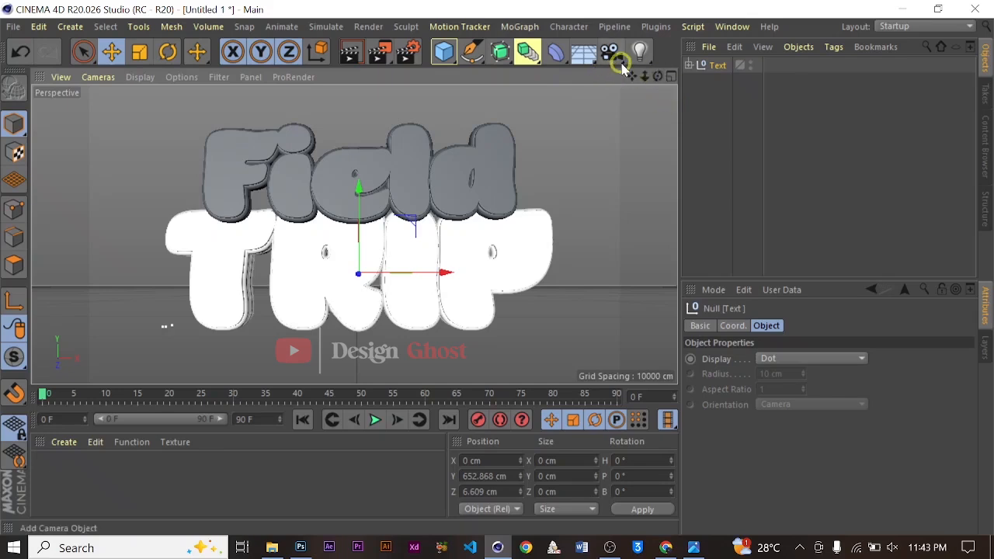
{"action": "left_click_drag", "start_coordinate": [610, 53], "coordinate": [687, 73]}
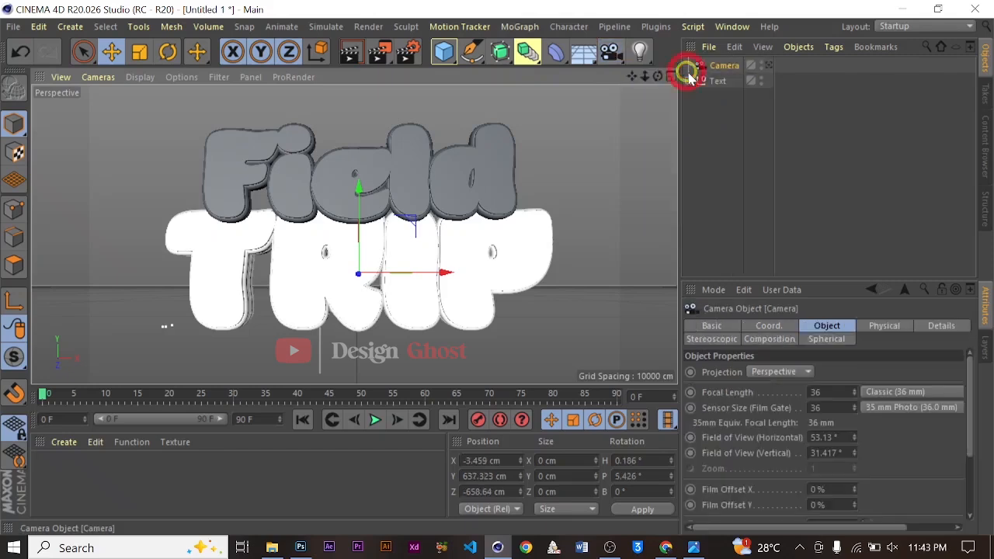
{"action": "left_click", "coordinate": [767, 66]}
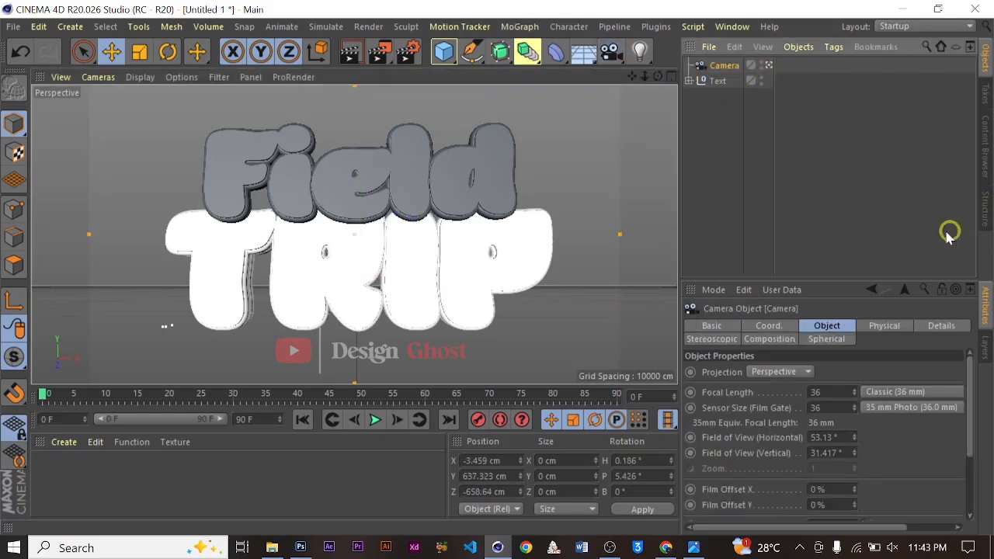
Add a Protection tag to the camera to lock its position
{"action": "left_click", "coordinate": [834, 47]}
{"action": "mouse_move", "coordinate": [877, 70]}
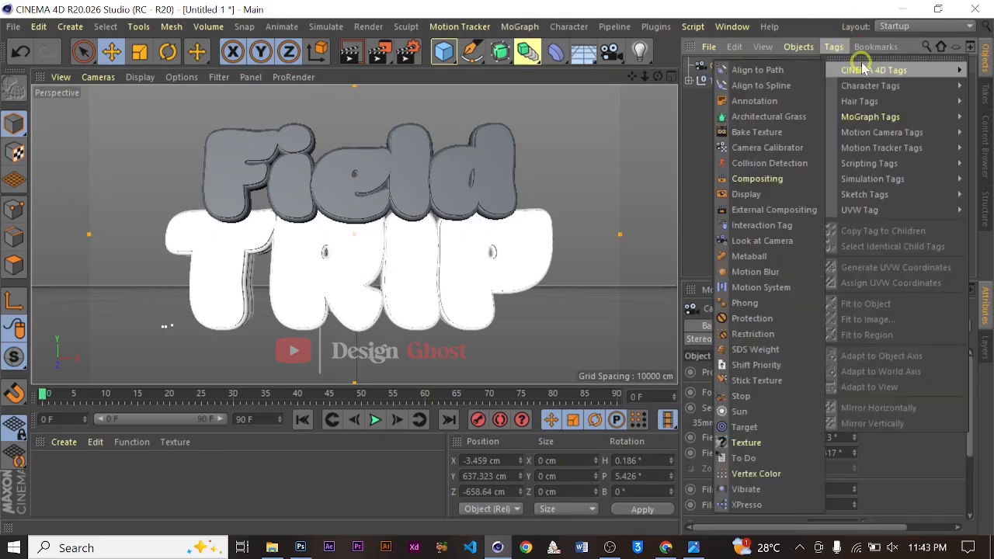
{"action": "left_click", "coordinate": [728, 315]}
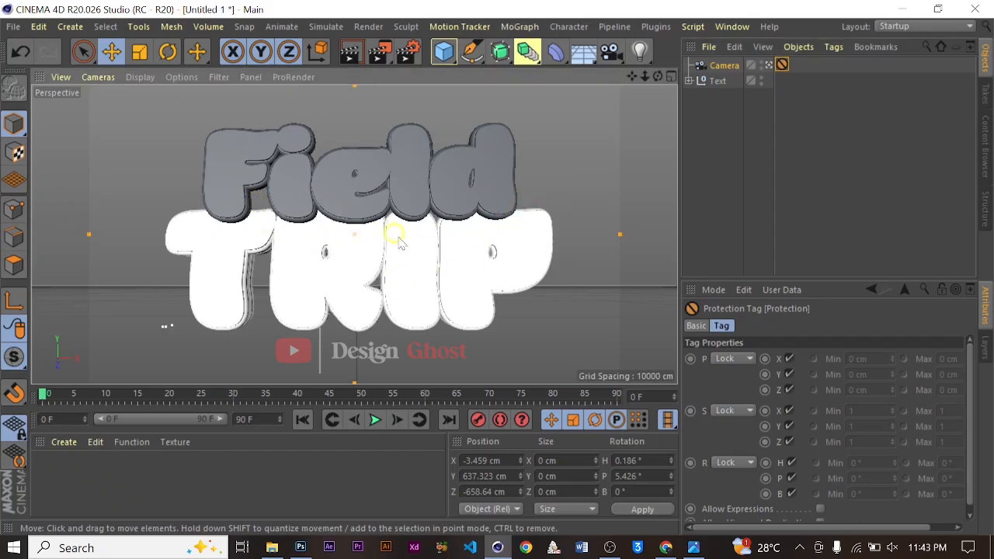
{"action": "left_click", "coordinate": [457, 266]}
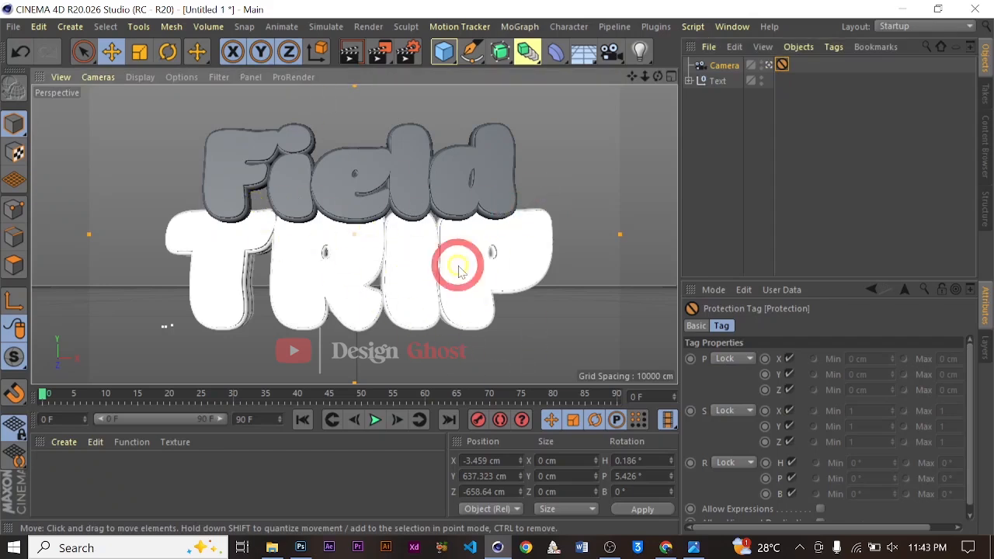
{"action": "left_click", "coordinate": [736, 119]}
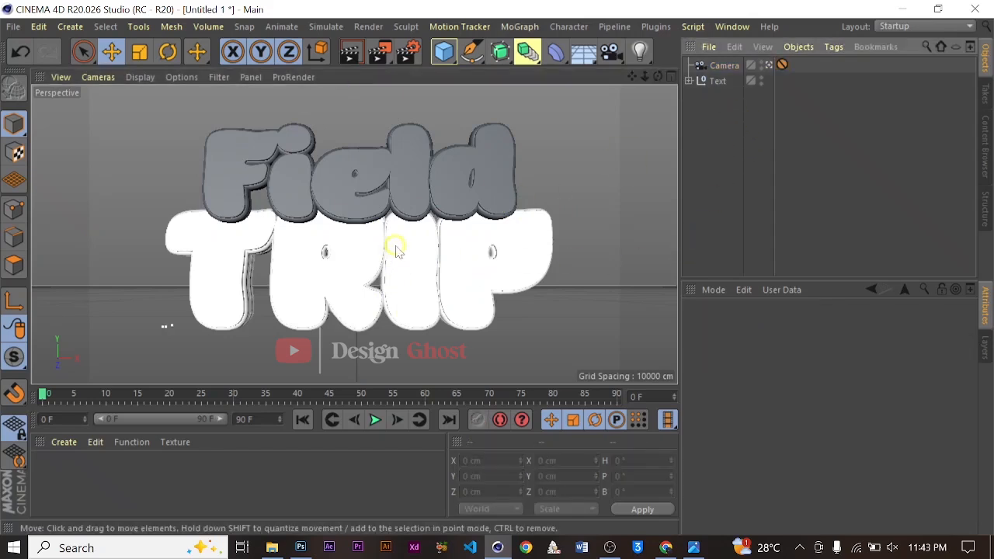
Try raising one Extrude object's Z movement depth to 14 cm, then undo it
{"action": "left_click", "coordinate": [767, 66]}
{"action": "left_click_drag", "start_coordinate": [427, 246], "coordinate": [324, 221], "text": "alt"}
{"action": "left_click", "coordinate": [313, 210]}
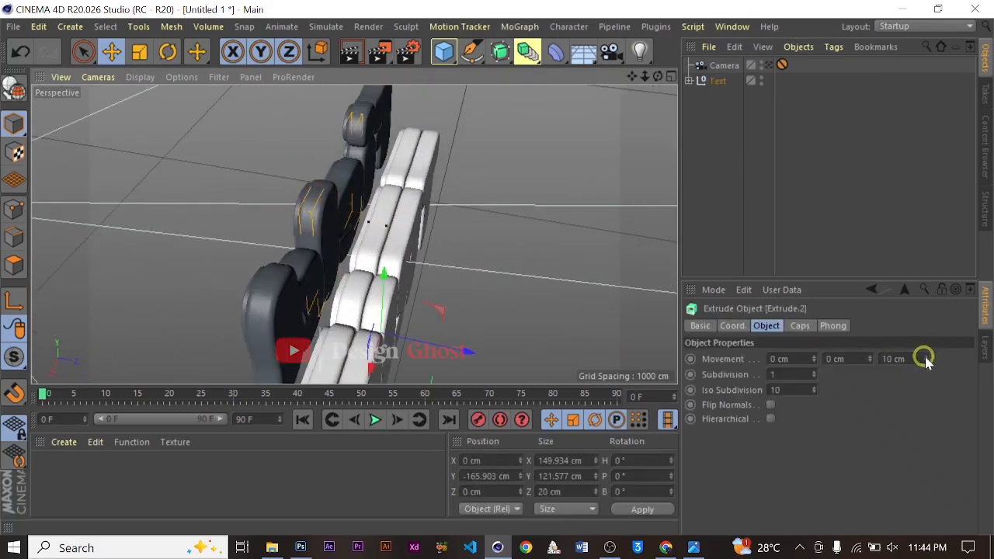
{"action": "left_click_drag", "start_coordinate": [925, 359], "coordinate": [929, 358]}
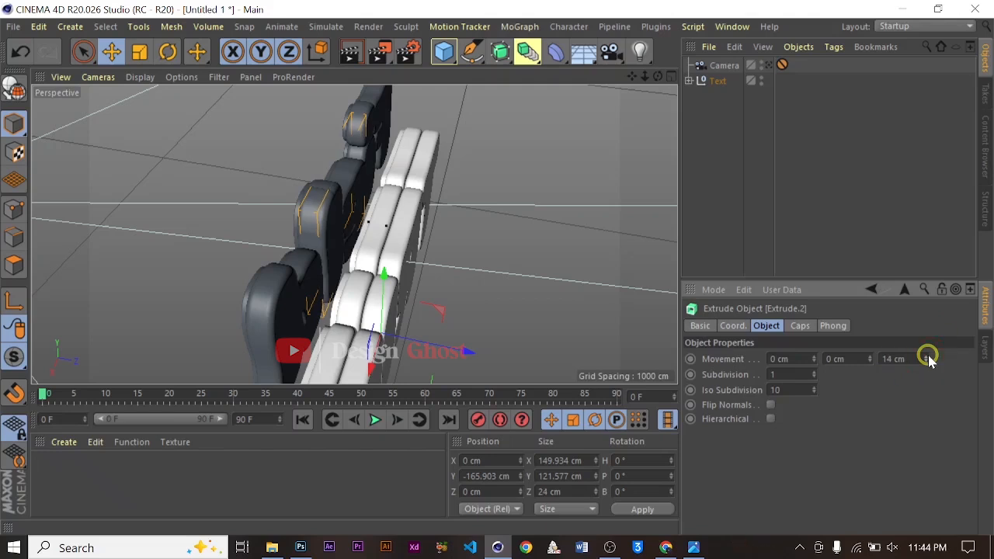
{"action": "key", "text": "ctrl+z"}
Select all four Extrude objects inside the Field null and set their Z movement to 15 cm
{"action": "left_click", "coordinate": [698, 81]}
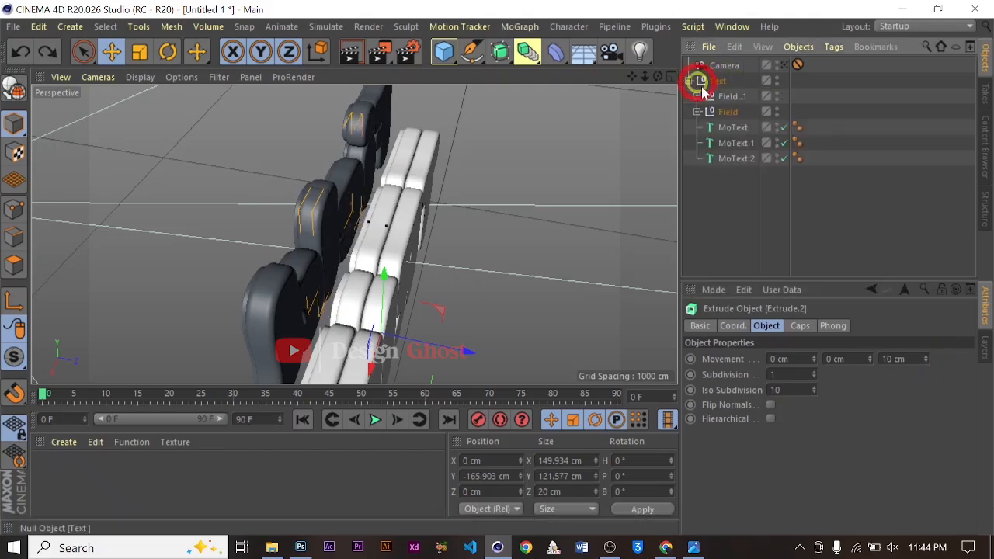
{"action": "left_click", "coordinate": [697, 112]}
{"action": "left_click", "coordinate": [736, 129]}
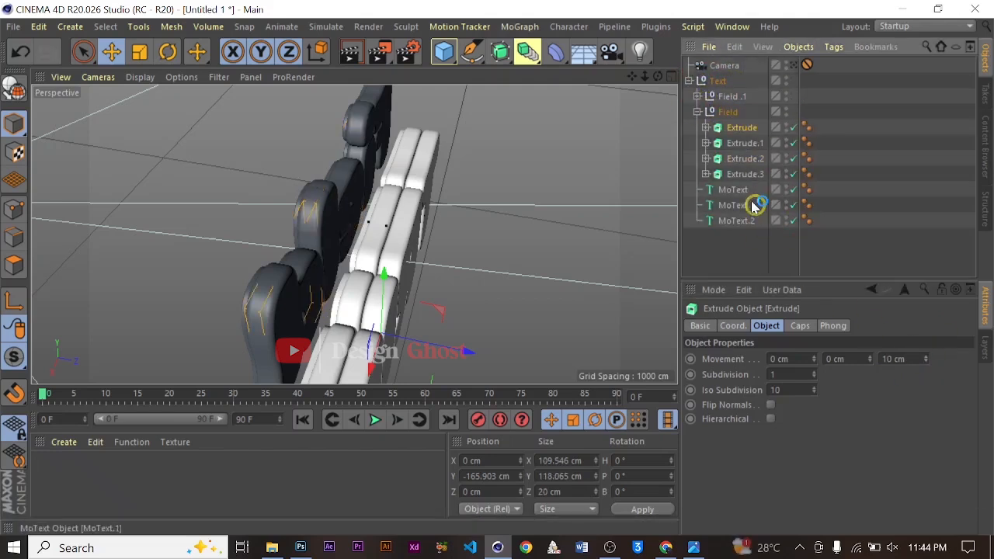
{"action": "left_click", "coordinate": [746, 176], "text": "shift"}
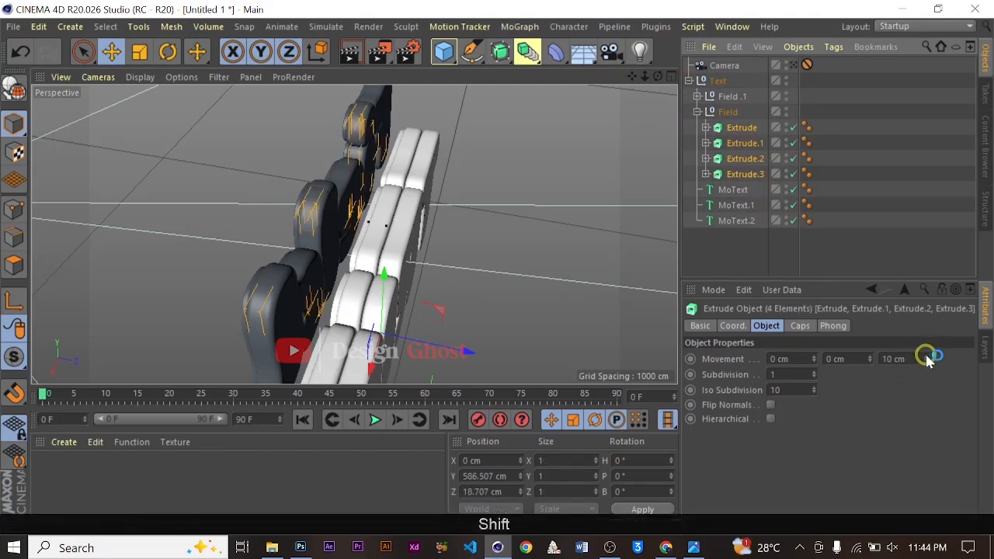
{"action": "left_click_drag", "start_coordinate": [925, 361], "coordinate": [925, 362]}
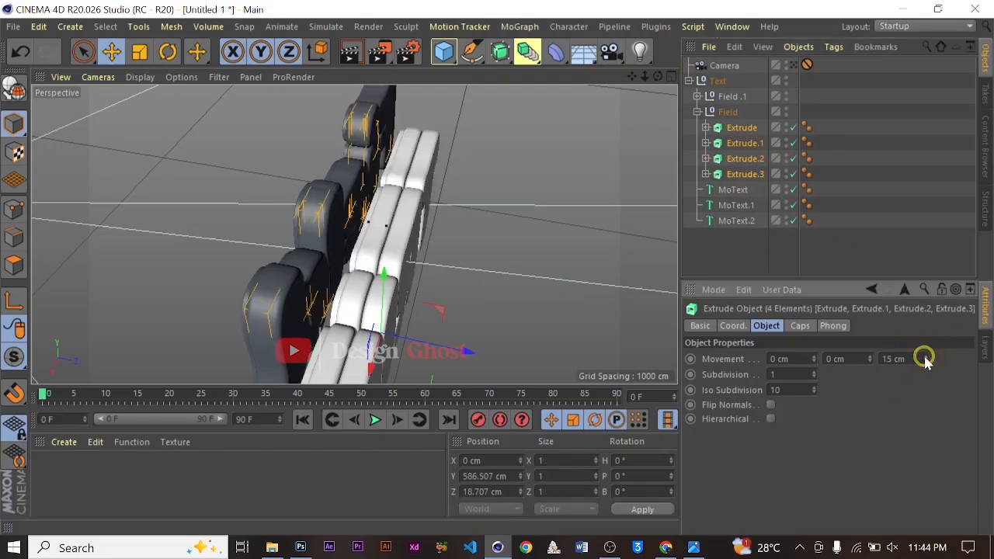
Collapse the Text group hierarchy, select it, and switch back to the camera view
{"action": "left_click_drag", "start_coordinate": [404, 256], "coordinate": [670, 158], "text": "alt"}
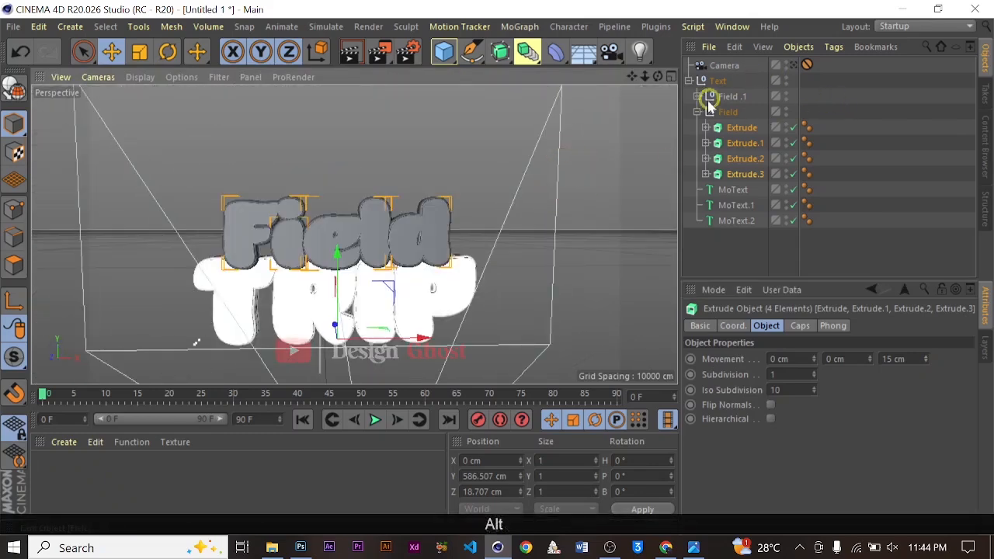
{"action": "left_click", "coordinate": [696, 111]}
{"action": "left_click", "coordinate": [689, 81]}
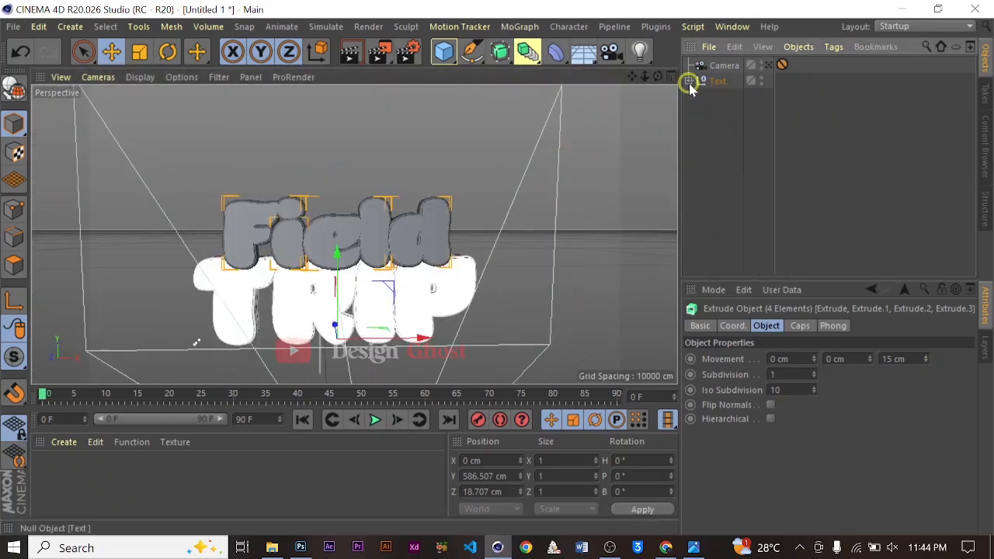
{"action": "left_click", "coordinate": [717, 80]}
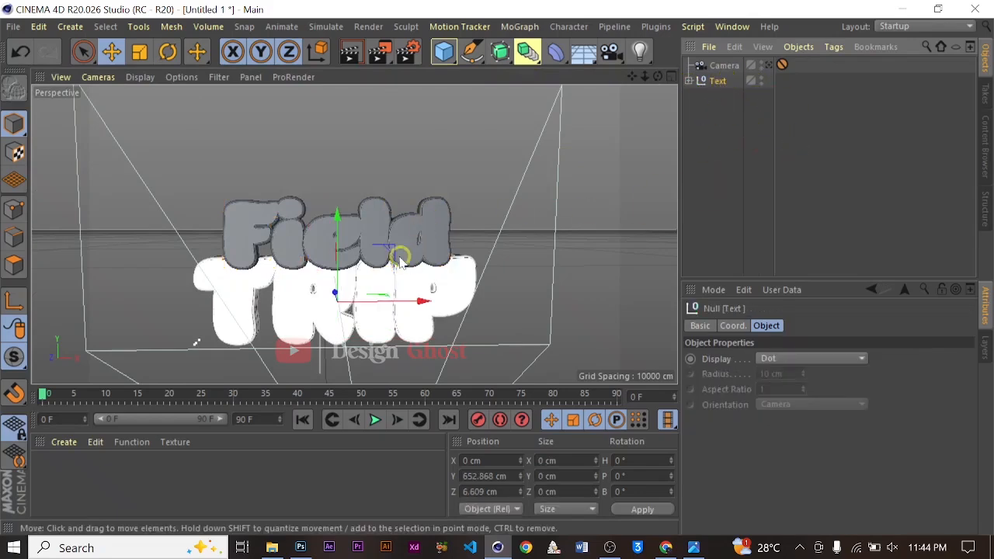
{"action": "left_click_drag", "start_coordinate": [631, 76], "coordinate": [489, 267]}
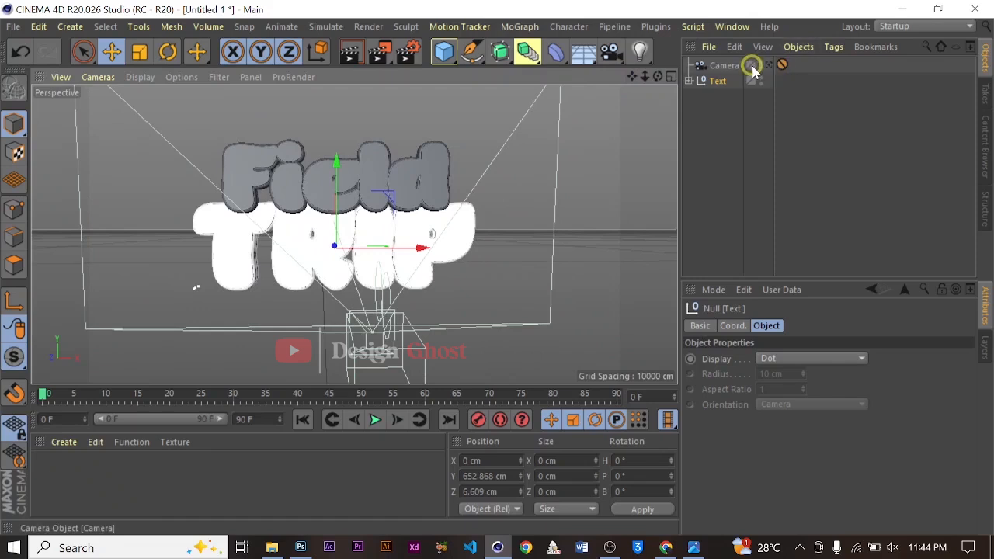
{"action": "left_click", "coordinate": [762, 65]}
{"action": "left_click", "coordinate": [762, 66]}
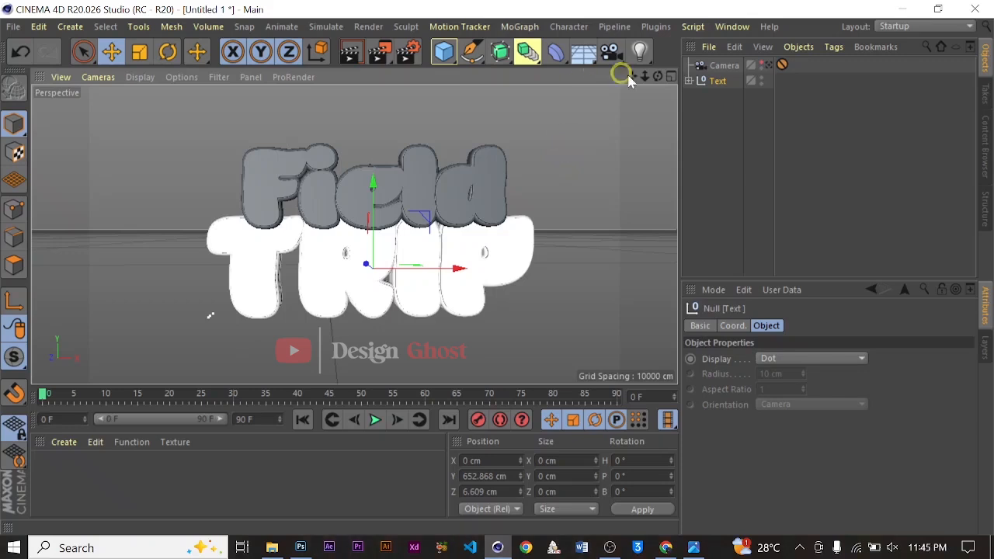
Add a Wrap deformer inside the Text group and set its tension to 24%
{"action": "left_click", "coordinate": [564, 59]}
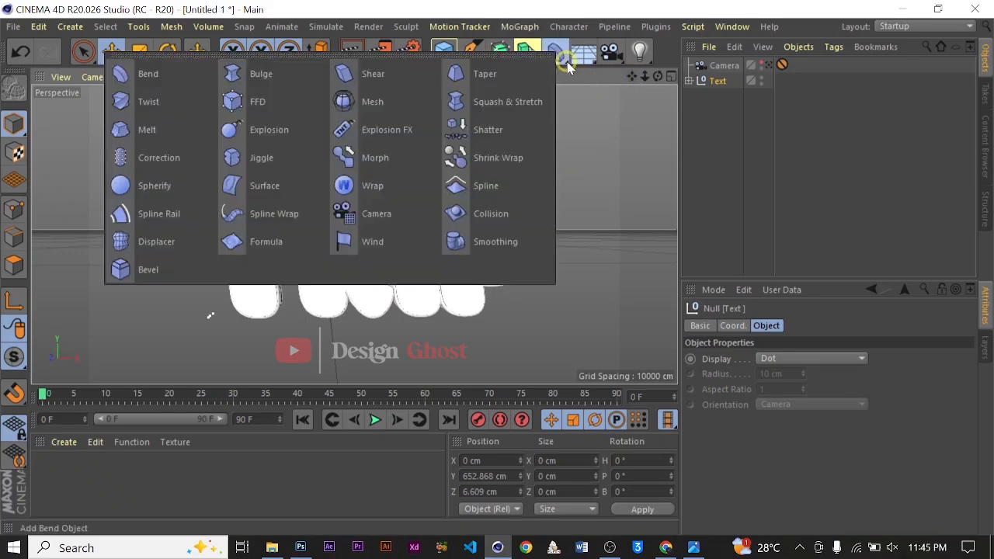
{"action": "left_click", "coordinate": [374, 184], "text": "shift"}
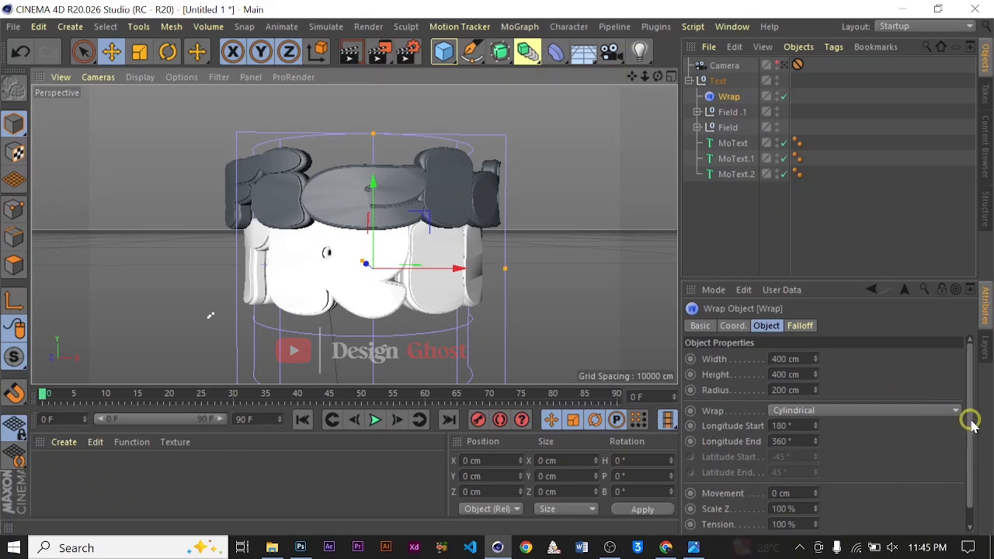
{"action": "left_click_drag", "start_coordinate": [969, 423], "coordinate": [953, 478]}
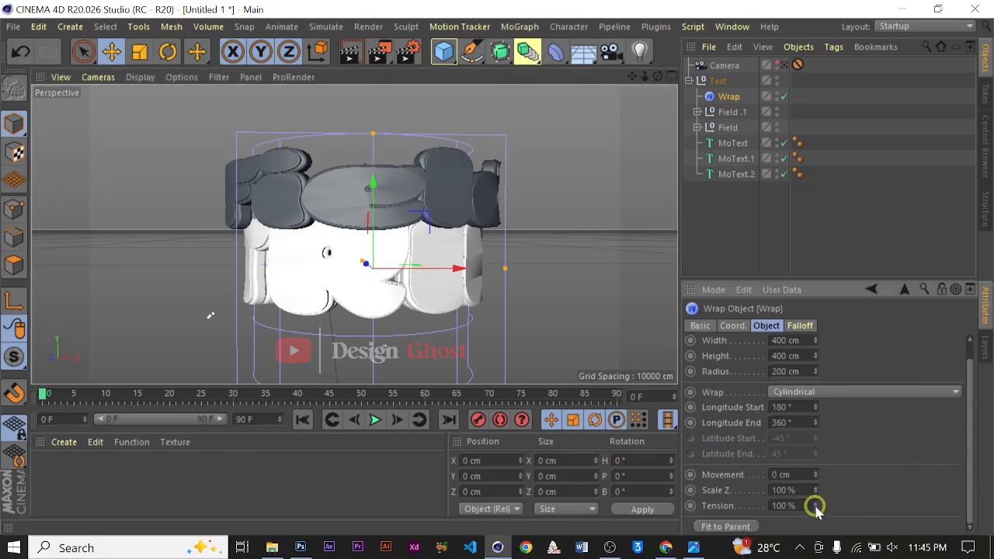
{"action": "left_click_drag", "start_coordinate": [815, 507], "coordinate": [815, 506]}
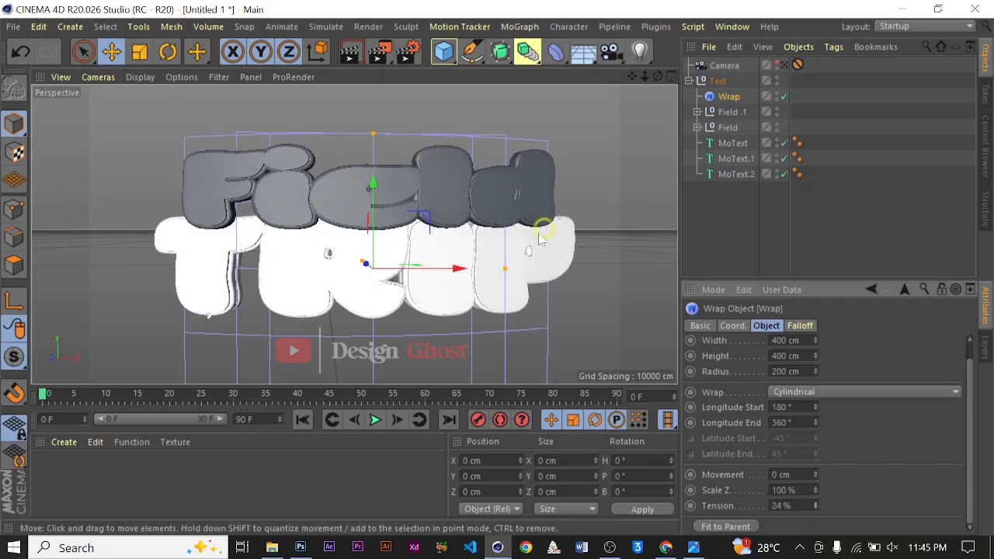
Widen the Wrap deformer to about 548 cm, set its movement to 34 cm, and collapse the Text group
{"action": "left_click_drag", "start_coordinate": [505, 268], "coordinate": [547, 248]}
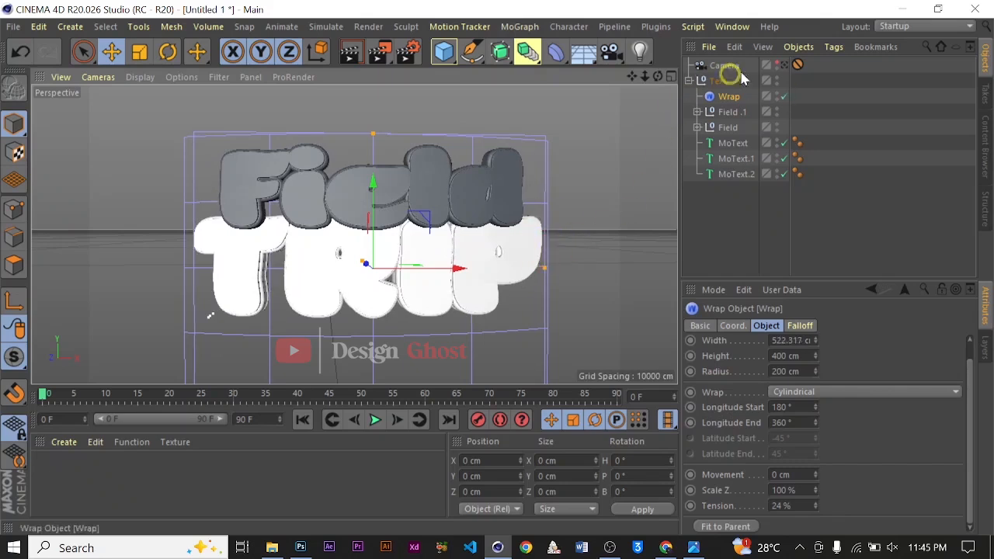
{"action": "left_click", "coordinate": [785, 68]}
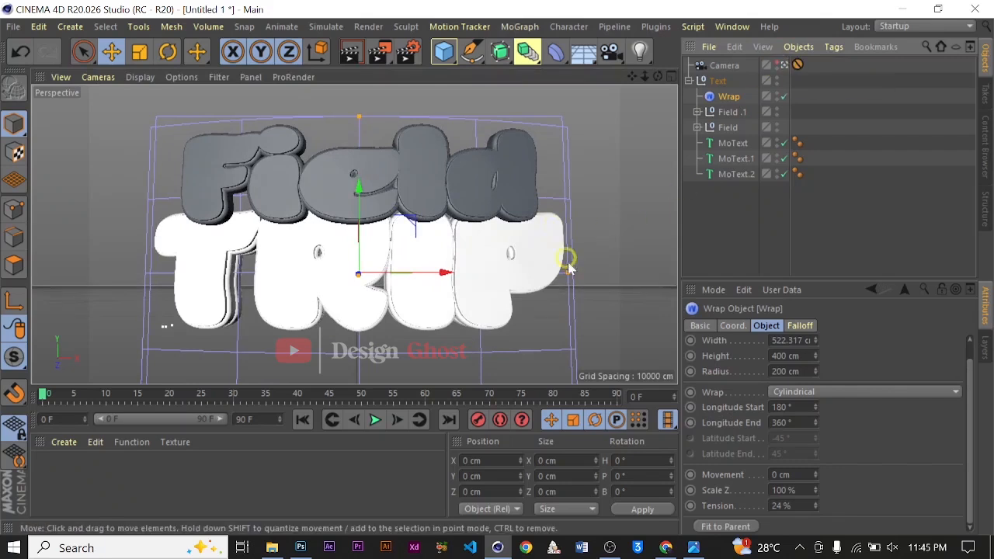
{"action": "left_click_drag", "start_coordinate": [568, 273], "coordinate": [567, 273]}
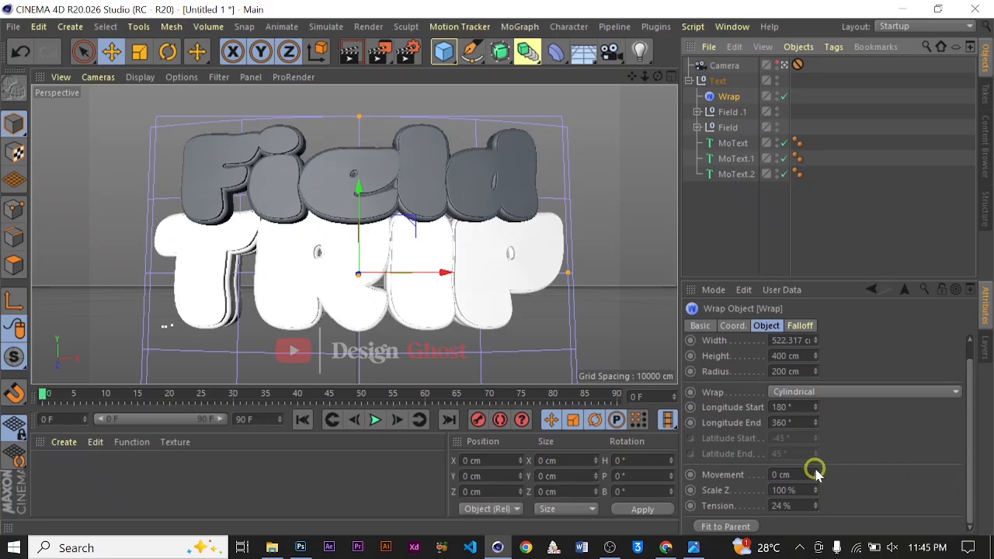
{"action": "left_click_drag", "start_coordinate": [815, 474], "coordinate": [813, 472]}
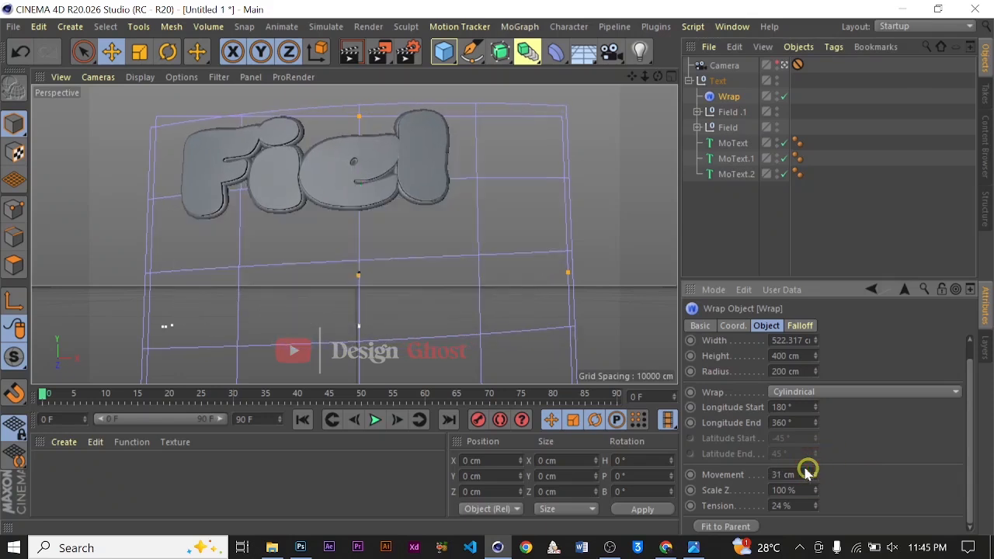
{"action": "left_click_drag", "start_coordinate": [567, 271], "coordinate": [579, 270]}
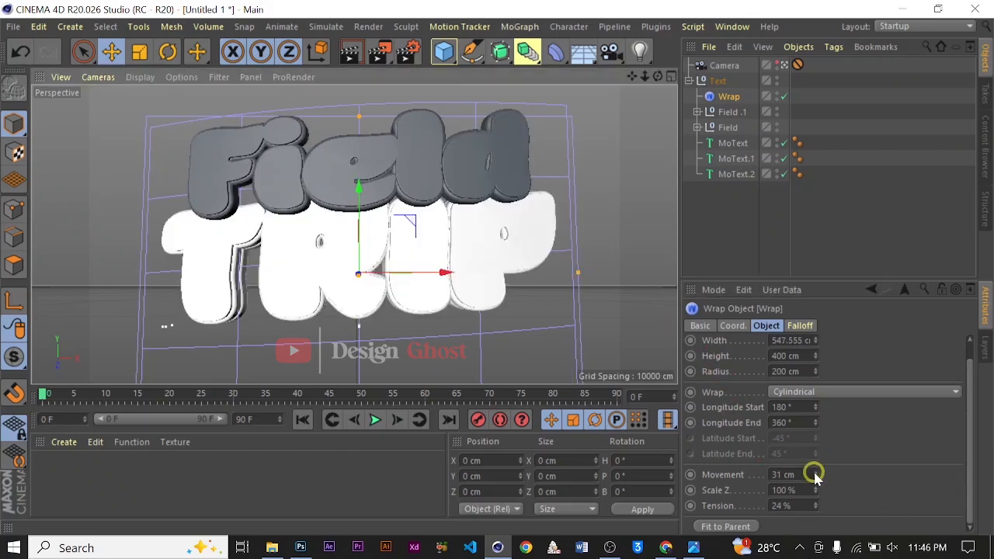
{"action": "left_click_drag", "start_coordinate": [816, 474], "coordinate": [816, 474]}
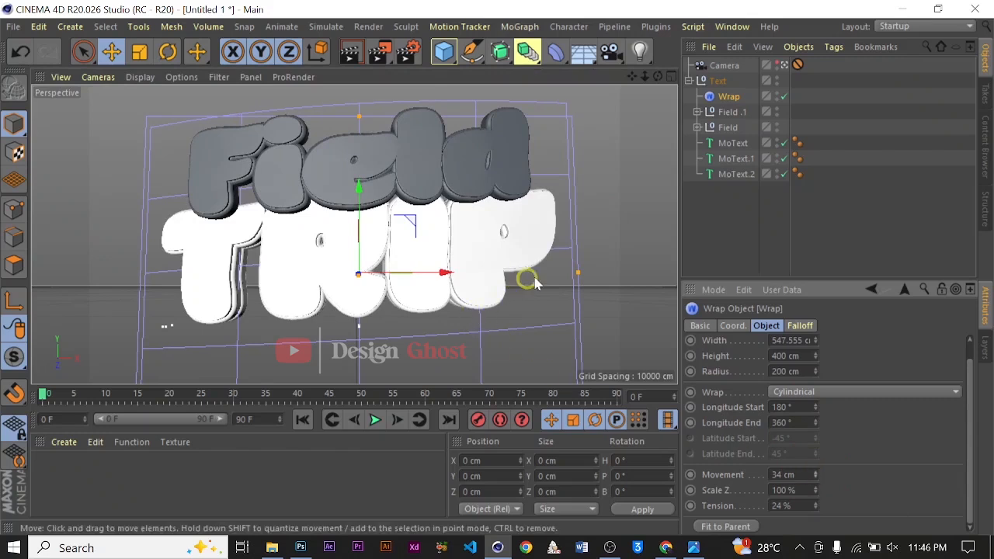
{"action": "left_click", "coordinate": [701, 80]}
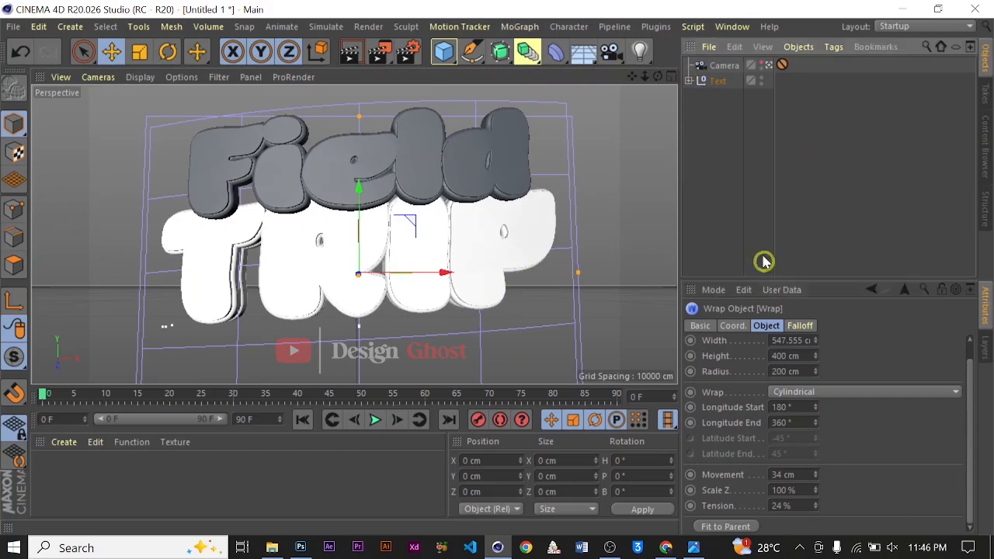
{"action": "left_click", "coordinate": [582, 238]}
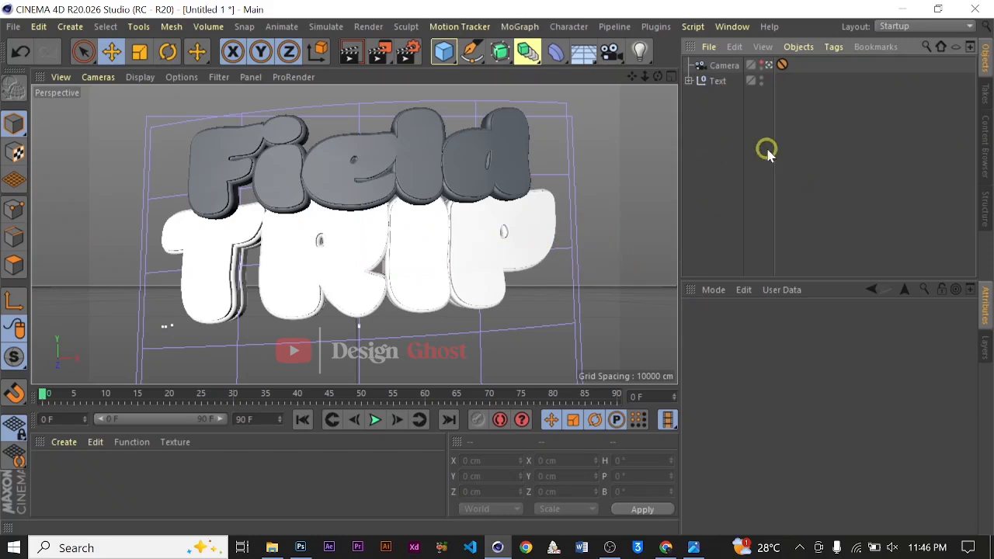
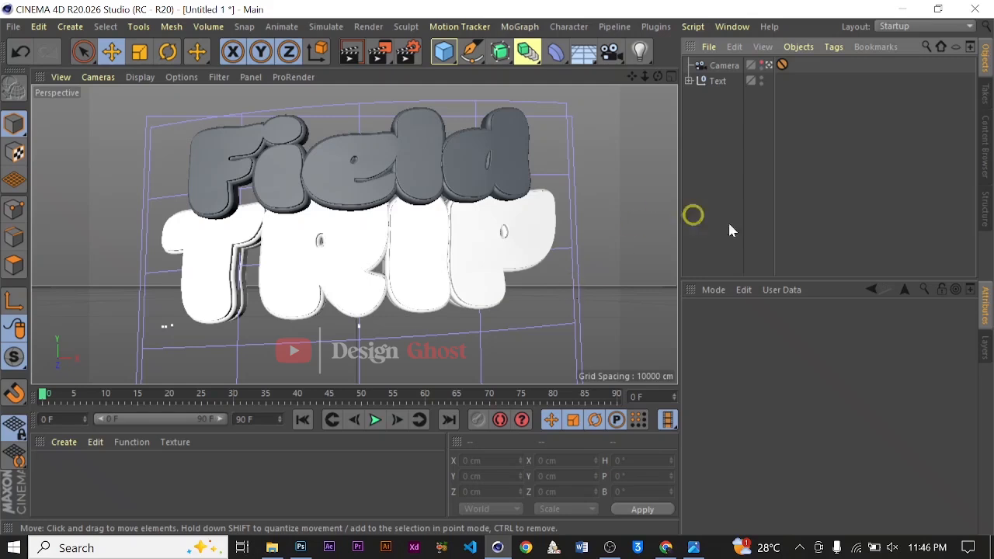
Open the MercyMat material library file from the Cinema 4d studio lights & Materials folder
{"action": "left_click", "coordinate": [12, 27]}
{"action": "left_click", "coordinate": [39, 80]}
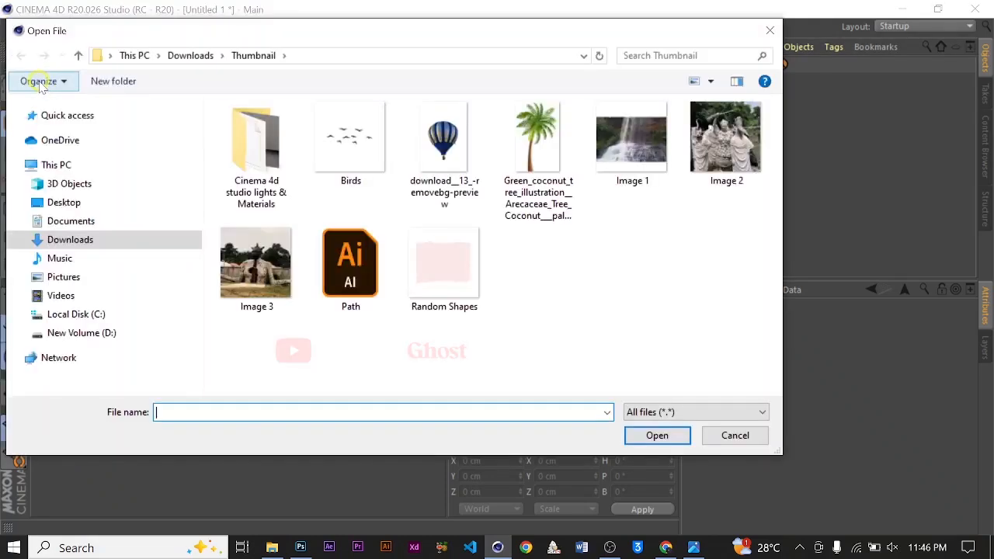
{"action": "double_click", "coordinate": [263, 167]}
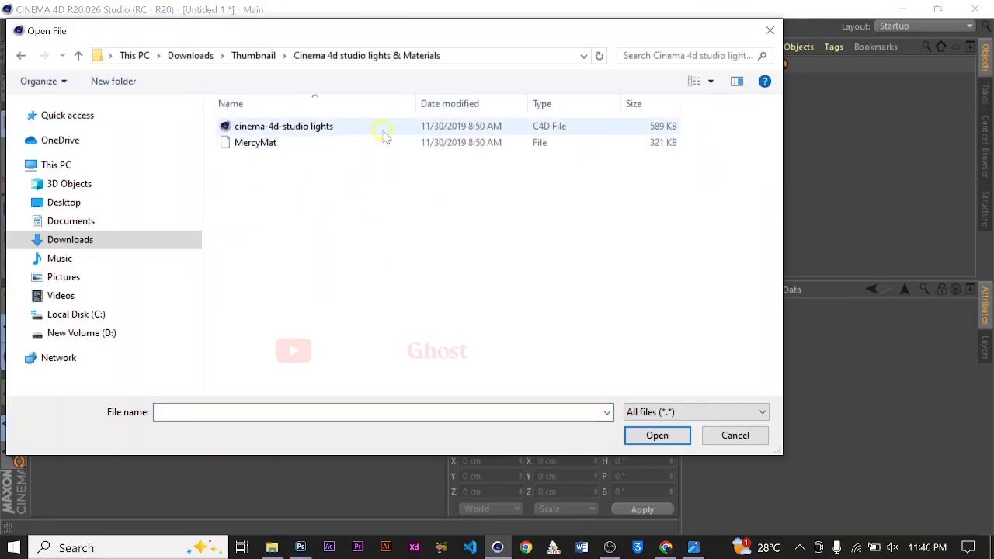
{"action": "left_click", "coordinate": [289, 143]}
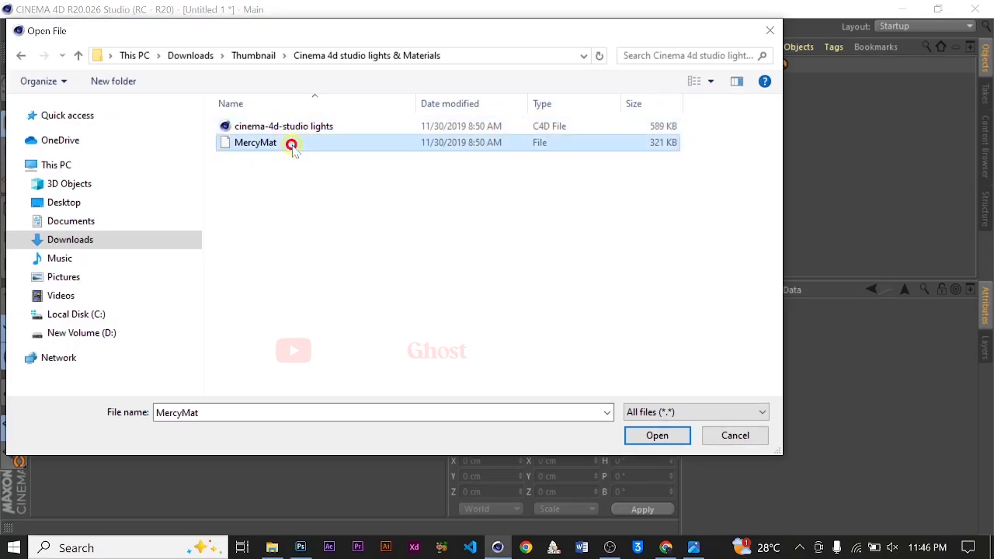
{"action": "left_click", "coordinate": [656, 440]}
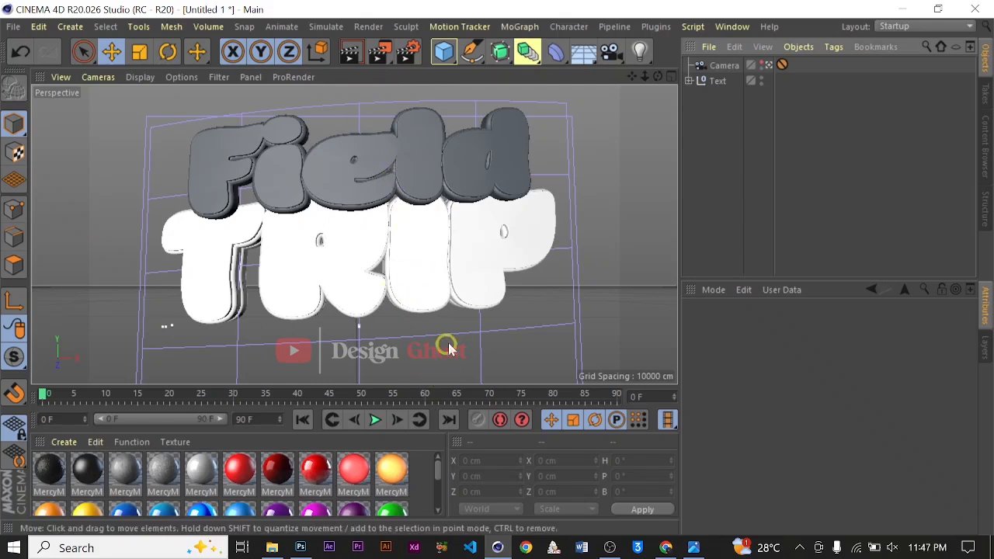
Delete the camera's Protection tag and orbit the camera to reframe the text from a lower angle
{"action": "left_click", "coordinate": [780, 65]}
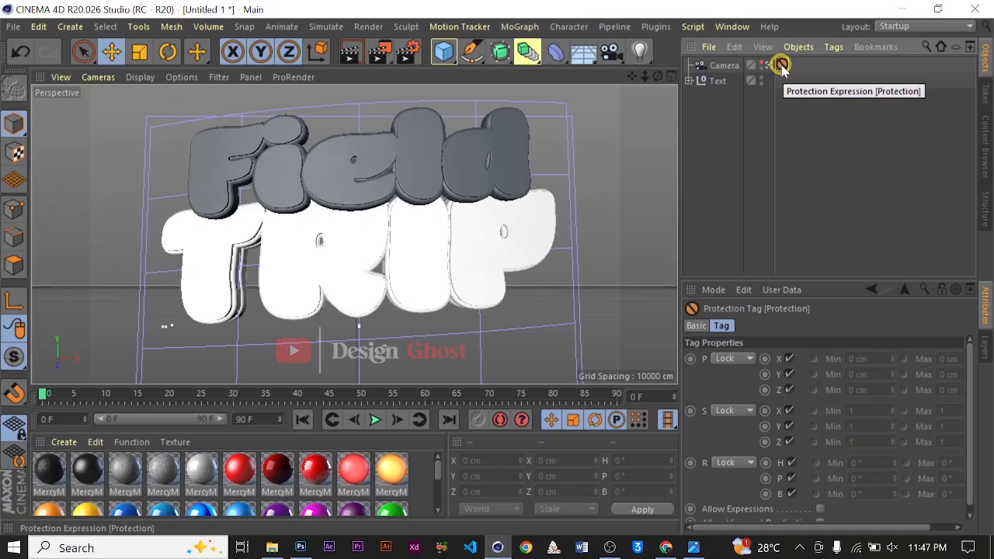
{"action": "key", "text": "Delete"}
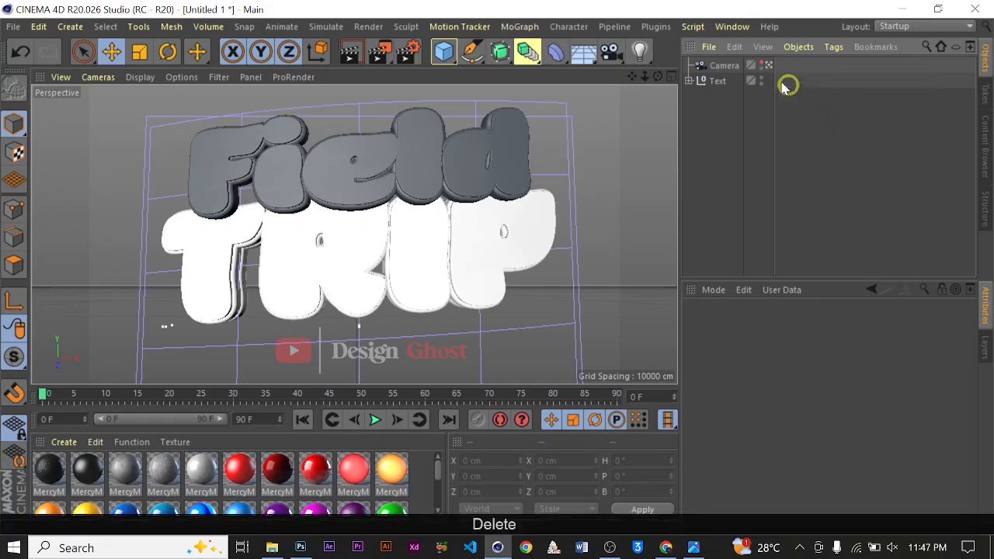
{"action": "left_click", "coordinate": [723, 65]}
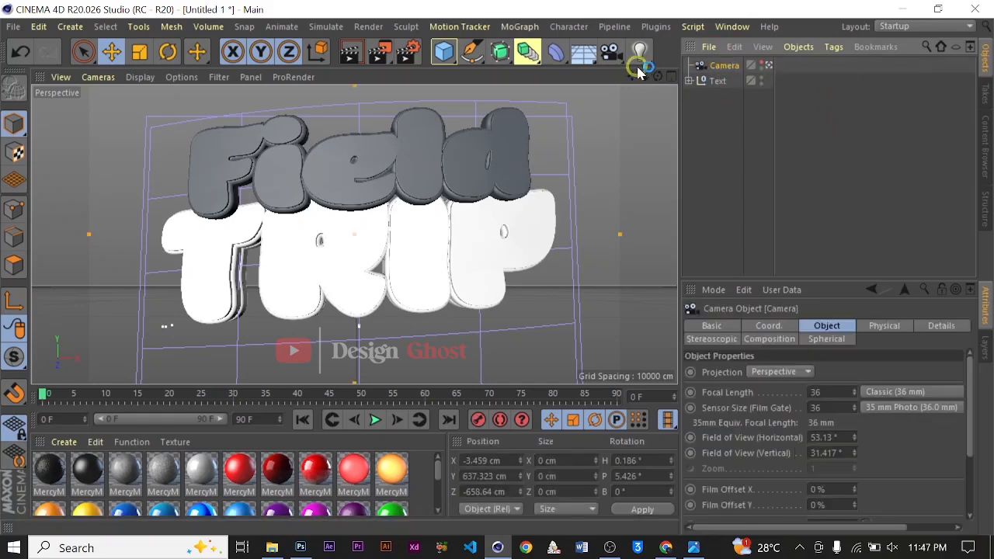
{"action": "left_click_drag", "start_coordinate": [646, 71], "coordinate": [498, 265]}
{"action": "left_click", "coordinate": [734, 118]}
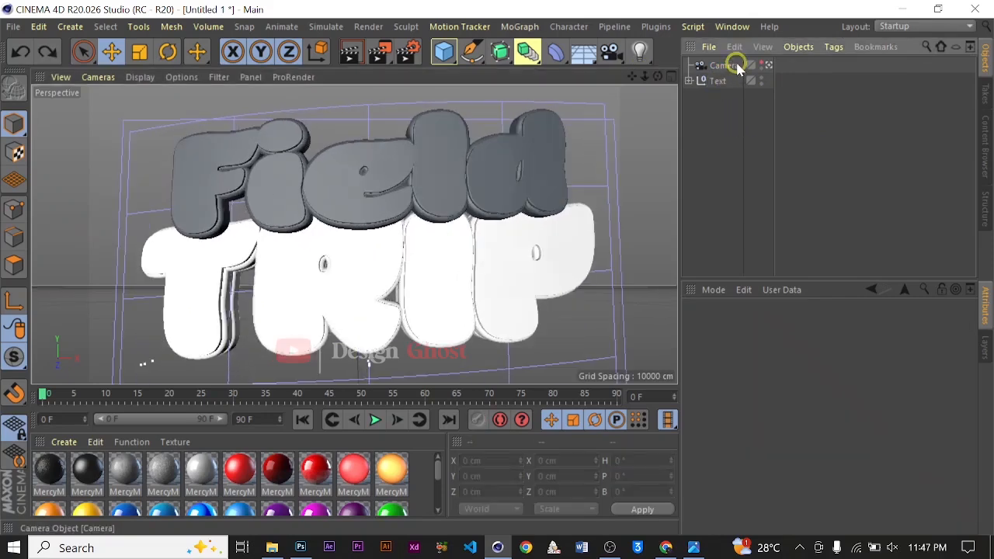
{"action": "left_click", "coordinate": [733, 64]}
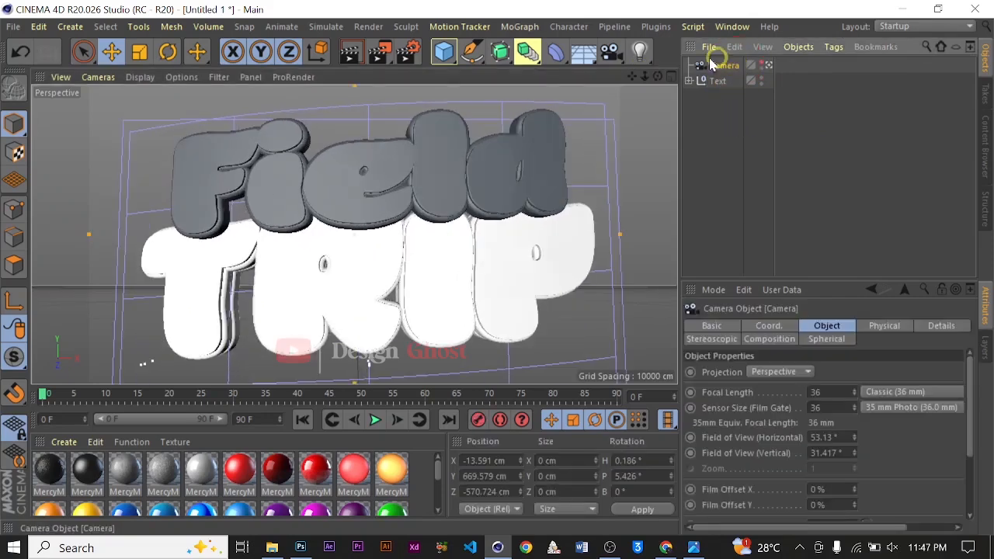
{"action": "left_click_drag", "start_coordinate": [641, 75], "coordinate": [496, 266]}
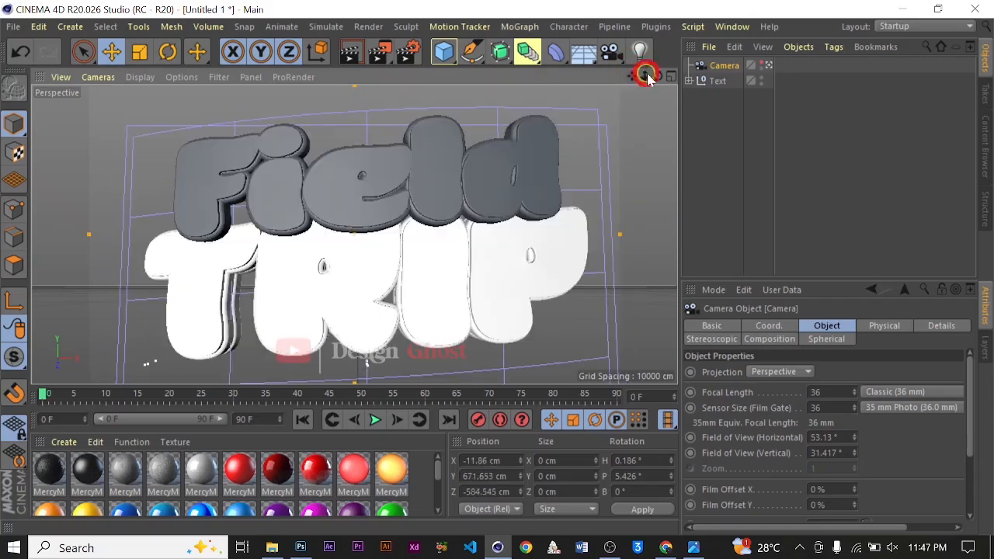
{"action": "left_click_drag", "start_coordinate": [658, 76], "coordinate": [497, 267]}
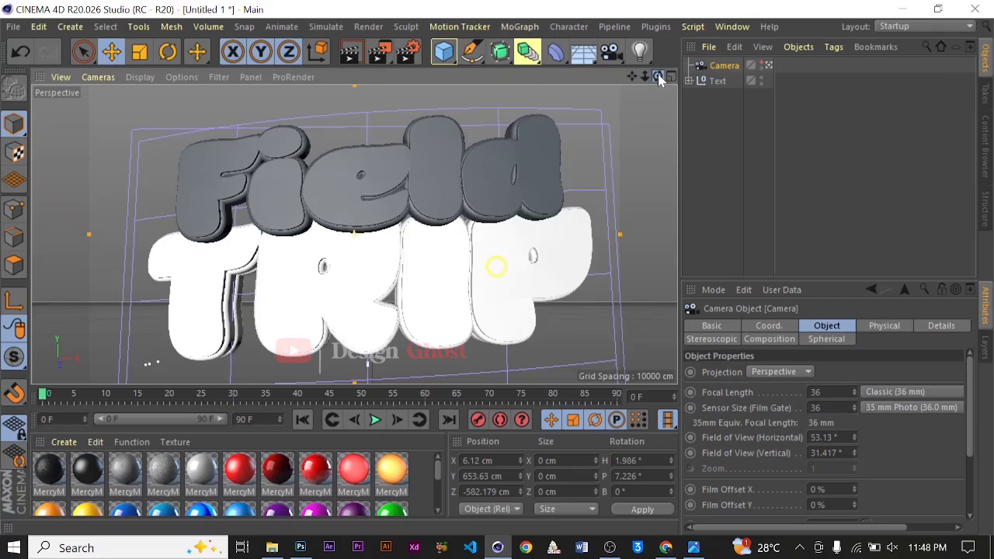
Add a new Protection tag to the camera to lock its position
{"action": "left_click", "coordinate": [832, 48]}
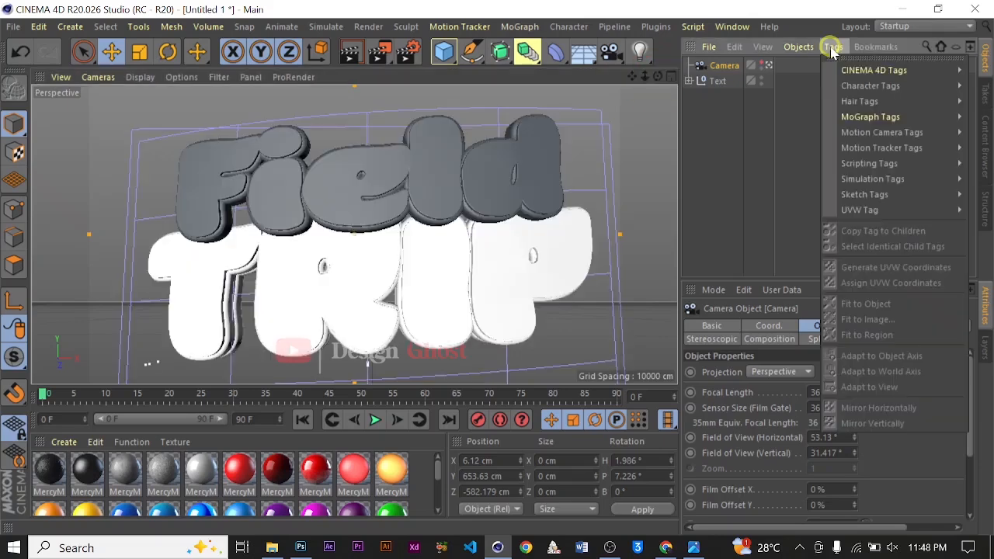
{"action": "left_click", "coordinate": [917, 70]}
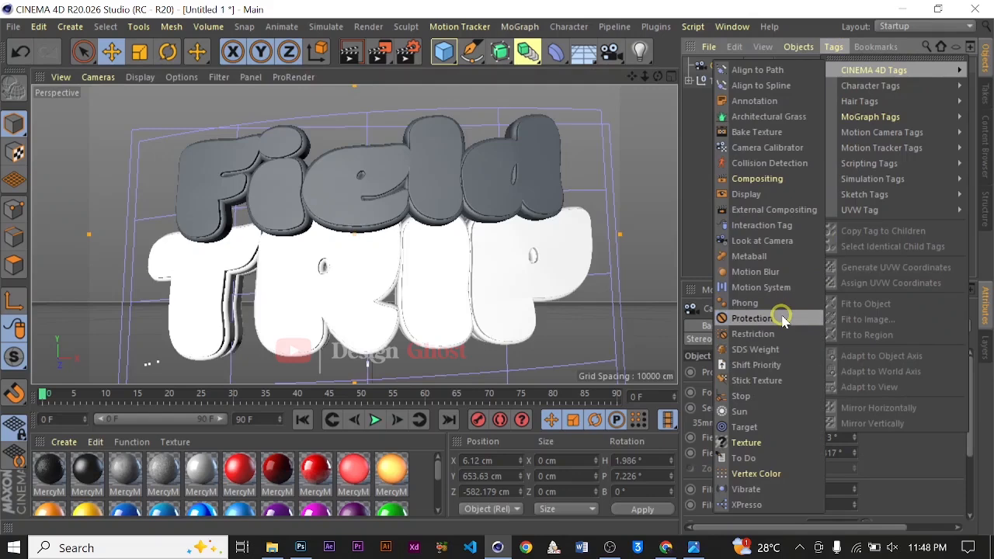
{"action": "left_click", "coordinate": [780, 318]}
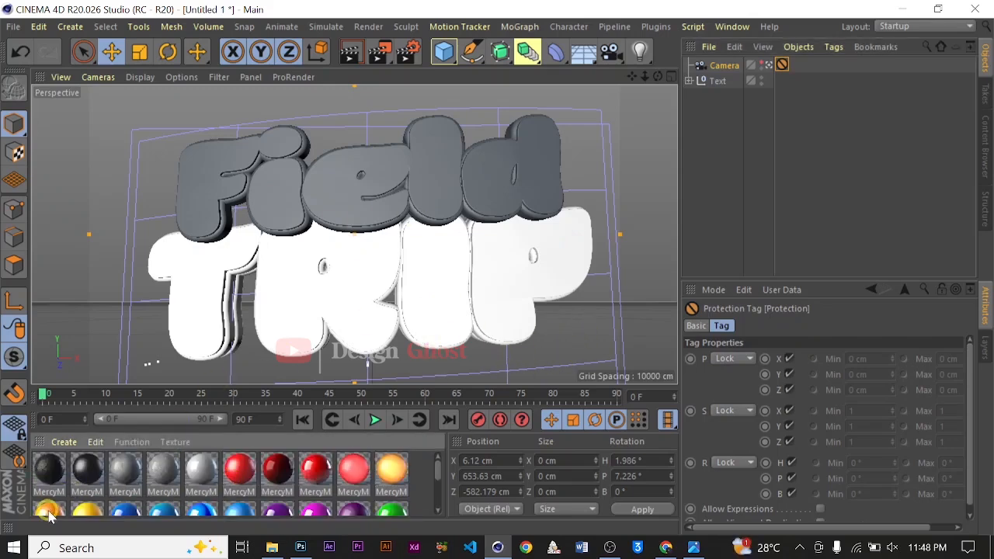
Apply the orange material to the outline layers of the Field lettering
{"action": "left_click_drag", "start_coordinate": [48, 516], "coordinate": [230, 218]}
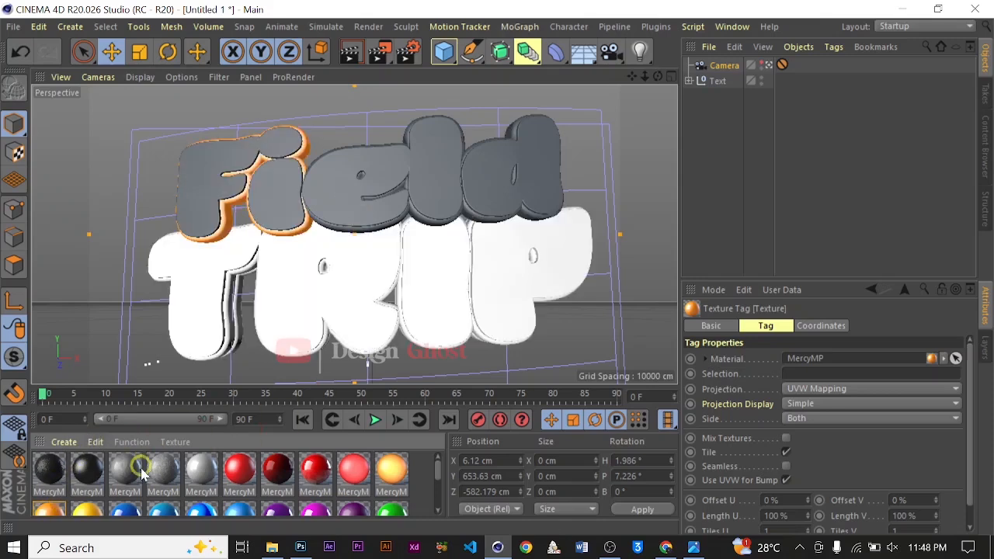
{"action": "left_click_drag", "start_coordinate": [50, 518], "coordinate": [338, 268]}
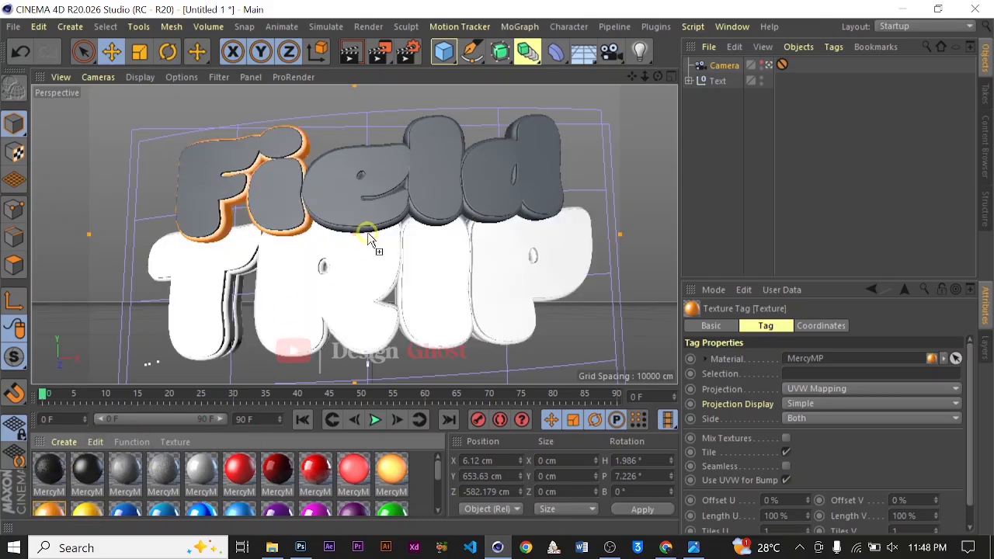
{"action": "left_click_drag", "start_coordinate": [369, 229], "coordinate": [369, 229]}
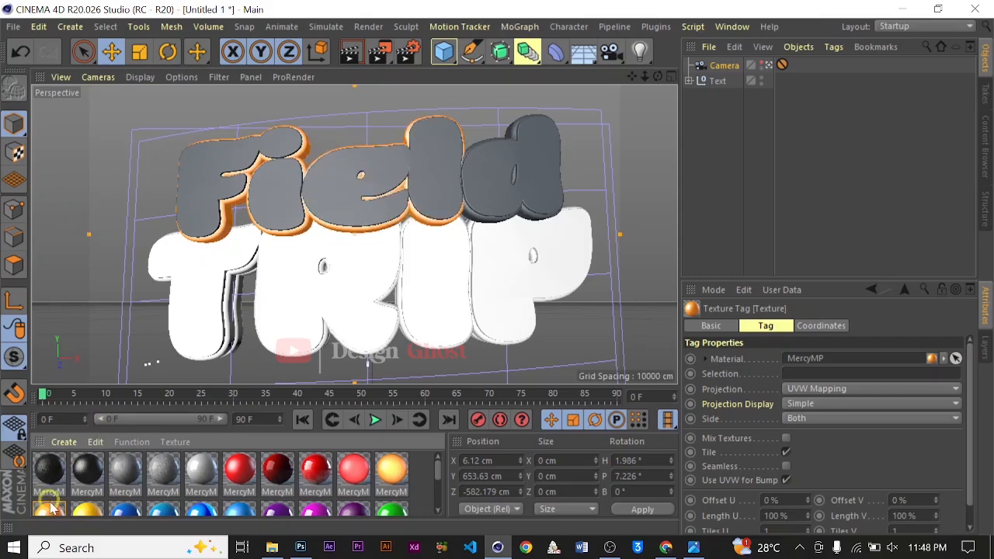
{"action": "left_click_drag", "start_coordinate": [50, 518], "coordinate": [650, 309]}
{"action": "left_click_drag", "start_coordinate": [484, 225], "coordinate": [539, 210]}
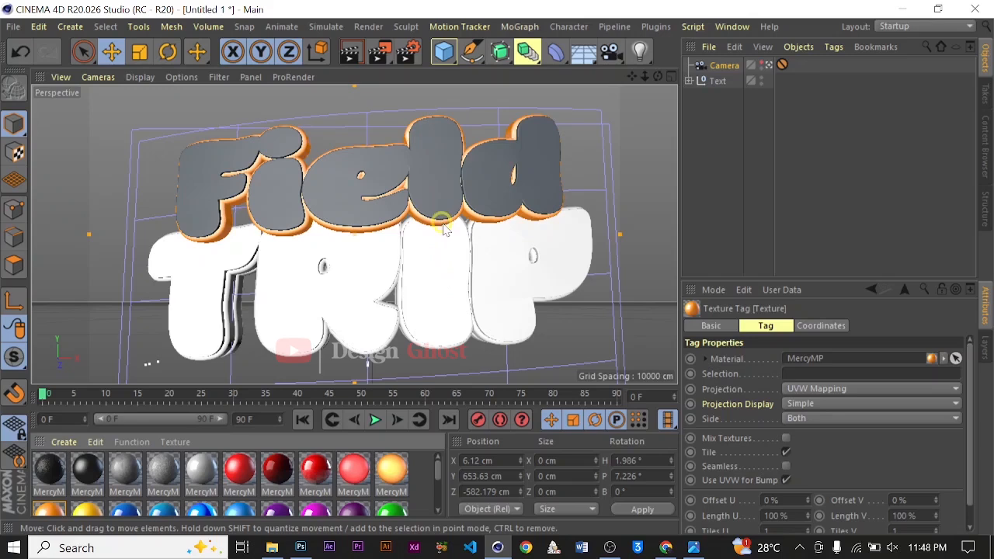
Apply the white MercyMP material to the front faces of the Field letters
{"action": "double_click", "coordinate": [202, 470]}
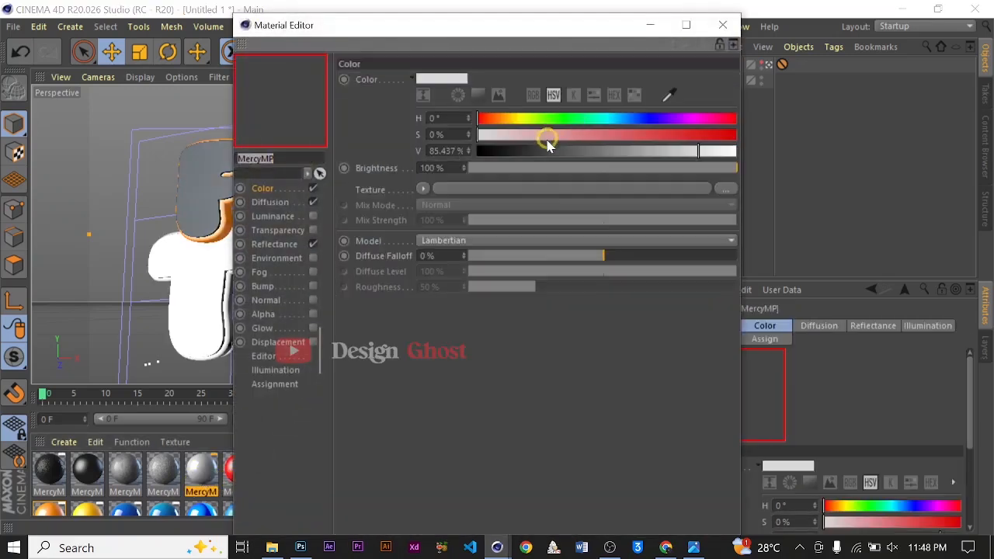
{"action": "left_click", "coordinate": [722, 25]}
{"action": "left_click_drag", "start_coordinate": [217, 464], "coordinate": [225, 182]}
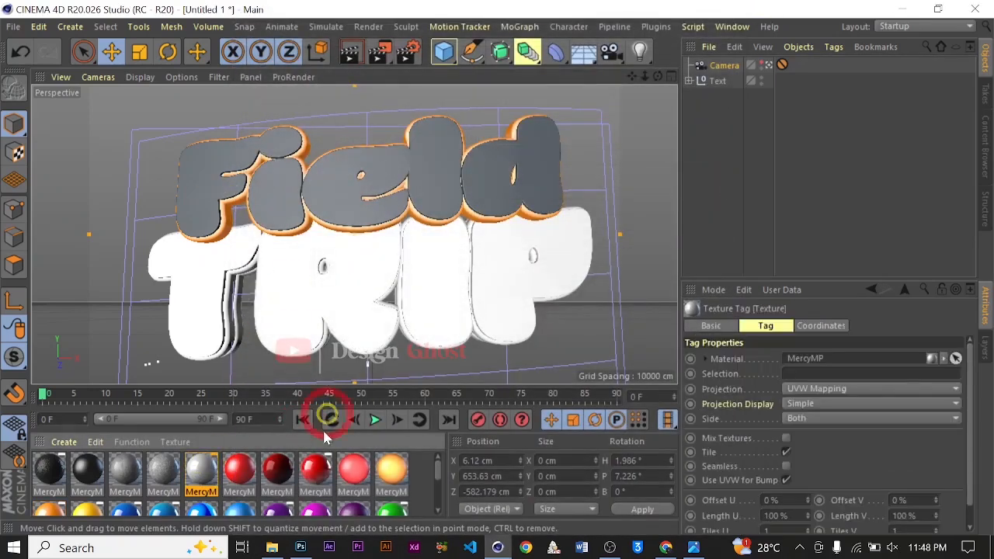
{"action": "left_click_drag", "start_coordinate": [202, 469], "coordinate": [270, 198]}
{"action": "left_click_drag", "start_coordinate": [210, 468], "coordinate": [317, 186]}
{"action": "left_click_drag", "start_coordinate": [202, 470], "coordinate": [475, 167]}
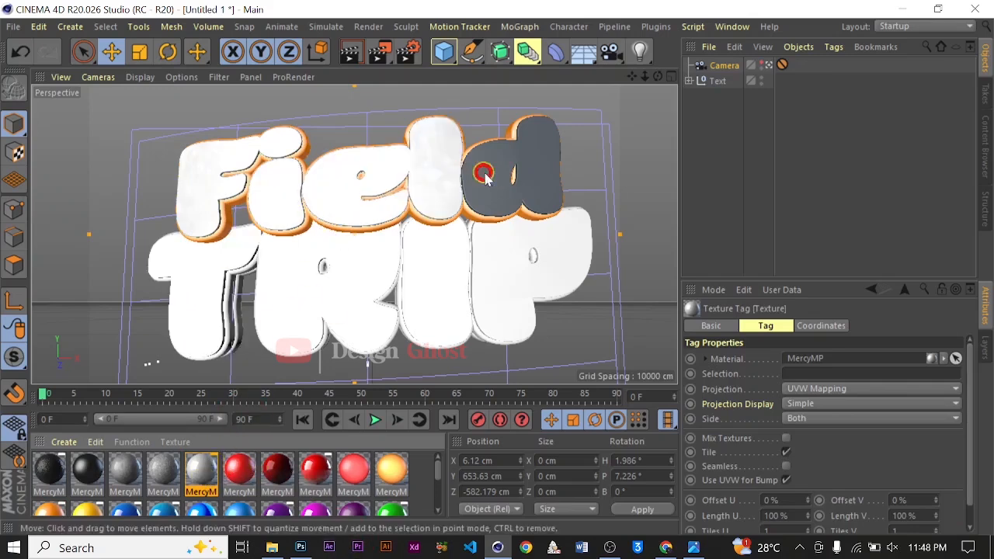
Edit the white material: set its color value to 91% and add a GGX reflectance layer at 63% brightness
{"action": "double_click", "coordinate": [208, 472]}
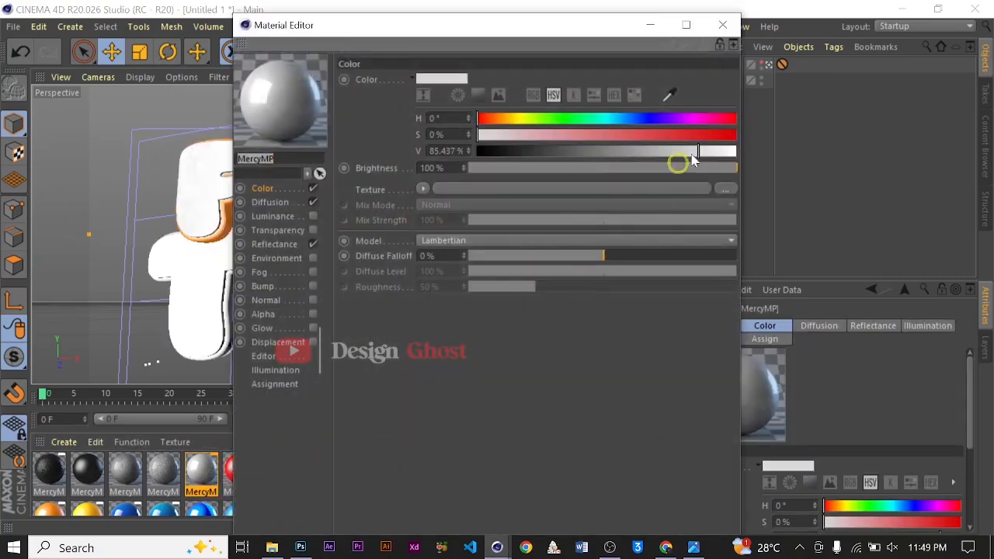
{"action": "left_click_drag", "start_coordinate": [696, 153], "coordinate": [711, 152]}
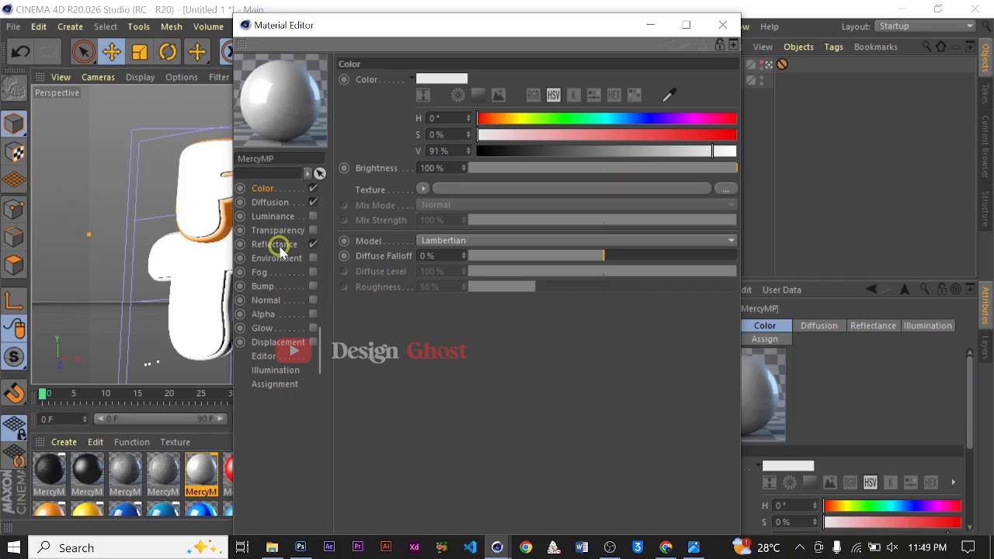
{"action": "left_click", "coordinate": [277, 245]}
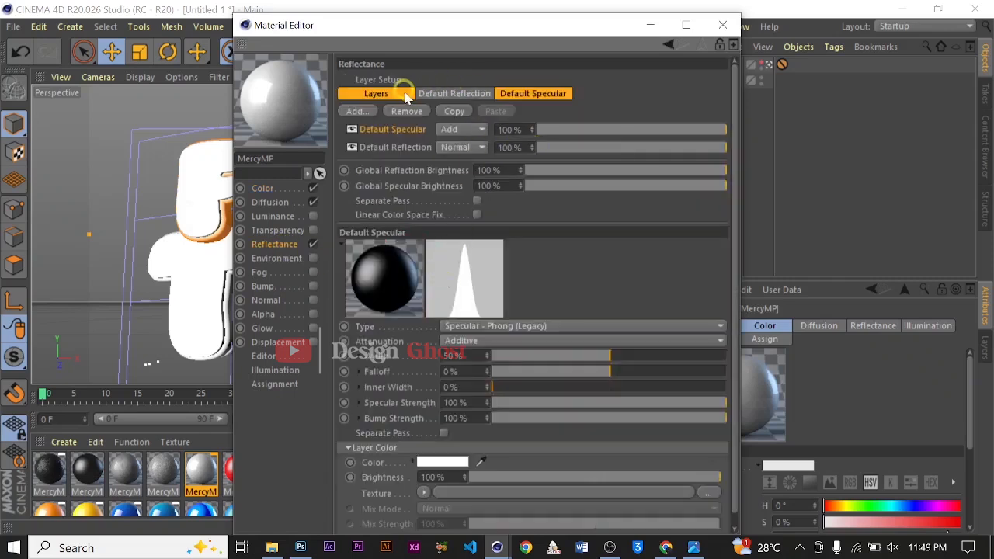
{"action": "left_click", "coordinate": [355, 111]}
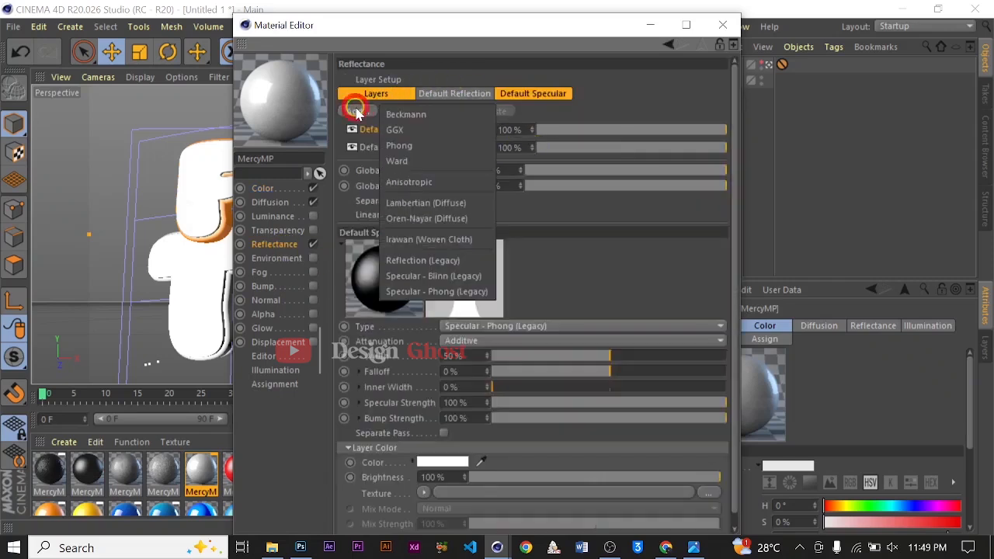
{"action": "left_click", "coordinate": [412, 130]}
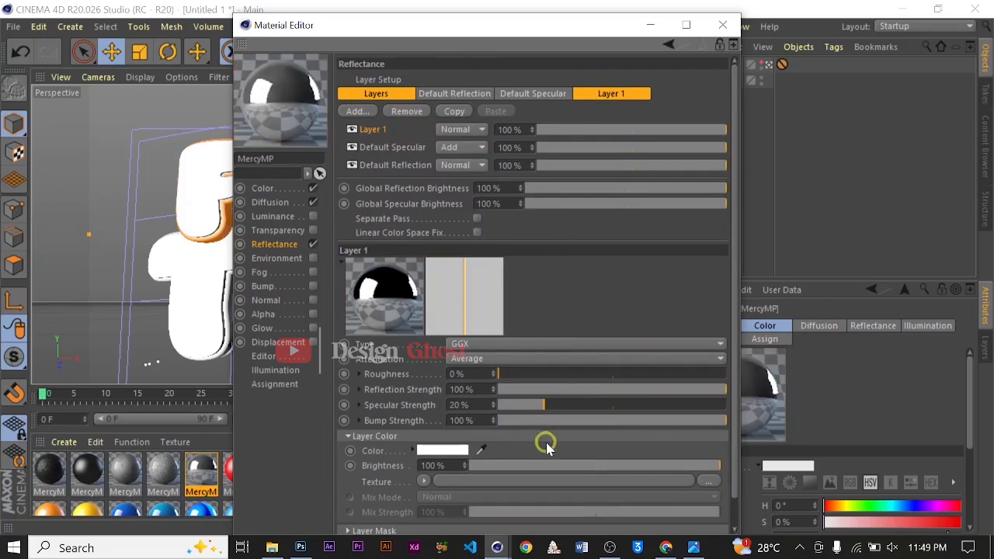
{"action": "left_click", "coordinate": [604, 466]}
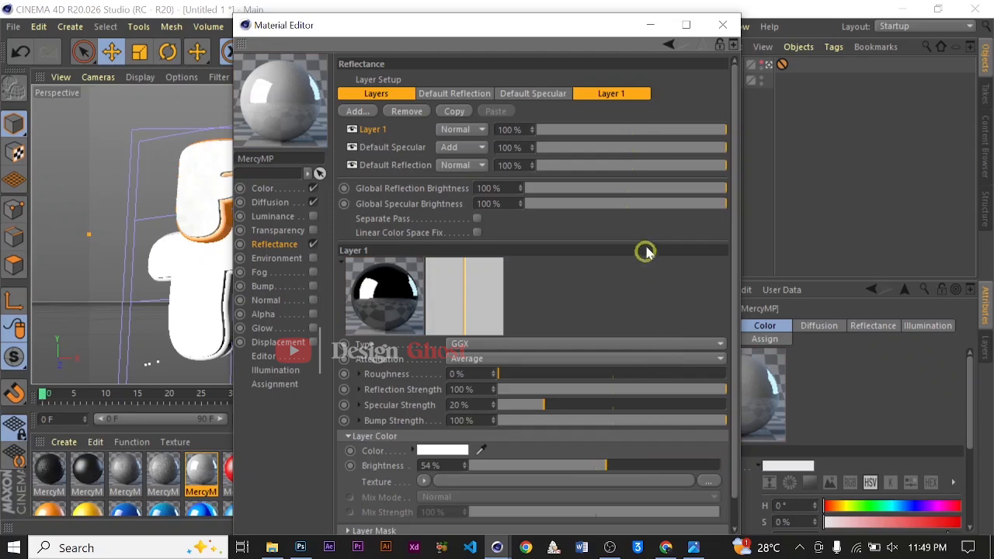
{"action": "left_click", "coordinate": [722, 24]}
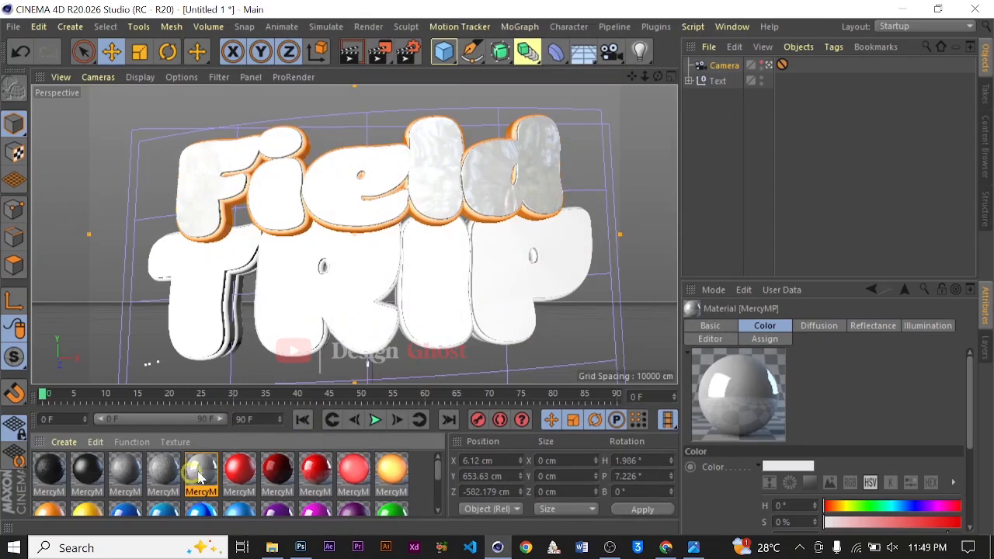
Apply the glossy white material to the TRIP letters and blue and orange materials to their outline layers
{"action": "left_click_drag", "start_coordinate": [197, 327], "coordinate": [190, 285]}
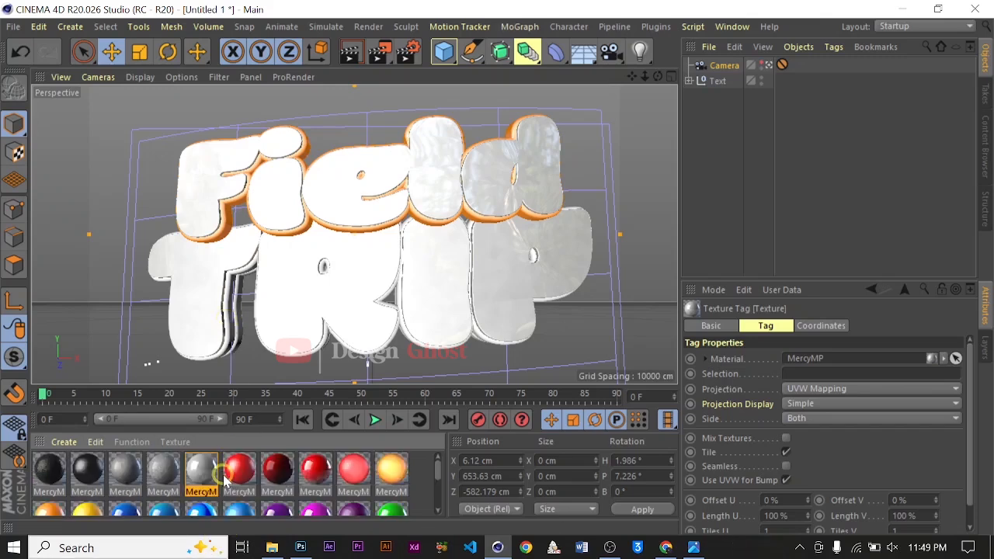
{"action": "left_click_drag", "start_coordinate": [124, 518], "coordinate": [229, 310]}
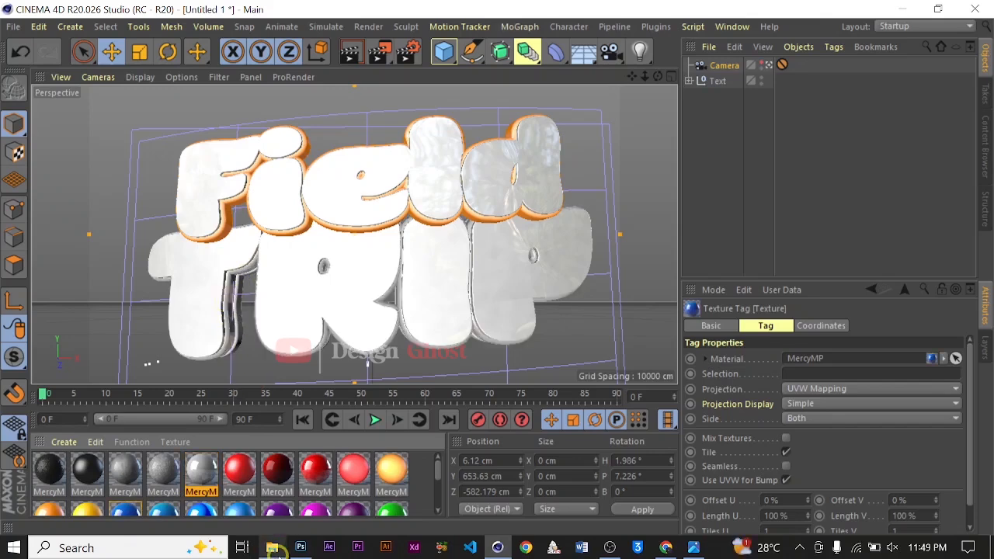
{"action": "mouse_move", "coordinate": [276, 549]}
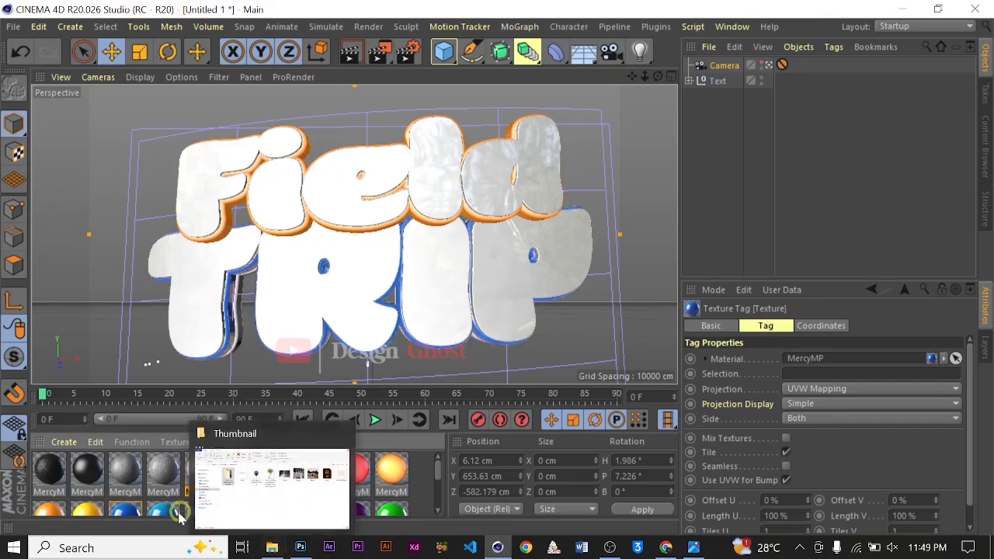
{"action": "left_click_drag", "start_coordinate": [124, 510], "coordinate": [210, 347]}
{"action": "left_click_drag", "start_coordinate": [178, 451], "coordinate": [128, 508]}
{"action": "scroll", "coordinate": [126, 508], "scroll_direction": "down", "scroll_amount": 1}
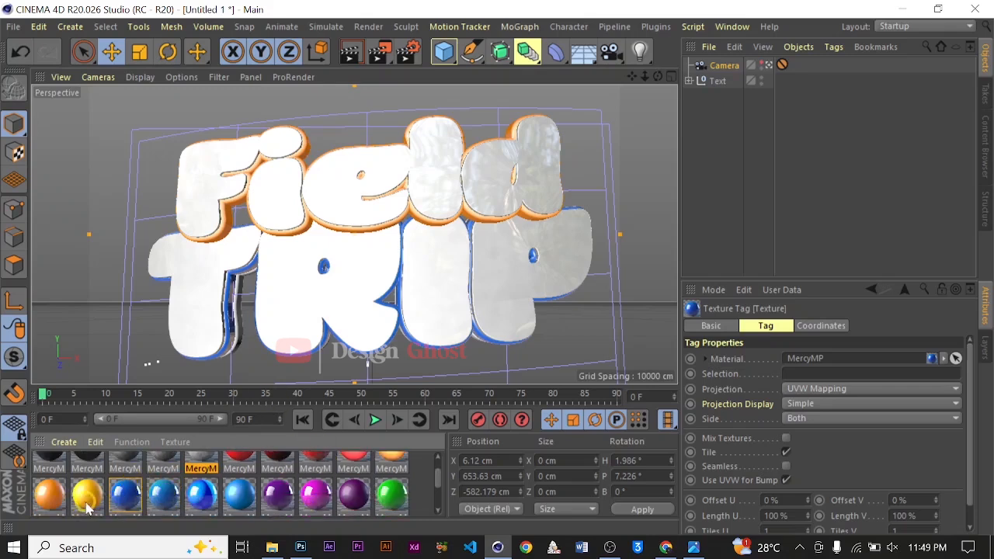
{"action": "left_click_drag", "start_coordinate": [52, 484], "coordinate": [240, 333]}
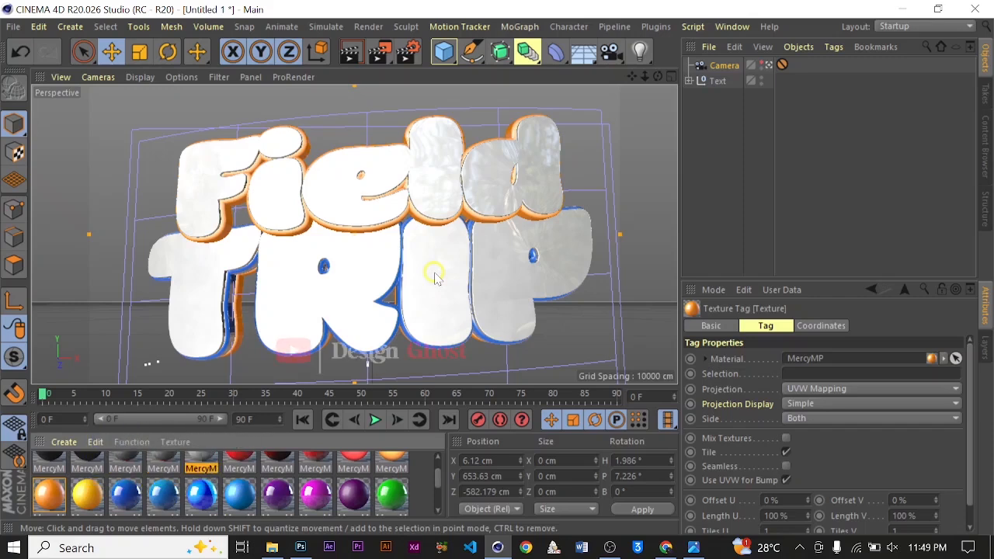
Leave the scene camera and pull the editor view back from the text
{"action": "left_click", "coordinate": [769, 65]}
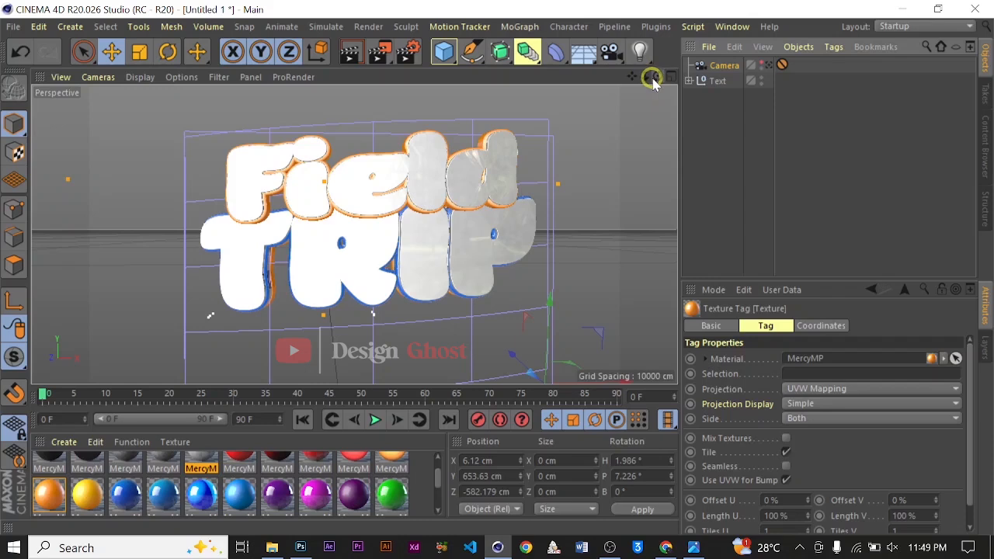
{"action": "left_click_drag", "start_coordinate": [646, 76], "coordinate": [497, 269]}
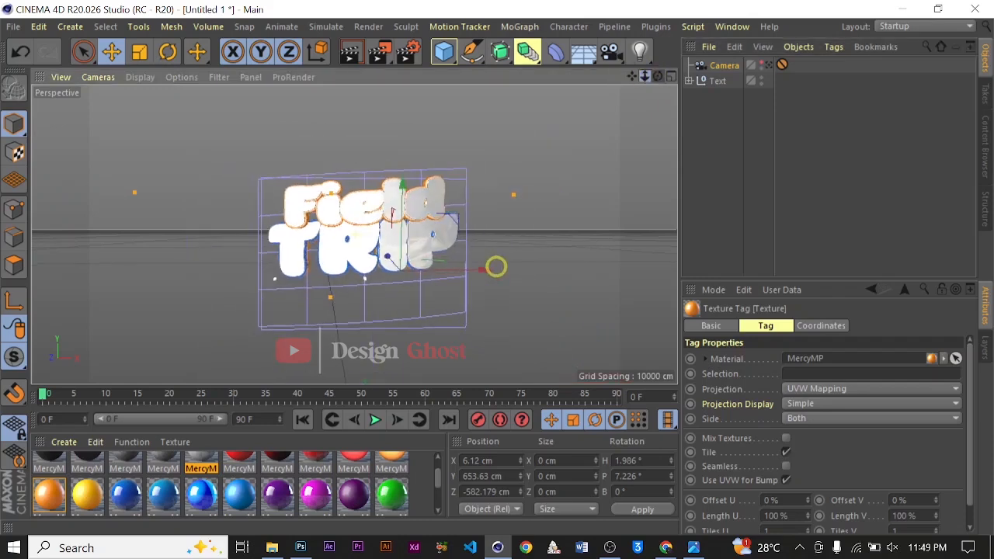
Merge the cinema-4d-studio lights scene file into the current project
{"action": "left_click", "coordinate": [13, 26]}
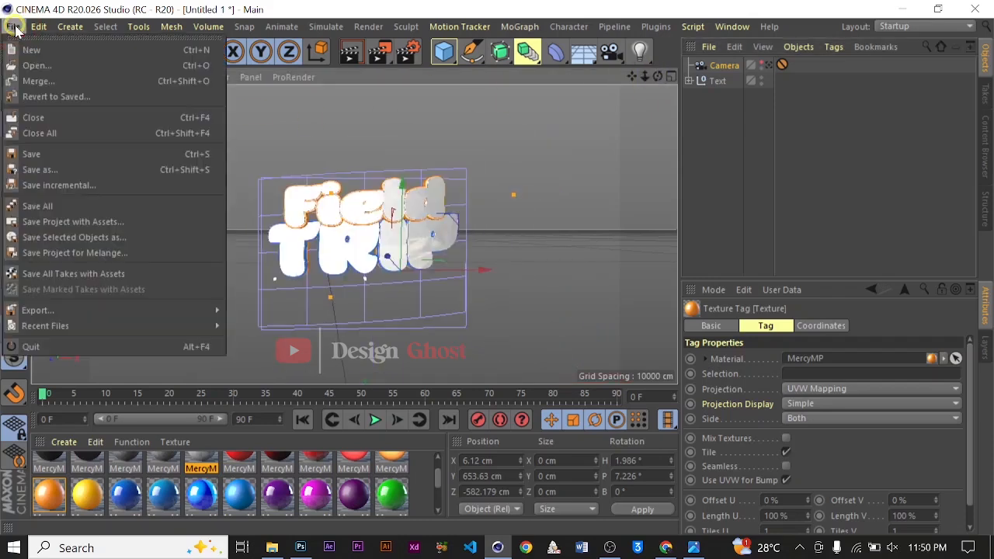
{"action": "left_click", "coordinate": [36, 81]}
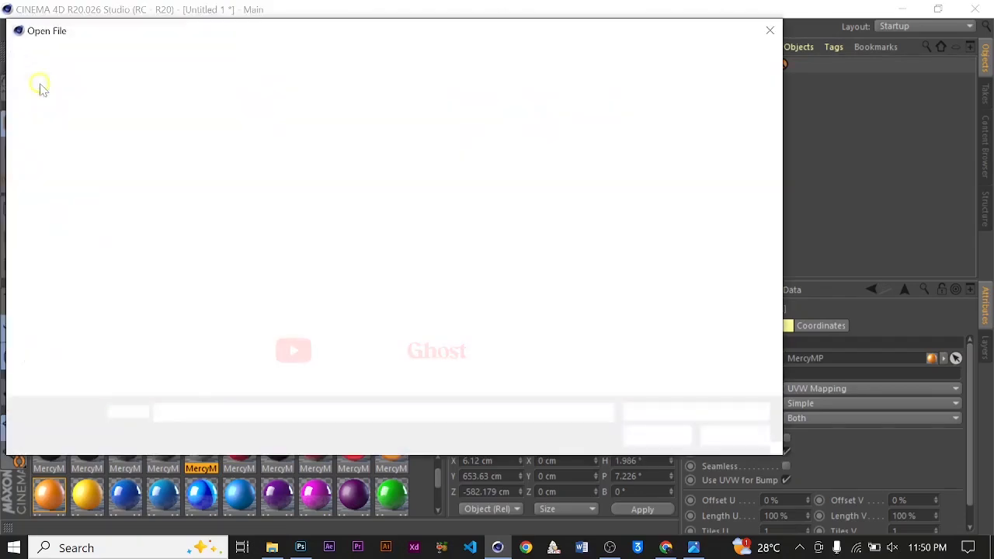
{"action": "left_click", "coordinate": [341, 129]}
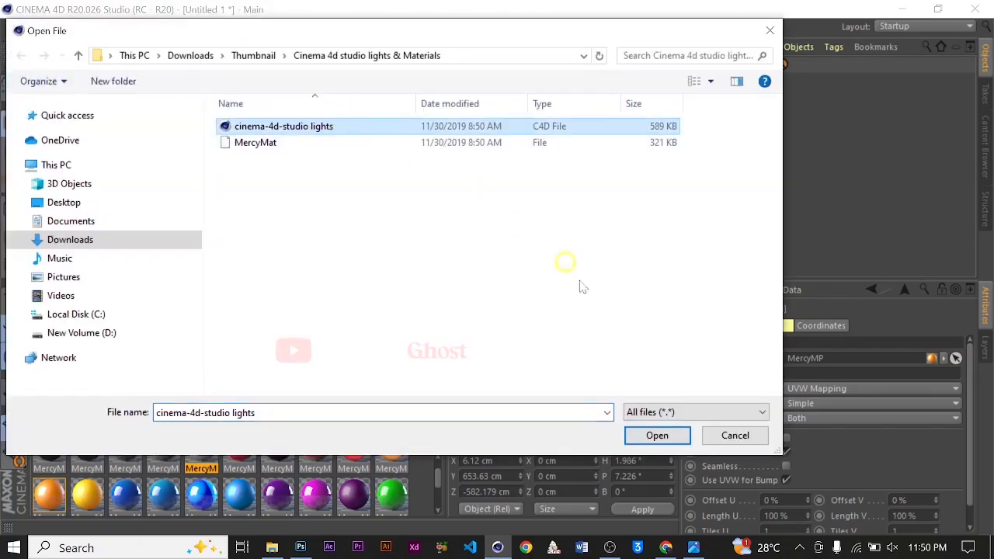
{"action": "left_click", "coordinate": [656, 434]}
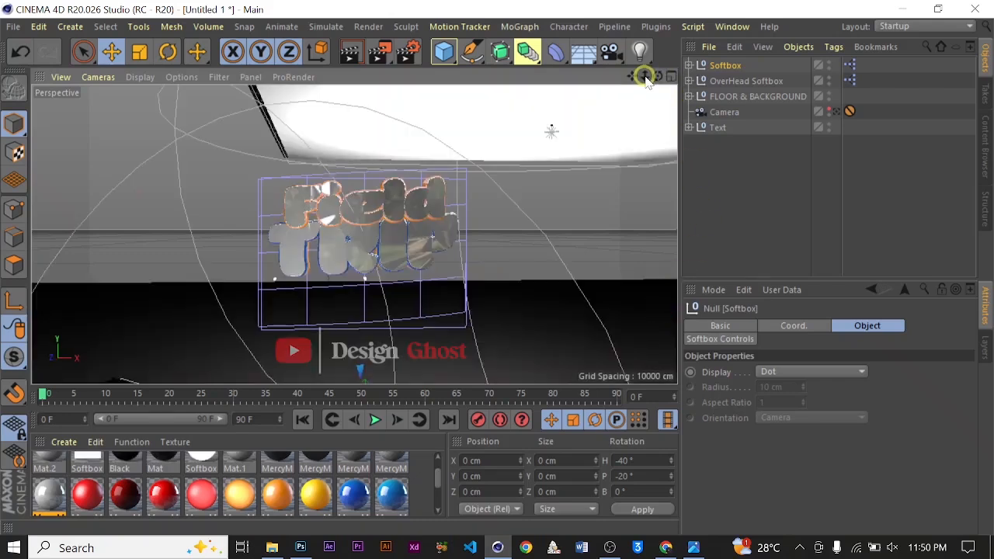
Move the overhead softbox sideways so it sits centred above the text
{"action": "left_click_drag", "start_coordinate": [644, 76], "coordinate": [496, 268]}
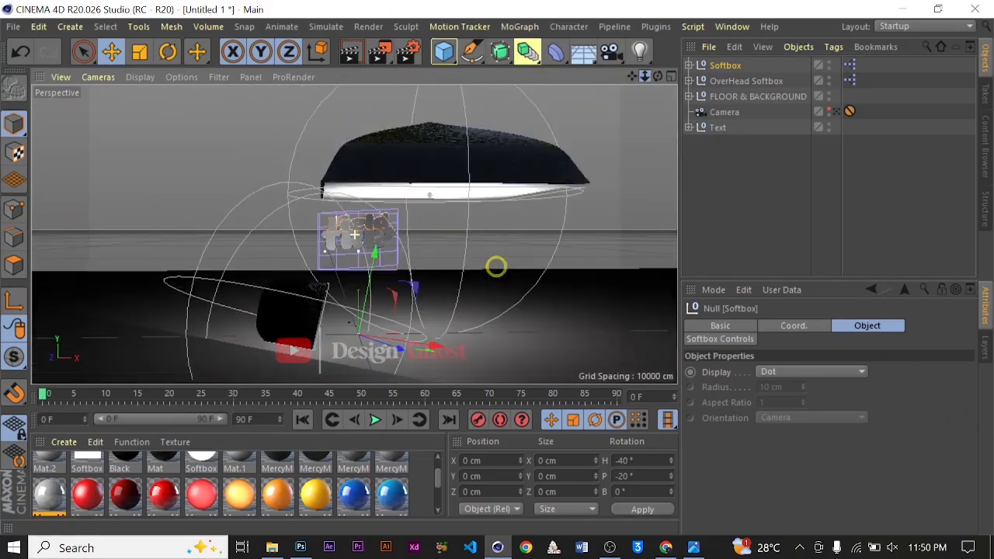
{"action": "left_click", "coordinate": [756, 81]}
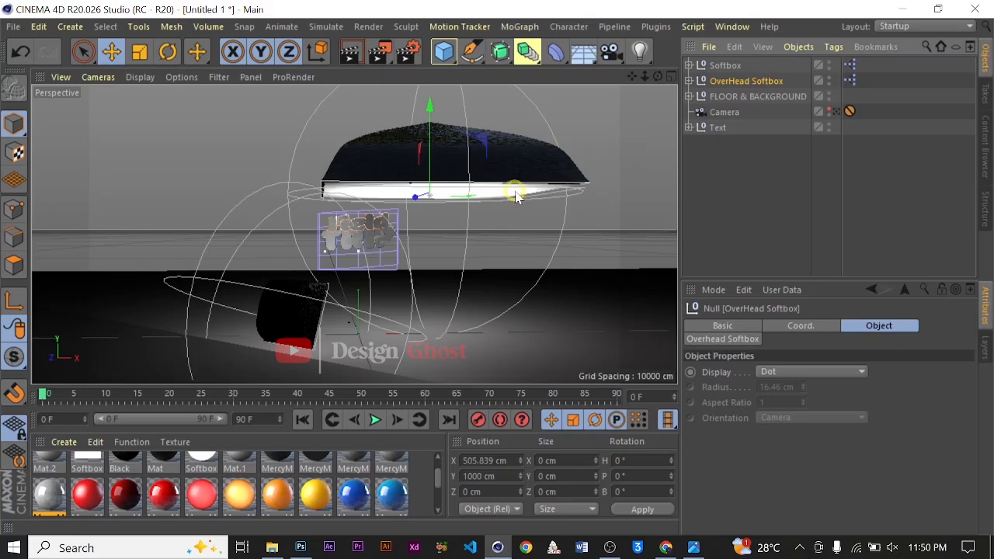
{"action": "left_click_drag", "start_coordinate": [516, 191], "coordinate": [441, 185]}
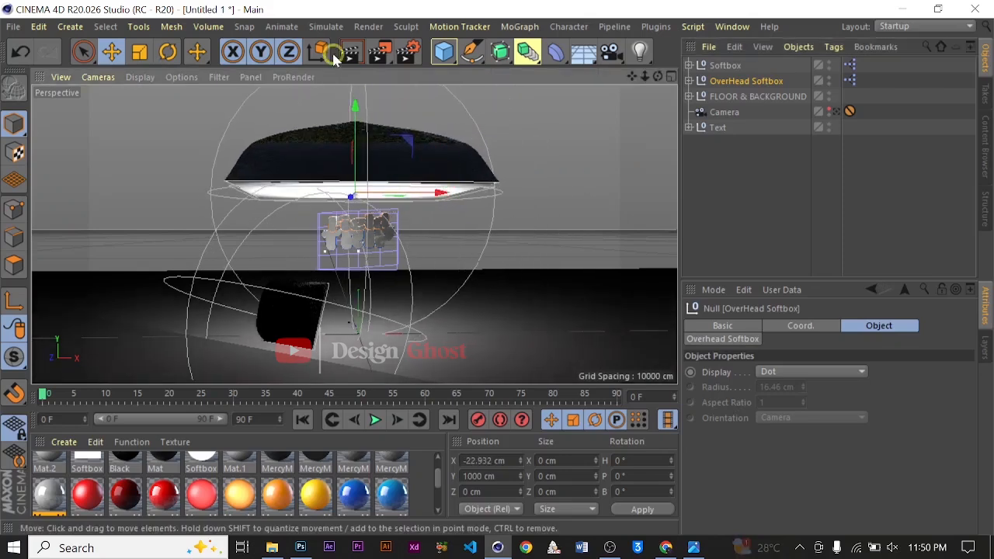
{"action": "left_click_drag", "start_coordinate": [364, 111], "coordinate": [375, 137]}
Move the side softbox up and to the left of the text, checking the result through the scene camera
{"action": "left_click", "coordinate": [716, 65]}
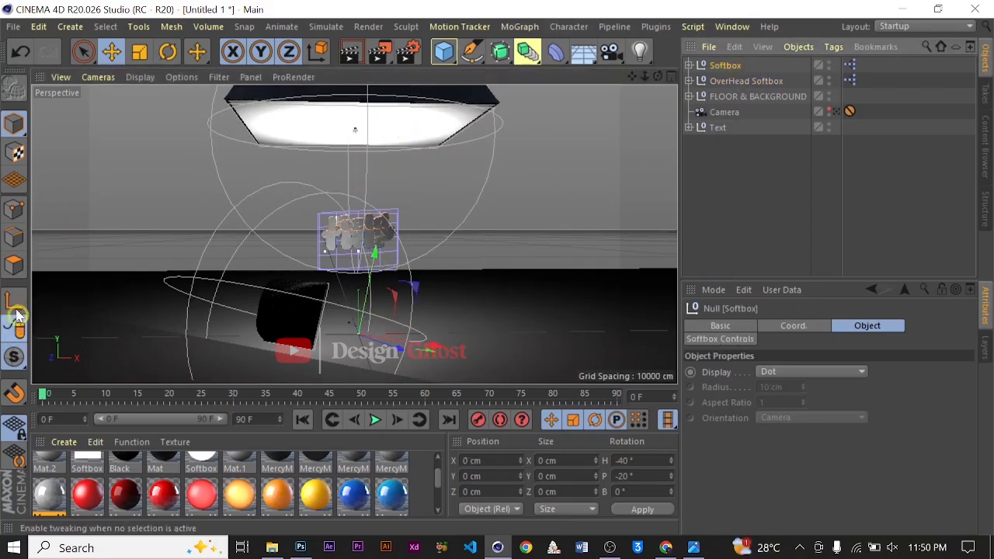
{"action": "left_click", "coordinate": [317, 52]}
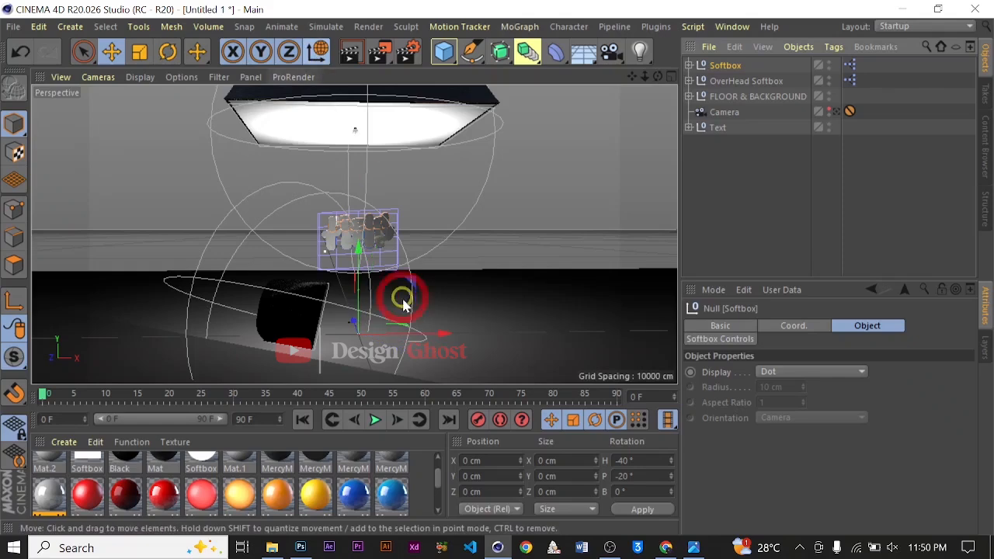
{"action": "left_click_drag", "start_coordinate": [365, 249], "coordinate": [435, 266]}
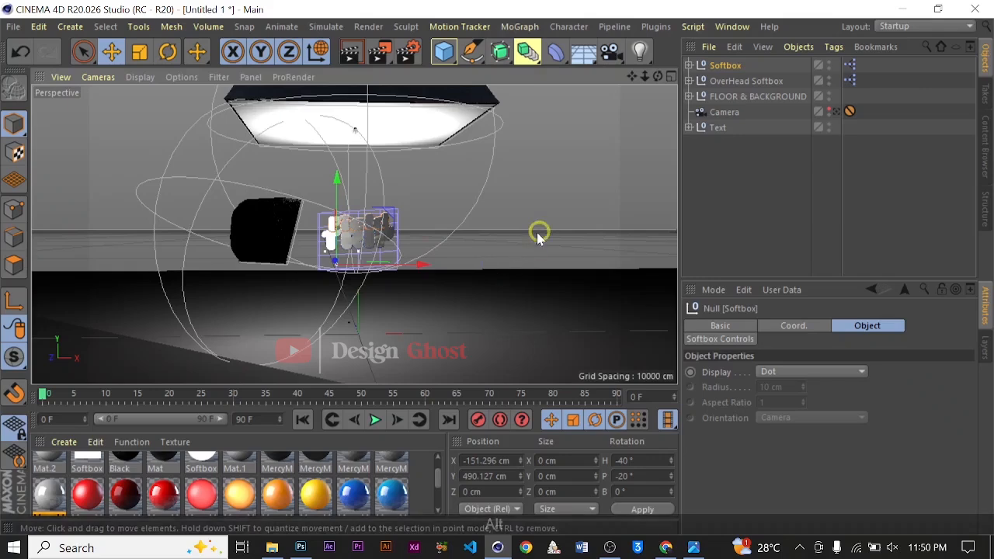
{"action": "left_click_drag", "start_coordinate": [539, 230], "coordinate": [390, 270], "text": "alt"}
{"action": "left_click_drag", "start_coordinate": [440, 288], "coordinate": [493, 275], "text": "alt"}
{"action": "left_click", "coordinate": [836, 112]}
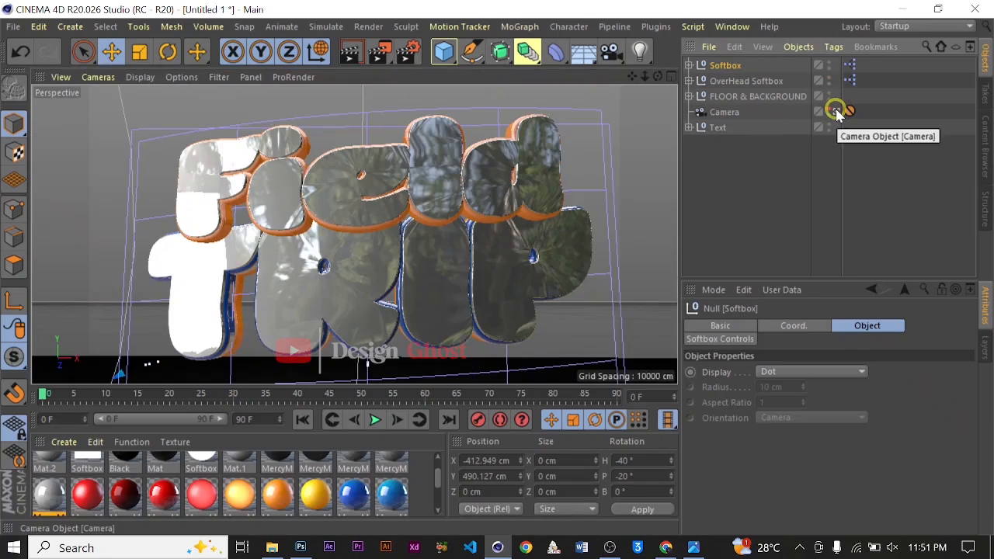
{"action": "left_click", "coordinate": [836, 112]}
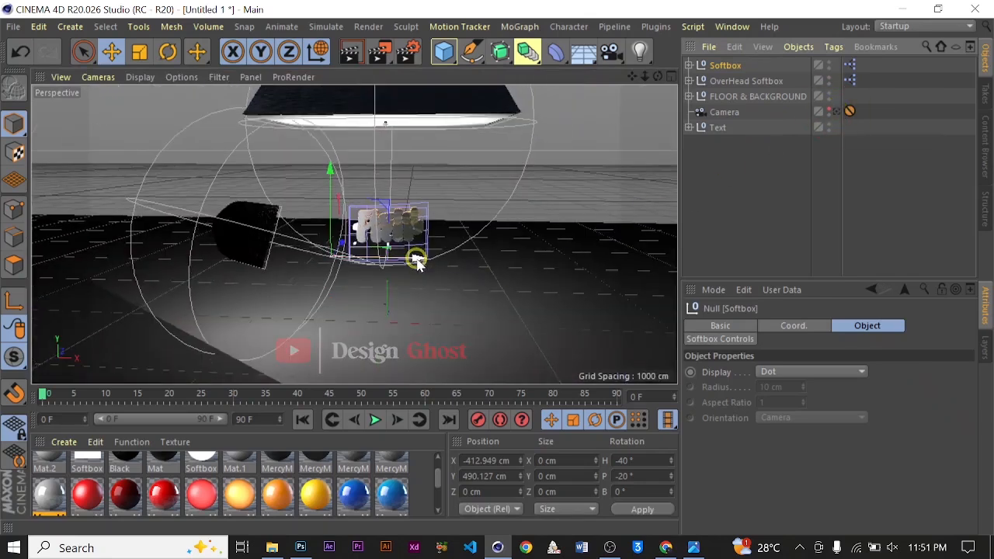
Duplicate the side softbox and place the copy on the right side of the text, checking through the scene camera
{"action": "left_click_drag", "start_coordinate": [468, 202], "coordinate": [342, 229], "text": "alt"}
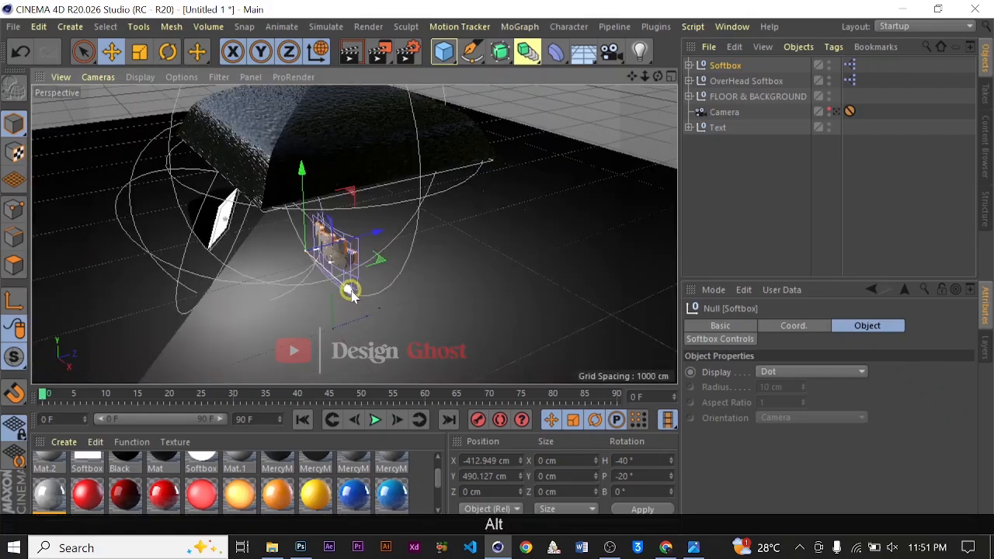
{"action": "left_click_drag", "start_coordinate": [348, 288], "coordinate": [369, 277], "text": "alt"}
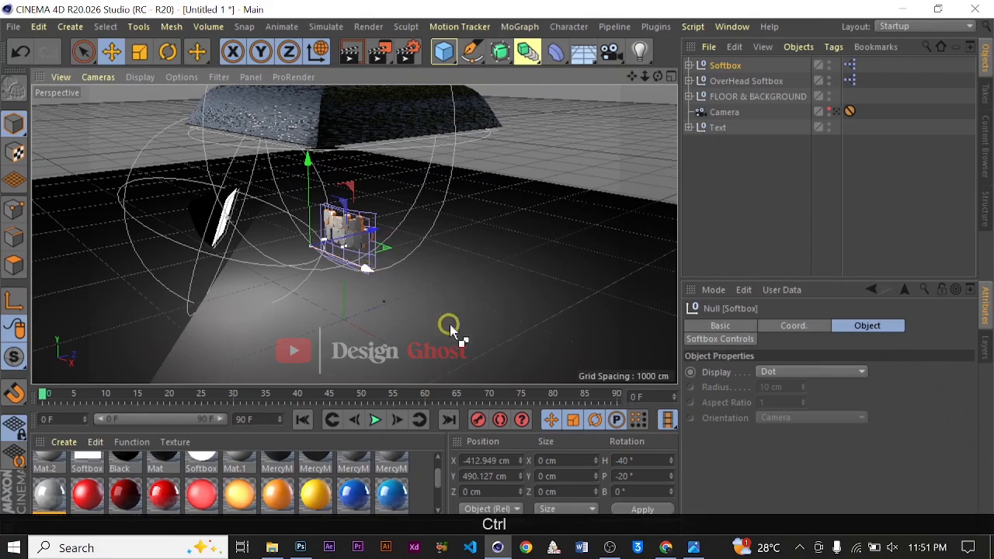
{"action": "left_click_drag", "start_coordinate": [449, 323], "coordinate": [462, 286], "text": "ctrl"}
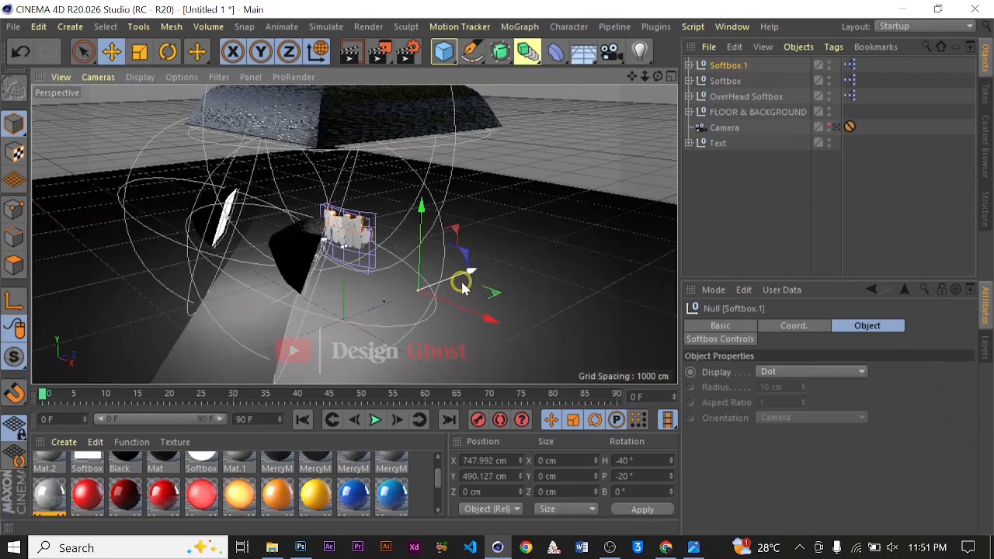
{"action": "left_click_drag", "start_coordinate": [488, 322], "coordinate": [443, 317]}
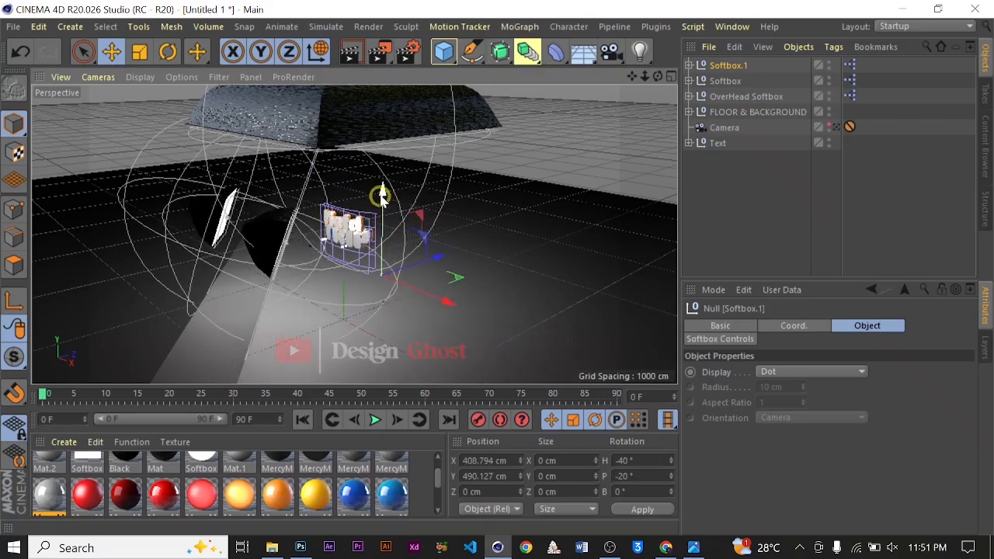
{"action": "left_click_drag", "start_coordinate": [381, 194], "coordinate": [444, 171]}
{"action": "left_click", "coordinate": [835, 127]}
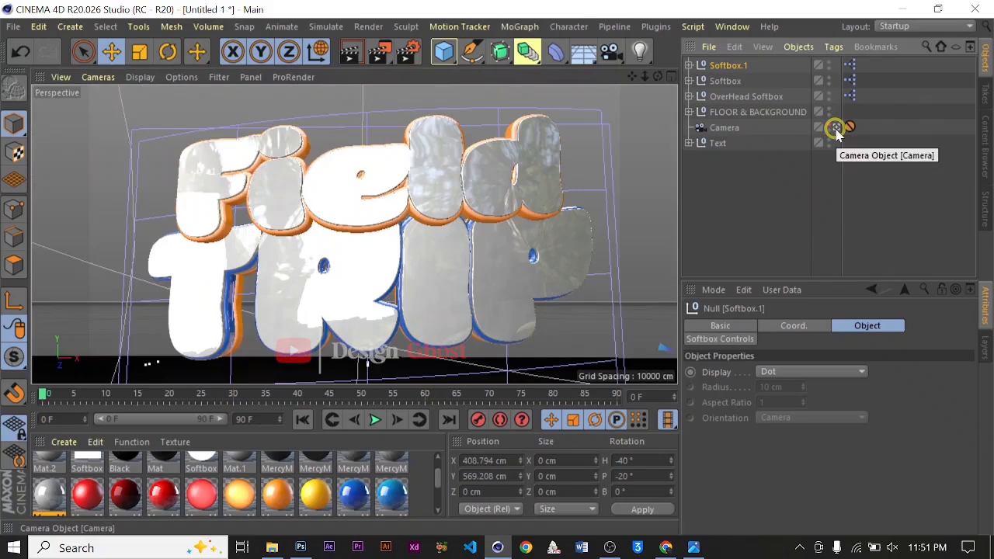
{"action": "left_click", "coordinate": [835, 128]}
{"action": "left_click", "coordinate": [836, 128]}
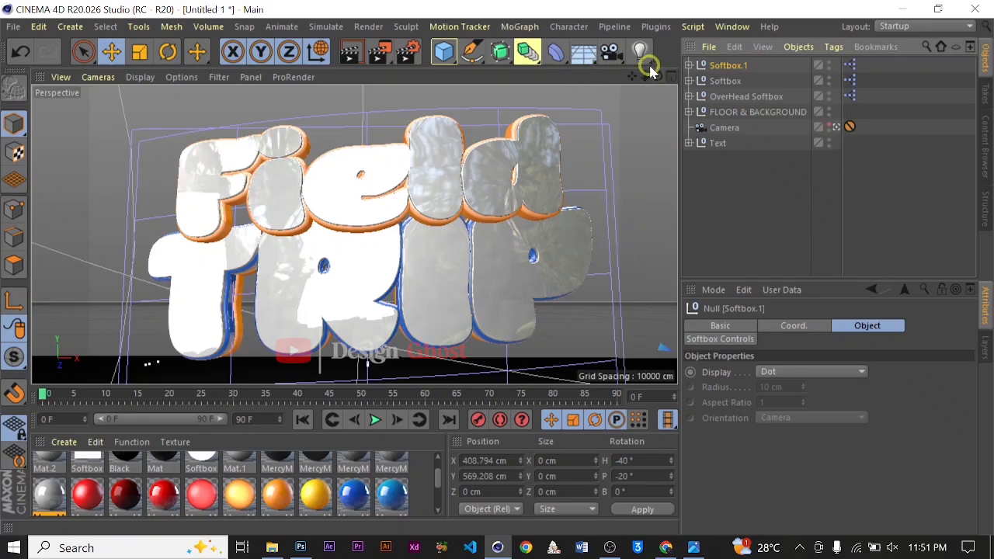
{"action": "left_click", "coordinate": [836, 128]}
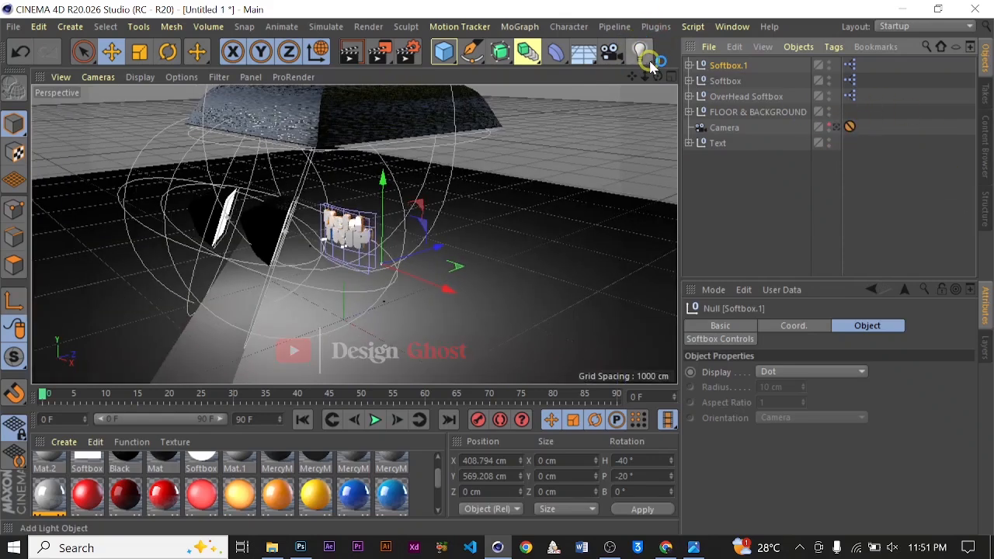
{"action": "left_click", "coordinate": [650, 65]}
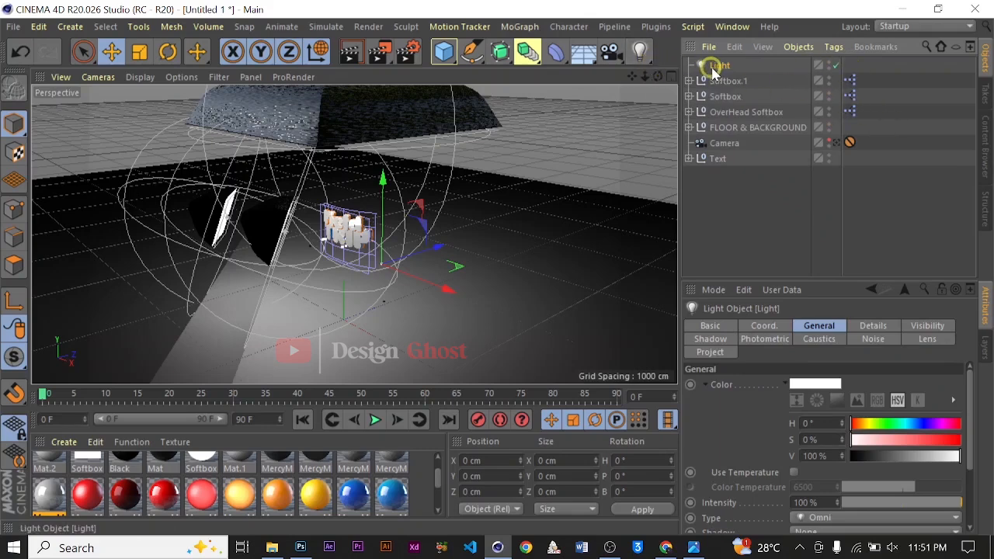
{"action": "key", "text": "BackSpace"}
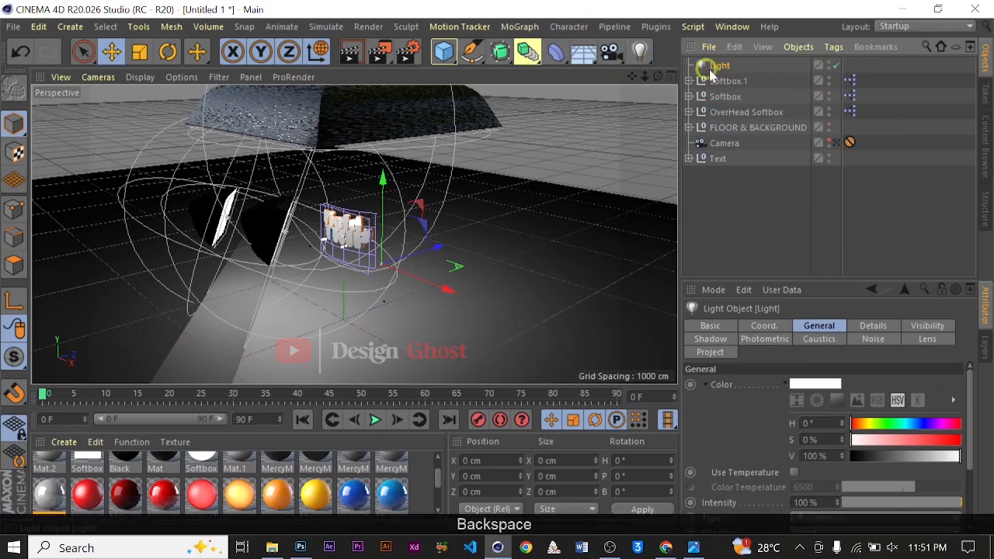
{"action": "key", "text": "BackSpace"}
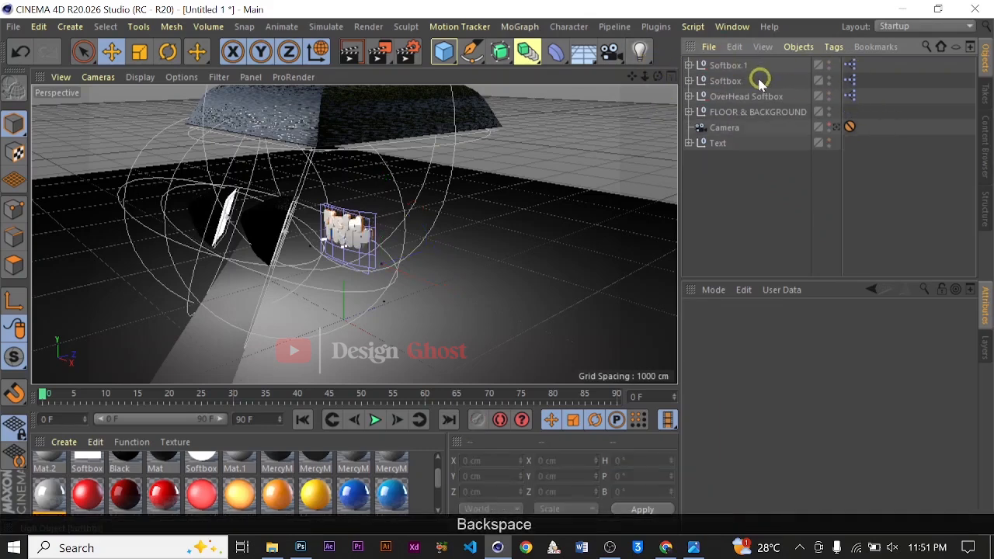
Add an area light, rotate it about 87° and move it up and to the right in front of the text
{"action": "left_click", "coordinate": [650, 68]}
{"action": "left_click", "coordinate": [776, 100]}
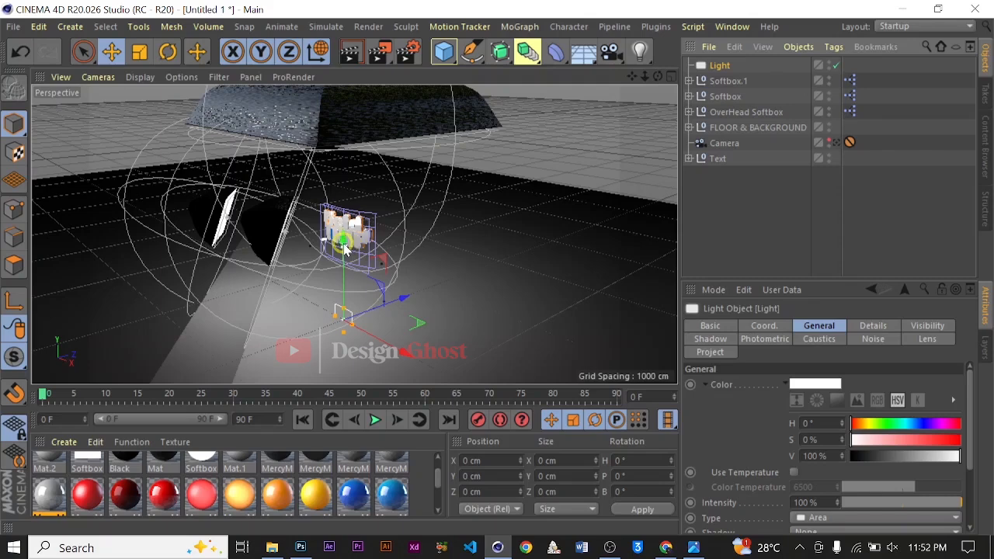
{"action": "left_click_drag", "start_coordinate": [350, 231], "coordinate": [350, 163]}
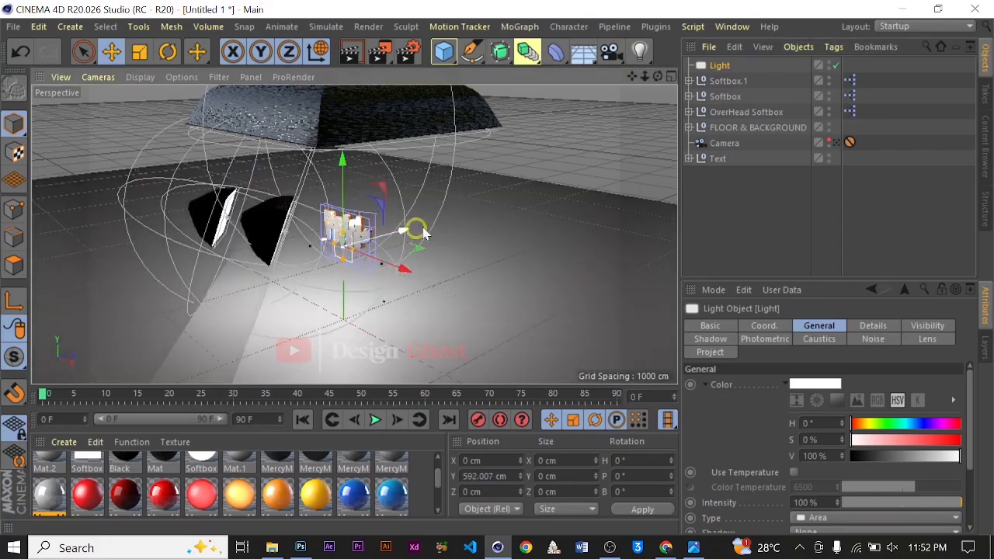
{"action": "left_click_drag", "start_coordinate": [412, 250], "coordinate": [487, 237]}
{"action": "key", "text": "r"}
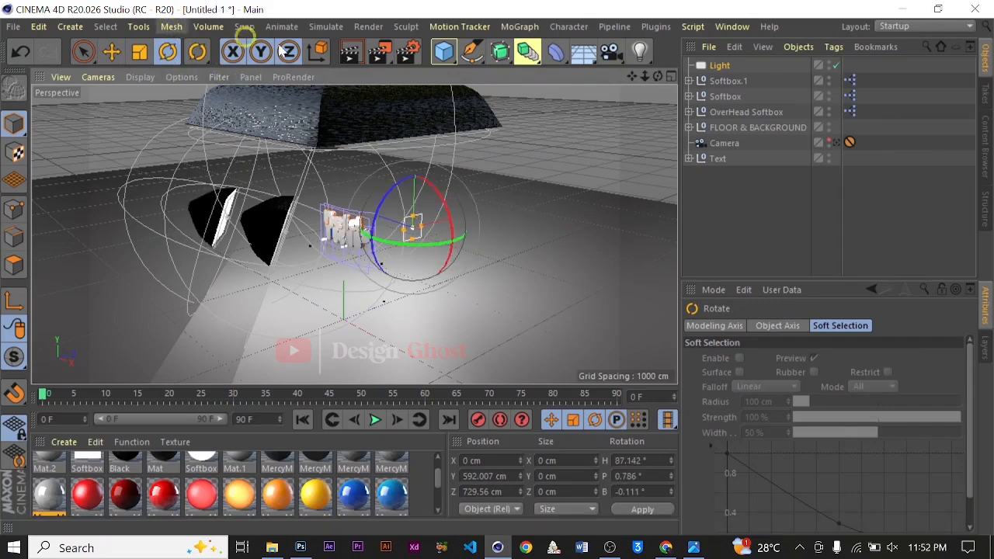
{"action": "left_click", "coordinate": [139, 52]}
{"action": "key", "text": "e"}
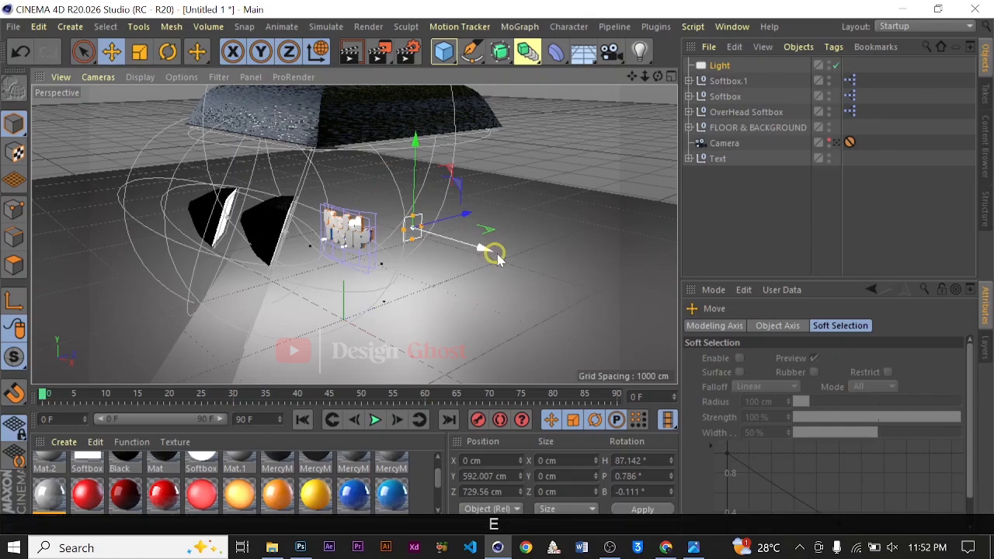
{"action": "left_click_drag", "start_coordinate": [489, 251], "coordinate": [576, 285]}
{"action": "left_click_drag", "start_coordinate": [546, 240], "coordinate": [526, 245]}
{"action": "left_click_drag", "start_coordinate": [485, 206], "coordinate": [484, 135]}
{"action": "left_click", "coordinate": [834, 144]}
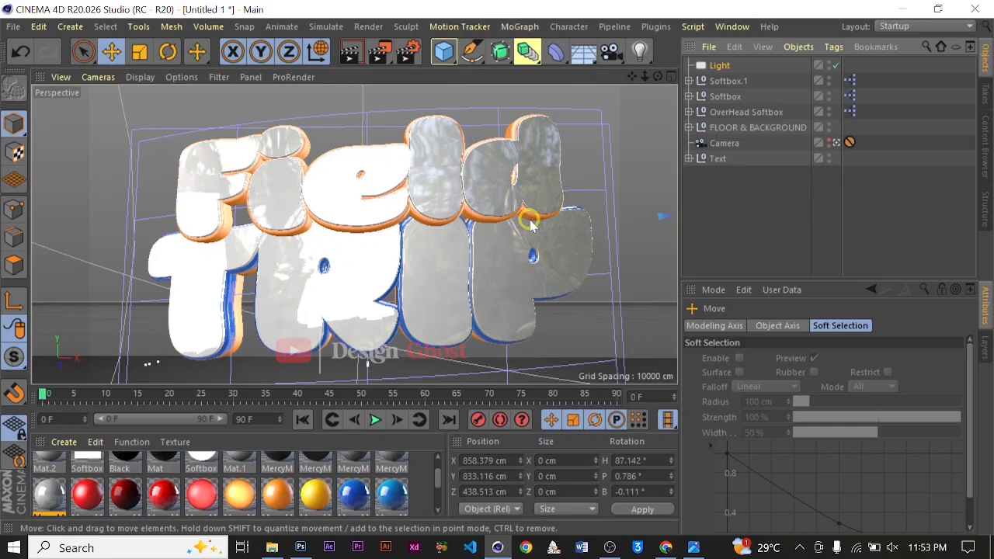
Open the render settings and add an Ambient Occlusion effect
{"action": "left_click", "coordinate": [408, 56]}
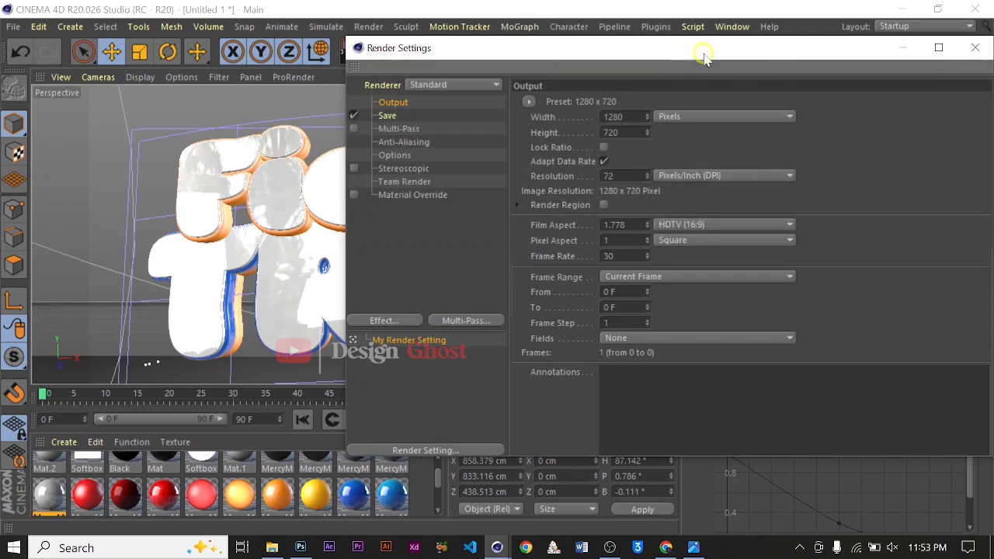
{"action": "left_click_drag", "start_coordinate": [703, 56], "coordinate": [562, 42]}
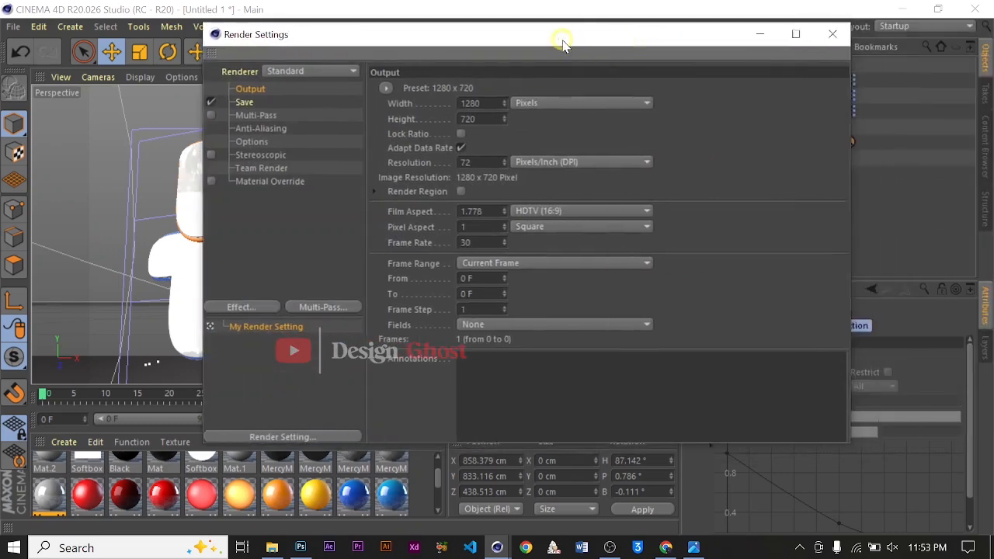
{"action": "left_click", "coordinate": [241, 307]}
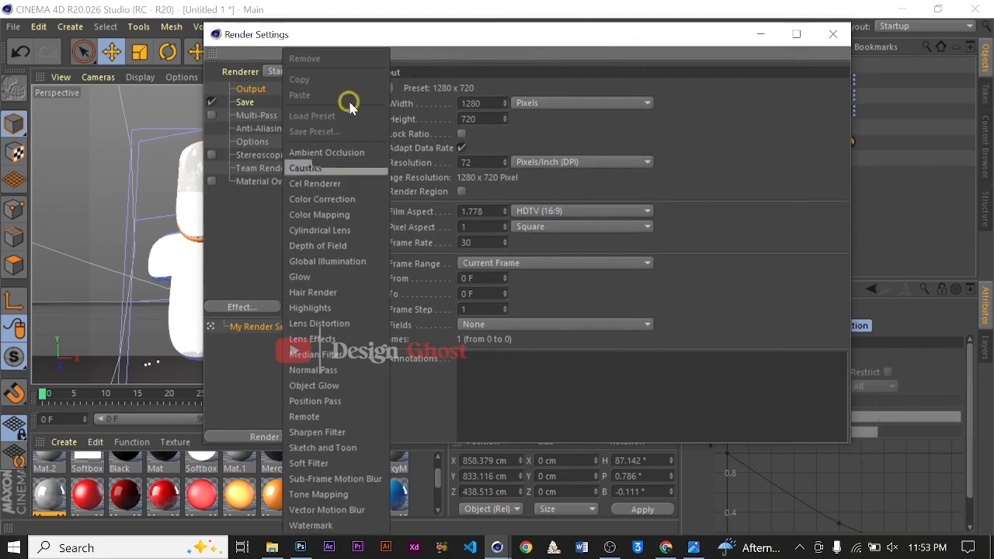
{"action": "left_click", "coordinate": [355, 153]}
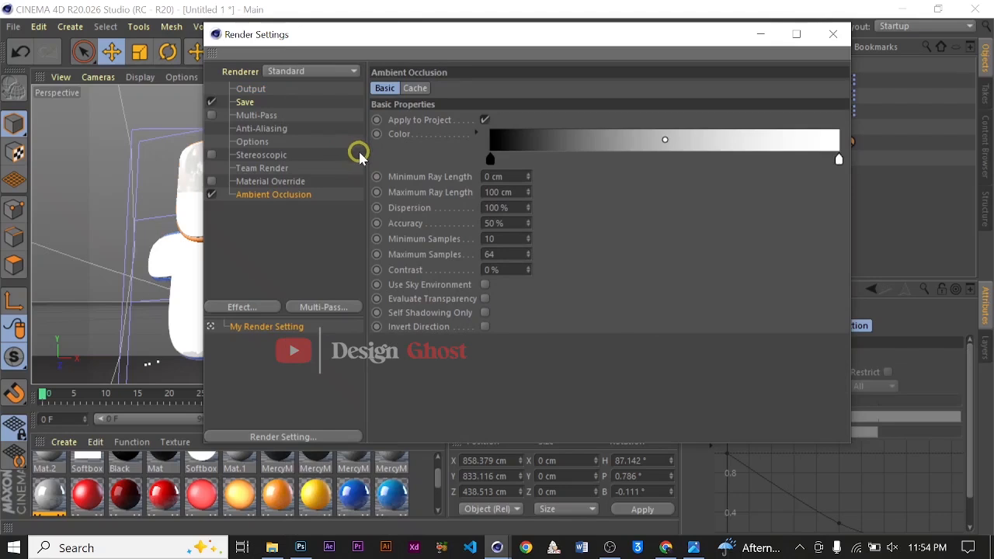
Add a Global Illumination effect and set its preset to Object Visualization - High
{"action": "left_click", "coordinate": [238, 309]}
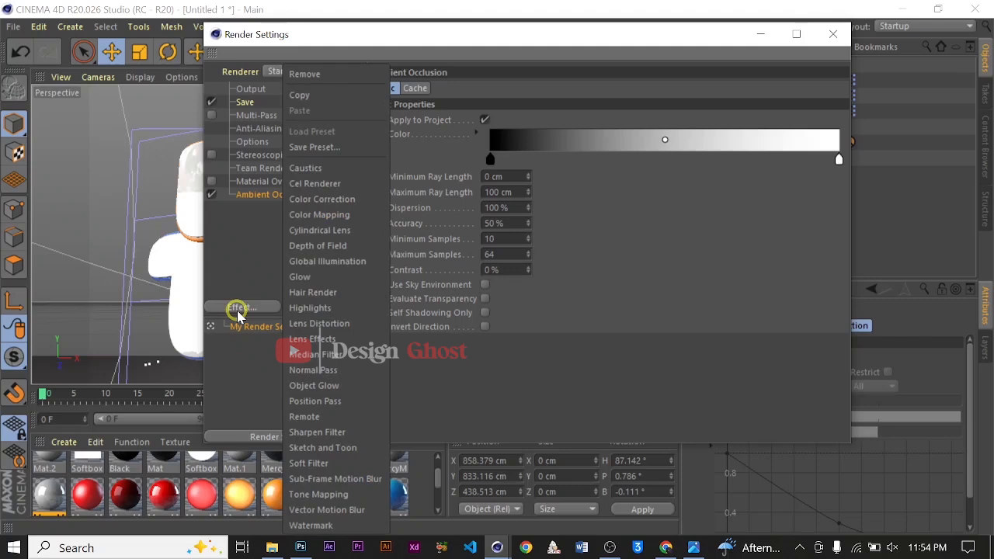
{"action": "left_click", "coordinate": [349, 261]}
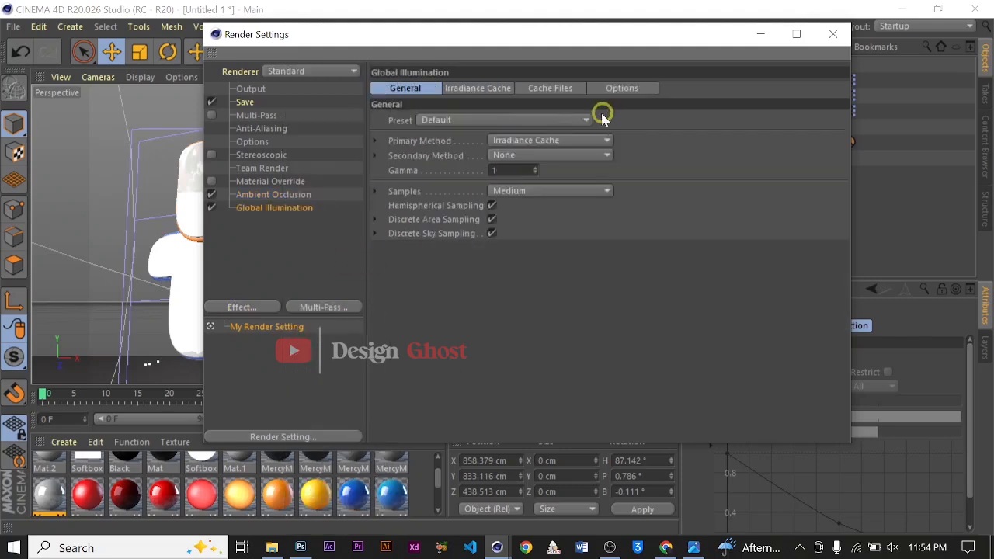
{"action": "left_click", "coordinate": [542, 121]}
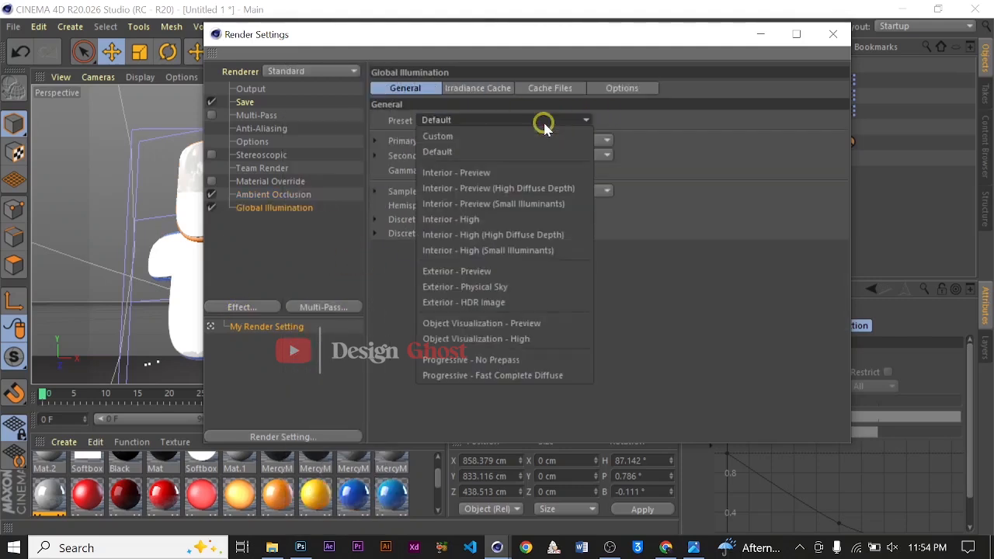
{"action": "left_click", "coordinate": [561, 344]}
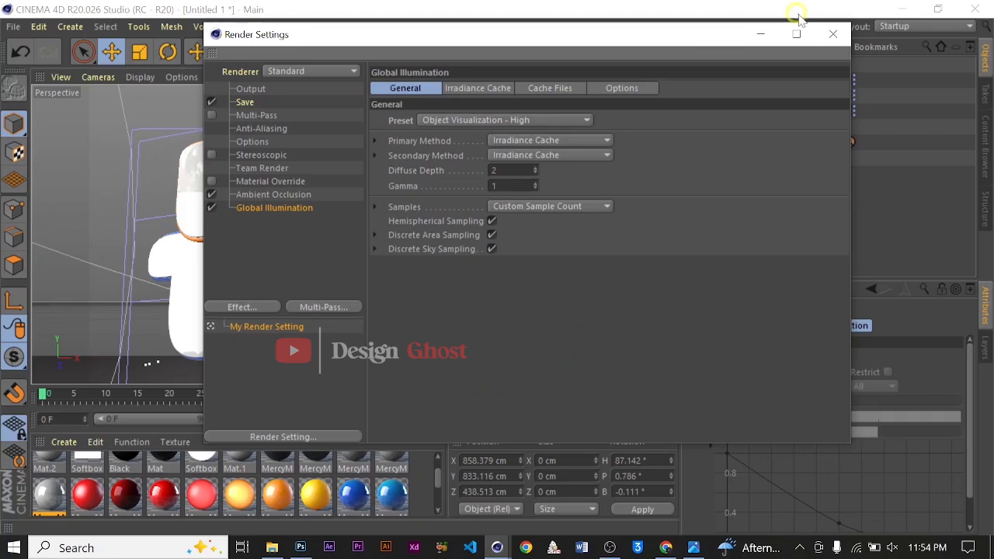
Reopen the render settings and set the output resolution to 150 pixels per inch
{"action": "left_click", "coordinate": [832, 34]}
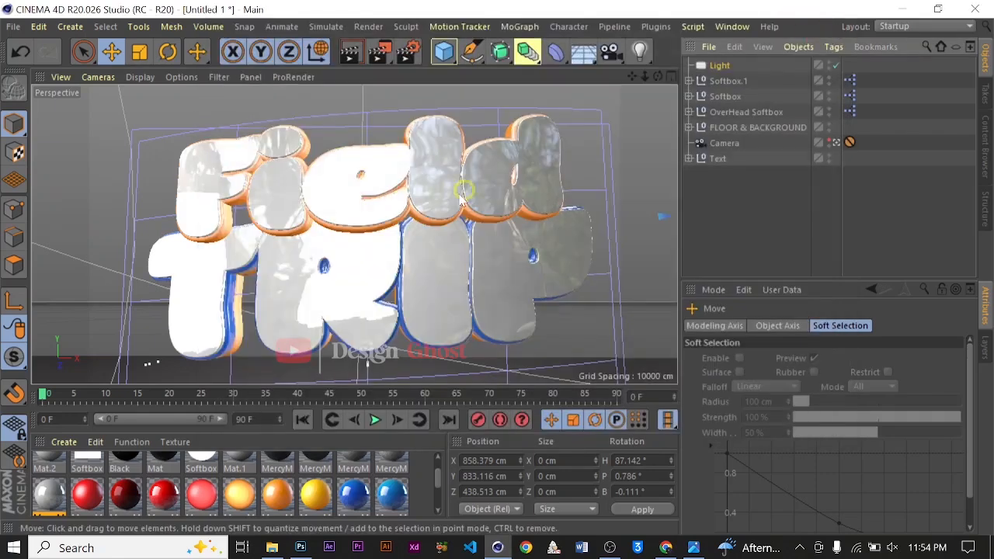
{"action": "left_click", "coordinate": [406, 51]}
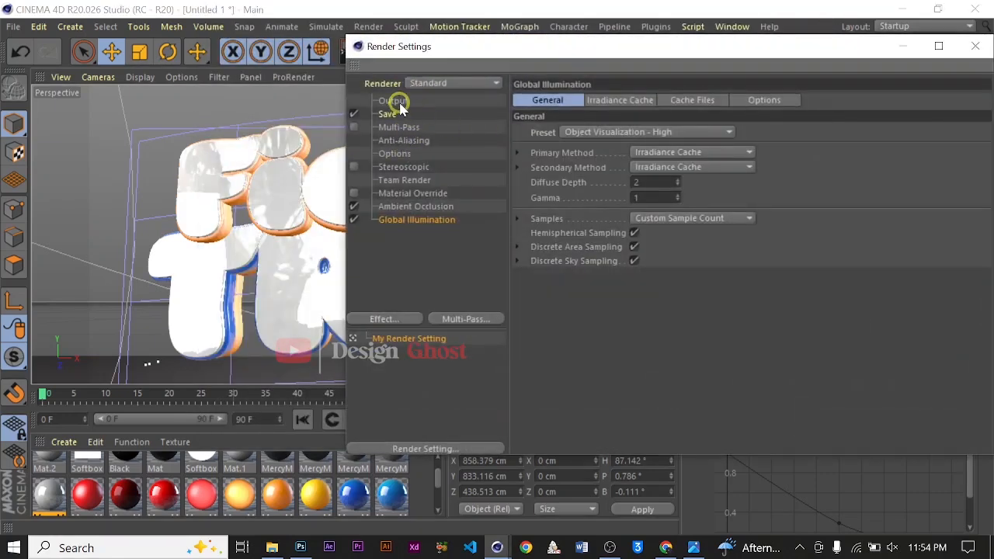
{"action": "left_click", "coordinate": [394, 102]}
{"action": "left_click_drag", "start_coordinate": [705, 48], "coordinate": [635, 39]}
{"action": "left_click", "coordinate": [547, 171]}
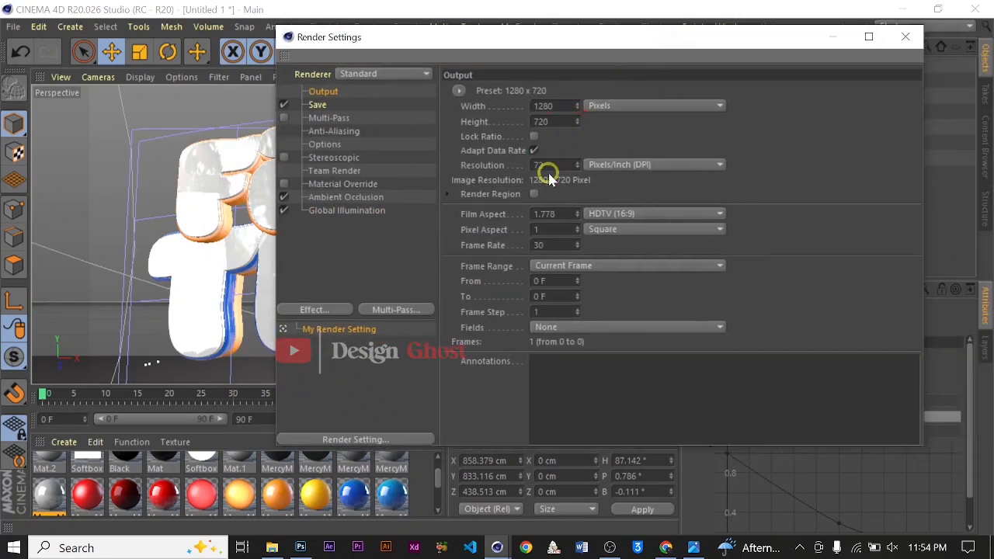
{"action": "double_click", "coordinate": [548, 167]}
{"action": "type", "text": "150"}
Enable the Alpha Channel in the Save settings and close the render settings
{"action": "left_click", "coordinate": [320, 116]}
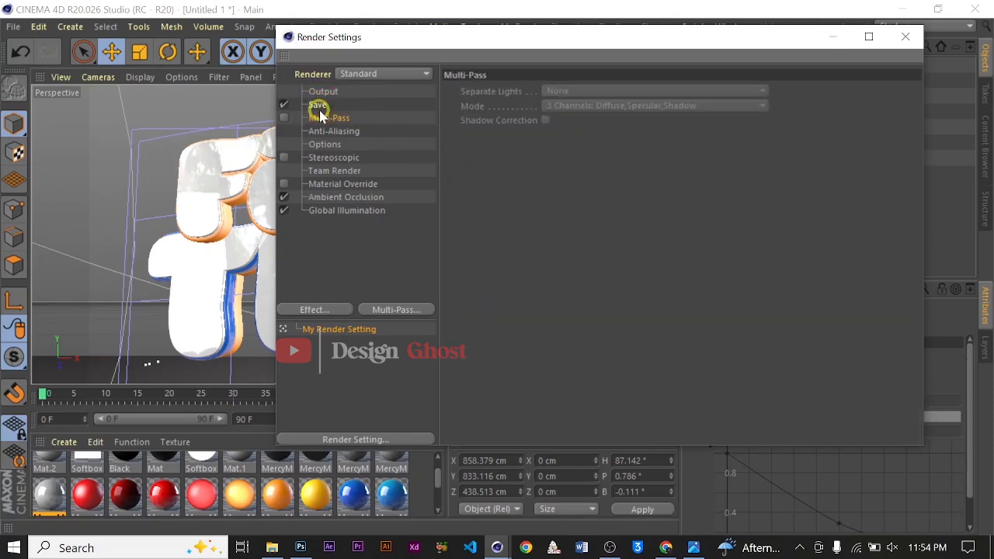
{"action": "left_click", "coordinate": [315, 105]}
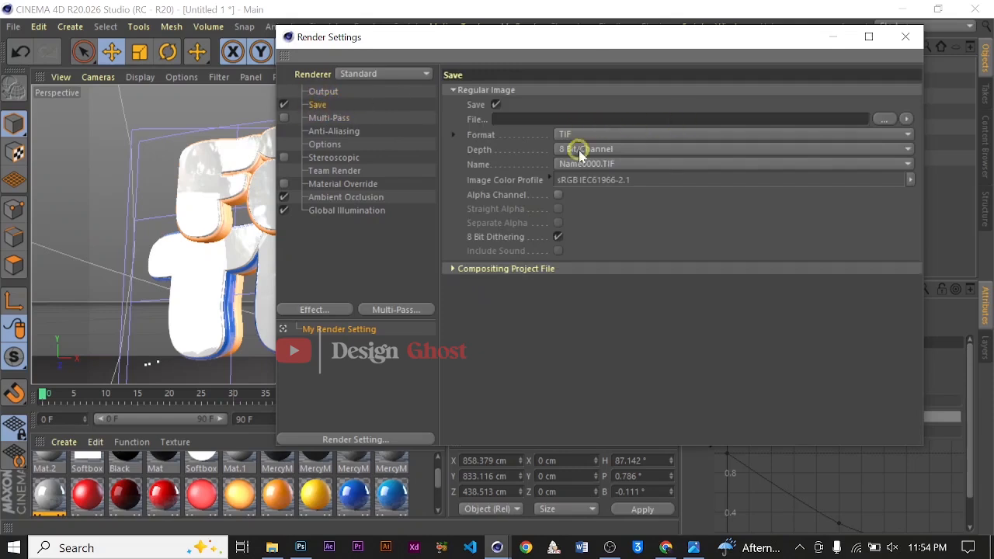
{"action": "left_click", "coordinate": [558, 195]}
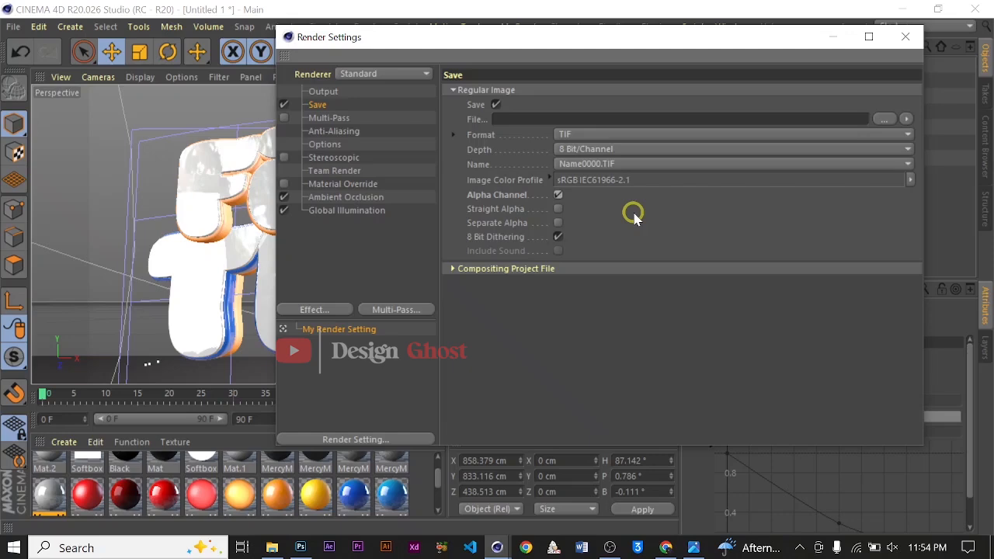
{"action": "left_click", "coordinate": [884, 121]}
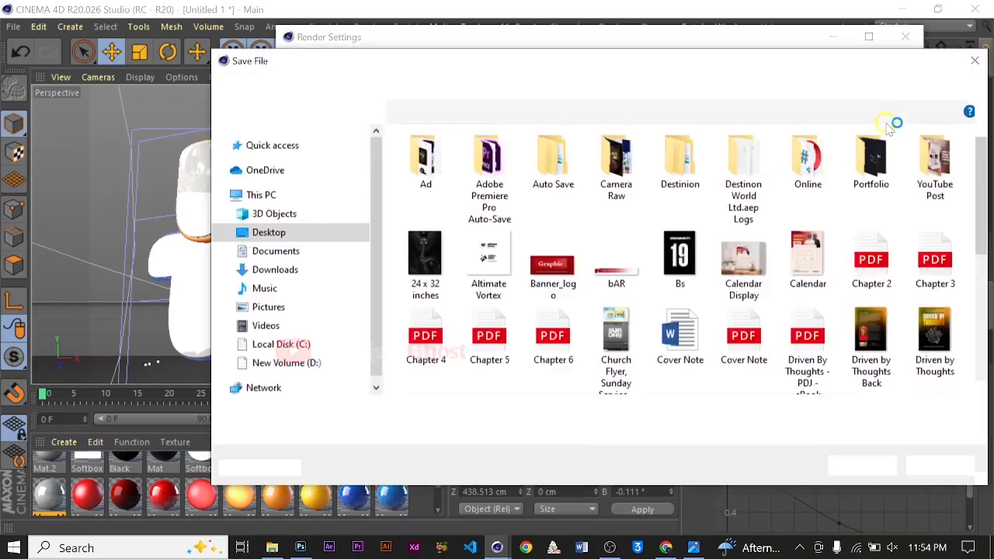
{"action": "left_click", "coordinate": [974, 61]}
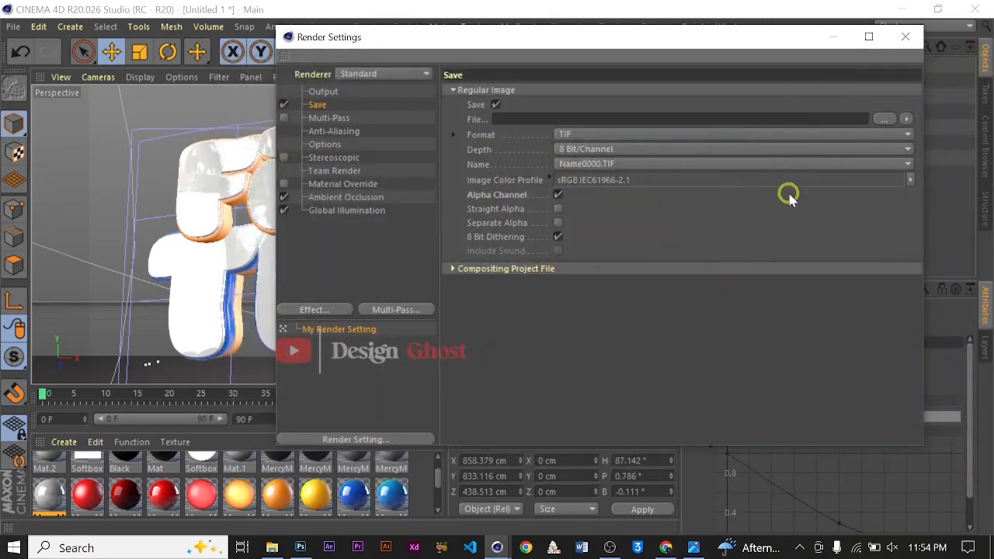
{"action": "left_click", "coordinate": [903, 38]}
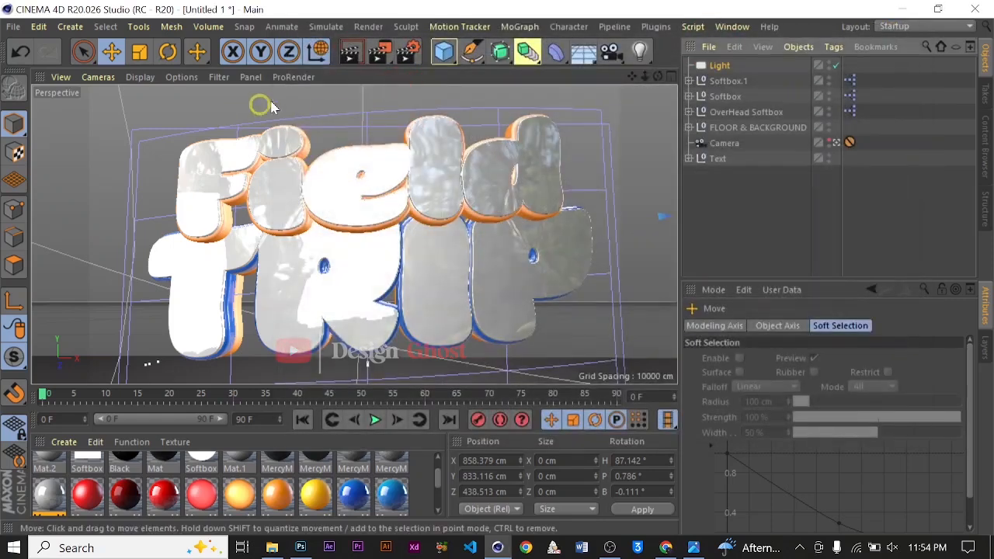
Render the scene to the Picture Viewer, dismissing the missing-asset warning
{"action": "left_click", "coordinate": [378, 55]}
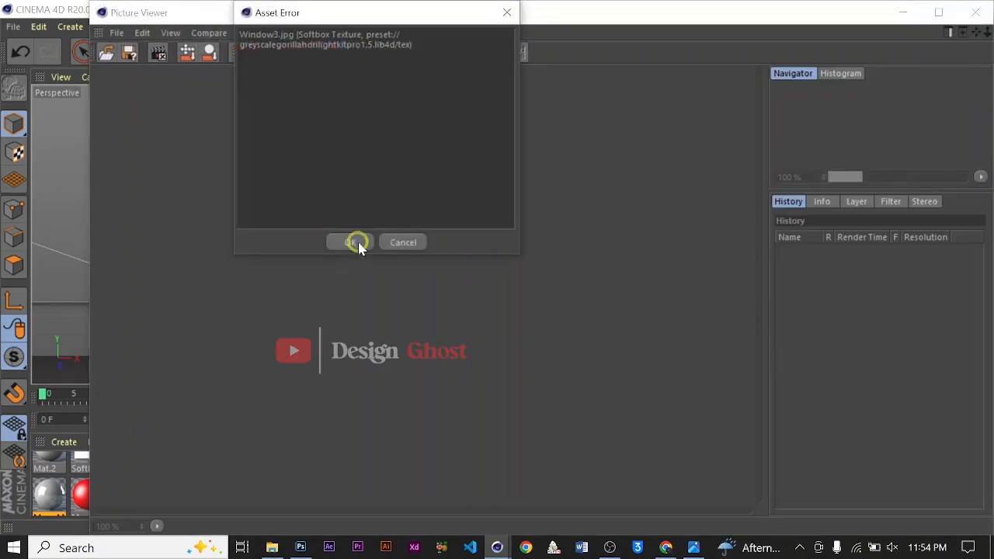
{"action": "left_click", "coordinate": [356, 242]}
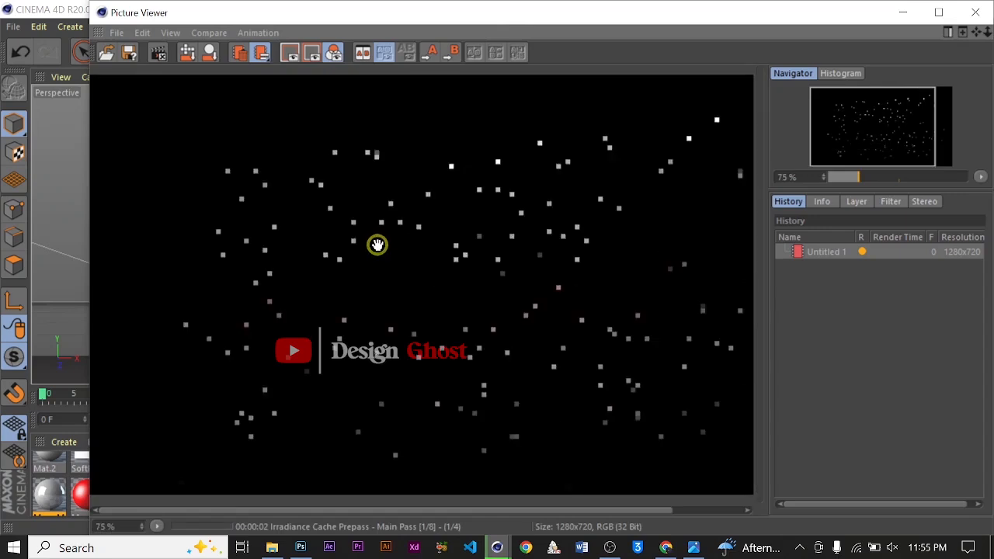
{"action": "scroll", "coordinate": [377, 247], "scroll_direction": "down", "scroll_amount": 3}
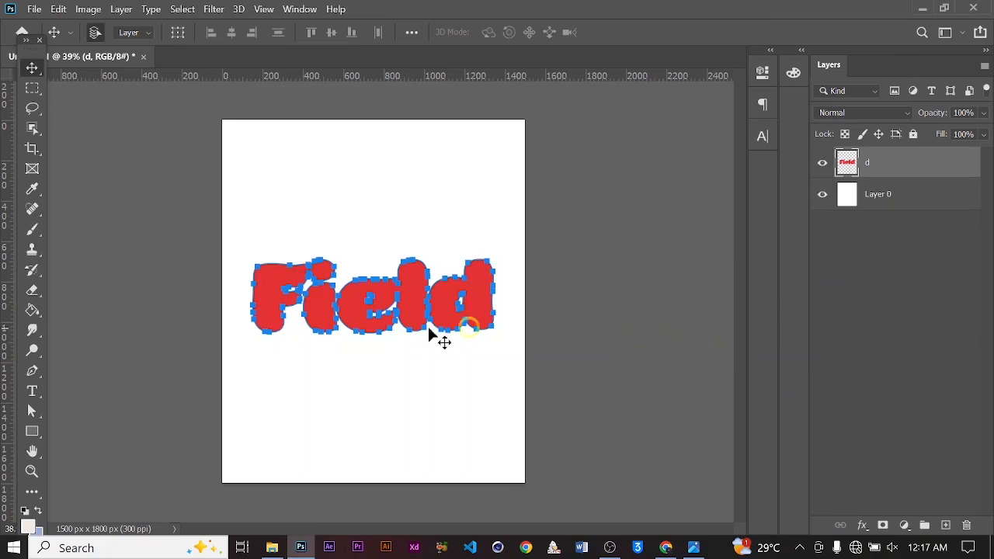
Switch to Photoshop and open the rendered Field Trip image from the Thumbnail folder
{"action": "key", "text": "Return"}
{"action": "key", "text": "ctrl+0"}
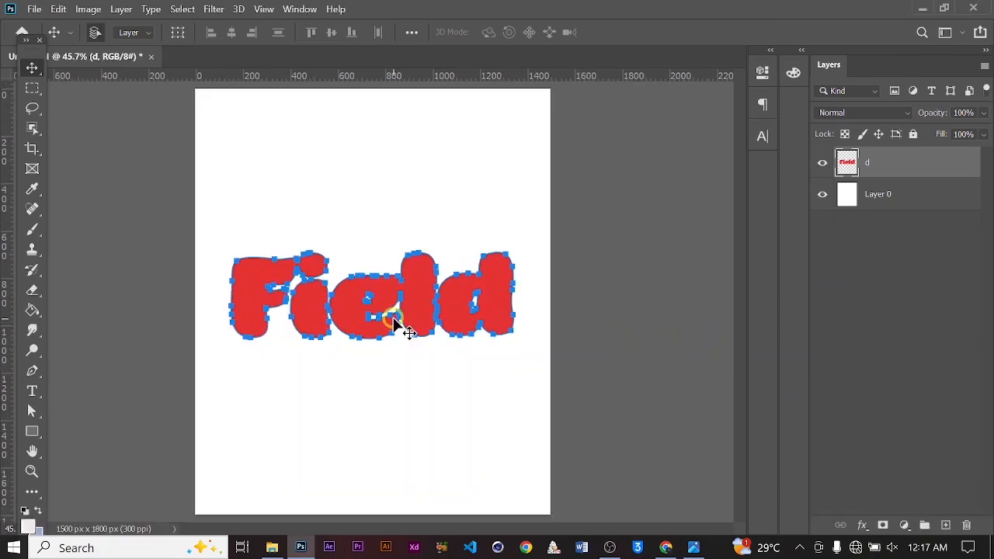
{"action": "scroll", "coordinate": [320, 310], "scroll_direction": "up", "scroll_amount": 2, "text": "alt"}
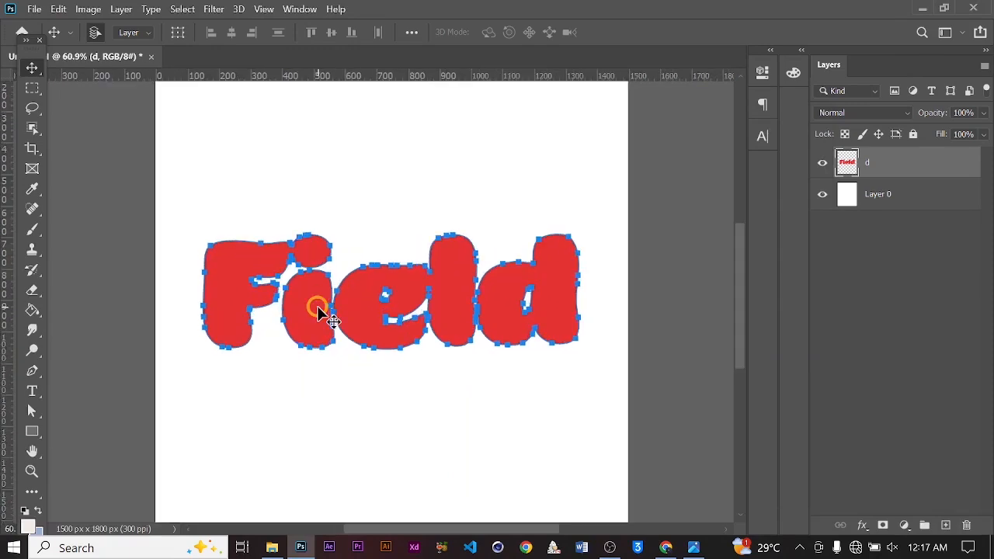
{"action": "scroll", "coordinate": [320, 311], "scroll_direction": "down", "scroll_amount": 1, "text": "alt"}
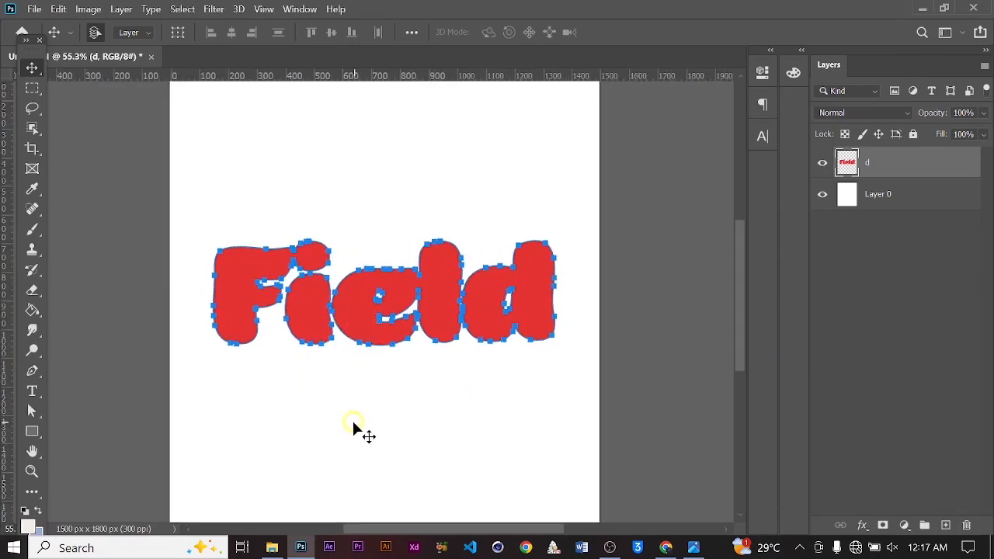
{"action": "left_click", "coordinate": [272, 547]}
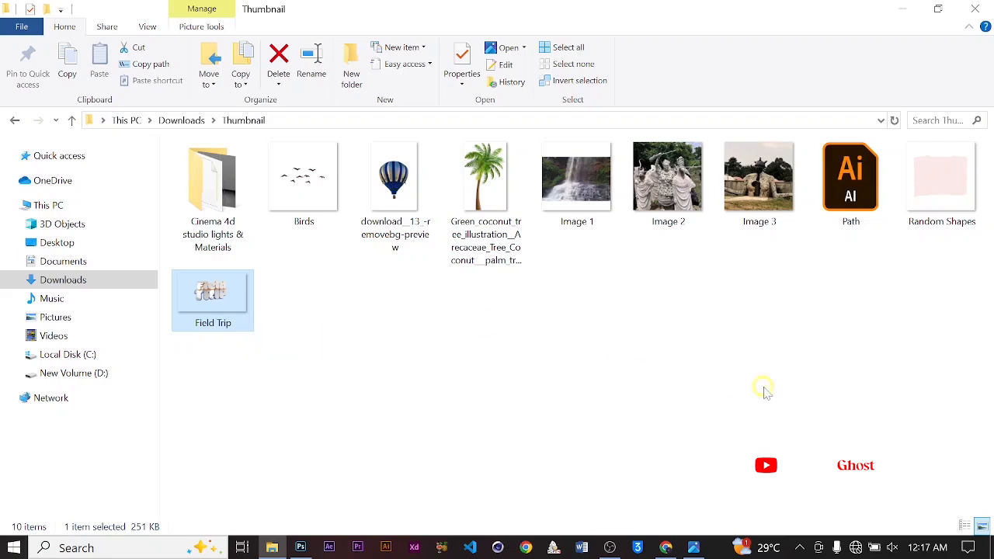
{"action": "left_click_drag", "start_coordinate": [954, 287], "coordinate": [299, 143]}
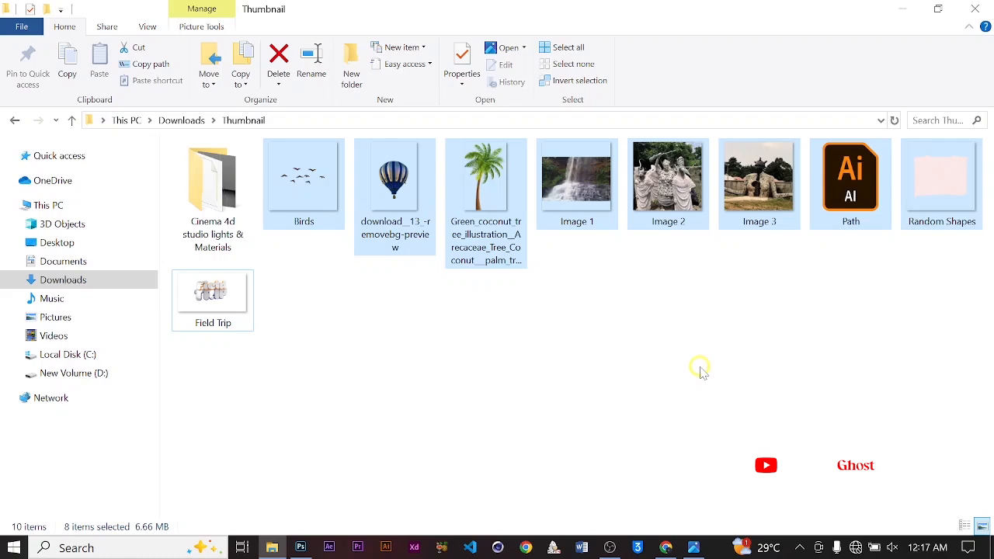
{"action": "left_click", "coordinate": [571, 437]}
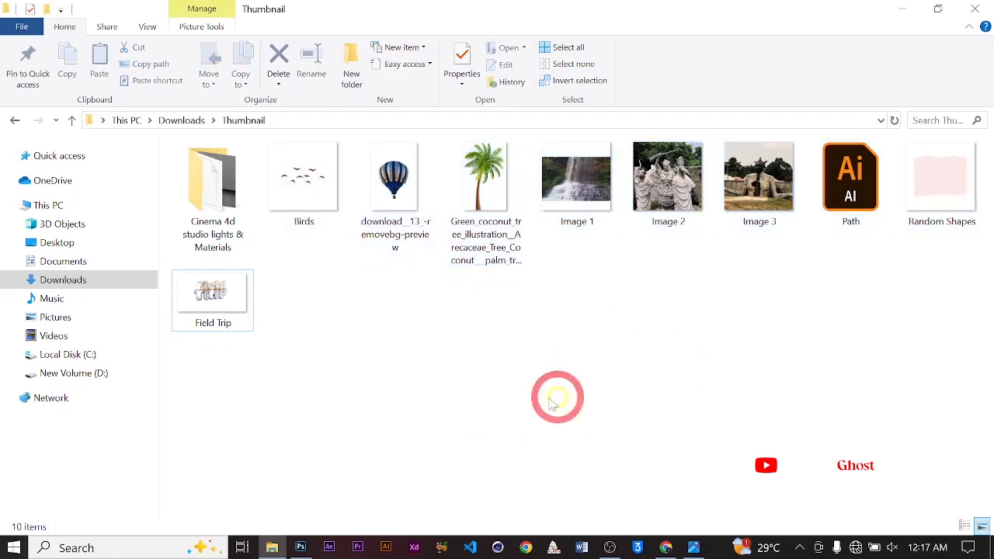
{"action": "left_click", "coordinate": [240, 326]}
{"action": "left_click_drag", "start_coordinate": [225, 291], "coordinate": [614, 371]}
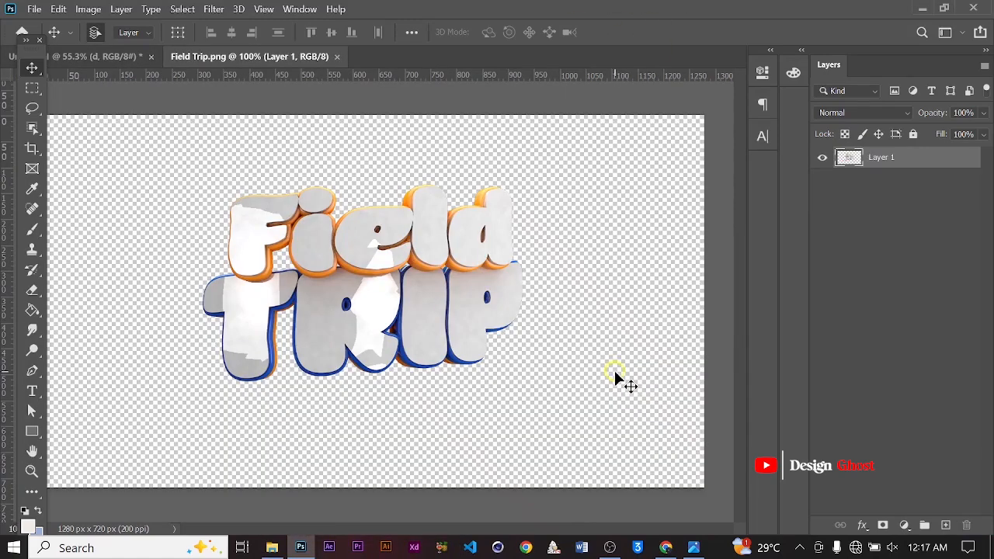
Delete the red Field text layer from the poster document
{"action": "scroll", "coordinate": [381, 311], "scroll_direction": "up", "scroll_amount": 1, "text": "alt"}
{"action": "scroll", "coordinate": [380, 304], "scroll_direction": "up", "scroll_amount": 1, "text": "alt"}
{"action": "key", "text": "ctrl+0"}
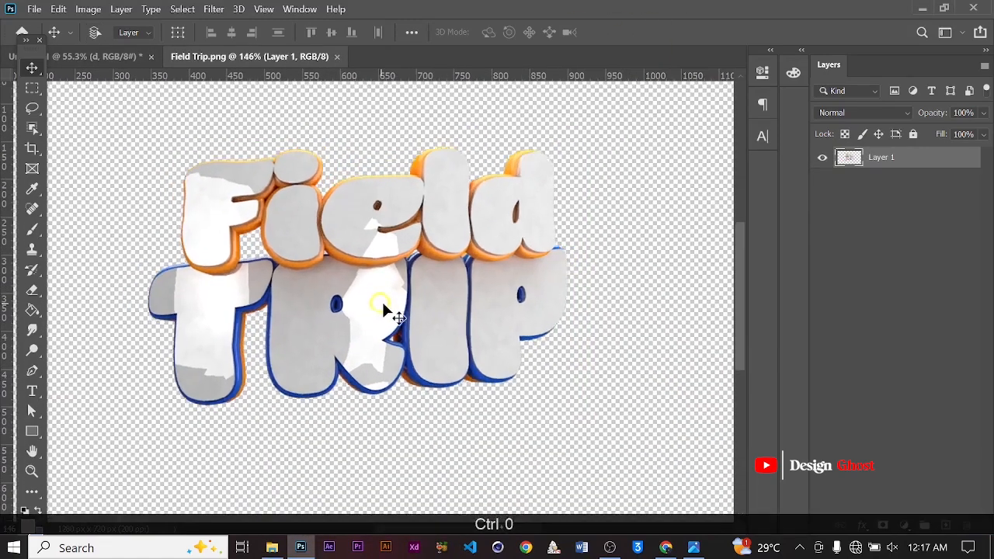
{"action": "scroll", "coordinate": [308, 292], "scroll_direction": "up", "scroll_amount": 5, "text": "alt"}
{"action": "scroll", "coordinate": [418, 323], "scroll_direction": "down", "scroll_amount": 6, "text": "alt"}
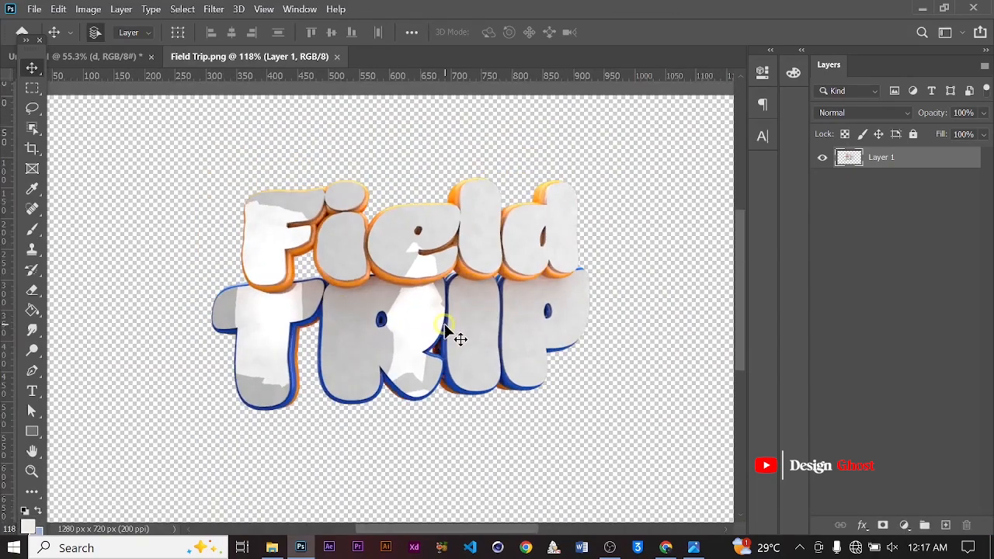
{"action": "left_click", "coordinate": [116, 56]}
{"action": "scroll", "coordinate": [375, 264], "scroll_direction": "up", "scroll_amount": 2, "text": "alt"}
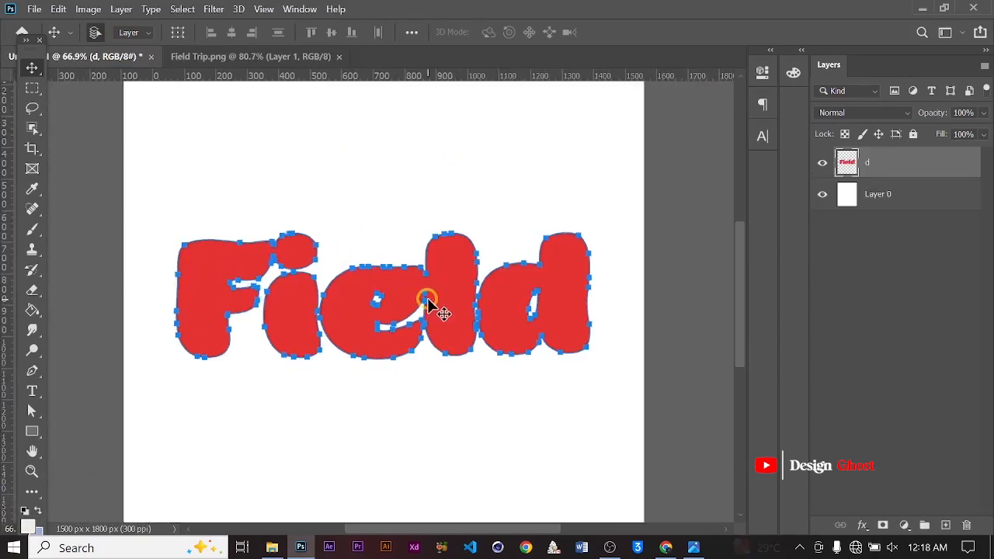
{"action": "left_click", "coordinate": [385, 283]}
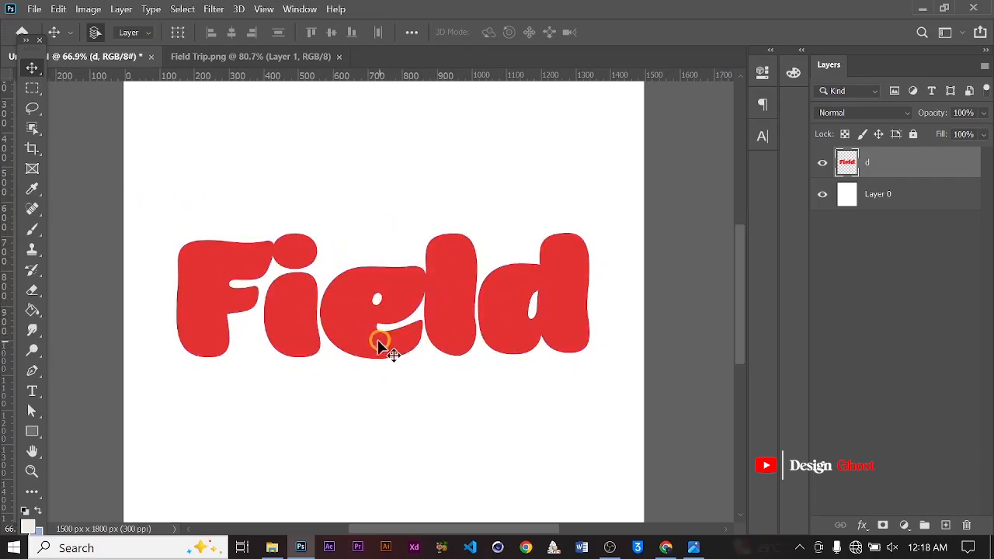
{"action": "key", "text": "BackSpace"}
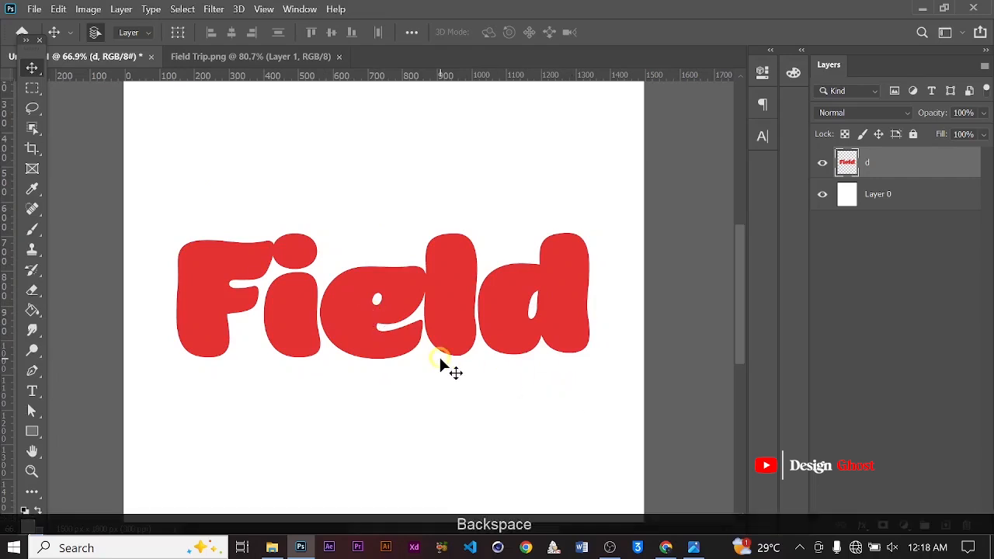
{"action": "key", "text": "BackSpace"}
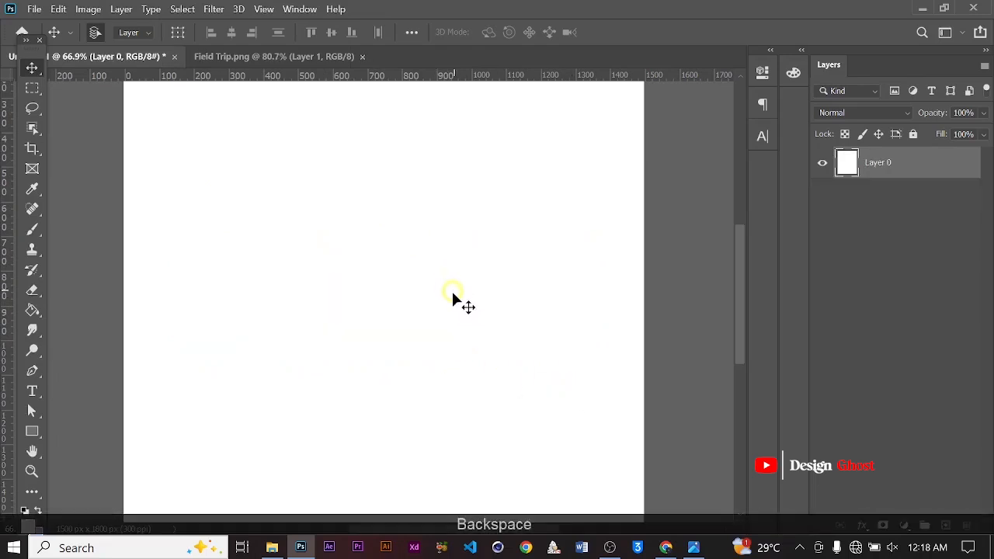
Drag the rendered Field Trip layer from its image into the poster document
{"action": "key", "text": "ctrl+0"}
{"action": "left_click", "coordinate": [273, 56]}
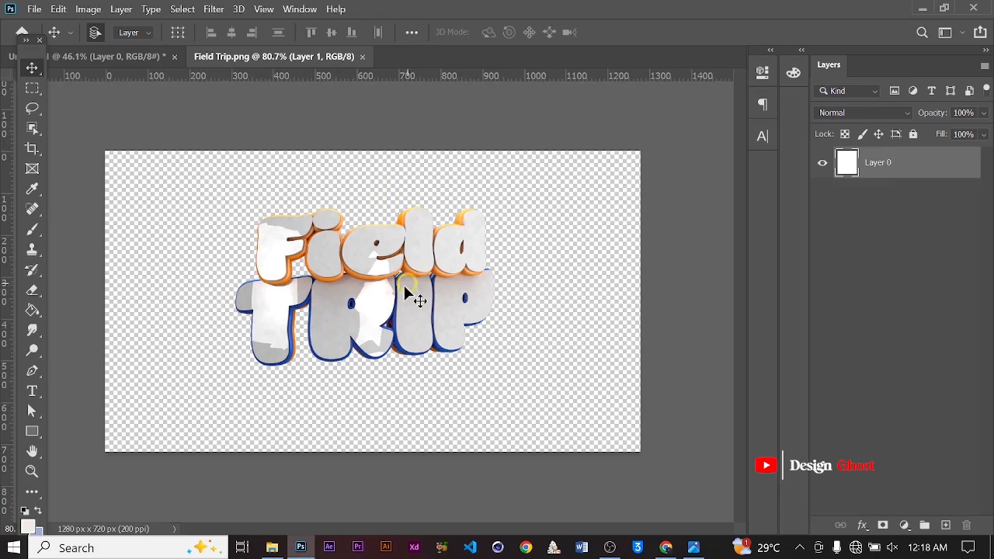
{"action": "scroll", "coordinate": [415, 295], "scroll_direction": "up", "scroll_amount": 1, "text": "alt"}
{"action": "left_click_drag", "start_coordinate": [370, 264], "coordinate": [388, 288]}
Scale the text render up with Free Transform to about 947 x 586 px and reposition it
{"action": "key", "text": "ctrl+t"}
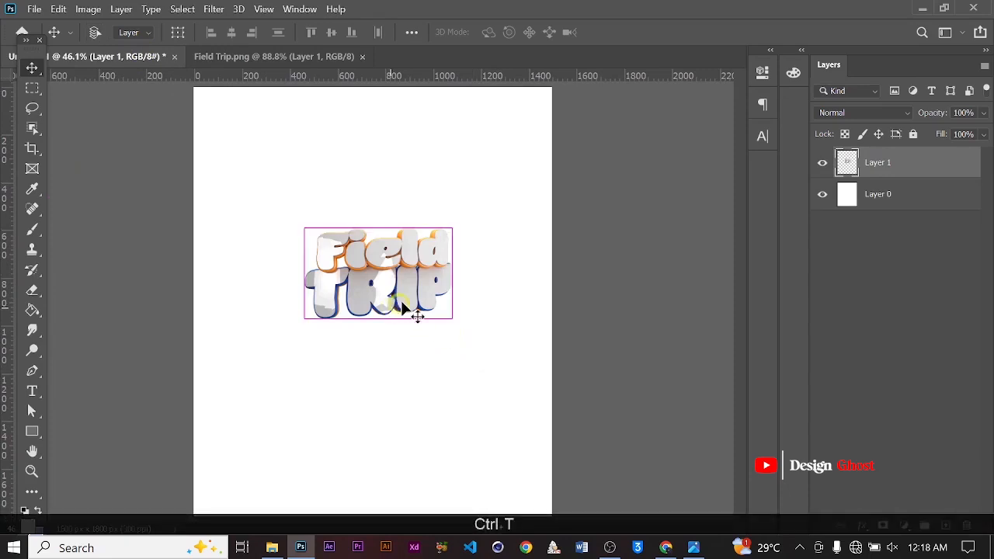
{"action": "left_click_drag", "start_coordinate": [450, 225], "coordinate": [478, 171]}
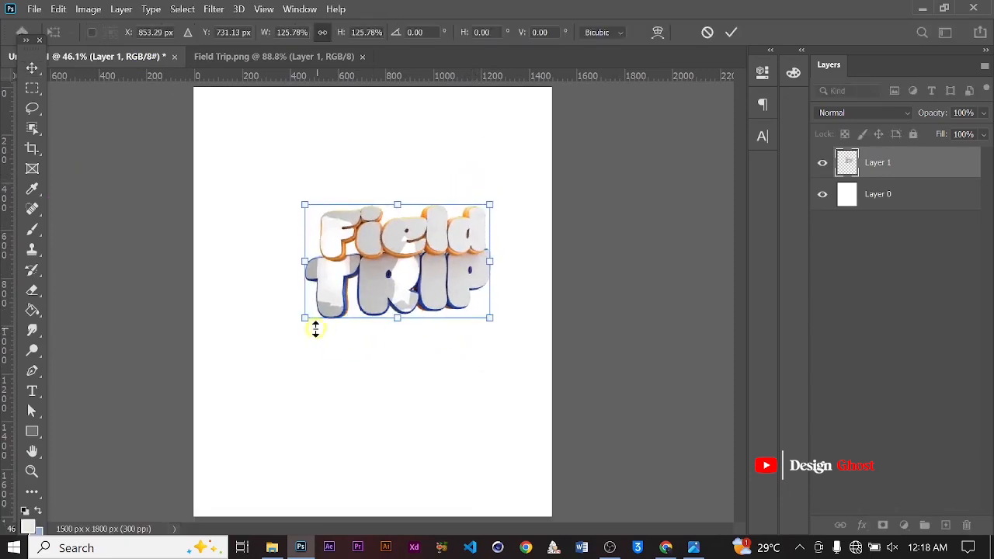
{"action": "left_click_drag", "start_coordinate": [301, 320], "coordinate": [264, 342]}
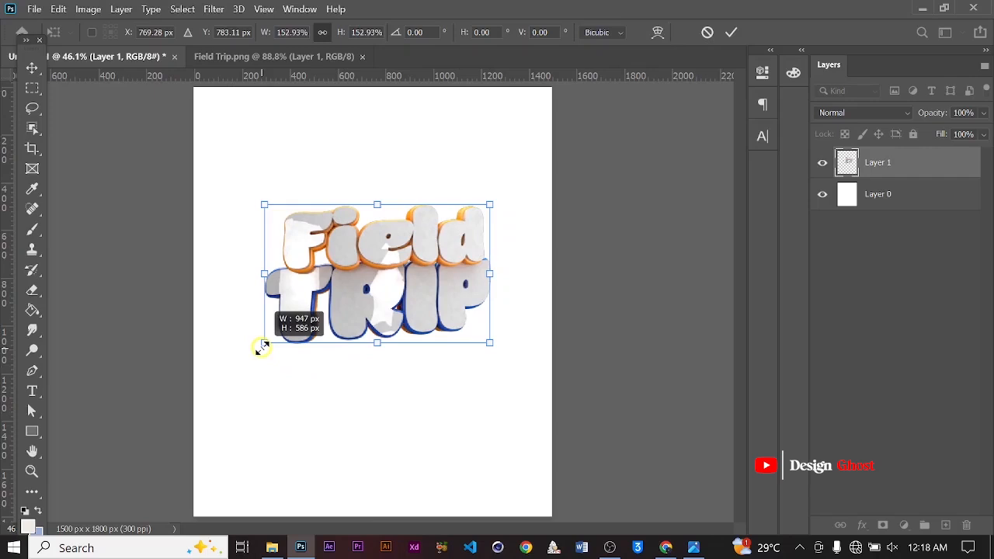
{"action": "left_click_drag", "start_coordinate": [473, 288], "coordinate": [463, 284]}
{"action": "key", "text": "Return"}
Apply Camera Raw Filter to the text render layer with Texture set to +30 and Clarity to 15
{"action": "key", "text": "ctrl+0"}
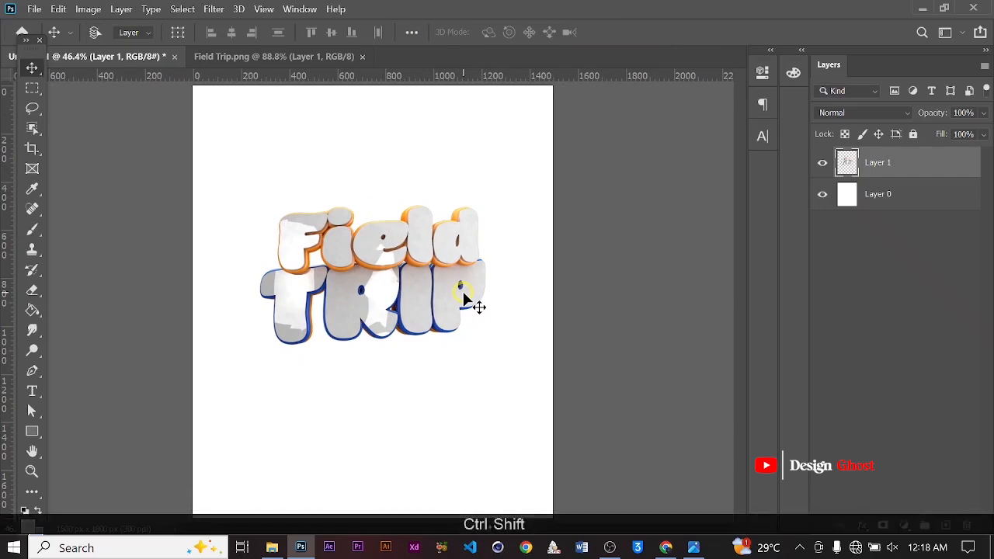
{"action": "key", "text": "ctrl+shift+a"}
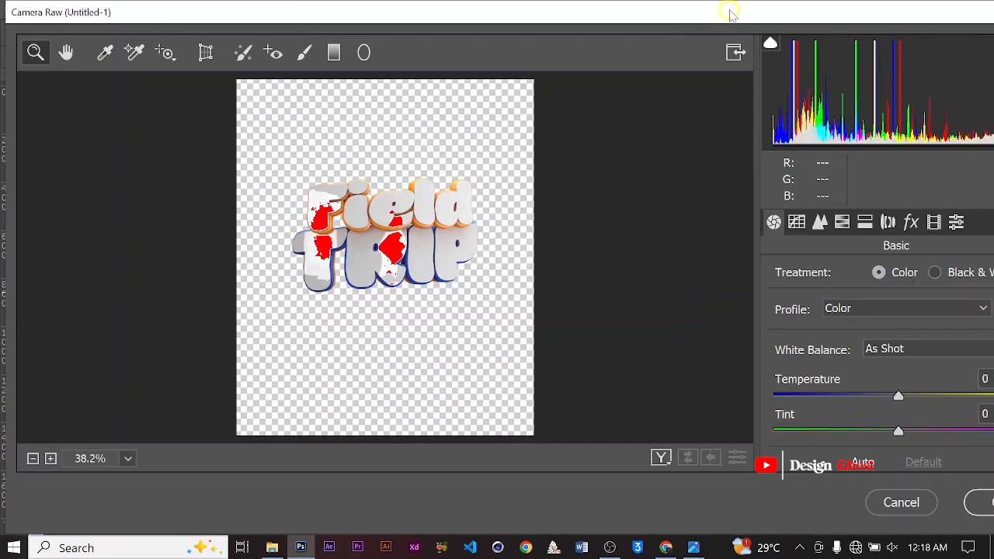
{"action": "left_click_drag", "start_coordinate": [729, 12], "coordinate": [461, 11]}
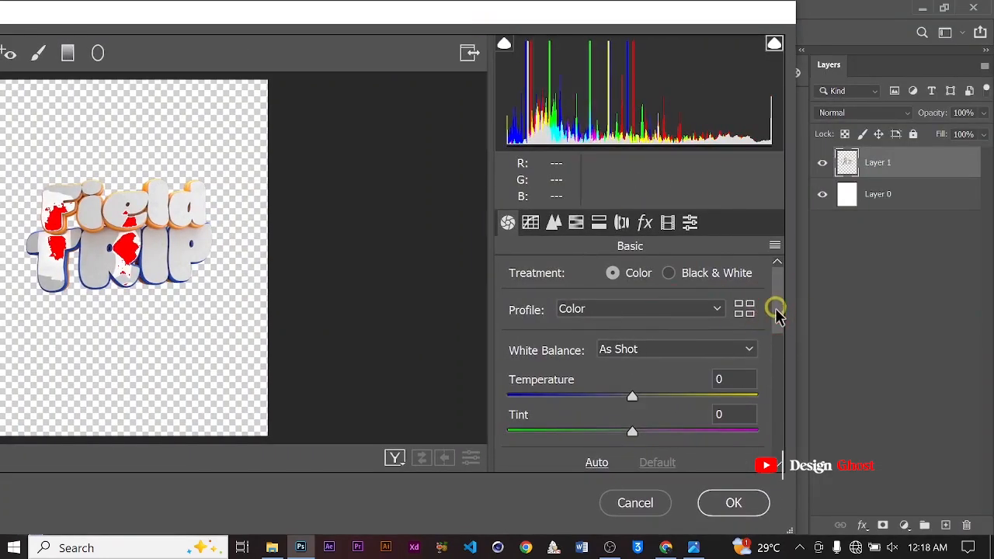
{"action": "left_click_drag", "start_coordinate": [776, 311], "coordinate": [779, 362]}
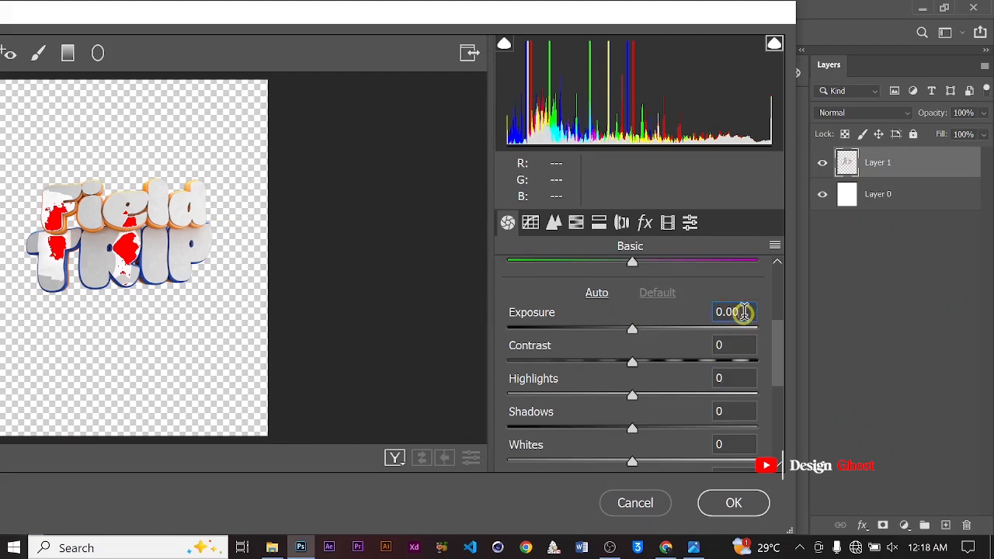
{"action": "key", "text": "BackSpace"}
{"action": "type", "text": "9"}
{"action": "left_click_drag", "start_coordinate": [769, 344], "coordinate": [772, 381]}
{"action": "left_click", "coordinate": [730, 403]}
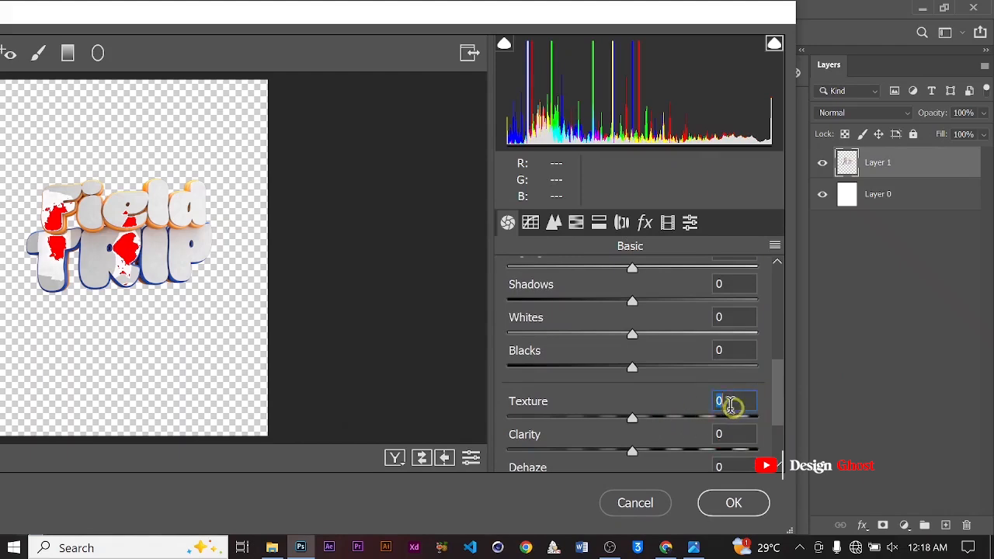
{"action": "type", "text": "30"}
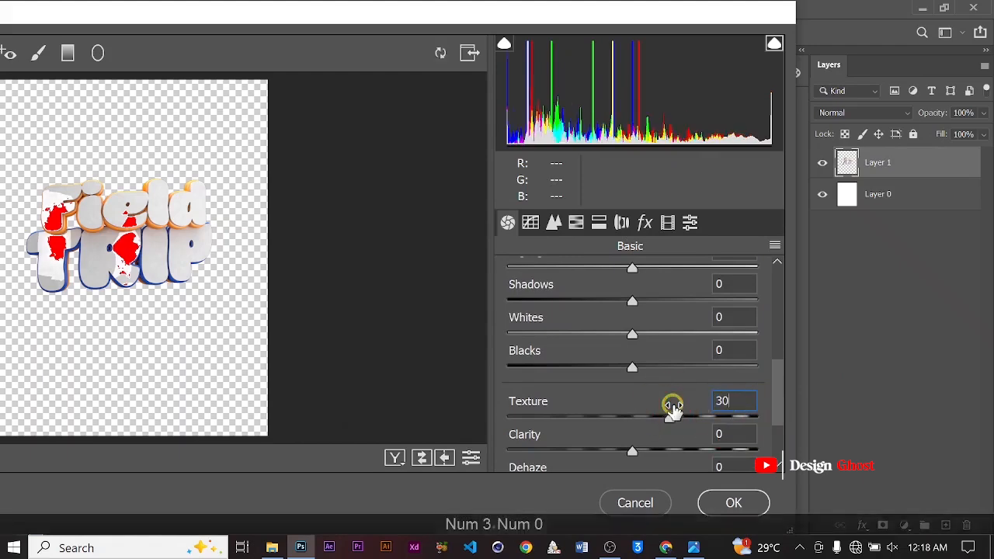
{"action": "left_click", "coordinate": [721, 439]}
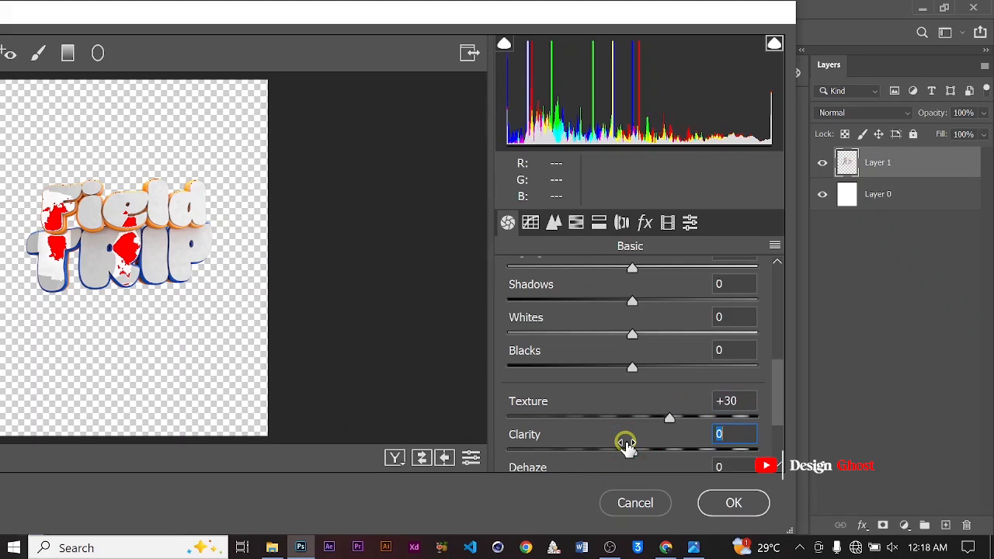
{"action": "type", "text": "15"}
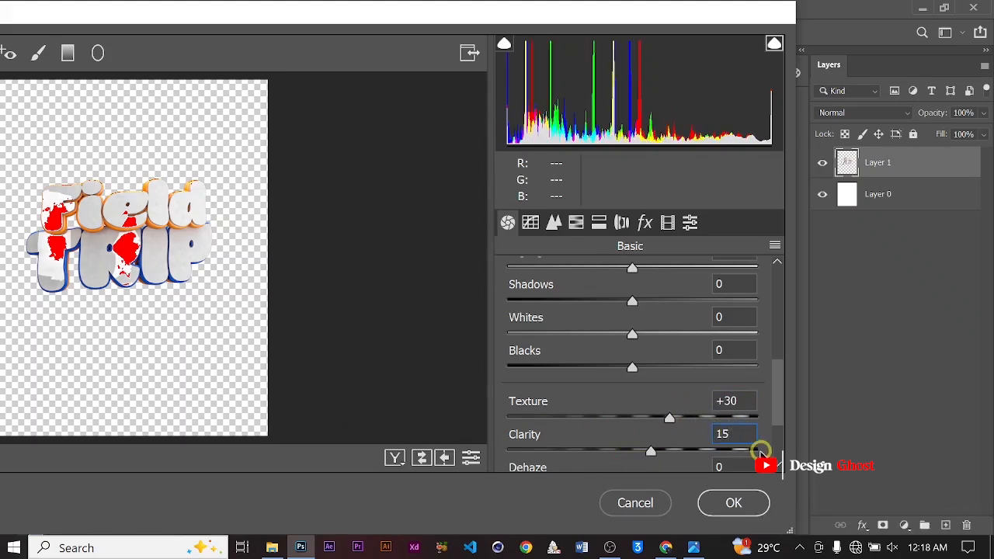
{"action": "left_click", "coordinate": [733, 502]}
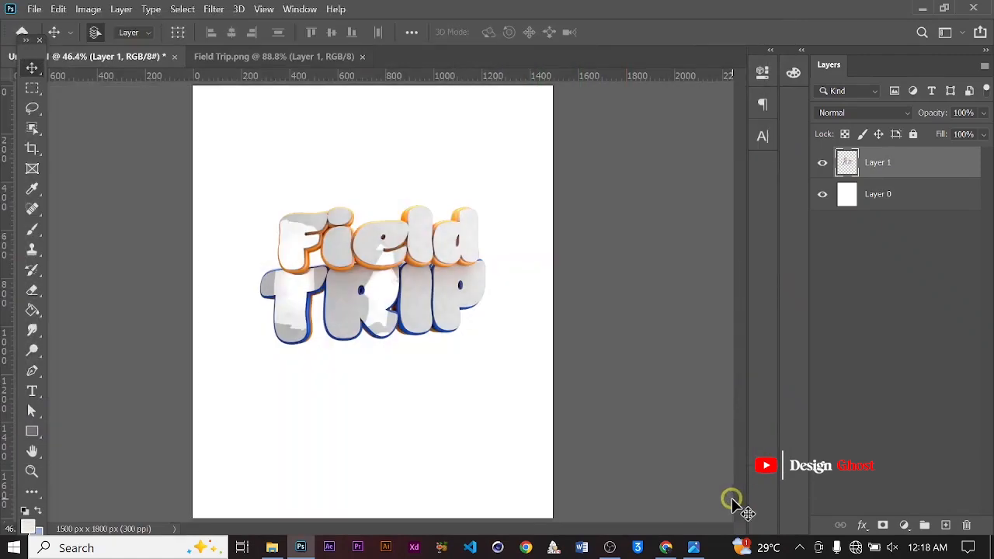
Hide the text render layer and select the white background layer
{"action": "scroll", "coordinate": [422, 251], "scroll_direction": "up", "scroll_amount": 3, "text": "alt"}
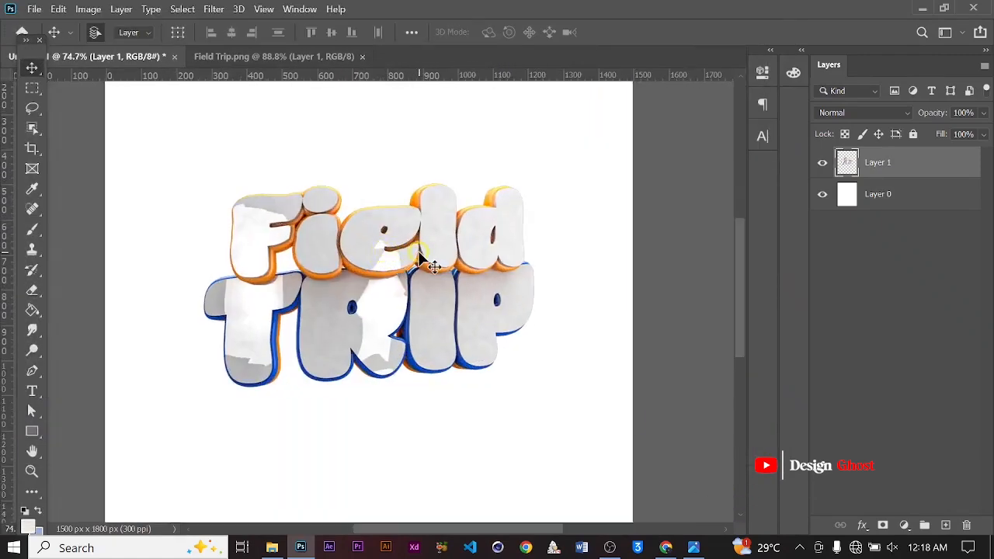
{"action": "key", "text": "ctrl+0"}
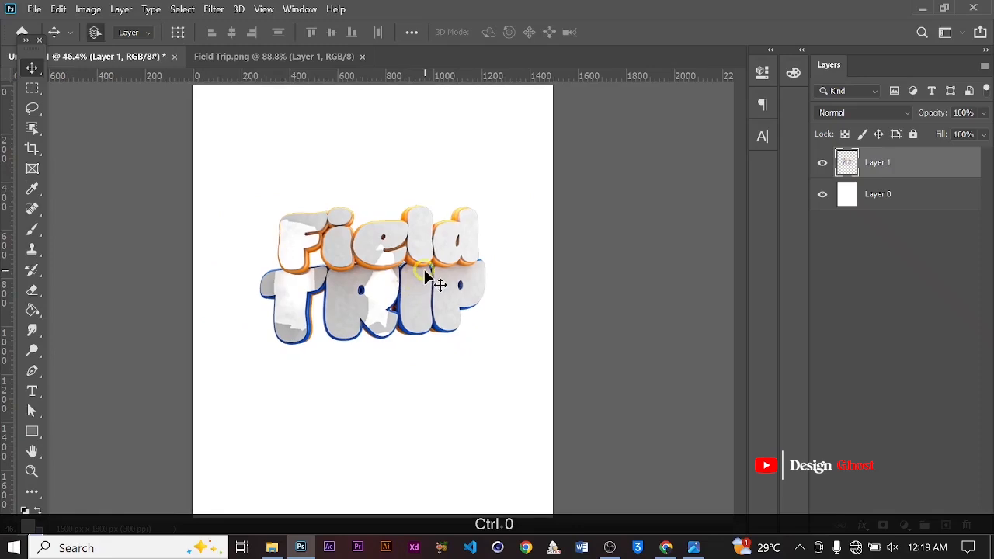
{"action": "scroll", "coordinate": [372, 313], "scroll_direction": "down", "scroll_amount": 2, "text": "alt"}
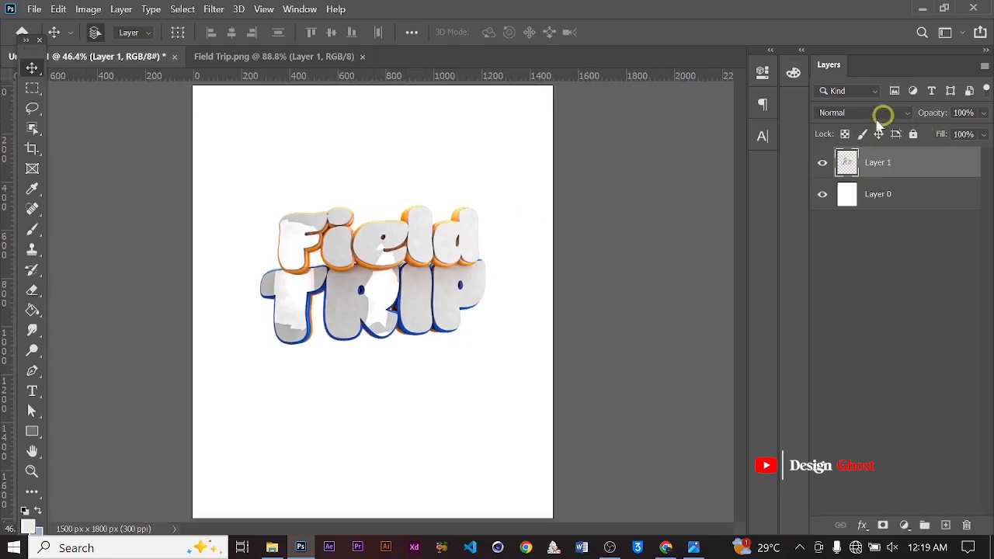
{"action": "left_click", "coordinate": [822, 163]}
{"action": "left_click", "coordinate": [894, 200]}
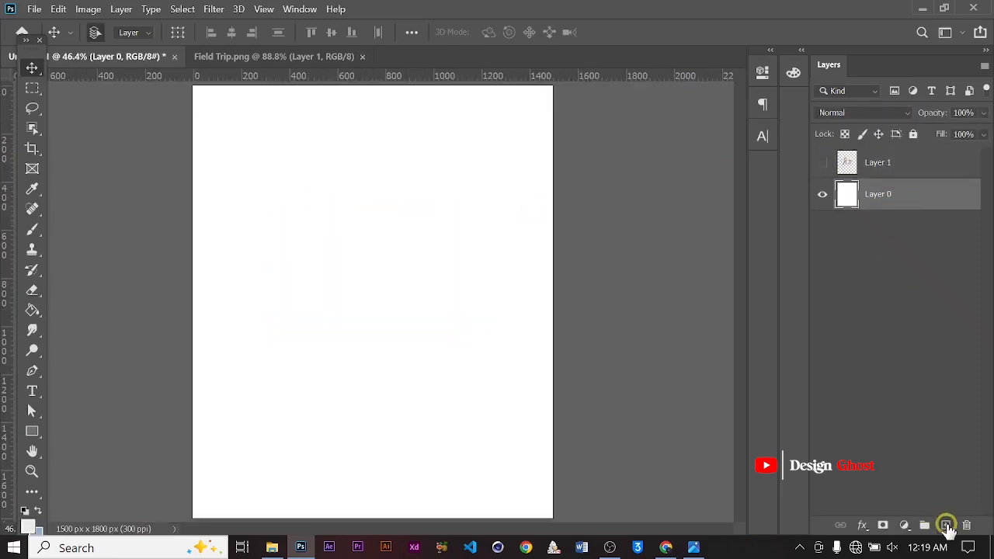
Add a new empty layer and set the foreground color to teal #0491af
{"action": "left_click", "coordinate": [945, 525]}
{"action": "left_click", "coordinate": [27, 522]}
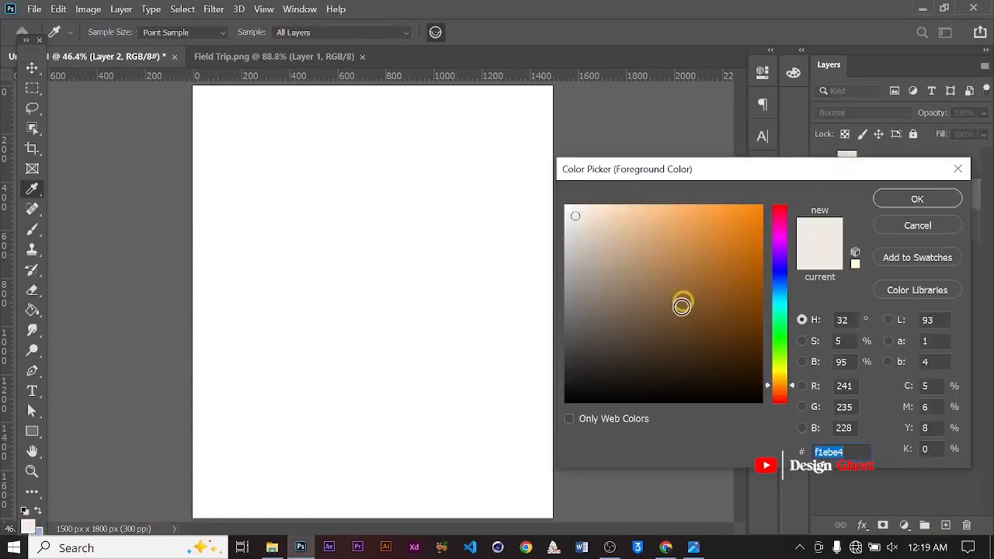
{"action": "left_click", "coordinate": [779, 280]}
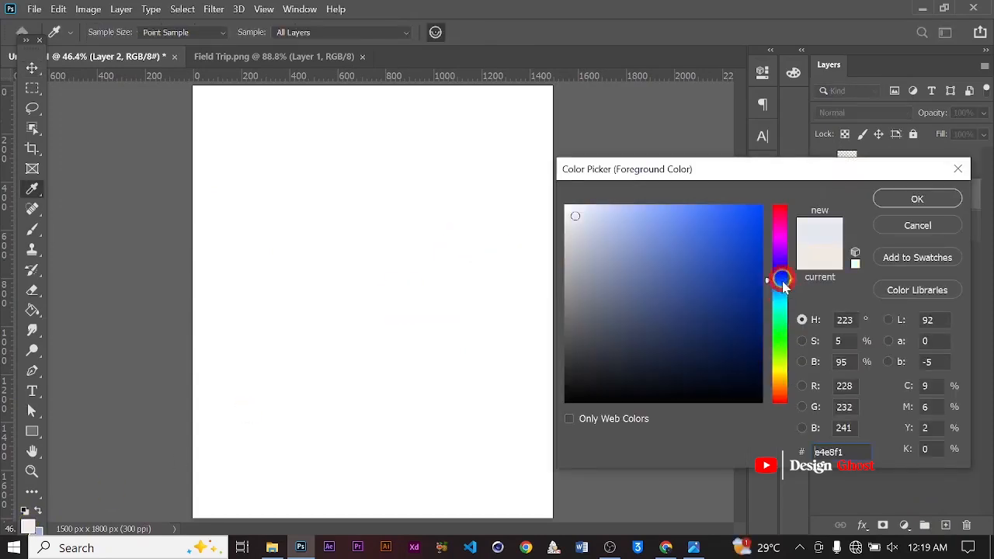
{"action": "mouse_move", "coordinate": [743, 323]}
{"action": "left_mouse_down"}
{"action": "mouse_move", "coordinate": [743, 300]}
{"action": "mouse_move", "coordinate": [757, 288]}
{"action": "mouse_move", "coordinate": [747, 270]}
{"action": "mouse_move", "coordinate": [794, 287]}
{"action": "mouse_move", "coordinate": [795, 301]}
{"action": "left_mouse_up"}
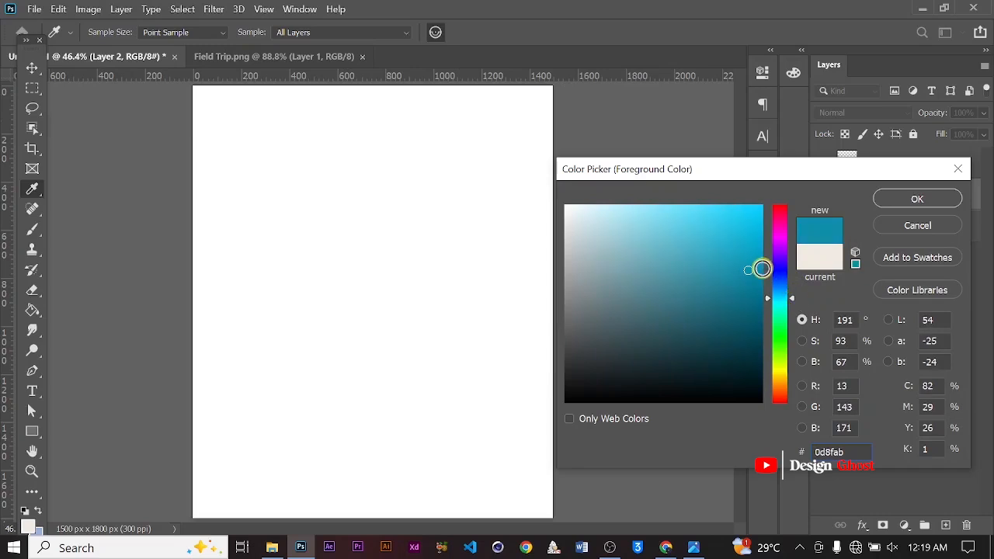
{"action": "left_click", "coordinate": [907, 199]}
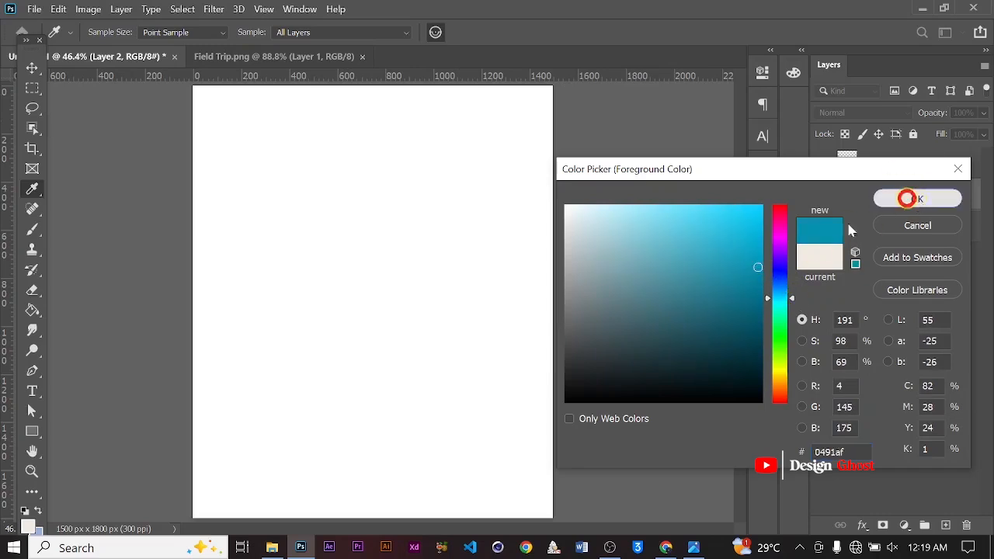
Paint a broad teal band across the middle of the new layer with a 1500 px soft round brush
{"action": "key", "text": "v"}
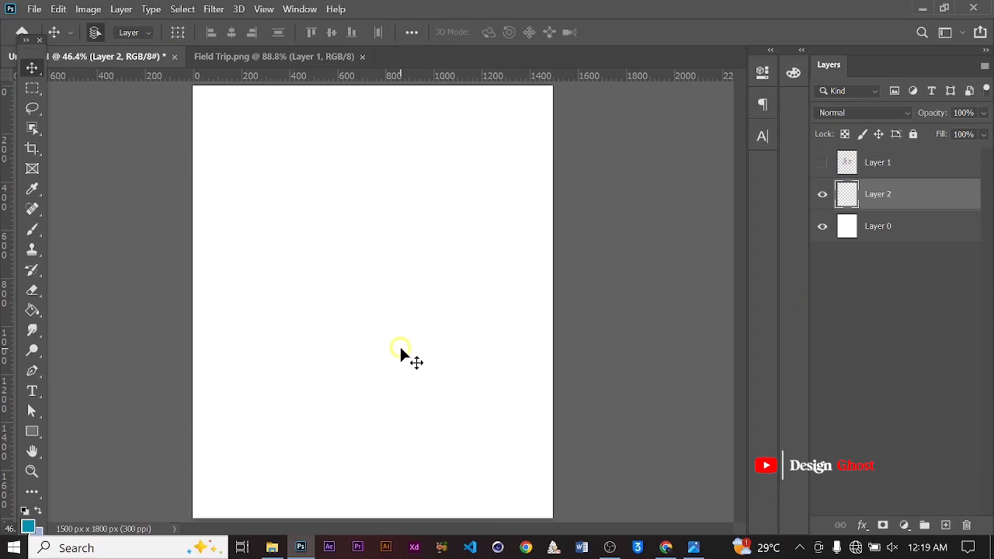
{"action": "key", "text": "b"}
{"action": "scroll", "coordinate": [427, 287], "scroll_direction": "down", "scroll_amount": 2, "text": "alt"}
{"action": "key", "text": "bracketright"}
{"action": "key", "text": "bracketright"}
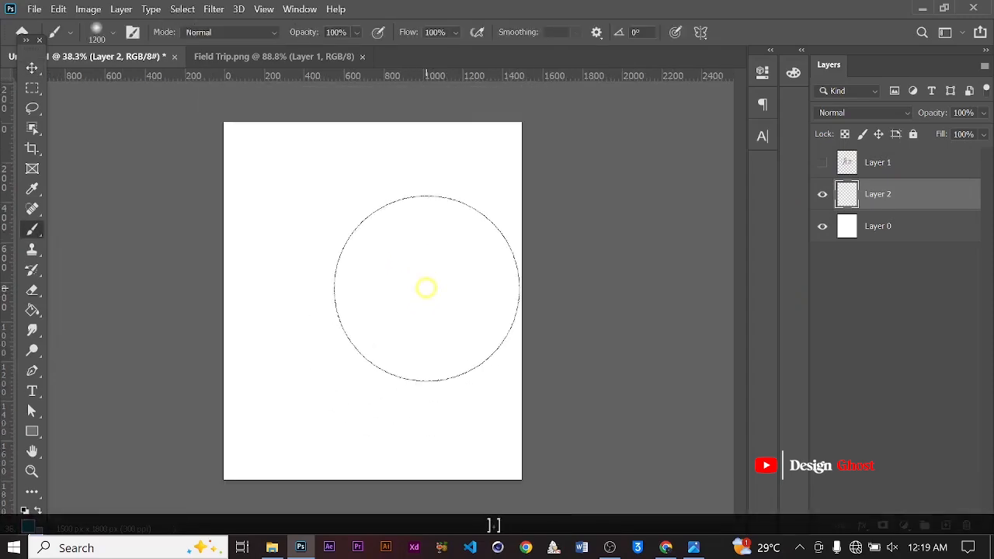
{"action": "key", "text": "bracketright"}
{"action": "key", "text": "bracketright"}
{"action": "key", "text": "bracketright"}
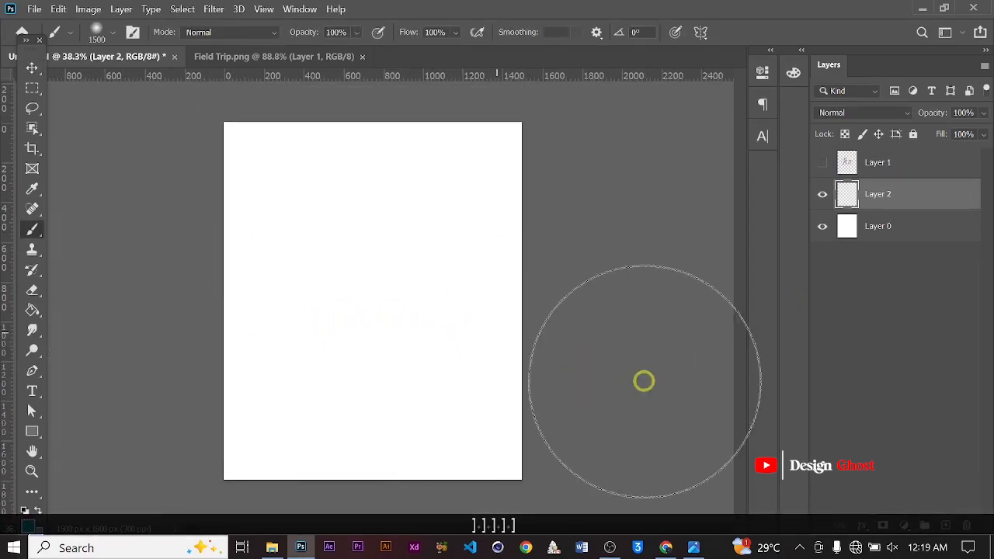
{"action": "mouse_move", "coordinate": [199, 309]}
{"action": "left_mouse_down"}
{"action": "mouse_move", "coordinate": [317, 333]}
{"action": "mouse_move", "coordinate": [269, 288]}
{"action": "left_mouse_up"}
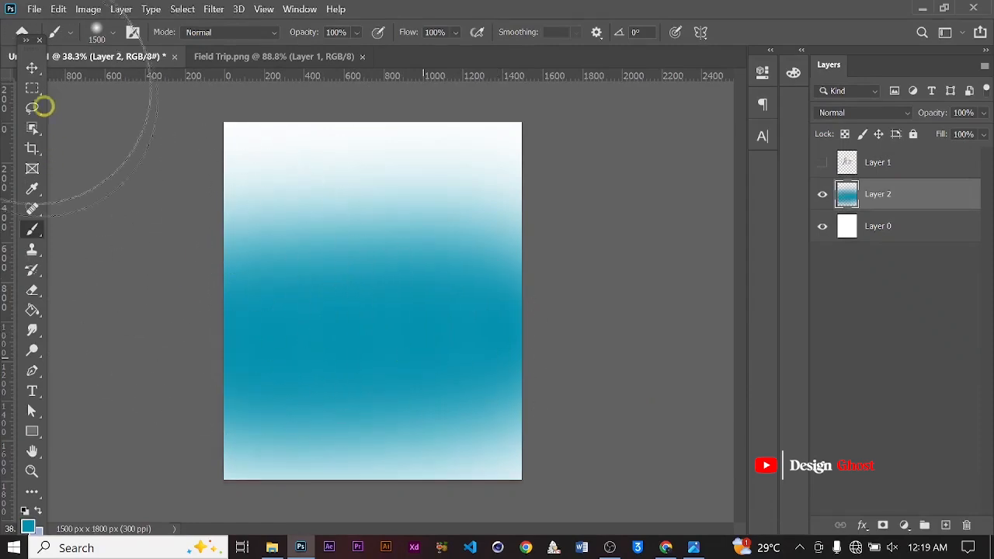
Add another new layer and set the foreground color to blue #016bce
{"action": "left_click", "coordinate": [32, 67]}
{"action": "scroll", "coordinate": [414, 332], "scroll_direction": "up", "scroll_amount": 2, "text": "alt"}
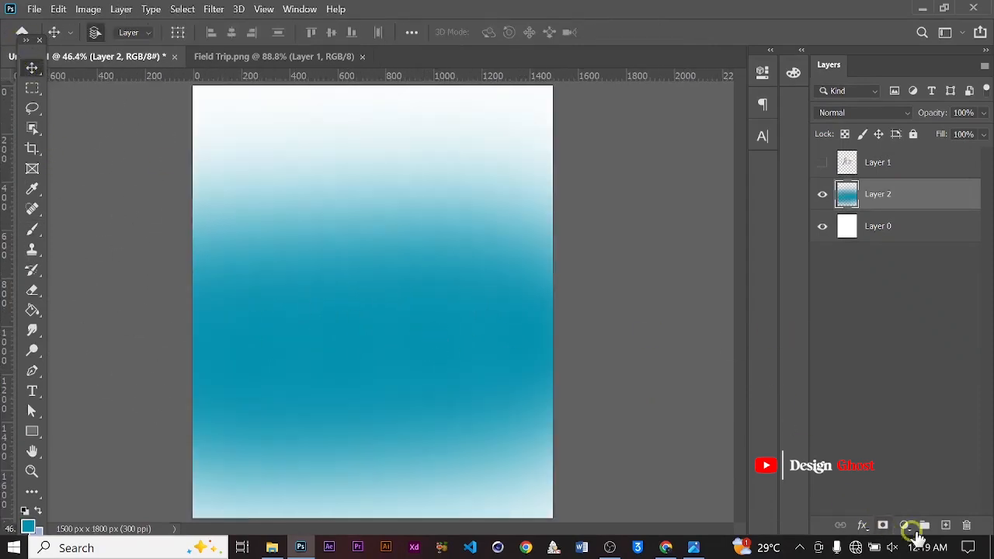
{"action": "left_click", "coordinate": [944, 525]}
{"action": "key", "text": "i"}
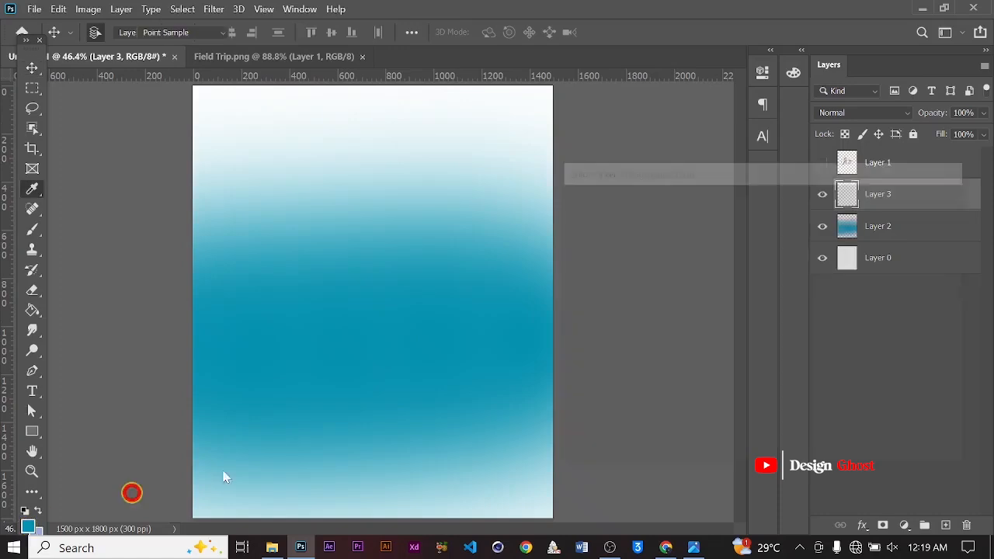
{"action": "left_click", "coordinate": [27, 526]}
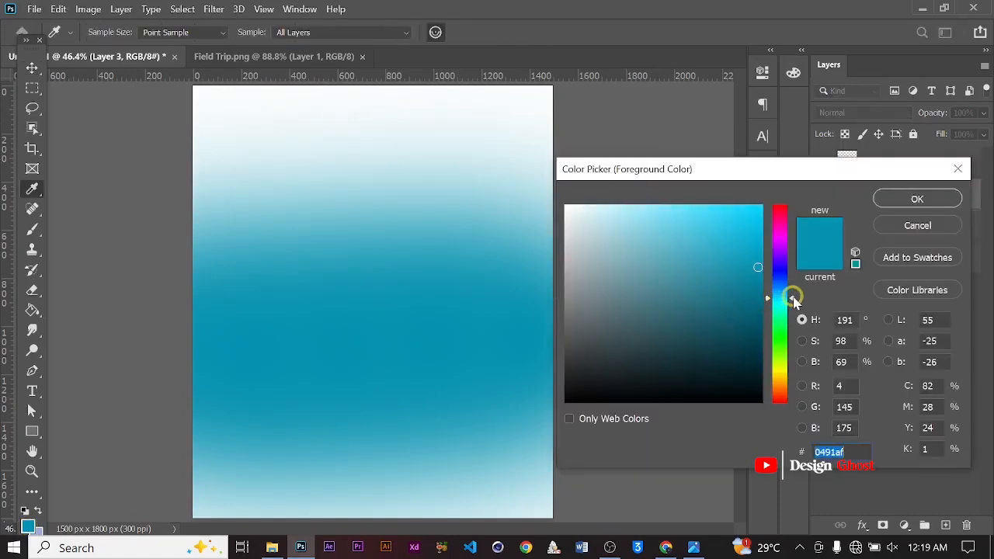
{"action": "left_click_drag", "start_coordinate": [794, 300], "coordinate": [760, 248]}
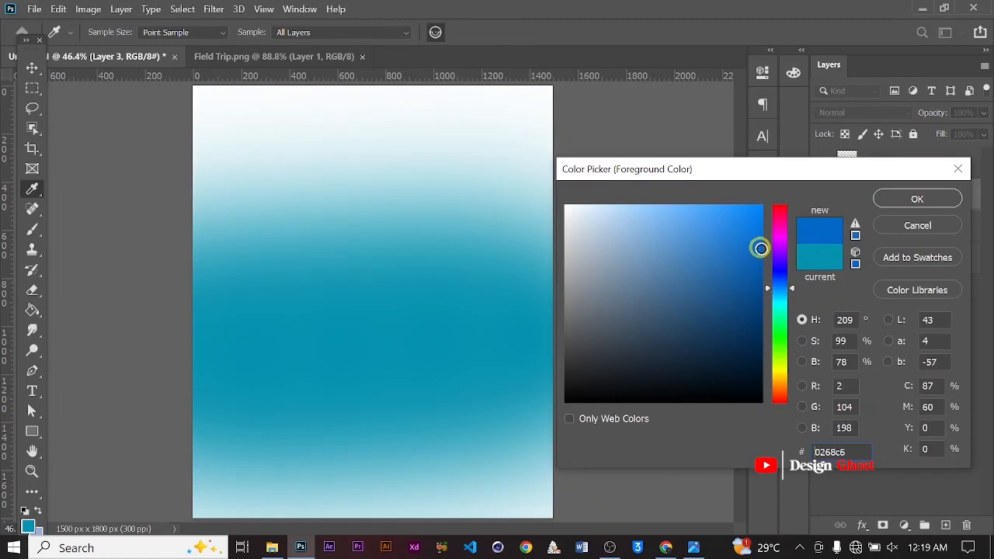
{"action": "left_click", "coordinate": [916, 198]}
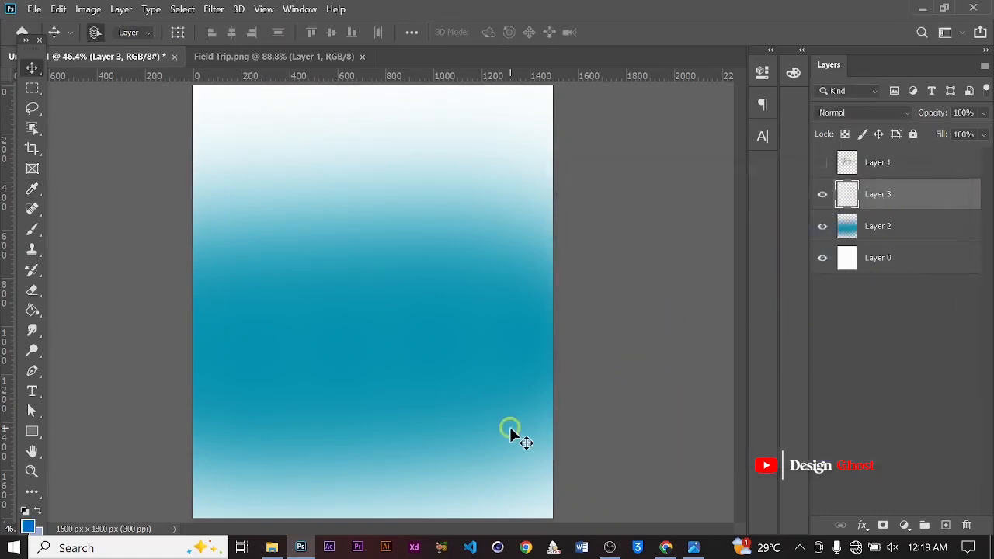
Paint blue over the lower half of the poster on this layer with the large soft brush
{"action": "key", "text": "b"}
{"action": "scroll", "coordinate": [575, 400], "scroll_direction": "down", "scroll_amount": 2, "text": "alt"}
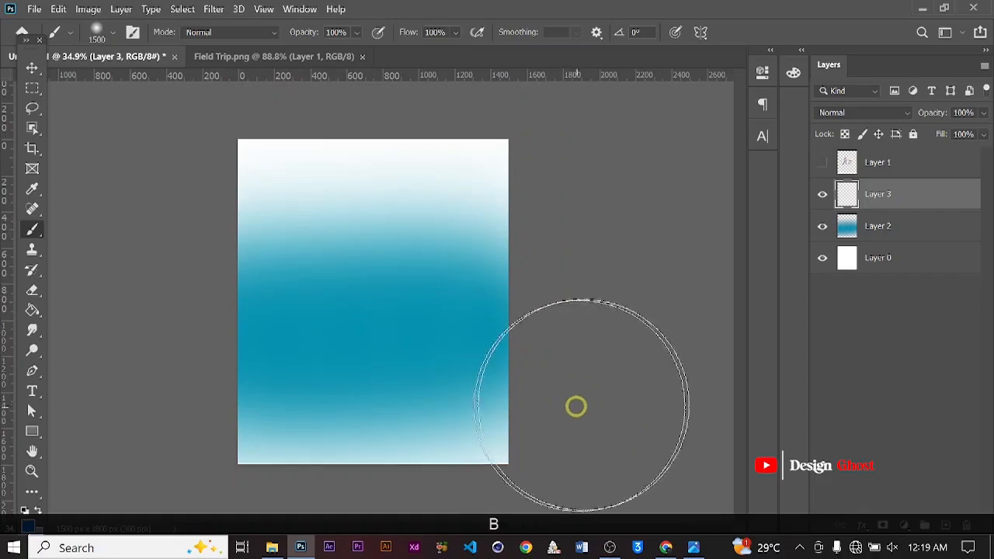
{"action": "mouse_move", "coordinate": [55, 392]}
{"action": "left_mouse_down"}
{"action": "mouse_move", "coordinate": [497, 453]}
{"action": "mouse_move", "coordinate": [574, 452]}
{"action": "left_mouse_up"}
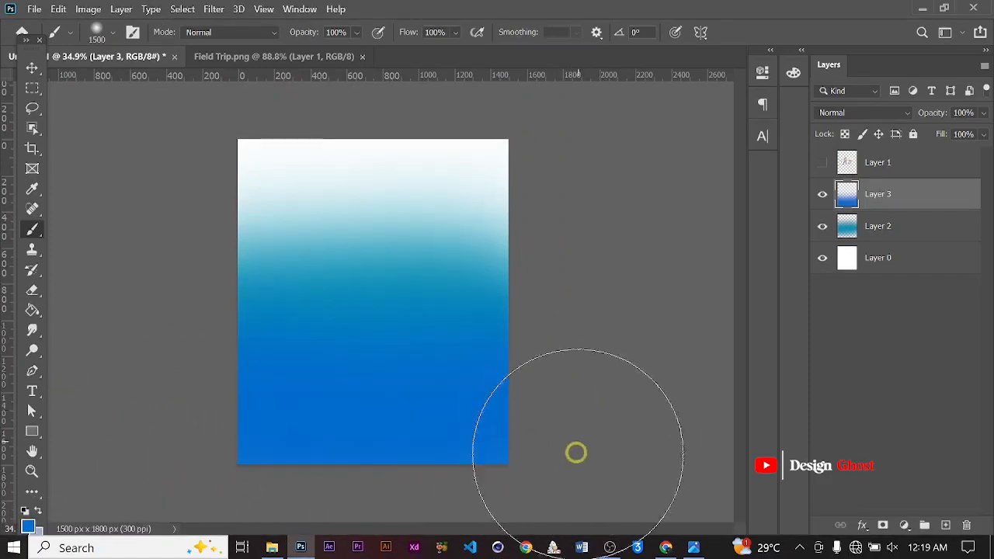
Add a third new layer and set the foreground color to a dark navy blue
{"action": "left_click", "coordinate": [32, 67]}
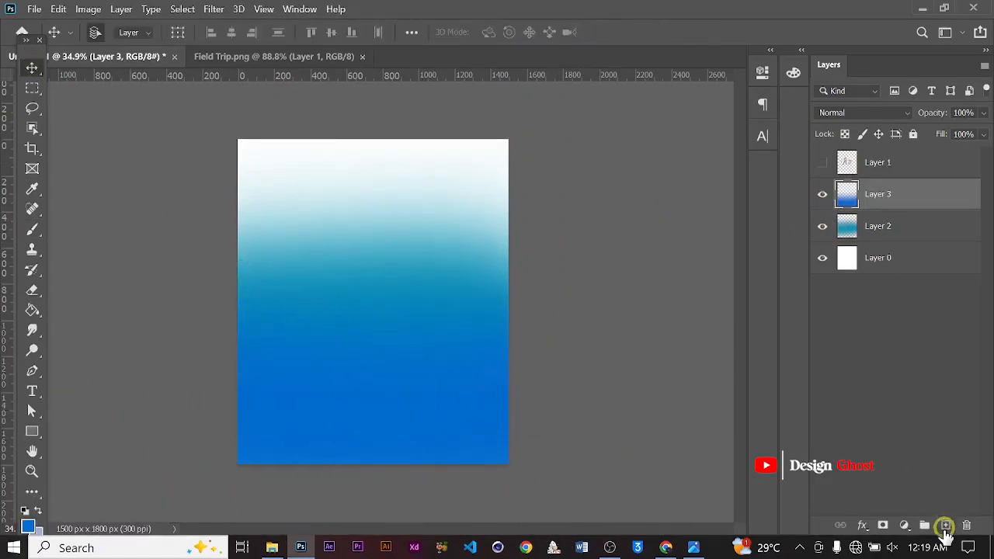
{"action": "left_click", "coordinate": [944, 525]}
{"action": "left_click", "coordinate": [28, 525]}
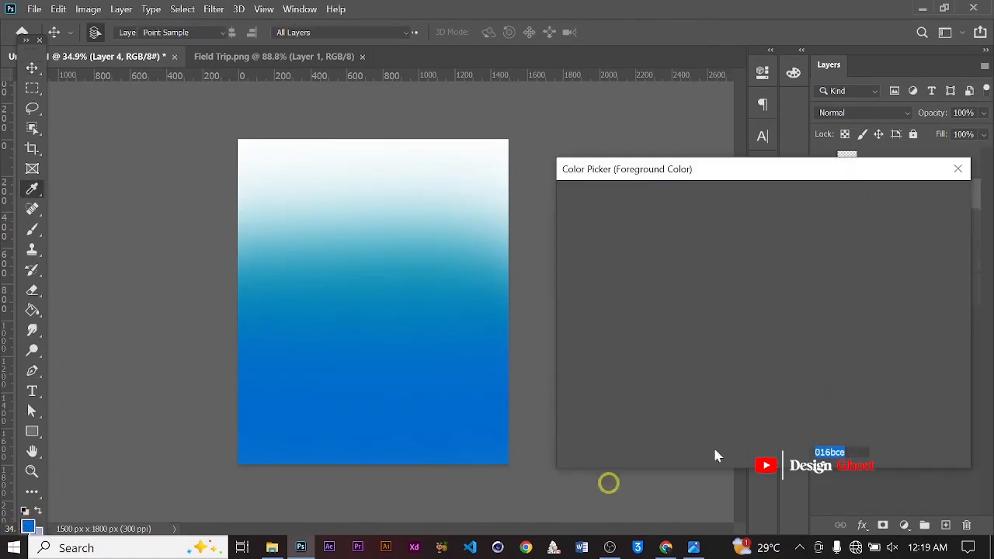
{"action": "left_click_drag", "start_coordinate": [765, 296], "coordinate": [767, 317]}
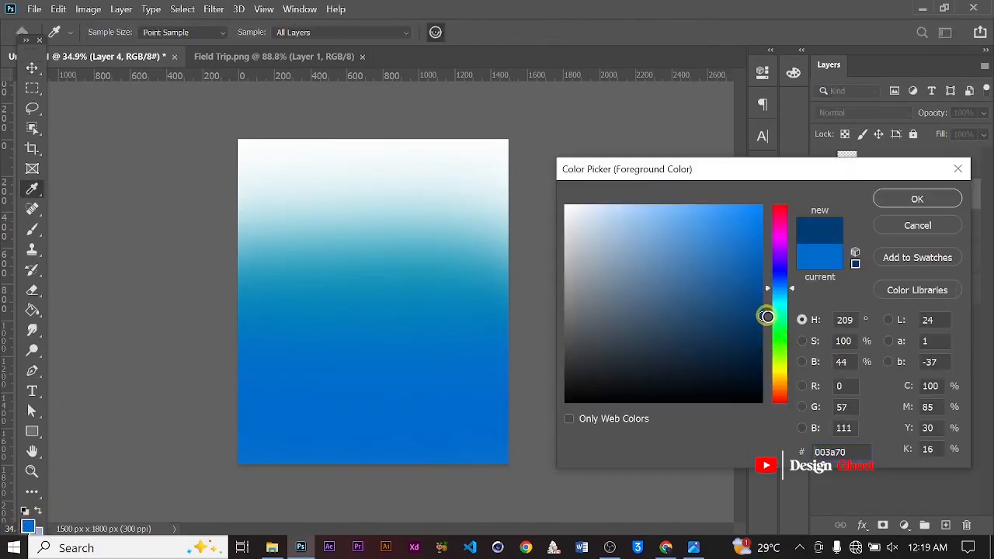
{"action": "left_click", "coordinate": [916, 199]}
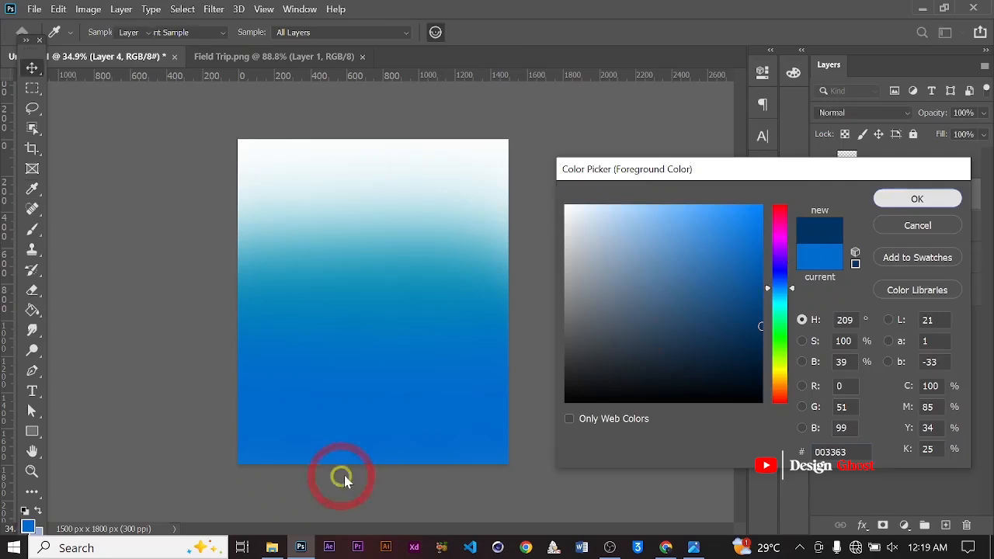
Paint dark navy along the bottom edge of the poster with a 1900 px soft brush
{"action": "scroll", "coordinate": [423, 441], "scroll_direction": "down", "scroll_amount": 2, "text": "alt"}
{"action": "key", "text": "b"}
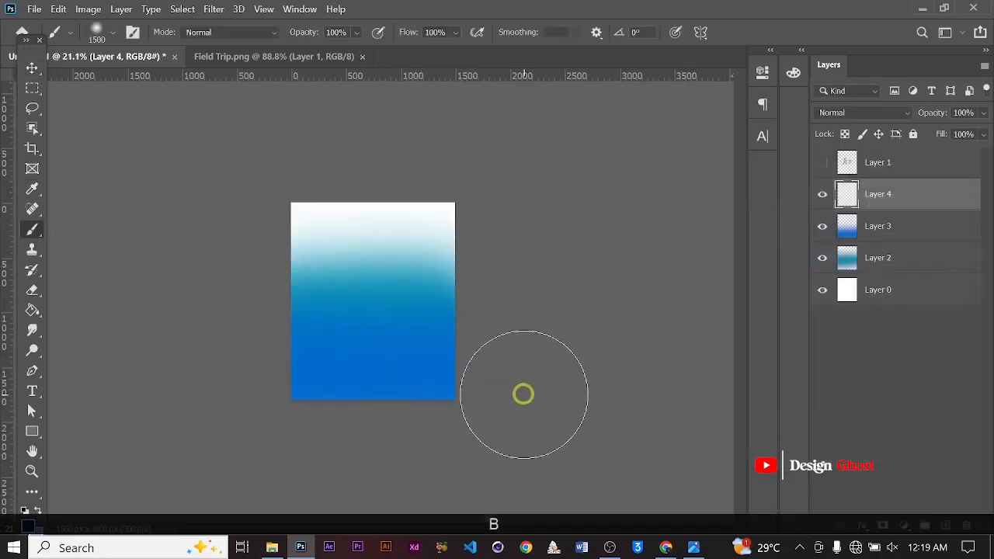
{"action": "key", "text": "bracketright"}
{"action": "key", "text": "bracketright"}
{"action": "key", "text": "bracketright"}
{"action": "key", "text": "bracketright"}
{"action": "mouse_move", "coordinate": [536, 405]}
{"action": "left_mouse_down"}
{"action": "mouse_move", "coordinate": [225, 474]}
{"action": "mouse_move", "coordinate": [2, 432]}
{"action": "mouse_move", "coordinate": [331, 458]}
{"action": "mouse_move", "coordinate": [359, 475]}
{"action": "mouse_move", "coordinate": [505, 446]}
{"action": "left_mouse_up"}
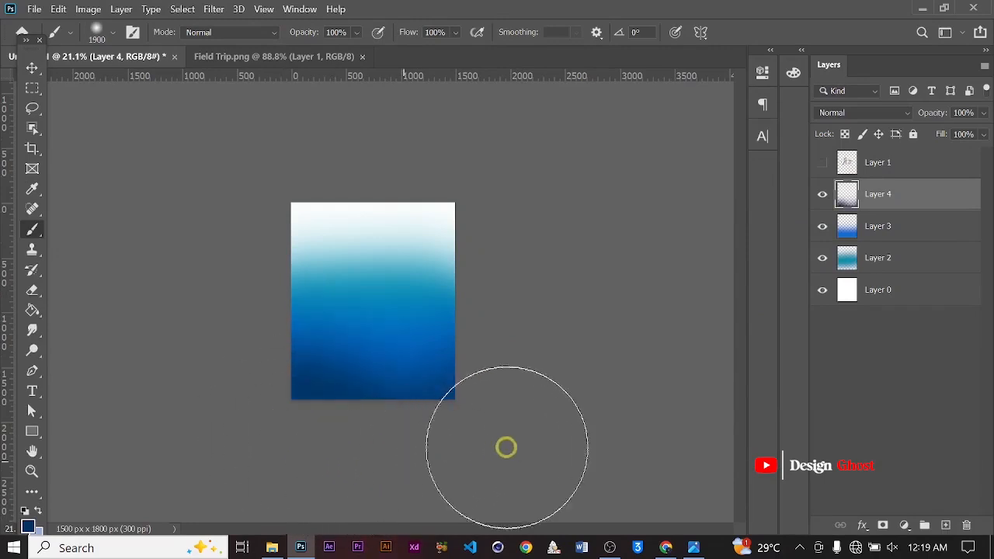
{"action": "left_click", "coordinate": [33, 68]}
{"action": "key", "text": "Return"}
{"action": "key", "text": "ctrl+0"}
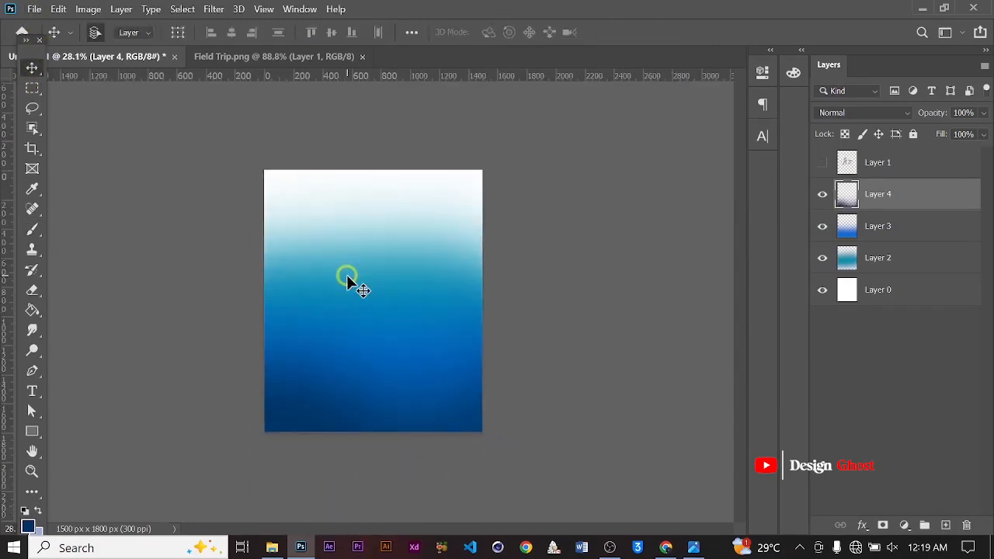
Add a new layer and set the foreground color to dark navy #002446
{"action": "scroll", "coordinate": [497, 377], "scroll_direction": "down", "scroll_amount": 2}
{"action": "scroll", "coordinate": [455, 337], "scroll_direction": "up", "scroll_amount": 1}
{"action": "key", "text": "space"}
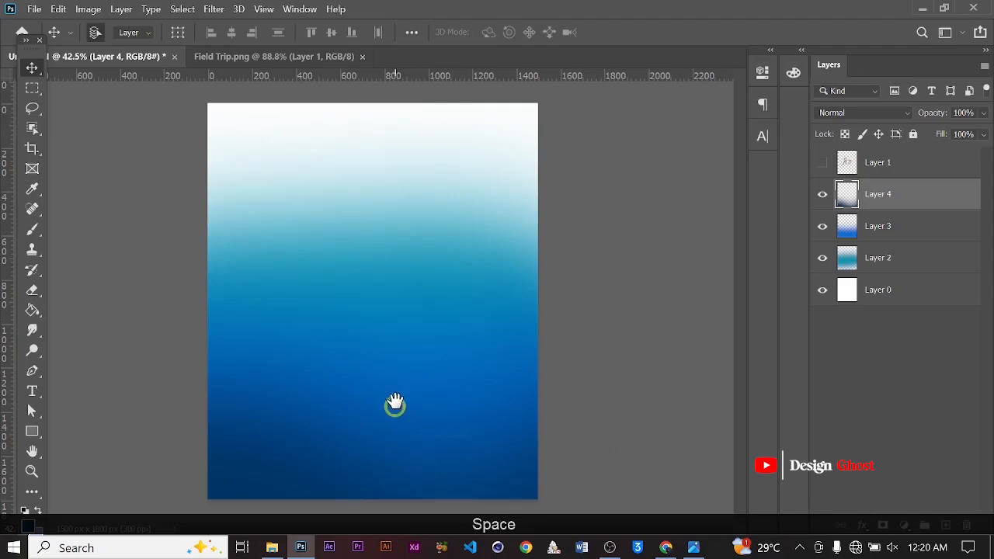
{"action": "left_click", "coordinate": [946, 526]}
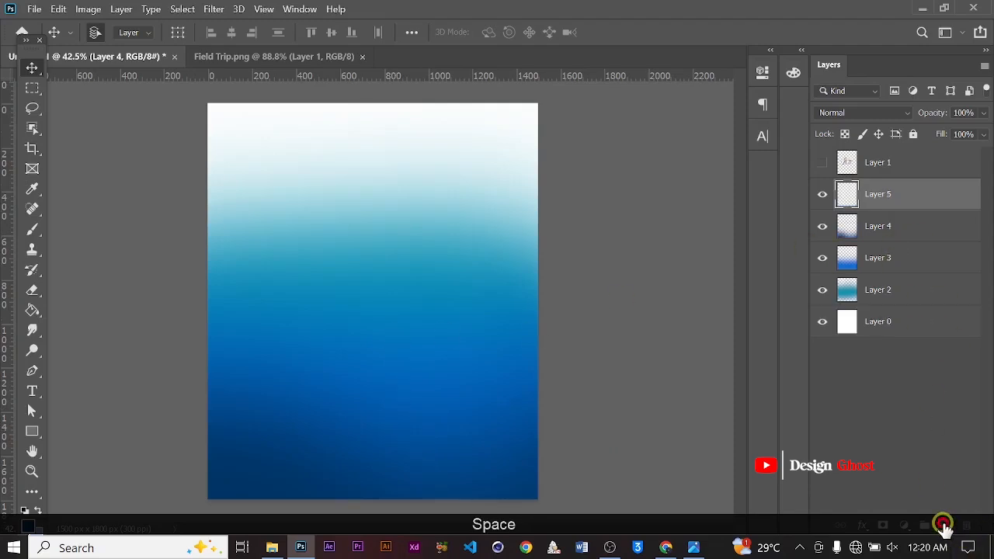
{"action": "left_click", "coordinate": [27, 526]}
{"action": "left_click", "coordinate": [766, 348]}
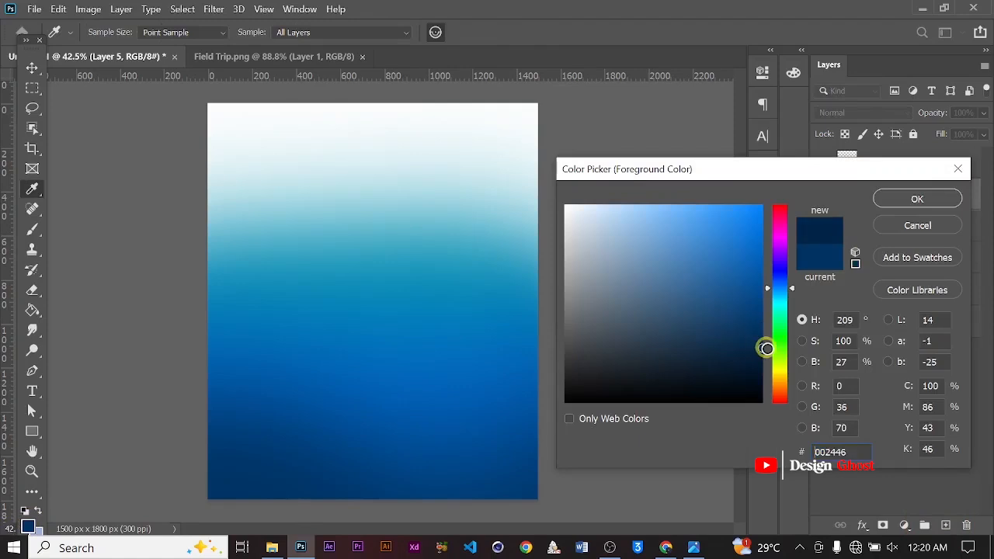
{"action": "left_click", "coordinate": [916, 199]}
Paint dark navy along the bottom of the poster on this layer with a 2100 px soft brush
{"action": "key", "text": "v"}
{"action": "scroll", "coordinate": [537, 407], "scroll_direction": "down", "scroll_amount": 4}
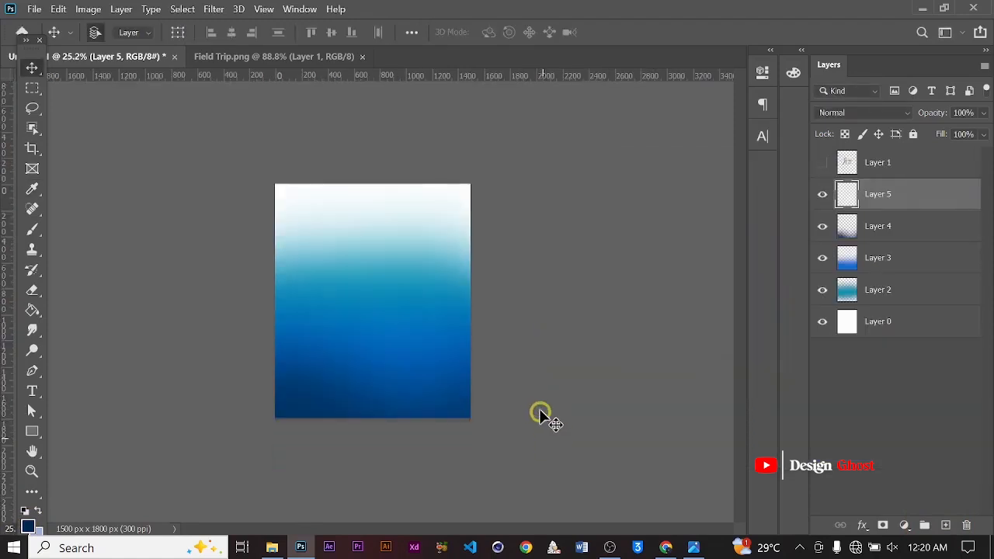
{"action": "key", "text": "b"}
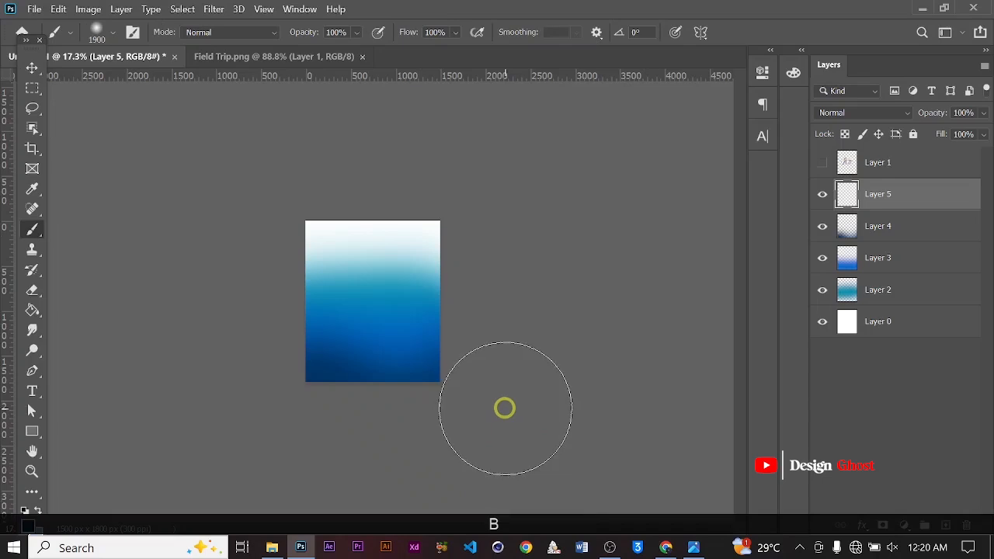
{"action": "key", "text": "bracketright"}
{"action": "key", "text": "bracketright"}
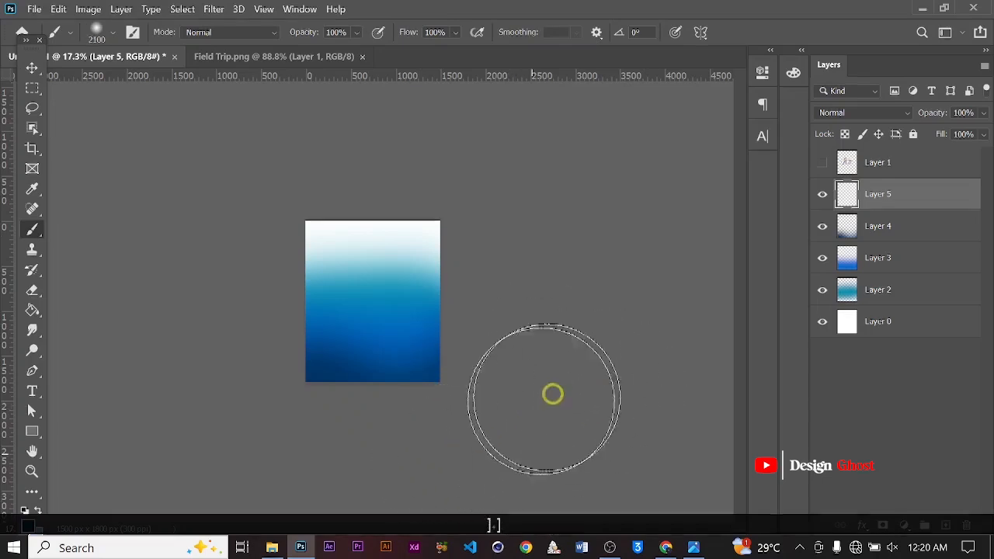
{"action": "mouse_move", "coordinate": [239, 423]}
{"action": "left_mouse_down"}
{"action": "mouse_move", "coordinate": [239, 404]}
{"action": "mouse_move", "coordinate": [240, 463]}
{"action": "left_mouse_up"}
{"action": "mouse_move", "coordinate": [219, 357]}
{"action": "left_mouse_down"}
{"action": "mouse_move", "coordinate": [264, 503]}
{"action": "mouse_move", "coordinate": [344, 388]}
{"action": "left_mouse_up"}
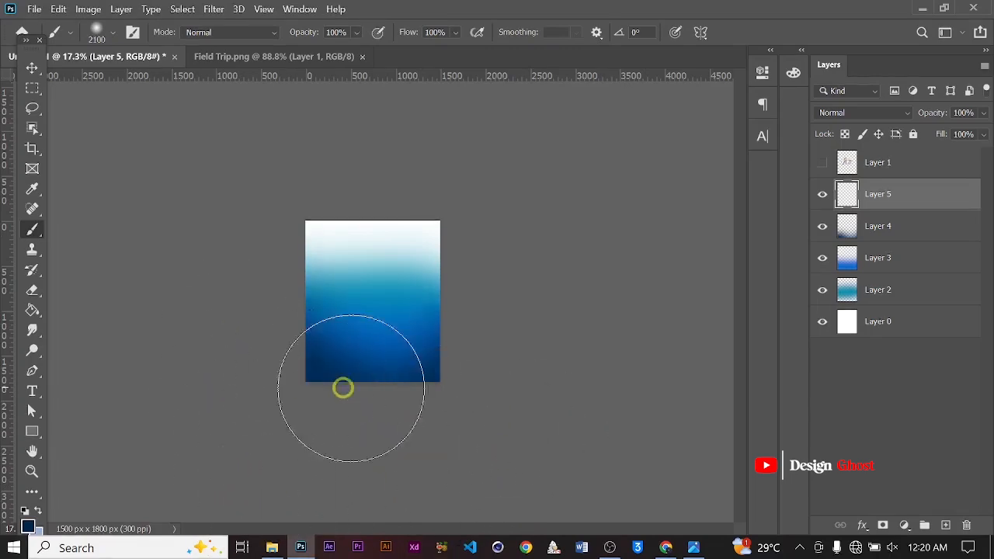
{"action": "left_click", "coordinate": [31, 68]}
{"action": "key", "text": "Return"}
{"action": "key", "text": "ctrl+0"}
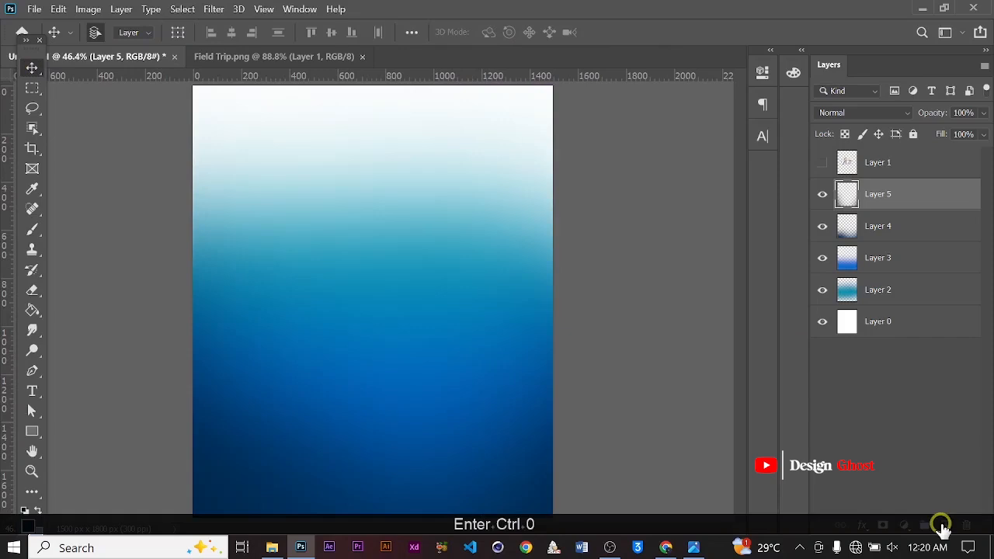
Add another new layer and set the foreground color to light pink #ffdbdb
{"action": "left_click", "coordinate": [947, 526]}
{"action": "scroll", "coordinate": [180, 305], "scroll_direction": "down", "scroll_amount": 3, "text": "alt"}
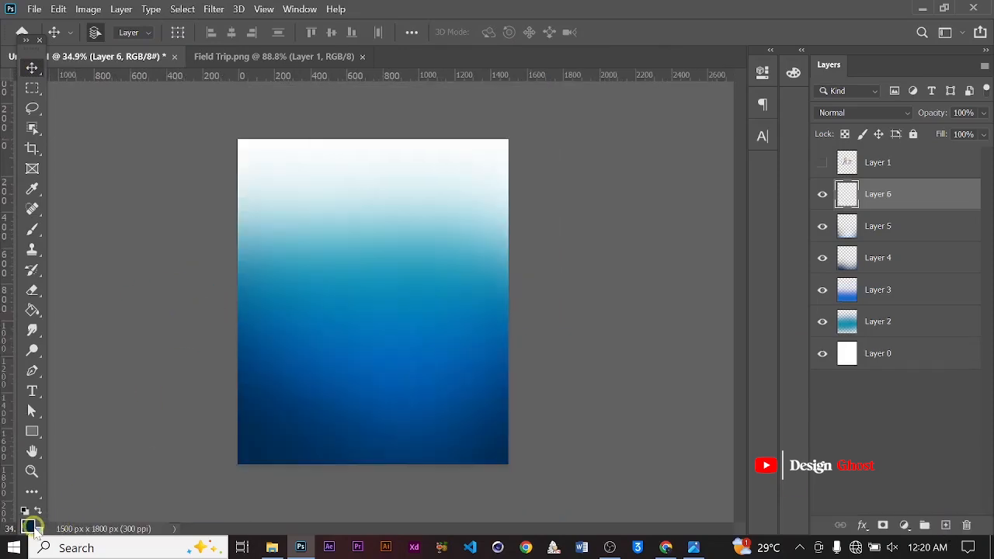
{"action": "left_click", "coordinate": [28, 527]}
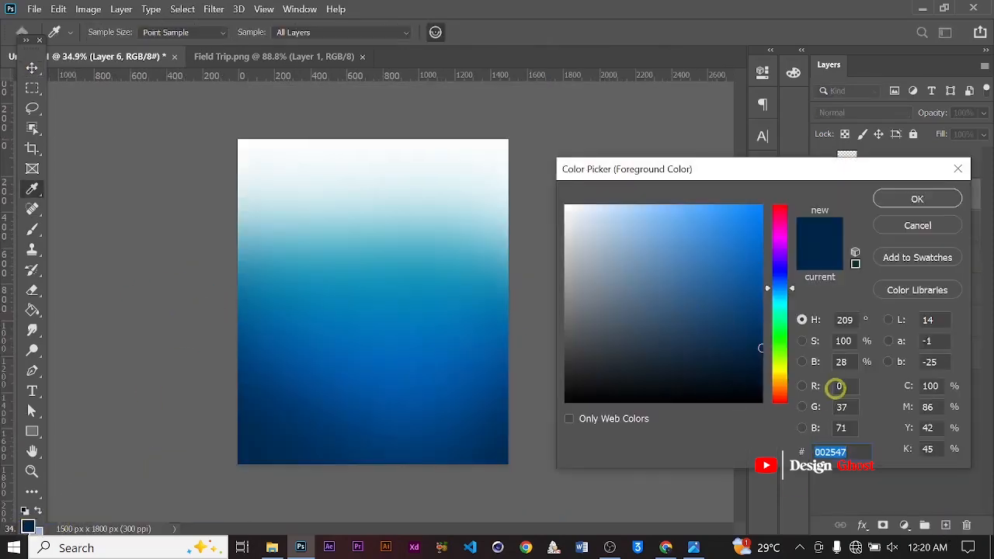
{"action": "left_click", "coordinate": [784, 393]}
{"action": "left_click", "coordinate": [648, 269]}
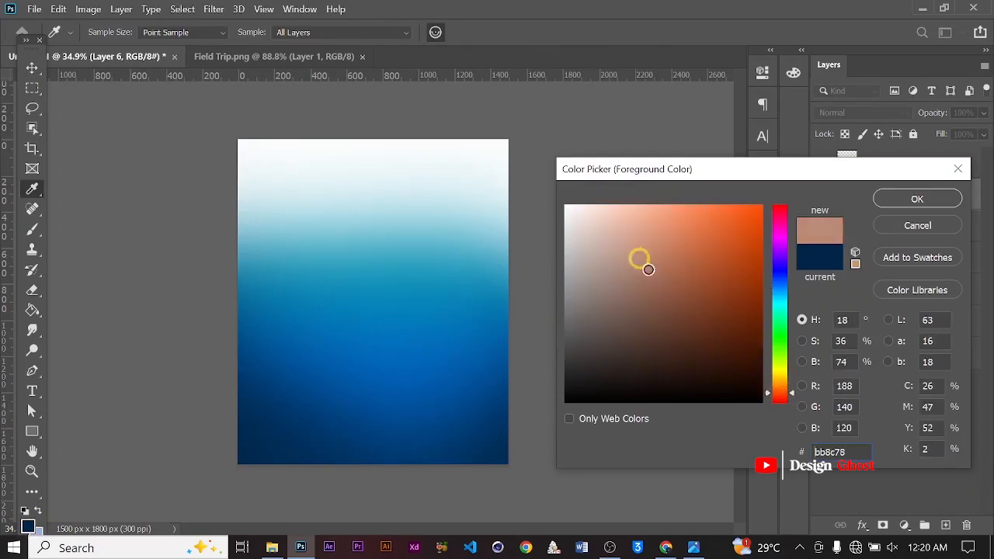
{"action": "left_click_drag", "start_coordinate": [793, 395], "coordinate": [792, 408]}
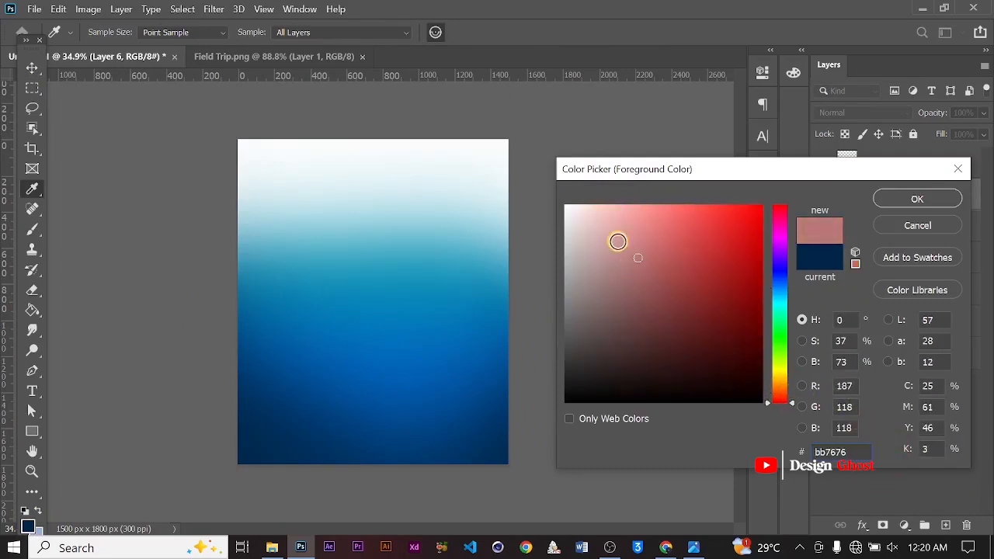
{"action": "left_click_drag", "start_coordinate": [613, 229], "coordinate": [573, 182]}
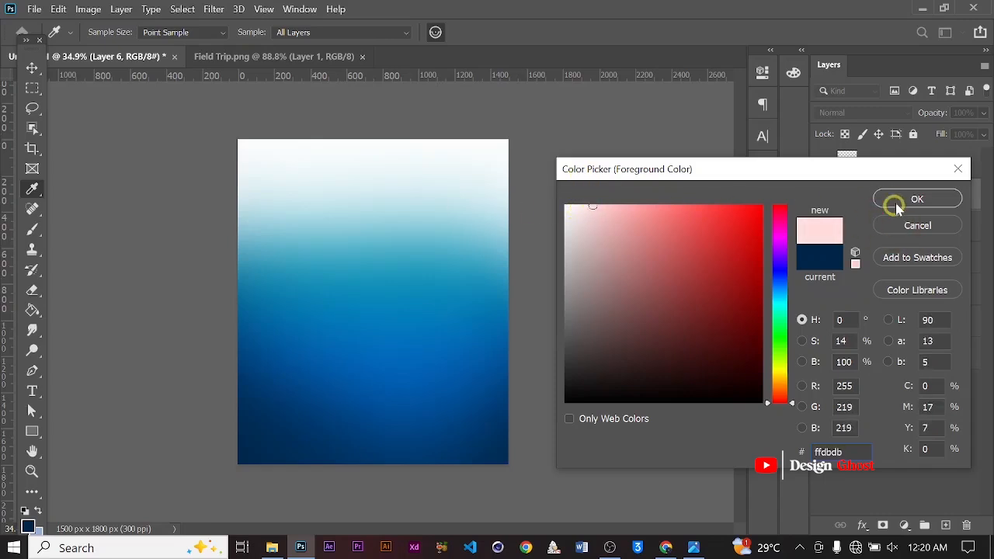
{"action": "scroll", "coordinate": [549, 241], "scroll_direction": "down", "scroll_amount": 5, "text": "alt"}
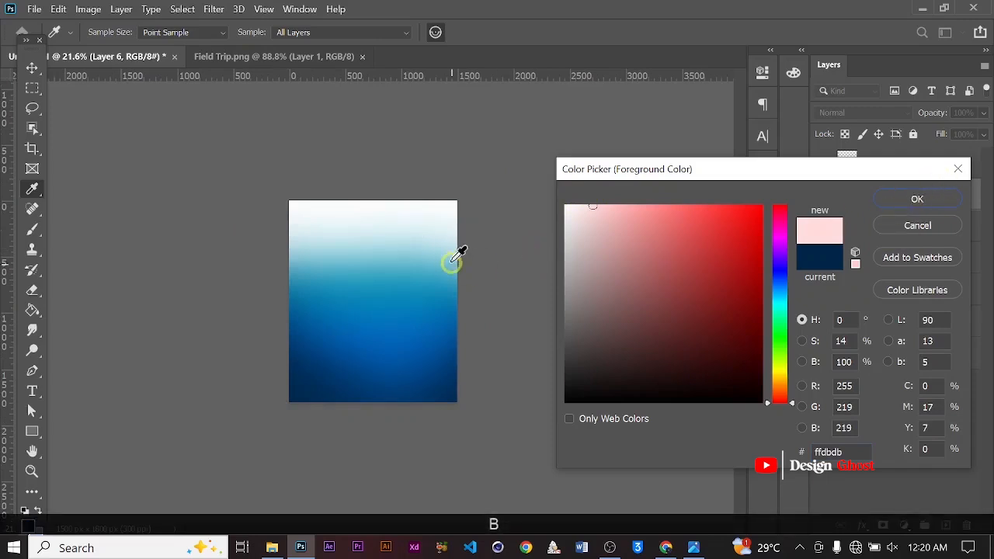
{"action": "left_click", "coordinate": [889, 198]}
Paint light pink across the top of the poster with the 2100 px soft brush
{"action": "key", "text": "b"}
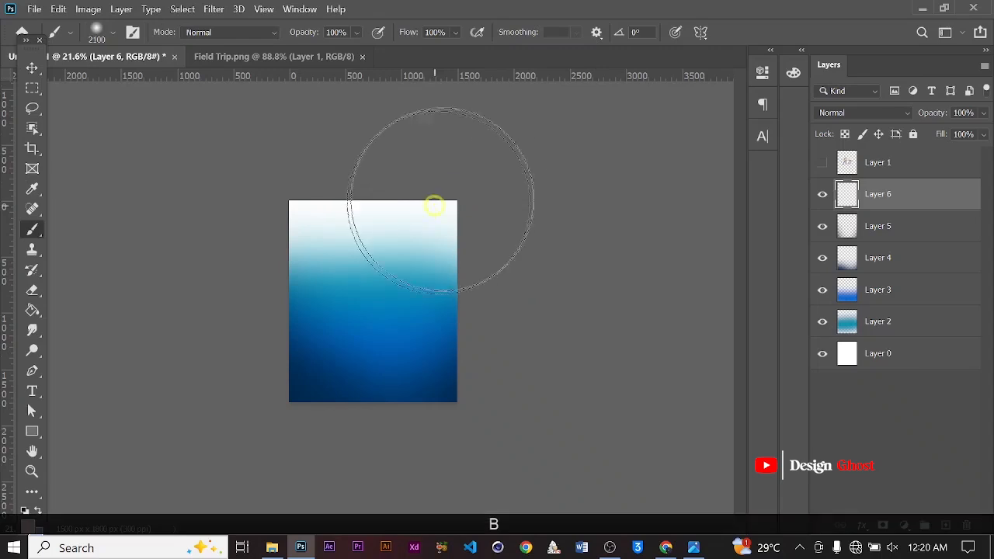
{"action": "scroll", "coordinate": [563, 166], "scroll_direction": "down", "scroll_amount": 3, "text": "alt"}
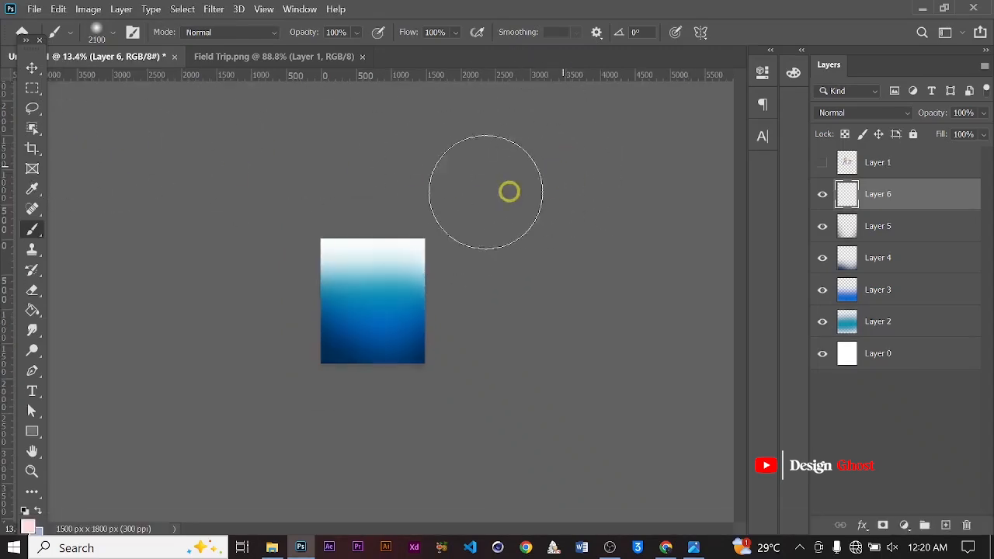
{"action": "mouse_move", "coordinate": [519, 185]}
{"action": "left_mouse_down"}
{"action": "mouse_move", "coordinate": [257, 206]}
{"action": "mouse_move", "coordinate": [644, 205]}
{"action": "left_mouse_up"}
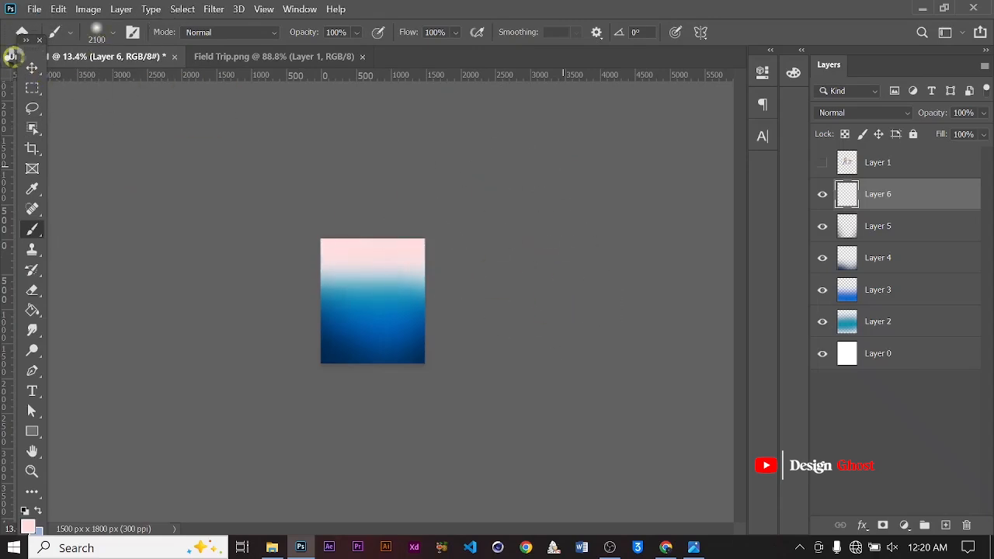
{"action": "left_click", "coordinate": [30, 69]}
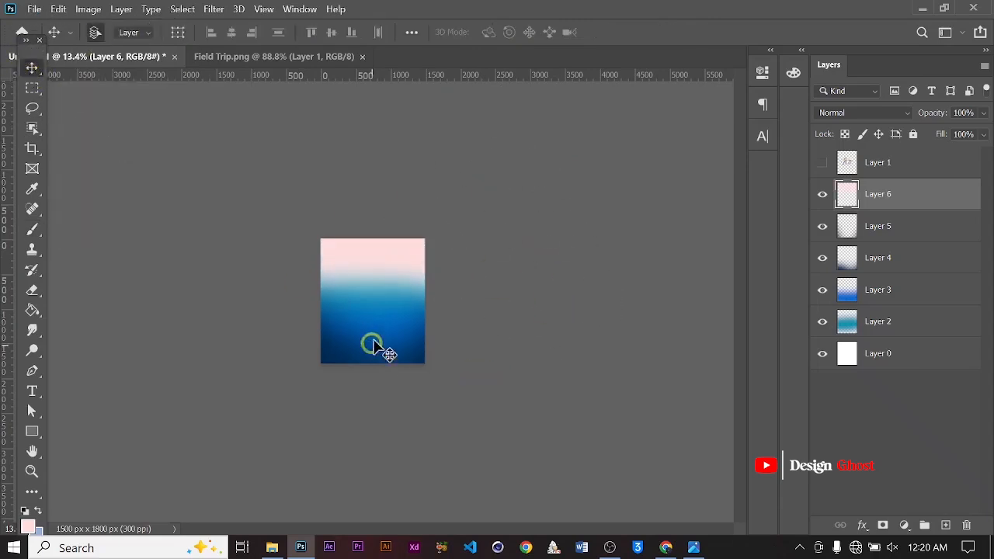
{"action": "key", "text": "Return"}
{"action": "key", "text": "ctrl+0"}
{"action": "scroll", "coordinate": [435, 293], "scroll_direction": "down", "scroll_amount": 1, "text": "alt"}
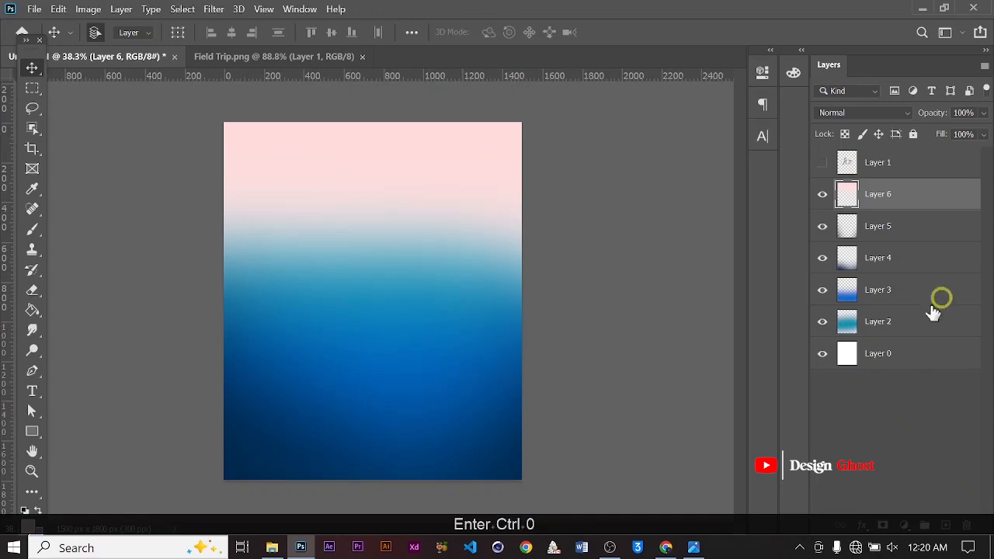
Select Layer 2 through Layer 6 and group them into one group
{"action": "left_click", "coordinate": [905, 322]}
{"action": "scroll", "coordinate": [422, 328], "scroll_direction": "up", "scroll_amount": 1, "text": "alt"}
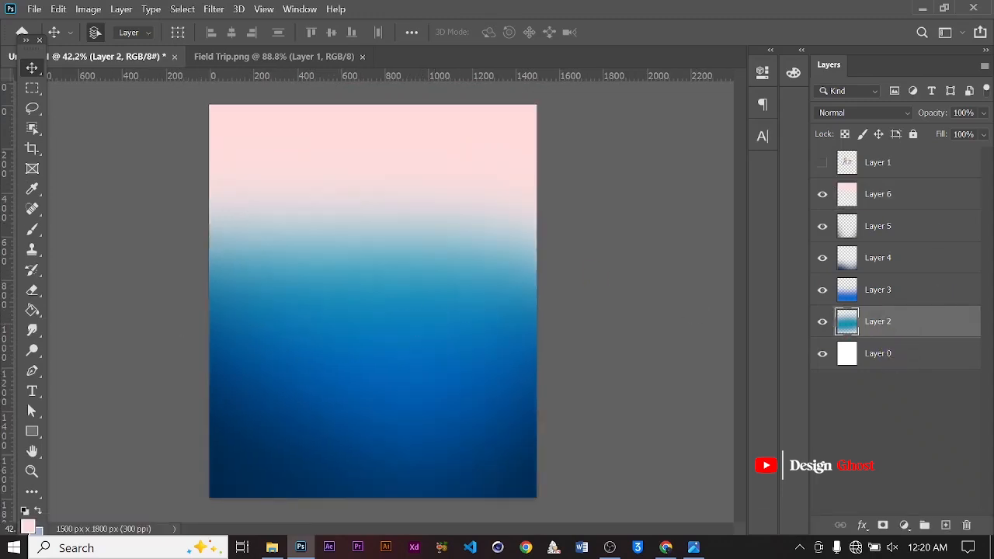
{"action": "left_click", "coordinate": [916, 208], "text": "shift"}
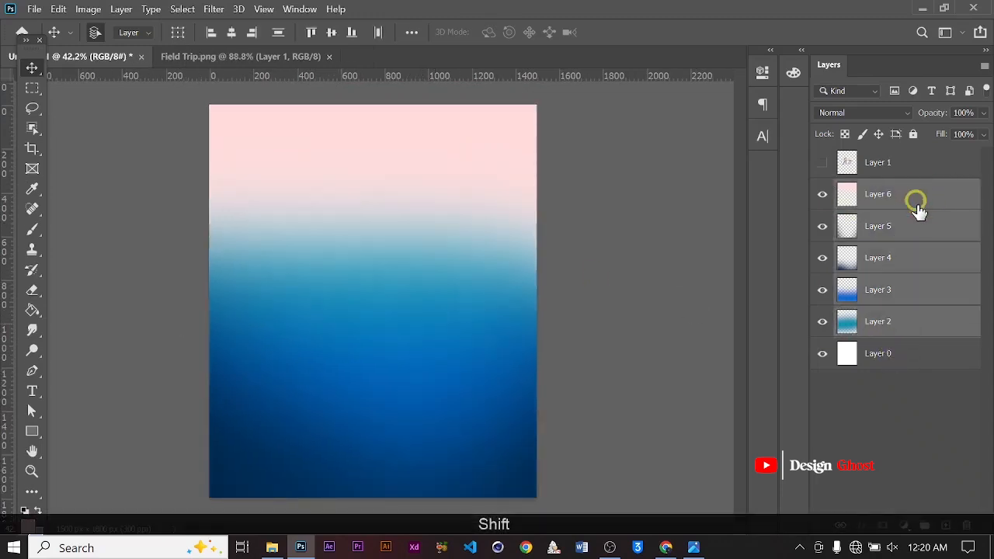
{"action": "key", "text": "ctrl+g"}
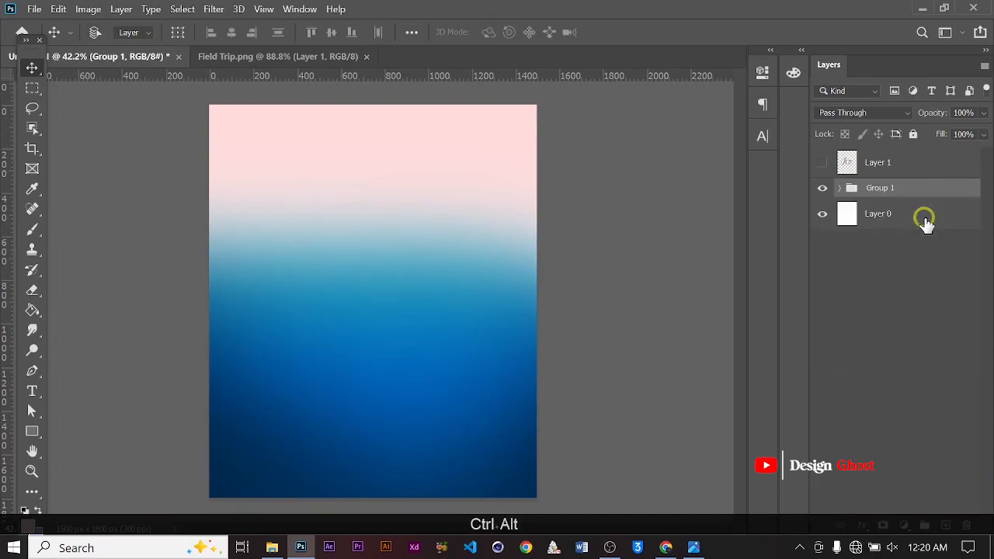
Stamp a merged copy of the group and hide the original group
{"action": "key", "text": "ctrl+alt+e"}
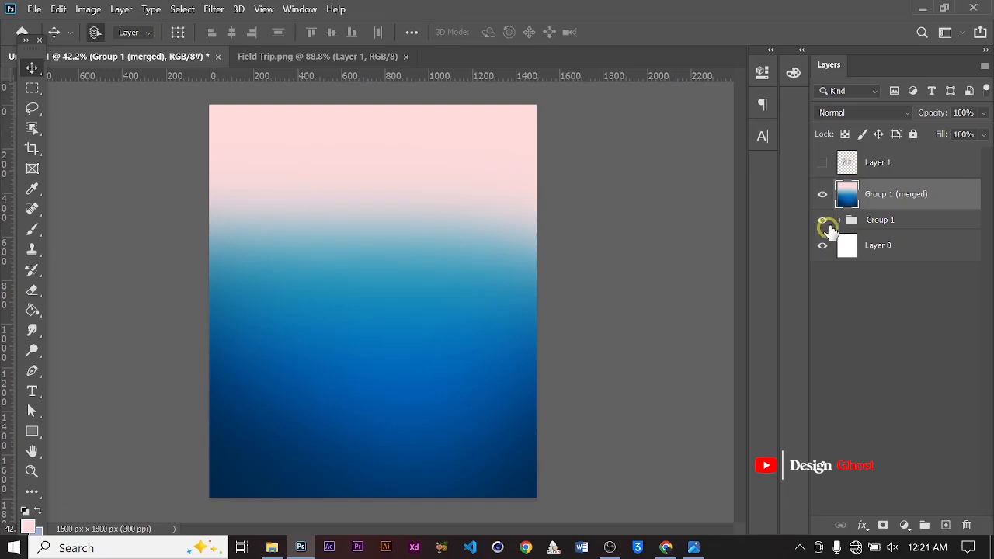
{"action": "left_click", "coordinate": [823, 220]}
Apply a Color Lookup adjustment using the Soft_Warming.look 3DLUT file to the merged background layer
{"action": "left_click", "coordinate": [87, 8]}
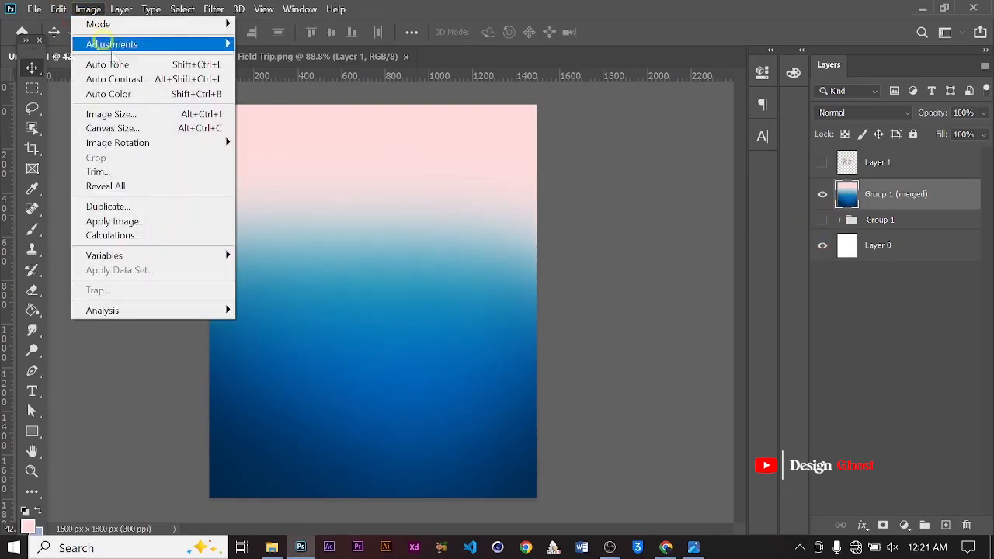
{"action": "mouse_move", "coordinate": [127, 43]}
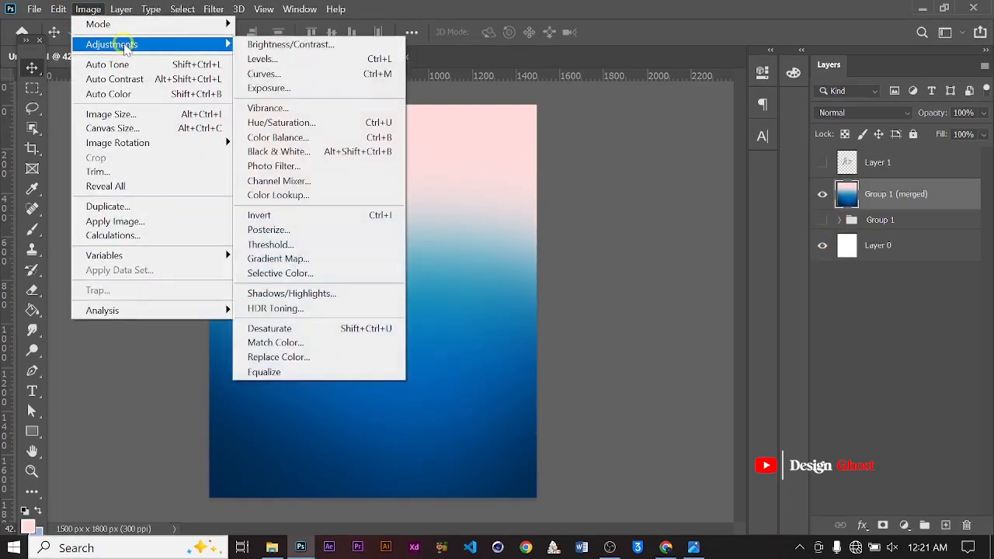
{"action": "left_click", "coordinate": [315, 194]}
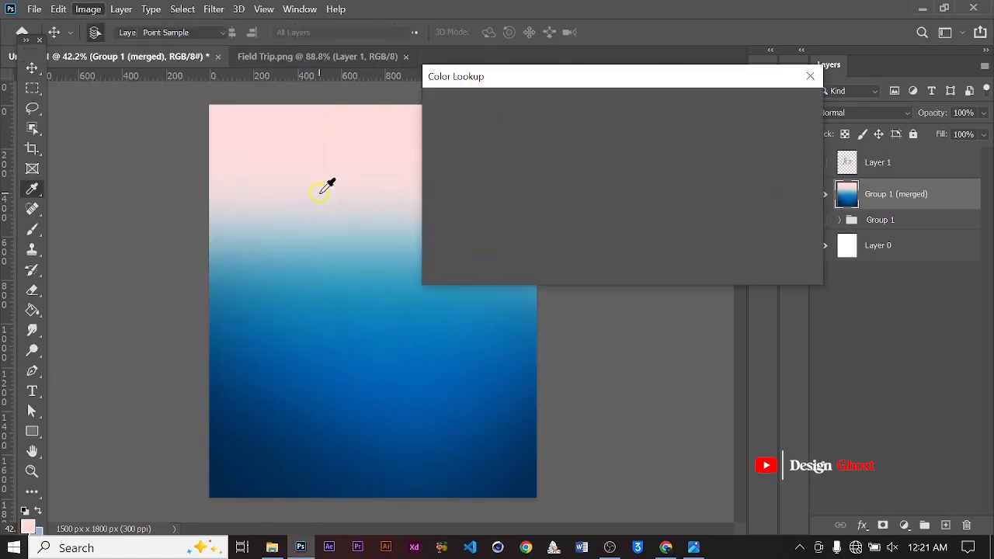
{"action": "left_click", "coordinate": [672, 120]}
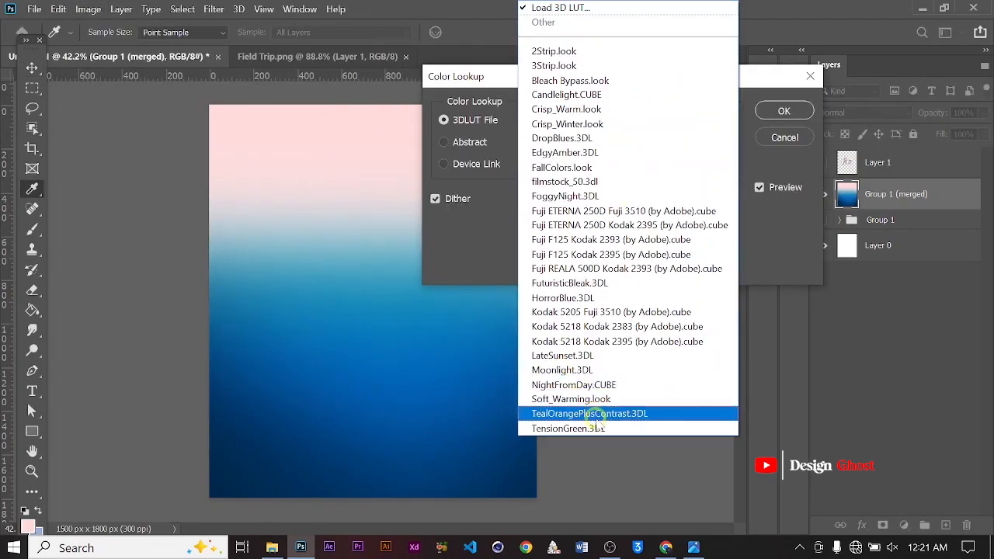
{"action": "left_click", "coordinate": [597, 420]}
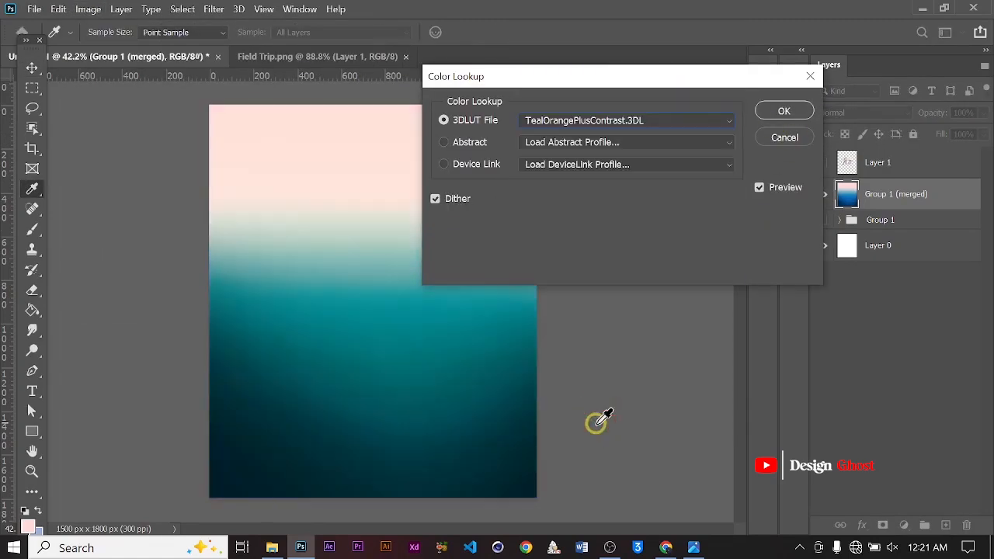
{"action": "left_click", "coordinate": [723, 122]}
{"action": "left_click", "coordinate": [596, 432]}
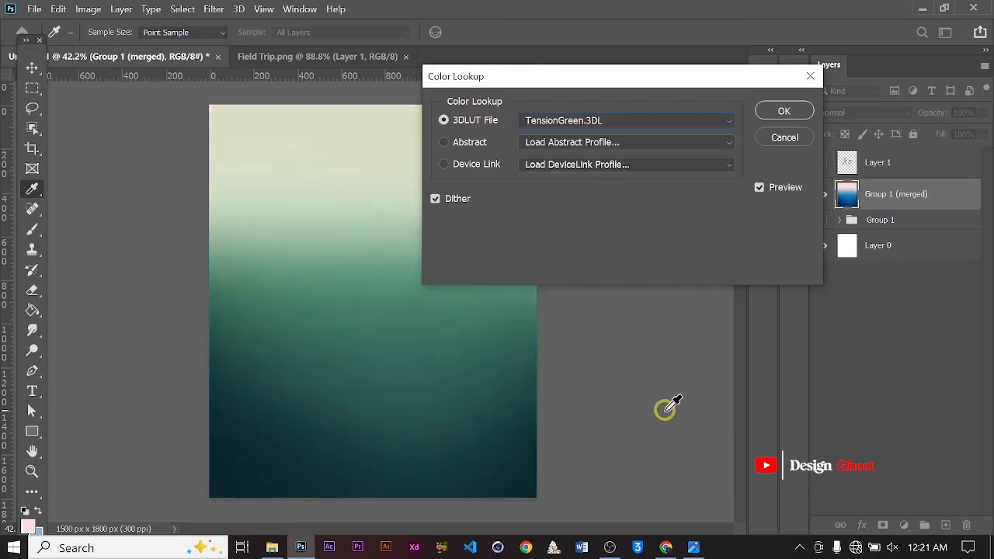
{"action": "key", "text": "Up"}
{"action": "key", "text": "Up"}
{"action": "key", "text": "Up"}
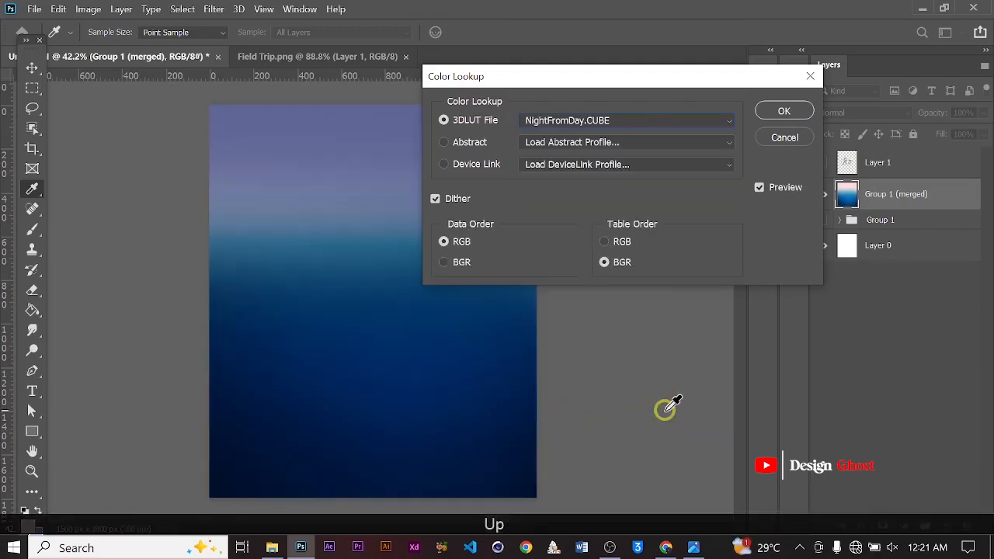
{"action": "key", "text": "Down"}
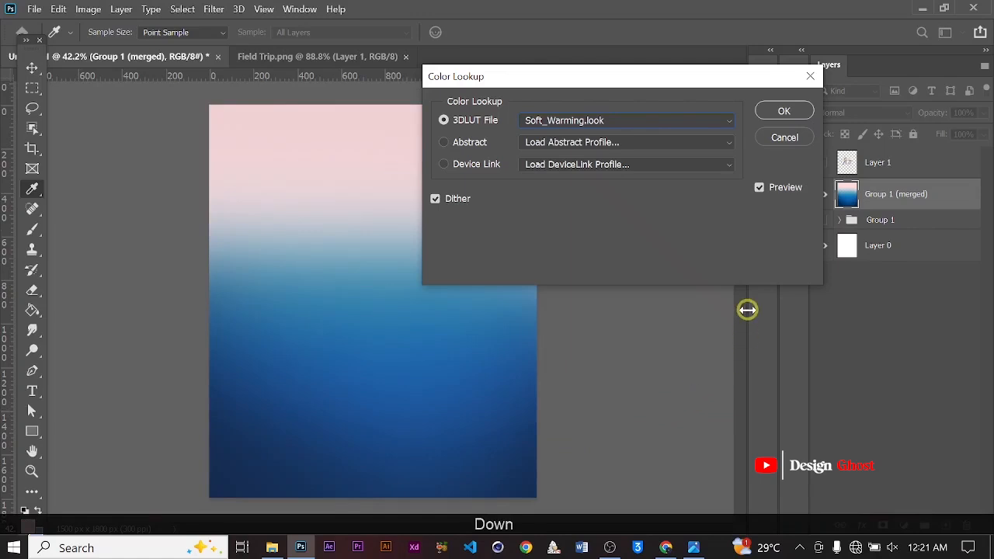
{"action": "key", "text": "Return"}
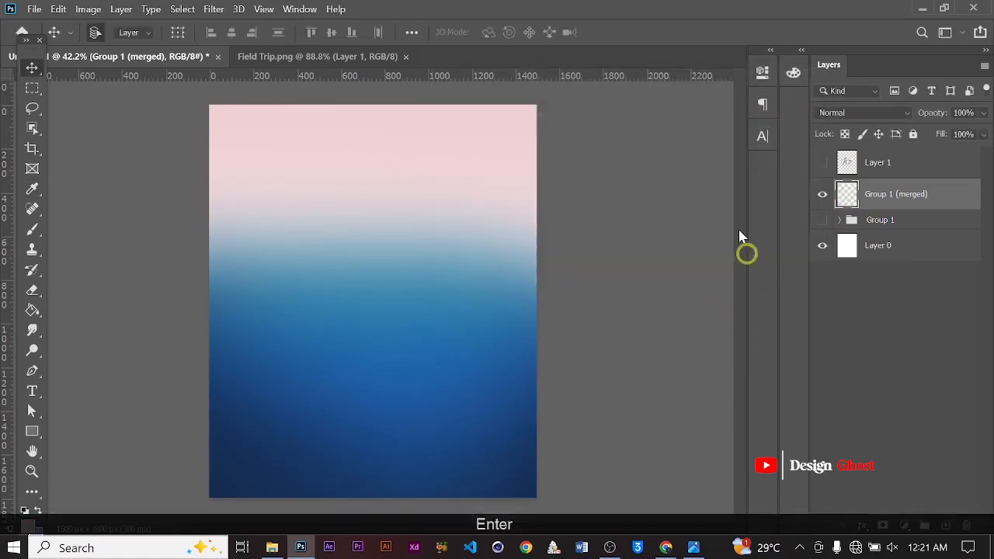
Make the 3D text layer visible above the gradient background
{"action": "scroll", "coordinate": [397, 239], "scroll_direction": "up", "scroll_amount": 5}
{"action": "key", "text": "ctrl+0"}
{"action": "scroll", "coordinate": [338, 279], "scroll_direction": "up", "scroll_amount": 3}
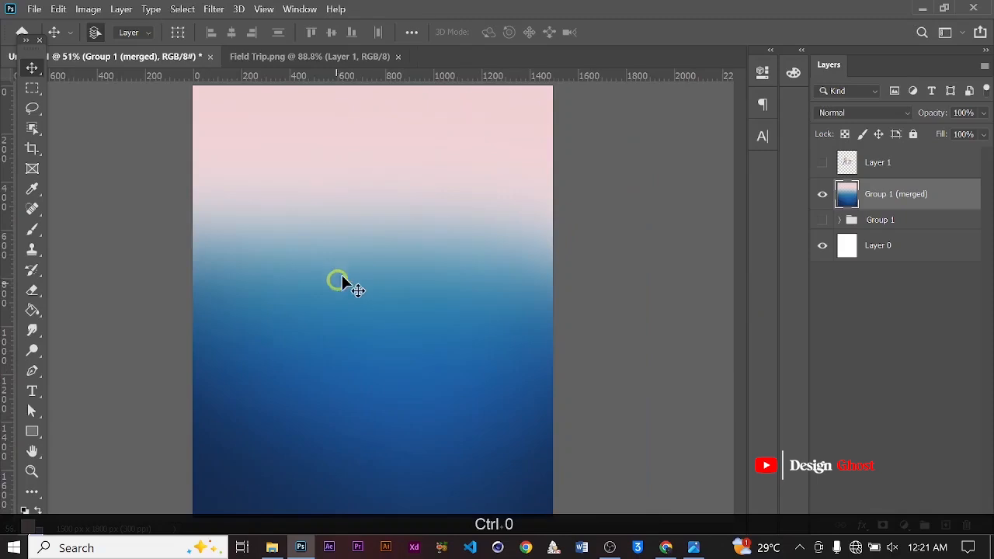
{"action": "key", "text": "space"}
{"action": "left_click_drag", "start_coordinate": [402, 282], "coordinate": [406, 271]}
{"action": "scroll", "coordinate": [729, 220], "scroll_direction": "down", "scroll_amount": 2}
{"action": "scroll", "coordinate": [462, 198], "scroll_direction": "down", "scroll_amount": 2}
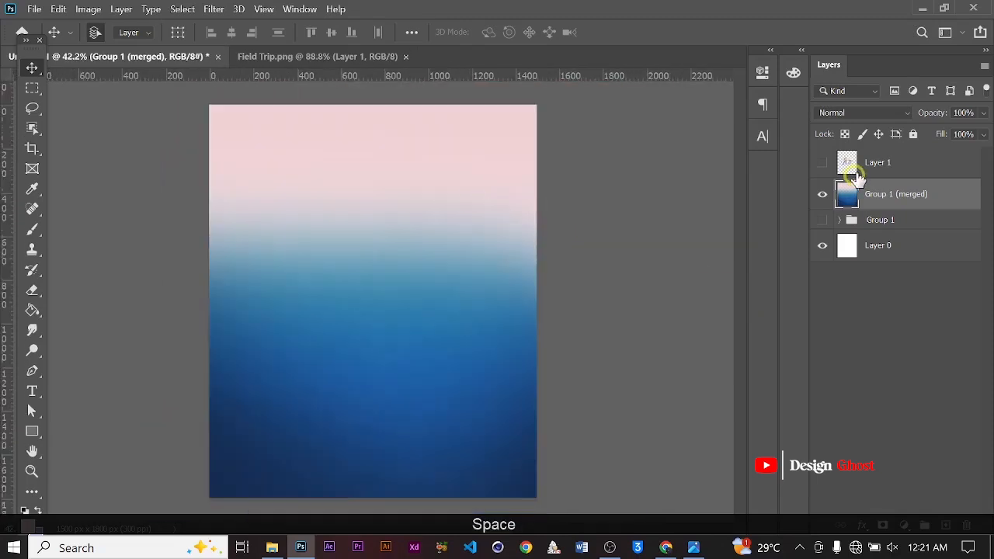
{"action": "left_click", "coordinate": [822, 162]}
{"action": "scroll", "coordinate": [355, 344], "scroll_direction": "up", "scroll_amount": 4}
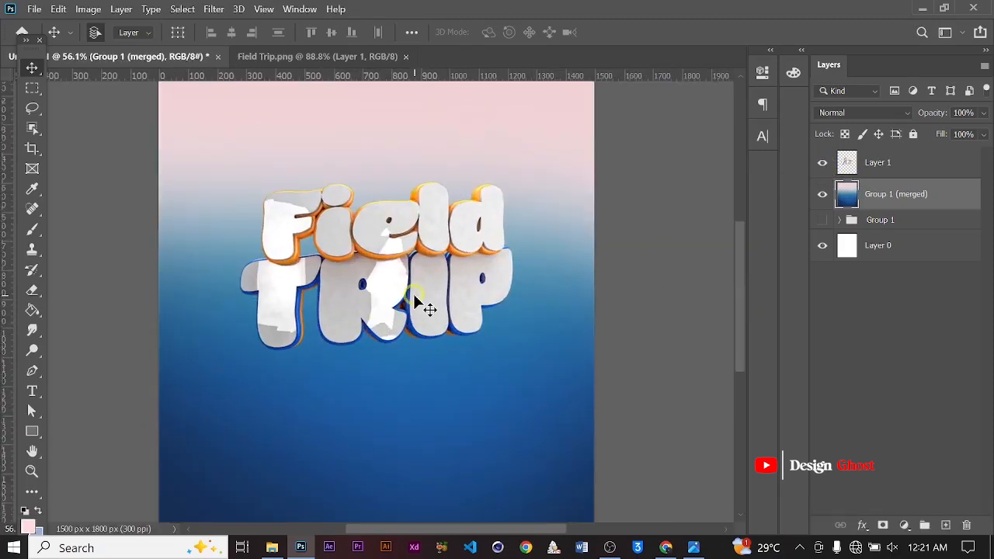
Move the 3D text layer slightly upward on the poster
{"action": "key", "text": "ctrl+0"}
{"action": "scroll", "coordinate": [405, 285], "scroll_direction": "down", "scroll_amount": 3}
{"action": "scroll", "coordinate": [398, 282], "scroll_direction": "up", "scroll_amount": 3}
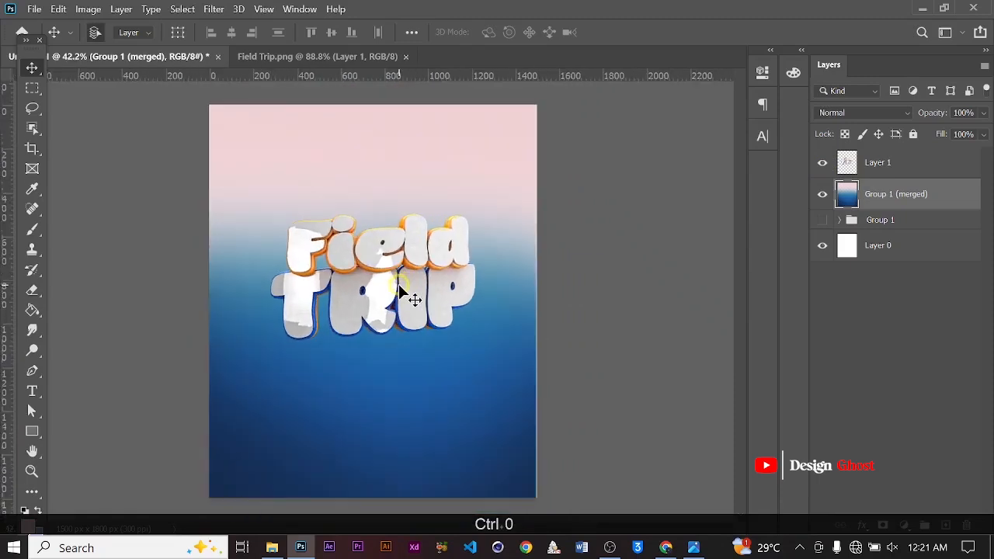
{"action": "left_click_drag", "start_coordinate": [401, 263], "coordinate": [396, 247]}
{"action": "scroll", "coordinate": [553, 305], "scroll_direction": "up", "scroll_amount": 2}
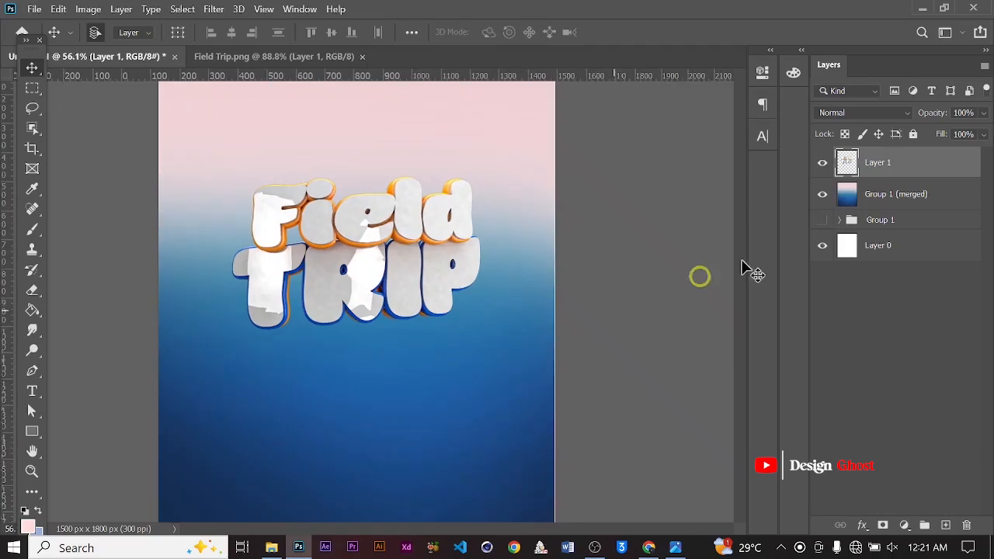
{"action": "left_click", "coordinate": [902, 200]}
{"action": "key", "text": "ctrl+z"}
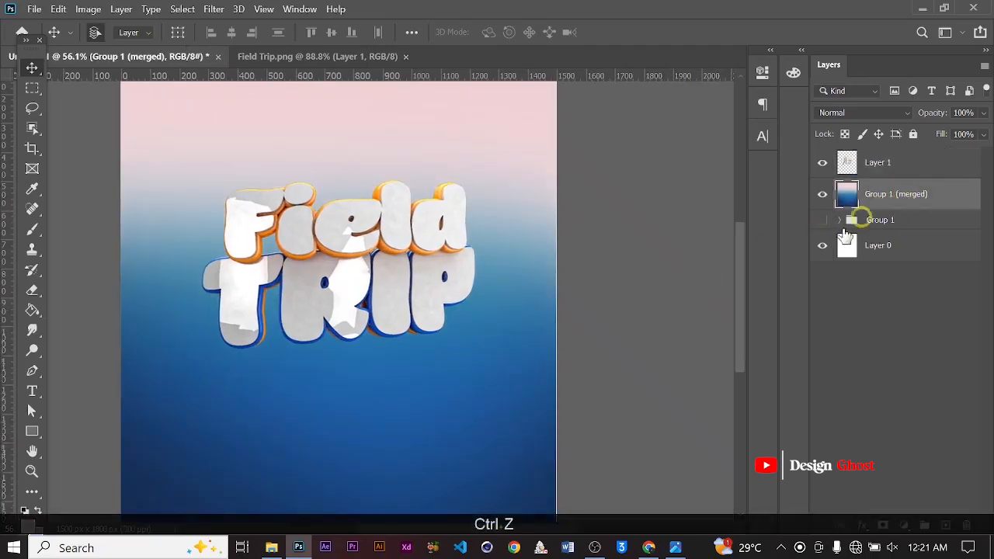
{"action": "left_click_drag", "start_coordinate": [361, 234], "coordinate": [362, 201]}
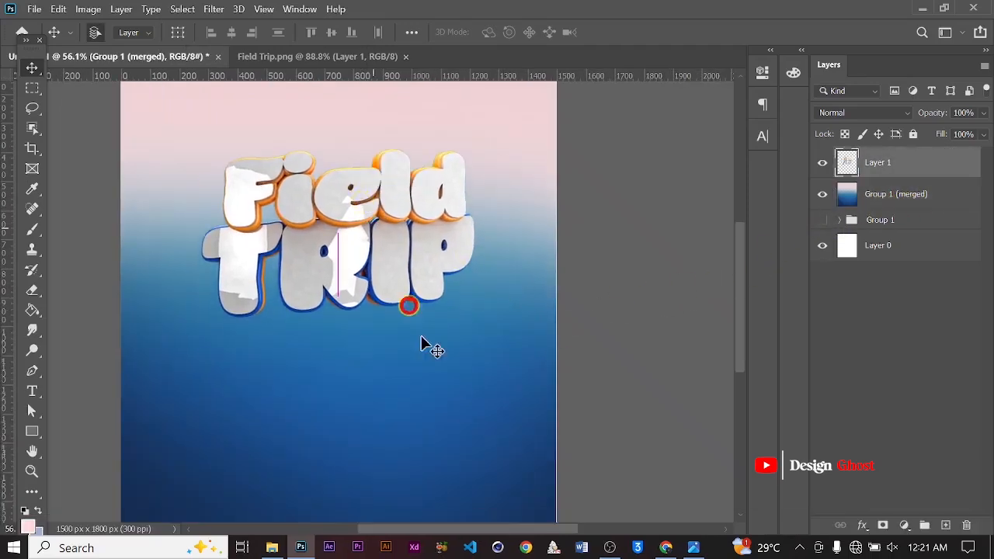
Fine-tune the layer positions with small nudges while checking the composition at different zoom levels
{"action": "scroll", "coordinate": [424, 347], "scroll_direction": "down", "scroll_amount": 1}
{"action": "left_click", "coordinate": [416, 360]}
{"action": "key", "text": "Right"}
{"action": "key", "text": "Right"}
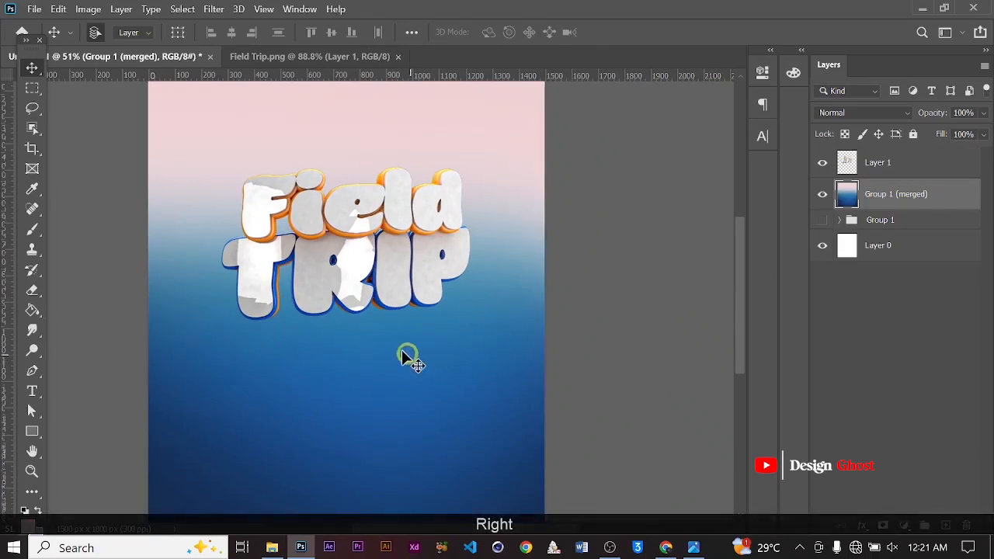
{"action": "scroll", "coordinate": [348, 208], "scroll_direction": "up", "scroll_amount": 1}
{"action": "scroll", "coordinate": [403, 282], "scroll_direction": "down", "scroll_amount": 3}
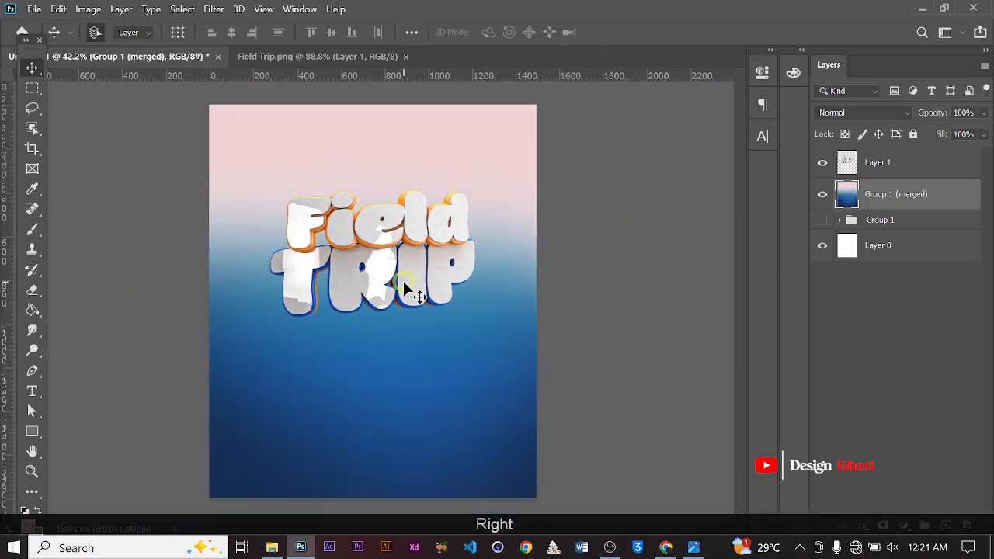
{"action": "left_click", "coordinate": [370, 233]}
{"action": "key", "text": "Return"}
{"action": "scroll", "coordinate": [413, 266], "scroll_direction": "up", "scroll_amount": 1}
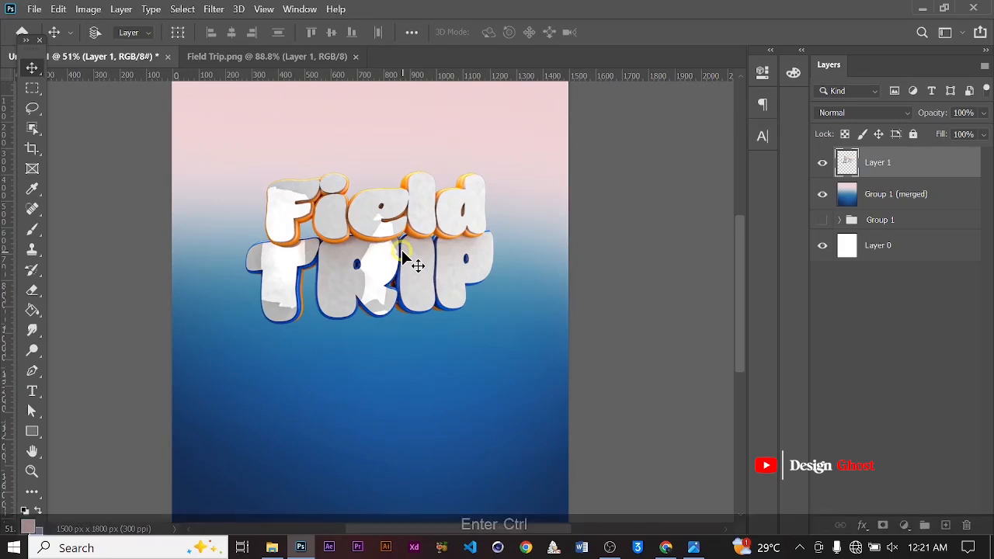
{"action": "key", "text": "ctrl+0"}
{"action": "scroll", "coordinate": [365, 271], "scroll_direction": "up", "scroll_amount": 1}
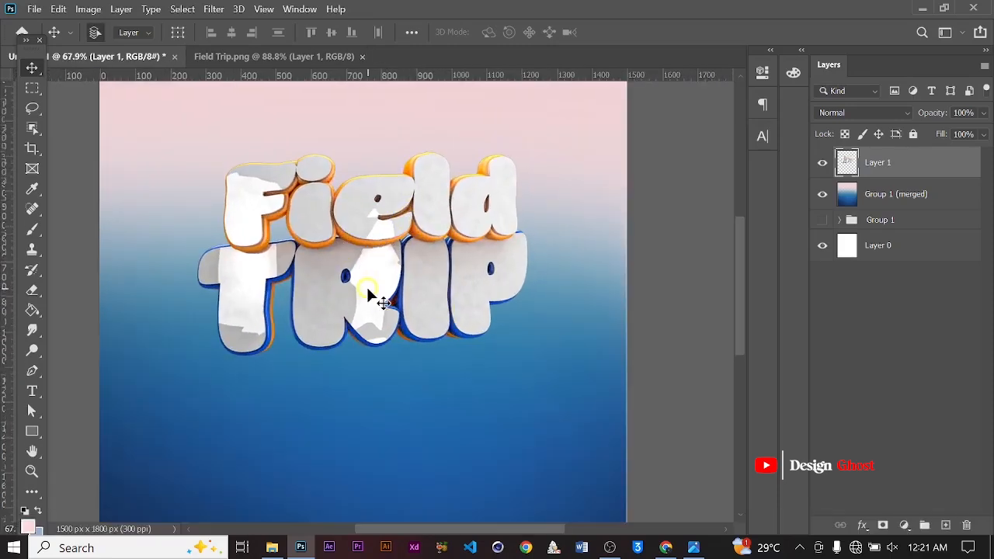
{"action": "scroll", "coordinate": [377, 297], "scroll_direction": "down", "scroll_amount": 3}
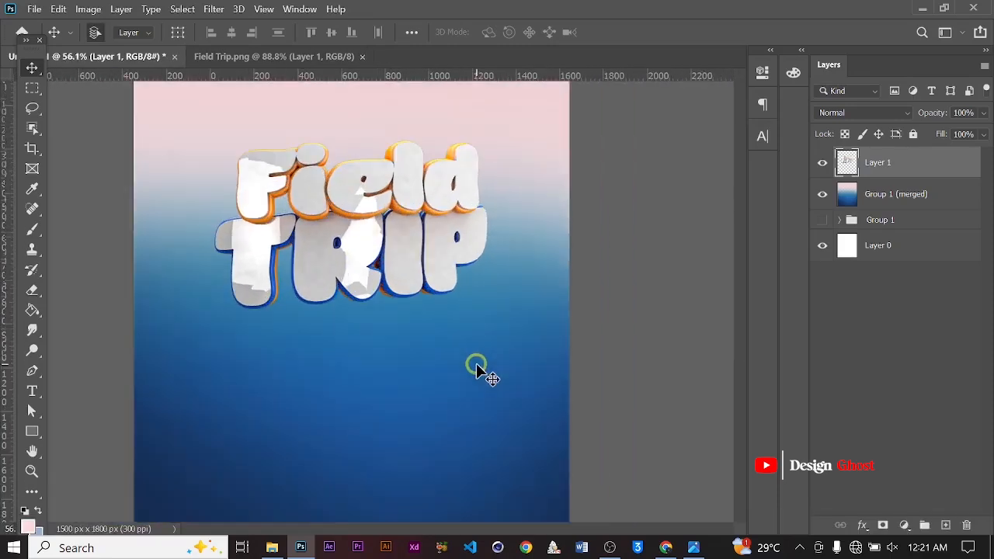
{"action": "scroll", "coordinate": [476, 363], "scroll_direction": "up", "scroll_amount": 2}
{"action": "left_click", "coordinate": [511, 378]}
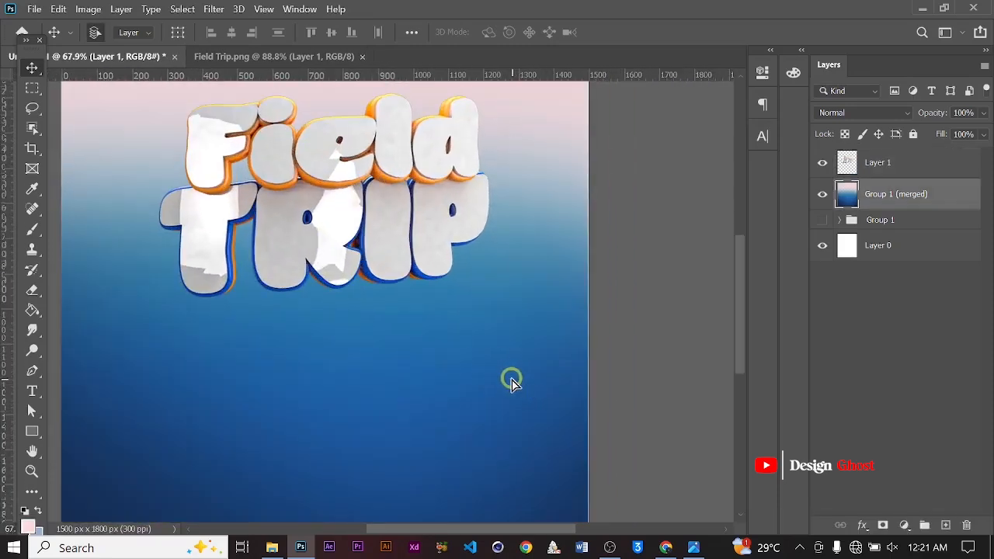
{"action": "key", "text": "Right"}
{"action": "scroll", "coordinate": [387, 348], "scroll_direction": "down", "scroll_amount": 1}
{"action": "scroll", "coordinate": [388, 349], "scroll_direction": "down", "scroll_amount": 1}
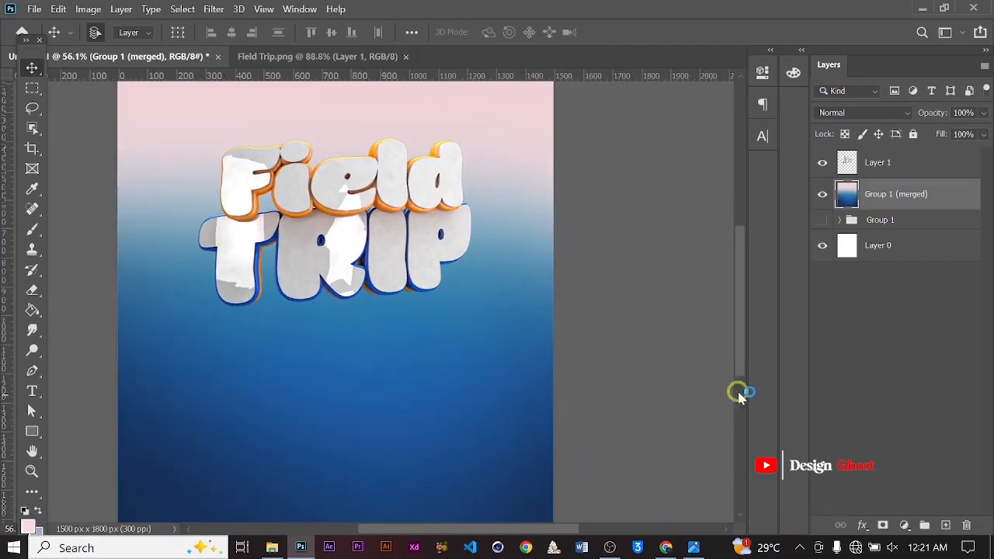
Add a new empty layer above the merged background and set up the Brush tool at about 1400 px
{"action": "left_click", "coordinate": [947, 526]}
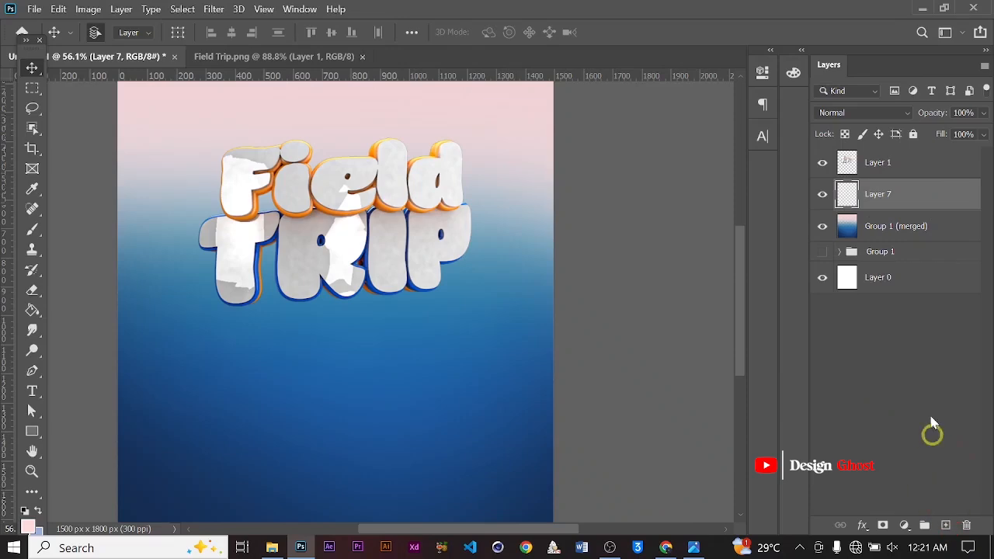
{"action": "key", "text": "b"}
{"action": "left_click", "coordinate": [27, 526]}
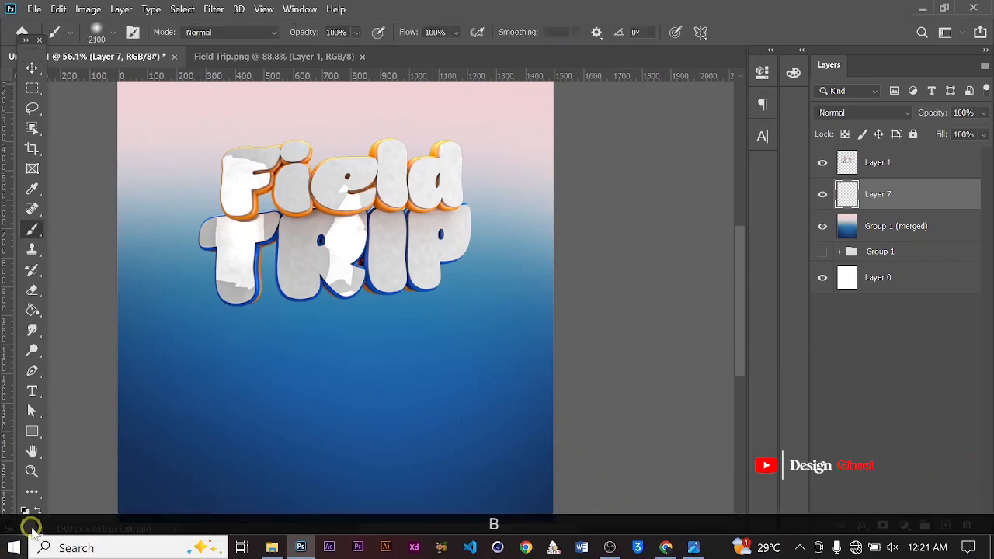
{"action": "left_click_drag", "start_coordinate": [613, 268], "coordinate": [488, 113]}
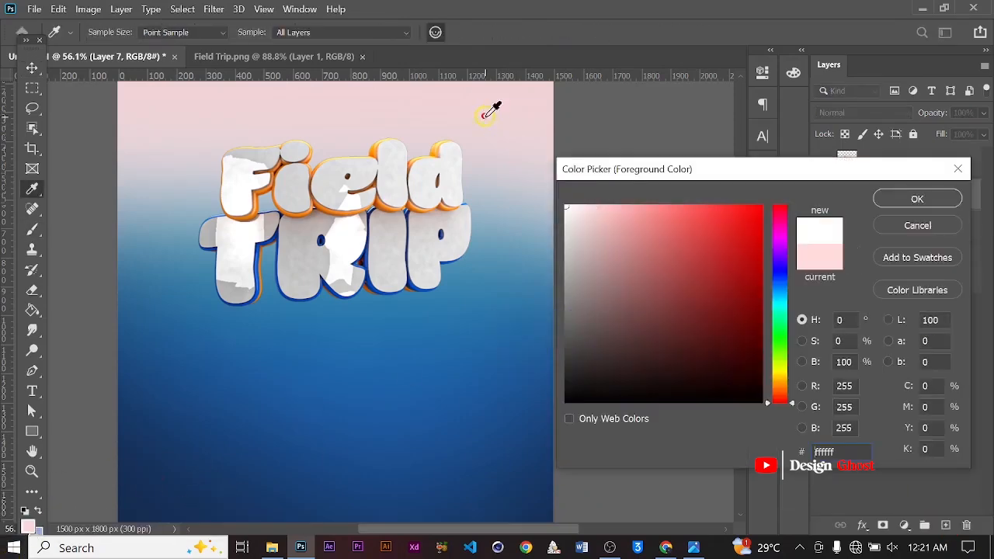
{"action": "left_click", "coordinate": [917, 200]}
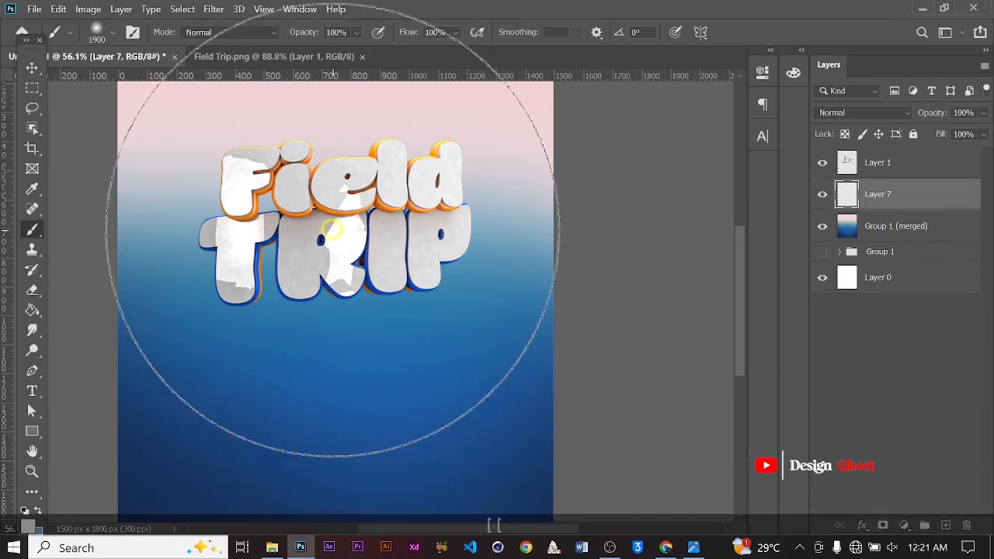
{"action": "key", "text": "bracketleft"}
{"action": "key", "text": "bracketleft"}
{"action": "key", "text": "bracketleft"}
{"action": "scroll", "coordinate": [331, 230], "scroll_direction": "down", "scroll_amount": 3, "text": "alt"}
{"action": "key", "text": "bracketleft"}
{"action": "key", "text": "bracketleft"}
{"action": "key", "text": "bracketleft"}
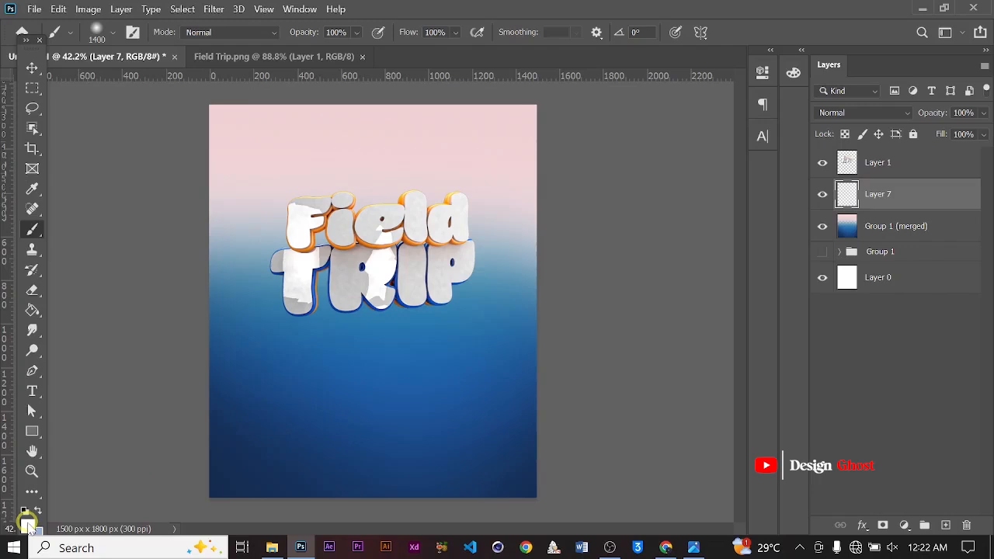
Set the foreground color to #e3edff and paint a soft pale glow behind the text on the new layer
{"action": "left_click", "coordinate": [27, 520]}
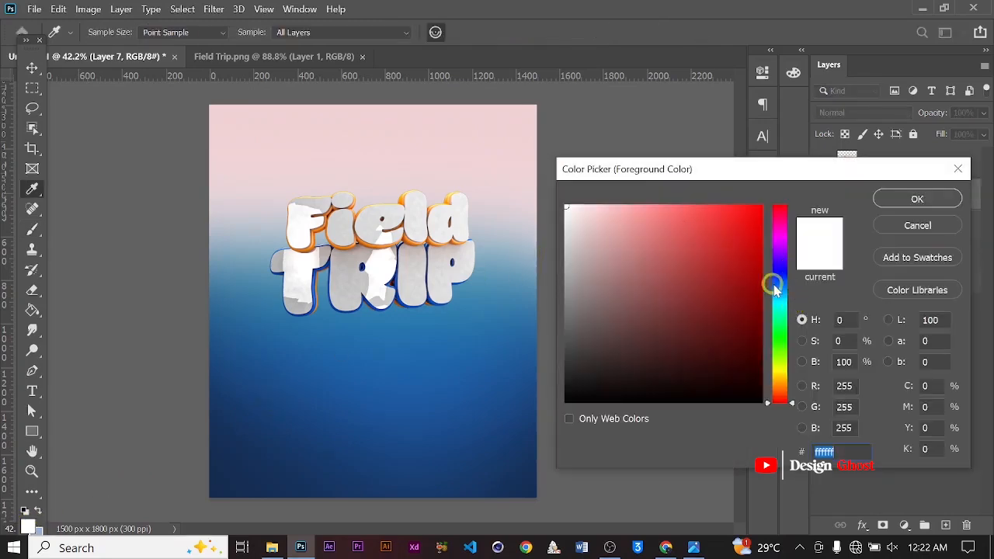
{"action": "left_click", "coordinate": [778, 284]}
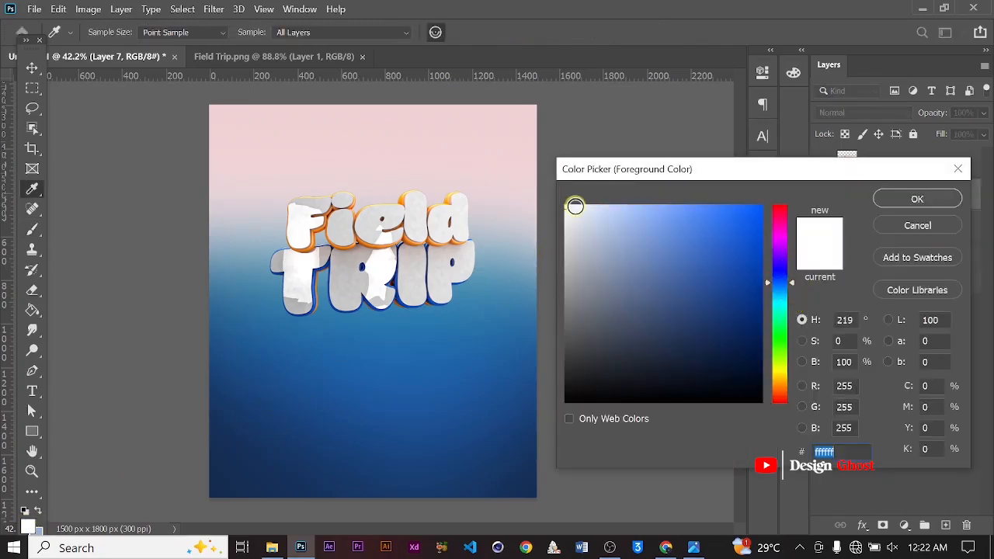
{"action": "left_click_drag", "start_coordinate": [575, 205], "coordinate": [583, 198]}
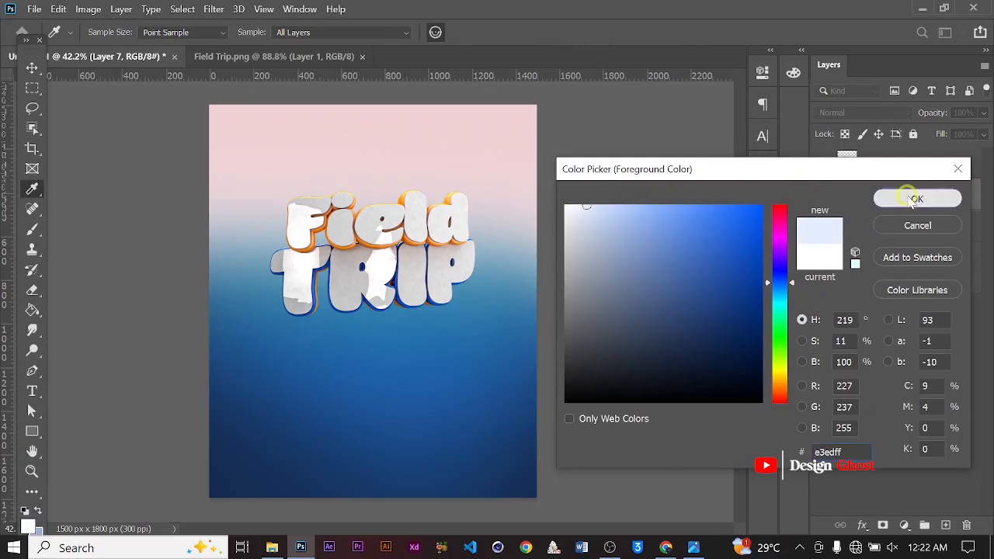
{"action": "left_click", "coordinate": [916, 199]}
{"action": "left_click_drag", "start_coordinate": [354, 259], "coordinate": [267, 261]}
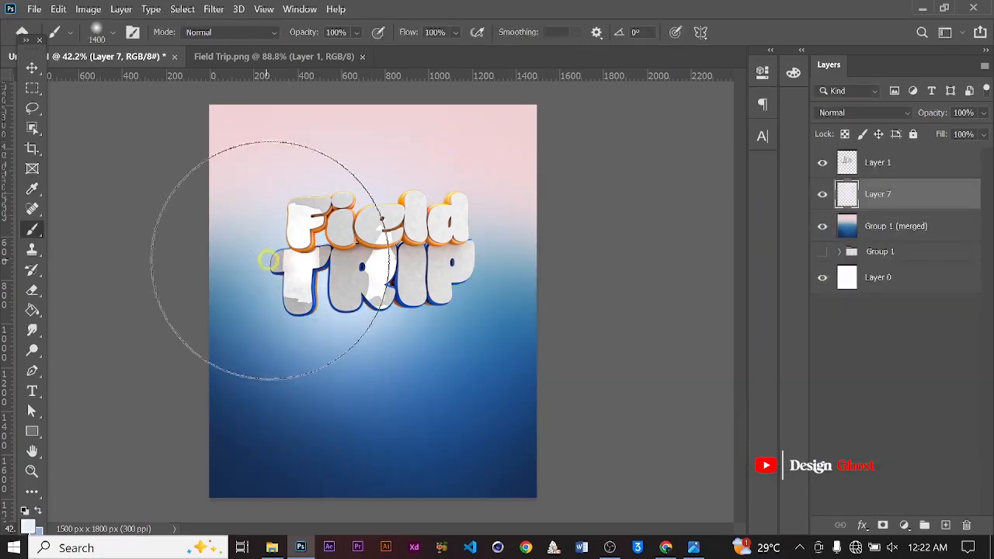
{"action": "left_click", "coordinate": [383, 238]}
{"action": "scroll", "coordinate": [349, 258], "scroll_direction": "down", "scroll_amount": 1, "text": "alt"}
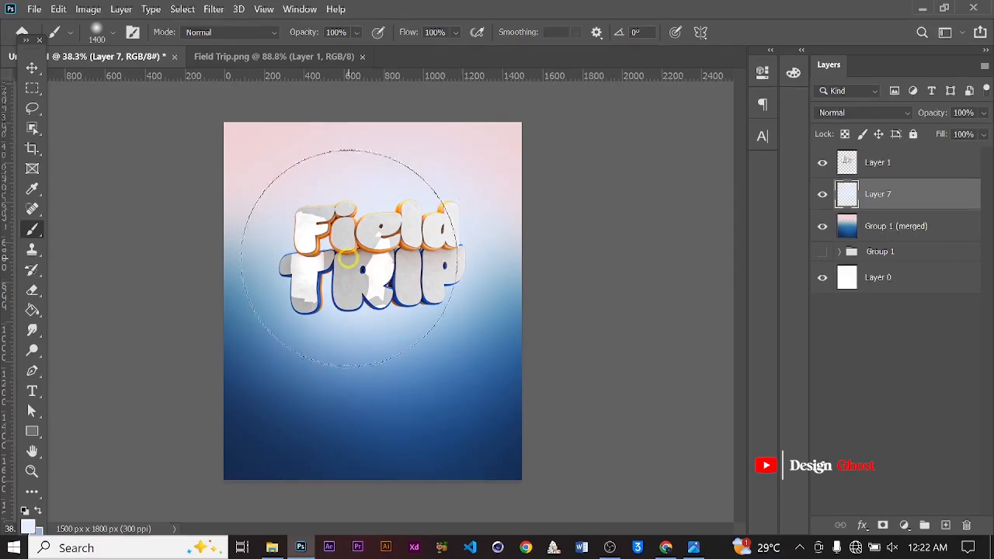
{"action": "scroll", "coordinate": [348, 258], "scroll_direction": "up", "scroll_amount": 1, "text": "alt"}
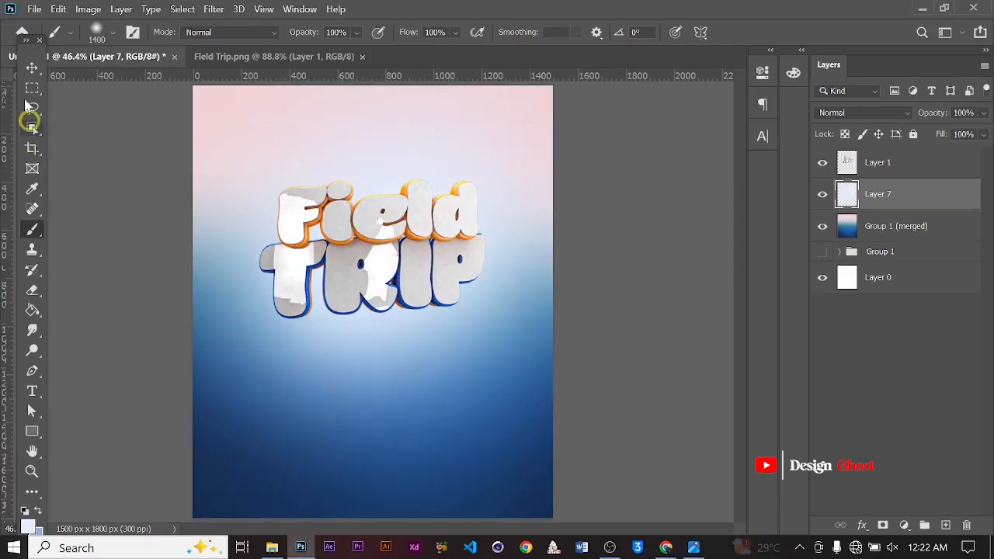
Free-transform the glow layer, squashing it vertically to about 67.64% height
{"action": "left_click", "coordinate": [31, 68]}
{"action": "scroll", "coordinate": [348, 262], "scroll_direction": "up", "scroll_amount": 2, "text": "alt"}
{"action": "key", "text": "ctrl+t"}
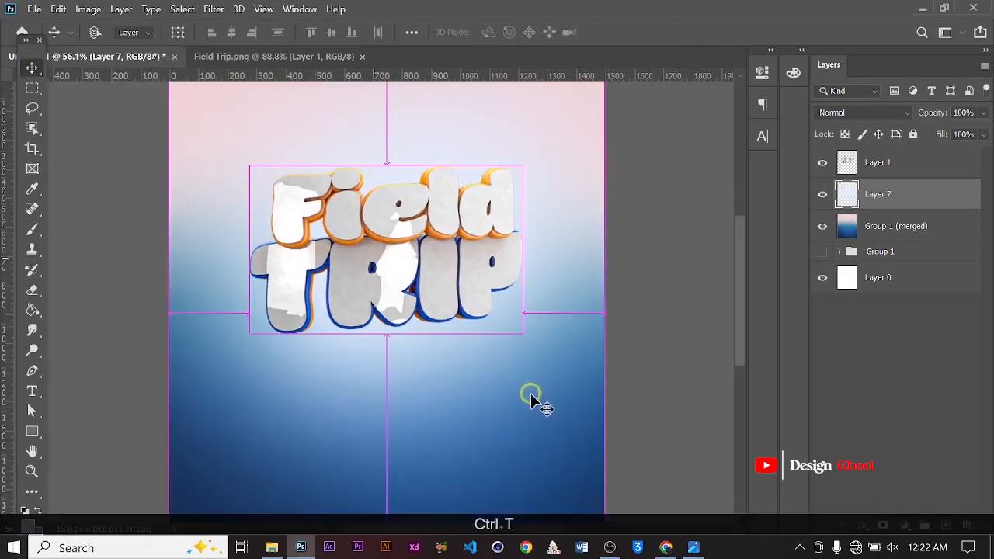
{"action": "scroll", "coordinate": [497, 402], "scroll_direction": "down", "scroll_amount": 2, "text": "alt"}
{"action": "scroll", "coordinate": [496, 402], "scroll_direction": "down", "scroll_amount": 2, "text": "alt"}
{"action": "left_click_drag", "start_coordinate": [377, 455], "coordinate": [379, 391], "text": "shift"}
{"action": "left_click_drag", "start_coordinate": [379, 159], "coordinate": [375, 182], "text": "shift"}
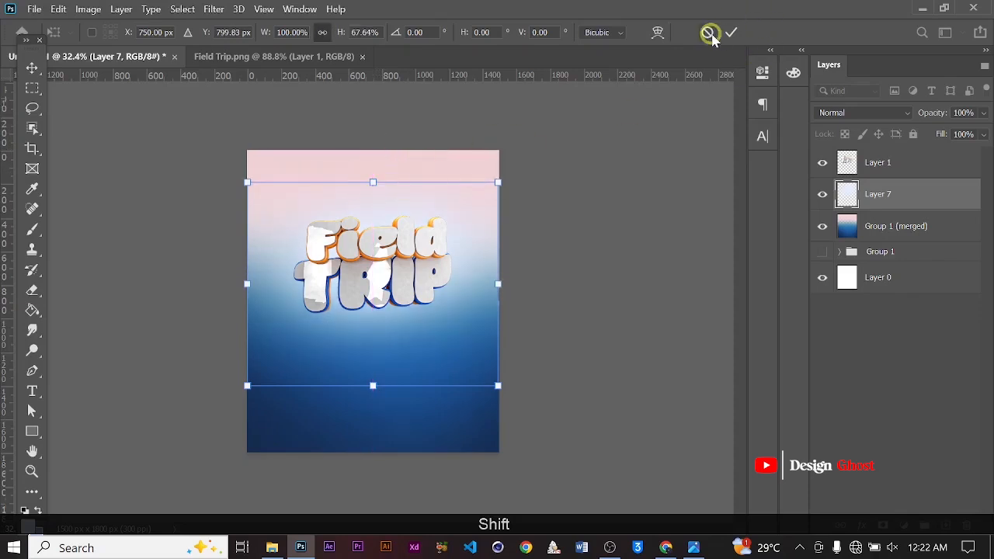
{"action": "scroll", "coordinate": [371, 281], "scroll_direction": "up", "scroll_amount": 4}
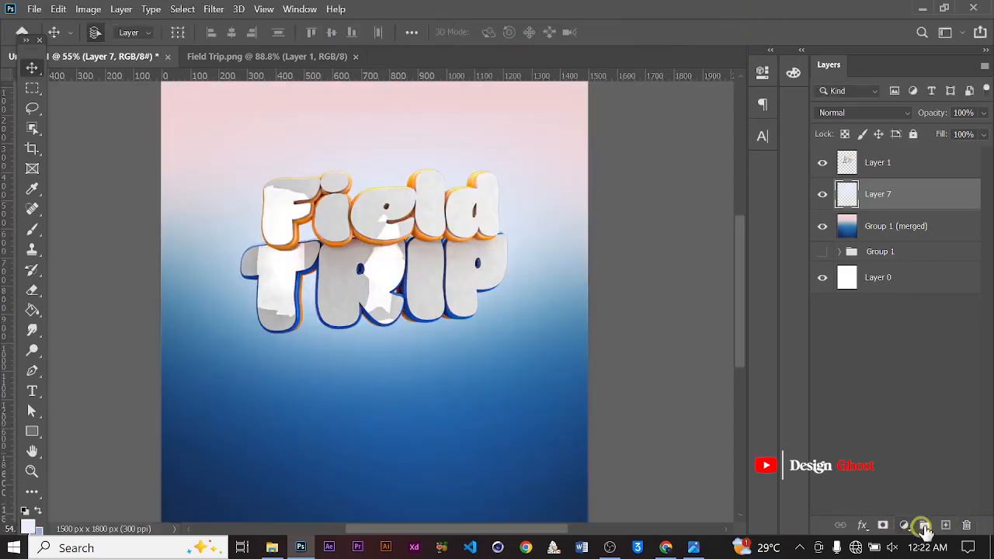
Add another new layer and set the foreground color to white for the Brush tool
{"action": "left_click", "coordinate": [943, 527]}
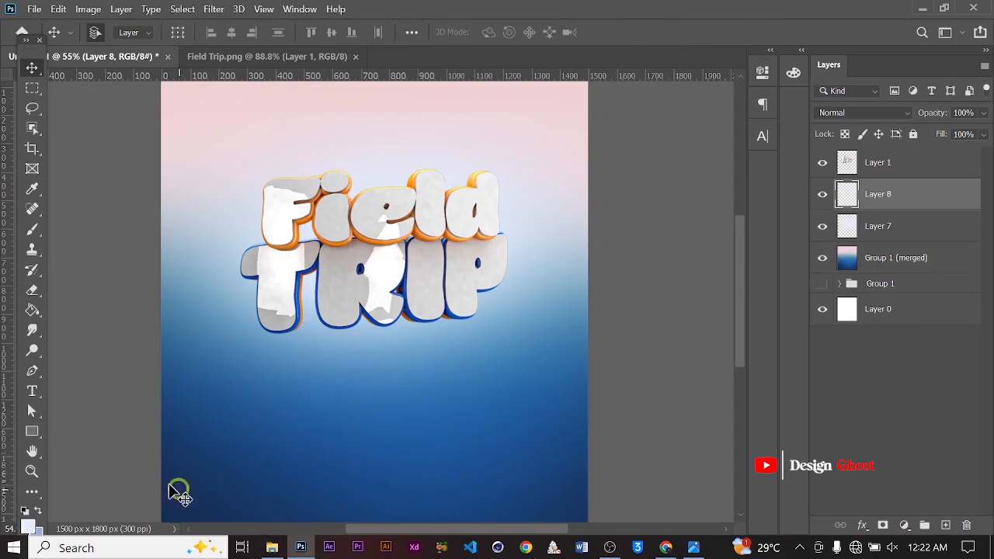
{"action": "left_click", "coordinate": [28, 527]}
{"action": "left_click", "coordinate": [503, 181]}
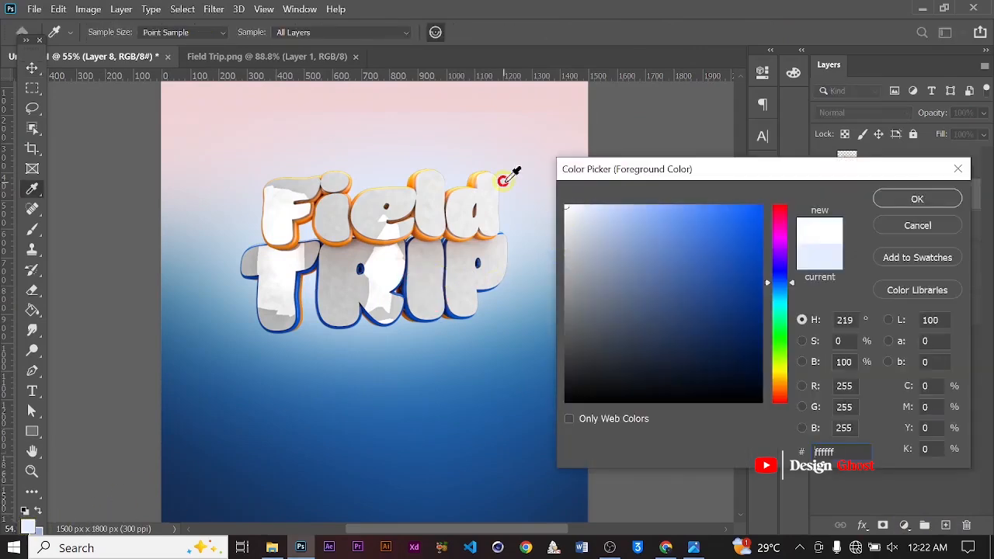
{"action": "left_click", "coordinate": [903, 205]}
{"action": "key", "text": "b"}
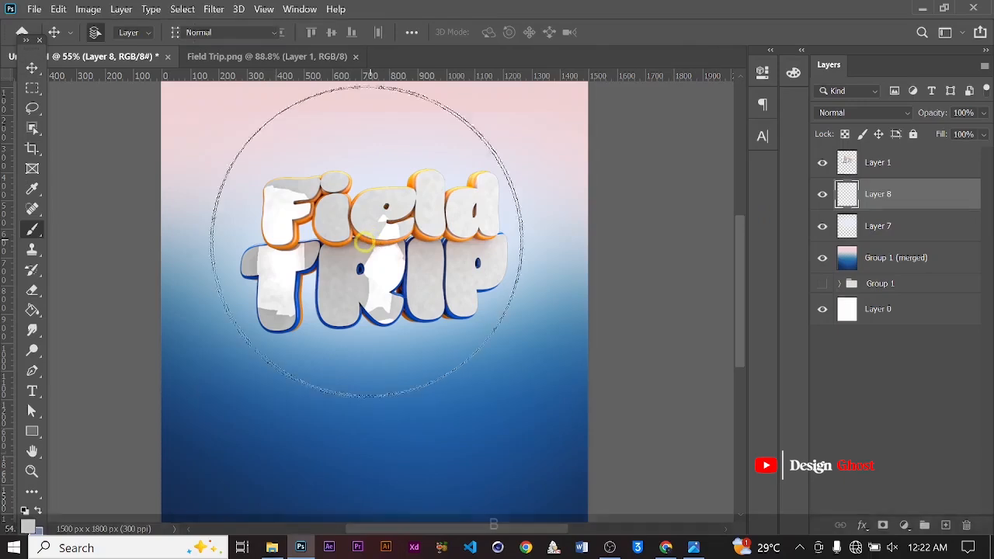
Reduce the brush to 800 px and paint white soft spots behind the text's left and center
{"action": "key", "text": "bracketleft"}
{"action": "key", "text": "bracketleft"}
{"action": "key", "text": "bracketleft"}
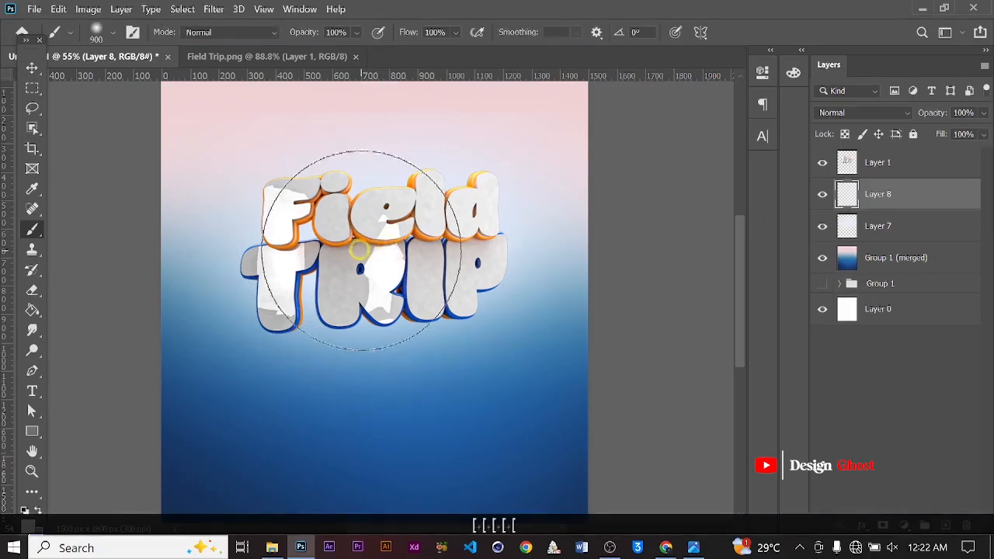
{"action": "key", "text": "bracketleft"}
{"action": "key", "text": "bracketleft"}
{"action": "key", "text": "bracketleft"}
{"action": "left_click", "coordinate": [327, 262]}
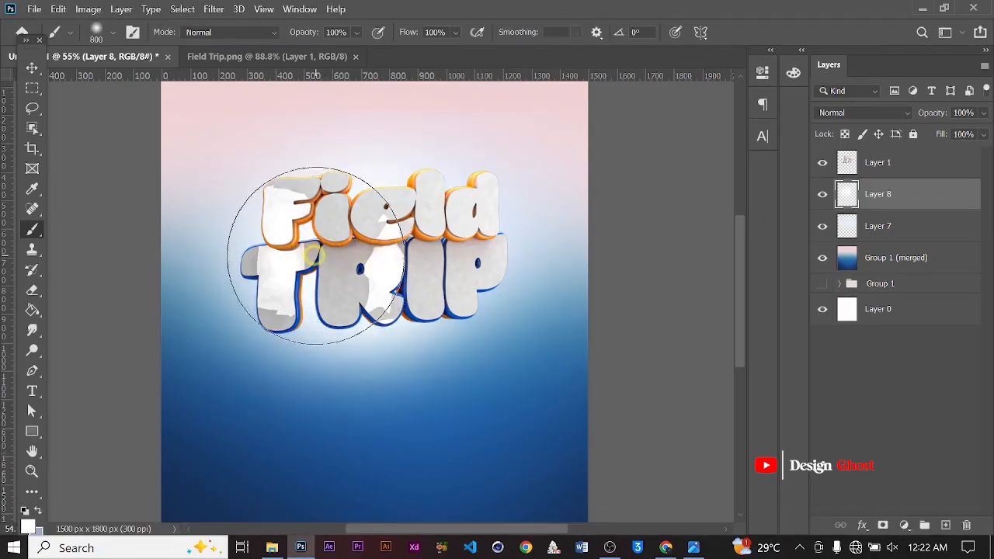
{"action": "left_click", "coordinate": [319, 253]}
{"action": "left_click", "coordinate": [438, 247]}
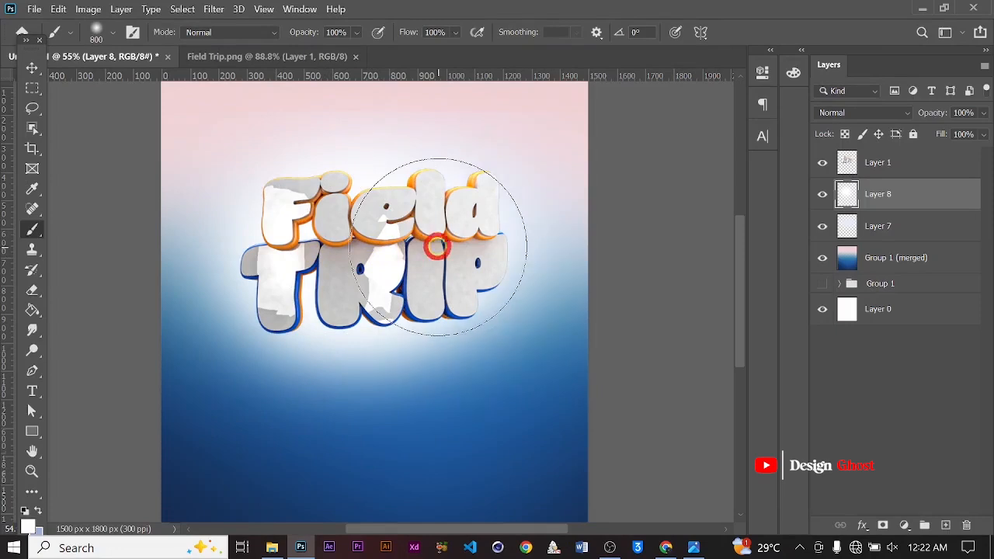
Lower the white glow layer's opacity to 42%
{"action": "left_click", "coordinate": [25, 73]}
{"action": "scroll", "coordinate": [210, 183], "scroll_direction": "down", "scroll_amount": 3}
{"action": "key", "text": "ctrl+0"}
{"action": "scroll", "coordinate": [372, 247], "scroll_direction": "up", "scroll_amount": 5}
{"action": "key", "text": "space"}
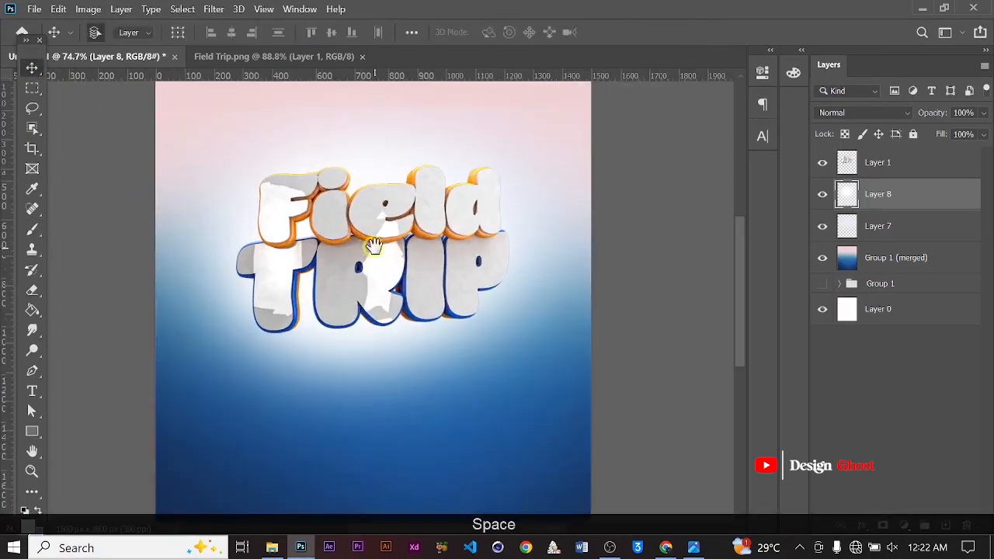
{"action": "scroll", "coordinate": [373, 247], "scroll_direction": "up", "scroll_amount": 2}
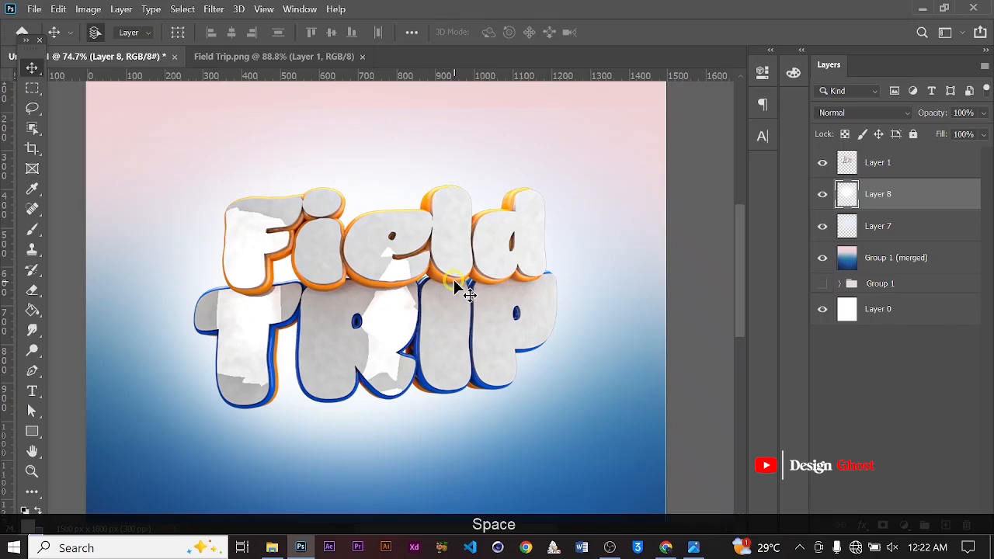
{"action": "scroll", "coordinate": [475, 317], "scroll_direction": "down", "scroll_amount": 1}
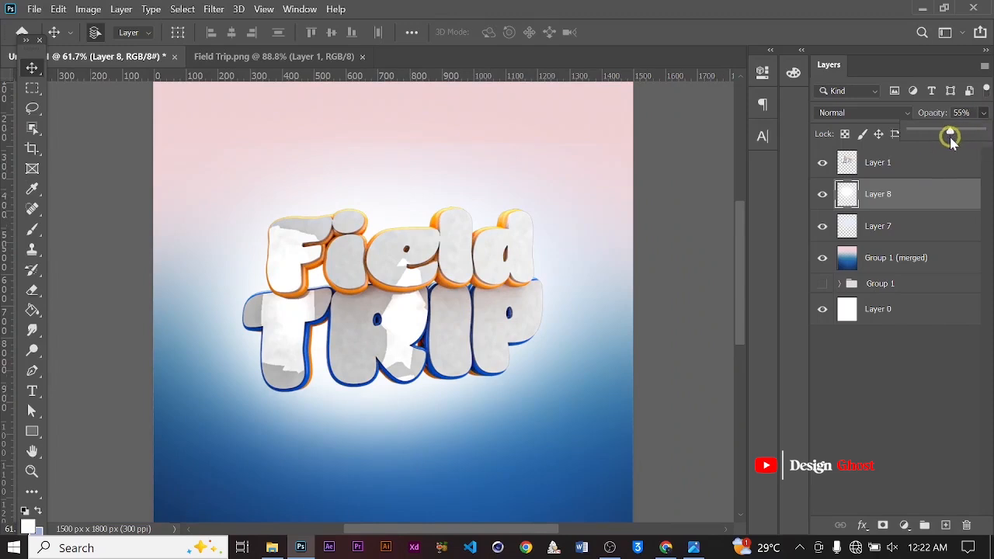
{"action": "mouse_move", "coordinate": [934, 146]}
{"action": "left_mouse_down"}
{"action": "mouse_move", "coordinate": [919, 143]}
{"action": "mouse_move", "coordinate": [946, 135]}
{"action": "mouse_move", "coordinate": [937, 138]}
{"action": "left_mouse_up"}
{"action": "key", "text": "Return"}
{"action": "key", "text": "ctrl+0"}
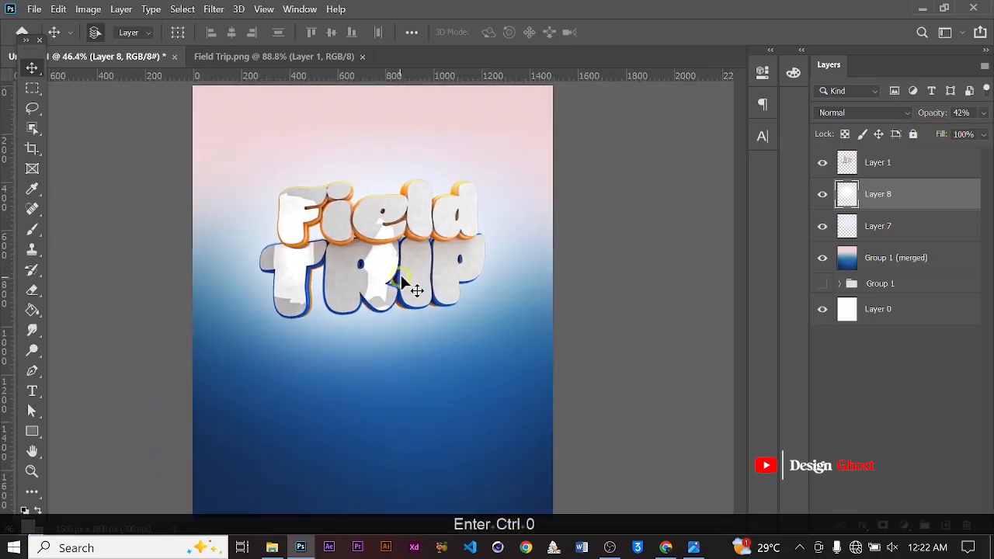
{"action": "scroll", "coordinate": [412, 280], "scroll_direction": "up", "scroll_amount": 3}
{"action": "scroll", "coordinate": [403, 265], "scroll_direction": "down", "scroll_amount": 2}
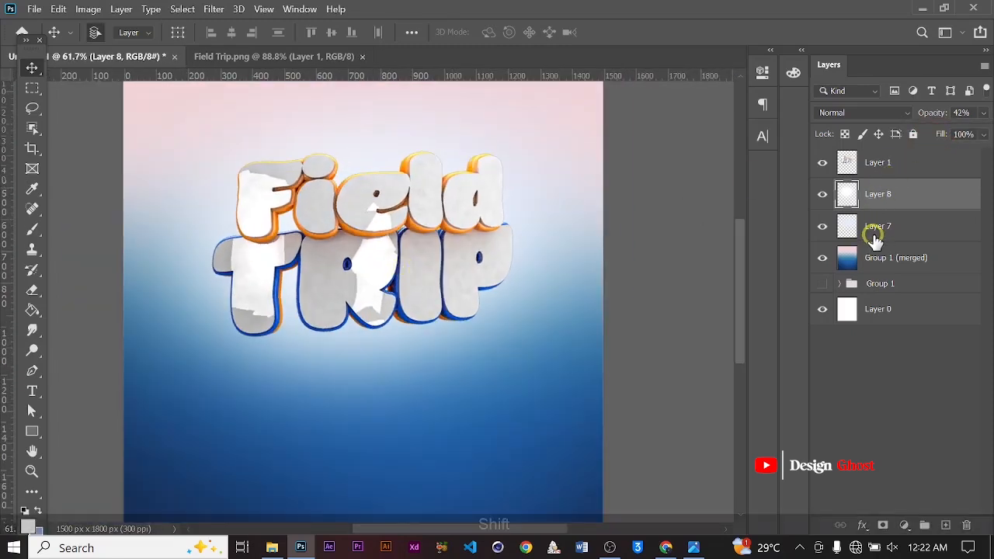
Select the text layer and nudge it slightly downward on the canvas
{"action": "left_click", "coordinate": [869, 232], "text": "shift"}
{"action": "left_click_drag", "start_coordinate": [403, 264], "coordinate": [403, 277]}
{"action": "left_click_drag", "start_coordinate": [402, 286], "coordinate": [402, 287], "text": "shift"}
{"action": "scroll", "coordinate": [427, 231], "scroll_direction": "up", "scroll_amount": 2}
{"action": "key", "text": "Return"}
{"action": "key", "text": "ctrl+minus"}
{"action": "scroll", "coordinate": [427, 231], "scroll_direction": "up", "scroll_amount": 4}
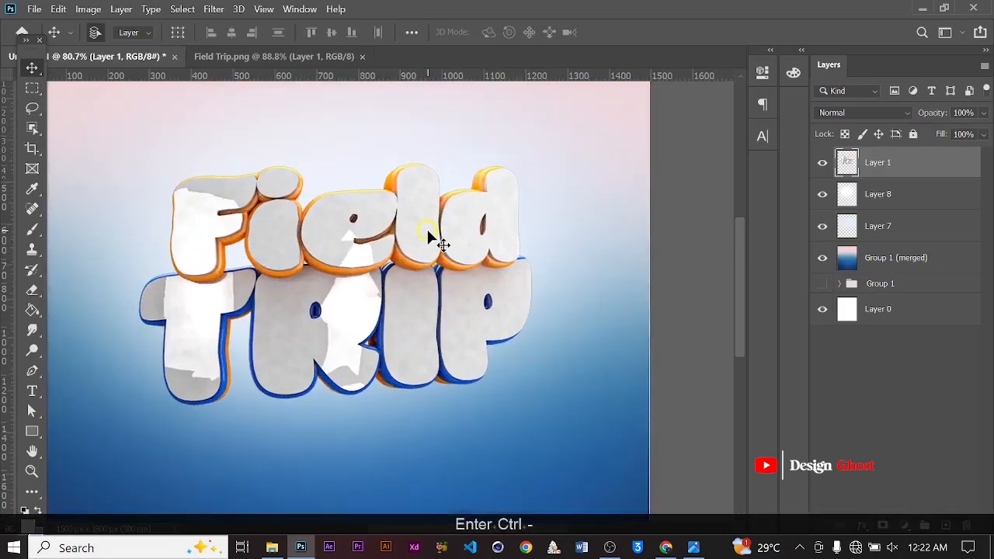
{"action": "key", "text": "space"}
{"action": "left_click_drag", "start_coordinate": [427, 232], "coordinate": [444, 209]}
{"action": "scroll", "coordinate": [377, 254], "scroll_direction": "down", "scroll_amount": 3}
{"action": "key", "text": "ctrl+0"}
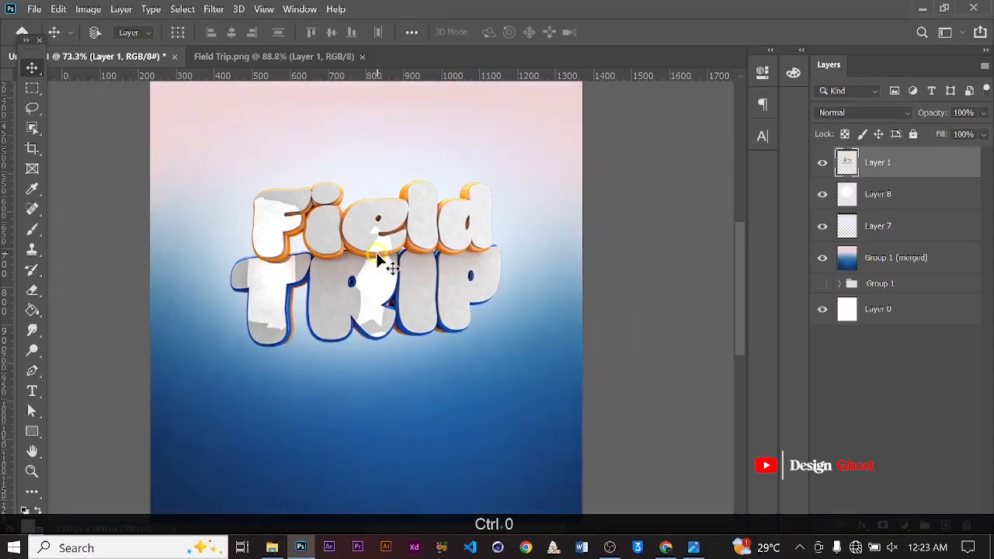
{"action": "scroll", "coordinate": [425, 302], "scroll_direction": "up", "scroll_amount": 3}
{"action": "key", "text": "ctrl+0"}
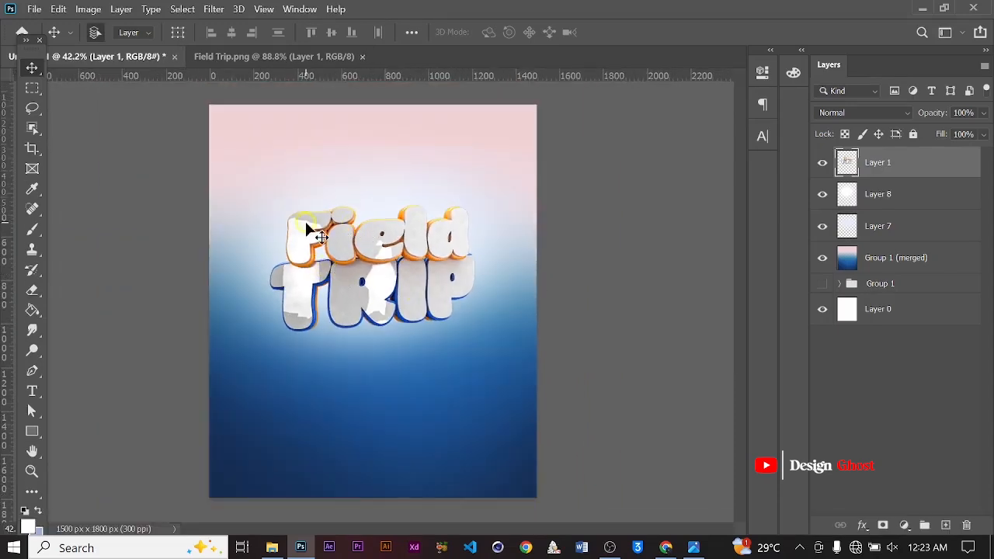
{"action": "scroll", "coordinate": [326, 222], "scroll_direction": "up", "scroll_amount": 3}
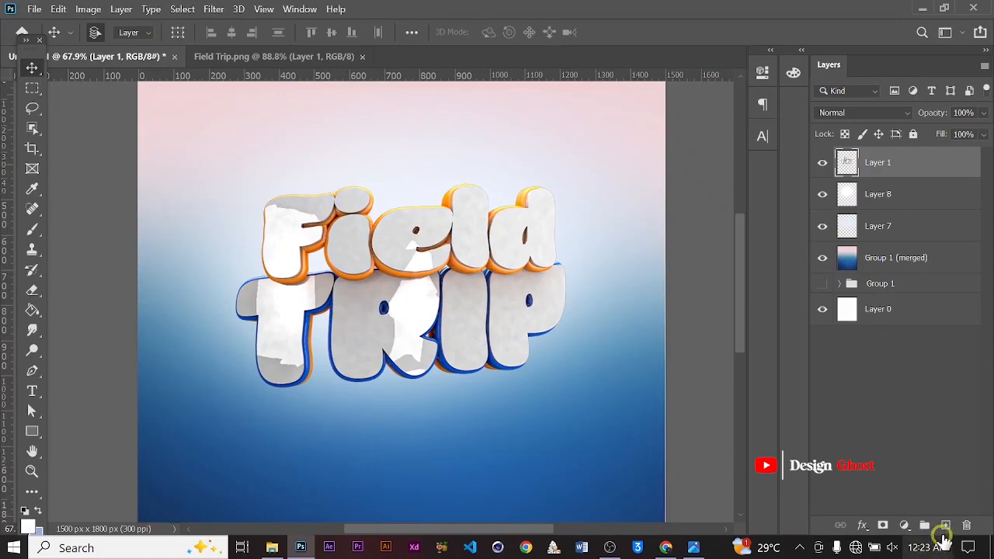
Add a new layer and pick RB Cloud Brush 01 from the Resource Boy Cloud Brushes set
{"action": "left_click", "coordinate": [944, 528]}
{"action": "key", "text": "b"}
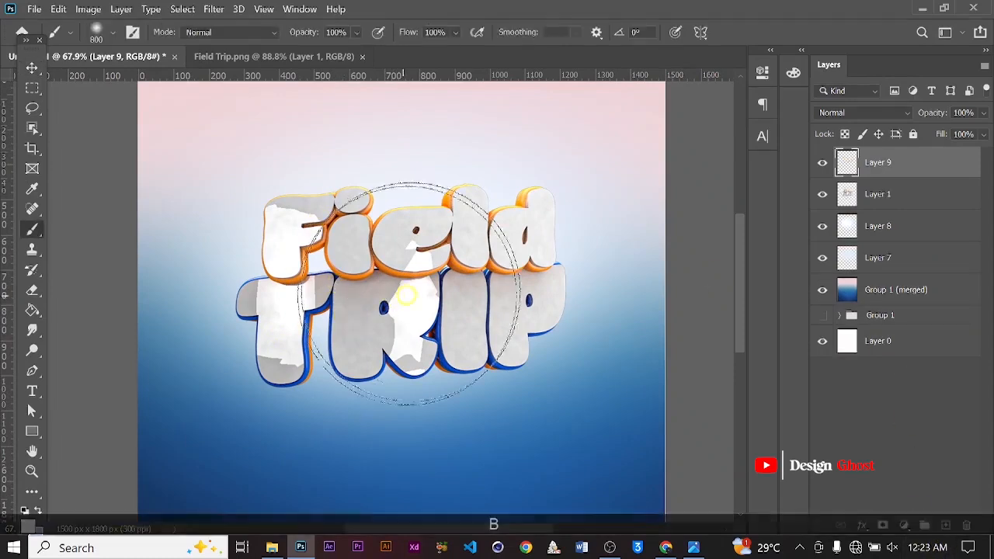
{"action": "right_click", "coordinate": [406, 240]}
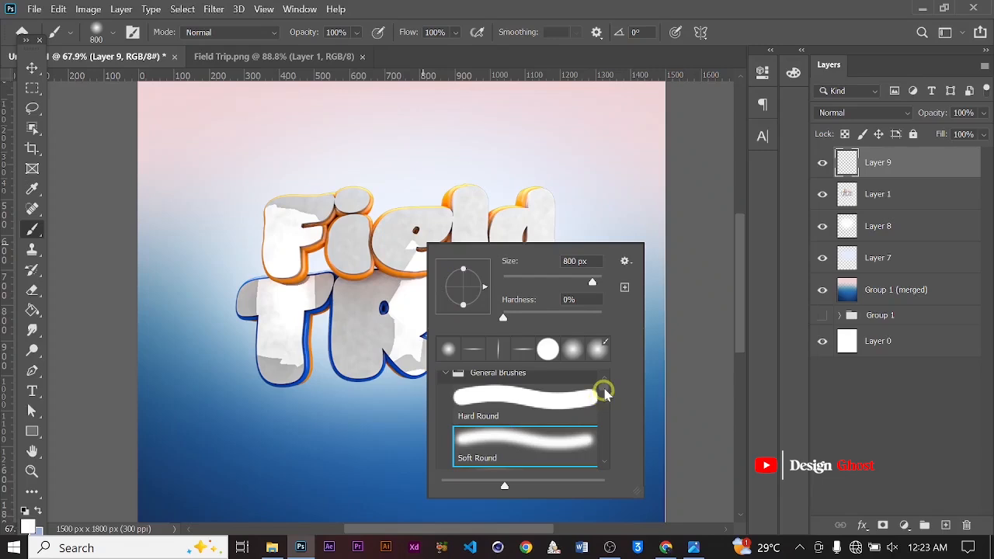
{"action": "left_click_drag", "start_coordinate": [604, 394], "coordinate": [598, 376]}
{"action": "left_click", "coordinate": [445, 384]}
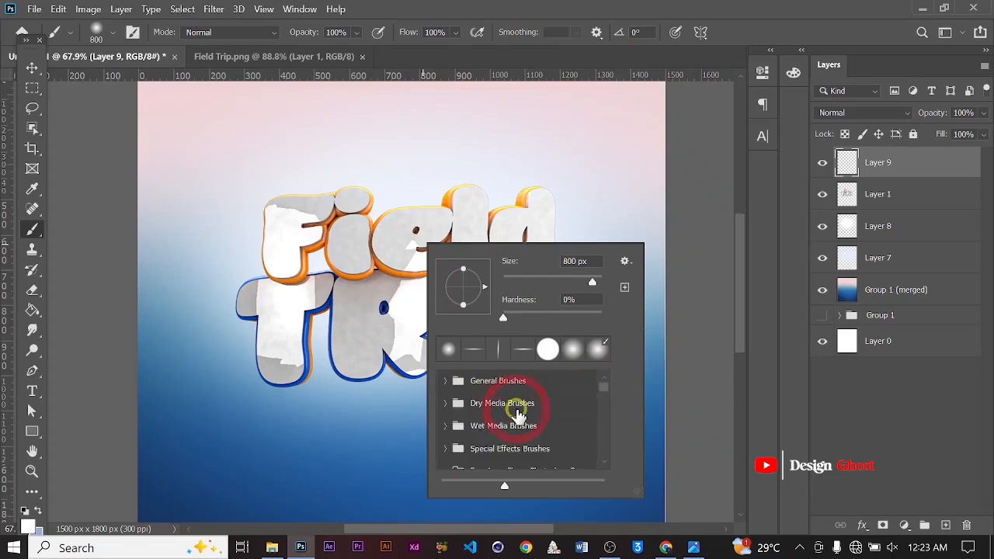
{"action": "scroll", "coordinate": [515, 407], "scroll_direction": "down", "scroll_amount": 2}
{"action": "left_click", "coordinate": [515, 410]}
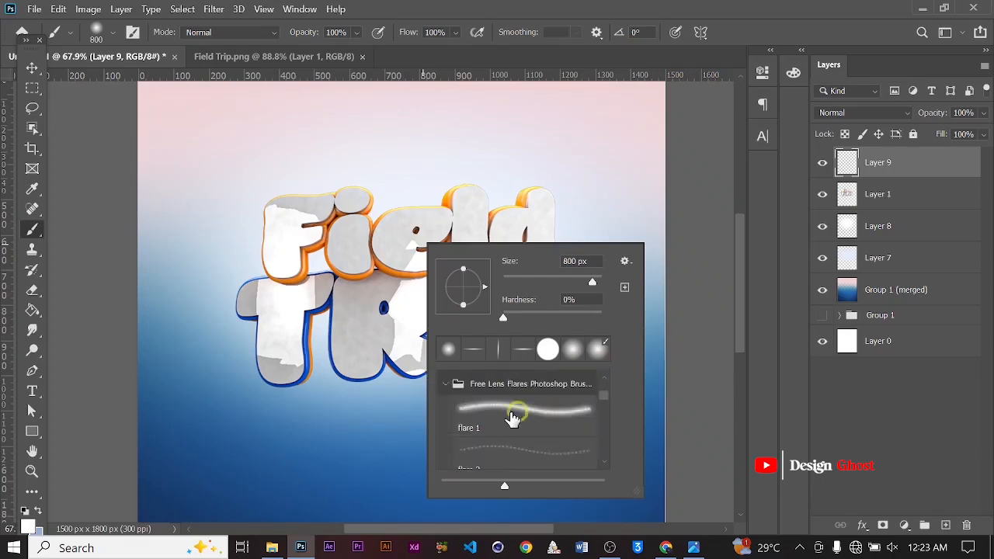
{"action": "left_click", "coordinate": [446, 384]}
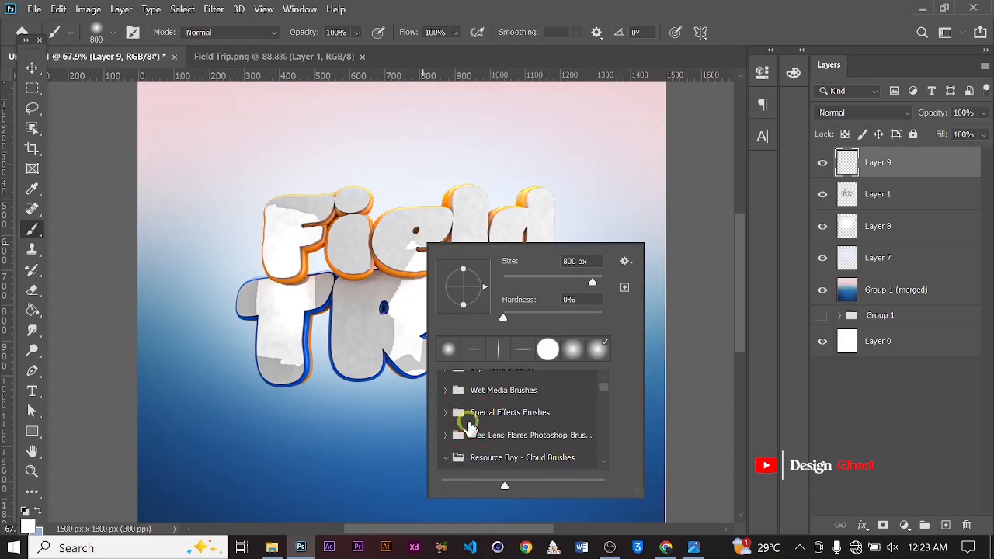
{"action": "scroll", "coordinate": [485, 424], "scroll_direction": "down", "scroll_amount": 2}
{"action": "left_click", "coordinate": [531, 401]}
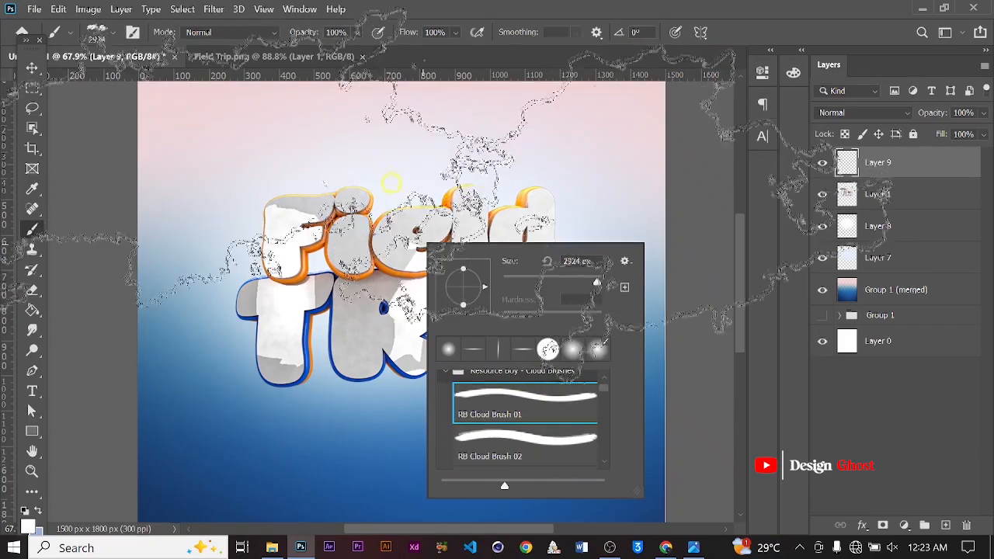
{"action": "left_click", "coordinate": [519, 441]}
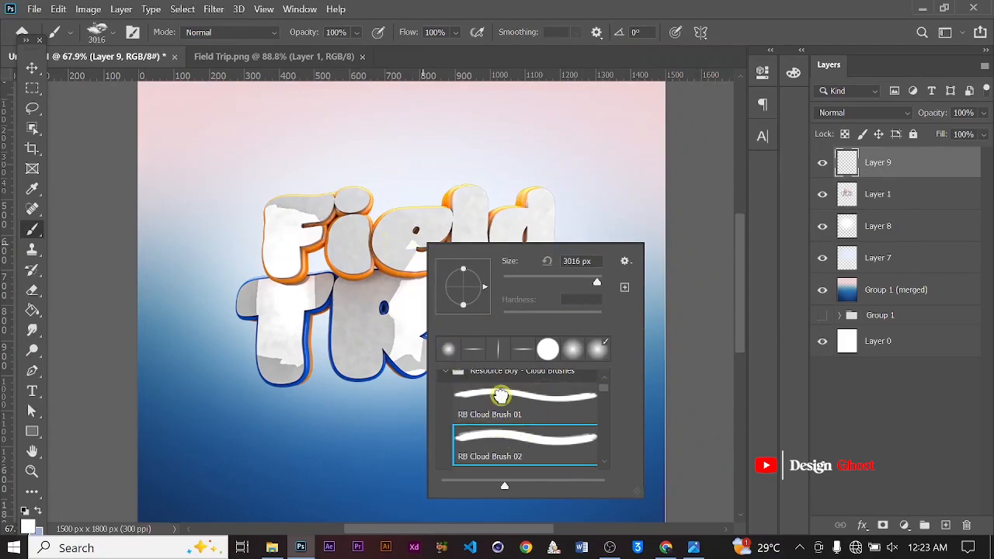
{"action": "left_click", "coordinate": [500, 396]}
{"action": "left_click", "coordinate": [623, 232]}
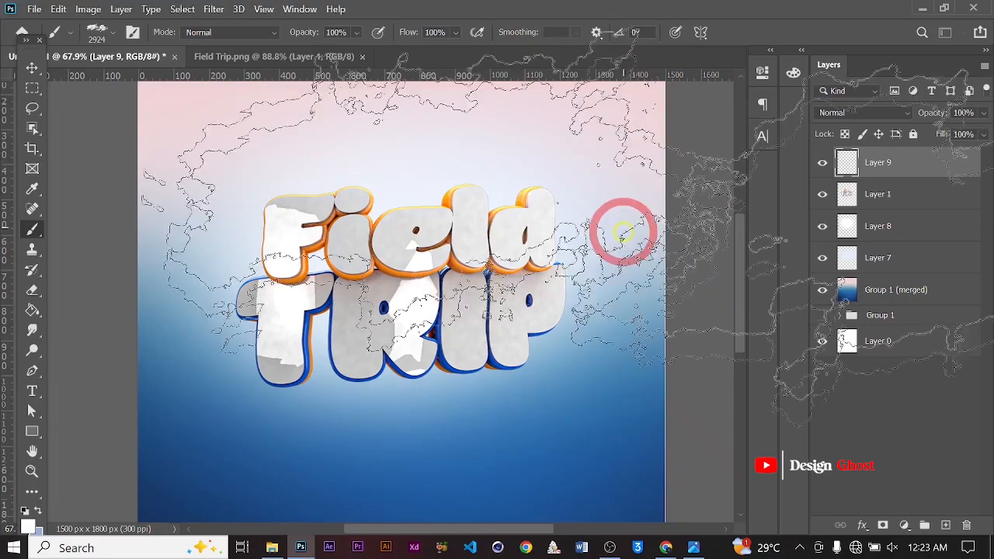
Reduce the cloud brush to 500 px and stamp white clouds below the right side of TRIP
{"action": "key", "text": "["}
{"action": "key", "text": "["}
{"action": "key", "text": "["}
{"action": "key", "text": "["}
{"action": "key", "text": "["}
{"action": "key", "text": "["}
{"action": "key", "text": "["}
{"action": "key", "text": "["}
{"action": "key", "text": "["}
{"action": "key", "text": "["}
{"action": "key", "text": "["}
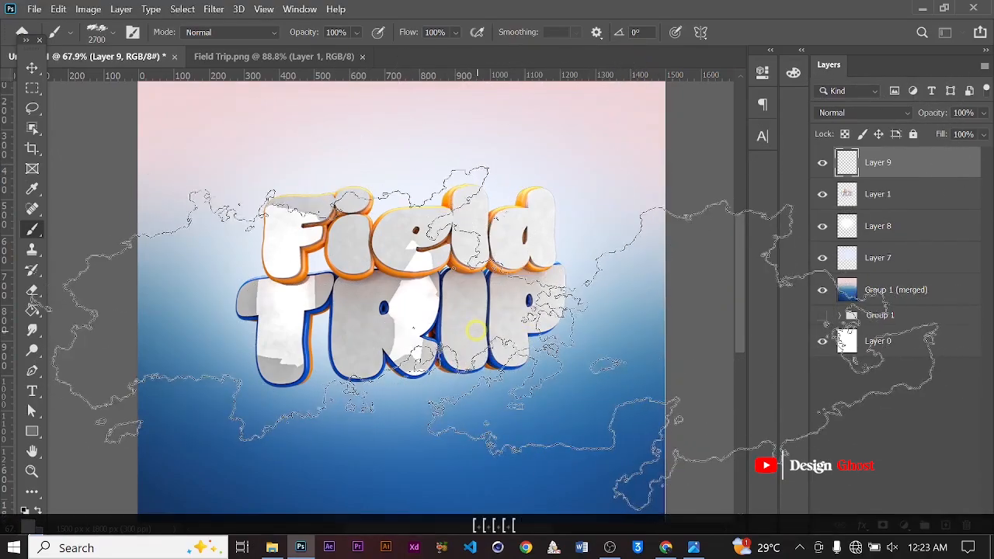
{"action": "key", "text": "ctrl+0"}
{"action": "key", "text": "["}
{"action": "key", "text": "["}
{"action": "key", "text": "["}
{"action": "key", "text": "["}
{"action": "key", "text": "["}
{"action": "key", "text": "["}
{"action": "key", "text": "["}
{"action": "key", "text": "["}
{"action": "key", "text": "["}
{"action": "key", "text": "["}
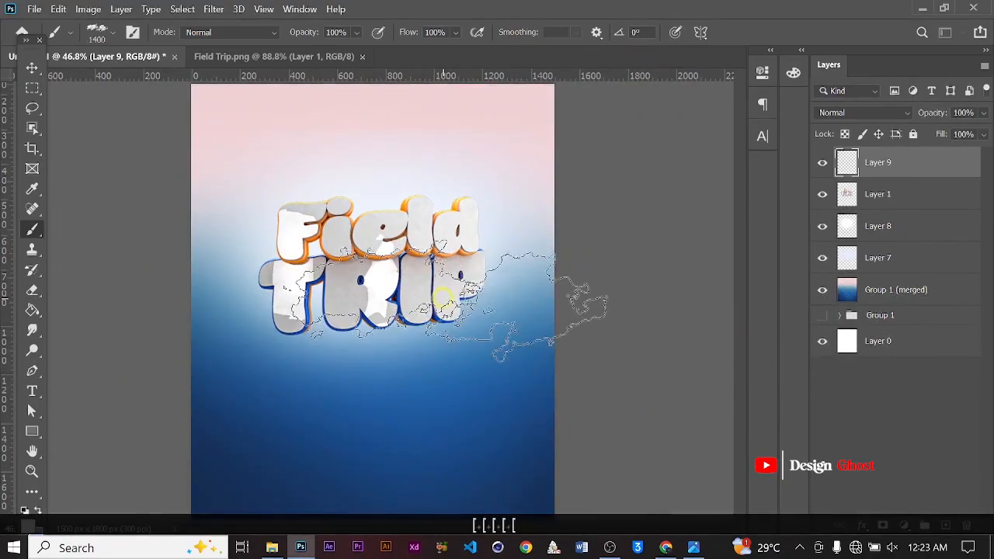
{"action": "scroll", "coordinate": [436, 304], "scroll_direction": "up", "scroll_amount": 1}
{"action": "scroll", "coordinate": [437, 304], "scroll_direction": "up", "scroll_amount": 1}
{"action": "key", "text": "["}
{"action": "key", "text": "["}
{"action": "key", "text": "["}
{"action": "key", "text": "["}
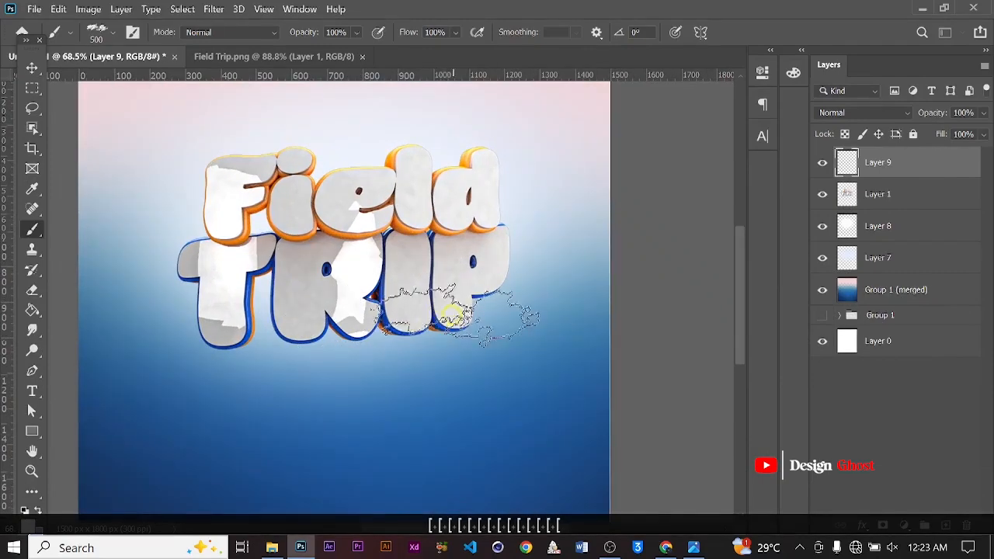
{"action": "left_click", "coordinate": [489, 326]}
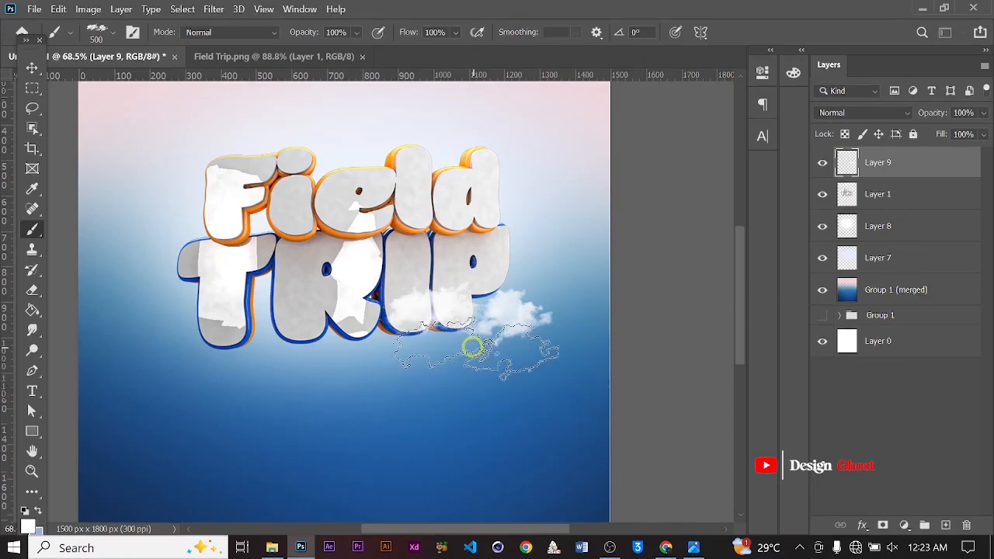
{"action": "left_click", "coordinate": [457, 348]}
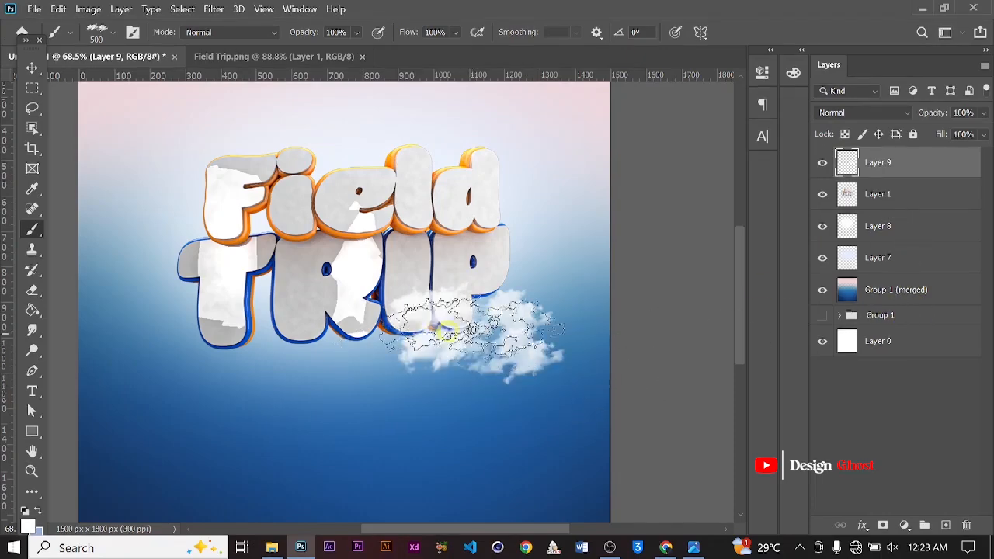
Add a new layer beneath the text layer and stamp clouds behind the text's upper right and left edges
{"action": "left_click", "coordinate": [943, 525]}
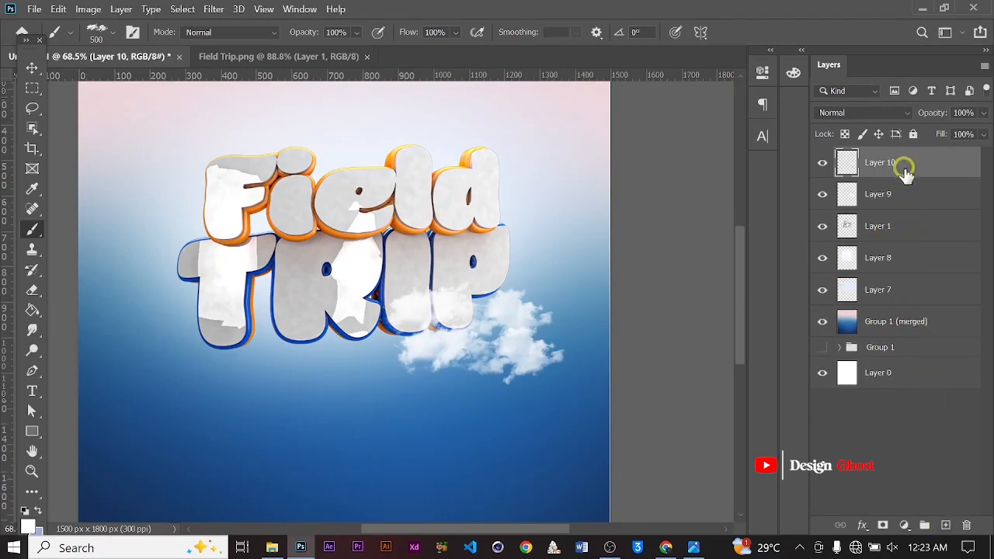
{"action": "mouse_move", "coordinate": [906, 173]}
{"action": "left_mouse_down"}
{"action": "mouse_move", "coordinate": [914, 250]}
{"action": "mouse_move", "coordinate": [915, 232]}
{"action": "left_mouse_up"}
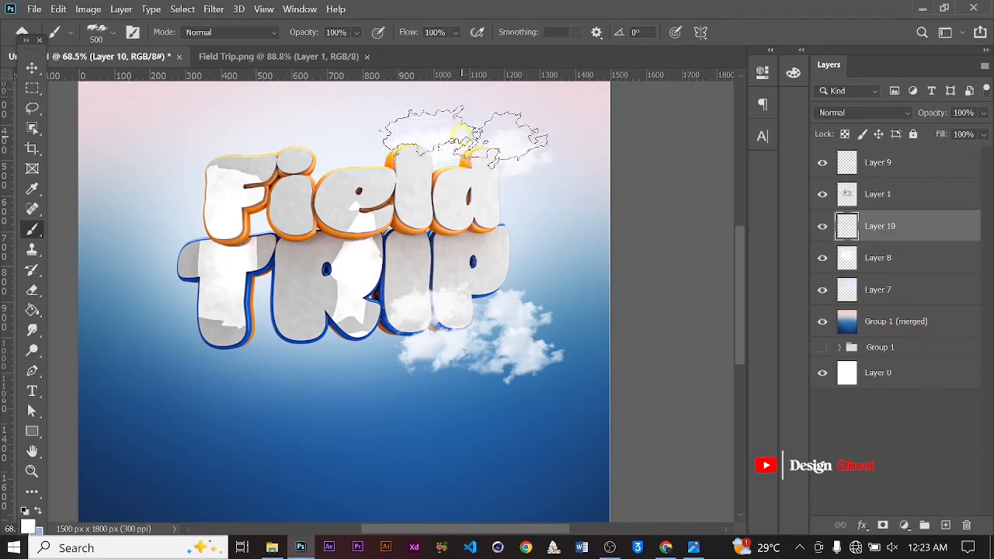
{"action": "left_click", "coordinate": [463, 137]}
{"action": "left_click", "coordinate": [519, 247]}
{"action": "key", "text": "ctrl+z"}
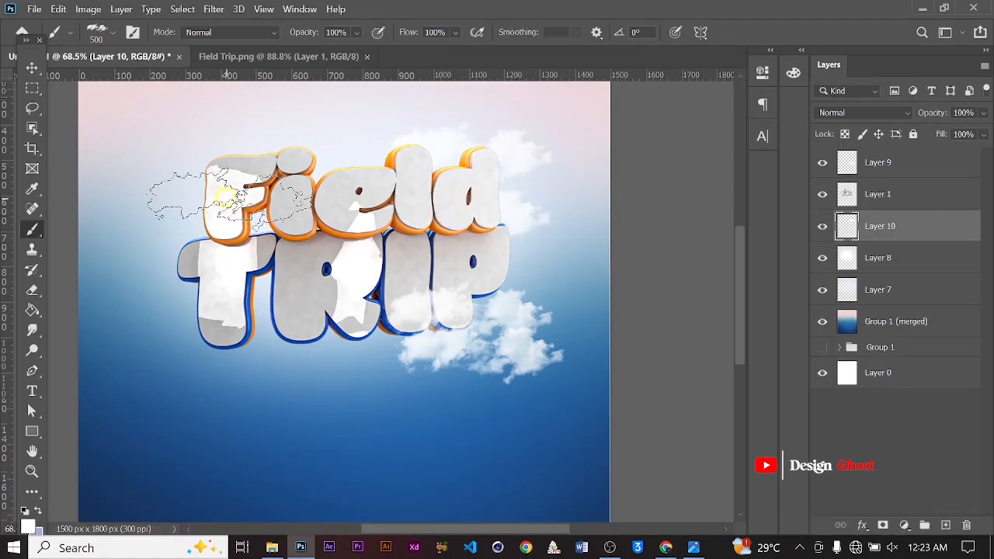
{"action": "left_click", "coordinate": [214, 213]}
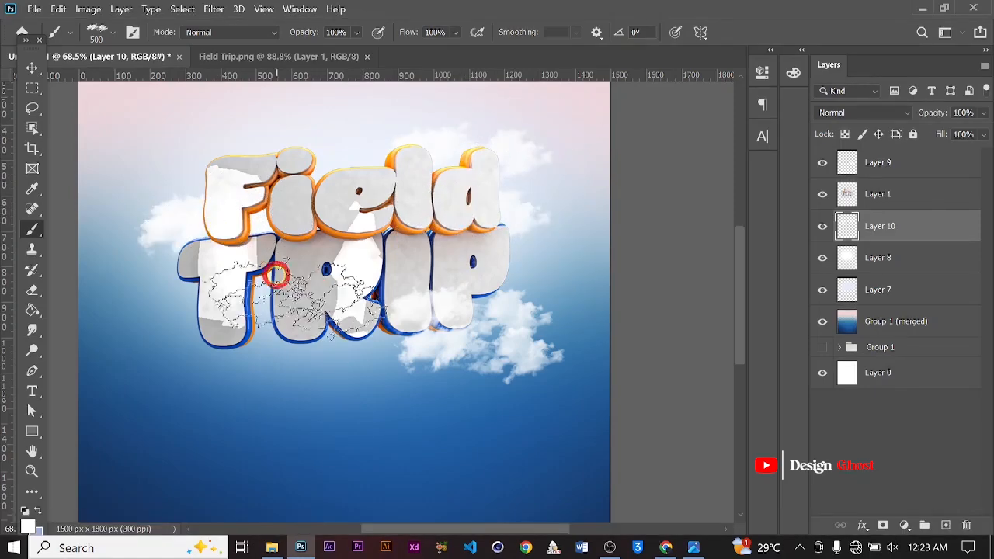
{"action": "left_click", "coordinate": [275, 275]}
On the top cloud layer, shrink the brush to 250 px and stamp small clouds over TRIP's lower right and middle
{"action": "left_click", "coordinate": [881, 165]}
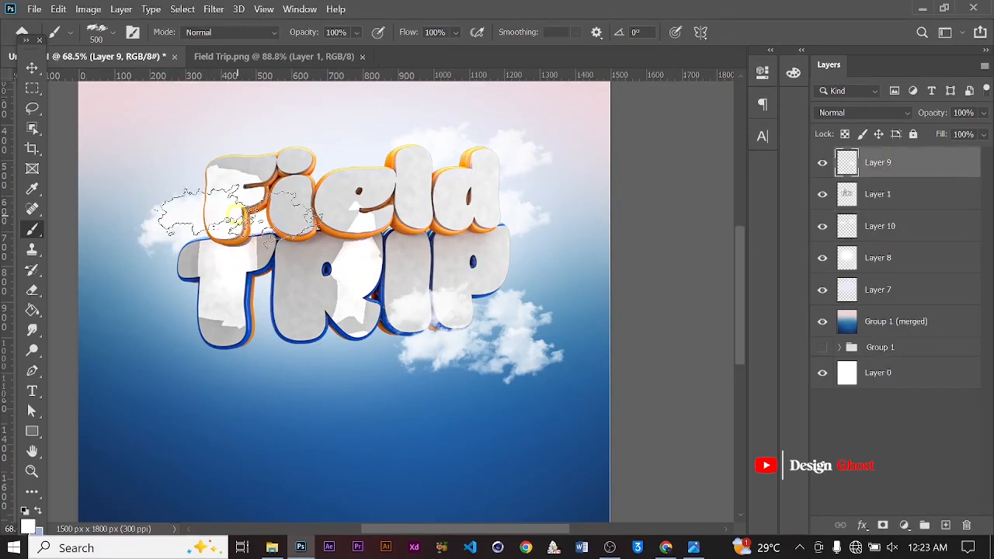
{"action": "key", "text": "bracketleft"}
{"action": "key", "text": "bracketleft"}
{"action": "key", "text": "bracketleft"}
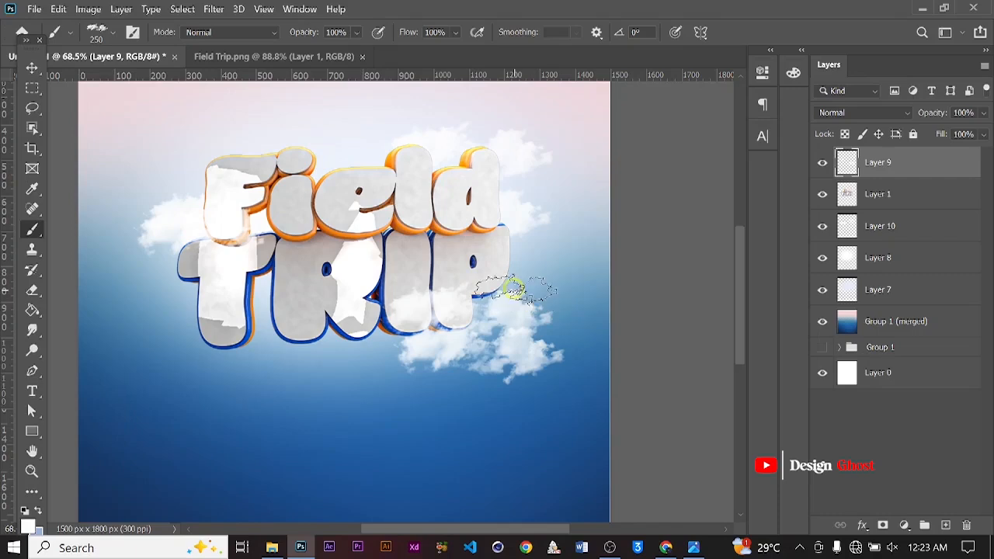
{"action": "left_click", "coordinate": [514, 290]}
{"action": "left_click", "coordinate": [494, 338]}
{"action": "left_click", "coordinate": [446, 346]}
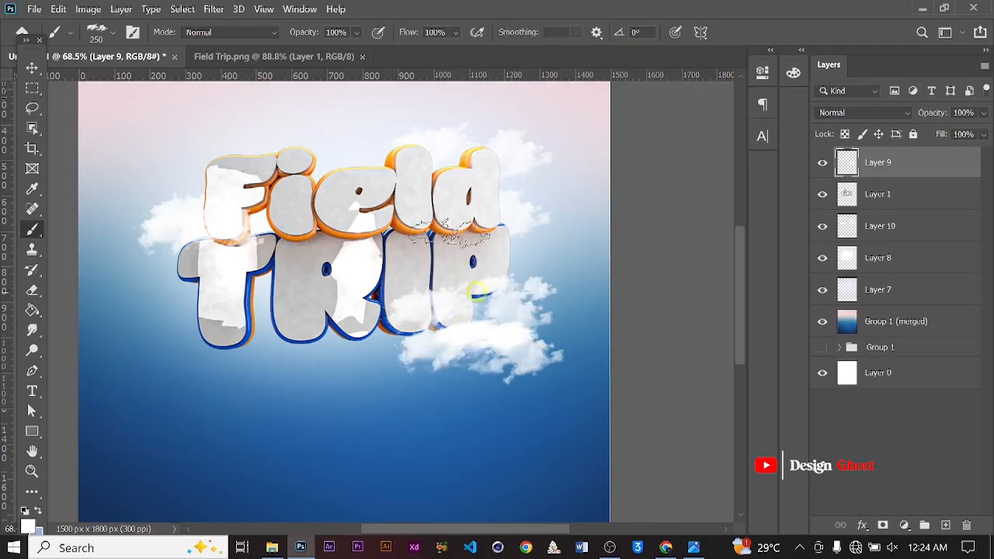
{"action": "left_click", "coordinate": [339, 250]}
Select the white glow layer and raise its opacity to 100%
{"action": "left_click", "coordinate": [34, 71]}
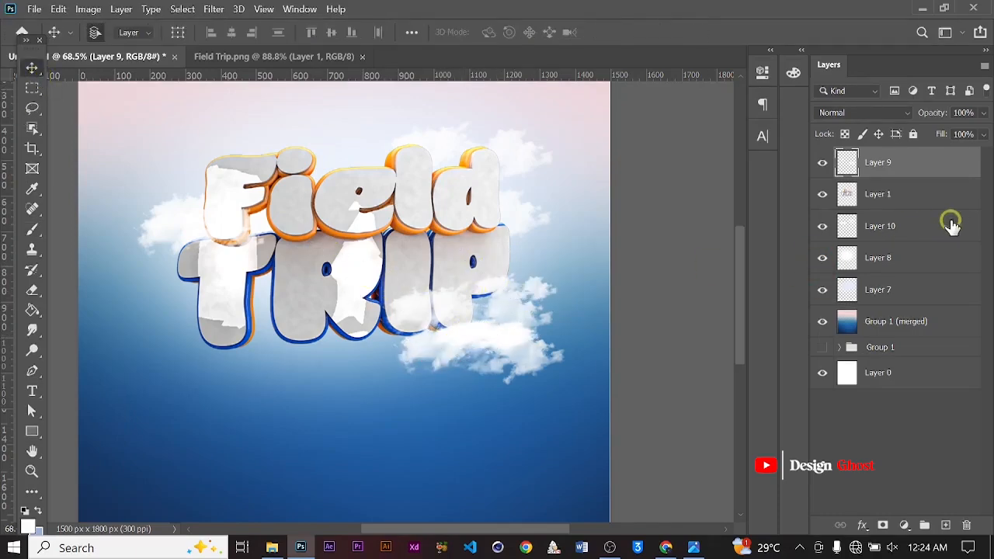
{"action": "left_click", "coordinate": [895, 270]}
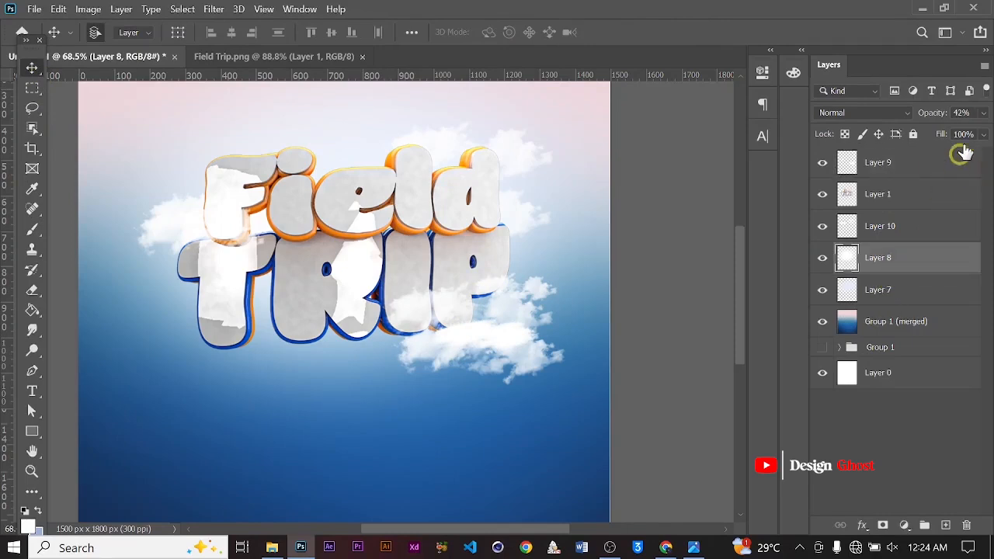
{"action": "left_click_drag", "start_coordinate": [946, 133], "coordinate": [982, 126]}
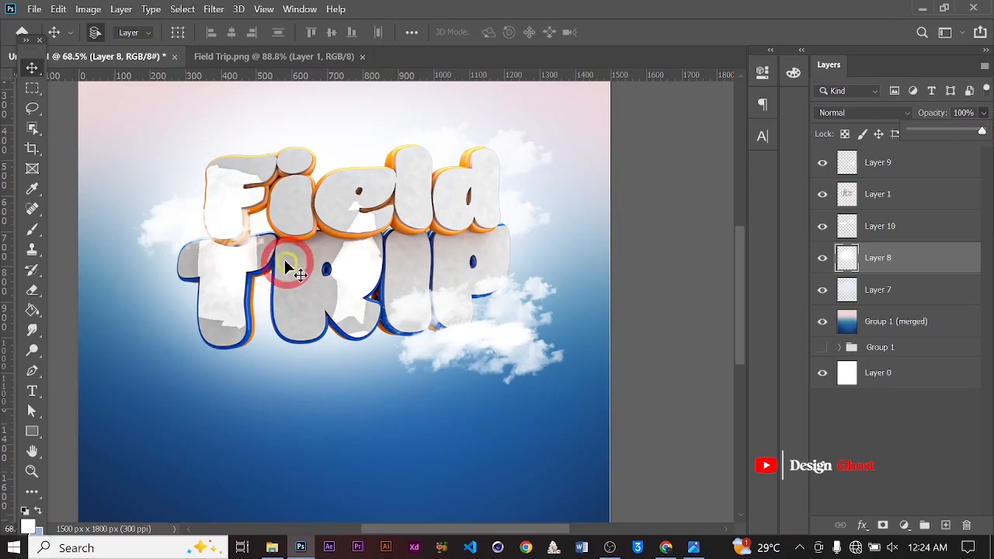
{"action": "scroll", "coordinate": [287, 268], "scroll_direction": "down", "scroll_amount": 1, "text": "alt"}
{"action": "scroll", "coordinate": [310, 255], "scroll_direction": "down", "scroll_amount": 2, "text": "alt"}
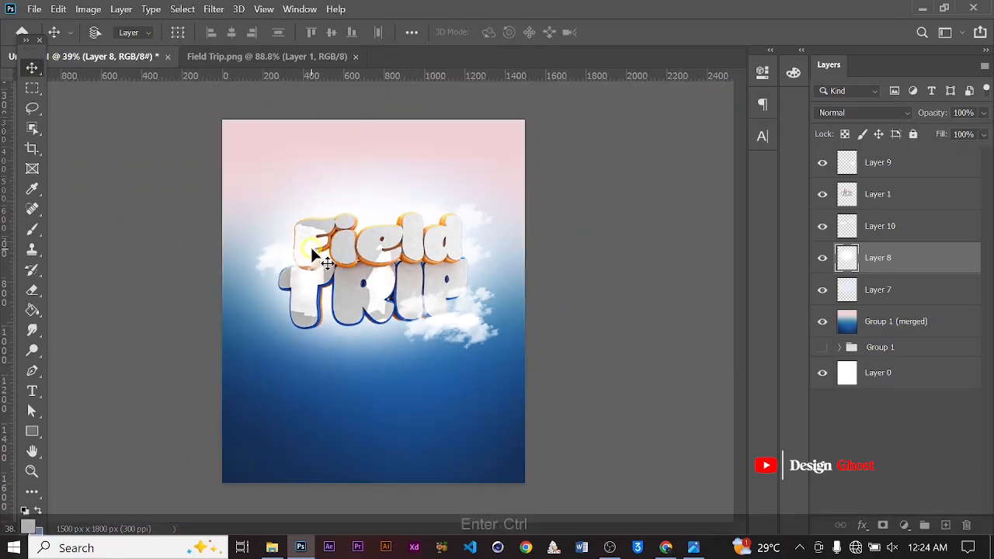
{"action": "key", "text": "ctrl+0"}
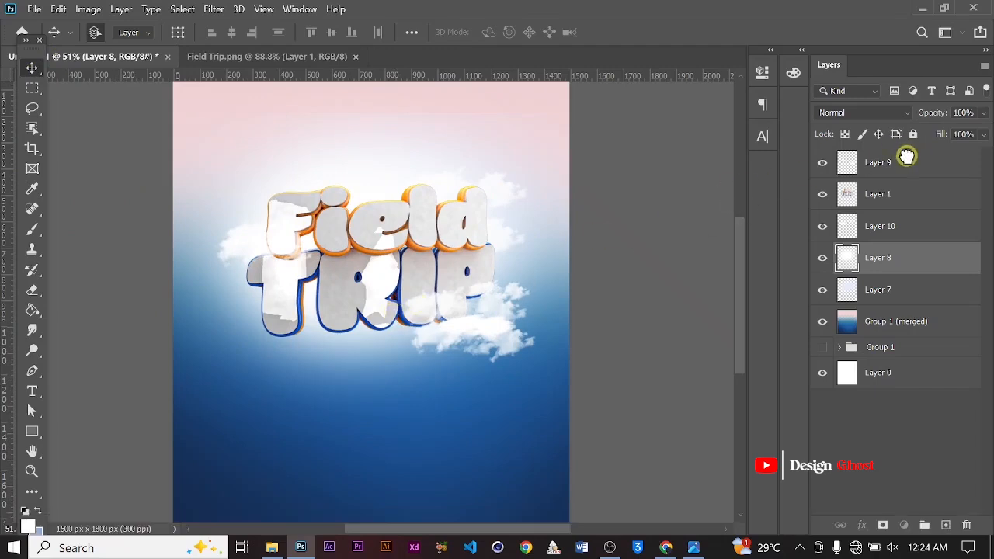
Group all layers from the top cloud layer down to Group 1 (merged) and name the group Text
{"action": "left_click", "coordinate": [893, 161]}
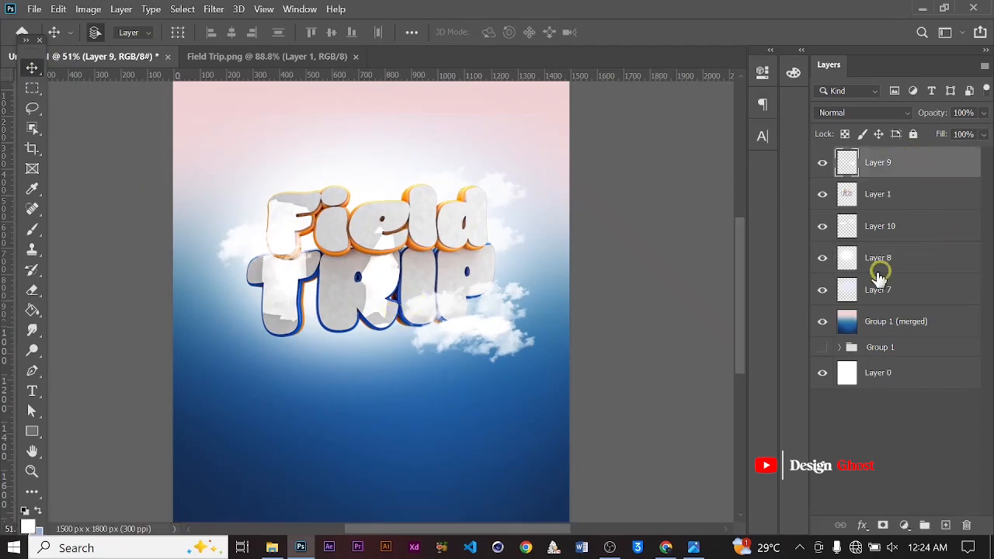
{"action": "left_click", "coordinate": [893, 322], "text": "shift"}
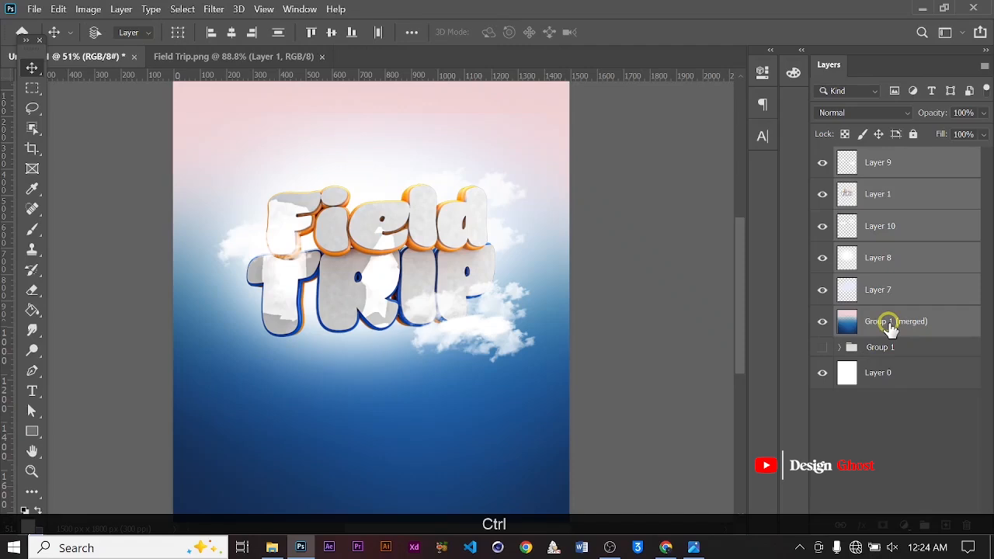
{"action": "key", "text": "ctrl+g"}
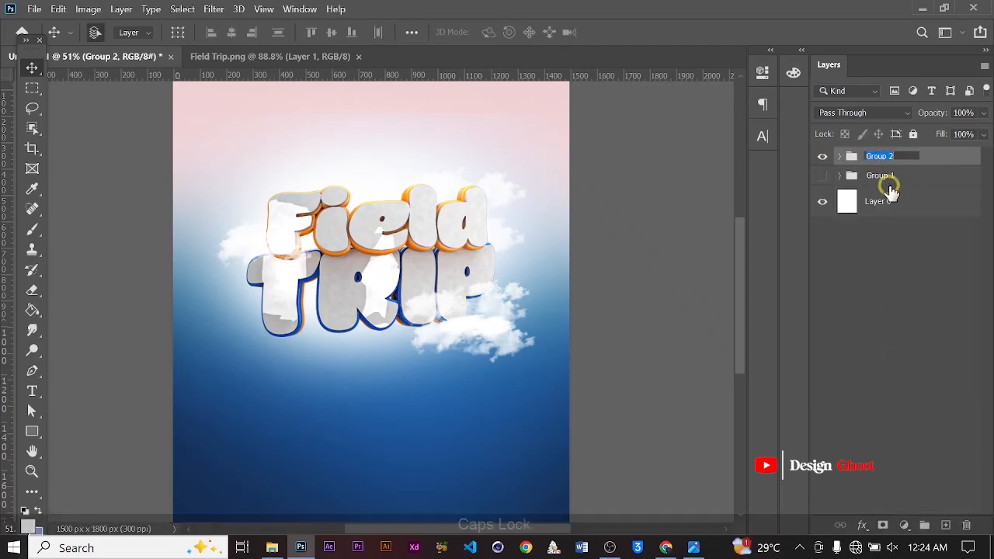
{"action": "type", "text": "Te"}
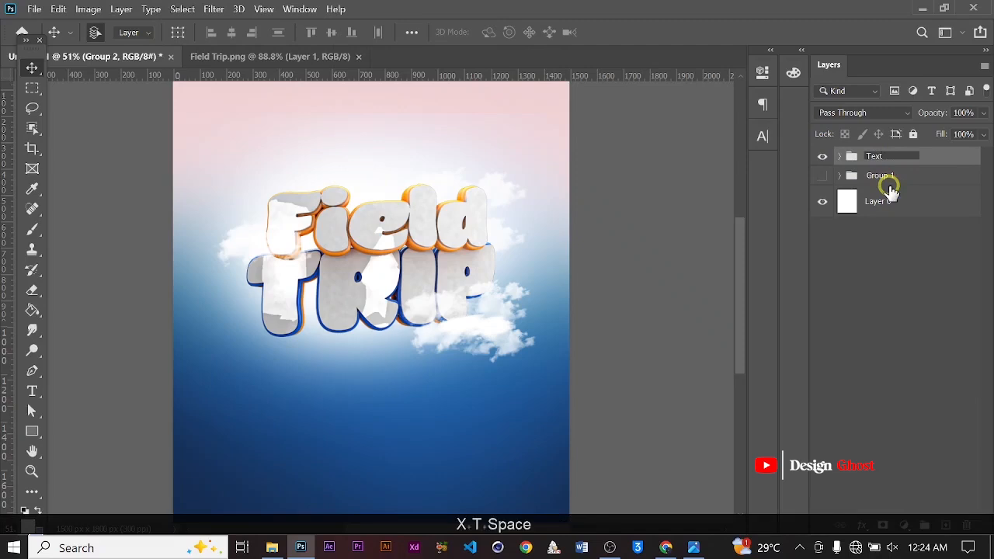
{"action": "type", "text": "xt"}
{"action": "key", "text": "Return"}
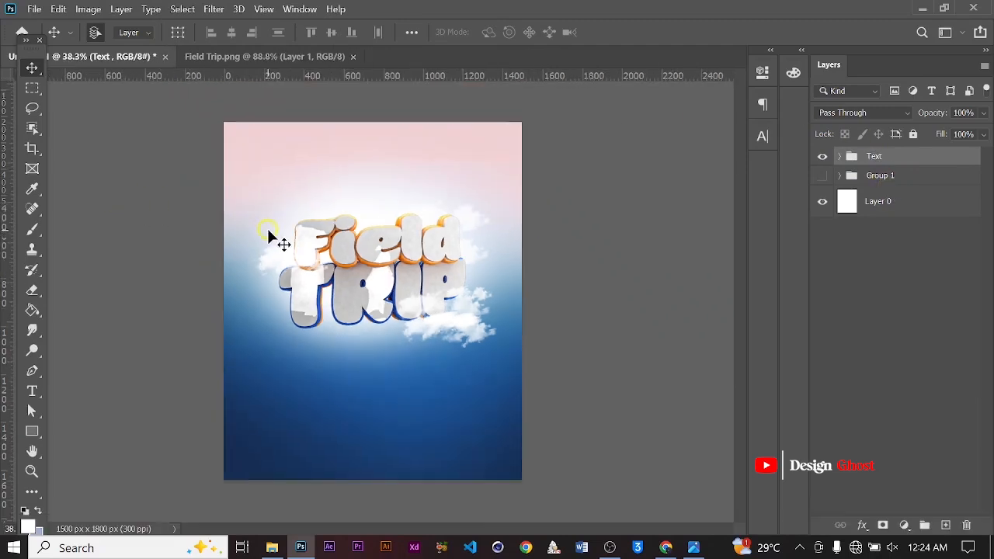
{"action": "key", "text": "ctrl+0"}
{"action": "key", "text": "space"}
{"action": "scroll", "coordinate": [323, 345], "scroll_direction": "down", "scroll_amount": 1}
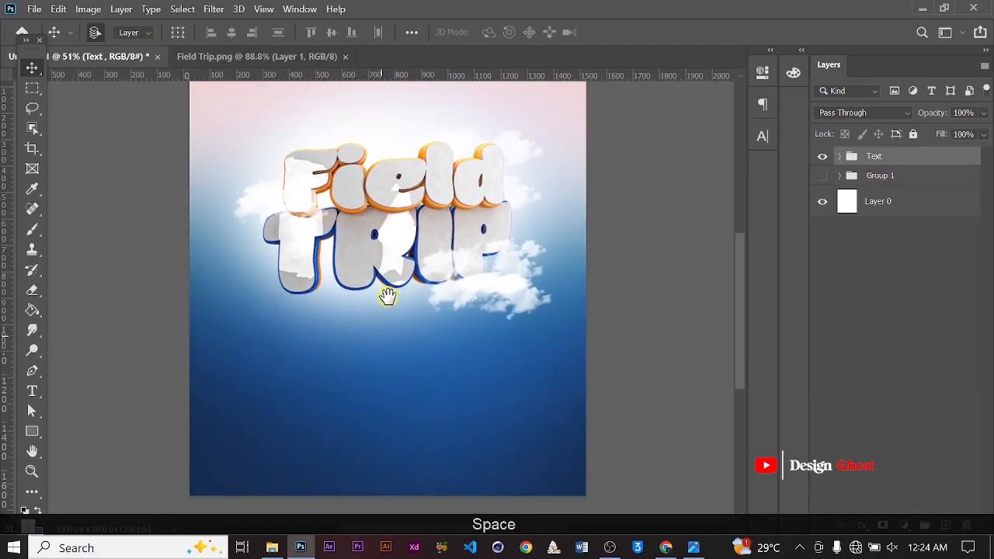
Open the palm tree and hot air balloon images from the Thumbnail folder in Photoshop
{"action": "mouse_move", "coordinate": [274, 548]}
{"action": "left_click", "coordinate": [294, 485]}
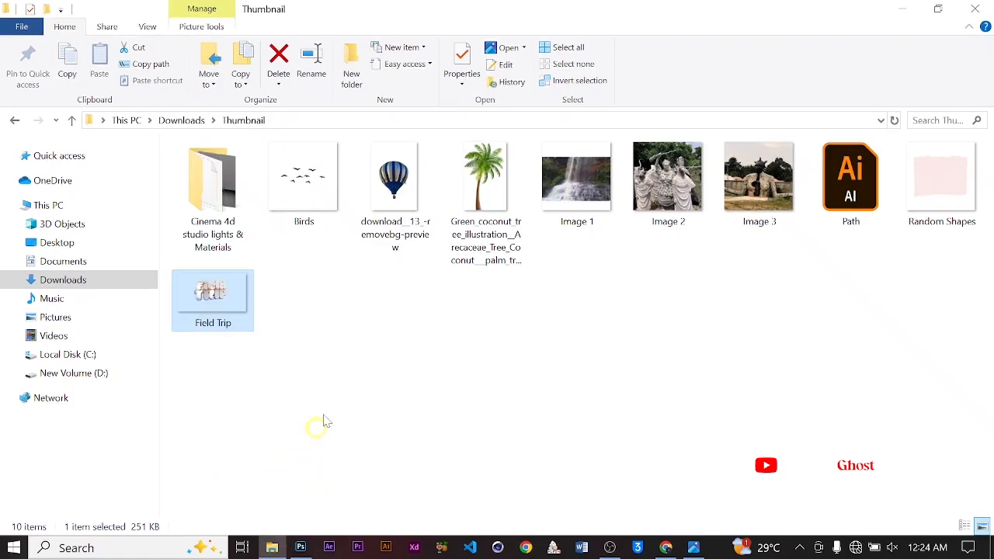
{"action": "left_click", "coordinate": [490, 211]}
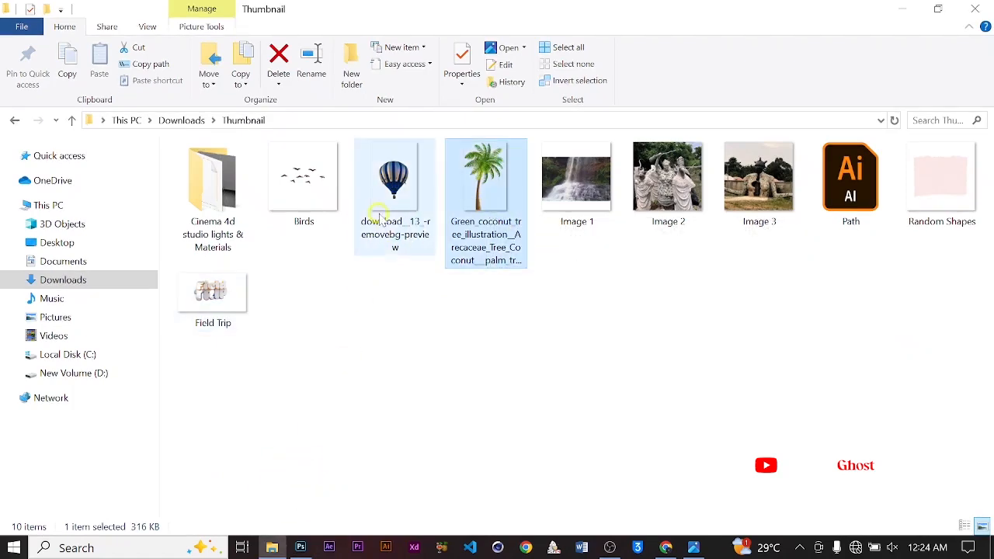
{"action": "left_click", "coordinate": [402, 194], "text": "ctrl"}
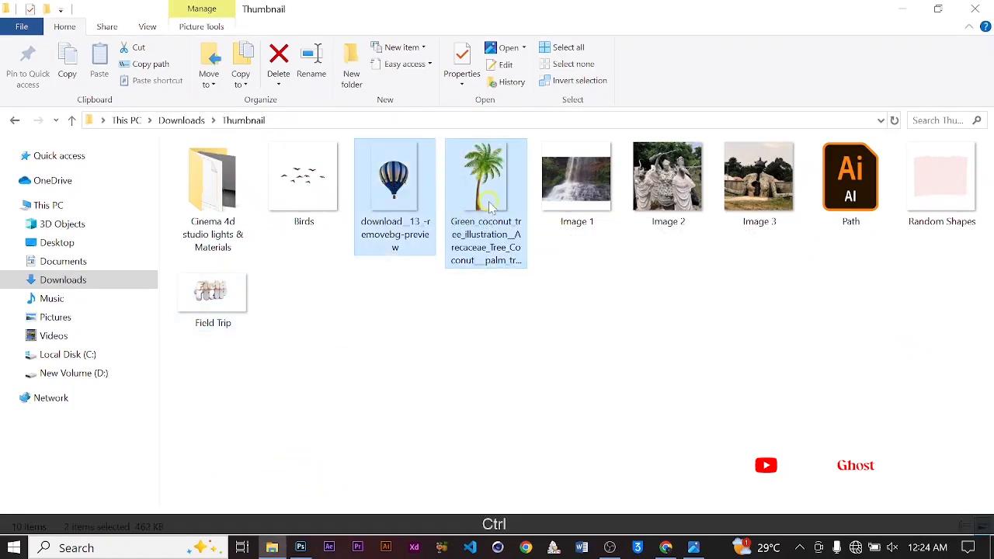
{"action": "left_click_drag", "start_coordinate": [490, 206], "coordinate": [518, 10]}
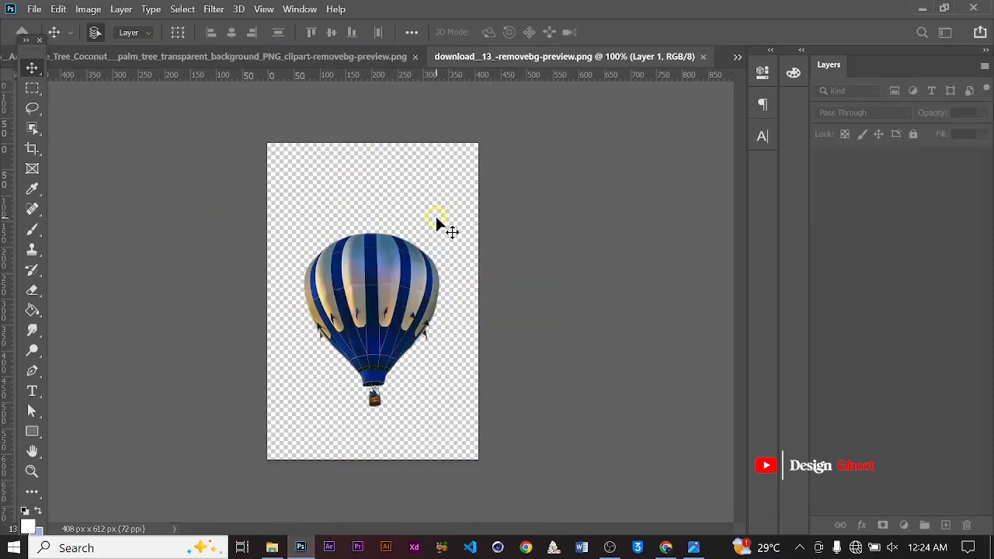
Bring the palm tree image into the poster document, placing it over the middle of the Field text
{"action": "left_click", "coordinate": [299, 56]}
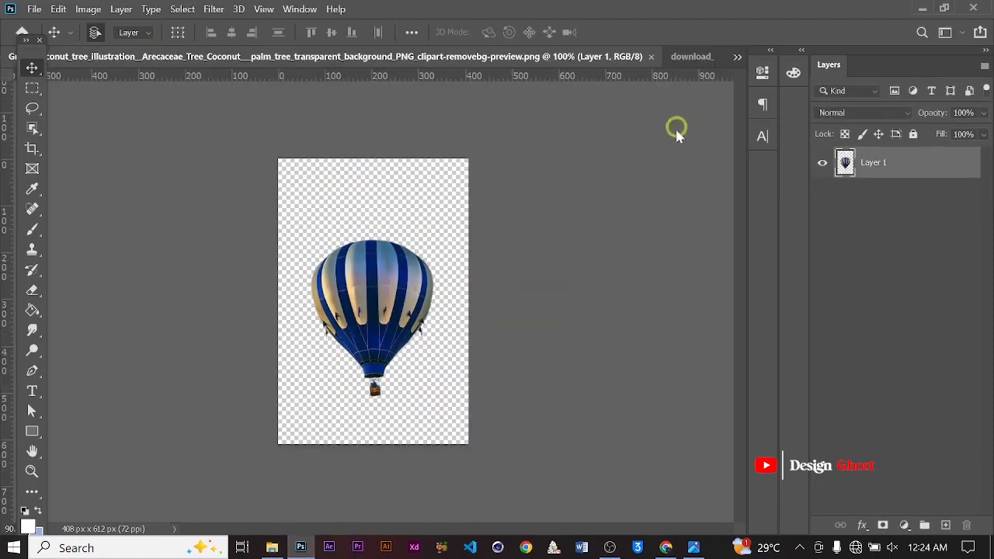
{"action": "scroll", "coordinate": [471, 202], "scroll_direction": "down", "scroll_amount": 5, "text": "alt"}
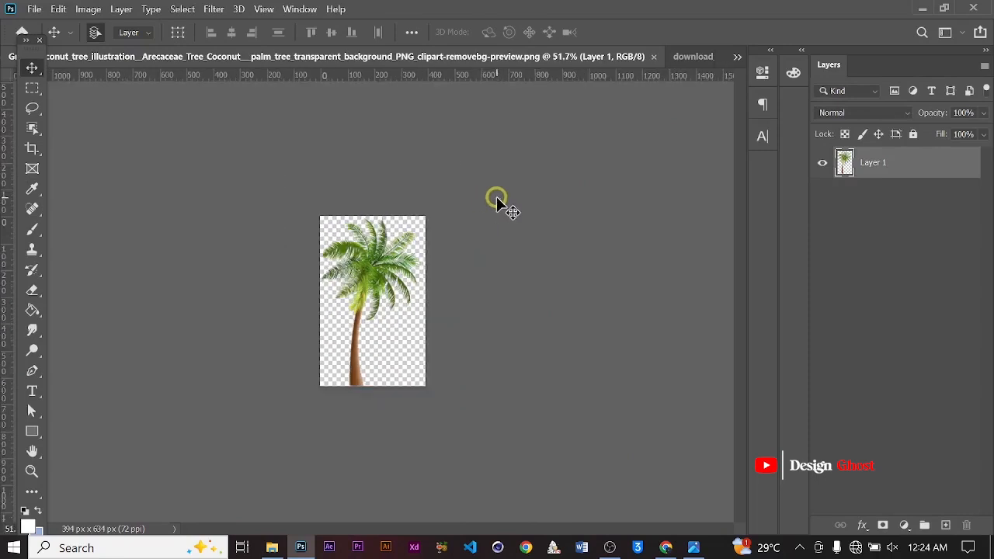
{"action": "left_click", "coordinate": [738, 56]}
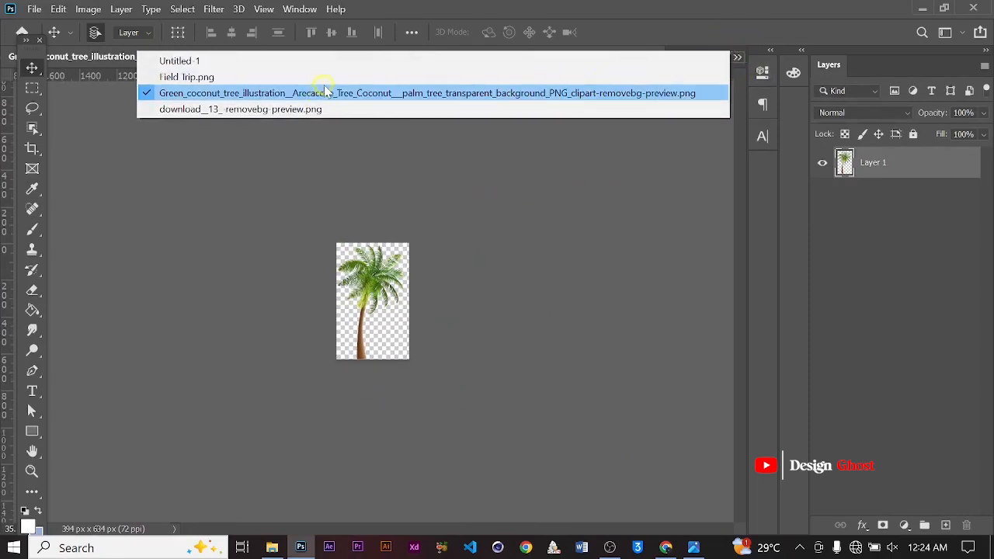
{"action": "left_click", "coordinate": [321, 77]}
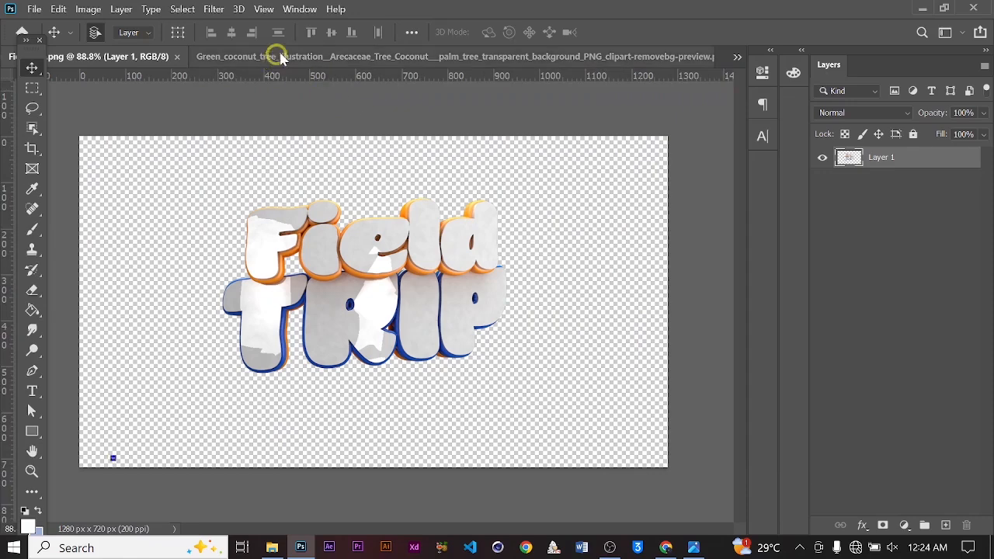
{"action": "left_click", "coordinate": [198, 56]}
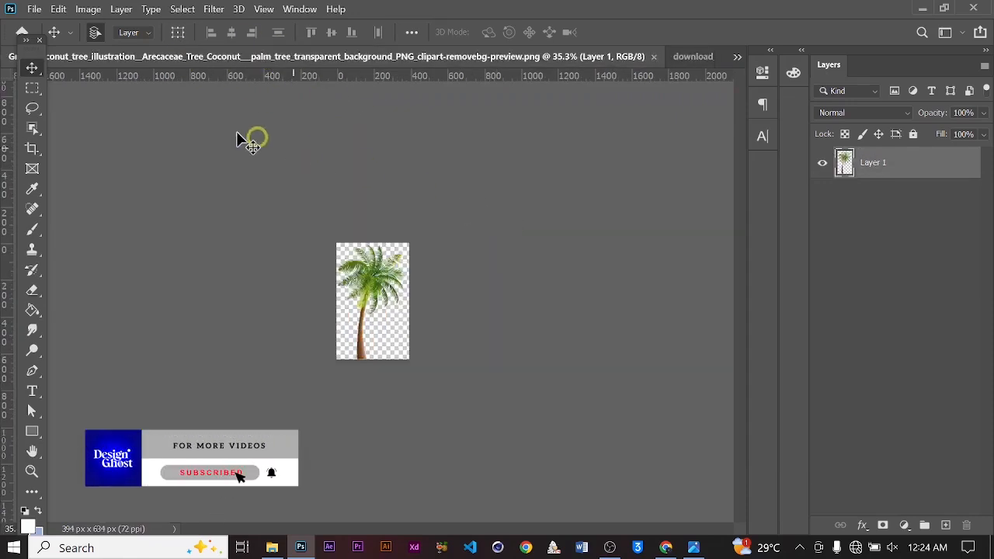
{"action": "left_click", "coordinate": [735, 60]}
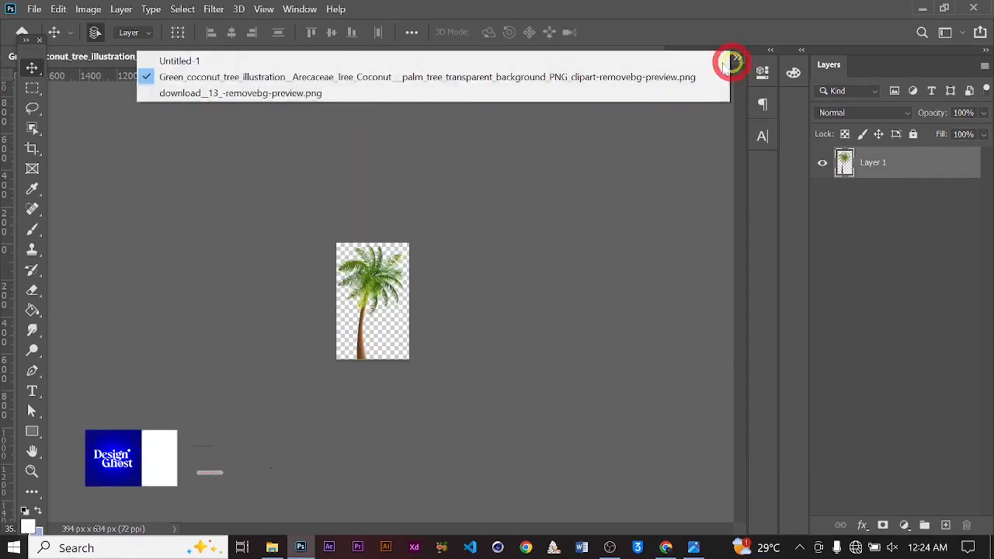
{"action": "left_click", "coordinate": [317, 64]}
{"action": "left_click", "coordinate": [289, 58]}
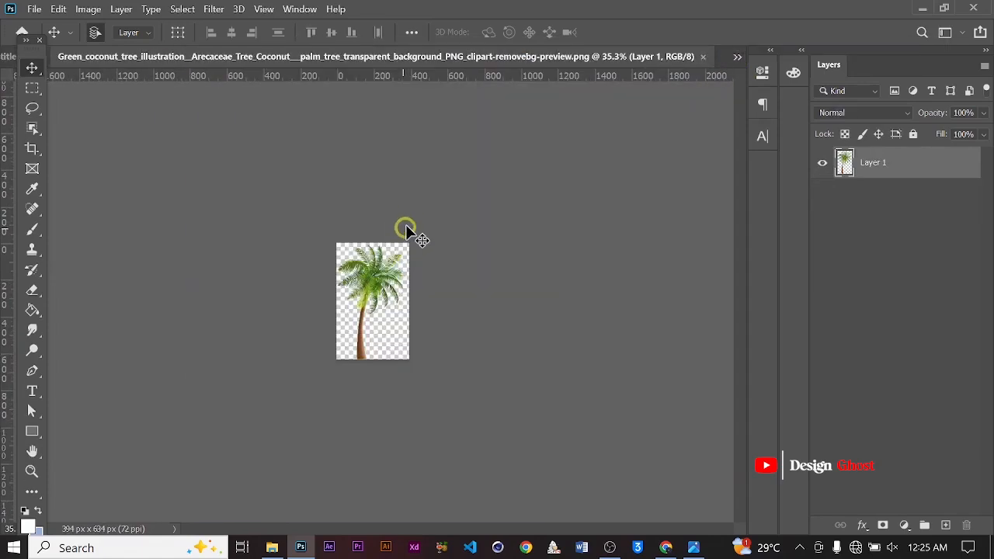
{"action": "left_click_drag", "start_coordinate": [29, 53], "coordinate": [68, 115]}
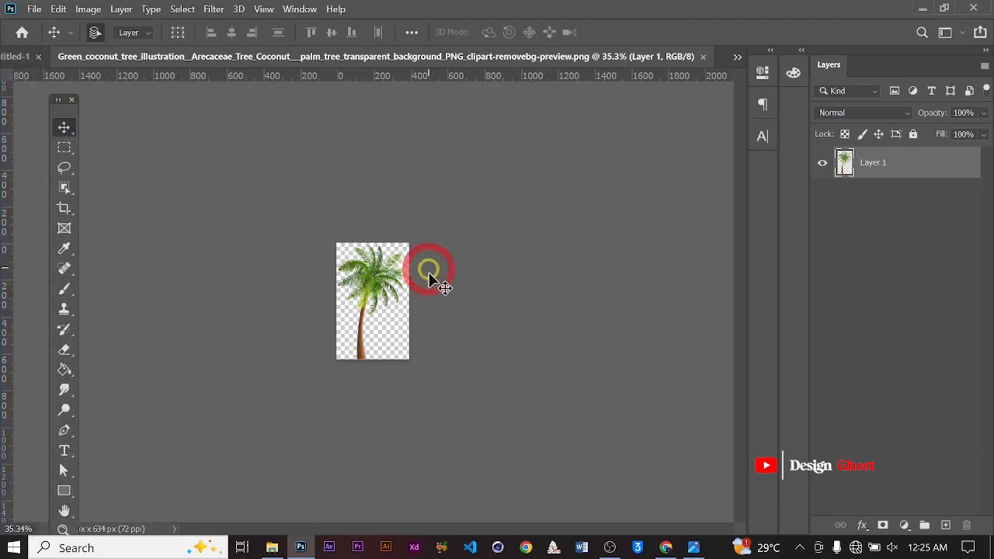
{"action": "left_click_drag", "start_coordinate": [432, 284], "coordinate": [594, 314]}
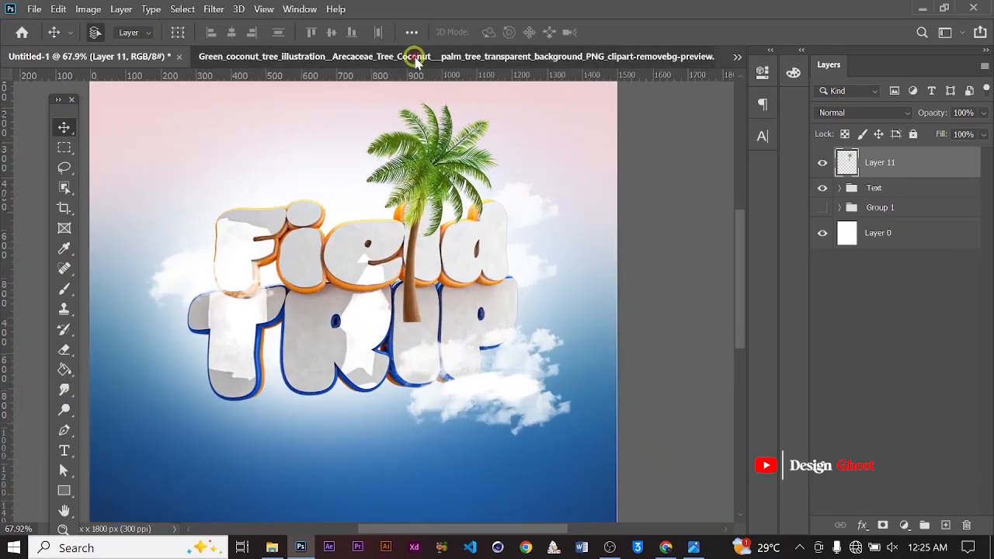
Close the palm tree source document and dock the floating toolbar back in place
{"action": "left_click", "coordinate": [712, 56]}
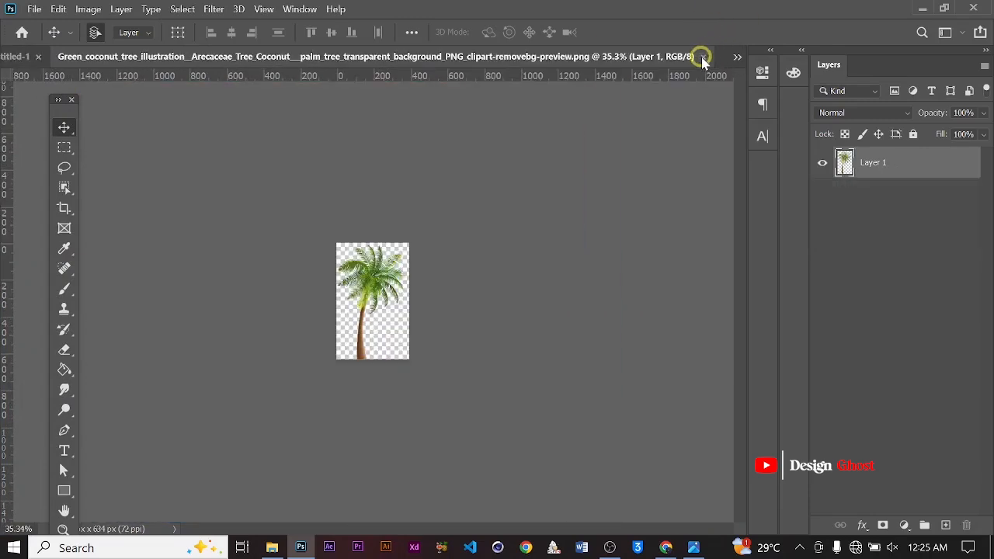
{"action": "left_click", "coordinate": [705, 57]}
{"action": "left_click_drag", "start_coordinate": [68, 110], "coordinate": [24, 42]}
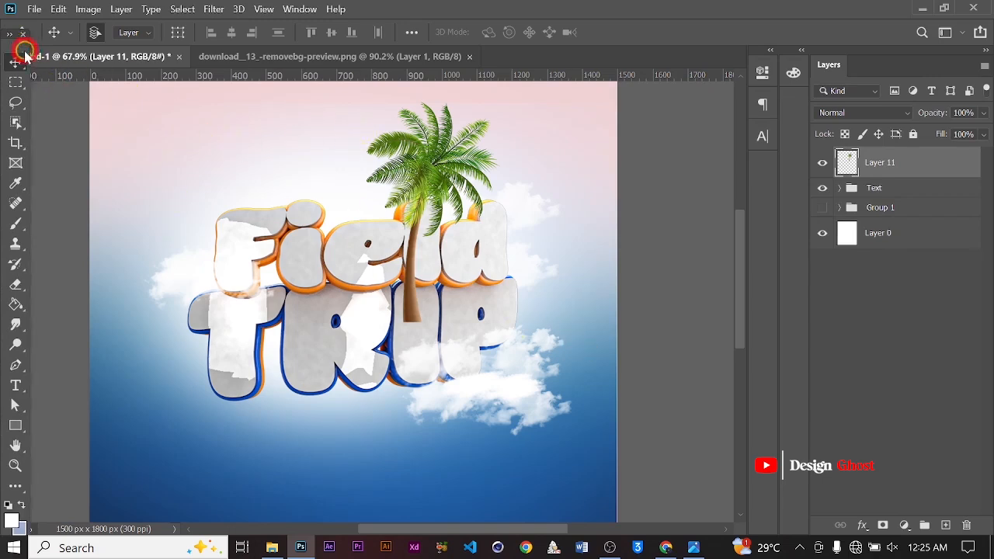
{"action": "left_click_drag", "start_coordinate": [25, 51], "coordinate": [29, 50]}
Duplicate the palm tree layer and move the copy beneath the Text group
{"action": "scroll", "coordinate": [371, 234], "scroll_direction": "down", "scroll_amount": 3, "text": "alt"}
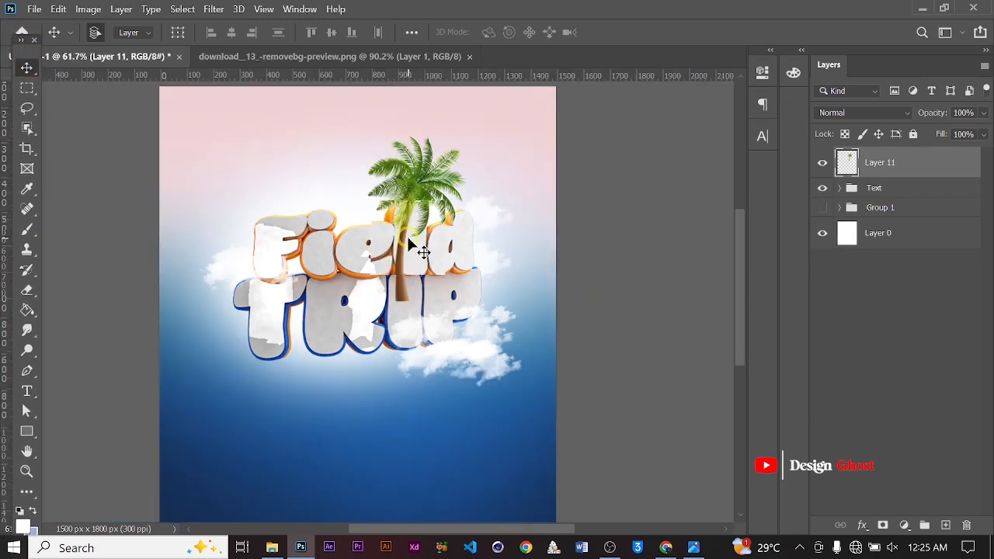
{"action": "scroll", "coordinate": [407, 239], "scroll_direction": "up", "scroll_amount": 4, "text": "alt"}
{"action": "scroll", "coordinate": [426, 217], "scroll_direction": "down", "scroll_amount": 7, "text": "alt"}
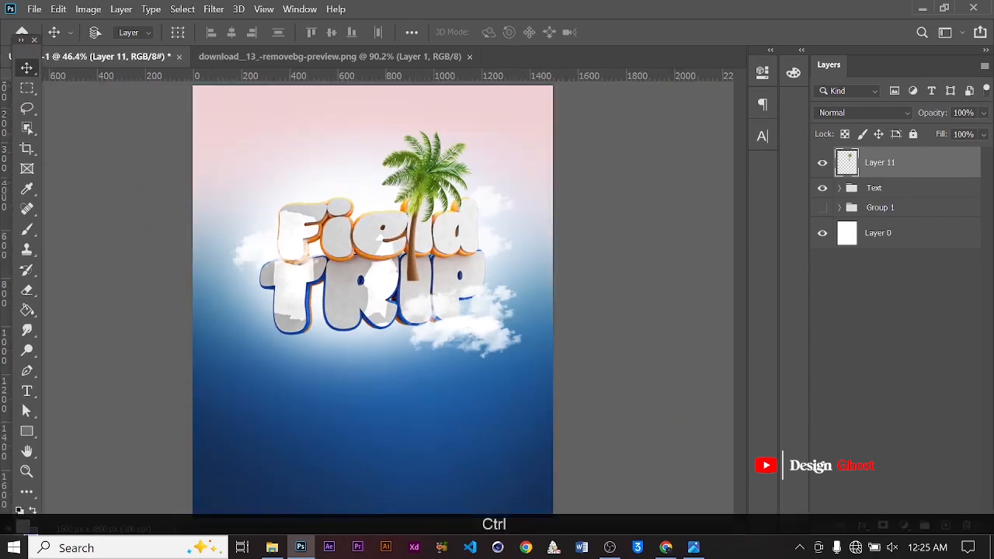
{"action": "key", "text": "ctrl+j"}
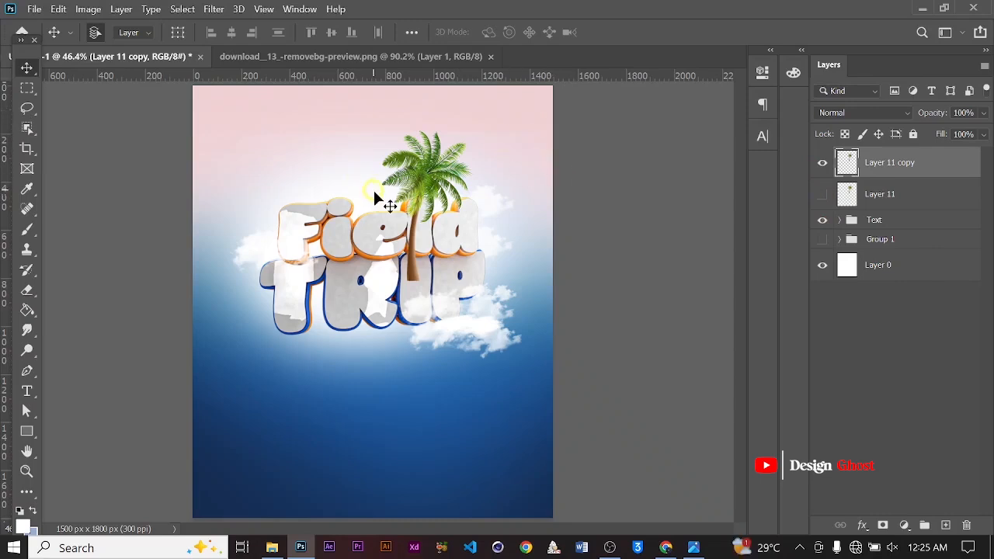
{"action": "scroll", "coordinate": [374, 198], "scroll_direction": "up", "scroll_amount": 2, "text": "alt"}
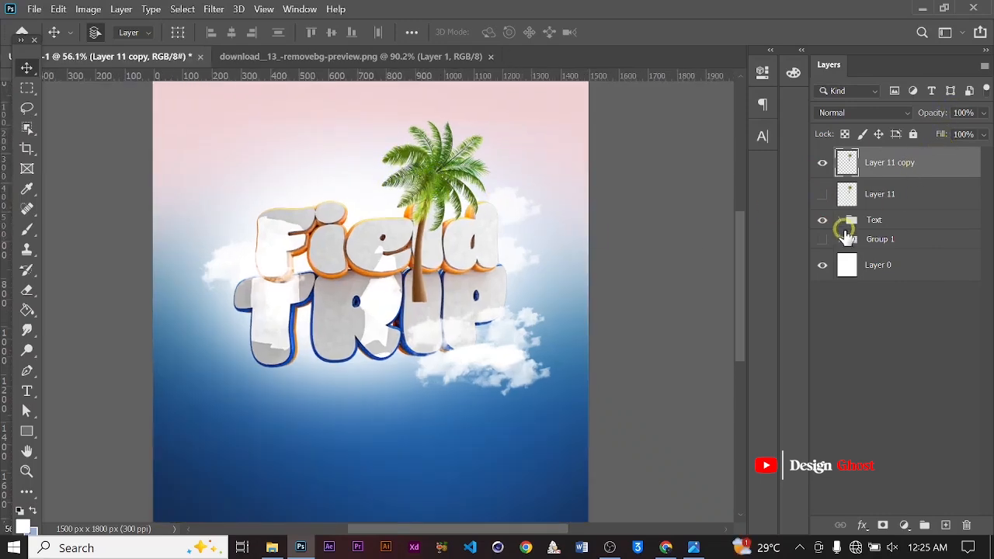
{"action": "left_click_drag", "start_coordinate": [898, 168], "coordinate": [881, 229]}
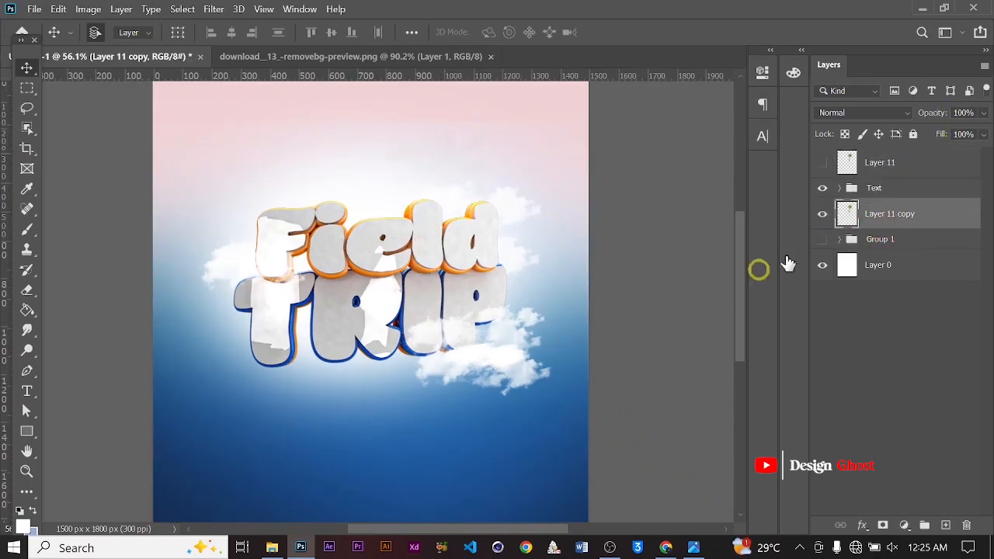
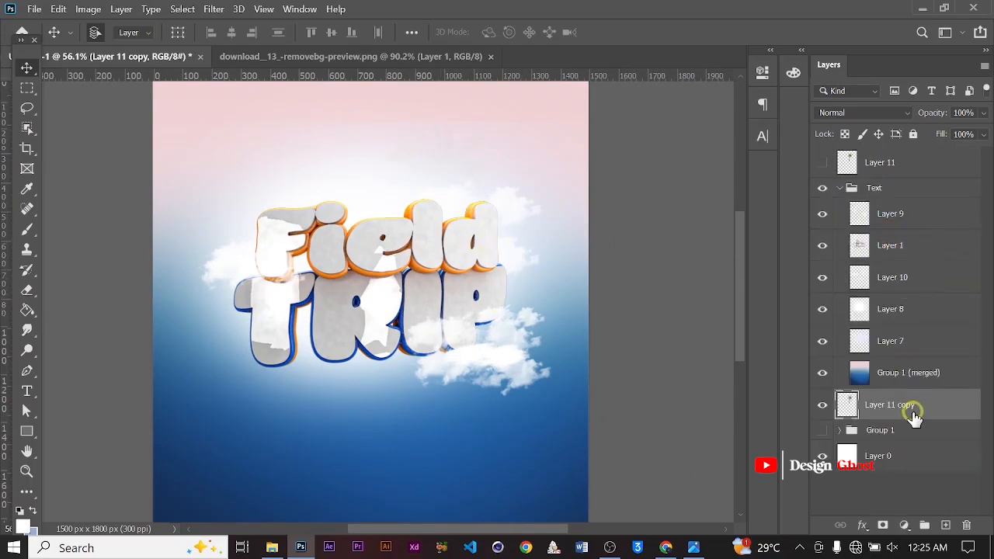
Move the palm tree copy into the Text group above Layer 10 and shift it left over the letter F
{"action": "left_click_drag", "start_coordinate": [912, 398], "coordinate": [913, 265]}
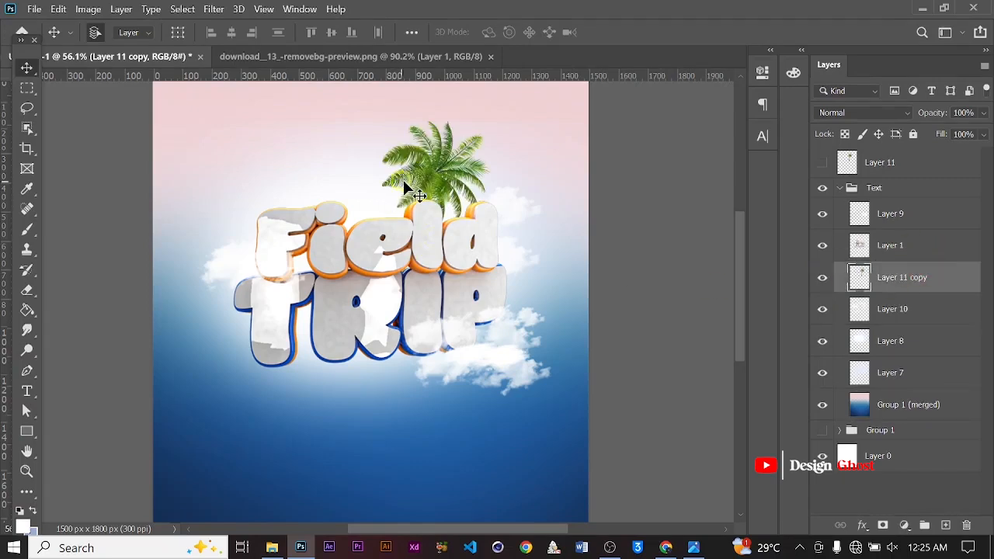
{"action": "scroll", "coordinate": [435, 184], "scroll_direction": "up", "scroll_amount": 2, "text": "alt"}
{"action": "scroll", "coordinate": [444, 185], "scroll_direction": "down", "scroll_amount": 2, "text": "alt"}
{"action": "left_click_drag", "start_coordinate": [441, 164], "coordinate": [310, 167]}
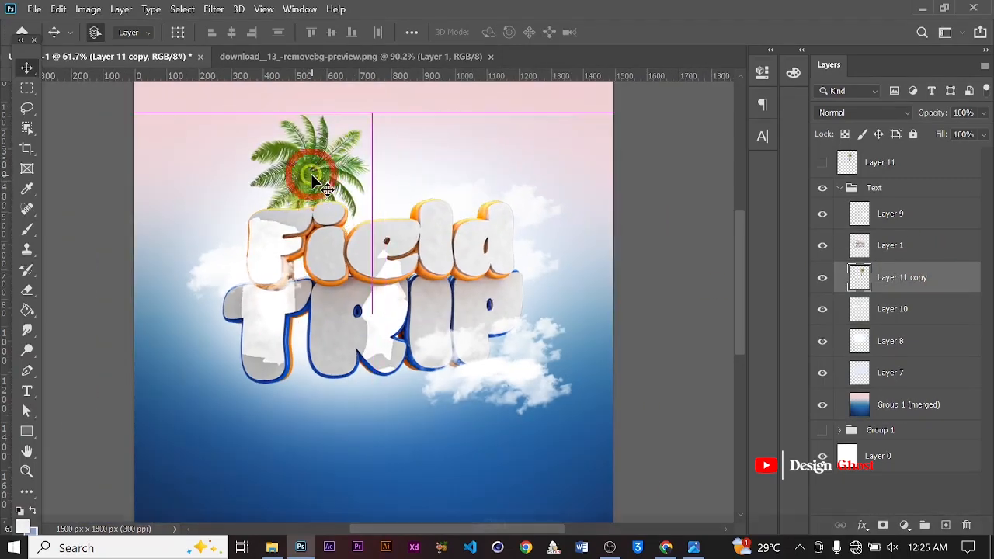
Scale the palm tree copy to about 71% and position it so it sprouts from behind the top of the F
{"action": "key", "text": "ctrl+t"}
{"action": "scroll", "coordinate": [375, 180], "scroll_direction": "down", "scroll_amount": 6, "text": "alt"}
{"action": "left_click_drag", "start_coordinate": [375, 180], "coordinate": [342, 203]}
{"action": "scroll", "coordinate": [365, 287], "scroll_direction": "up", "scroll_amount": 4, "text": "alt"}
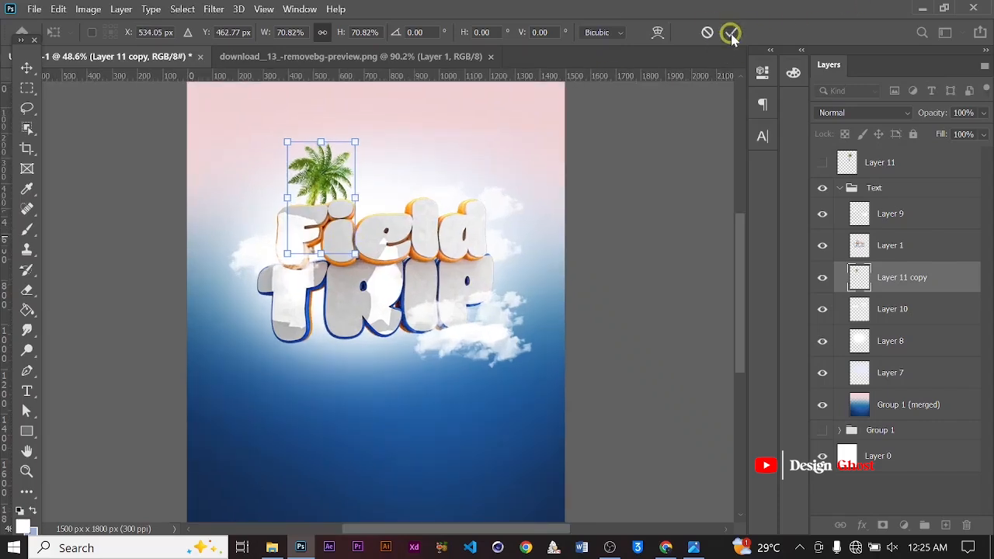
{"action": "scroll", "coordinate": [330, 167], "scroll_direction": "up", "scroll_amount": 3, "text": "alt"}
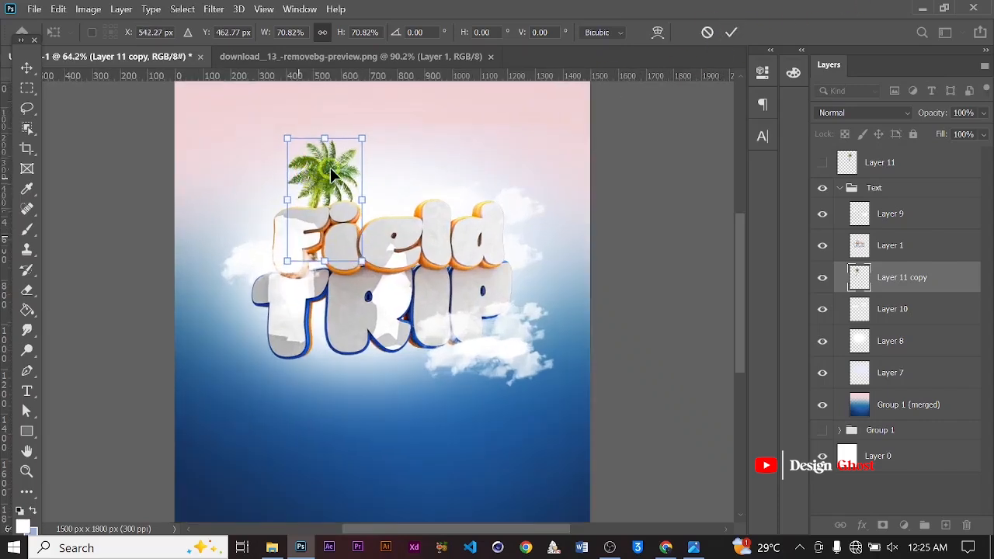
{"action": "left_click_drag", "start_coordinate": [329, 167], "coordinate": [329, 182]}
{"action": "left_click", "coordinate": [725, 33]}
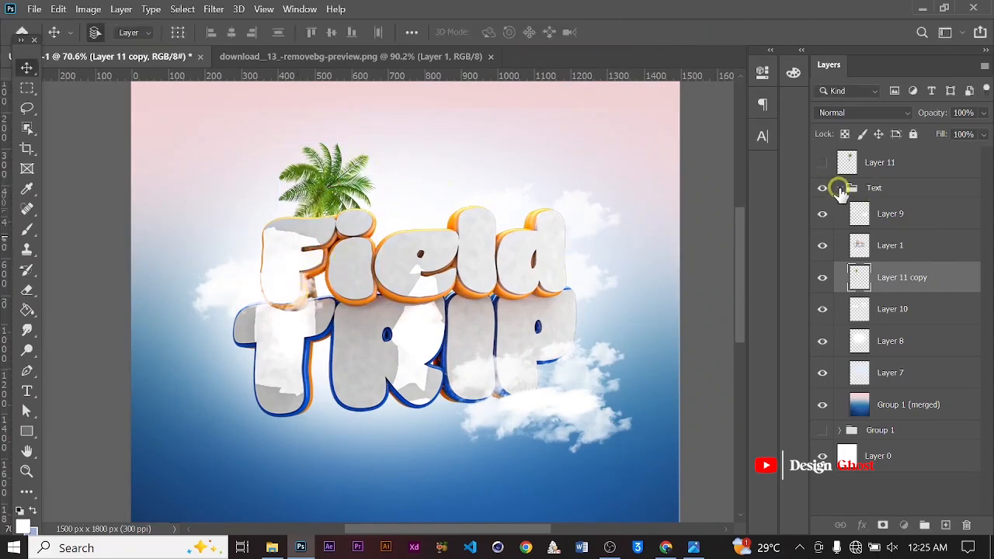
Erase stray parts of the palm tree copy around the F with a 150 px eraser
{"action": "left_click", "coordinate": [839, 189]}
{"action": "scroll", "coordinate": [341, 303], "scroll_direction": "up", "scroll_amount": 3, "text": "alt"}
{"action": "key", "text": "e"}
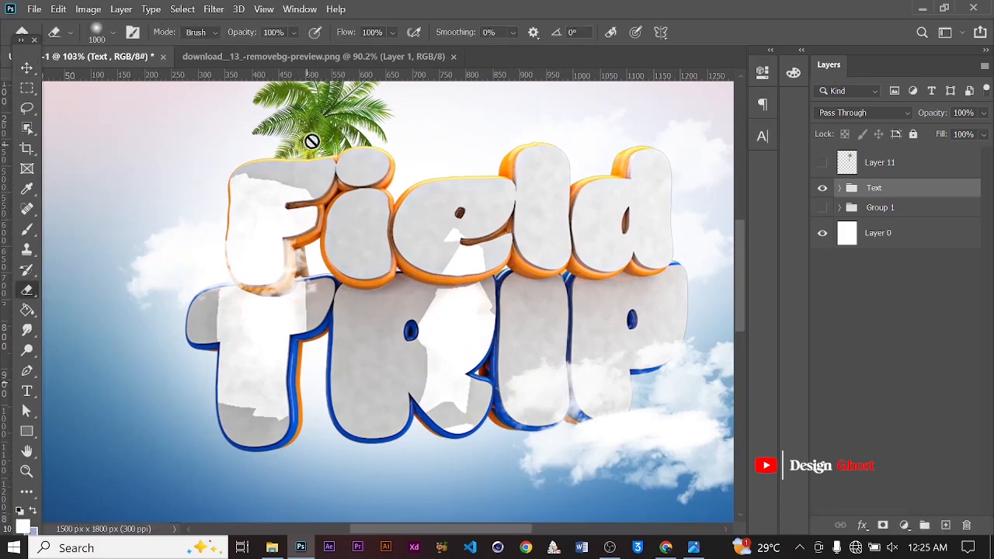
{"action": "key", "text": "v"}
{"action": "left_click", "coordinate": [313, 111]}
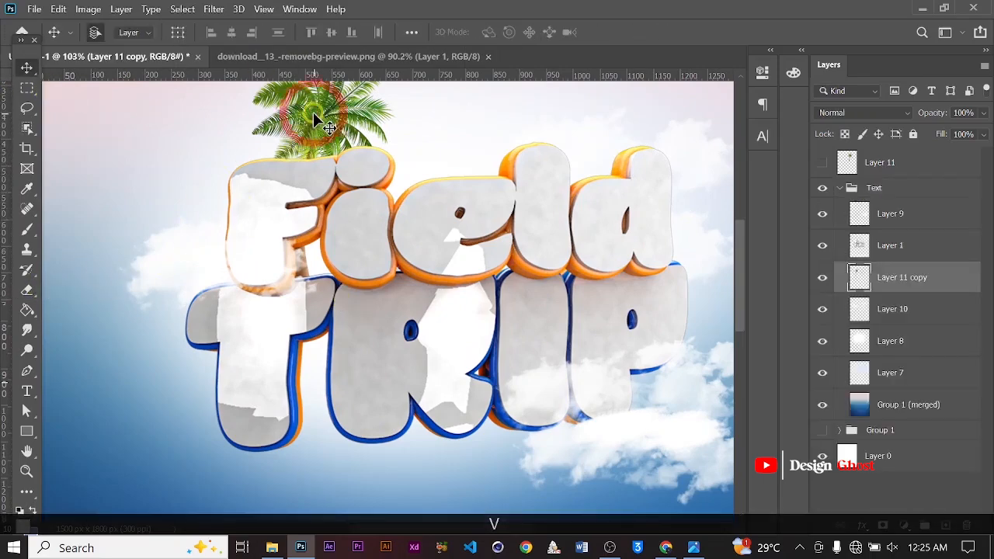
{"action": "key", "text": "e"}
{"action": "key", "text": "bracketleft"}
{"action": "key", "text": "bracketleft"}
{"action": "key", "text": "bracketleft"}
{"action": "key", "text": "bracketleft"}
{"action": "key", "text": "bracketleft"}
{"action": "key", "text": "bracketleft"}
{"action": "key", "text": "bracketleft"}
{"action": "key", "text": "bracketleft"}
{"action": "key", "text": "bracketleft"}
{"action": "key", "text": "bracketleft"}
{"action": "key", "text": "bracketleft"}
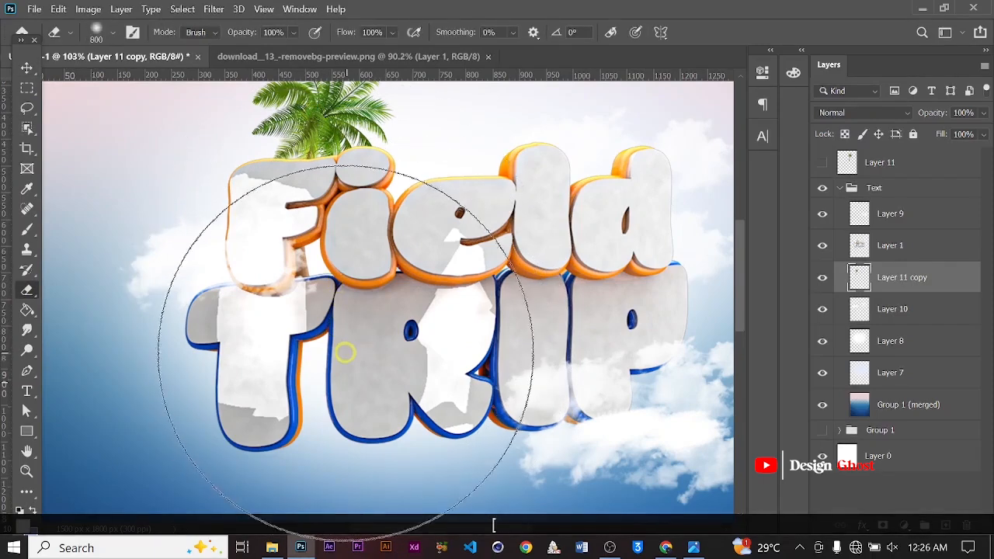
{"action": "left_click", "coordinate": [297, 242]}
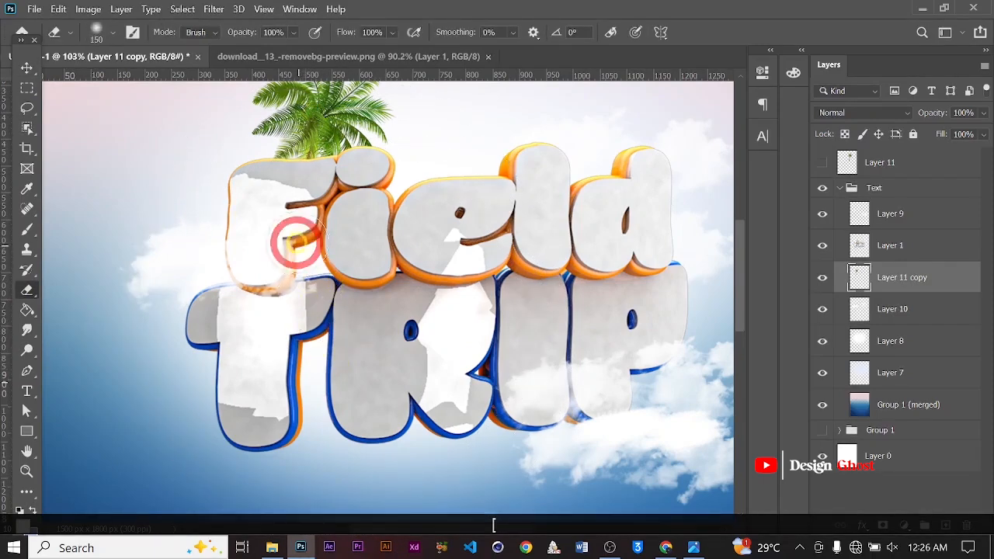
{"action": "left_click", "coordinate": [105, 100]}
{"action": "left_click", "coordinate": [26, 68]}
{"action": "key", "text": "Return"}
{"action": "key", "text": "ctrl+0"}
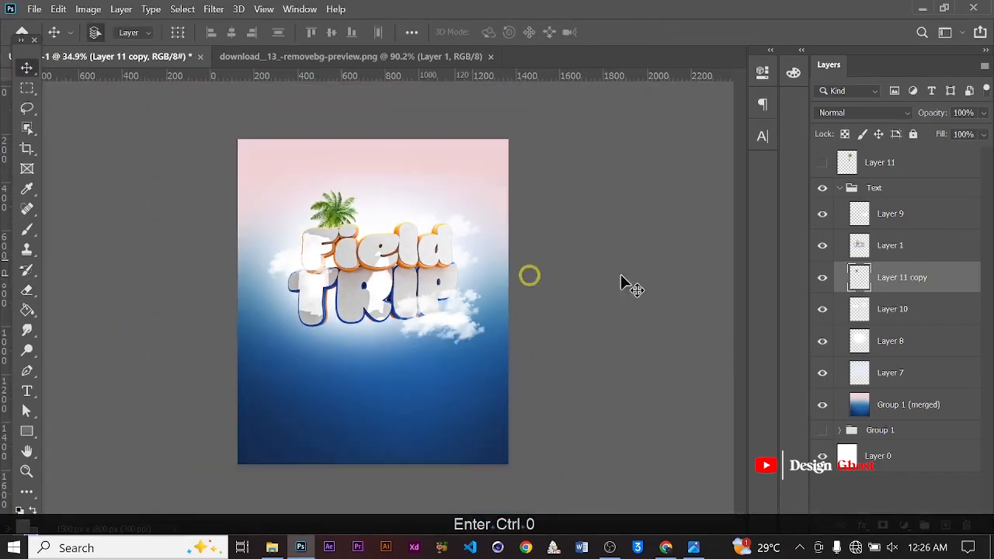
Nudge the Text group downward, then undo the last nudge
{"action": "left_click", "coordinate": [839, 189]}
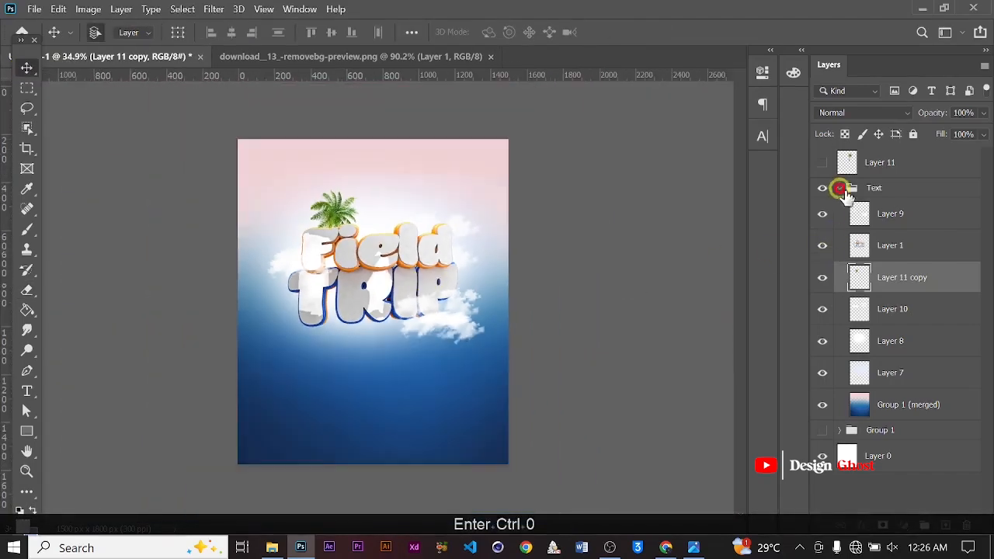
{"action": "scroll", "coordinate": [261, 313], "scroll_direction": "down", "scroll_amount": 4}
{"action": "key", "text": "Down"}
{"action": "key", "text": "Down"}
{"action": "key", "text": "Down"}
{"action": "key", "text": "Down"}
{"action": "key", "text": "Down"}
{"action": "key", "text": "Down"}
{"action": "key", "text": "Down"}
{"action": "key", "text": "Down"}
{"action": "key", "text": "Down"}
{"action": "key", "text": "Down"}
{"action": "key", "text": "Down"}
{"action": "key", "text": "Down"}
{"action": "key", "text": "Down"}
{"action": "key", "text": "Down"}
{"action": "key", "text": "Down"}
{"action": "scroll", "coordinate": [362, 278], "scroll_direction": "up", "scroll_amount": 1}
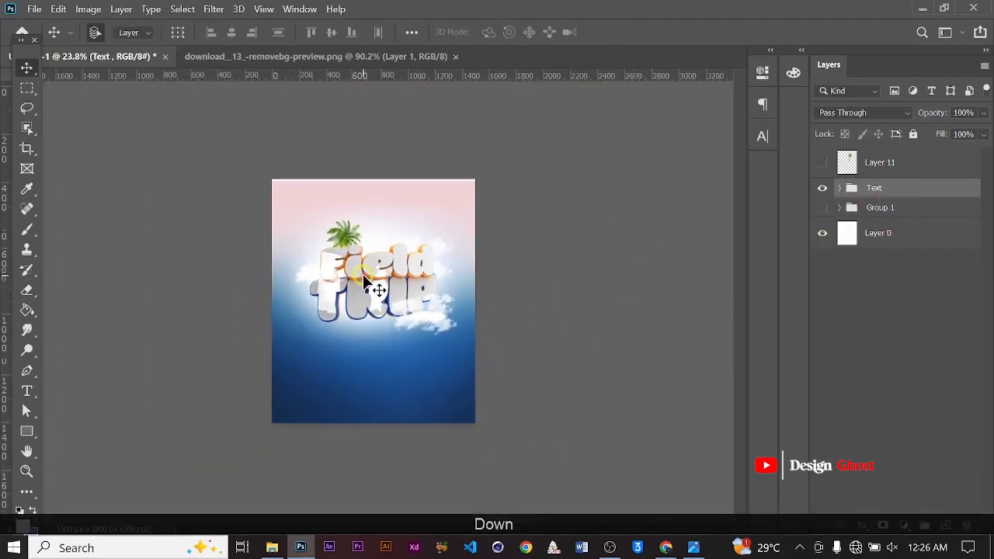
{"action": "scroll", "coordinate": [364, 277], "scroll_direction": "up", "scroll_amount": 3}
{"action": "key", "text": "ctrl+z"}
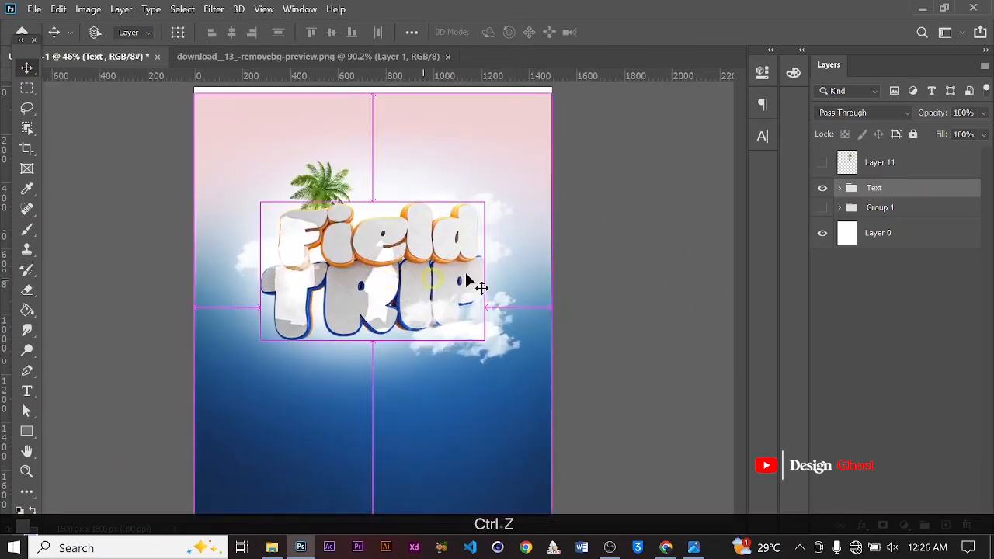
Select Layer 9 through Layer 7 inside the Text group and nudge them down five steps
{"action": "left_click", "coordinate": [887, 193]}
{"action": "left_click", "coordinate": [841, 190]}
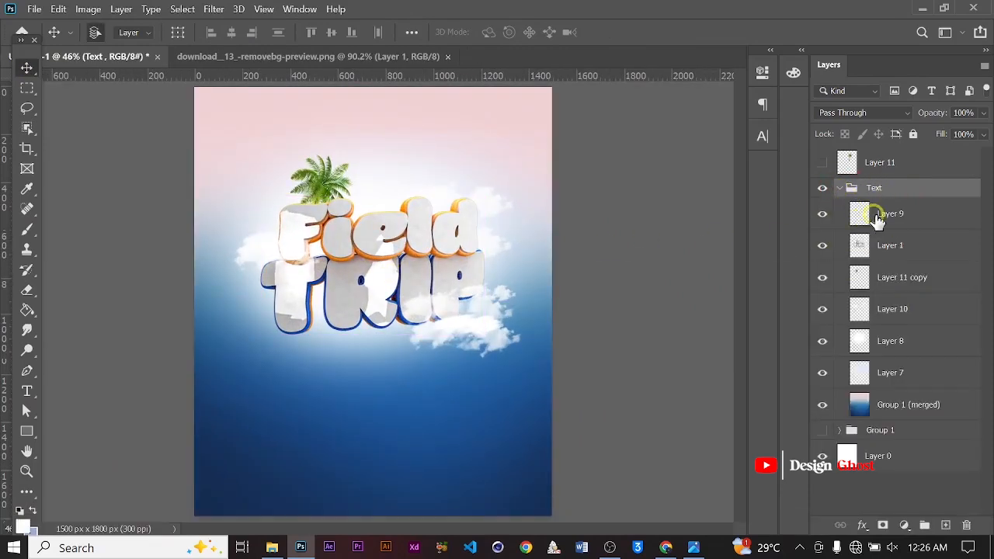
{"action": "left_click", "coordinate": [885, 215]}
{"action": "left_click", "coordinate": [887, 372], "text": "shift"}
{"action": "key", "text": "ctrl+minus"}
{"action": "key", "text": "Down"}
{"action": "key", "text": "Down"}
{"action": "key", "text": "Down"}
{"action": "key", "text": "Down"}
{"action": "key", "text": "Down"}
{"action": "key", "text": "Down"}
{"action": "key", "text": "Down"}
{"action": "key", "text": "Down"}
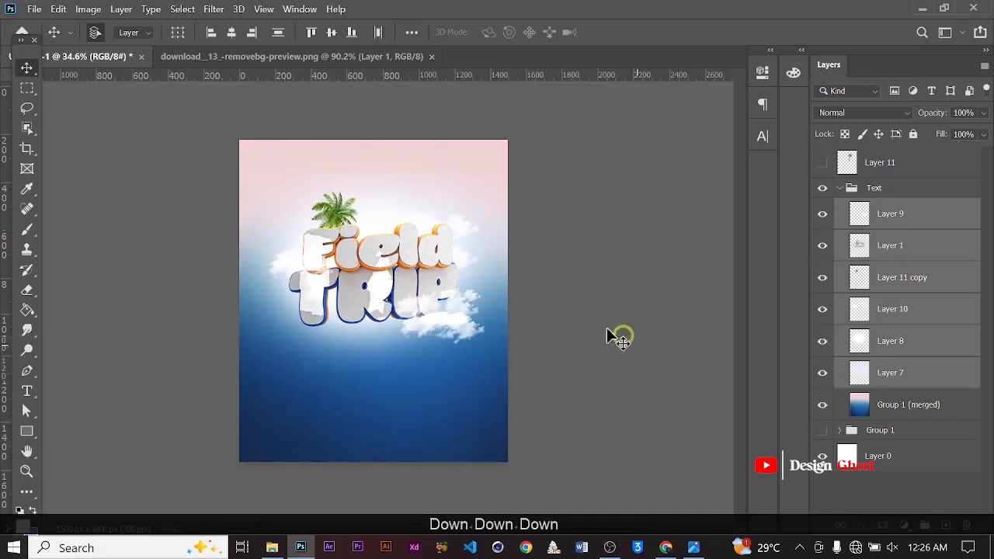
{"action": "key", "text": "Down"}
{"action": "key", "text": "Down"}
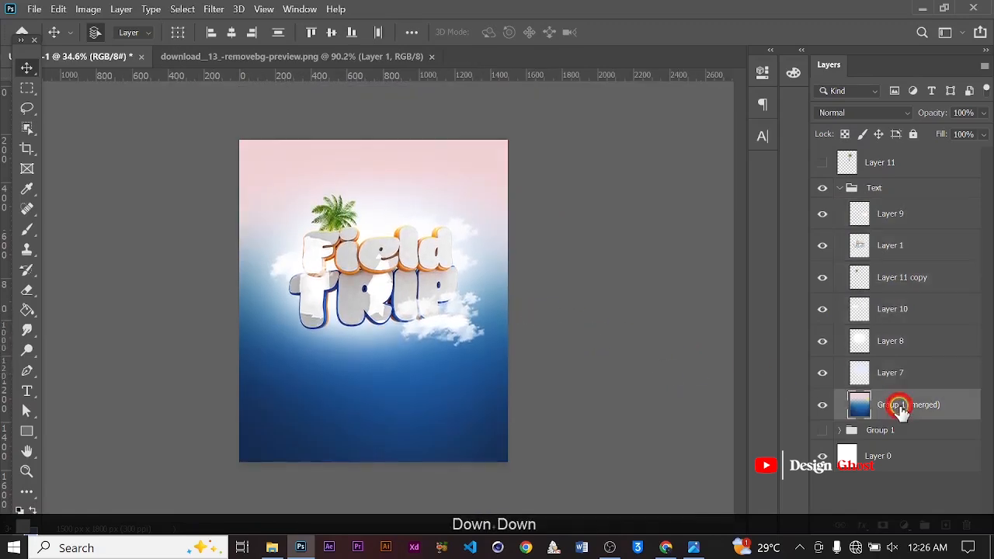
Move the Group 1 (merged) gradient layer down out of the Text group
{"action": "left_click", "coordinate": [902, 410]}
{"action": "key", "text": "ctrl+bracketleft"}
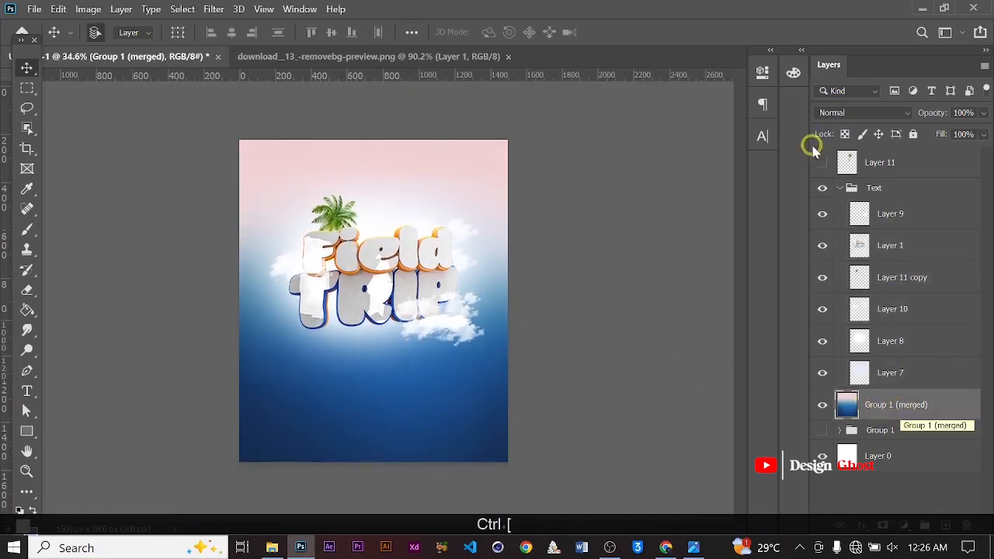
Select the Text group and nudge it down five steps
{"action": "left_click", "coordinate": [839, 187]}
{"action": "left_click", "coordinate": [869, 189]}
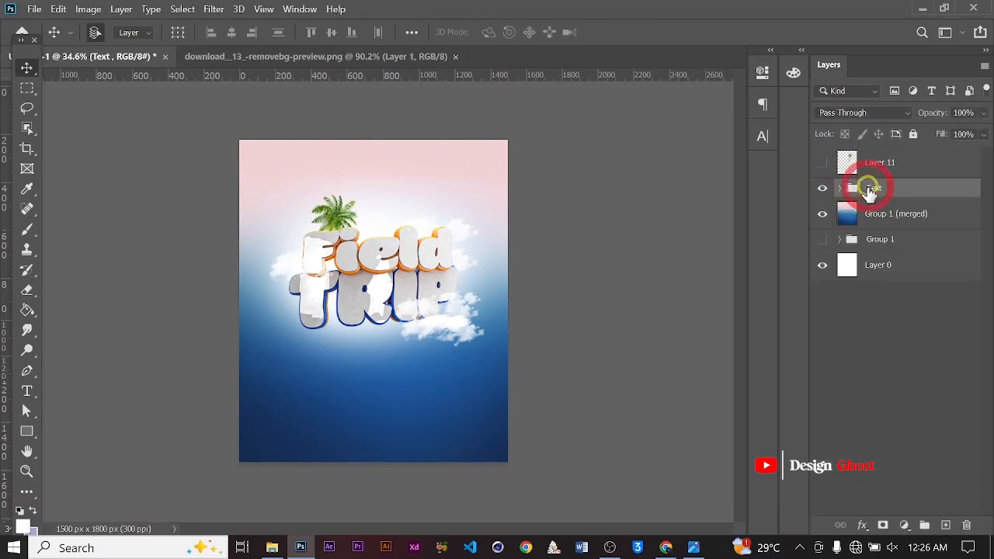
{"action": "key", "text": "Down"}
{"action": "key", "text": "Down"}
{"action": "key", "text": "Down"}
{"action": "key", "text": "Down"}
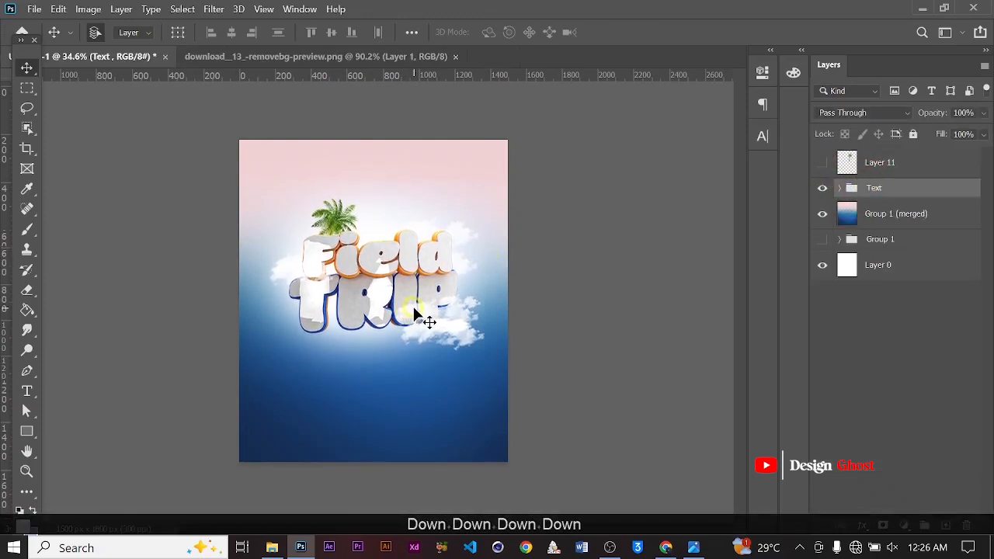
{"action": "key", "text": "Down"}
{"action": "key", "text": "Return"}
{"action": "key", "text": "ctrl+0"}
{"action": "scroll", "coordinate": [395, 285], "scroll_direction": "up", "scroll_amount": 3}
{"action": "left_click_drag", "start_coordinate": [410, 320], "coordinate": [410, 241]}
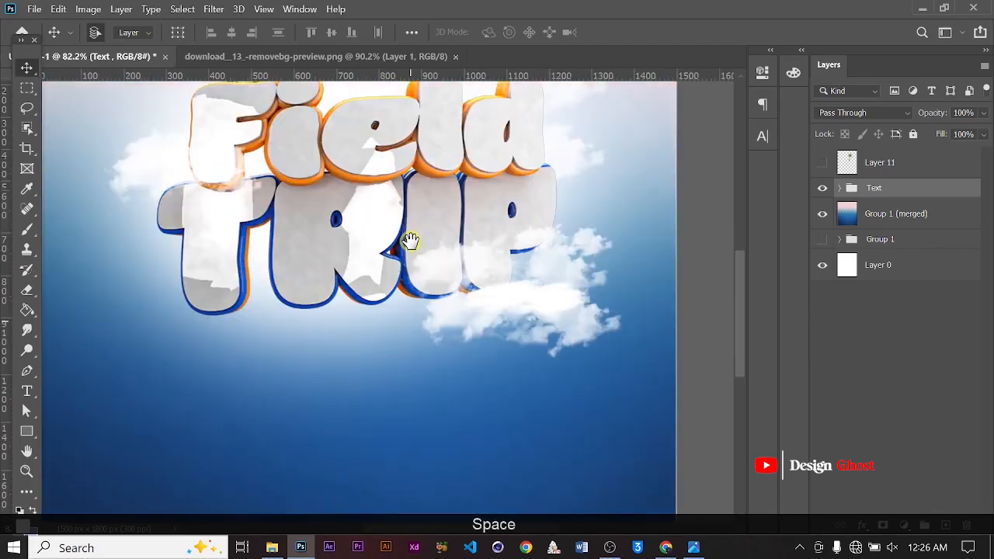
{"action": "key", "text": "Return"}
{"action": "key", "text": "ctrl+0"}
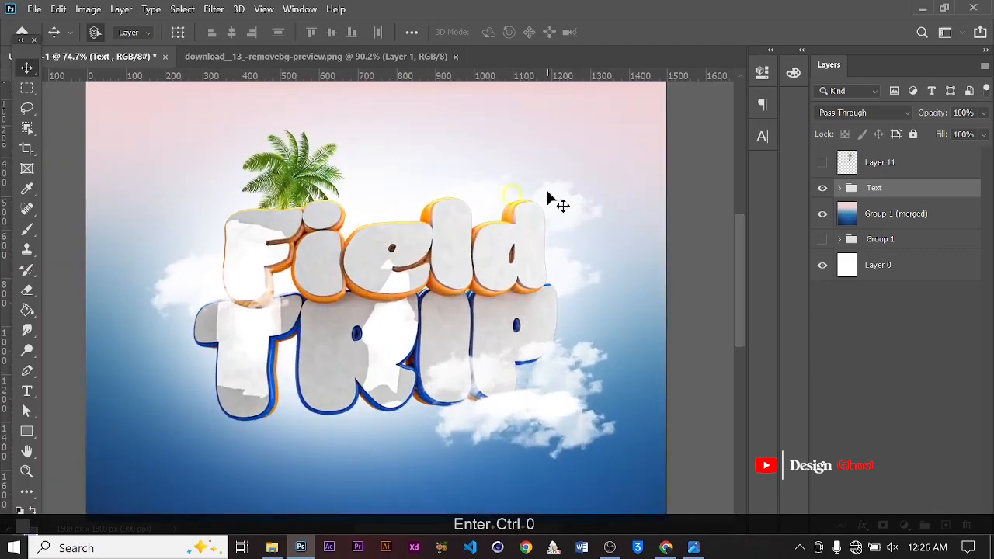
Show the original palm tree layer, select it and duplicate it
{"action": "left_click", "coordinate": [823, 162]}
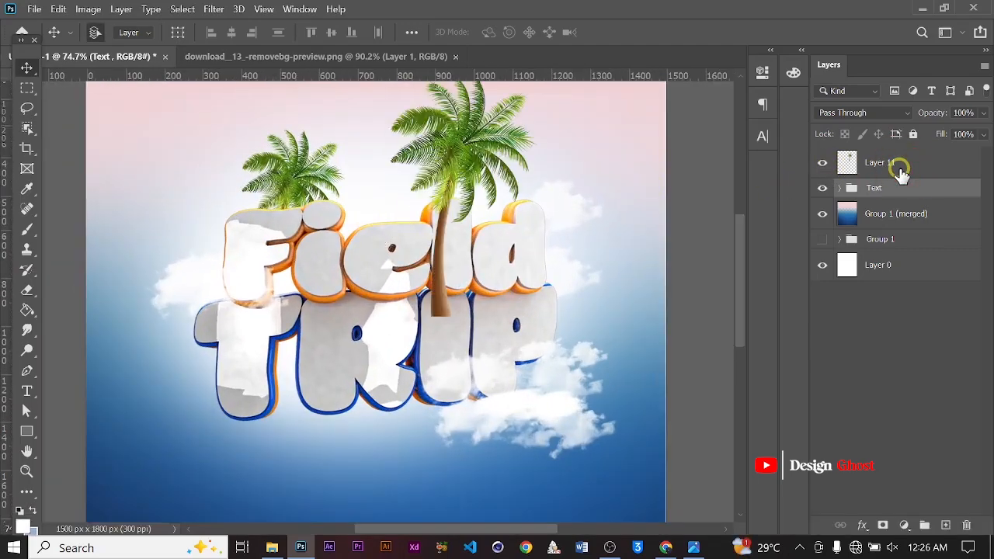
{"action": "left_click", "coordinate": [901, 174]}
{"action": "key", "text": "ctrl+j"}
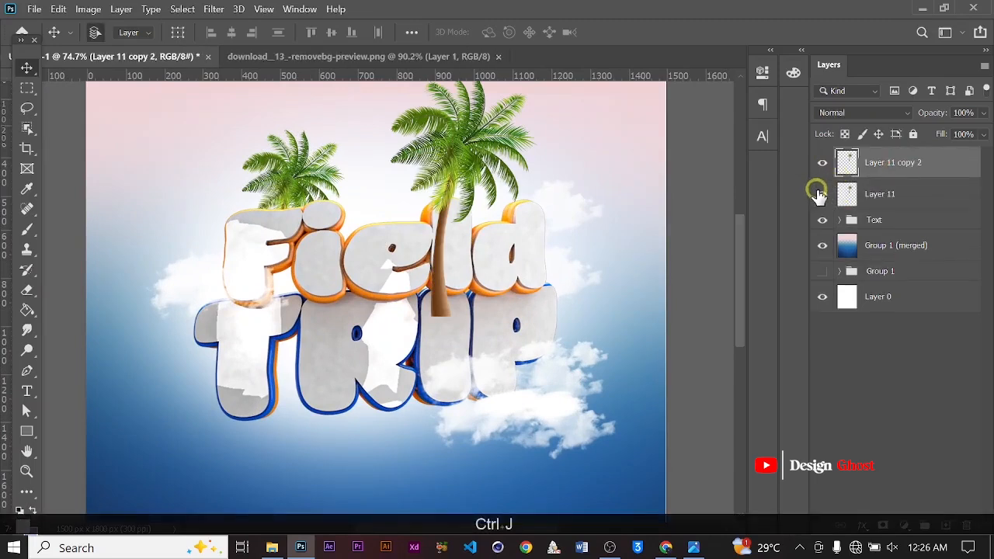
Scale the new palm tree copy down to about 40% and place it over the middle of the Field word
{"action": "scroll", "coordinate": [383, 301], "scroll_direction": "down", "scroll_amount": 2, "text": "alt"}
{"action": "key", "text": "ctrl+t"}
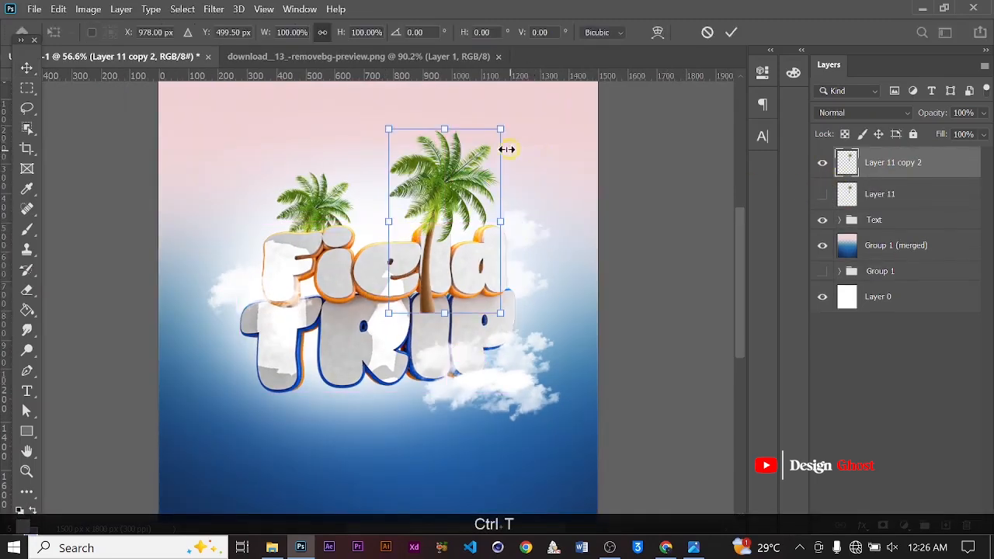
{"action": "left_click_drag", "start_coordinate": [496, 126], "coordinate": [425, 237]}
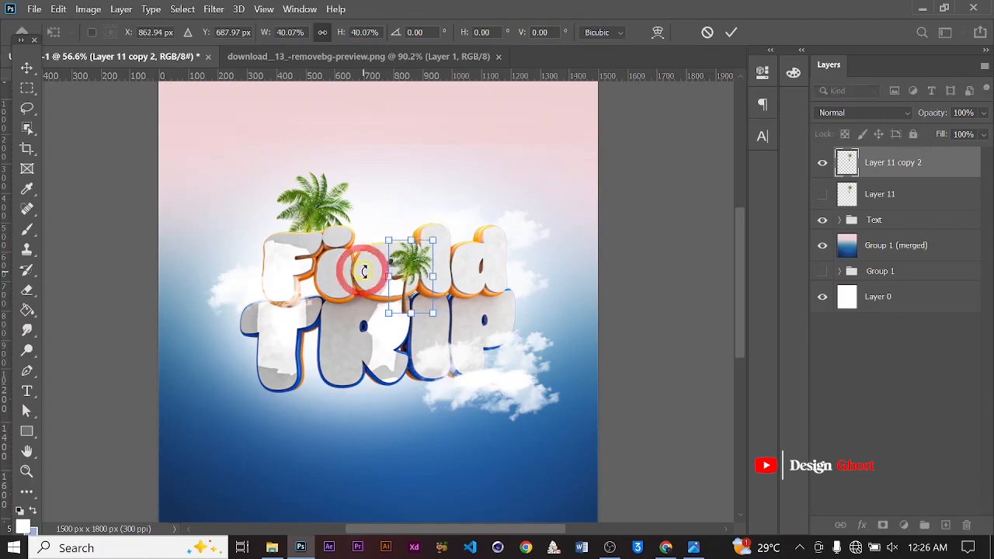
{"action": "scroll", "coordinate": [377, 254], "scroll_direction": "up", "scroll_amount": 3, "text": "alt"}
{"action": "left_click_drag", "start_coordinate": [583, 164], "coordinate": [557, 278]}
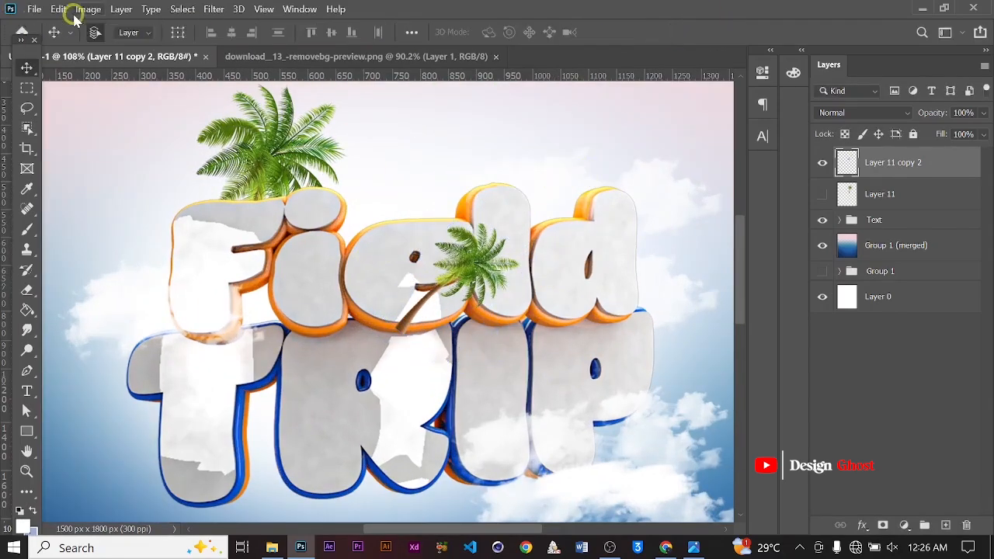
Flip the small palm tree horizontally
{"action": "left_click", "coordinate": [62, 10]}
{"action": "mouse_move", "coordinate": [194, 341]}
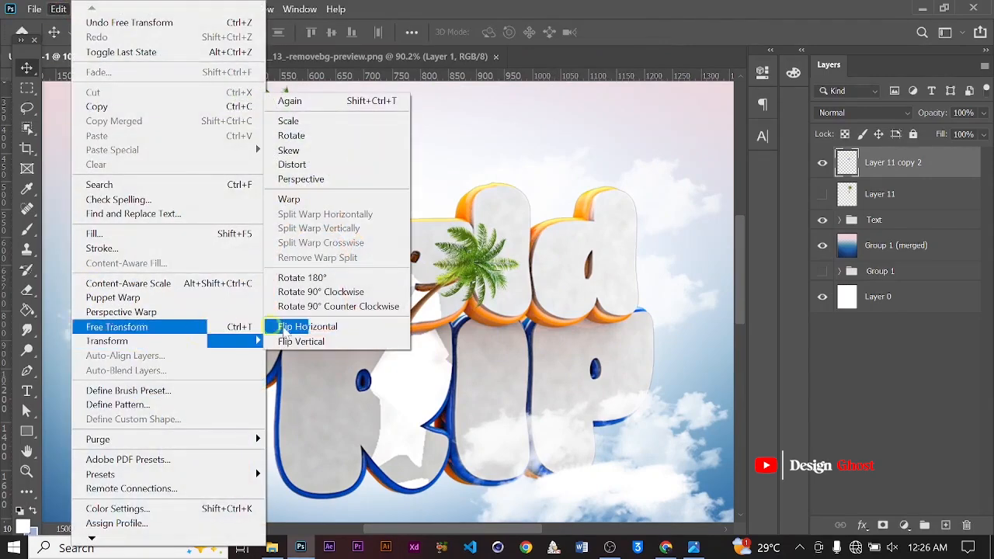
{"action": "left_click", "coordinate": [318, 327]}
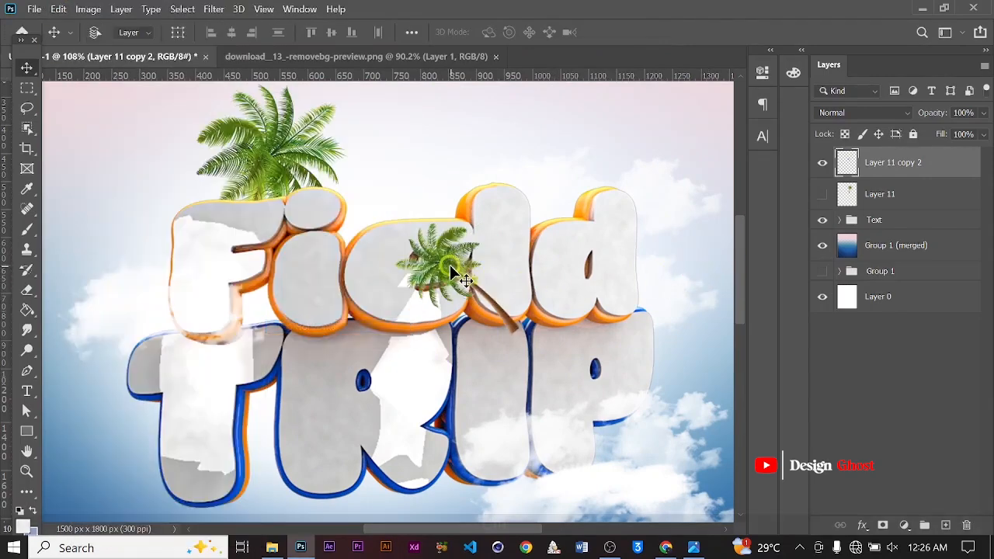
Rotate the small palm tree about 92° and scale it to about 68%, positioning its trunk inside the letters
{"action": "key", "text": "ctrl+t"}
{"action": "left_click_drag", "start_coordinate": [580, 233], "coordinate": [496, 342]}
{"action": "left_click_drag", "start_coordinate": [517, 220], "coordinate": [475, 247]}
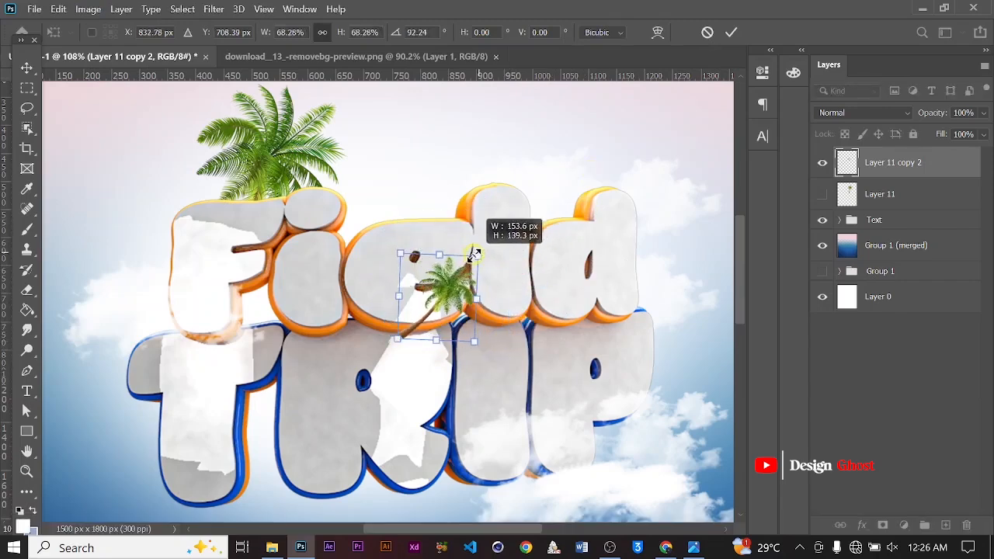
{"action": "left_click_drag", "start_coordinate": [438, 292], "coordinate": [547, 304]}
{"action": "scroll", "coordinate": [596, 264], "scroll_direction": "up", "scroll_amount": 13, "text": "alt"}
{"action": "key", "text": "space"}
{"action": "scroll", "coordinate": [559, 304], "scroll_direction": "up", "scroll_amount": 1, "text": "alt"}
{"action": "left_click_drag", "start_coordinate": [508, 342], "coordinate": [486, 332]}
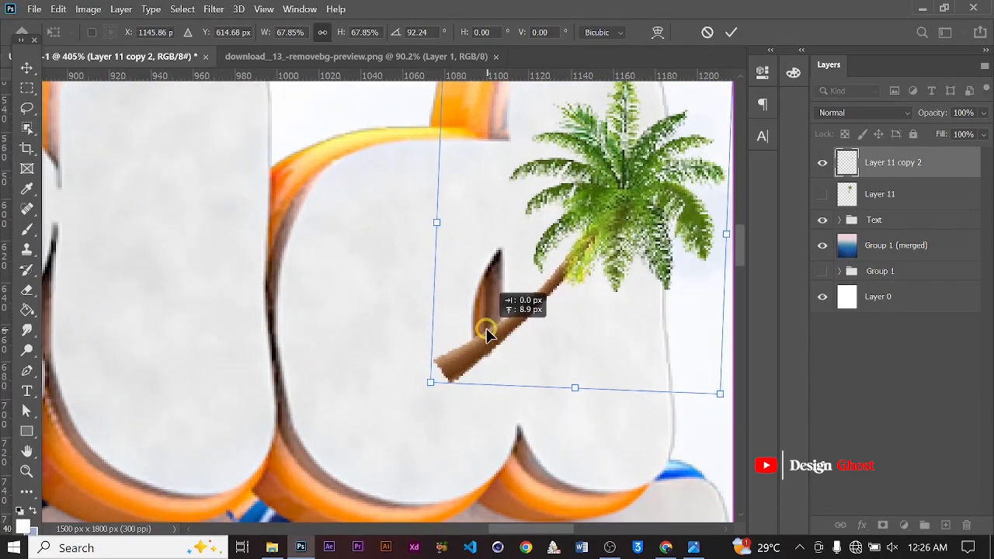
{"action": "left_click", "coordinate": [733, 32]}
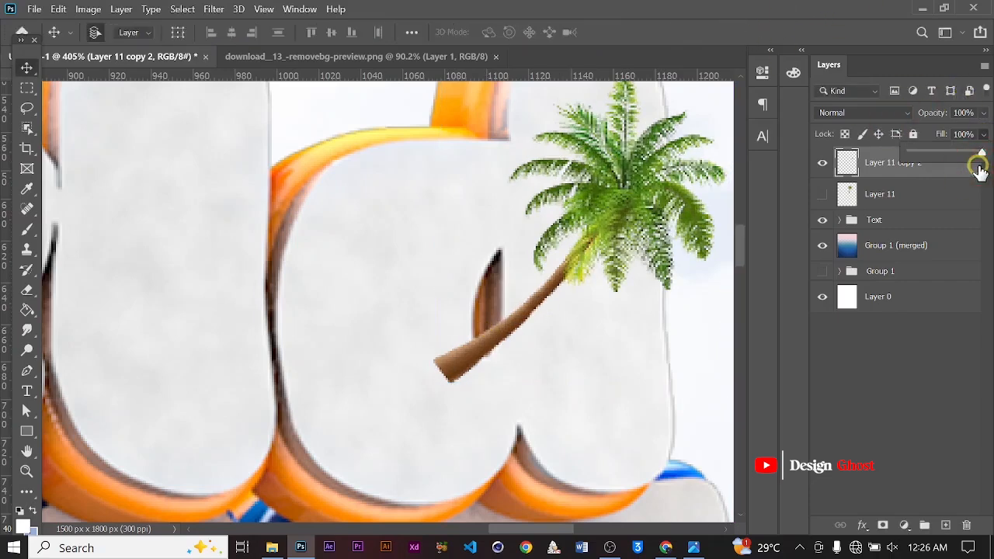
Temporarily lower the top palm tree's fill and erase its trunk end sticking out past the letter with a soft eraser, restoring fill to 100%
{"action": "left_click_drag", "start_coordinate": [910, 160], "coordinate": [935, 155]}
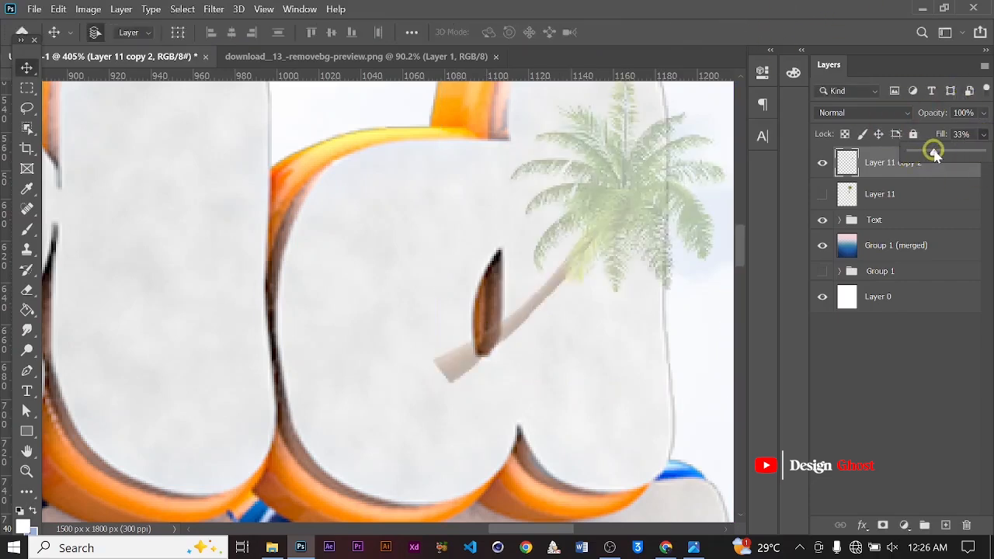
{"action": "scroll", "coordinate": [468, 308], "scroll_direction": "up", "scroll_amount": 4, "text": "alt"}
{"action": "key", "text": "e"}
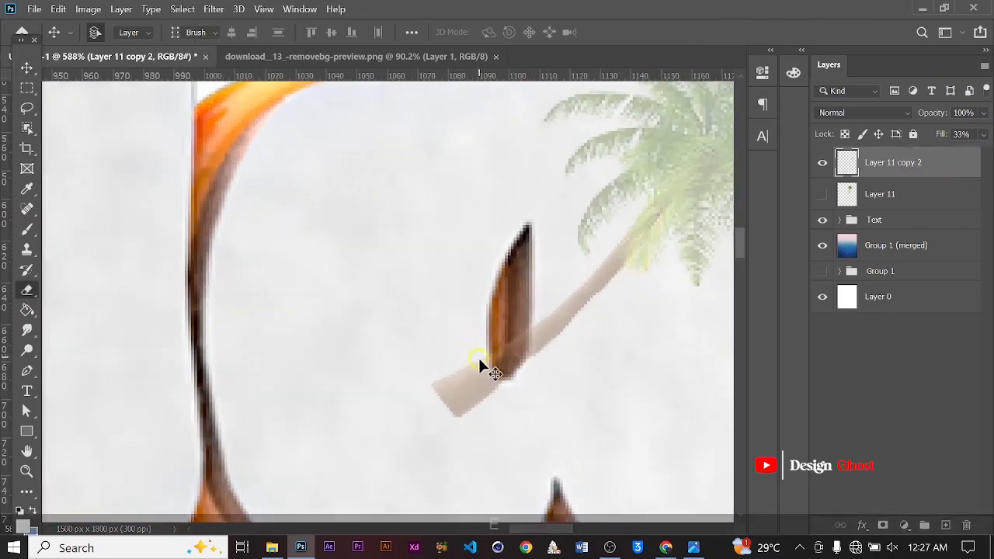
{"action": "scroll", "coordinate": [438, 383], "scroll_direction": "up", "scroll_amount": 2, "text": "alt"}
{"action": "key", "text": "bracketleft"}
{"action": "key", "text": "bracketleft"}
{"action": "key", "text": "bracketleft"}
{"action": "key", "text": "bracketleft"}
{"action": "key", "text": "bracketleft"}
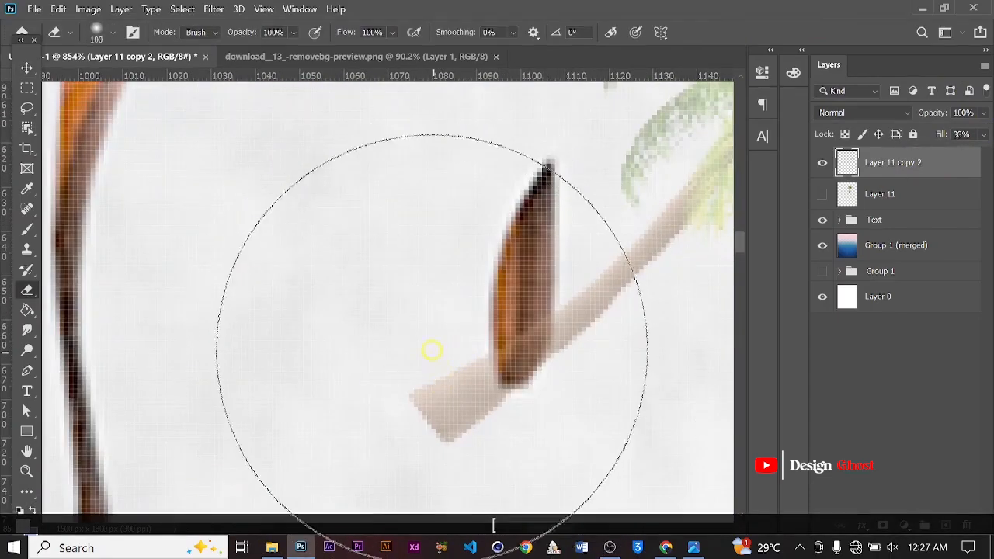
{"action": "key", "text": "bracketleft"}
{"action": "right_click", "coordinate": [321, 277]}
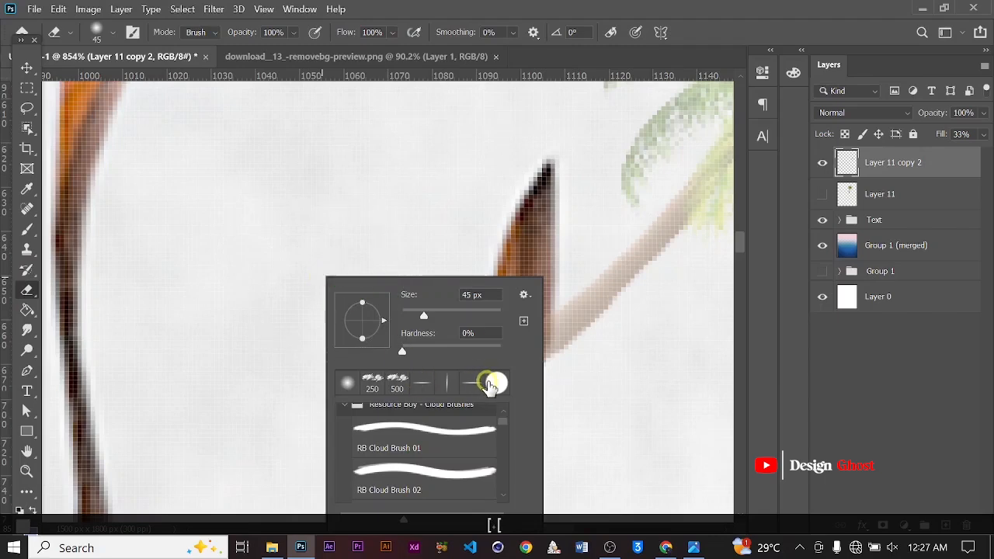
{"action": "left_click", "coordinate": [491, 383]}
{"action": "left_click", "coordinate": [712, 60]}
{"action": "scroll", "coordinate": [399, 388], "scroll_direction": "up", "scroll_amount": 1, "text": "alt"}
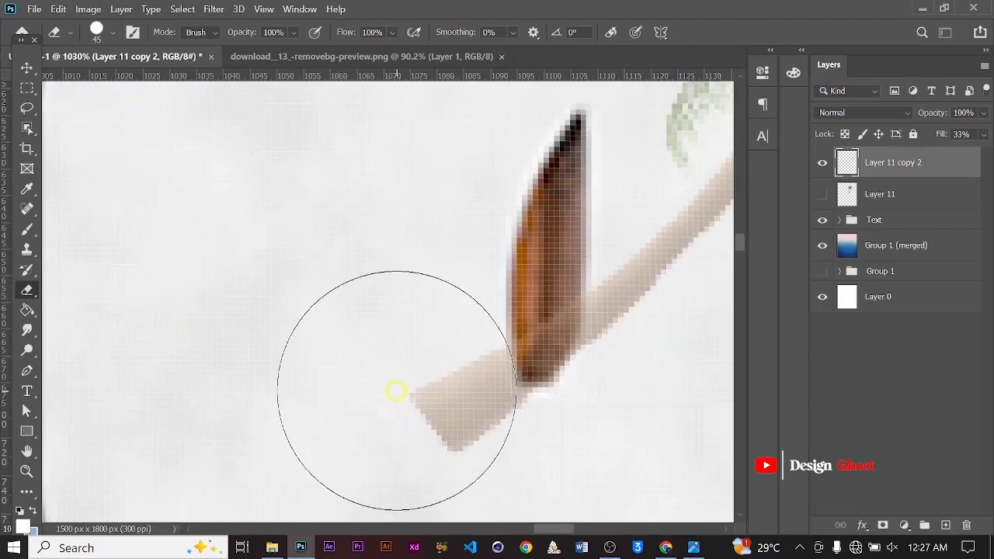
{"action": "left_click", "coordinate": [396, 386]}
{"action": "left_click", "coordinate": [432, 470]}
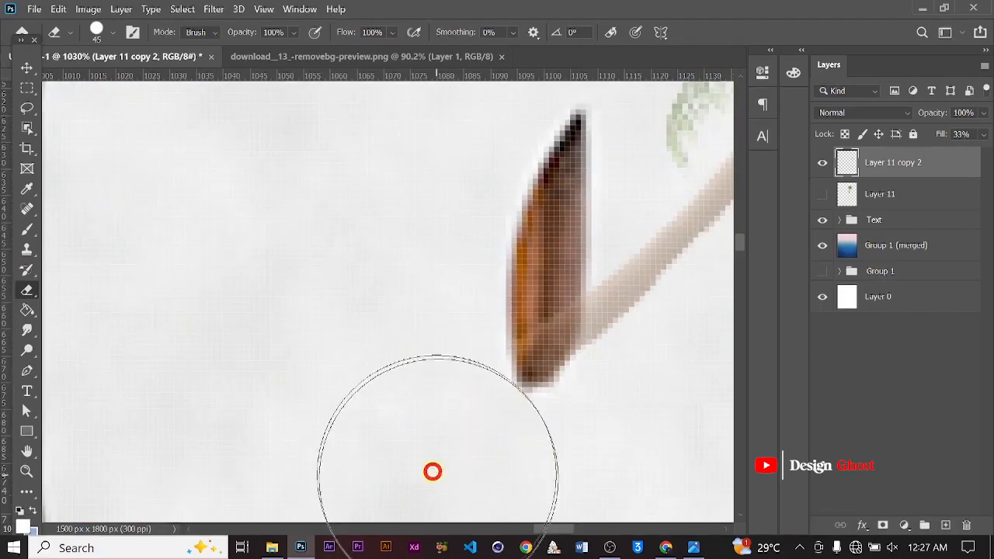
{"action": "scroll", "coordinate": [329, 286], "scroll_direction": "down", "scroll_amount": 3, "text": "alt"}
{"action": "scroll", "coordinate": [456, 252], "scroll_direction": "down", "scroll_amount": 2, "text": "alt"}
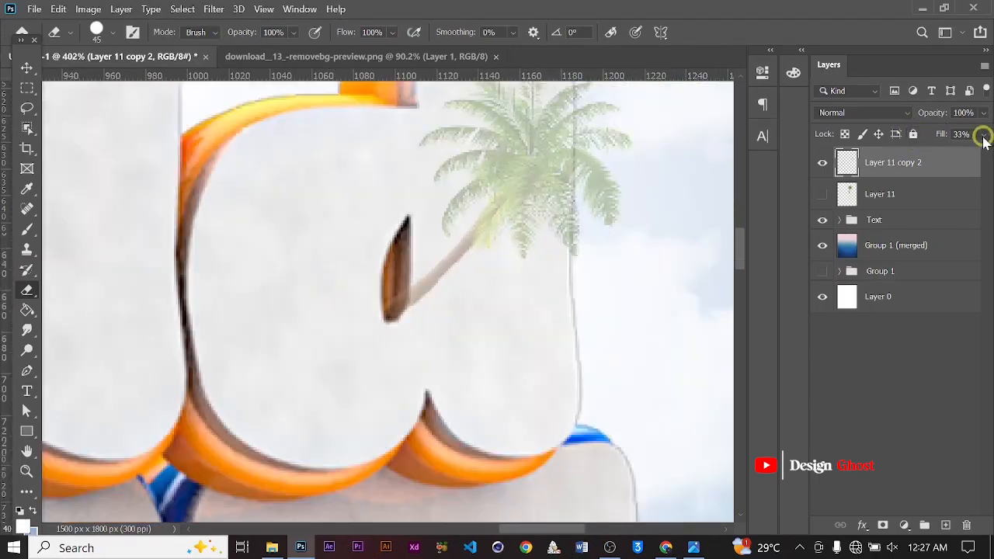
{"action": "left_click_drag", "start_coordinate": [940, 155], "coordinate": [982, 153]}
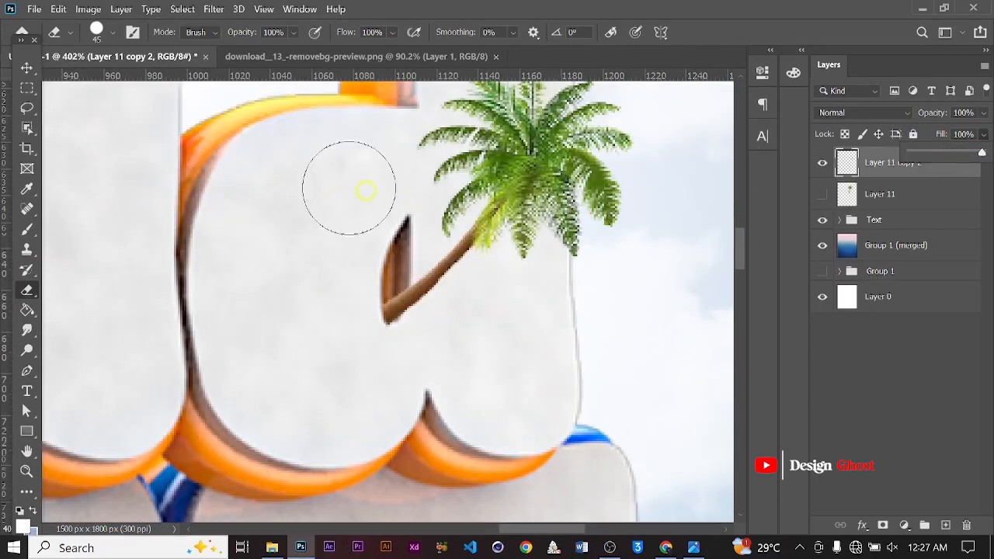
Show the original palm tree layer again and select it
{"action": "scroll", "coordinate": [349, 187], "scroll_direction": "down", "scroll_amount": 3, "text": "alt"}
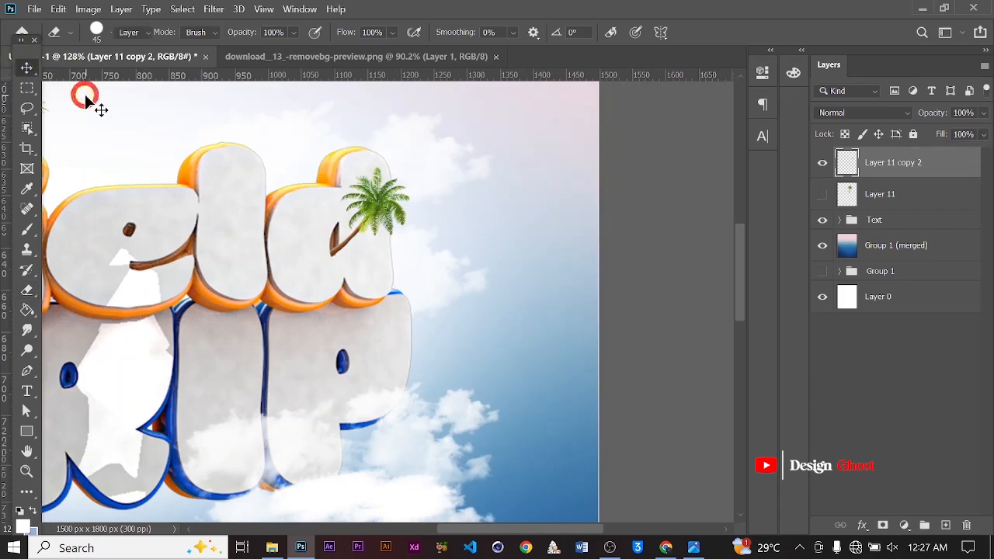
{"action": "key", "text": "ctrl+0"}
{"action": "scroll", "coordinate": [383, 259], "scroll_direction": "up", "scroll_amount": 1, "text": "alt"}
{"action": "key", "text": "space"}
{"action": "left_click_drag", "start_coordinate": [383, 259], "coordinate": [420, 238]}
{"action": "scroll", "coordinate": [480, 332], "scroll_direction": "up", "scroll_amount": 4, "text": "alt"}
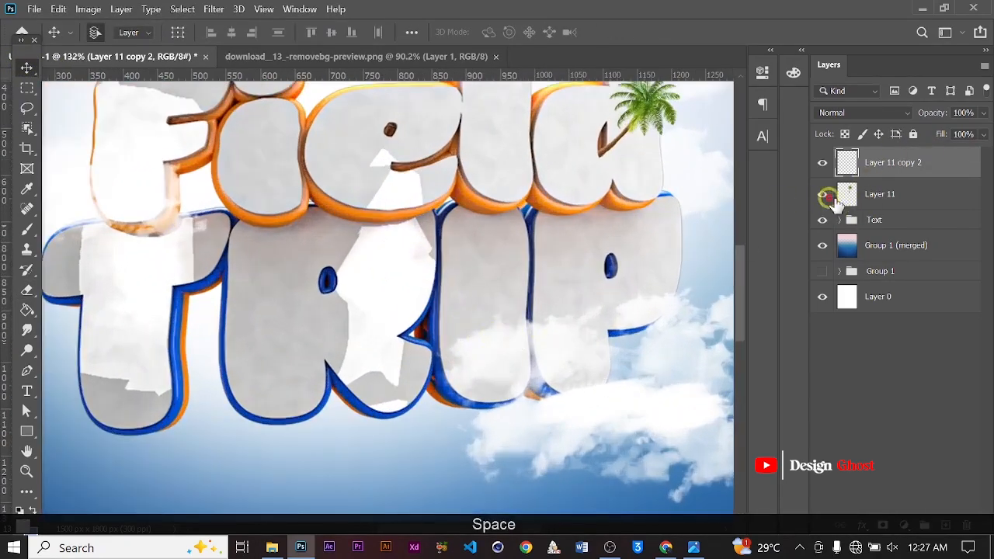
{"action": "left_click", "coordinate": [824, 195]}
{"action": "left_click", "coordinate": [858, 195]}
Scale the original palm tree down to about 31% and place it inside the Trip word
{"action": "scroll", "coordinate": [506, 198], "scroll_direction": "down", "scroll_amount": 4, "text": "alt"}
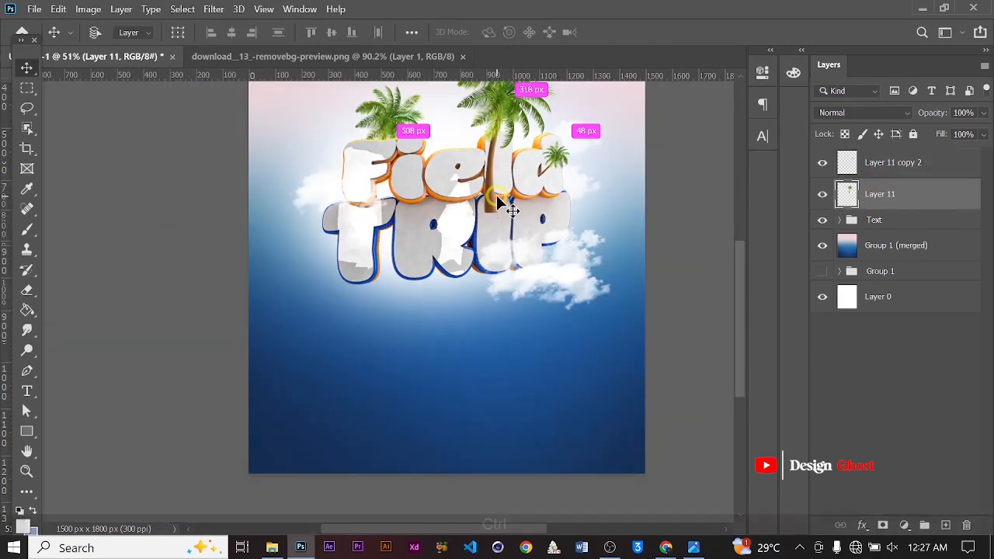
{"action": "key", "text": "ctrl+t"}
{"action": "scroll", "coordinate": [508, 140], "scroll_direction": "down", "scroll_amount": 2, "text": "alt"}
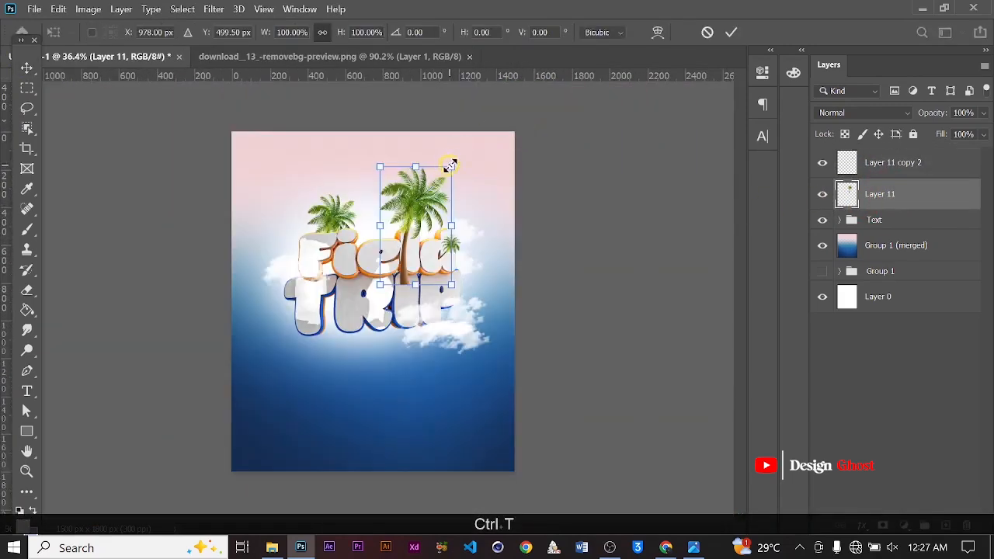
{"action": "left_click_drag", "start_coordinate": [450, 165], "coordinate": [395, 375]}
{"action": "scroll", "coordinate": [388, 260], "scroll_direction": "up", "scroll_amount": 2, "text": "alt"}
{"action": "scroll", "coordinate": [395, 375], "scroll_direction": "up", "scroll_amount": 2, "text": "alt"}
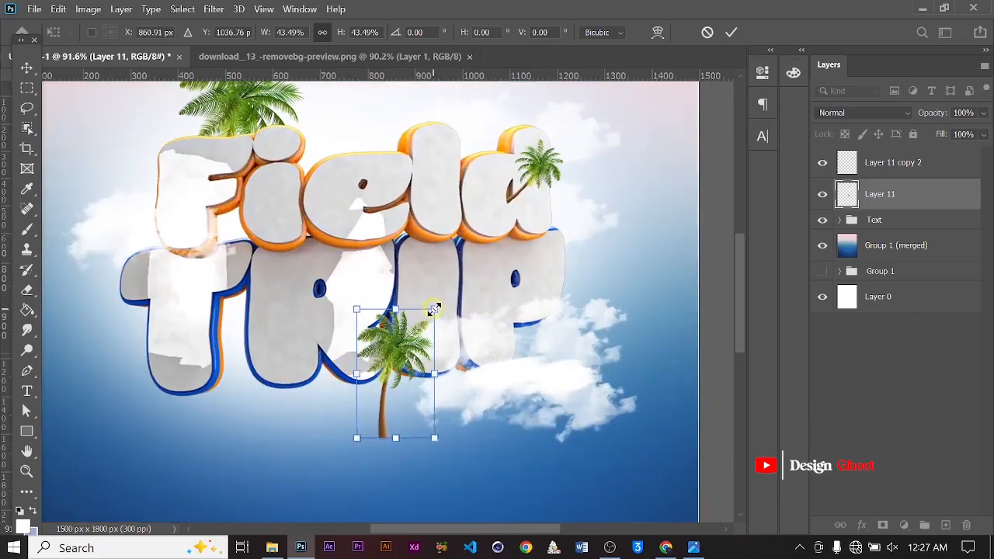
{"action": "left_click_drag", "start_coordinate": [434, 309], "coordinate": [423, 326], "text": "alt"}
{"action": "key", "text": "Return"}
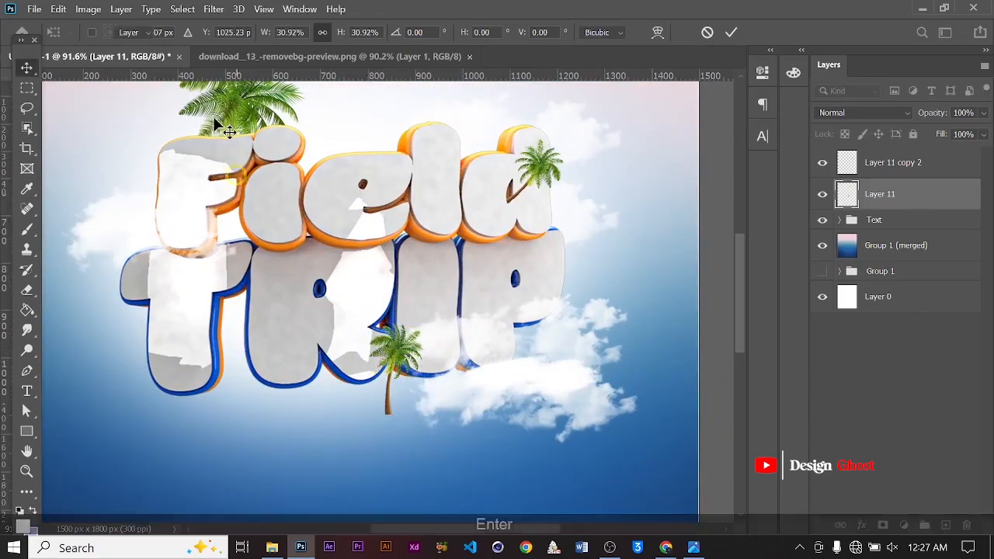
Flip the palm tree in the Trip word horizontally
{"action": "left_click", "coordinate": [58, 9]}
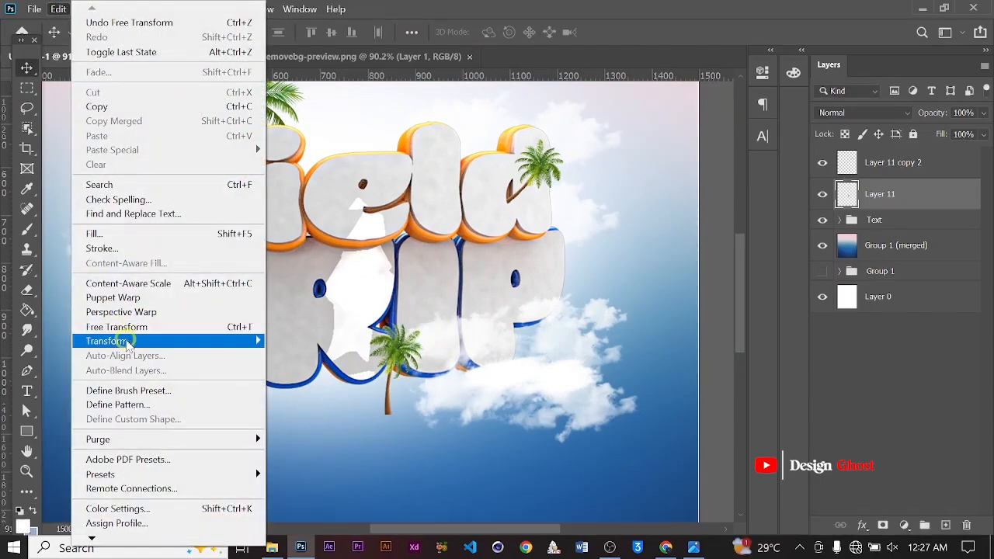
{"action": "left_click", "coordinate": [310, 324]}
{"action": "scroll", "coordinate": [425, 375], "scroll_direction": "up", "scroll_amount": 2, "text": "alt"}
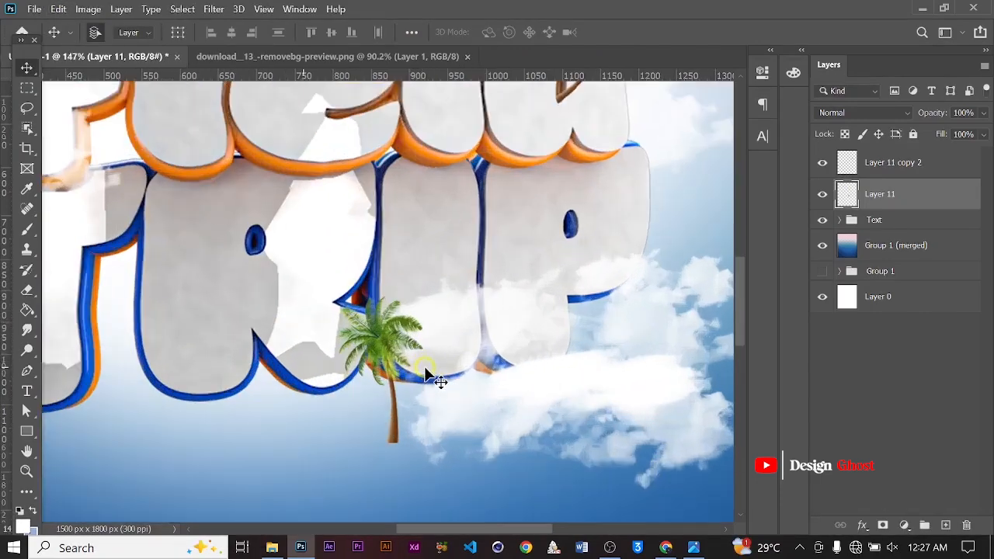
Rotate the palm tree about 38° and move it so its trunk rests inside the letter
{"action": "key", "text": "ctrl+t"}
{"action": "scroll", "coordinate": [442, 340], "scroll_direction": "up", "scroll_amount": 1, "text": "alt"}
{"action": "left_click_drag", "start_coordinate": [473, 261], "coordinate": [472, 349]}
{"action": "scroll", "coordinate": [403, 385], "scroll_direction": "up", "scroll_amount": 2, "text": "alt"}
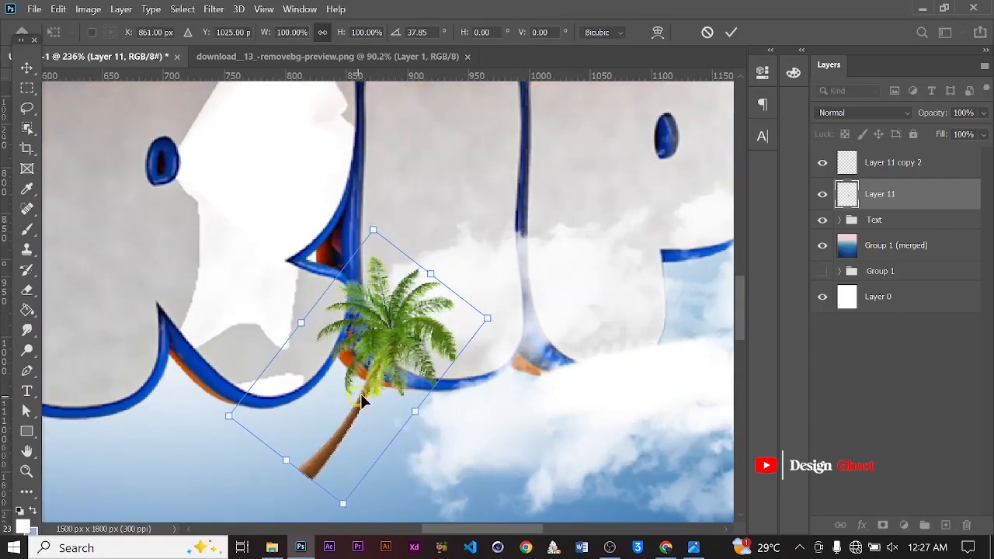
{"action": "left_click_drag", "start_coordinate": [361, 394], "coordinate": [383, 290]}
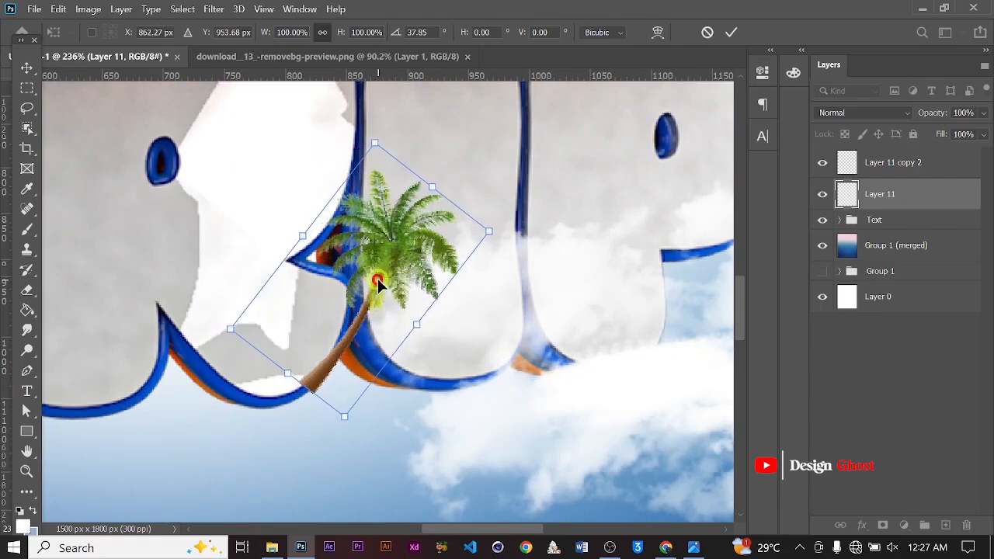
{"action": "left_click", "coordinate": [733, 31]}
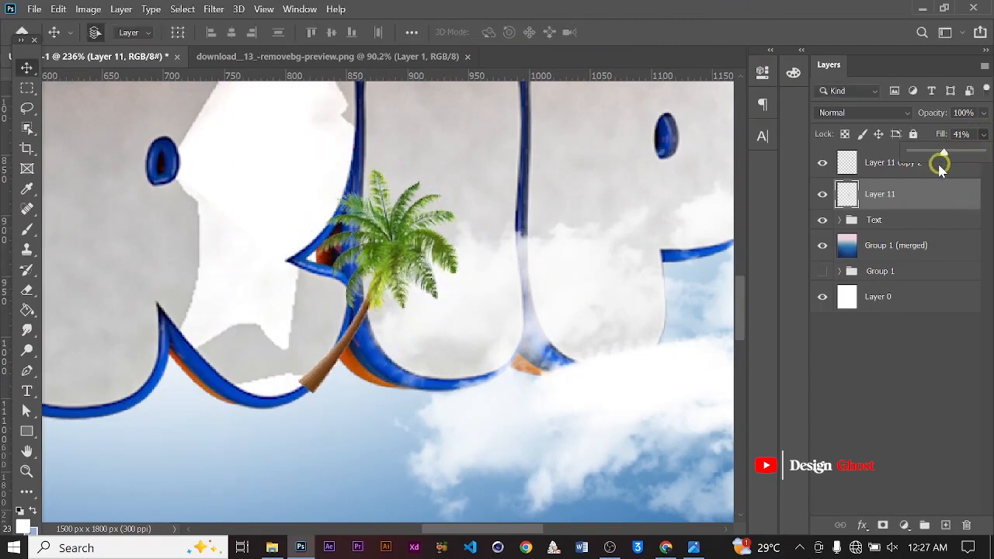
Lower the palm tree's fill to about 48% and nudge it so the trunk follows the letter's edge
{"action": "left_click_drag", "start_coordinate": [939, 167], "coordinate": [921, 165]}
{"action": "scroll", "coordinate": [365, 385], "scroll_direction": "up", "scroll_amount": 4, "text": "alt"}
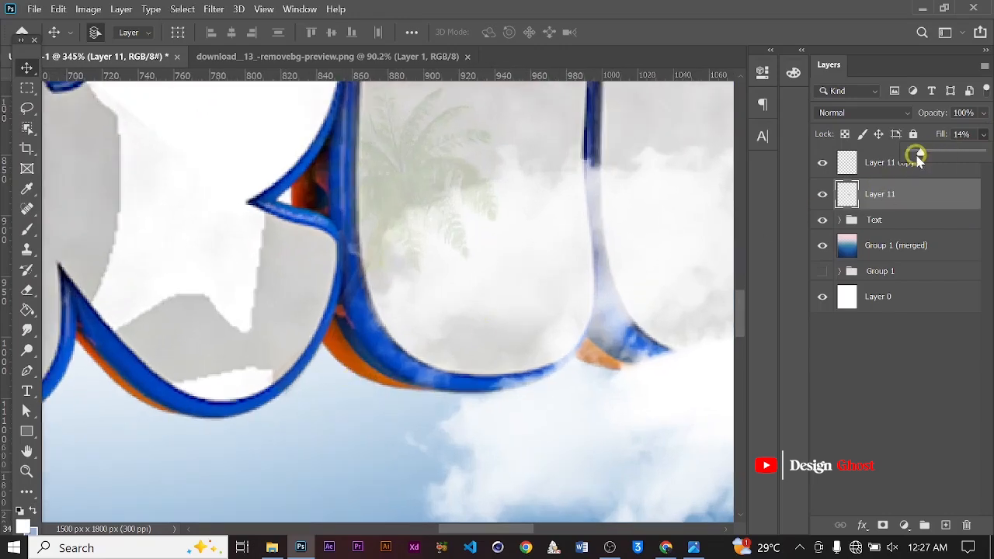
{"action": "scroll", "coordinate": [311, 320], "scroll_direction": "up", "scroll_amount": 5, "text": "alt"}
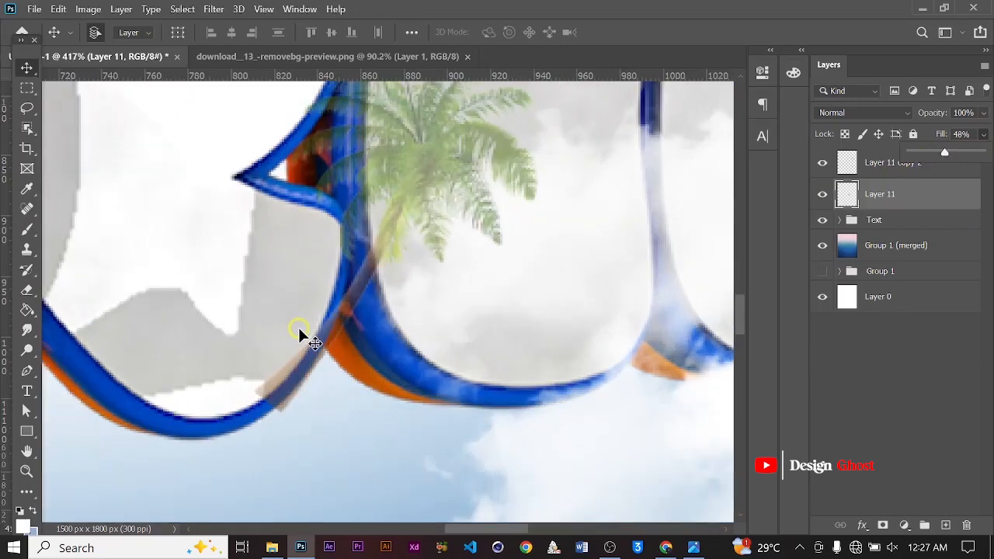
{"action": "key", "text": "e"}
{"action": "scroll", "coordinate": [272, 334], "scroll_direction": "up", "scroll_amount": 3, "text": "alt"}
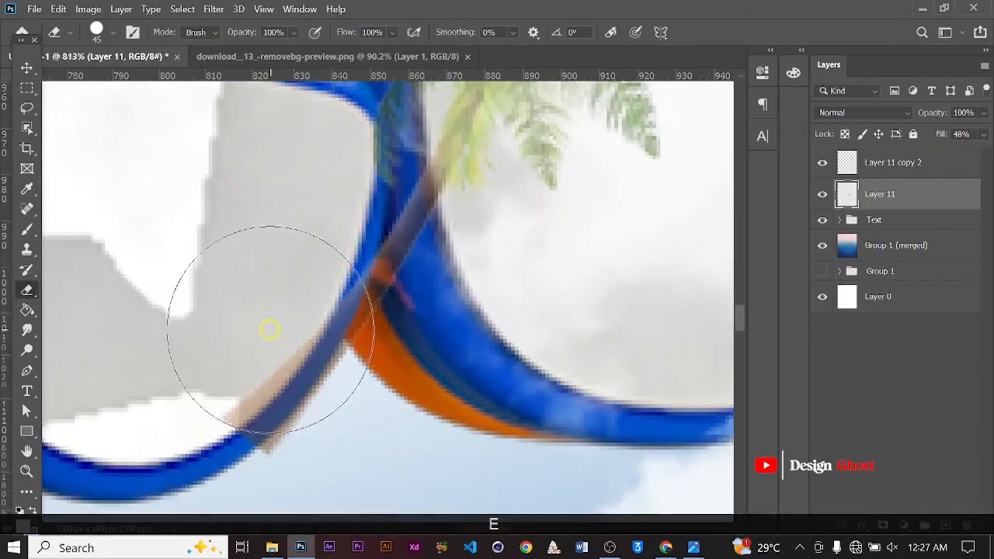
{"action": "key", "text": "v"}
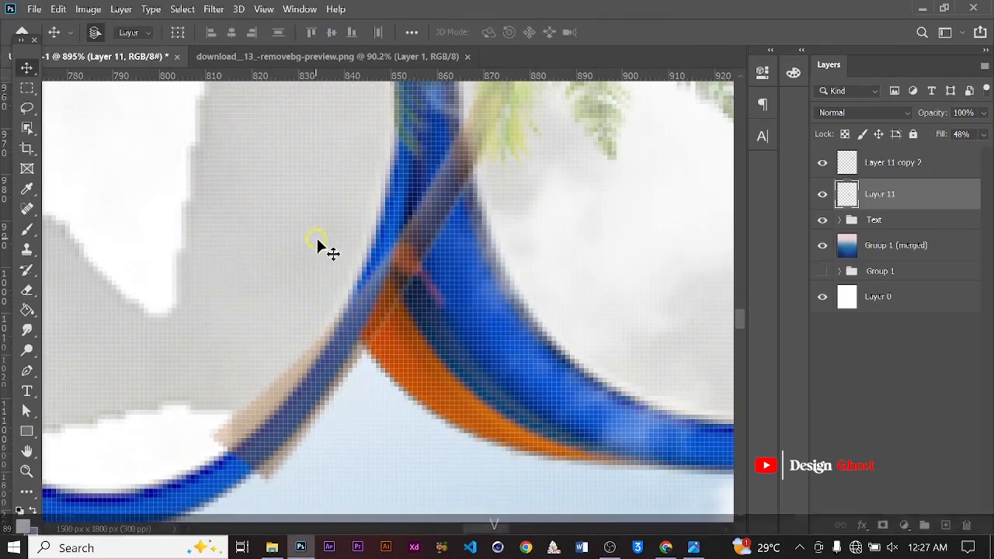
{"action": "mouse_move", "coordinate": [377, 266]}
{"action": "left_mouse_down"}
{"action": "mouse_move", "coordinate": [396, 271]}
{"action": "mouse_move", "coordinate": [381, 249]}
{"action": "mouse_move", "coordinate": [398, 259]}
{"action": "left_mouse_up"}
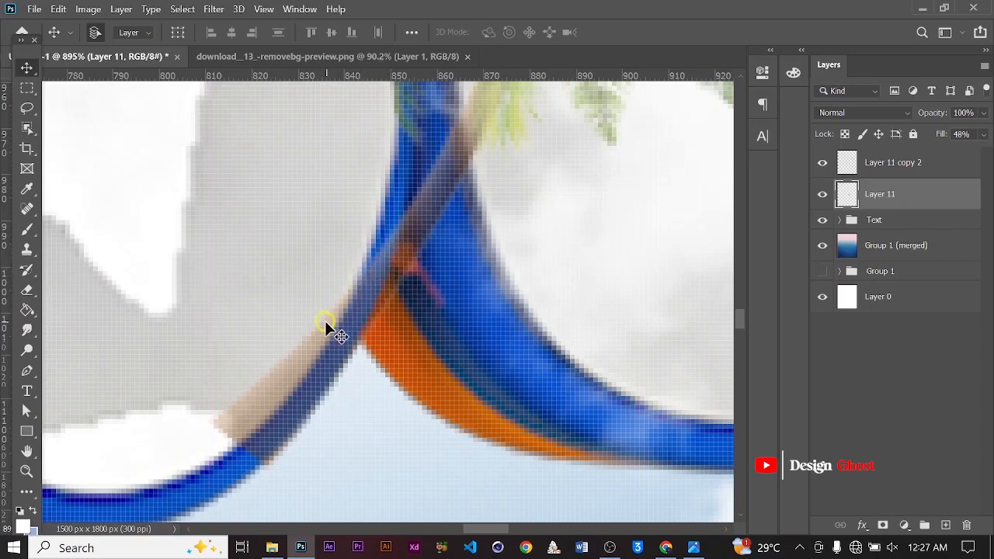
{"action": "left_click_drag", "start_coordinate": [385, 295], "coordinate": [445, 221]}
{"action": "scroll", "coordinate": [445, 221], "scroll_direction": "up", "scroll_amount": 1, "text": "alt"}
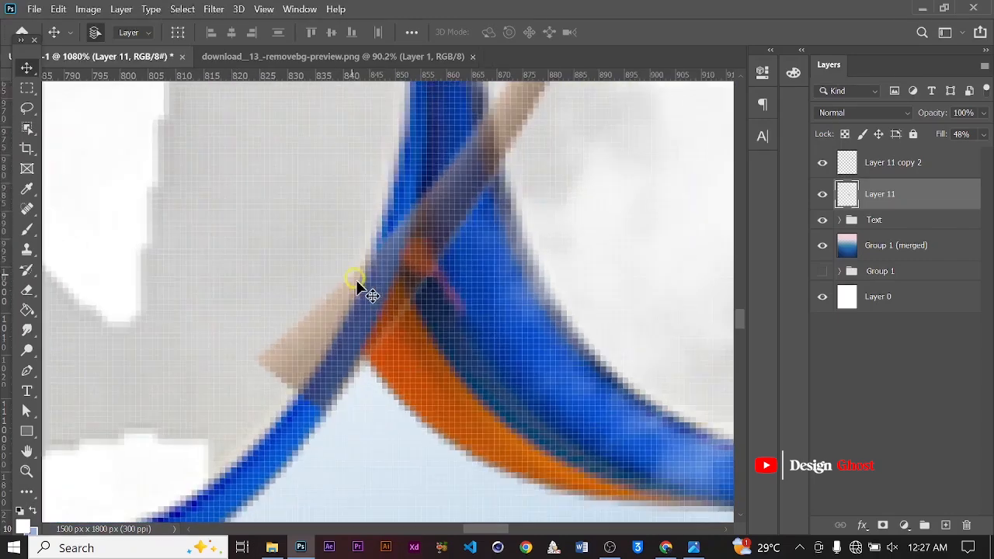
Erase the trunk part showing outside the letter and restore the palm tree's fill to 100%
{"action": "key", "text": "e"}
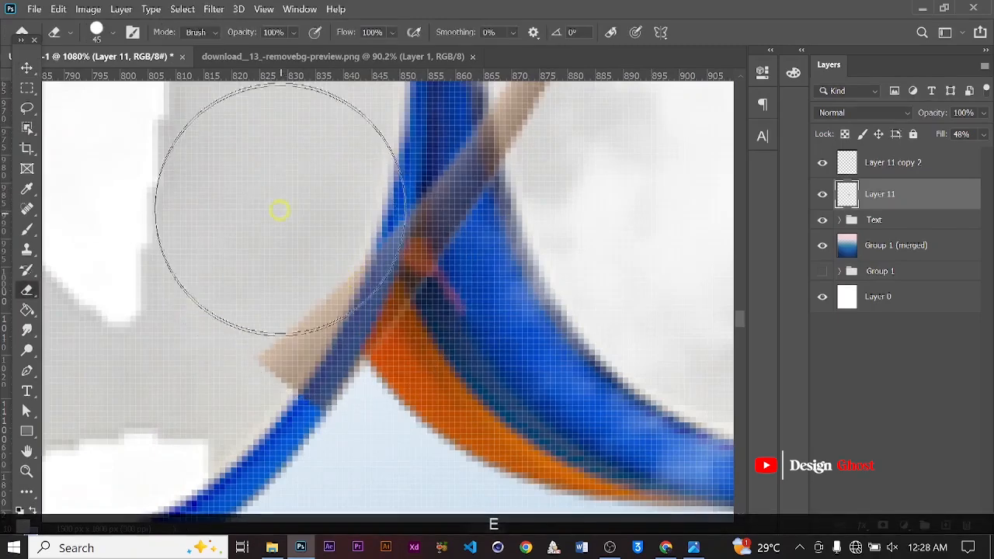
{"action": "left_click", "coordinate": [291, 191]}
{"action": "left_click", "coordinate": [280, 215]}
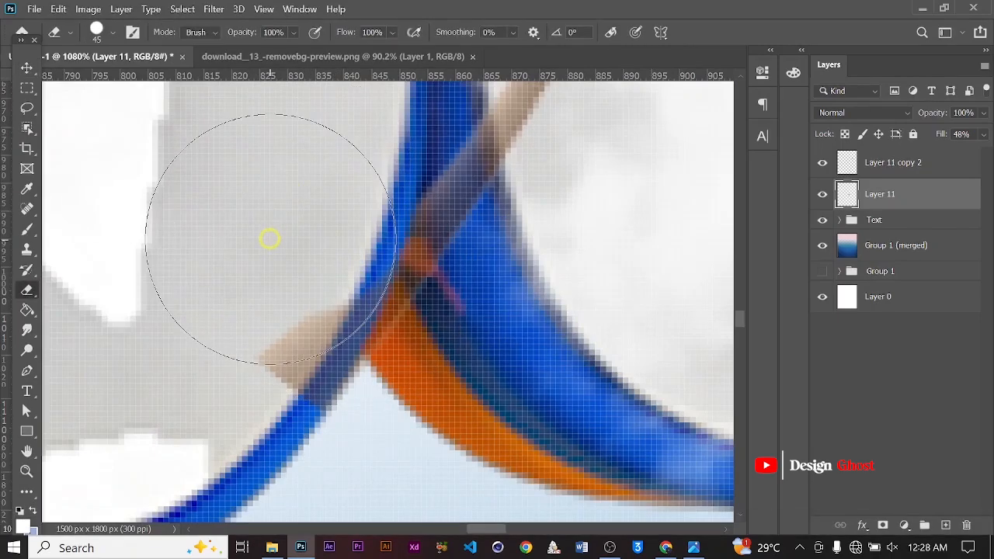
{"action": "left_click", "coordinate": [269, 239]}
{"action": "left_click", "coordinate": [262, 267]}
{"action": "left_click", "coordinate": [233, 324]}
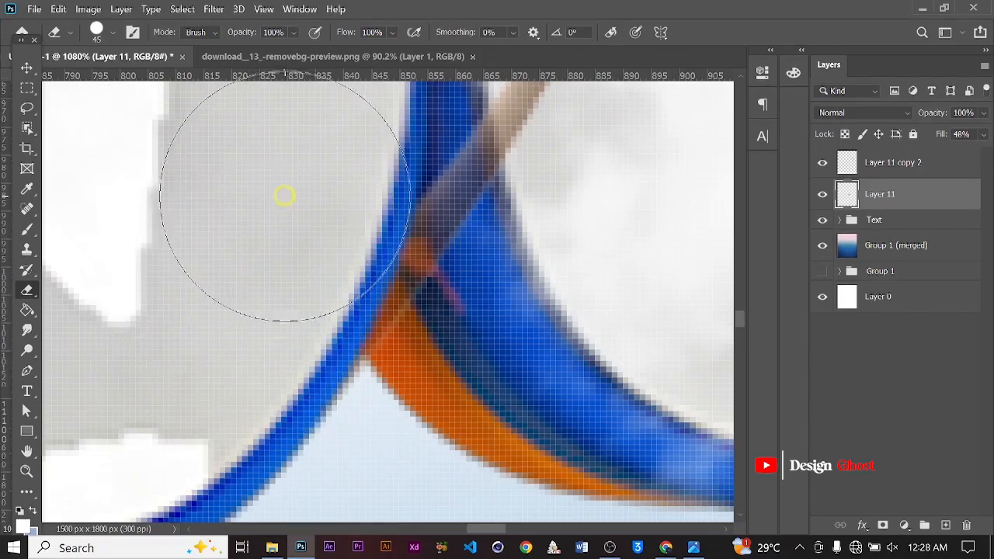
{"action": "left_click", "coordinate": [68, 104]}
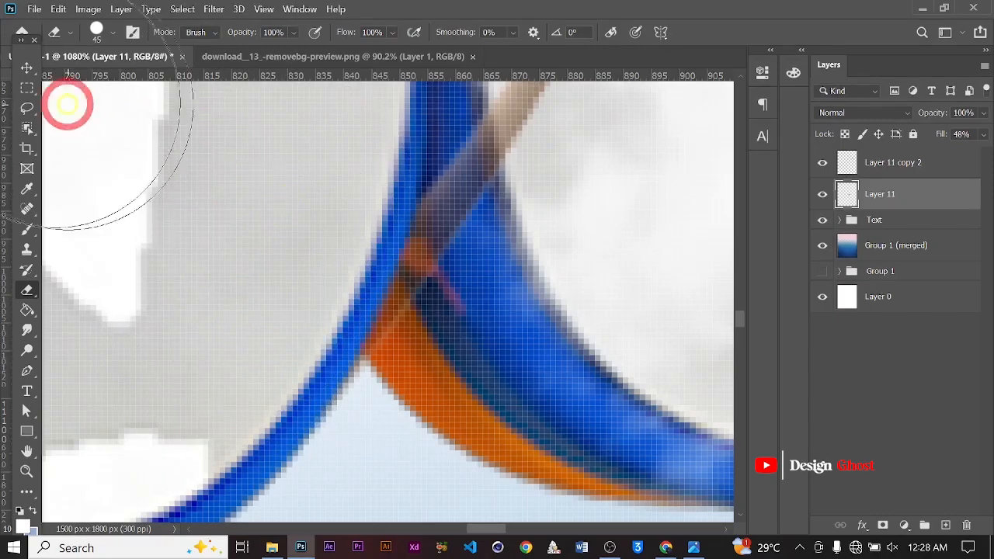
{"action": "left_click", "coordinate": [26, 66]}
{"action": "scroll", "coordinate": [145, 258], "scroll_direction": "down", "scroll_amount": 3, "text": "alt"}
{"action": "key", "text": "ctrl+0"}
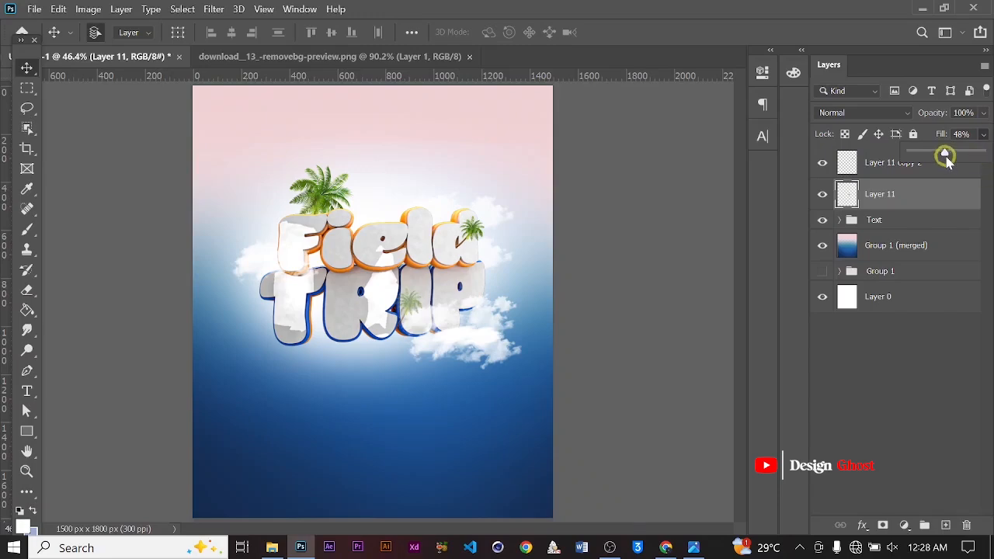
{"action": "scroll", "coordinate": [412, 313], "scroll_direction": "up", "scroll_amount": 3, "text": "alt"}
{"action": "left_click", "coordinate": [12, 55]}
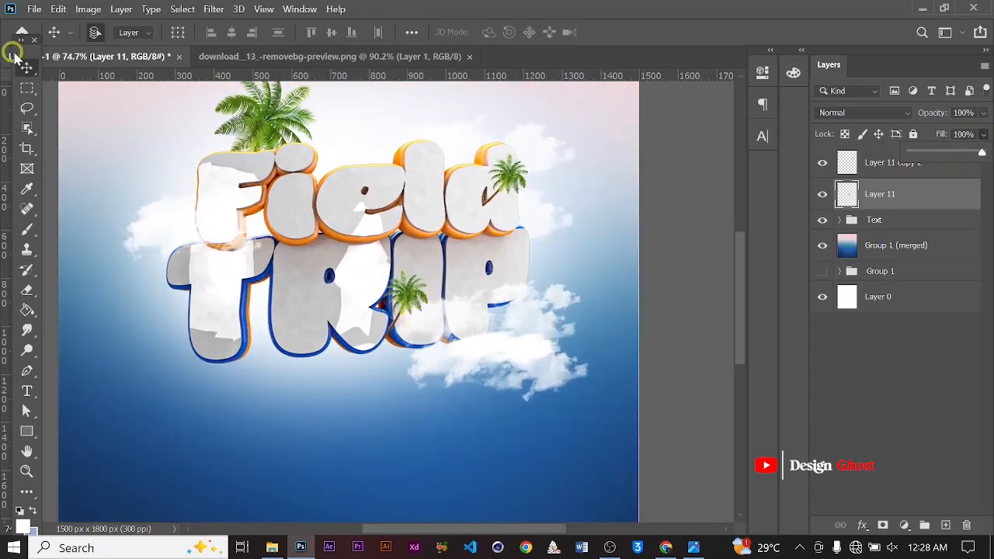
{"action": "scroll", "coordinate": [466, 301], "scroll_direction": "up", "scroll_amount": 3, "text": "alt"}
{"action": "key", "text": "Return"}
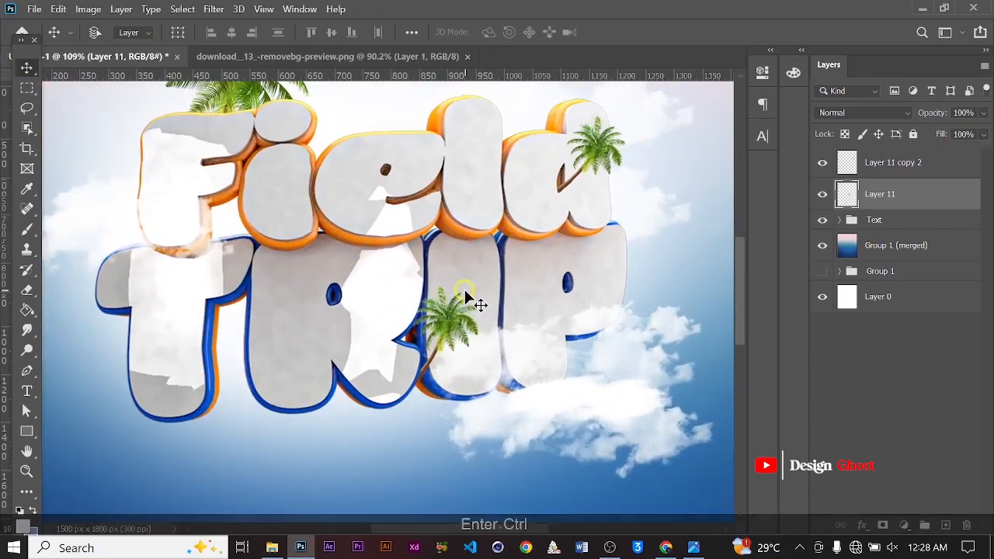
Bring the hot air balloon image into the poster, scale it to about 43% and place it beside the Trip word's left side
{"action": "key", "text": "ctrl+0"}
{"action": "scroll", "coordinate": [497, 340], "scroll_direction": "up", "scroll_amount": 5, "text": "alt"}
{"action": "scroll", "coordinate": [339, 305], "scroll_direction": "down", "scroll_amount": 4, "text": "alt"}
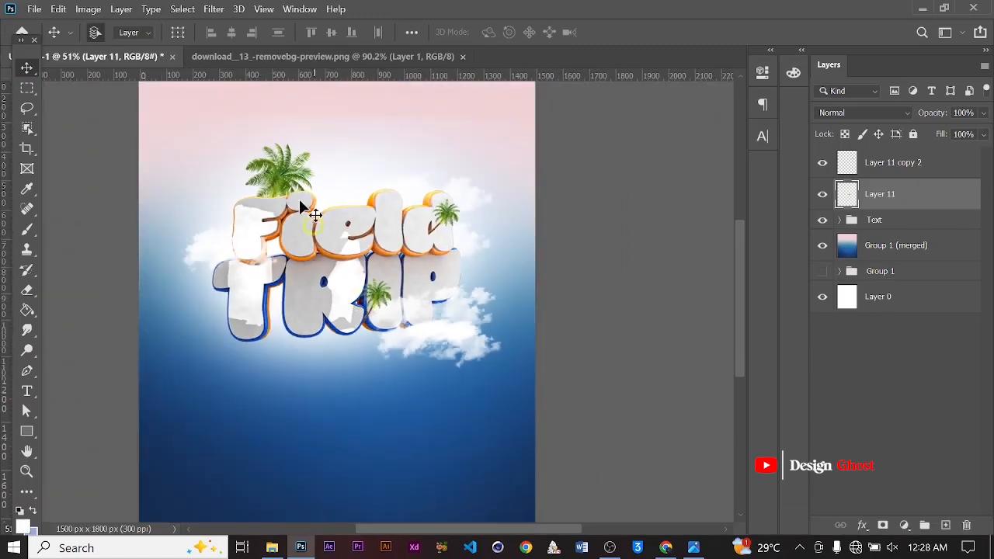
{"action": "left_click", "coordinate": [254, 52]}
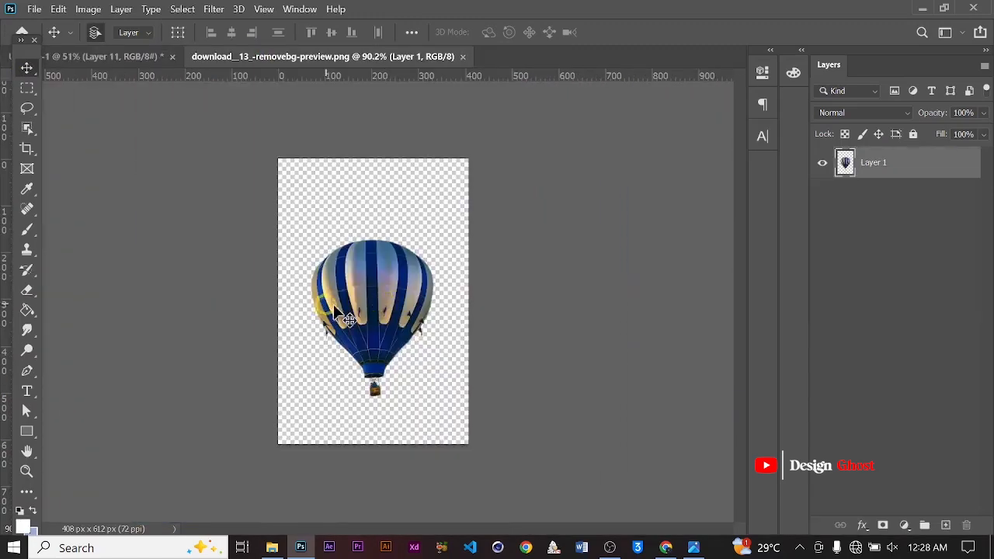
{"action": "left_click_drag", "start_coordinate": [336, 311], "coordinate": [106, 49]}
{"action": "left_click_drag", "start_coordinate": [246, 160], "coordinate": [255, 322]}
{"action": "key", "text": "ctrl+t"}
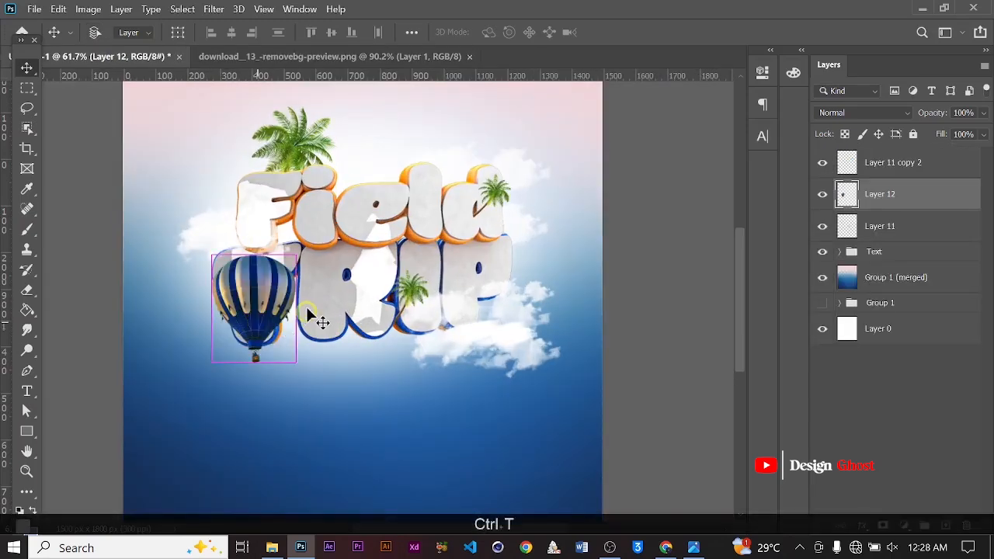
{"action": "left_click_drag", "start_coordinate": [298, 255], "coordinate": [263, 300]}
{"action": "mouse_move", "coordinate": [244, 336]}
{"action": "left_mouse_down"}
{"action": "mouse_move", "coordinate": [222, 312]}
{"action": "mouse_move", "coordinate": [229, 326]}
{"action": "left_mouse_up"}
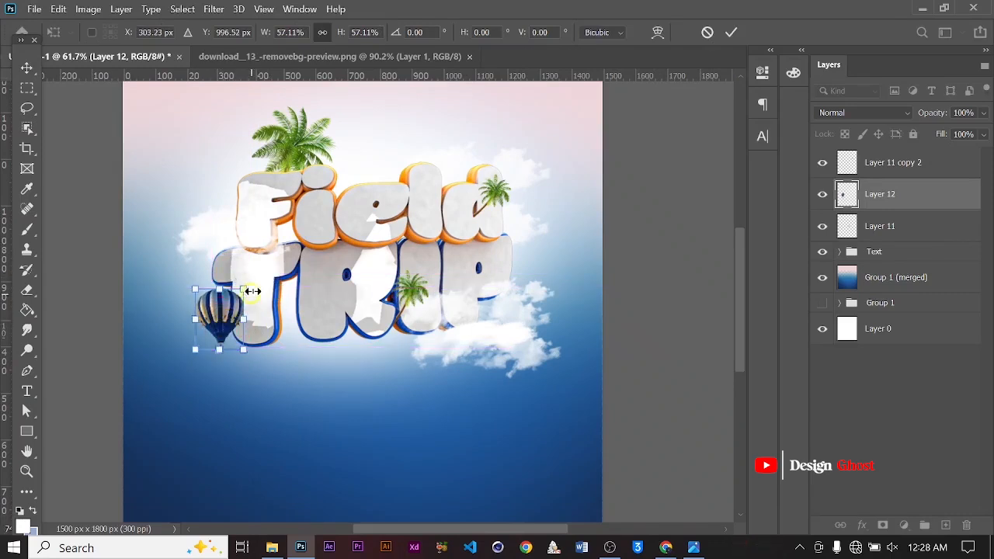
{"action": "scroll", "coordinate": [252, 292], "scroll_direction": "up", "scroll_amount": 2, "text": "alt"}
{"action": "left_click_drag", "start_coordinate": [246, 282], "coordinate": [233, 295]}
{"action": "mouse_move", "coordinate": [210, 332]}
{"action": "left_mouse_down"}
{"action": "mouse_move", "coordinate": [215, 297]}
{"action": "mouse_move", "coordinate": [218, 328]}
{"action": "left_mouse_up"}
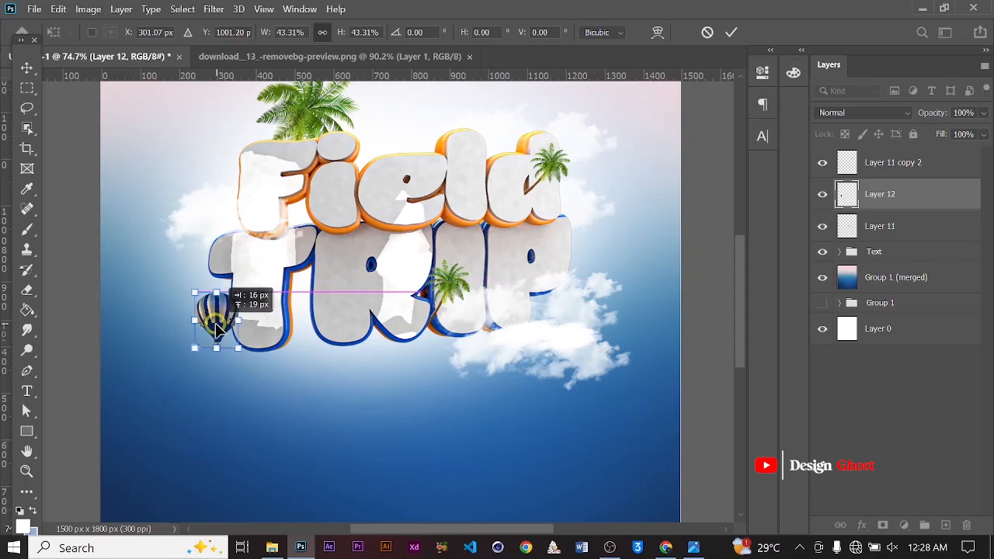
{"action": "key", "text": "Return"}
Nudge the hot air balloon slightly upward
{"action": "key", "text": "ctrl+0"}
{"action": "scroll", "coordinate": [283, 343], "scroll_direction": "up", "scroll_amount": 3, "text": "alt"}
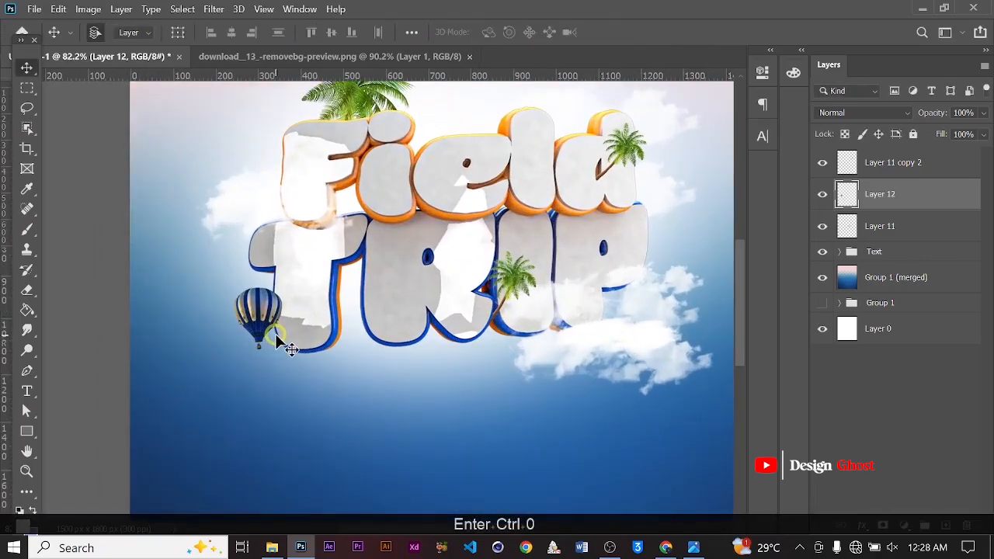
{"action": "key", "text": "Up"}
{"action": "key", "text": "Return"}
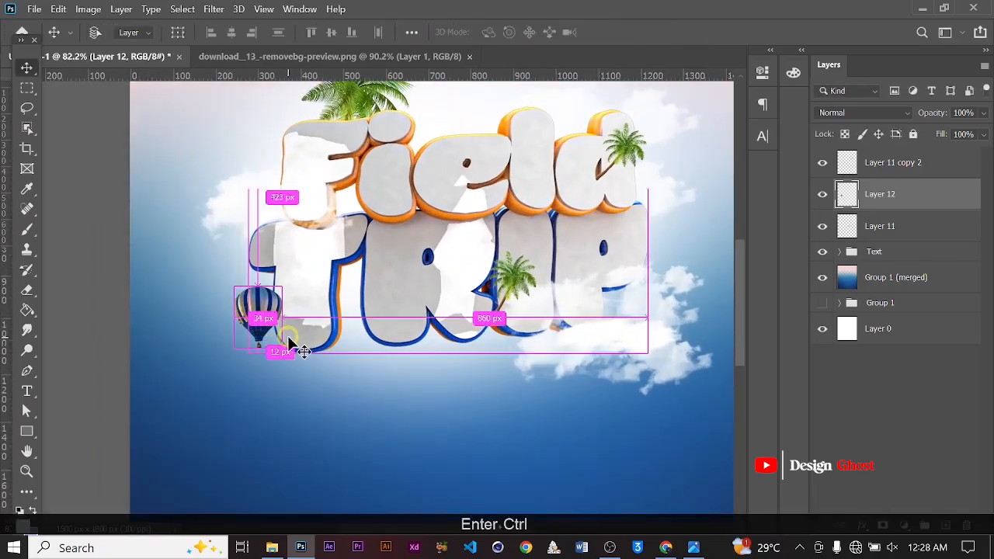
{"action": "key", "text": "ctrl+0"}
{"action": "scroll", "coordinate": [291, 334], "scroll_direction": "up", "scroll_amount": 4, "text": "alt"}
{"action": "scroll", "coordinate": [310, 324], "scroll_direction": "down", "scroll_amount": 3, "text": "alt"}
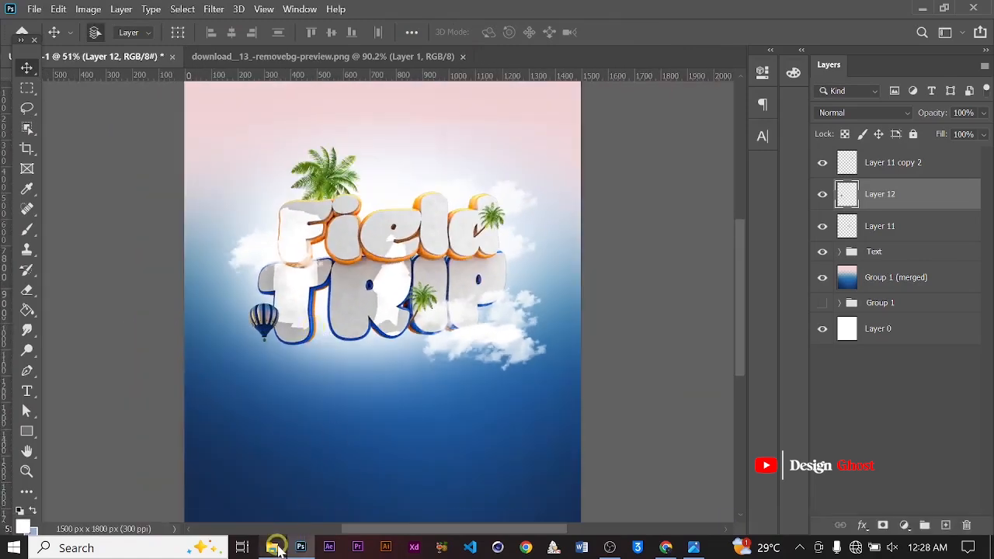
Close the balloon image document and open the Birds image from the Downloads folder
{"action": "left_click", "coordinate": [462, 57]}
{"action": "left_click", "coordinate": [277, 545]}
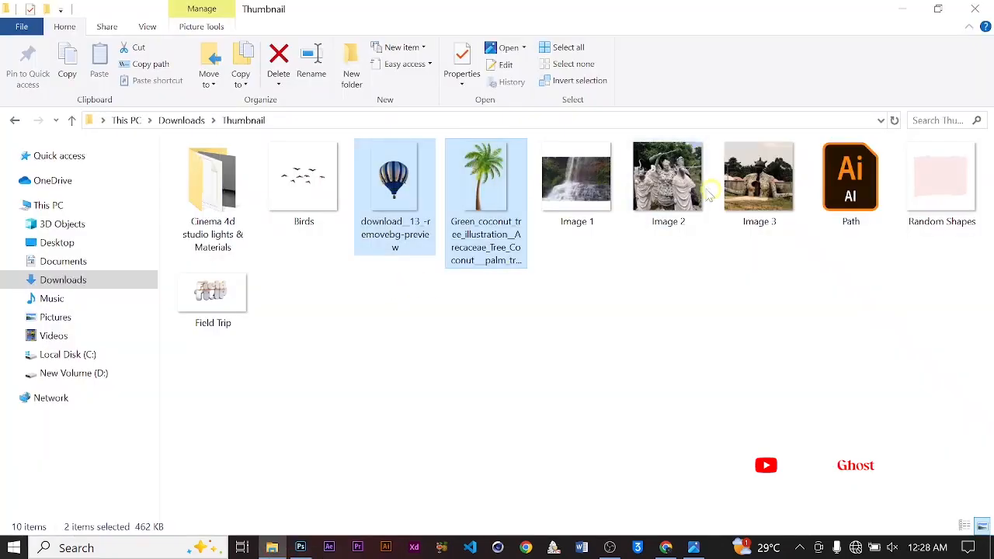
{"action": "left_click_drag", "start_coordinate": [322, 194], "coordinate": [610, 210]}
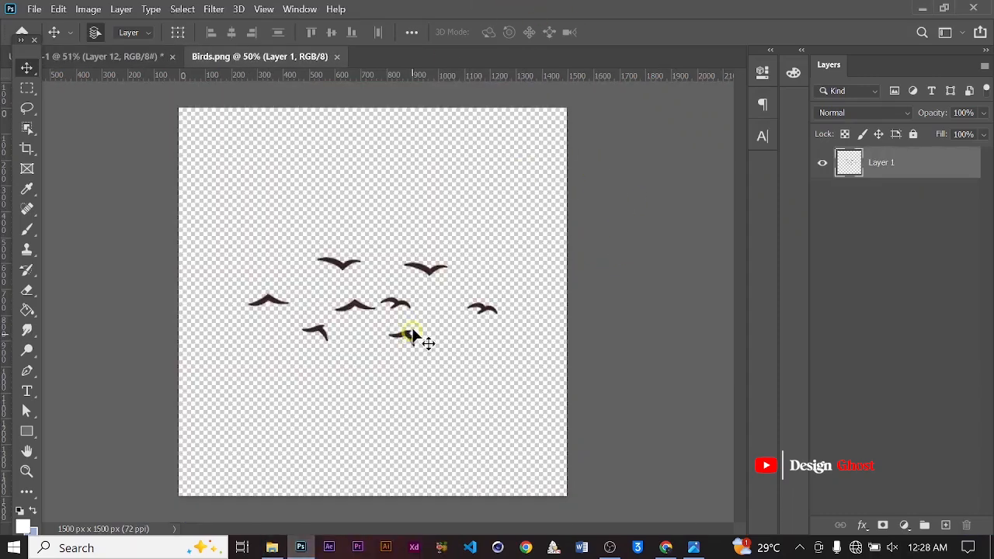
Place the birds into the poster, scaled to about 26%, above the cloud right of the Trip word
{"action": "scroll", "coordinate": [412, 334], "scroll_direction": "up", "scroll_amount": 1, "text": "alt"}
{"action": "left_click_drag", "start_coordinate": [431, 263], "coordinate": [465, 428]}
{"action": "left_click_drag", "start_coordinate": [501, 342], "coordinate": [505, 349]}
{"action": "key", "text": "ctrl+t"}
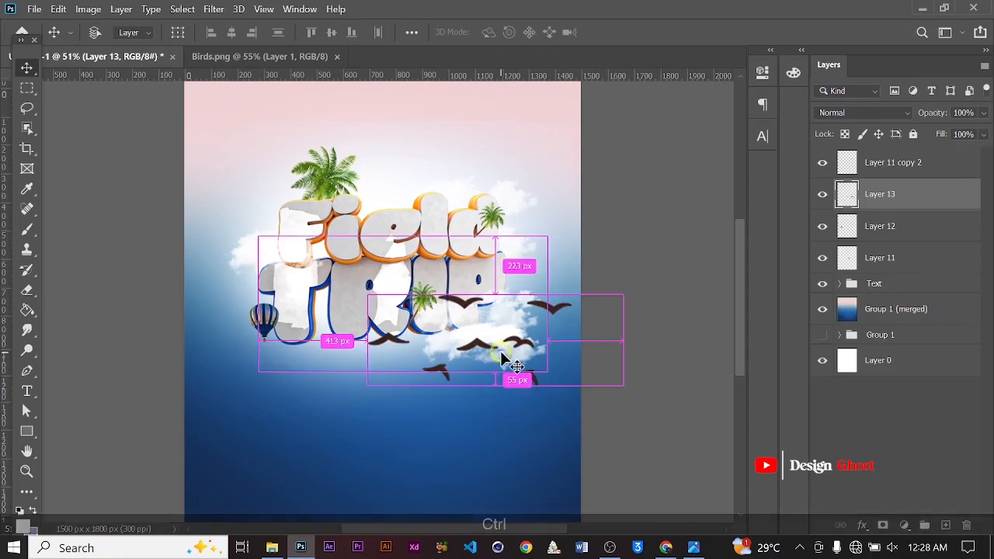
{"action": "left_click_drag", "start_coordinate": [625, 302], "coordinate": [501, 322]}
{"action": "scroll", "coordinate": [519, 320], "scroll_direction": "up", "scroll_amount": 2, "text": "alt"}
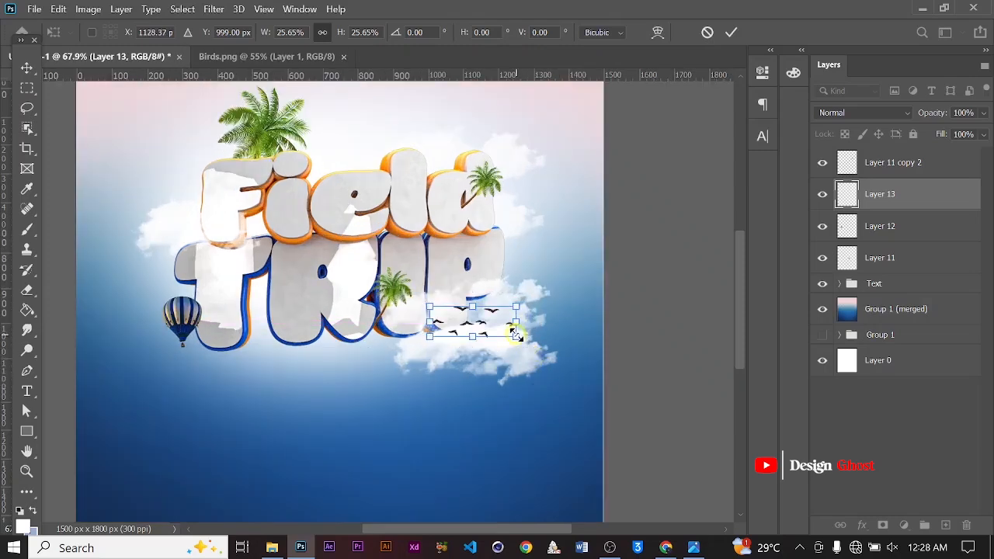
{"action": "key", "text": "Return"}
Group the palm tree, balloon and bird layers into a group named Add ons
{"action": "scroll", "coordinate": [532, 350], "scroll_direction": "up", "scroll_amount": 1, "text": "alt"}
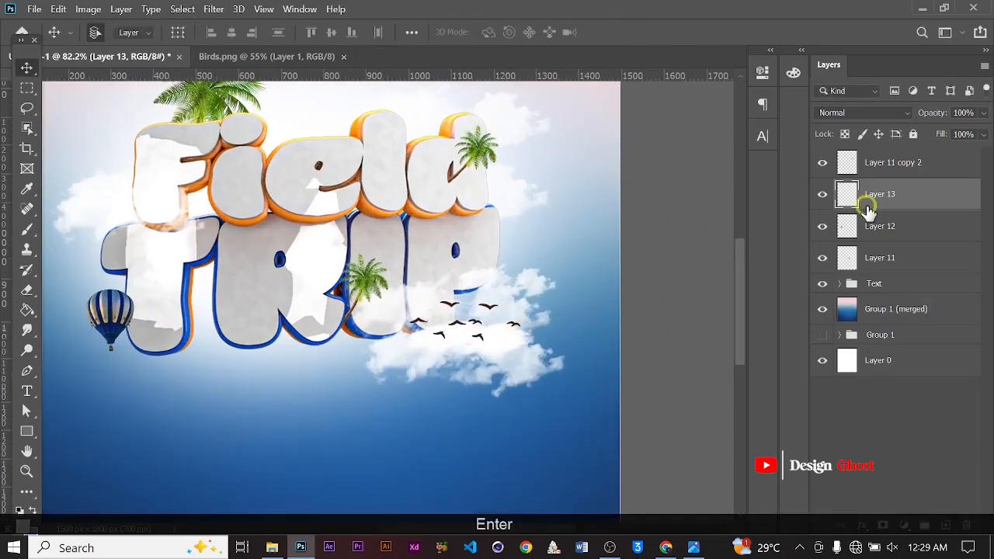
{"action": "left_click", "coordinate": [903, 177]}
{"action": "left_click", "coordinate": [898, 257], "text": "shift"}
{"action": "key", "text": "ctrl+g"}
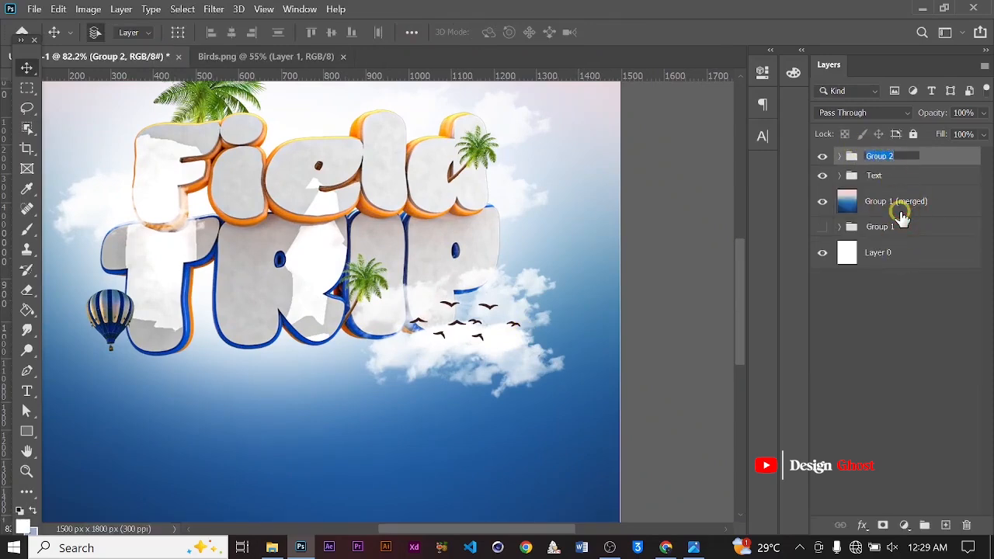
{"action": "key", "text": "Caps_Lock"}
{"action": "type", "text": "A"}
{"action": "key", "text": "Caps_Lock"}
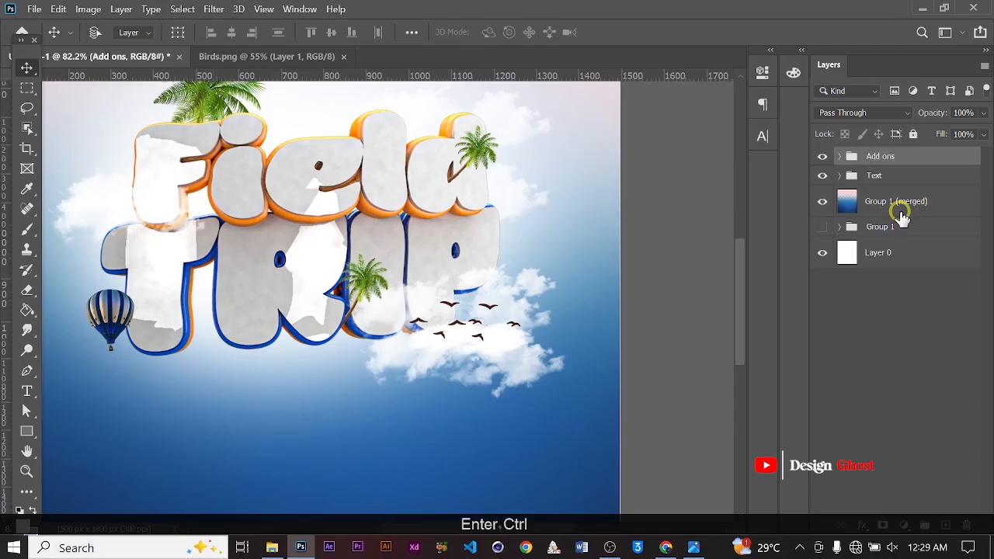
Examine the whole poster layout around the title and background at different zoom levels
{"action": "key", "text": "ctrl+0"}
{"action": "scroll", "coordinate": [479, 421], "scroll_direction": "up", "scroll_amount": 5}
{"action": "left_click", "coordinate": [479, 420]}
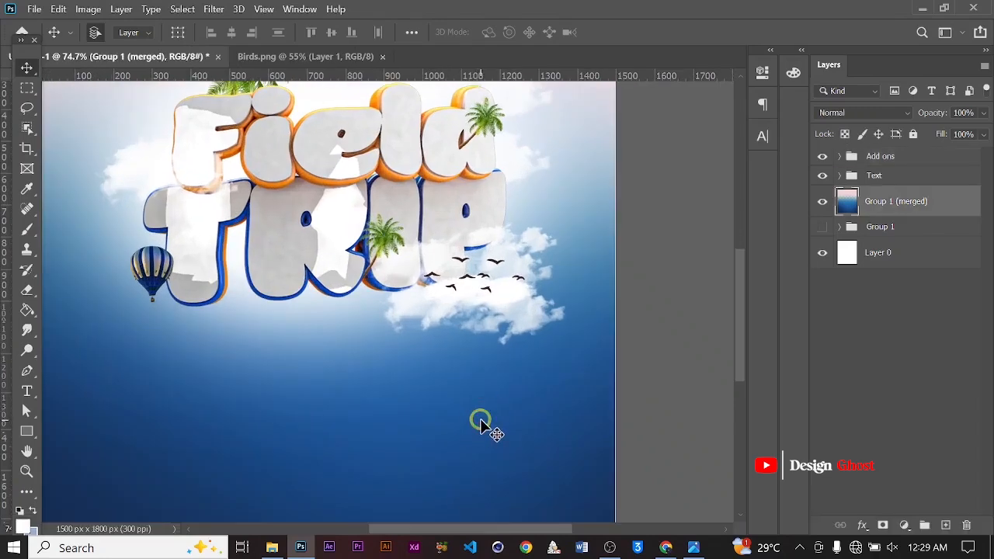
{"action": "key", "text": "Right"}
{"action": "key", "text": "ctrl+0"}
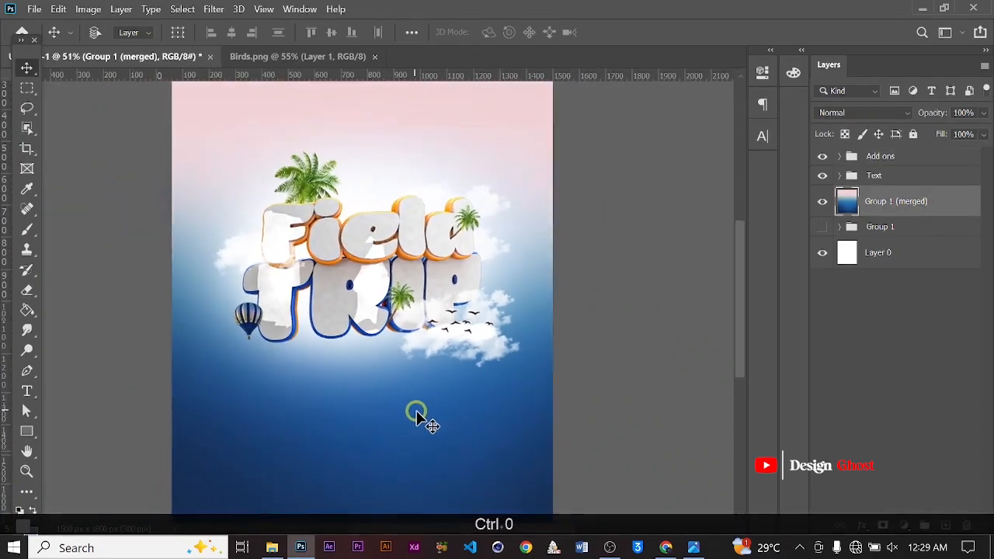
{"action": "scroll", "coordinate": [416, 412], "scroll_direction": "up", "scroll_amount": 2}
{"action": "key", "text": "space"}
{"action": "left_click_drag", "start_coordinate": [420, 381], "coordinate": [434, 337]}
{"action": "key", "text": "Return"}
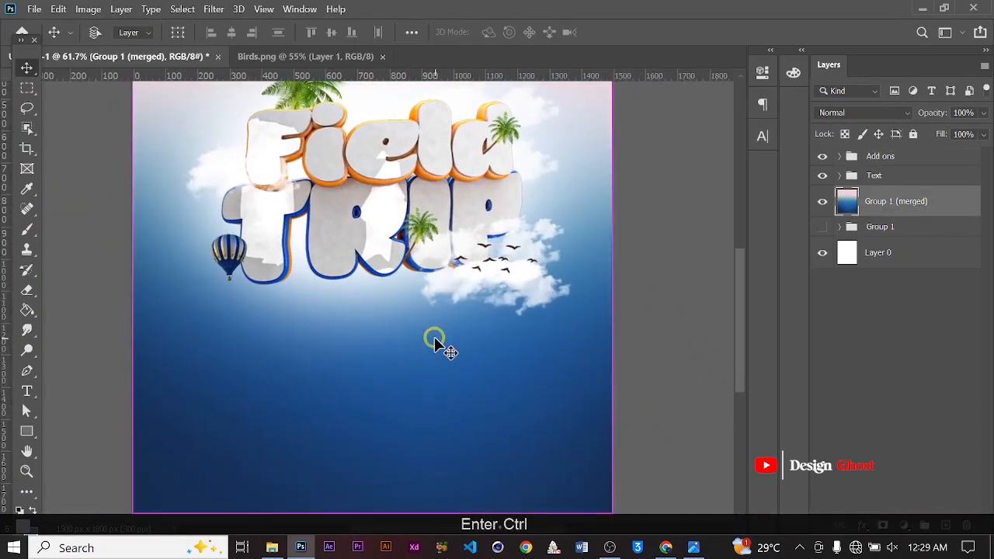
{"action": "key", "text": "ctrl+0"}
{"action": "scroll", "coordinate": [412, 335], "scroll_direction": "down", "scroll_amount": 2}
{"action": "scroll", "coordinate": [380, 216], "scroll_direction": "up", "scroll_amount": 5}
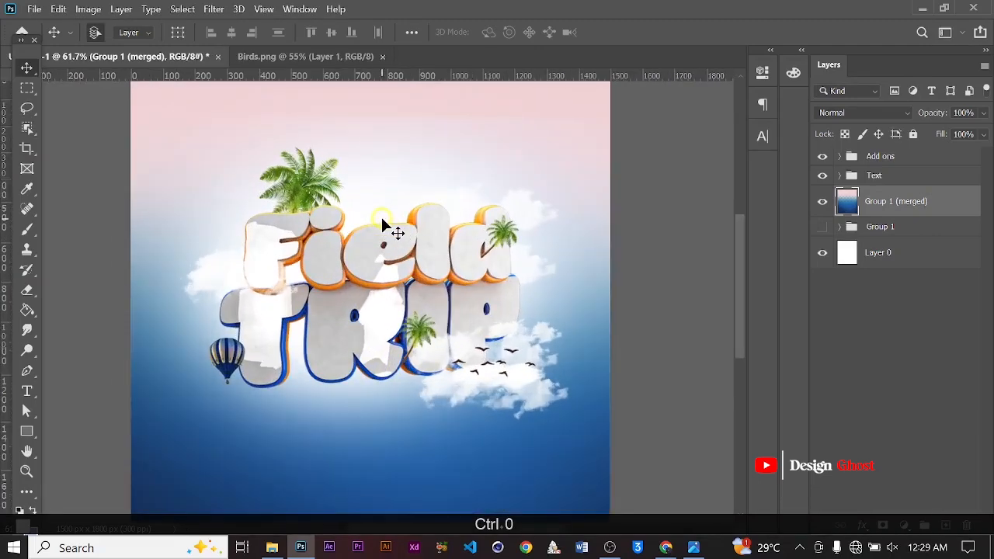
{"action": "key", "text": "space"}
{"action": "left_click", "coordinate": [423, 276]}
{"action": "key", "text": "Return"}
{"action": "key", "text": "ctrl+0"}
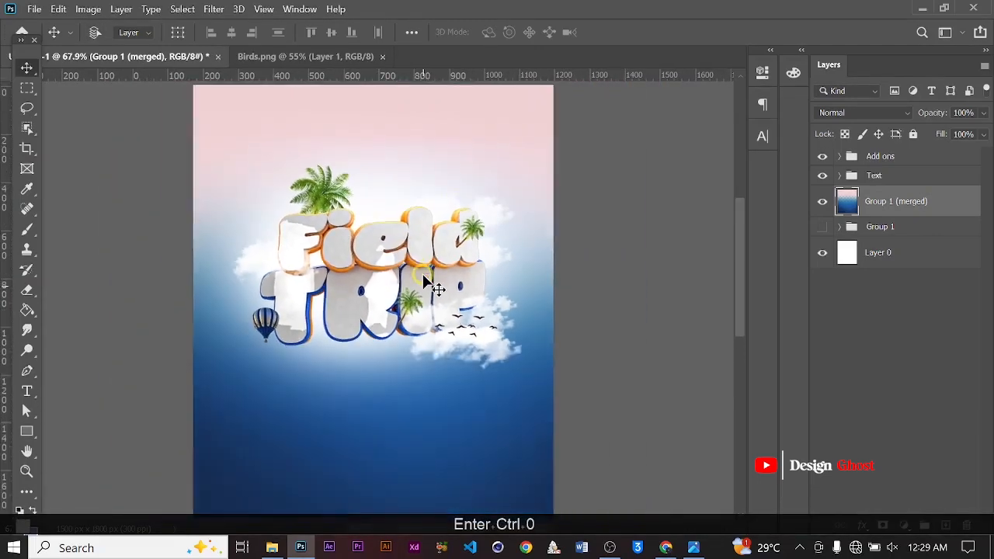
{"action": "scroll", "coordinate": [459, 160], "scroll_direction": "up", "scroll_amount": 2}
{"action": "key", "text": "space"}
{"action": "left_click_drag", "start_coordinate": [447, 161], "coordinate": [506, 217]}
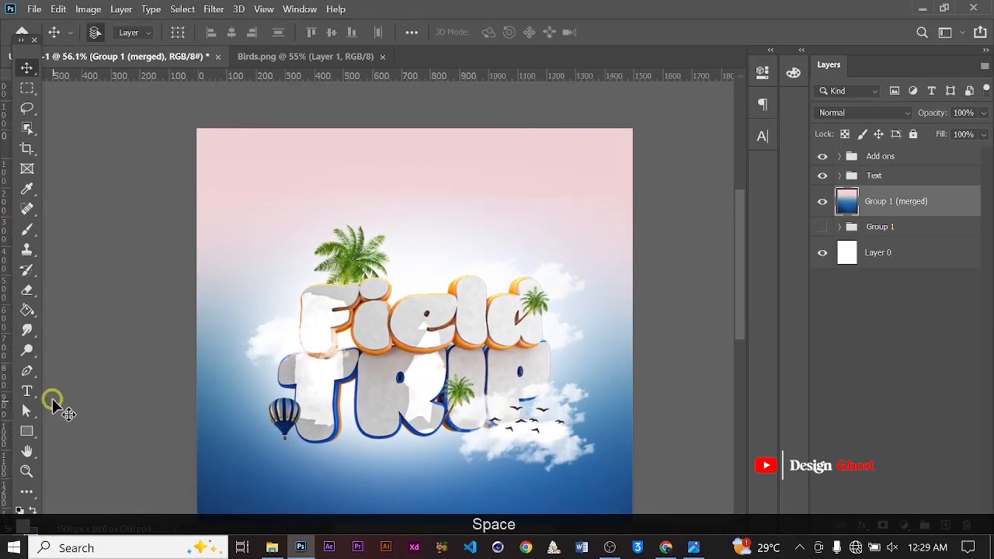
Create a paragraph text box above the title filled with placeholder lorem ipsum text
{"action": "left_click", "coordinate": [27, 391]}
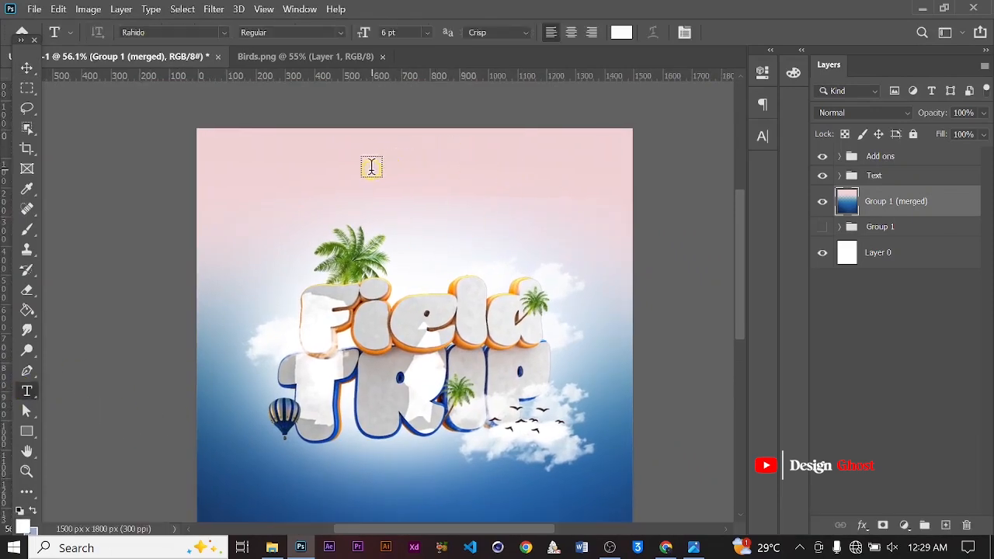
{"action": "left_click_drag", "start_coordinate": [362, 164], "coordinate": [524, 202]}
{"action": "left_click_drag", "start_coordinate": [724, 169], "coordinate": [527, 207]}
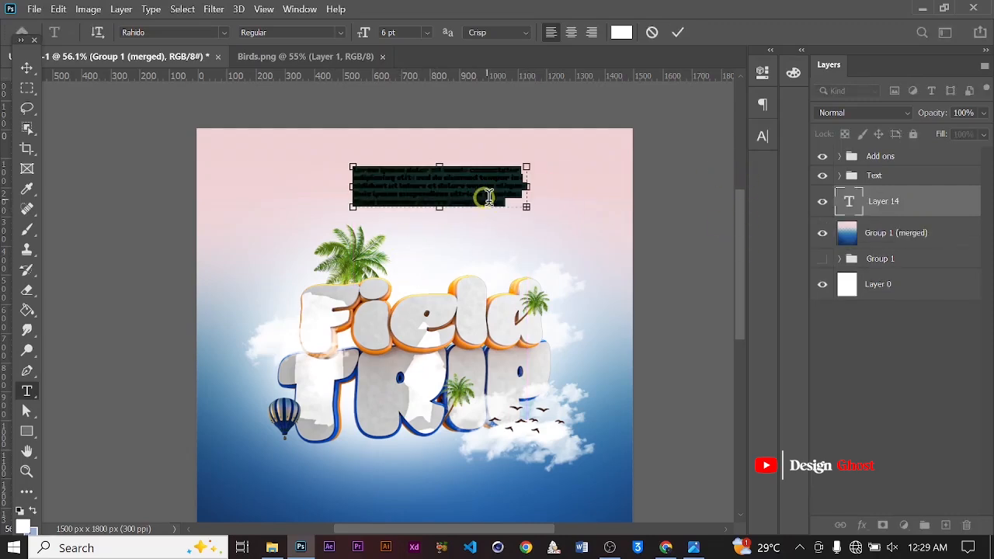
{"action": "left_click", "coordinate": [678, 34]}
Set the paragraph's text color to black (000000) and its font to Poppins Medium
{"action": "scroll", "coordinate": [453, 204], "scroll_direction": "up", "scroll_amount": 2, "text": "alt"}
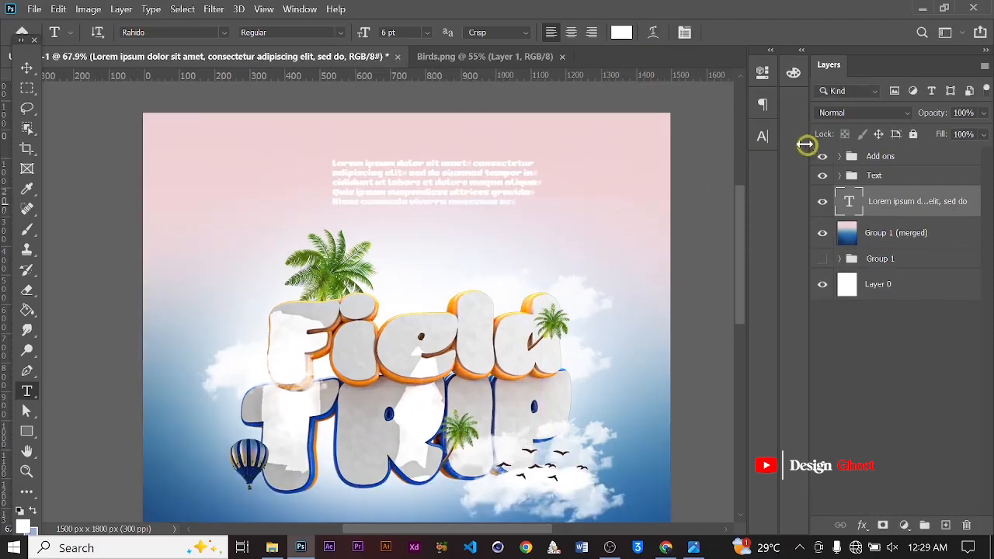
{"action": "left_click", "coordinate": [762, 139]}
{"action": "left_click", "coordinate": [718, 228]}
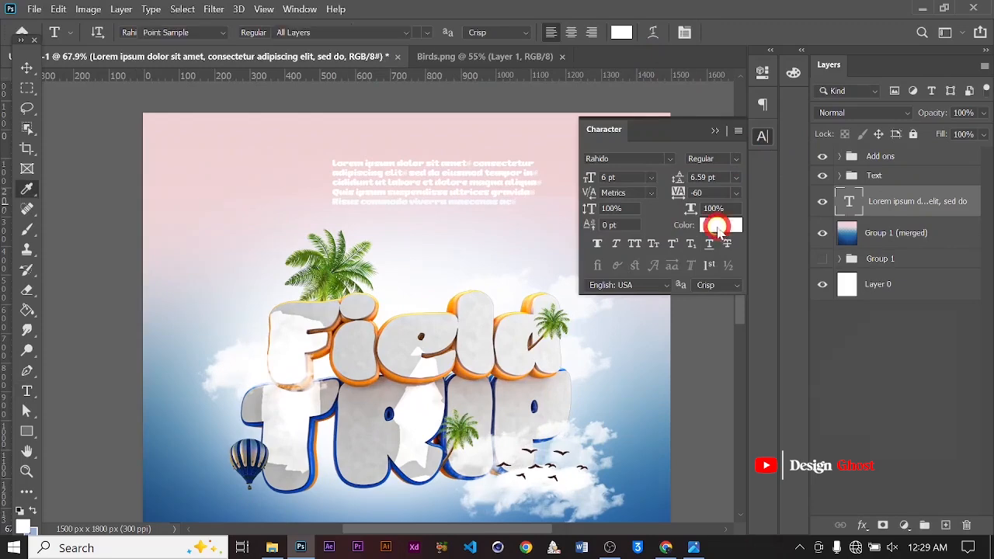
{"action": "left_click_drag", "start_coordinate": [630, 293], "coordinate": [550, 412]}
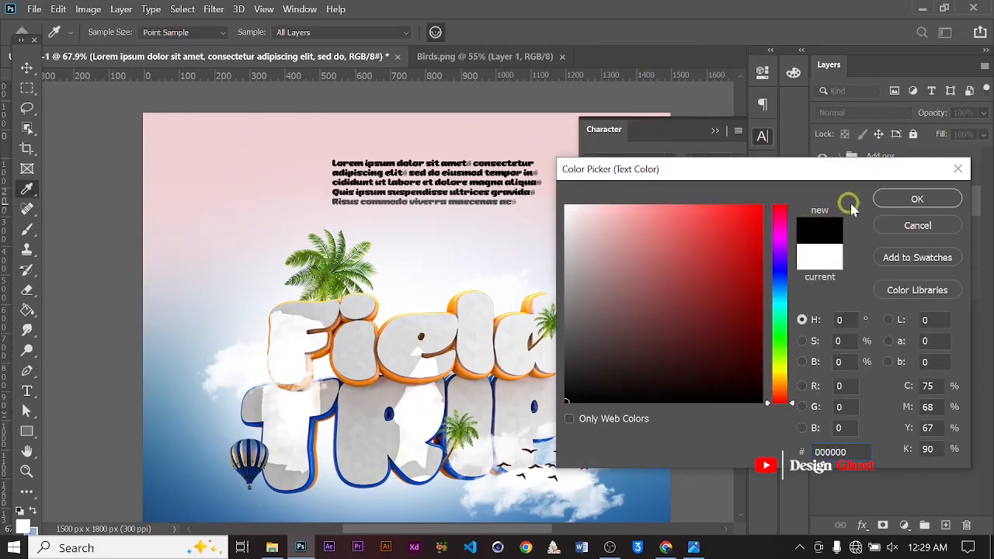
{"action": "left_click", "coordinate": [919, 200]}
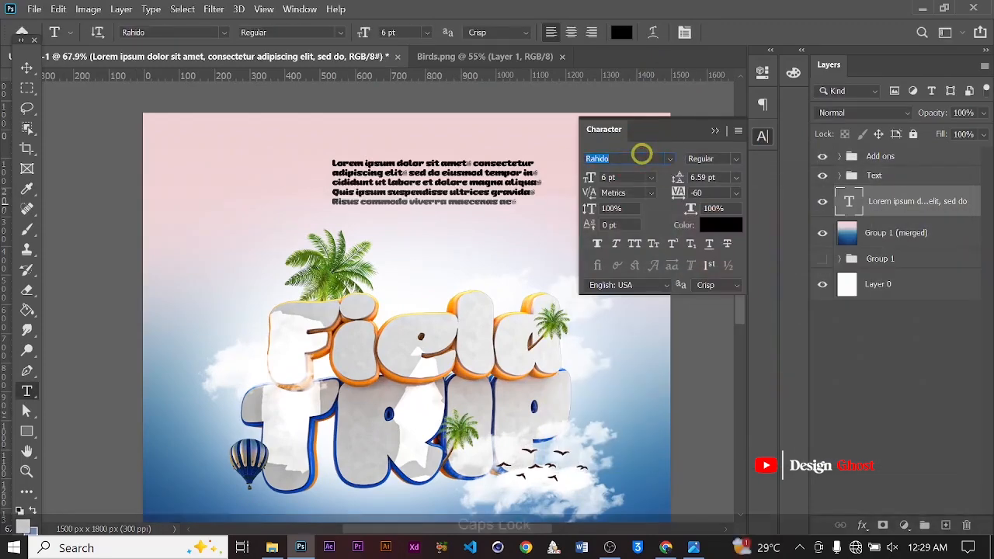
{"action": "type", "text": "Poppins"}
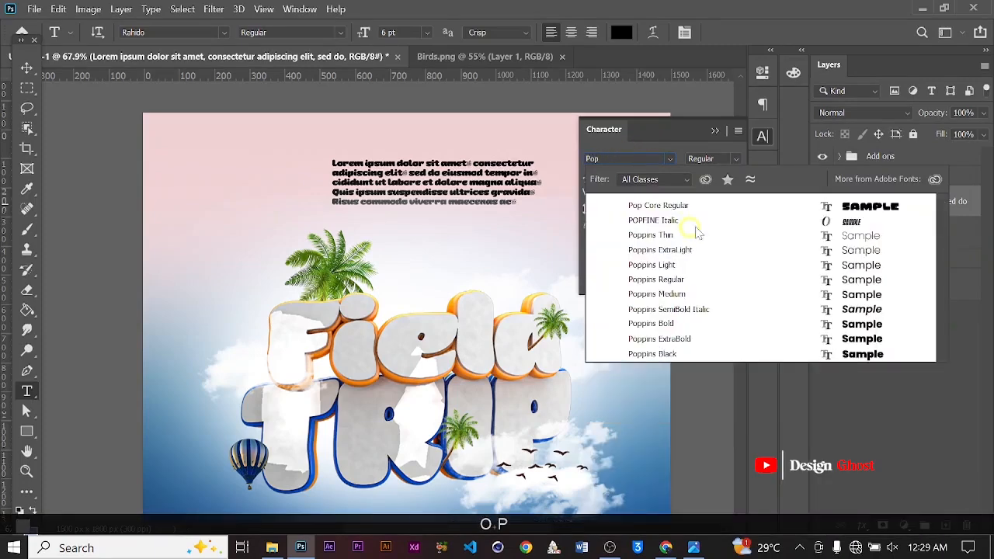
{"action": "left_click", "coordinate": [860, 294]}
Shorten the paragraph text box to two lines and center-align the text
{"action": "scroll", "coordinate": [338, 190], "scroll_direction": "up", "scroll_amount": 3, "text": "alt"}
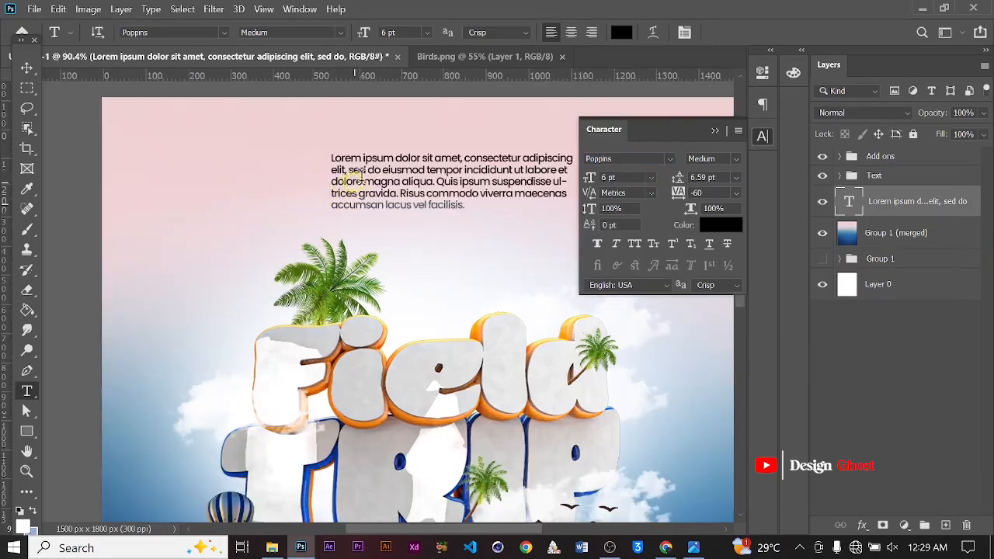
{"action": "left_click", "coordinate": [454, 195]}
{"action": "left_click_drag", "start_coordinate": [469, 216], "coordinate": [469, 183]}
{"action": "left_click", "coordinate": [573, 31]}
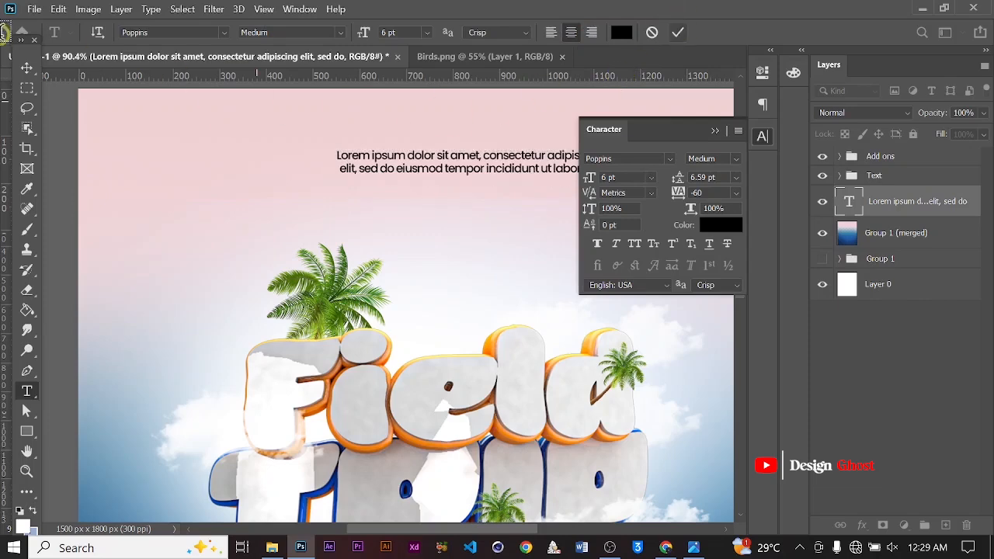
Nudge the paragraph text slightly downward
{"action": "left_click", "coordinate": [27, 67]}
{"action": "scroll", "coordinate": [422, 215], "scroll_direction": "down", "scroll_amount": 4, "text": "alt"}
{"action": "scroll", "coordinate": [446, 190], "scroll_direction": "up", "scroll_amount": 3, "text": "alt"}
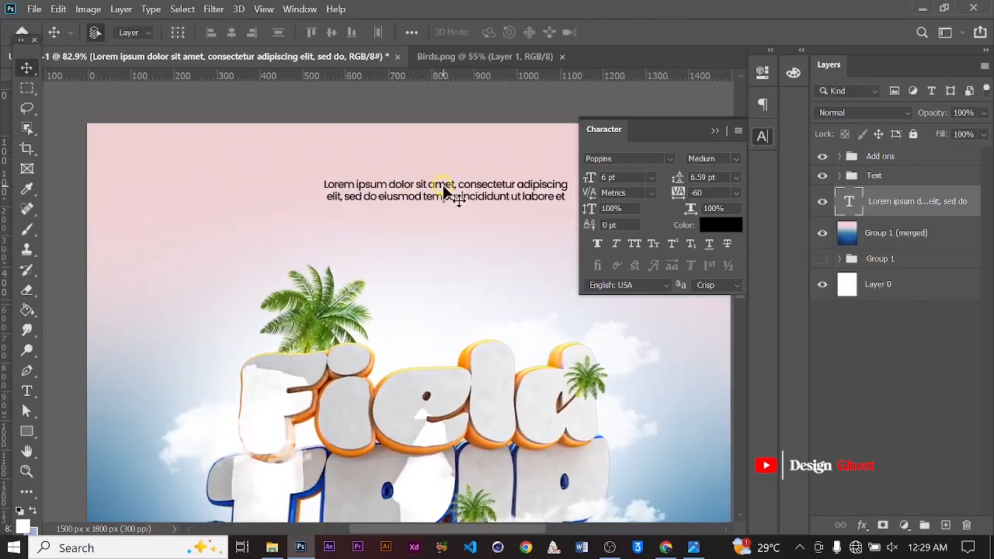
{"action": "key", "text": "Down"}
{"action": "key", "text": "Down"}
{"action": "key", "text": "Down"}
{"action": "key", "text": "Down"}
{"action": "key", "text": "Down"}
{"action": "key", "text": "Down"}
{"action": "key", "text": "Down"}
{"action": "key", "text": "Down"}
{"action": "key", "text": "Down"}
{"action": "key", "text": "Down"}
{"action": "key", "text": "Down"}
{"action": "key", "text": "Down"}
{"action": "key", "text": "Down"}
{"action": "key", "text": "Down"}
{"action": "key", "text": "Down"}
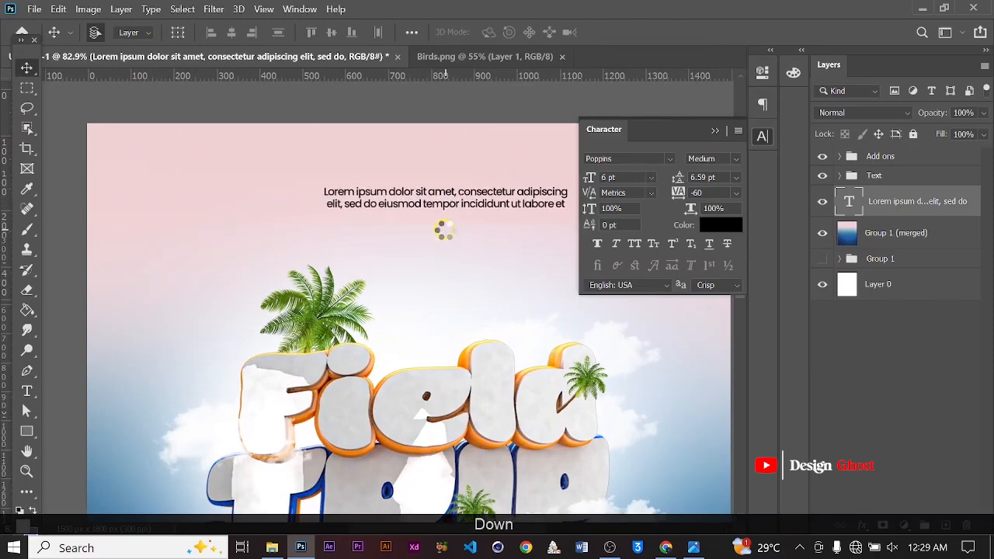
{"action": "key", "text": "Down"}
{"action": "key", "text": "Down"}
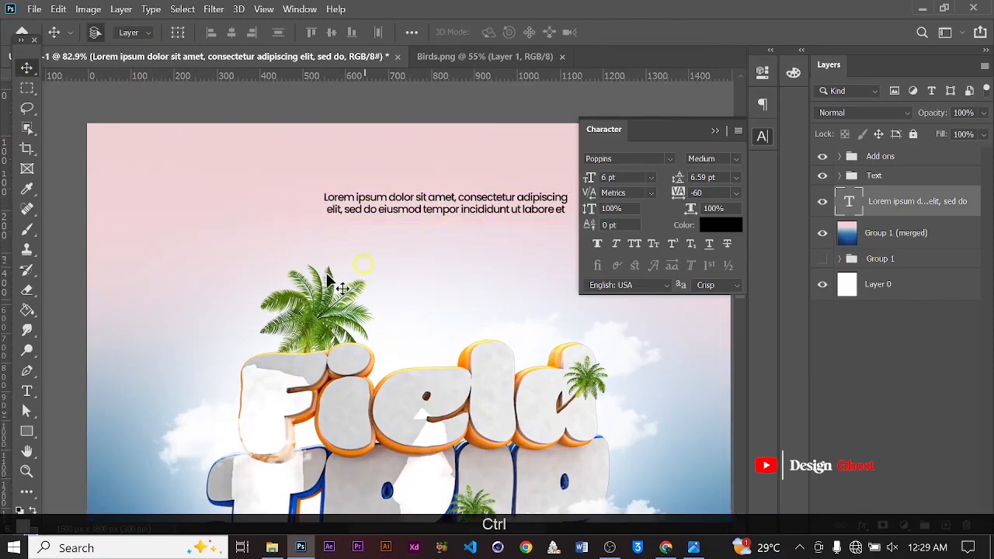
Add a point text line reading HOSSAG AAMUSTED below the paragraph
{"action": "left_click", "coordinate": [26, 390]}
{"action": "scroll", "coordinate": [415, 244], "scroll_direction": "down", "scroll_amount": 2, "text": "alt"}
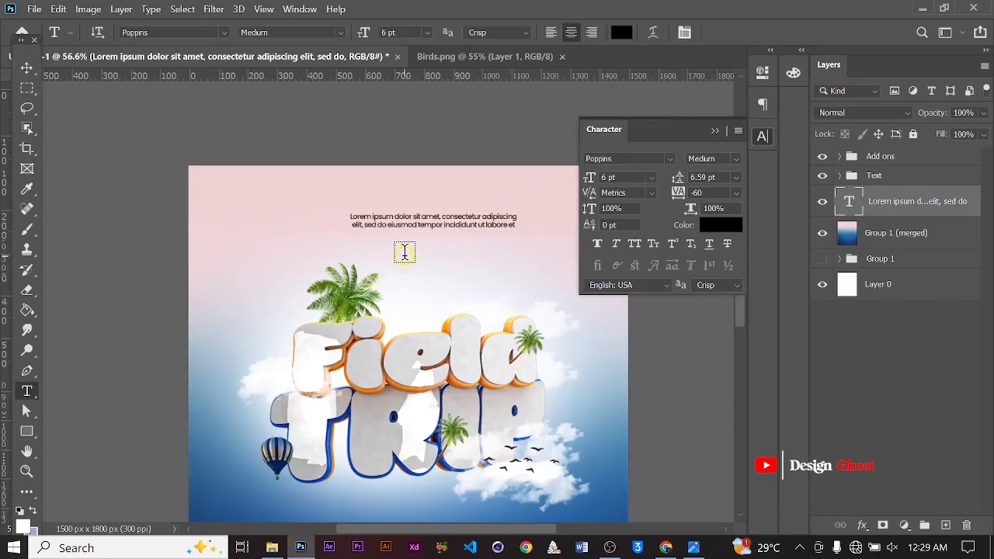
{"action": "left_click", "coordinate": [403, 257]}
{"action": "scroll", "coordinate": [517, 286], "scroll_direction": "up", "scroll_amount": 3, "text": "alt"}
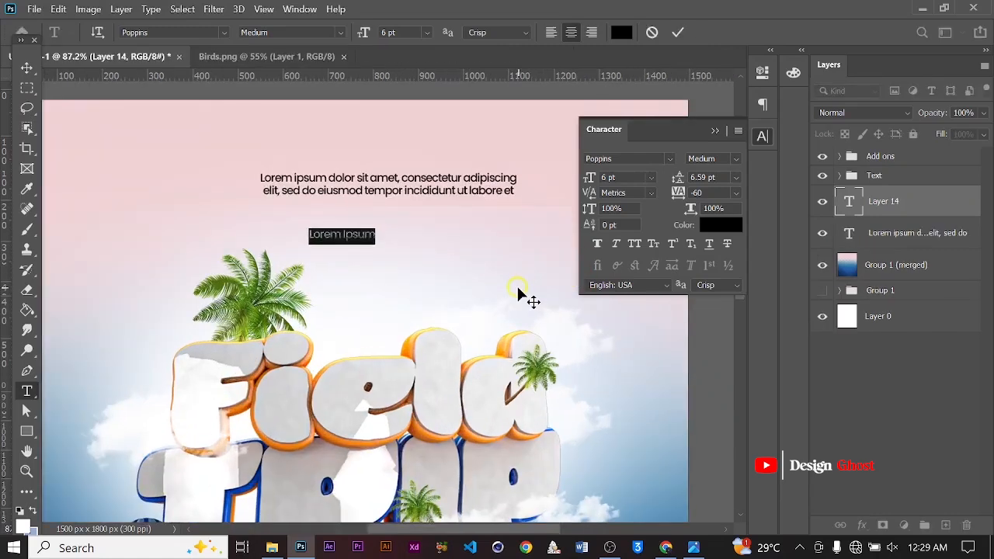
{"action": "key", "text": "Caps_Lock"}
{"action": "type", "text": "Hoss"}
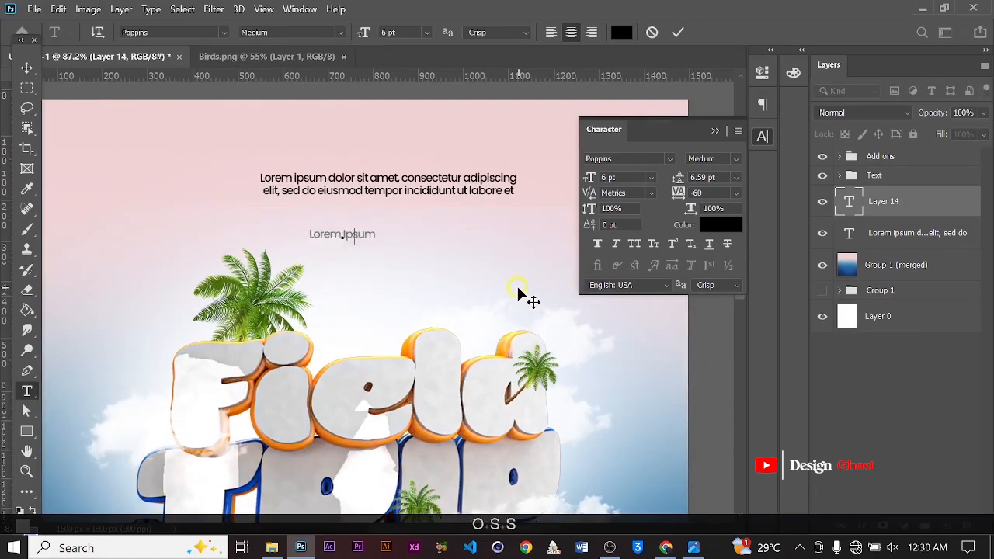
{"action": "key", "text": "BackSpace"}
{"action": "key", "text": "BackSpace"}
{"action": "key", "text": "BackSpace"}
{"action": "key", "text": "BackSpace"}
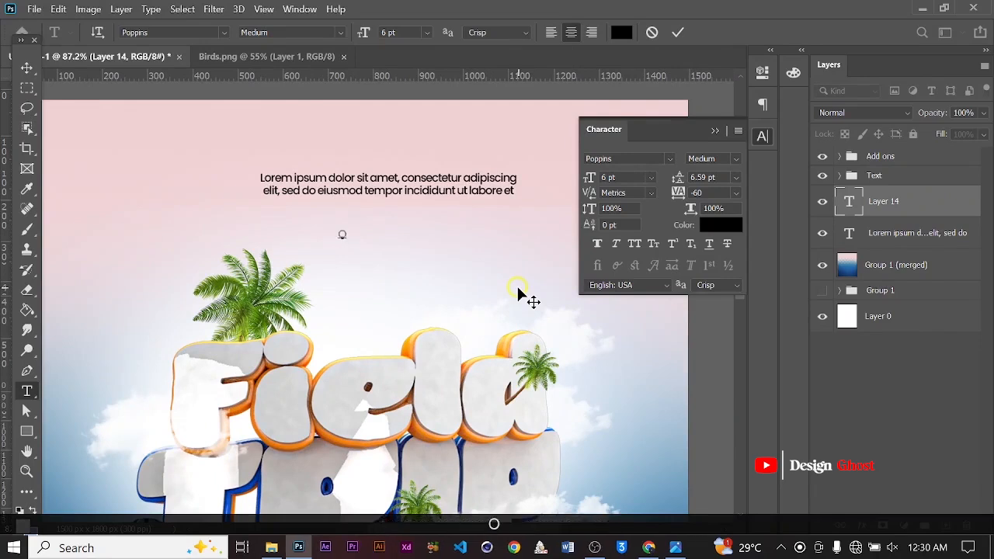
{"action": "key", "text": "BackSpace"}
{"action": "key", "text": "BackSpace"}
{"action": "key", "text": "BackSpace"}
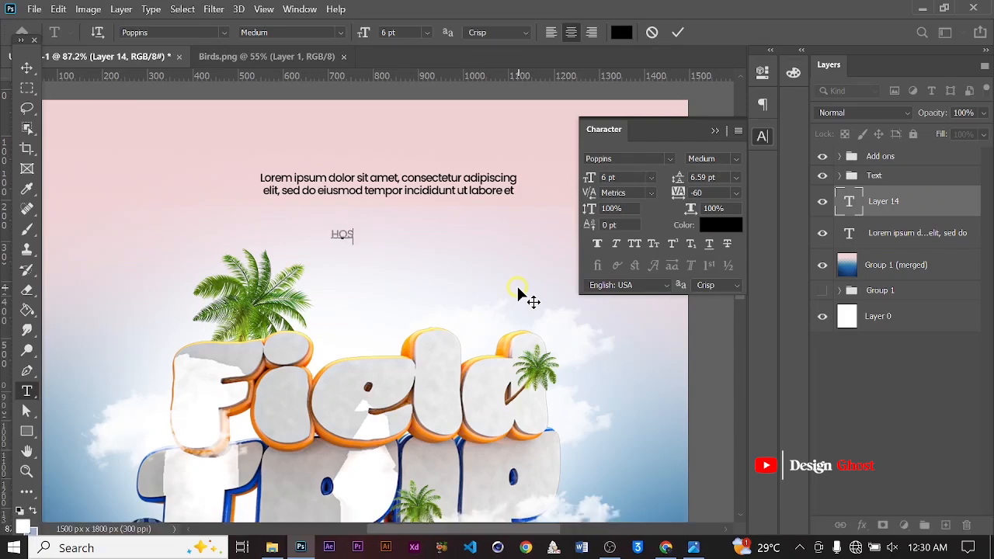
{"action": "type", "text": "SAG "}
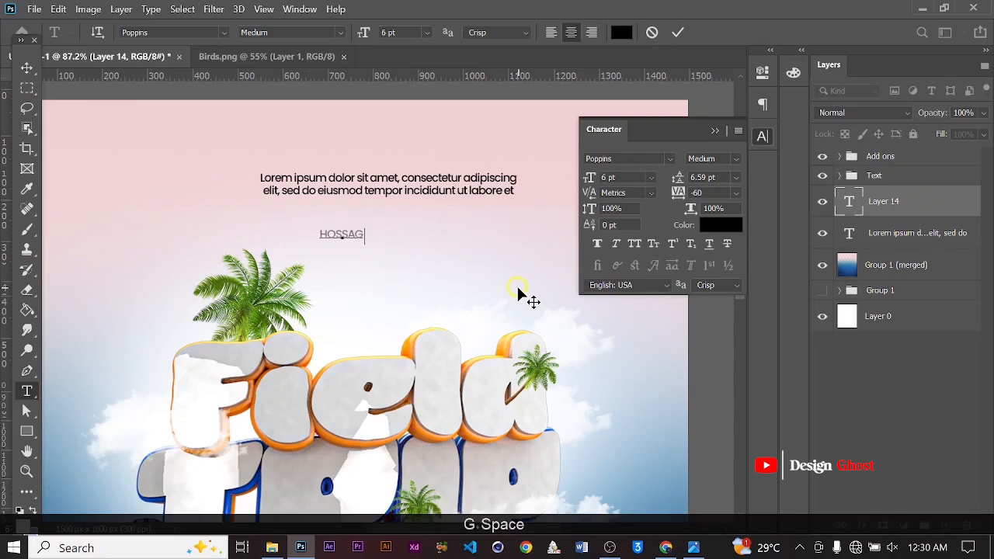
{"action": "type", "text": "a"}
{"action": "key", "text": "Caps_Lock"}
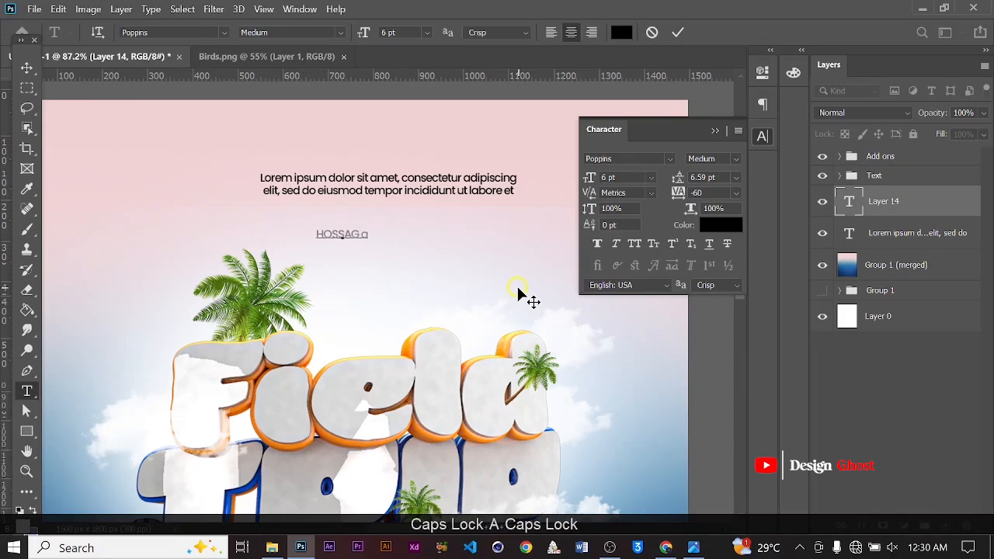
{"action": "key", "text": "BackSpace"}
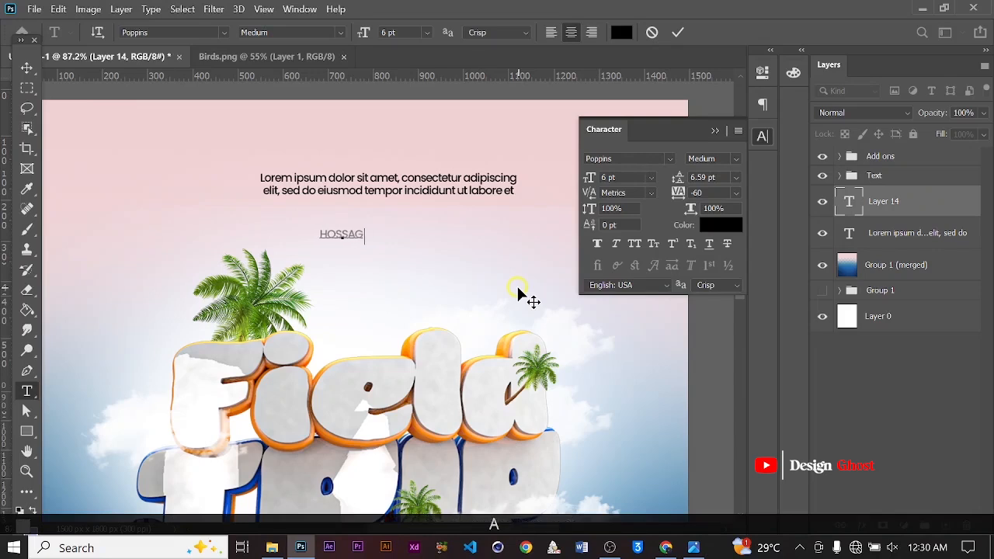
{"action": "type", "text": "AAMUSTEDF"}
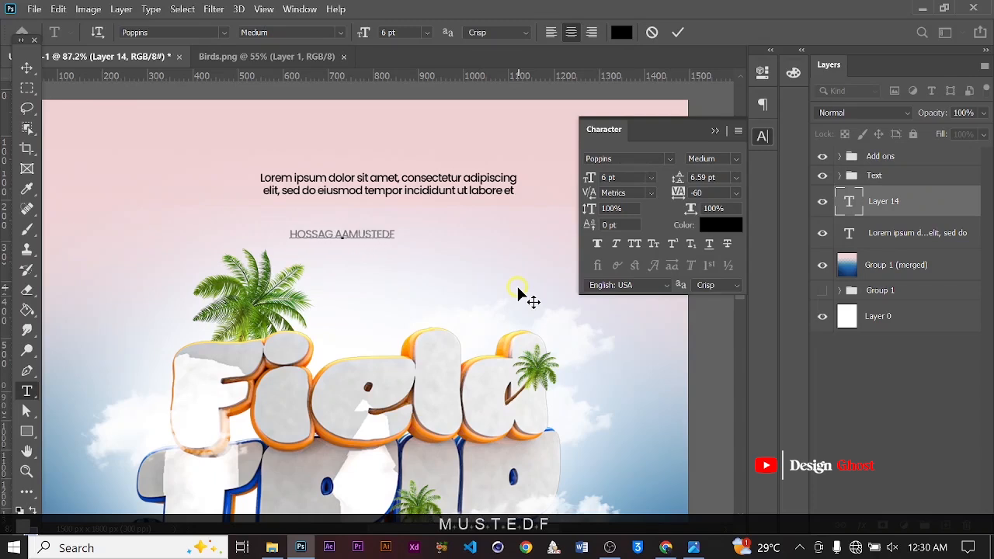
{"action": "key", "text": "BackSpace"}
{"action": "key", "text": "BackSpace"}
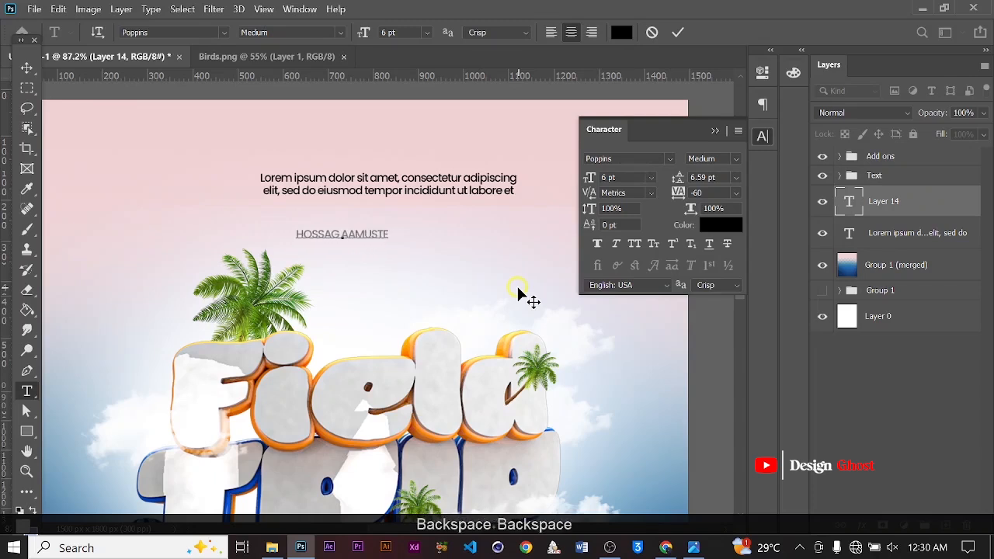
{"action": "type", "text": "D"}
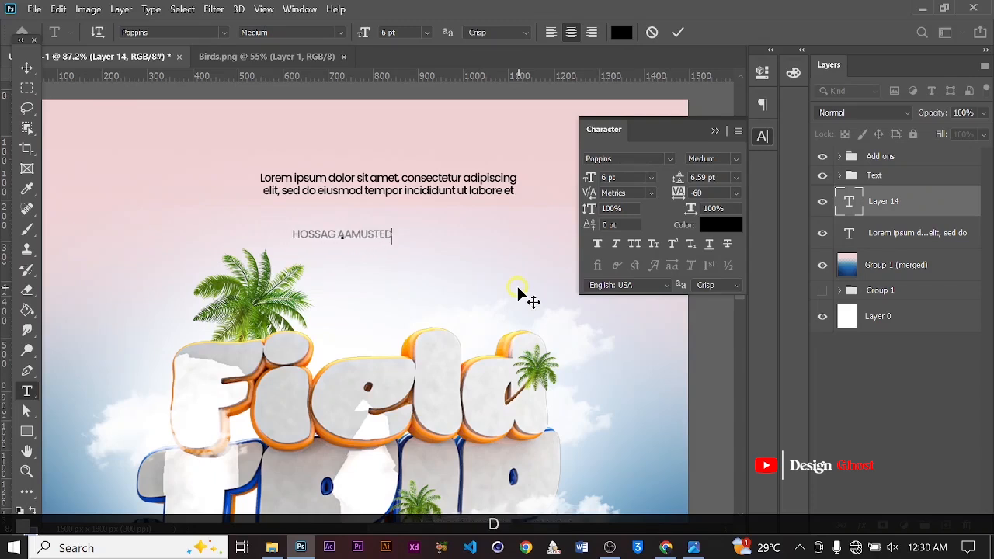
{"action": "left_click", "coordinate": [677, 32]}
Set the name text's tracking to -25 and its font style to ExtraBold
{"action": "left_click", "coordinate": [735, 192]}
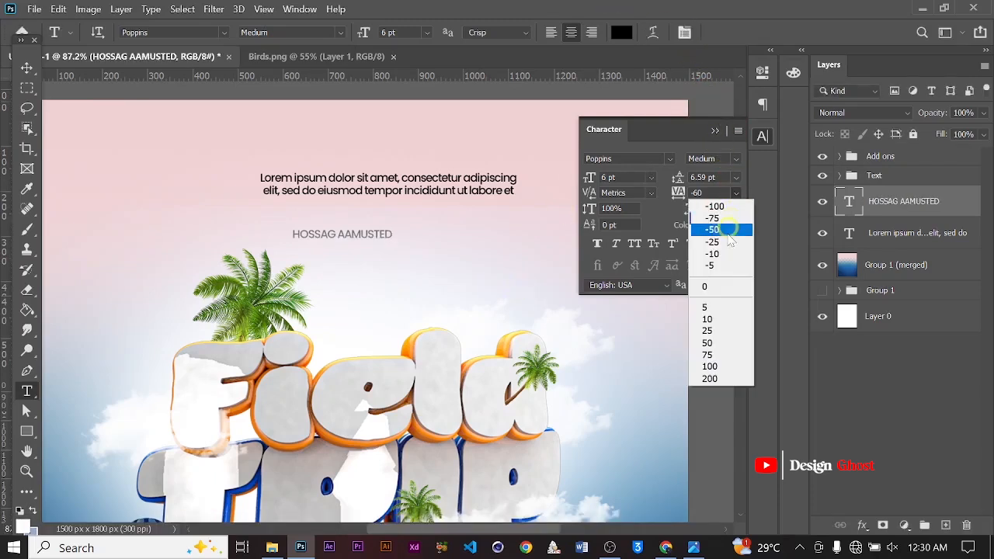
{"action": "left_click", "coordinate": [711, 241]}
{"action": "left_click", "coordinate": [734, 158]}
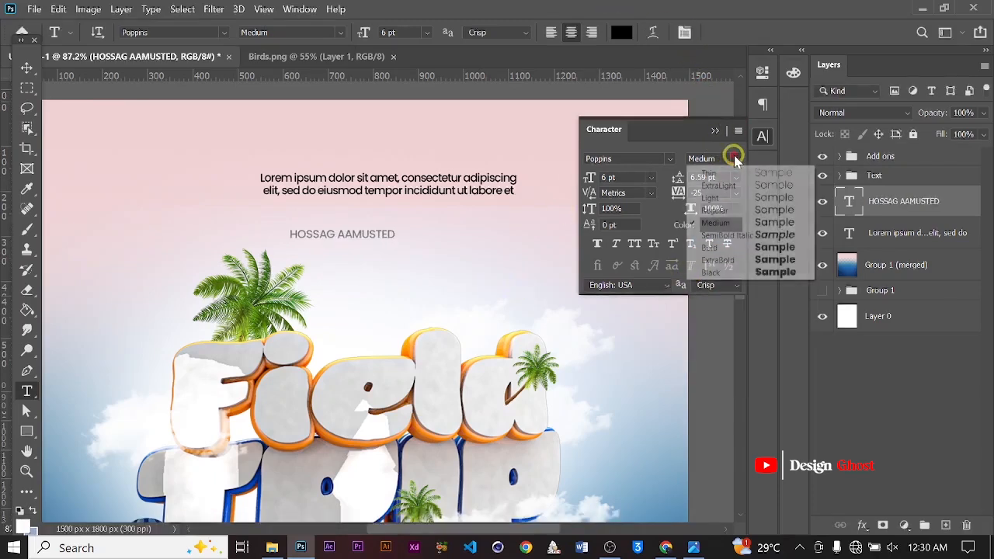
{"action": "left_click", "coordinate": [718, 261]}
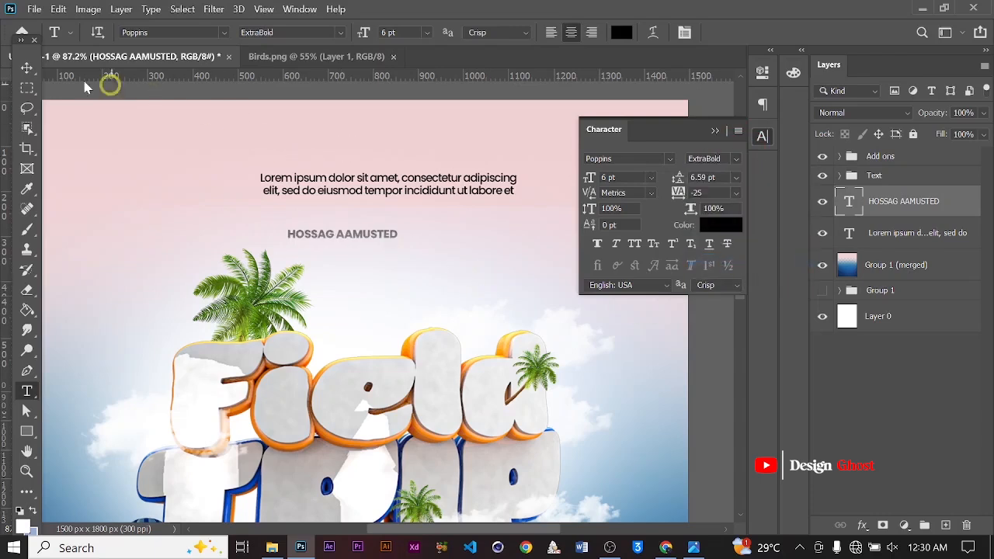
Move the HOSSAG AAMUSTED layer to the top of the layer stack
{"action": "left_click", "coordinate": [25, 66]}
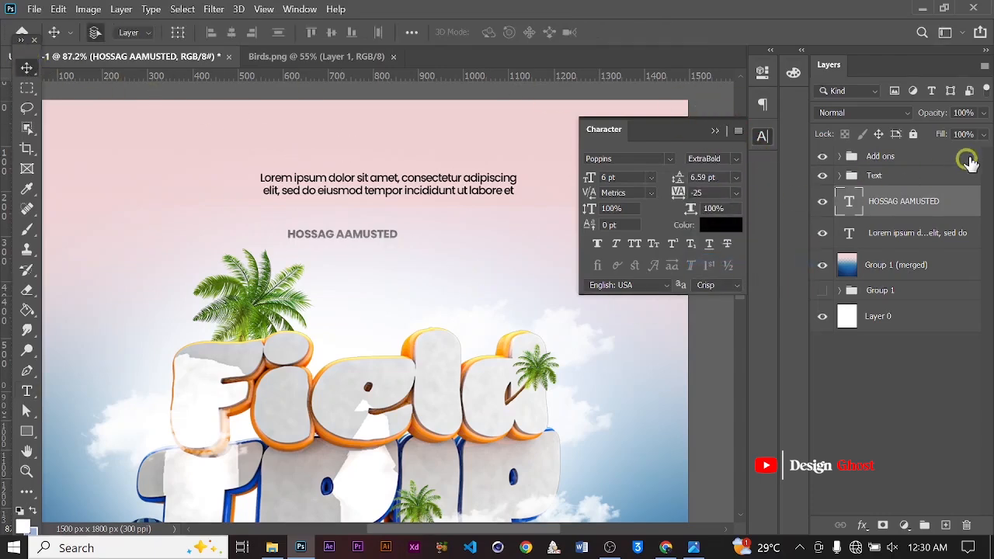
{"action": "key", "text": "ctrl+bracketright"}
{"action": "key", "text": "ctrl+bracketright"}
{"action": "key", "text": "ctrl+bracketright"}
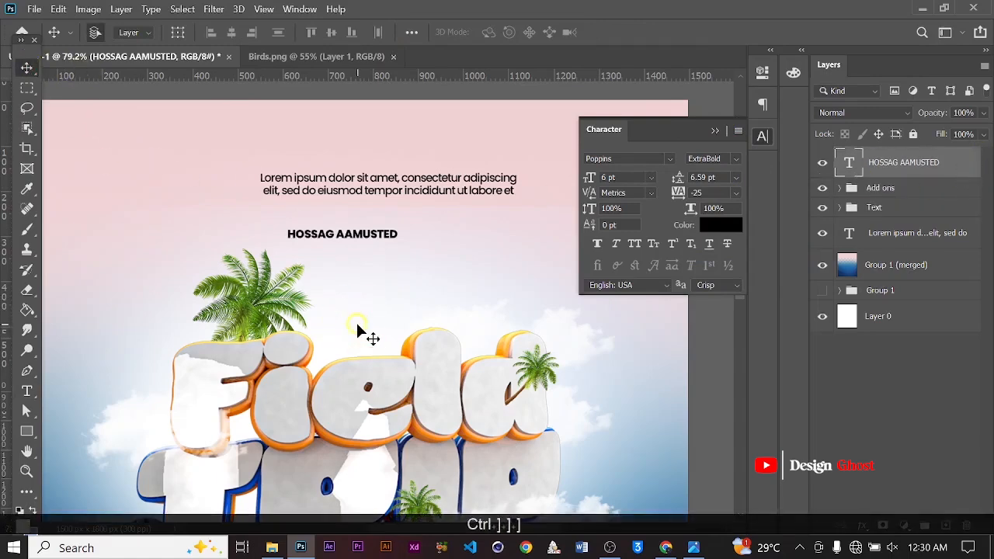
Scale the name text up with Free Transform to about 8.24 pt
{"action": "key", "text": "ctrl+t"}
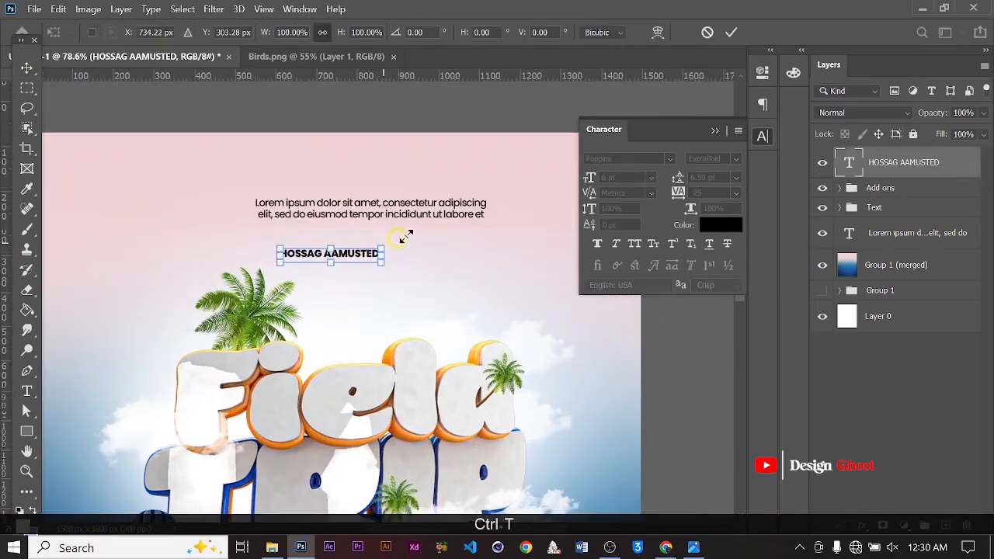
{"action": "left_click_drag", "start_coordinate": [402, 238], "coordinate": [421, 206]}
{"action": "key", "text": "Return"}
Center the name text horizontally on the canvas
{"action": "key", "text": "Right"}
{"action": "key", "text": "Right"}
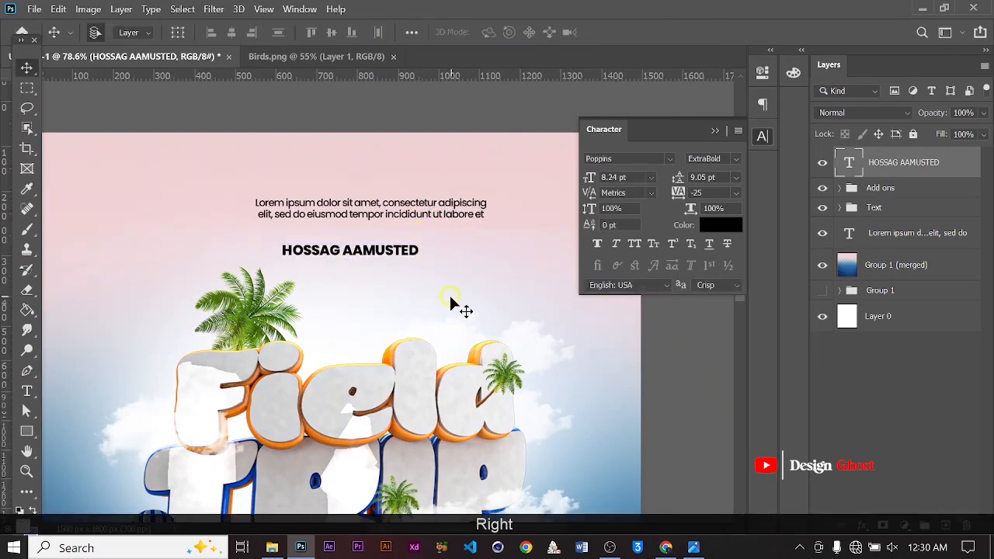
{"action": "scroll", "coordinate": [450, 302], "scroll_direction": "up", "scroll_amount": 1}
{"action": "key", "text": "Right"}
{"action": "key", "text": "Right"}
{"action": "key", "text": "ctrl+a"}
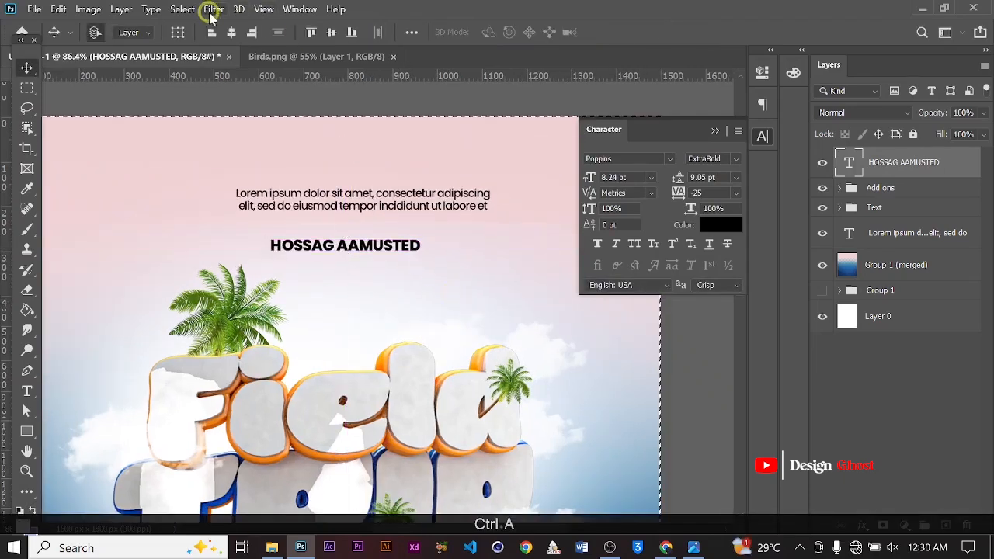
{"action": "left_click", "coordinate": [231, 32]}
{"action": "scroll", "coordinate": [442, 296], "scroll_direction": "down", "scroll_amount": 1}
{"action": "key", "text": "ctrl+d"}
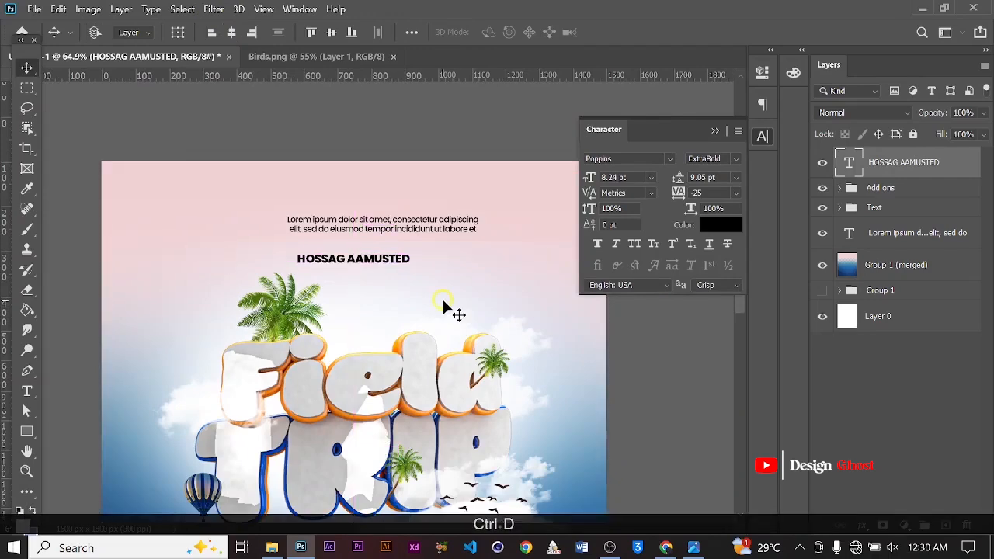
Nudge the name text slightly upward
{"action": "key", "text": "Up"}
{"action": "key", "text": "Up"}
{"action": "key", "text": "Up"}
{"action": "key", "text": "Up"}
{"action": "key", "text": "Up"}
{"action": "key", "text": "Up"}
{"action": "scroll", "coordinate": [420, 275], "scroll_direction": "up", "scroll_amount": 4}
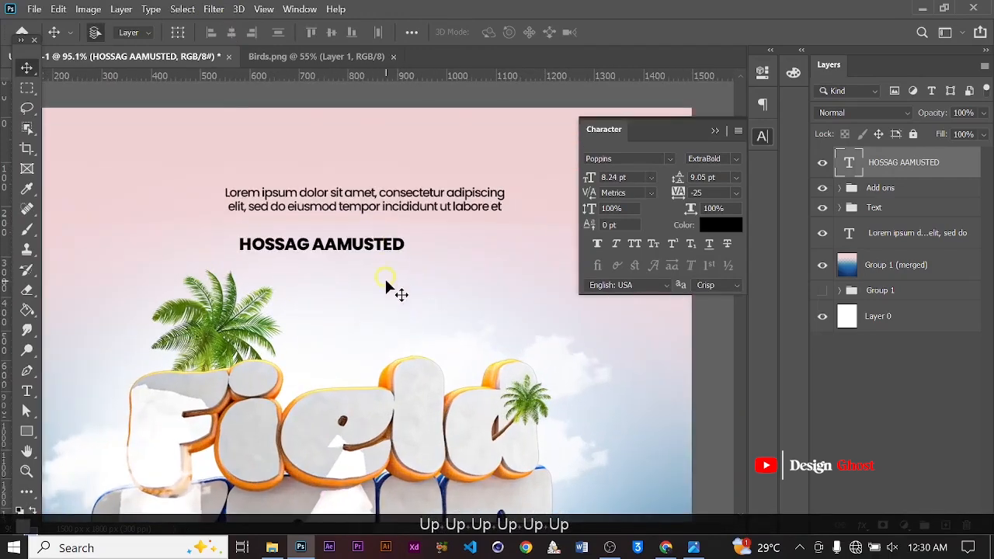
{"action": "key", "text": "t"}
{"action": "left_click", "coordinate": [363, 245]}
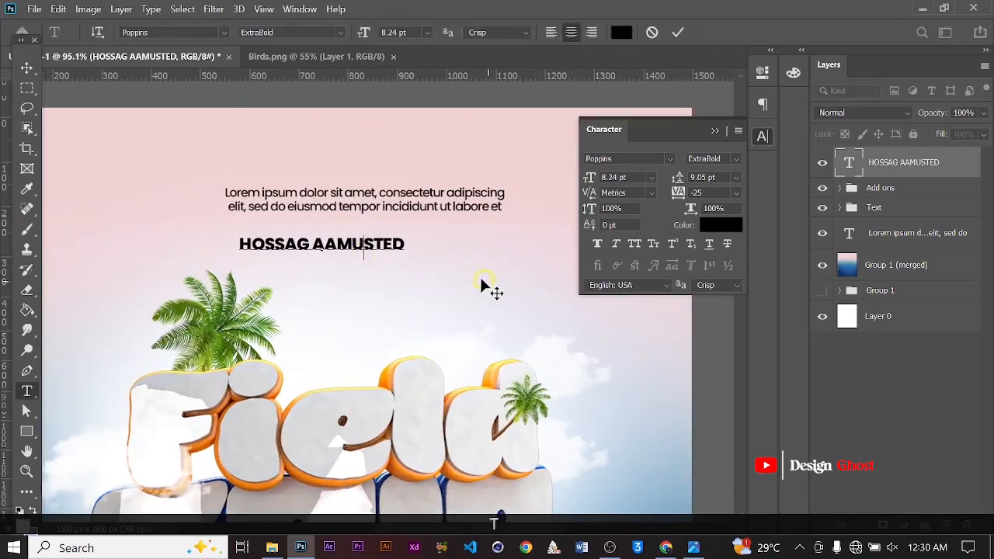
{"action": "left_click", "coordinate": [672, 28]}
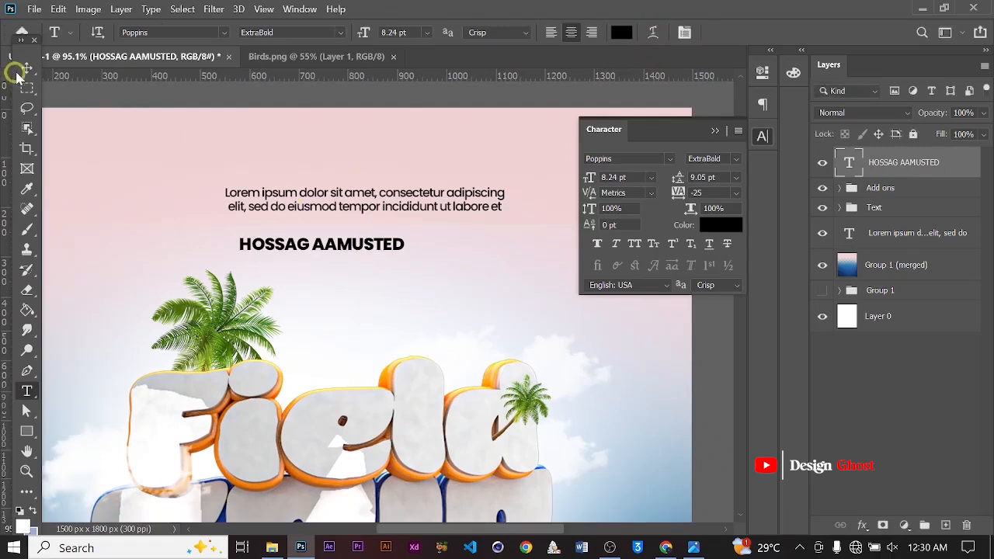
Re-center the name text horizontally on the canvas after a small nudge to the right
{"action": "left_click", "coordinate": [26, 67]}
{"action": "scroll", "coordinate": [399, 306], "scroll_direction": "down", "scroll_amount": 3}
{"action": "key", "text": "ctrl+a"}
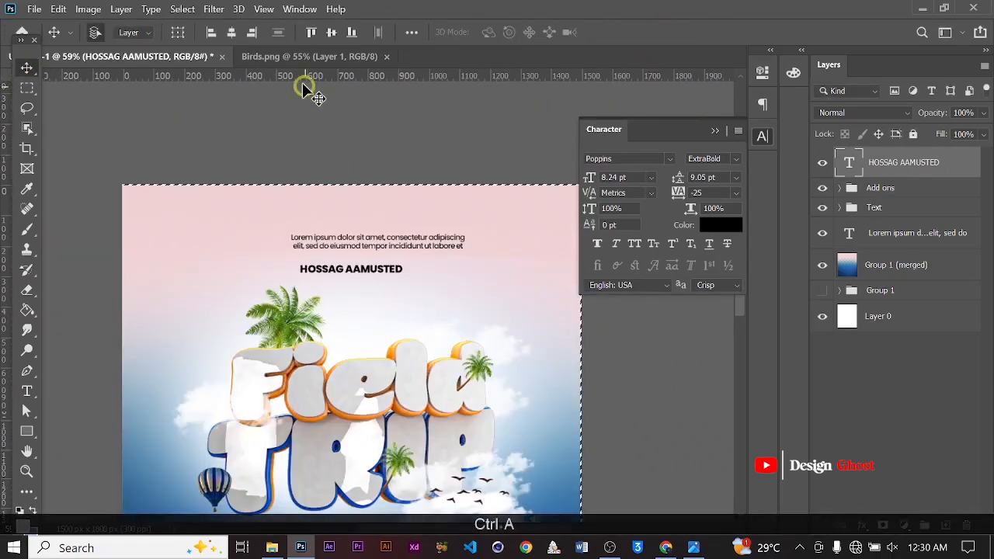
{"action": "left_click", "coordinate": [232, 32]}
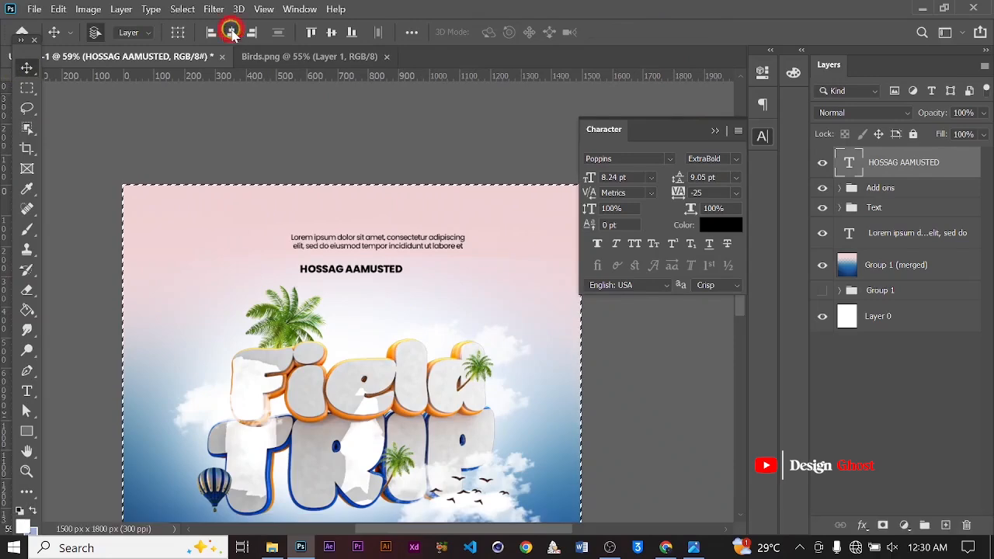
{"action": "key", "text": "ctrl+d"}
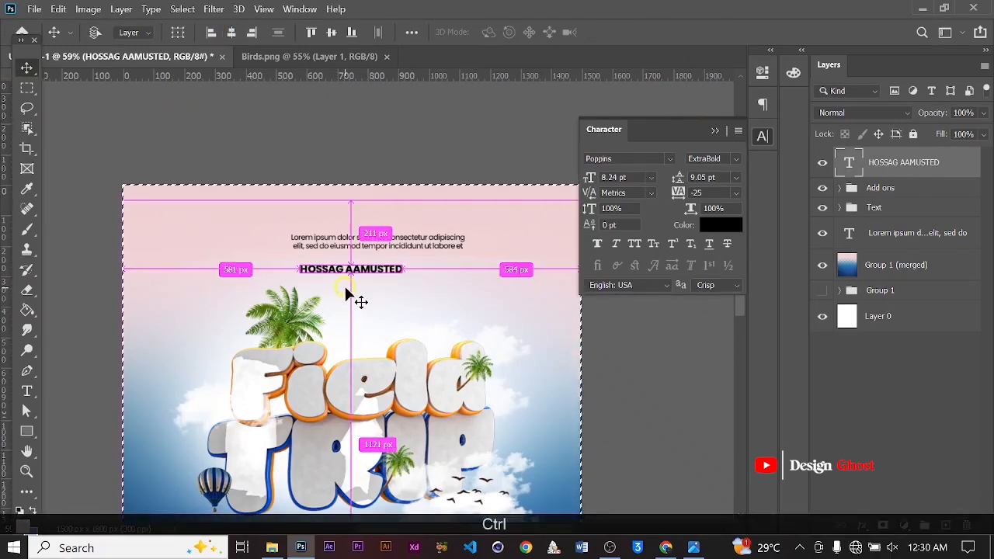
{"action": "scroll", "coordinate": [369, 305], "scroll_direction": "up", "scroll_amount": 7, "text": "alt"}
{"action": "key", "text": "Right"}
{"action": "key", "text": "Right"}
{"action": "key", "text": "Right"}
{"action": "key", "text": "Right"}
{"action": "key", "text": "Right"}
{"action": "key", "text": "Right"}
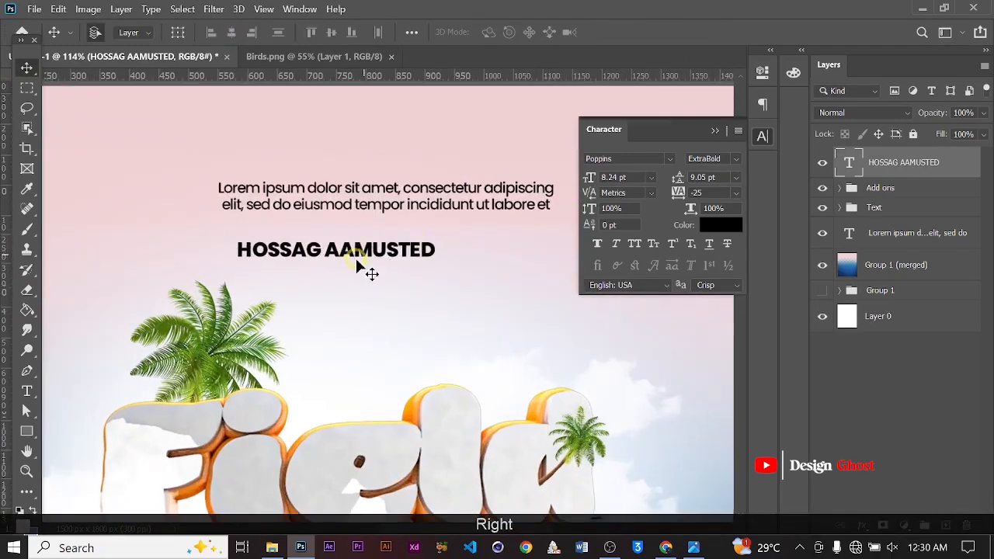
{"action": "scroll", "coordinate": [406, 283], "scroll_direction": "down", "scroll_amount": 1, "text": "alt"}
{"action": "scroll", "coordinate": [406, 287], "scroll_direction": "down", "scroll_amount": 7, "text": "alt"}
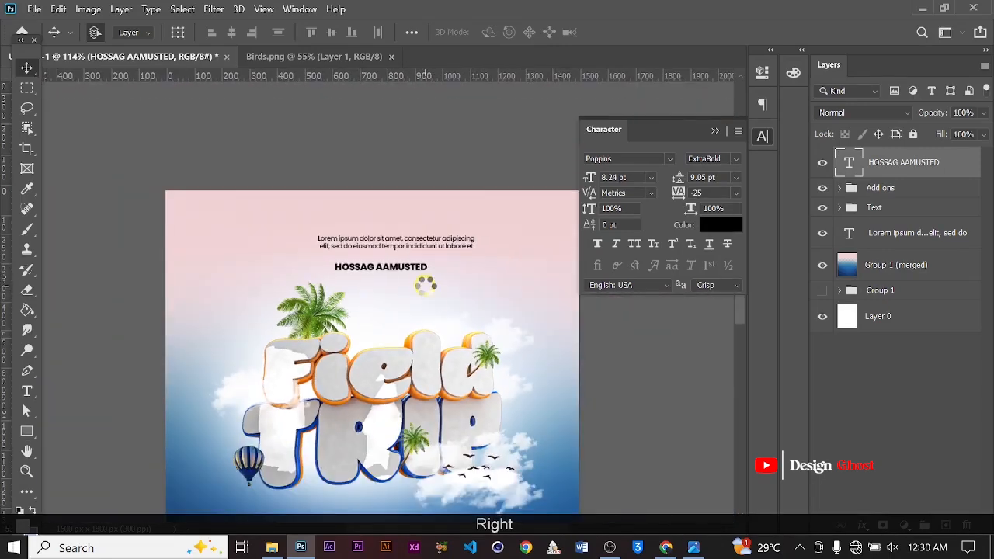
{"action": "key", "text": "ctrl+a"}
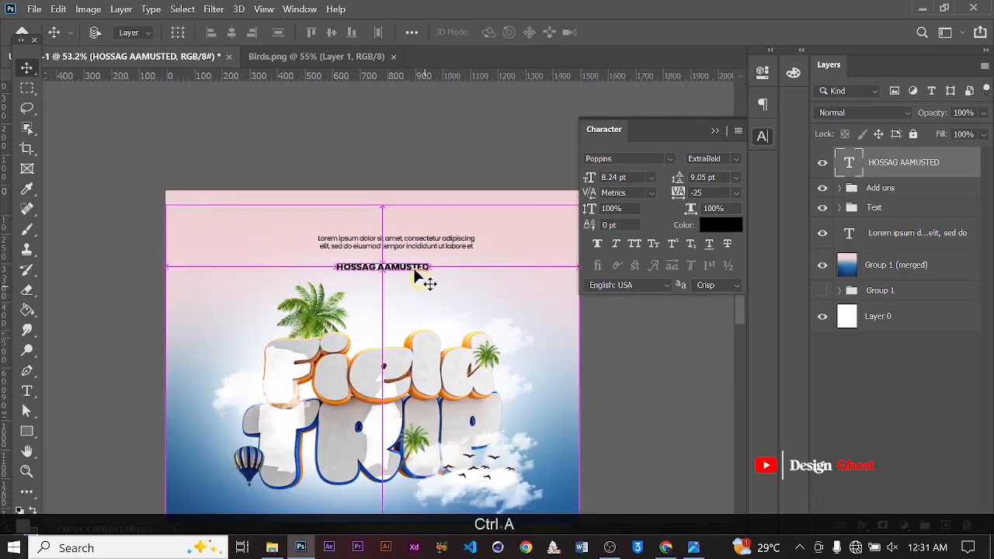
{"action": "left_click", "coordinate": [232, 33]}
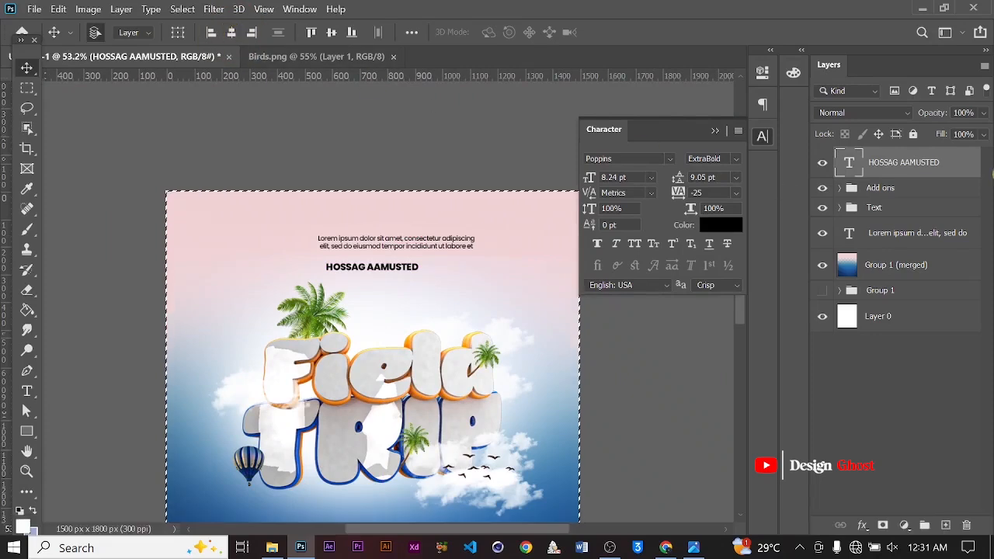
Center the paragraph text horizontally on the canvas
{"action": "left_click", "coordinate": [918, 233]}
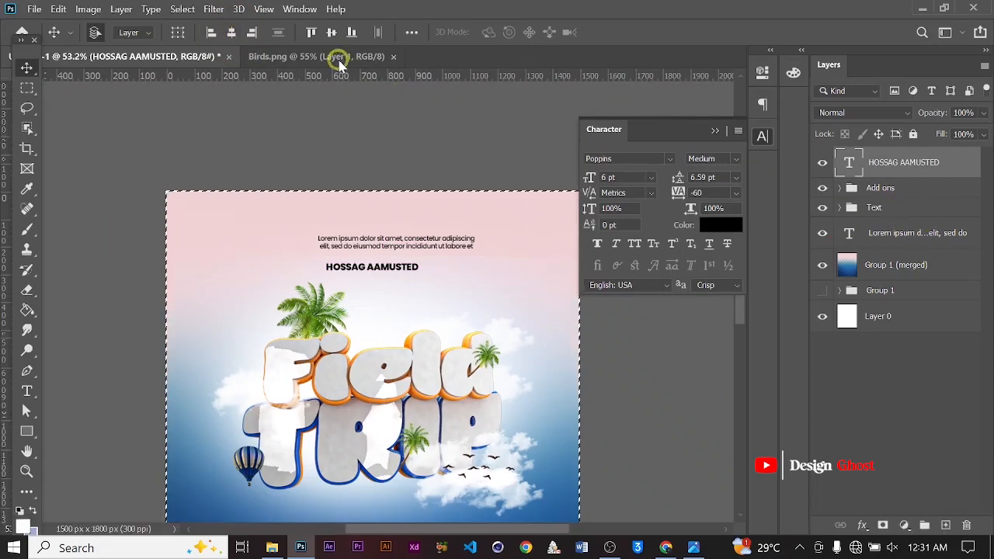
{"action": "left_click", "coordinate": [233, 32]}
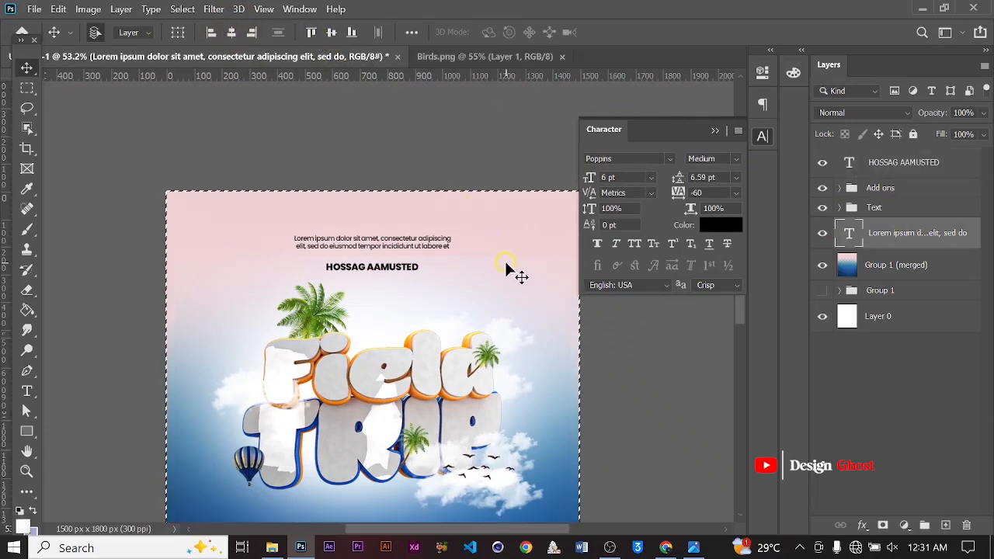
{"action": "key", "text": "ctrl+d"}
Nudge the paragraph text slightly down toward the name line
{"action": "scroll", "coordinate": [446, 264], "scroll_direction": "up", "scroll_amount": 3, "text": "alt"}
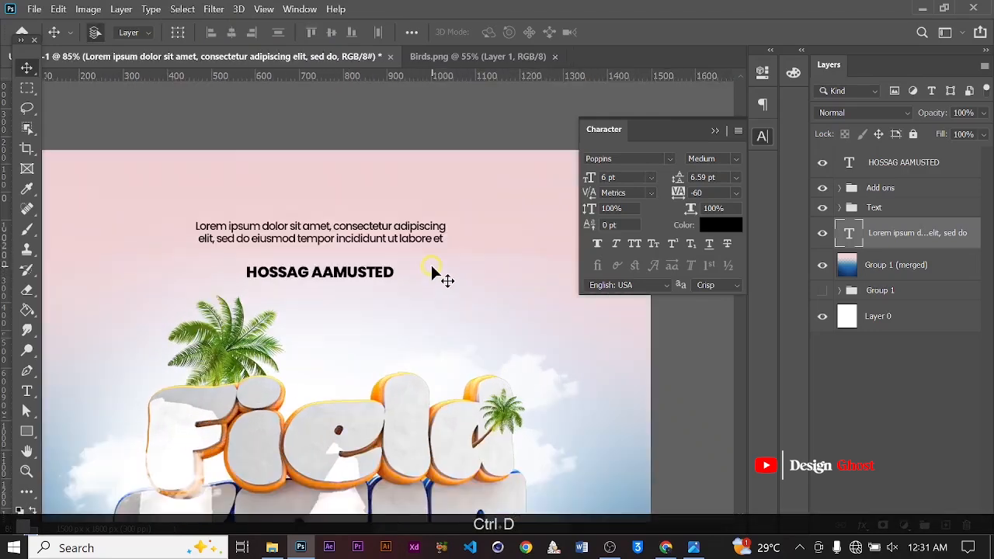
{"action": "key", "text": "Up"}
{"action": "key", "text": "Up"}
{"action": "key", "text": "Up"}
{"action": "key", "text": "Up"}
{"action": "key", "text": "Down"}
{"action": "key", "text": "Down"}
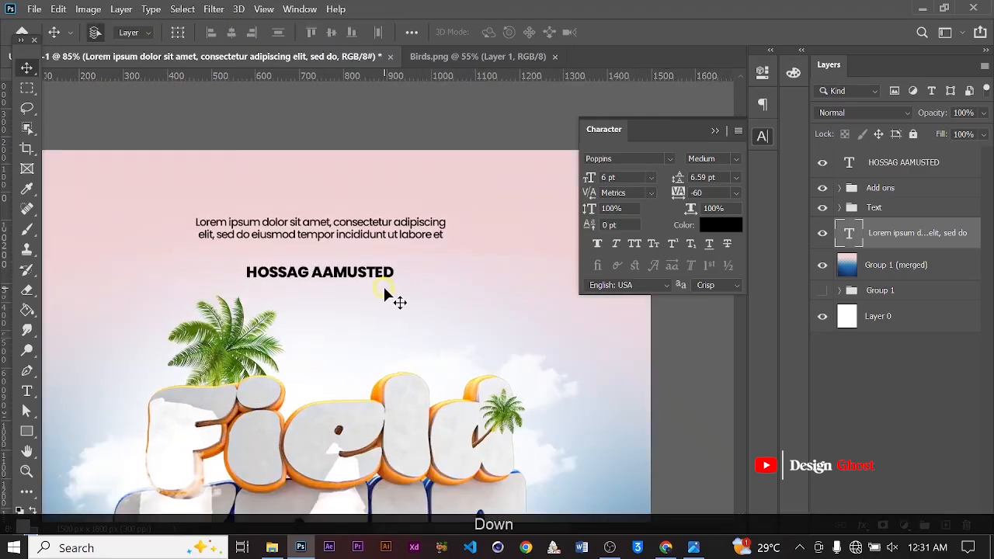
{"action": "key", "text": "Down"}
{"action": "key", "text": "Down"}
{"action": "key", "text": "Down"}
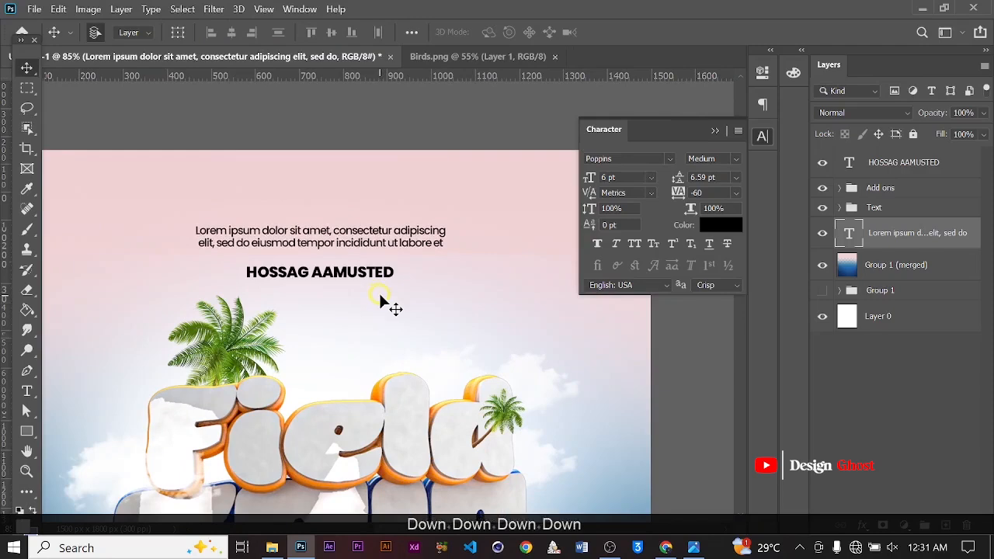
Nudge the paragraph text down two steps and raise its layer above the Add ons and Text groups
{"action": "scroll", "coordinate": [384, 302], "scroll_direction": "down", "scroll_amount": 3, "text": "alt"}
{"action": "key", "text": "Down"}
{"action": "key", "text": "Down"}
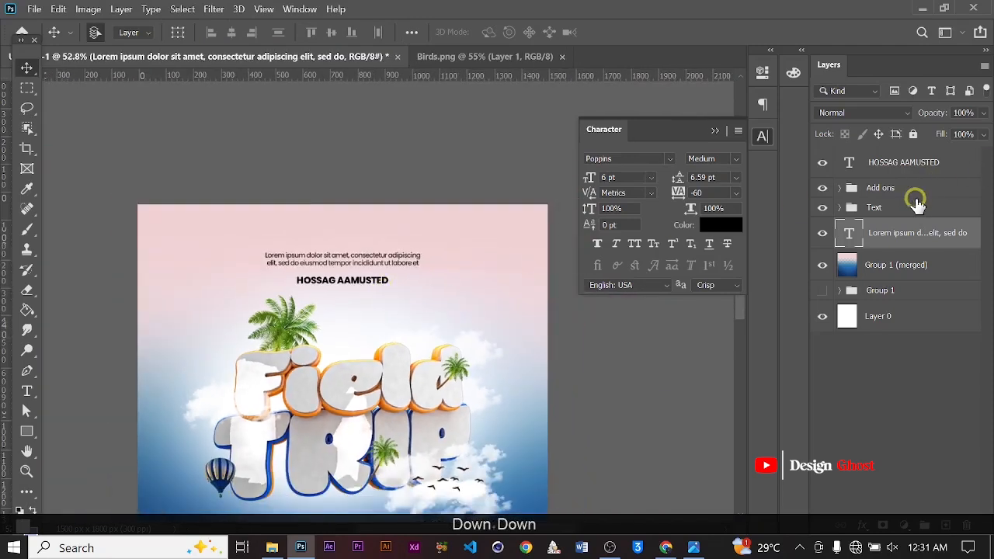
{"action": "key", "text": "ctrl+bracketright"}
{"action": "key", "text": "ctrl+bracketright"}
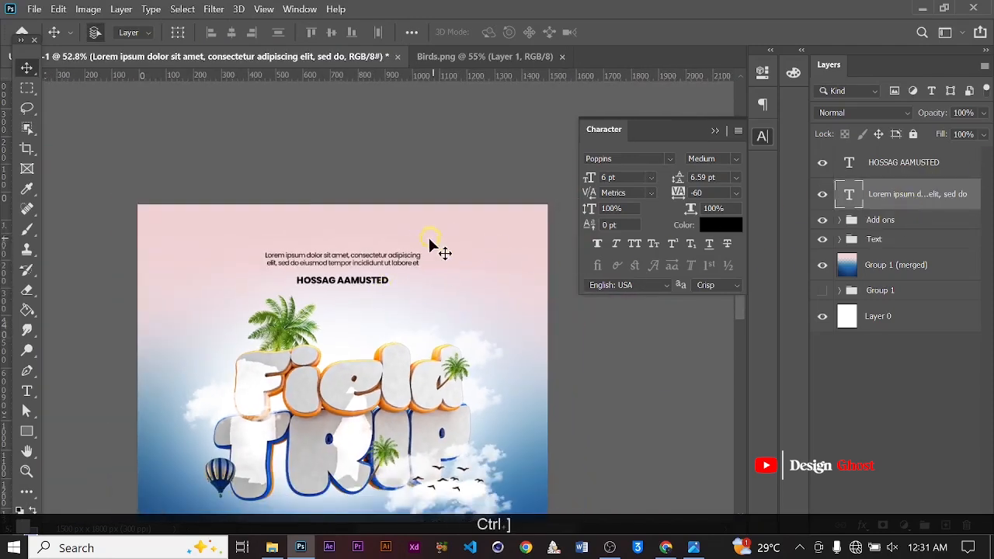
Nudge the paragraph text up a few steps closer to the top of the poster
{"action": "scroll", "coordinate": [428, 241], "scroll_direction": "down", "scroll_amount": 3, "text": "alt"}
{"action": "scroll", "coordinate": [381, 267], "scroll_direction": "up", "scroll_amount": 6, "text": "alt"}
{"action": "key", "text": "space"}
{"action": "left_click_drag", "start_coordinate": [404, 163], "coordinate": [439, 266]}
{"action": "scroll", "coordinate": [440, 255], "scroll_direction": "up", "scroll_amount": 2, "text": "alt"}
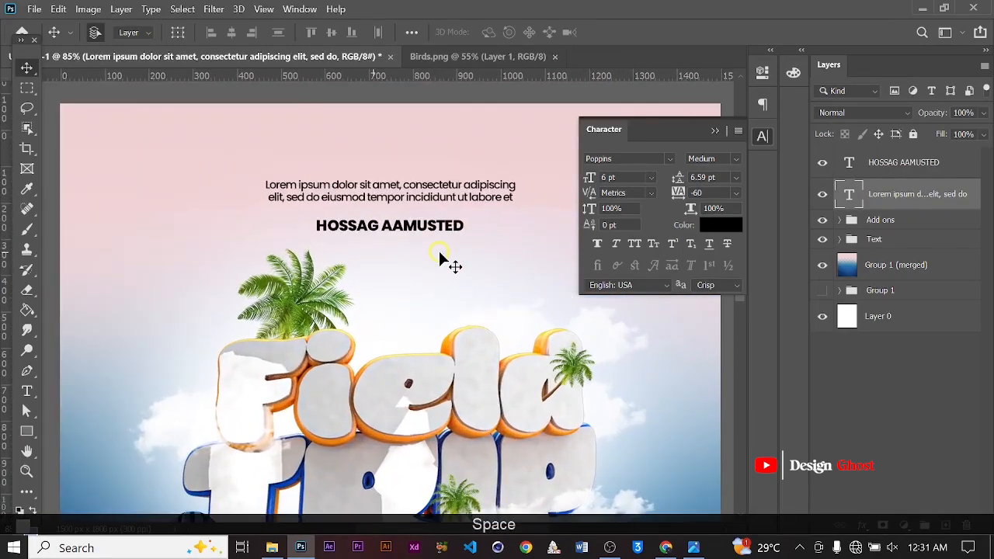
{"action": "key", "text": "Up"}
{"action": "key", "text": "Up"}
{"action": "key", "text": "Up"}
{"action": "key", "text": "Up"}
{"action": "key", "text": "Up"}
{"action": "key", "text": "Up"}
{"action": "key", "text": "Up"}
{"action": "key", "text": "Up"}
{"action": "key", "text": "Up"}
{"action": "key", "text": "Down"}
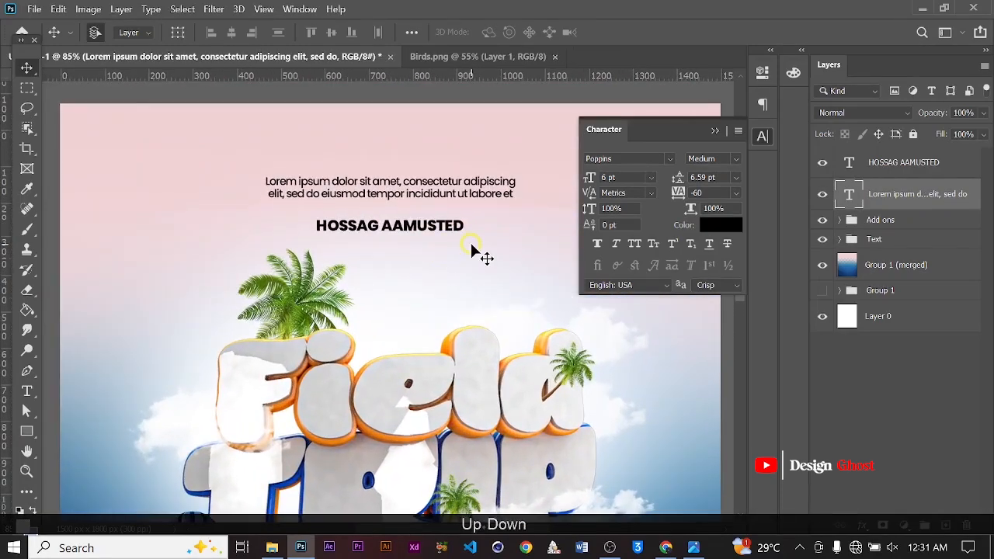
{"action": "key", "text": "Up"}
Select the name text layer and nudge it slightly upward
{"action": "left_click", "coordinate": [902, 161]}
{"action": "key", "text": "Up"}
{"action": "key", "text": "Up"}
{"action": "key", "text": "Up"}
{"action": "key", "text": "Up"}
{"action": "key", "text": "Up"}
{"action": "key", "text": "Up"}
{"action": "key", "text": "Up"}
{"action": "key", "text": "Up"}
{"action": "key", "text": "Up"}
{"action": "key", "text": "Up"}
{"action": "key", "text": "Up"}
{"action": "key", "text": "Up"}
{"action": "key", "text": "Up"}
{"action": "key", "text": "Up"}
{"action": "key", "text": "Up"}
{"action": "key", "text": "Up"}
{"action": "key", "text": "Up"}
{"action": "key", "text": "Up"}
{"action": "key", "text": "Up"}
{"action": "key", "text": "Up"}
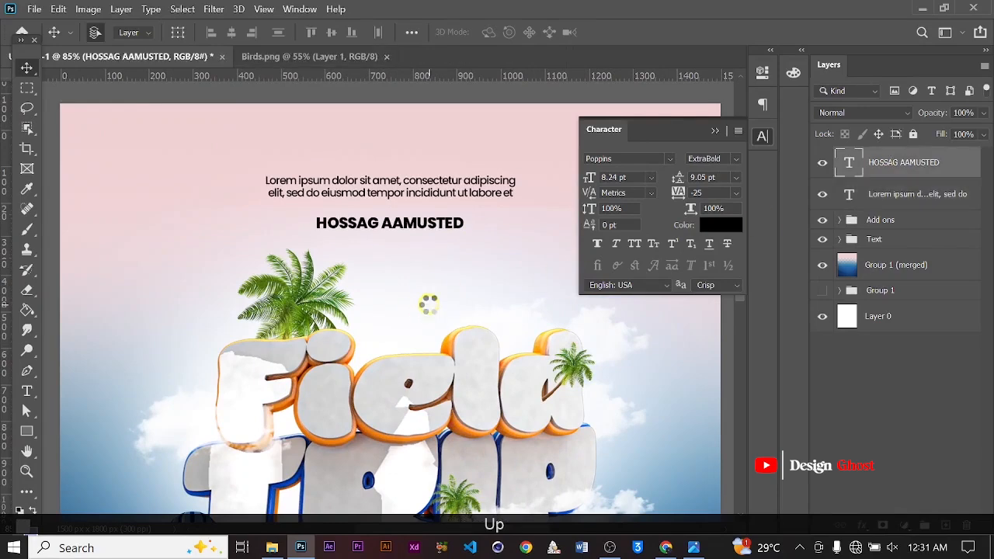
{"action": "key", "text": "Down"}
{"action": "key", "text": "Down"}
Add a new text line reading PRESENTS just below the name text
{"action": "key", "text": "t"}
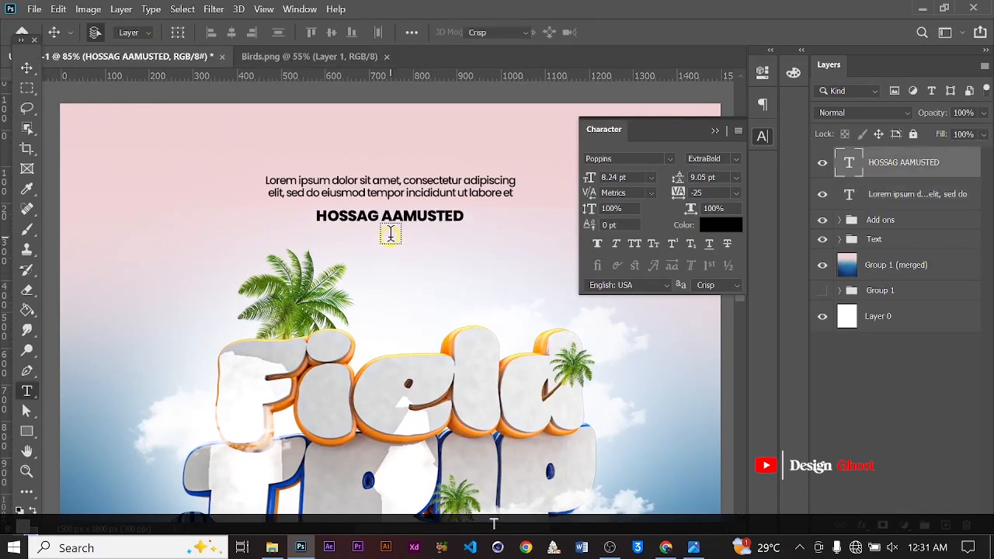
{"action": "scroll", "coordinate": [385, 237], "scroll_direction": "up", "scroll_amount": 2, "text": "alt"}
{"action": "left_click", "coordinate": [358, 234]}
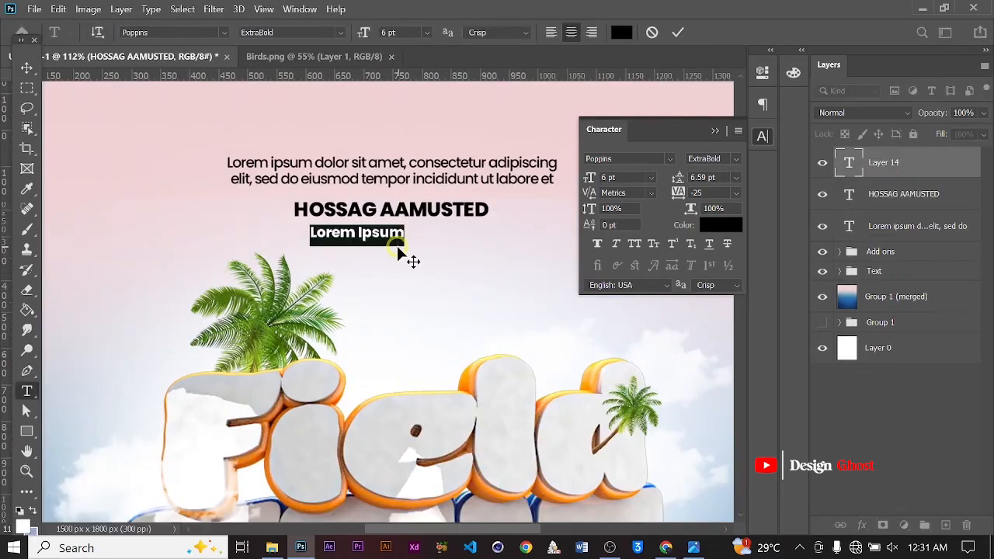
{"action": "type", "text": "PORES"}
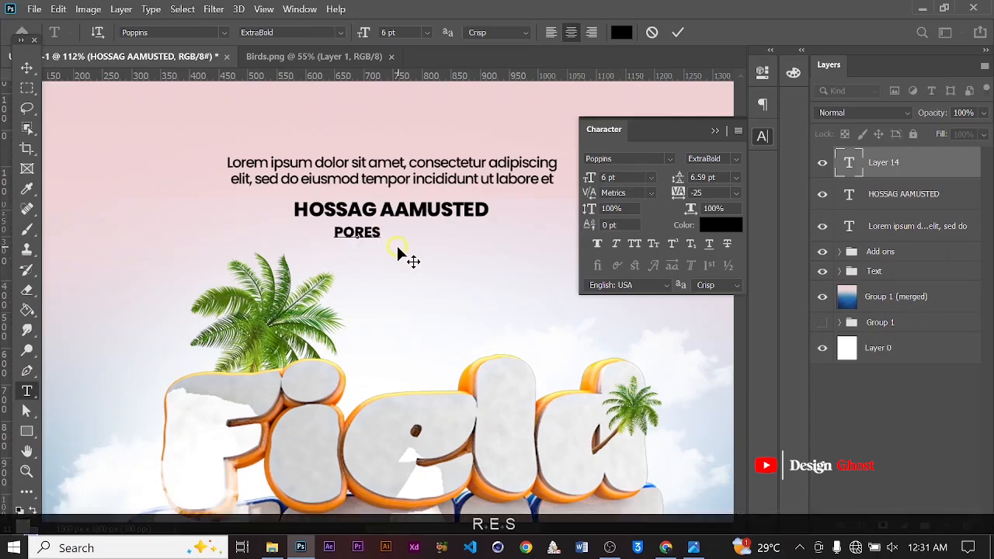
{"action": "key", "text": "BackSpace"}
{"action": "key", "text": "BackSpace"}
{"action": "key", "text": "BackSpace"}
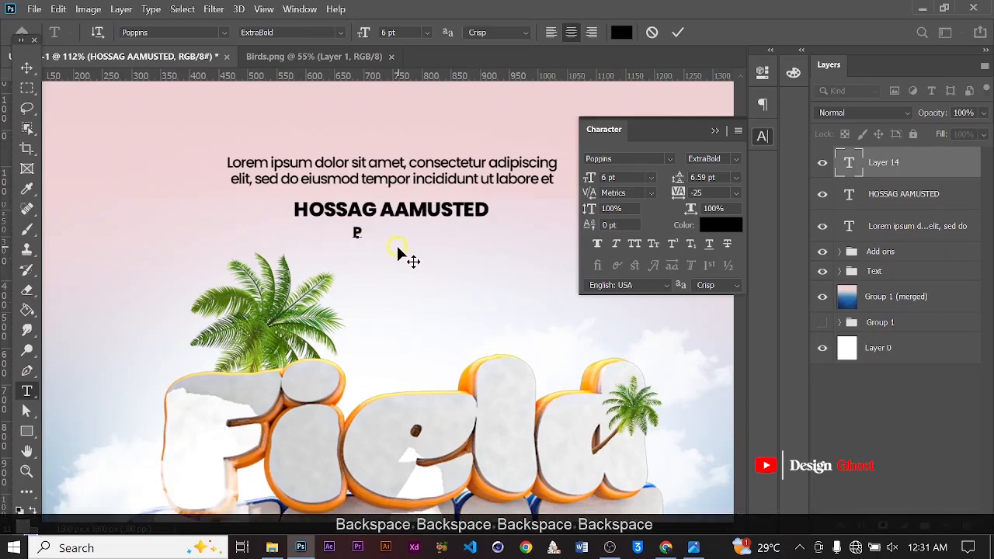
{"action": "type", "text": "RES"}
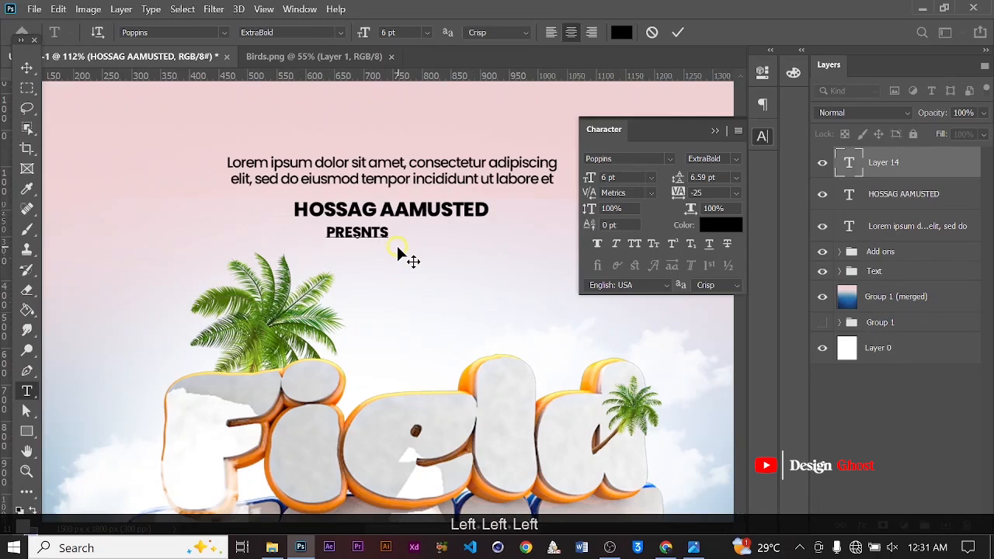
{"action": "type", "text": "E"}
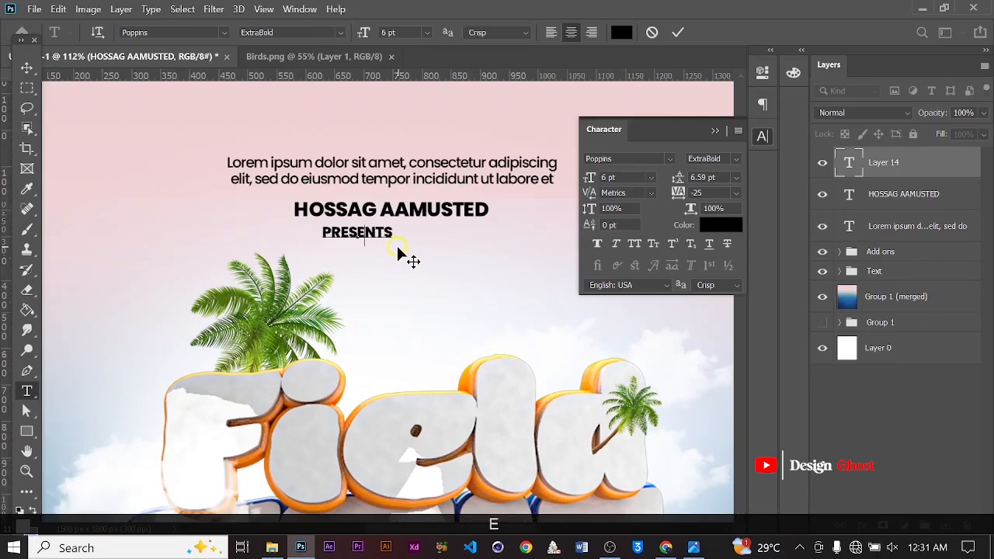
{"action": "left_click", "coordinate": [677, 32]}
Set the PRESENTS text to Medium weight with tracking 835
{"action": "left_click", "coordinate": [734, 158]}
{"action": "left_click", "coordinate": [745, 223]}
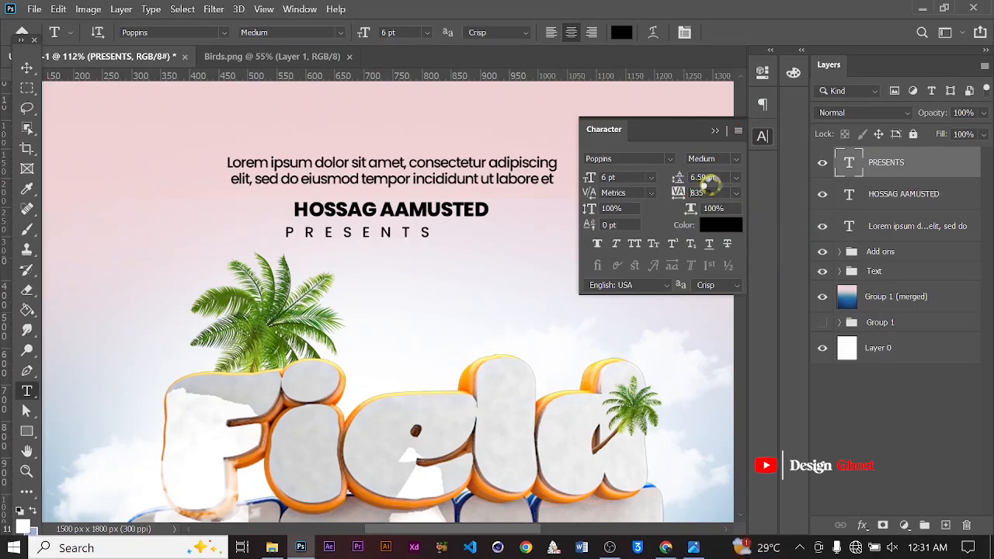
{"action": "left_click", "coordinate": [714, 131]}
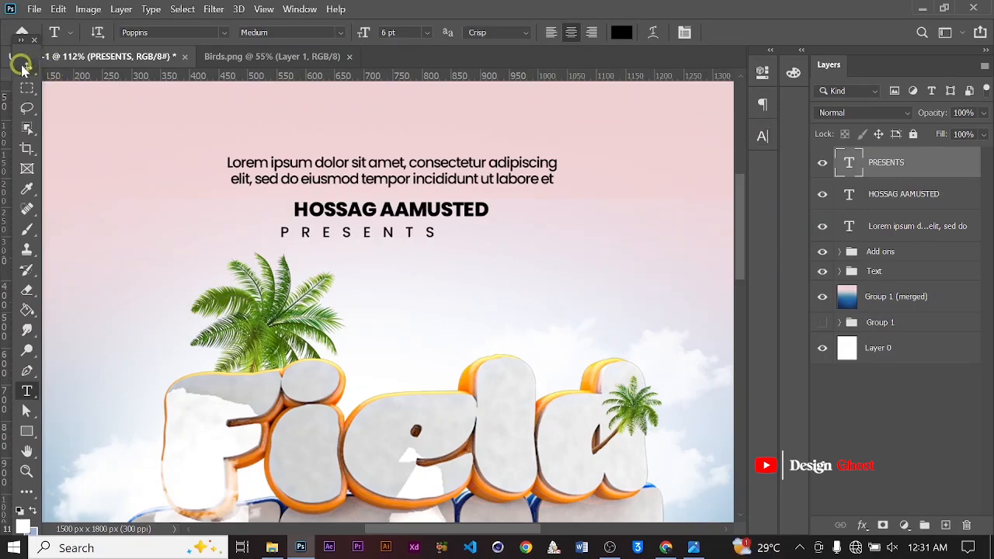
Scale the PRESENTS text down with Free Transform
{"action": "left_click", "coordinate": [25, 69]}
{"action": "key", "text": "ctrl+t"}
{"action": "scroll", "coordinate": [375, 283], "scroll_direction": "up", "scroll_amount": 1, "text": "alt"}
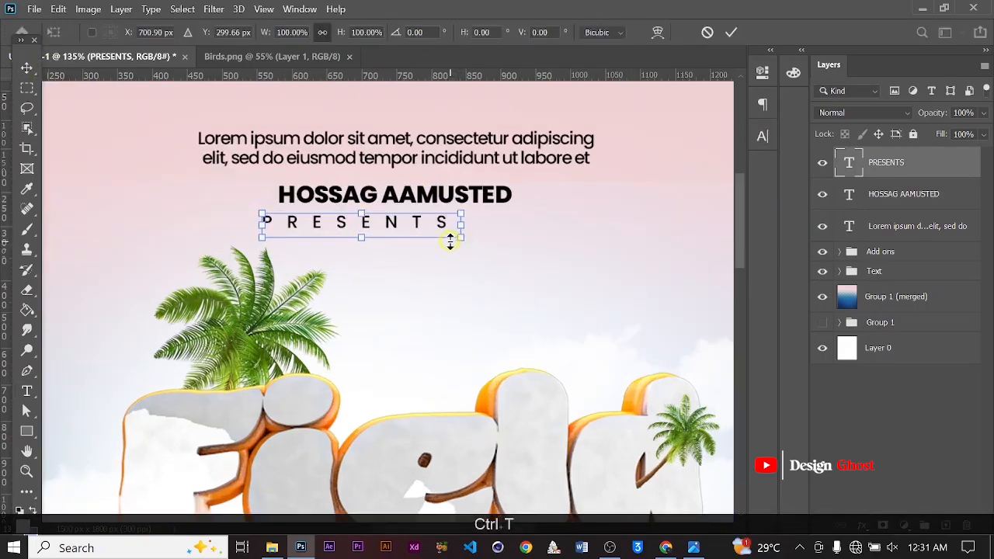
{"action": "left_click_drag", "start_coordinate": [469, 236], "coordinate": [403, 224]}
{"action": "key", "text": "Return"}
Center the PRESENTS text horizontally on the canvas
{"action": "key", "text": "ctrl+a"}
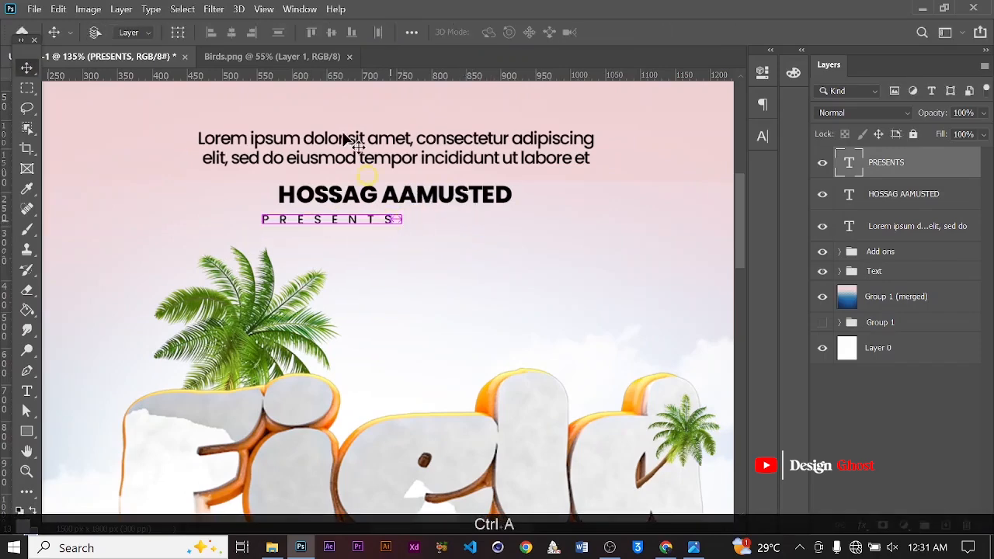
{"action": "left_click", "coordinate": [232, 34]}
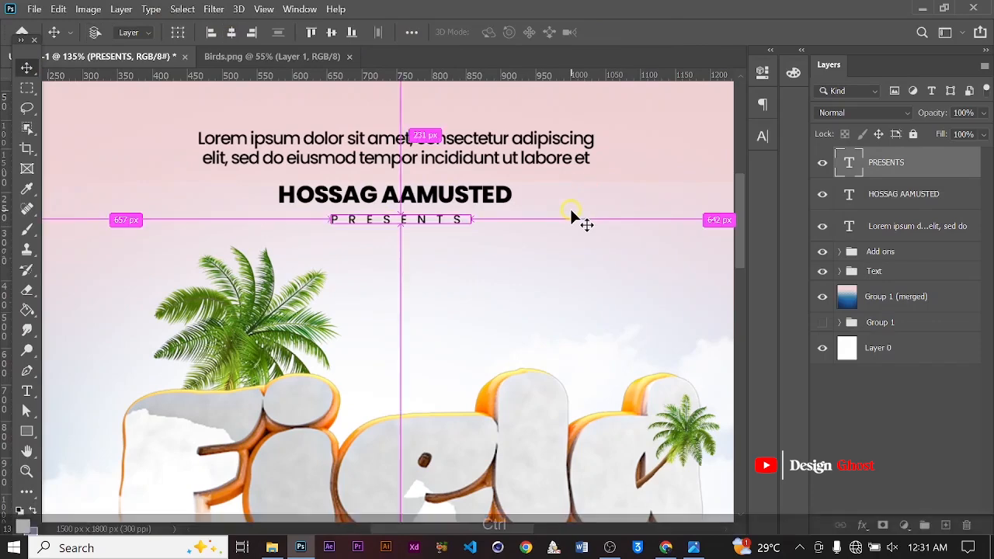
{"action": "key", "text": "ctrl+d"}
Group the paragraph, name and PRESENTS text layers together
{"action": "key", "text": "ctrl+0"}
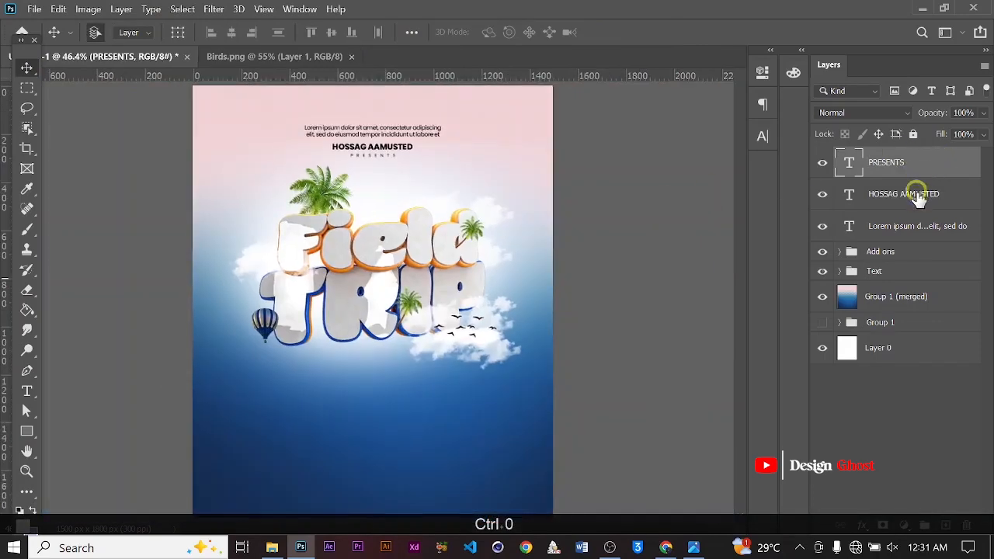
{"action": "left_click", "coordinate": [910, 232], "text": "shift"}
{"action": "key", "text": "ctrl+g"}
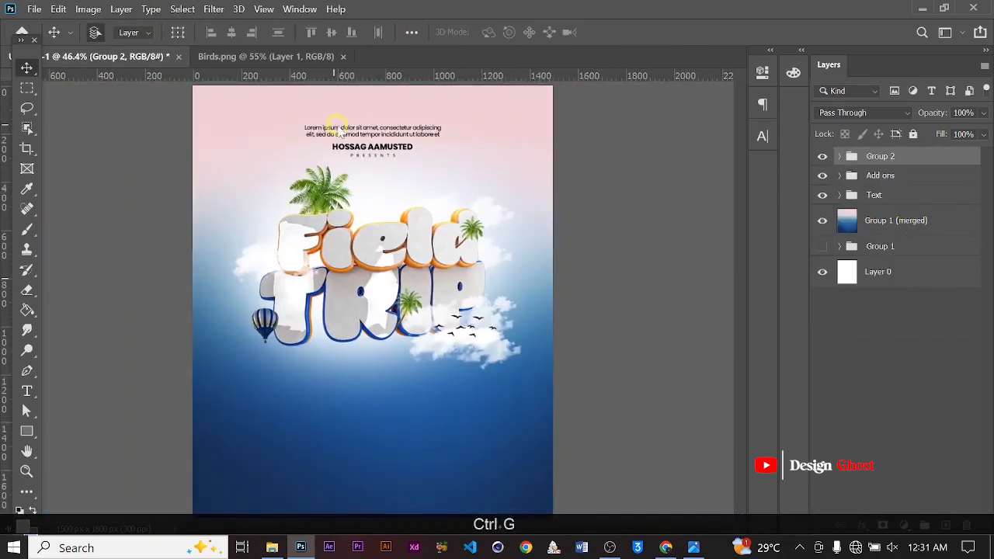
Nudge the text group slightly right and down
{"action": "scroll", "coordinate": [337, 129], "scroll_direction": "up", "scroll_amount": 2}
{"action": "scroll", "coordinate": [444, 201], "scroll_direction": "down", "scroll_amount": 4}
{"action": "scroll", "coordinate": [449, 218], "scroll_direction": "up", "scroll_amount": 4}
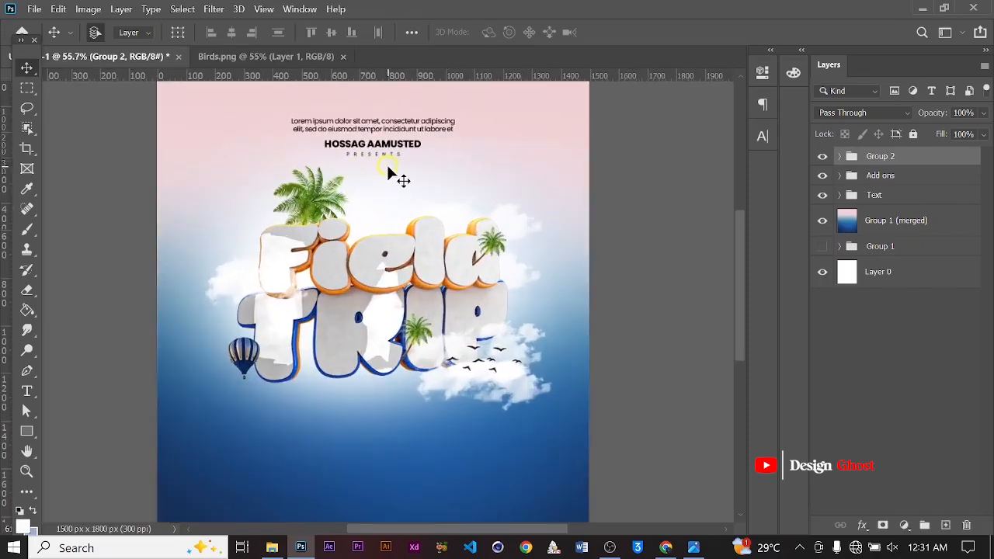
{"action": "scroll", "coordinate": [405, 195], "scroll_direction": "down", "scroll_amount": 2}
{"action": "key", "text": "Right"}
{"action": "key", "text": "Right"}
{"action": "key", "text": "Right"}
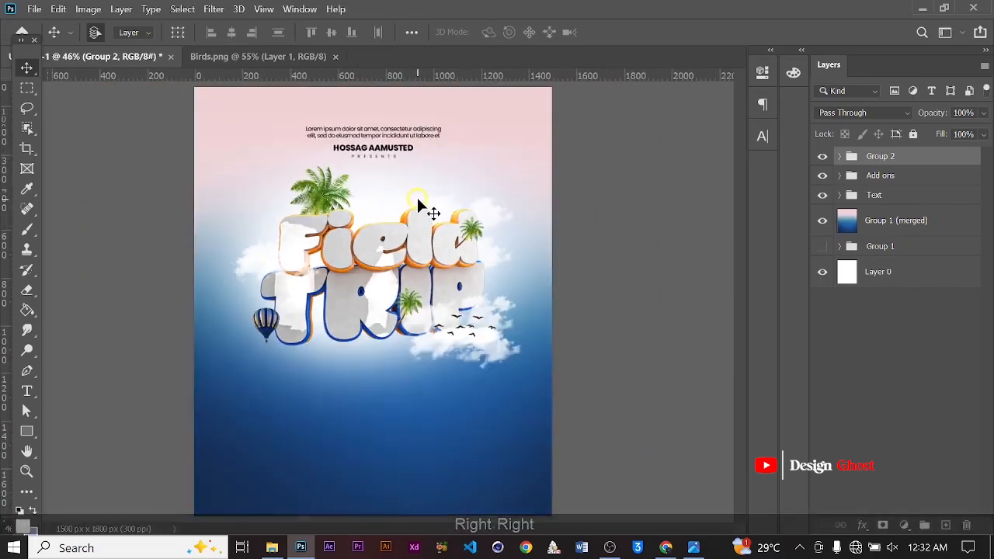
{"action": "key", "text": "Down"}
{"action": "key", "text": "Right"}
{"action": "key", "text": "Right"}
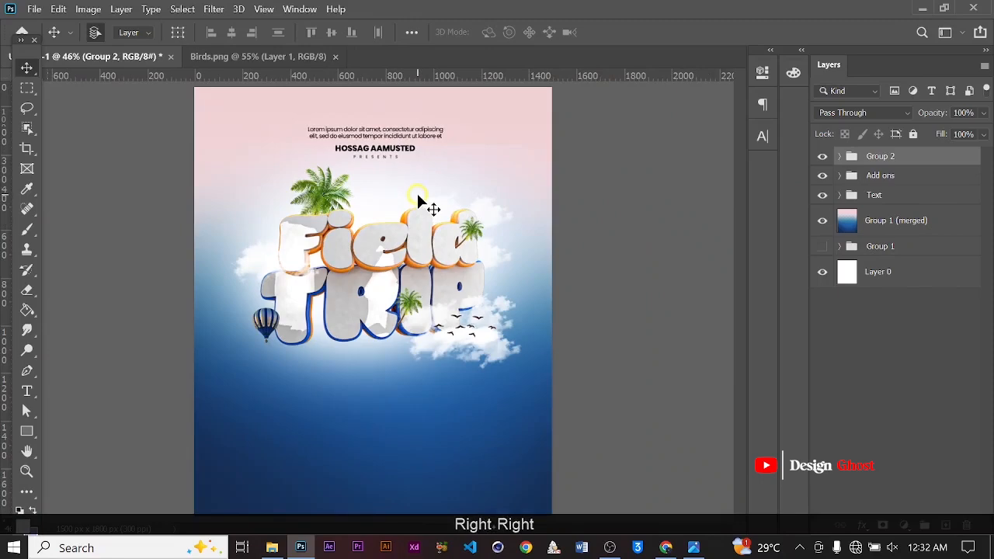
{"action": "key", "text": "ctrl+0"}
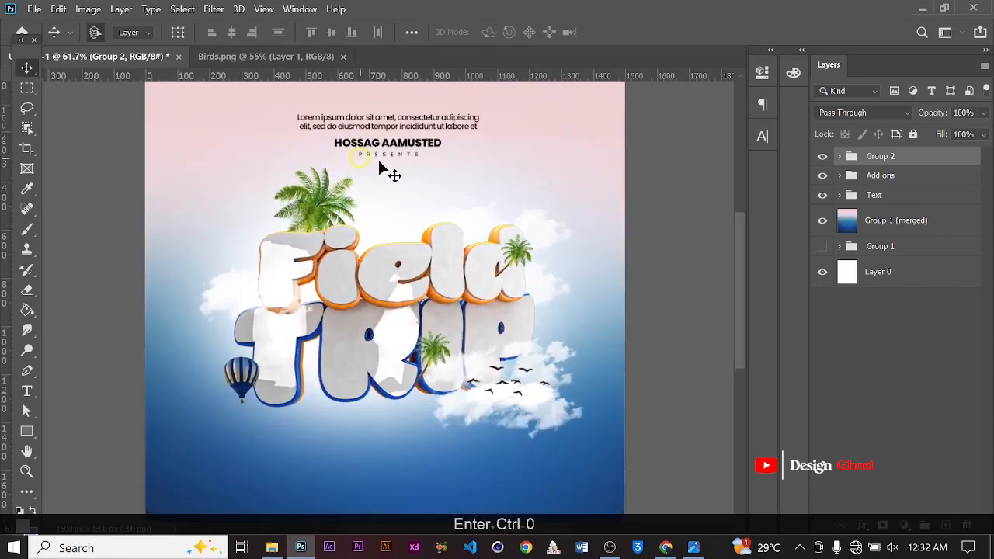
{"action": "scroll", "coordinate": [408, 165], "scroll_direction": "up", "scroll_amount": 1, "text": "alt"}
{"action": "key", "text": "space"}
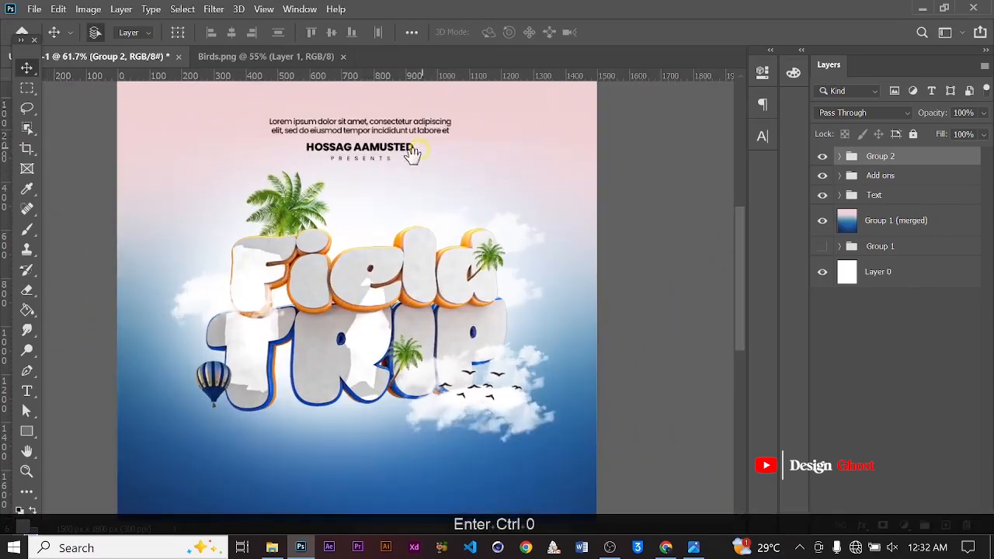
{"action": "left_click_drag", "start_coordinate": [412, 154], "coordinate": [422, 239]}
{"action": "scroll", "coordinate": [426, 241], "scroll_direction": "down", "scroll_amount": 3, "text": "alt"}
{"action": "key", "text": "Return"}
{"action": "key", "text": "ctrl+0"}
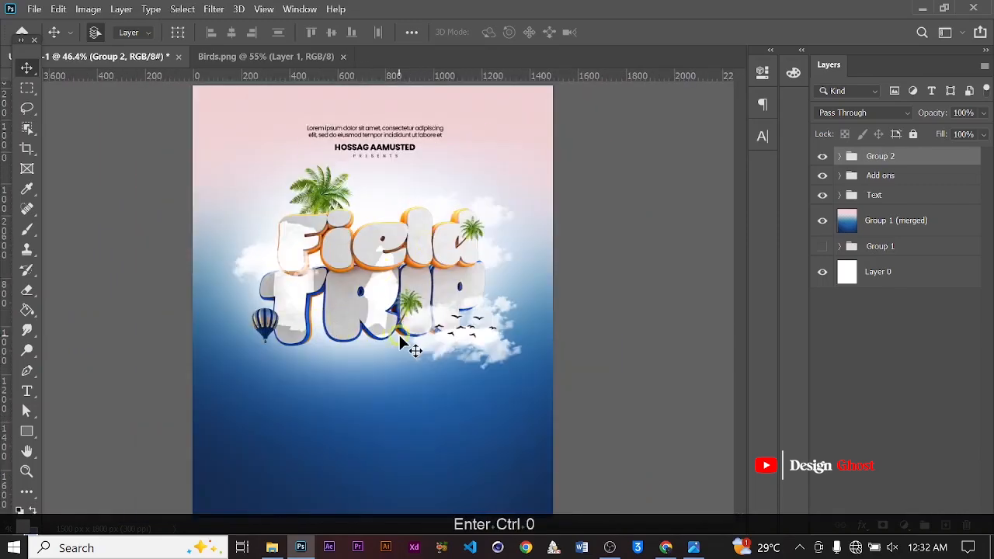
Draw a rectangle about 471 × 96 px below the 3D text and set its stroke width to 0 px
{"action": "scroll", "coordinate": [399, 338], "scroll_direction": "up", "scroll_amount": 3, "text": "alt"}
{"action": "key", "text": "space"}
{"action": "left_click_drag", "start_coordinate": [384, 387], "coordinate": [448, 277]}
{"action": "left_click", "coordinate": [14, 450]}
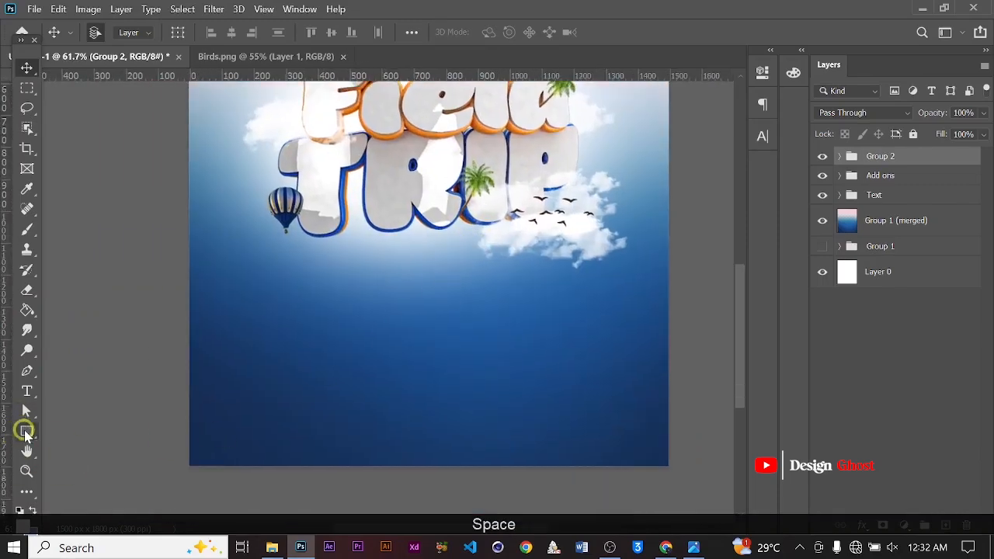
{"action": "left_click", "coordinate": [26, 433]}
{"action": "scroll", "coordinate": [304, 324], "scroll_direction": "up", "scroll_amount": 3, "text": "alt"}
{"action": "left_click_drag", "start_coordinate": [324, 264], "coordinate": [520, 304]}
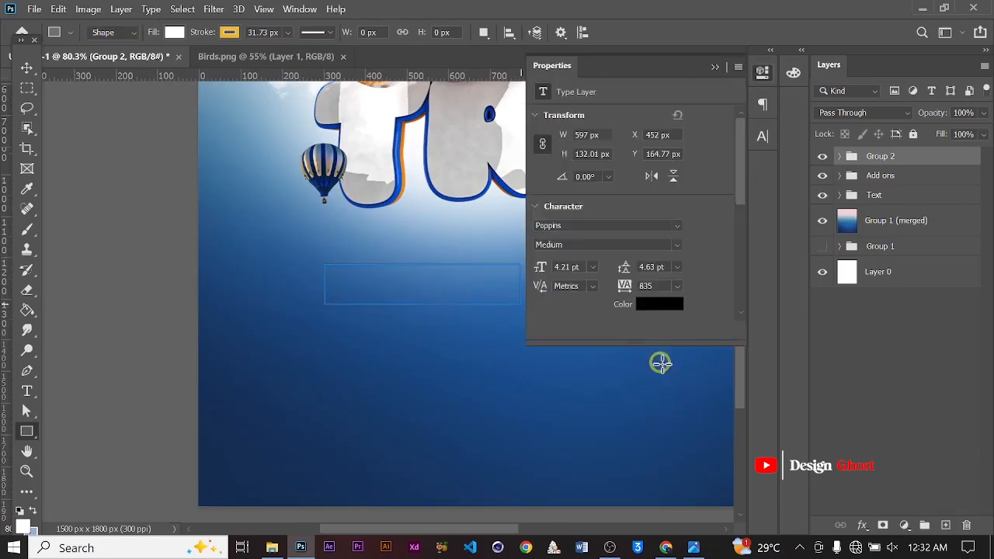
{"action": "scroll", "coordinate": [508, 316], "scroll_direction": "down", "scroll_amount": 2, "text": "alt"}
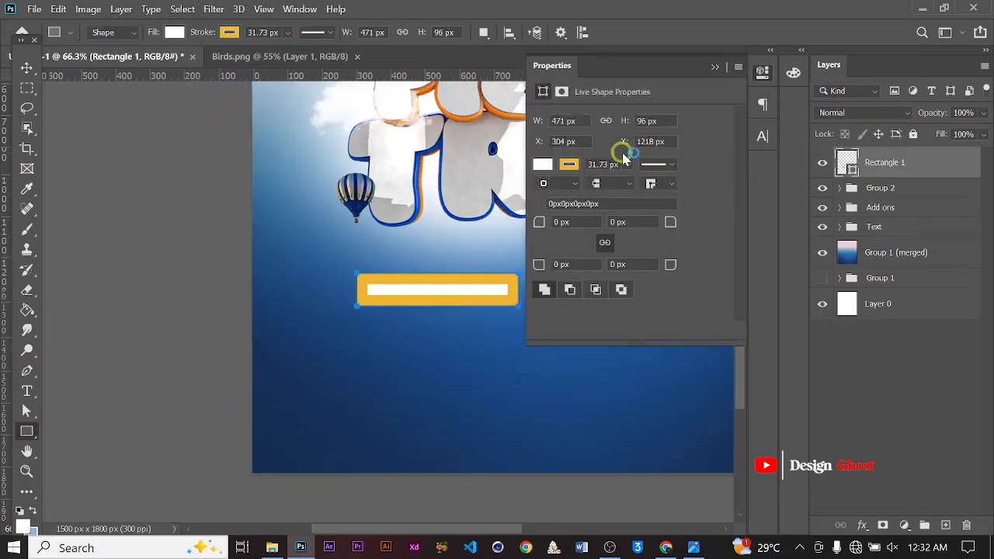
{"action": "left_click", "coordinate": [625, 163]}
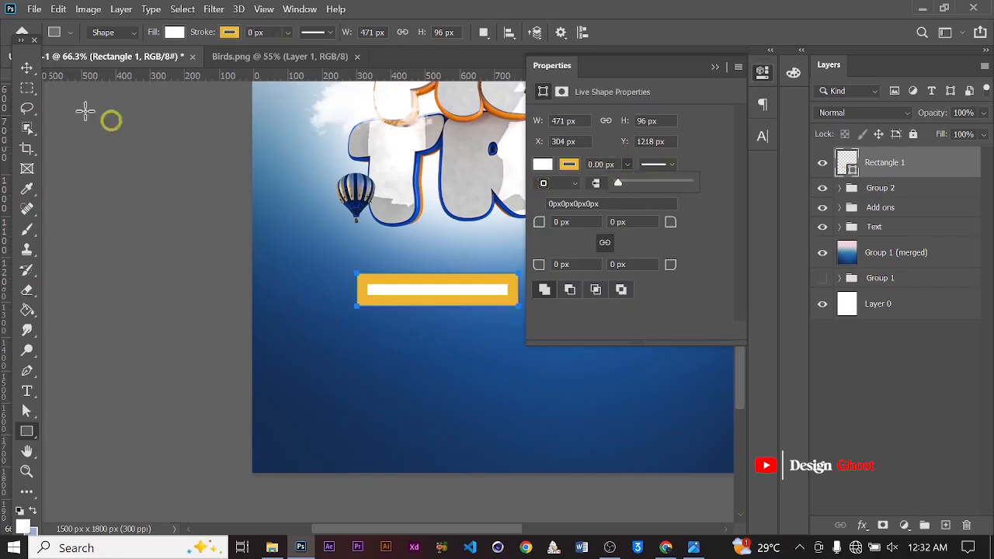
Move the rectangle slightly upward
{"action": "left_click", "coordinate": [26, 67]}
{"action": "scroll", "coordinate": [475, 245], "scroll_direction": "down", "scroll_amount": 2, "text": "alt"}
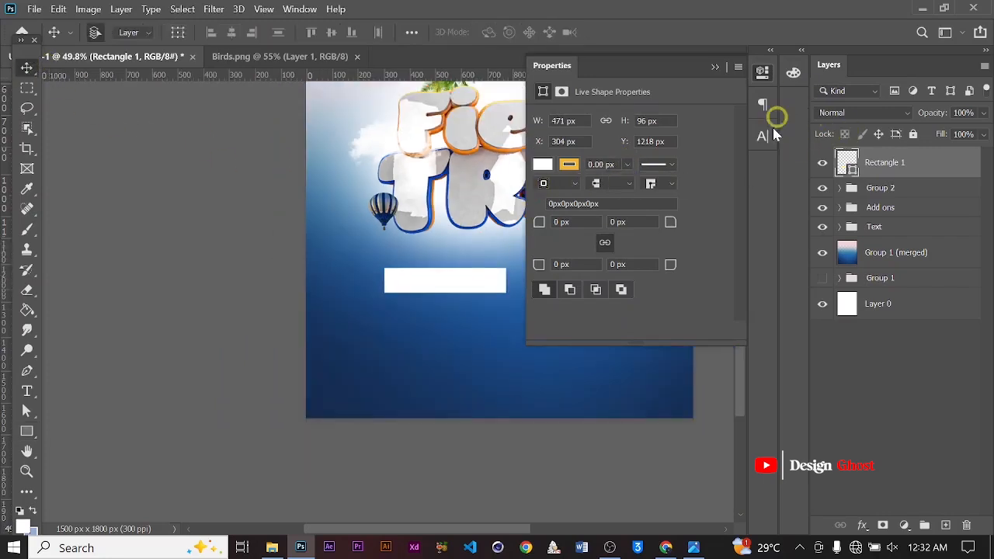
{"action": "left_click", "coordinate": [714, 69]}
{"action": "scroll", "coordinate": [454, 288], "scroll_direction": "up", "scroll_amount": 5, "text": "alt"}
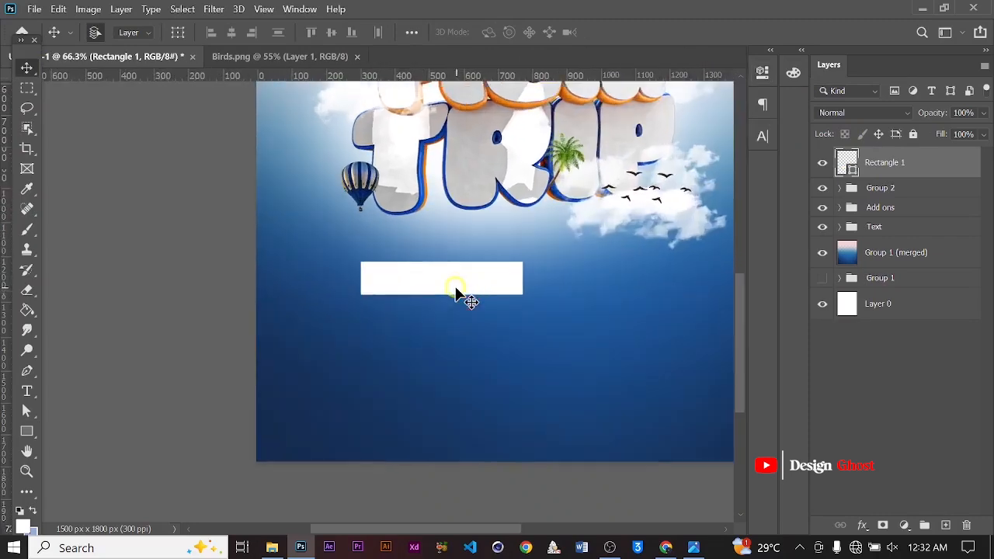
{"action": "left_click_drag", "start_coordinate": [448, 285], "coordinate": [437, 266]}
{"action": "scroll", "coordinate": [433, 275], "scroll_direction": "down", "scroll_amount": 5, "text": "alt"}
{"action": "scroll", "coordinate": [433, 277], "scroll_direction": "down", "scroll_amount": 3, "text": "alt"}
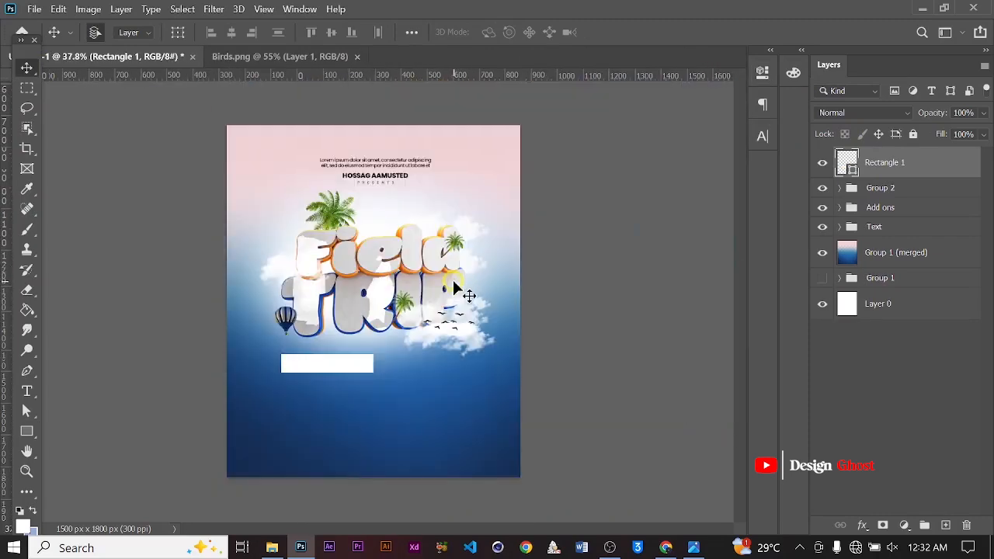
{"action": "scroll", "coordinate": [375, 337], "scroll_direction": "up", "scroll_amount": 4, "text": "alt"}
{"action": "key", "text": "space"}
{"action": "left_click_drag", "start_coordinate": [369, 367], "coordinate": [388, 280]}
{"action": "scroll", "coordinate": [377, 279], "scroll_direction": "up", "scroll_amount": 4, "text": "alt"}
{"action": "key", "text": "ctrl+t"}
{"action": "scroll", "coordinate": [420, 287], "scroll_direction": "up", "scroll_amount": 2, "text": "alt"}
{"action": "key", "text": "Return"}
{"action": "key", "text": "ctrl+p"}
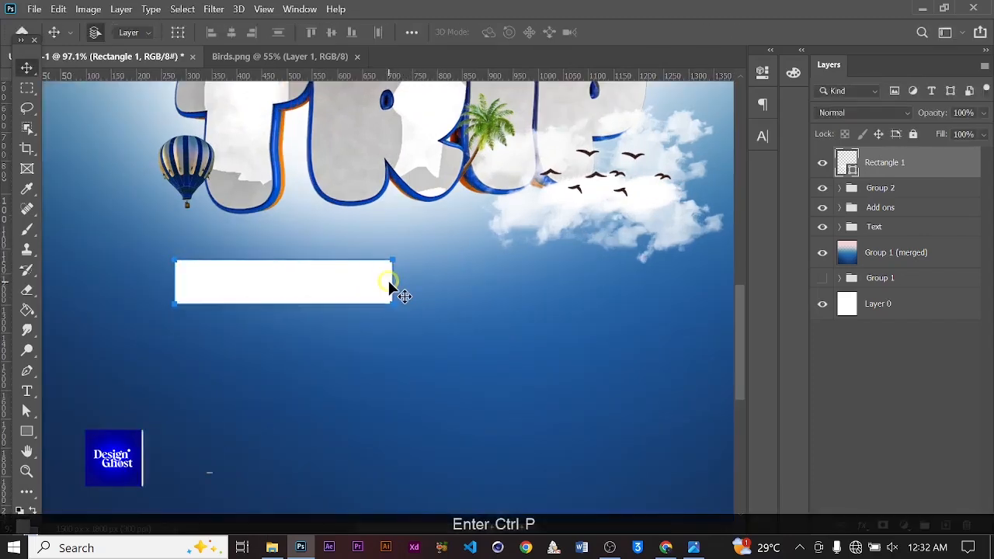
{"action": "key", "text": "ctrl+0"}
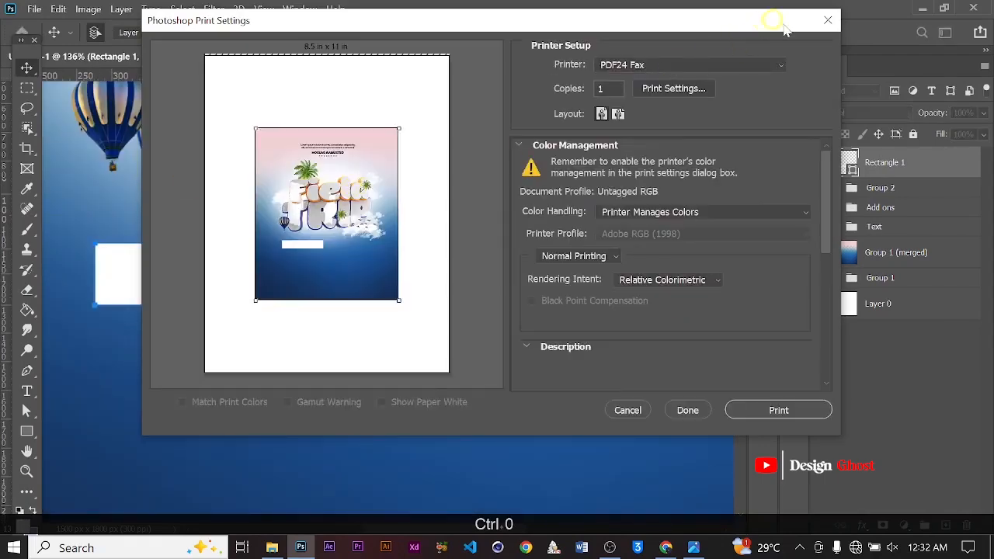
{"action": "left_click", "coordinate": [826, 21]}
Add a new layer and type "Venues To Visited:" inside the white rectangle
{"action": "scroll", "coordinate": [377, 239], "scroll_direction": "down", "scroll_amount": 3, "text": "alt"}
{"action": "left_click", "coordinate": [36, 398]}
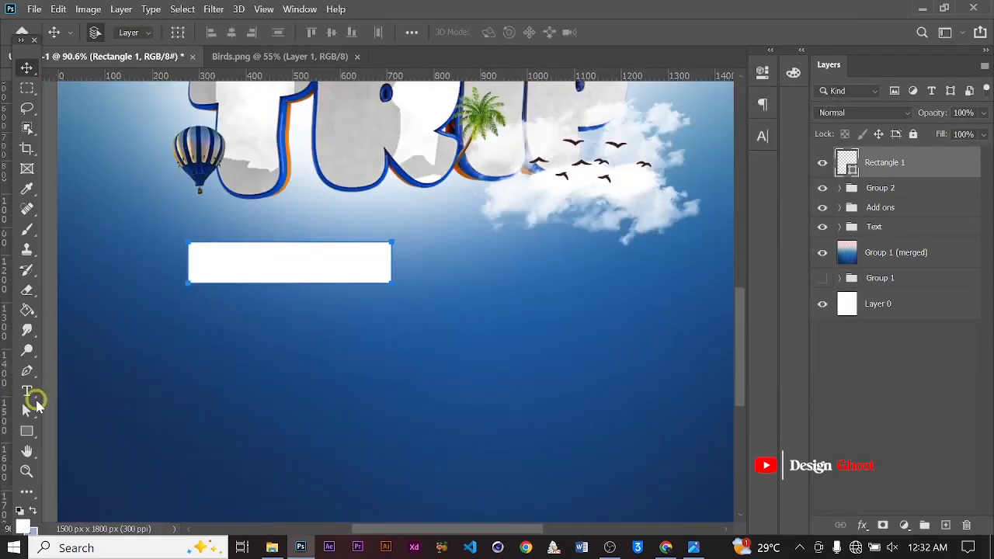
{"action": "scroll", "coordinate": [311, 264], "scroll_direction": "up", "scroll_amount": 3, "text": "alt"}
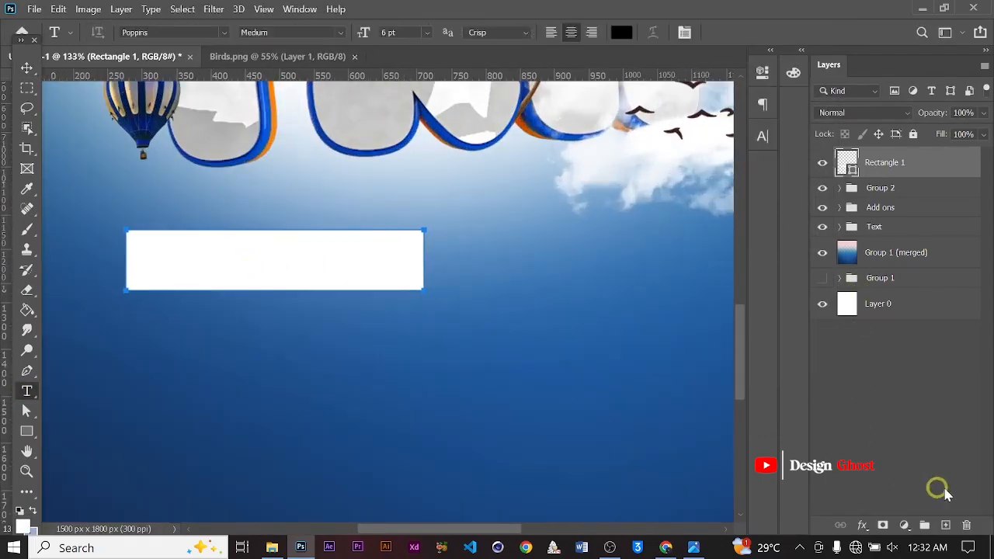
{"action": "left_click", "coordinate": [947, 525]}
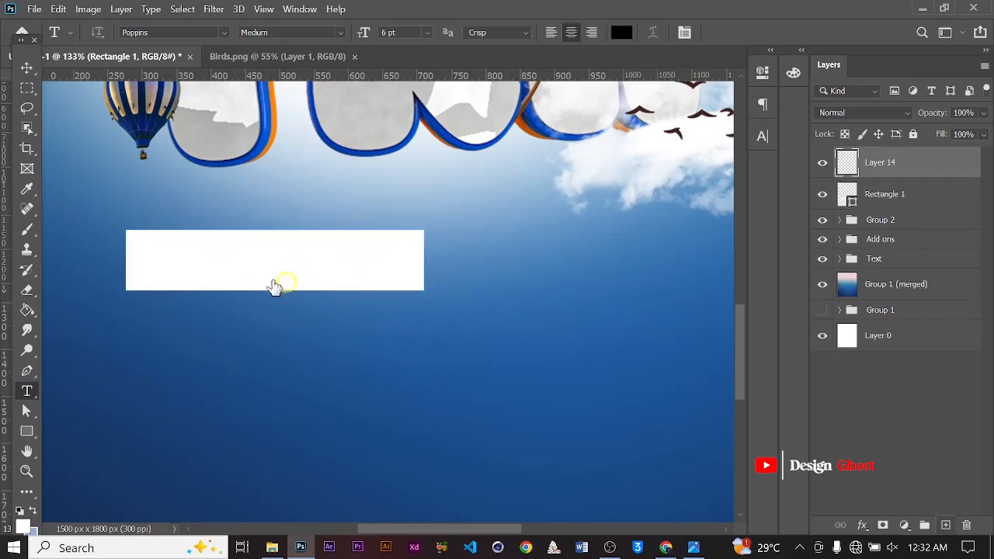
{"action": "left_click", "coordinate": [173, 264]}
{"action": "type", "text": "vE"}
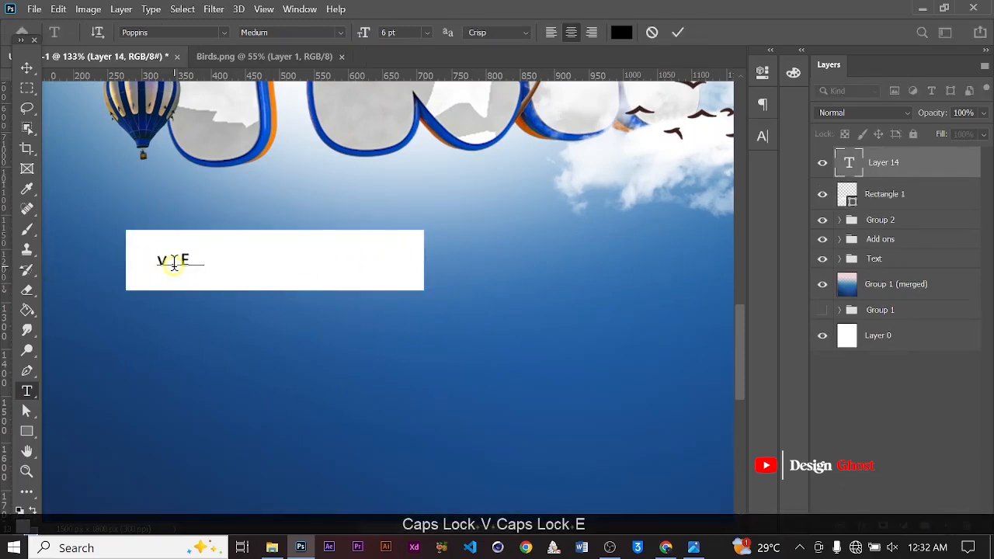
{"action": "key", "text": "BackSpace"}
{"action": "key", "text": "BackSpace"}
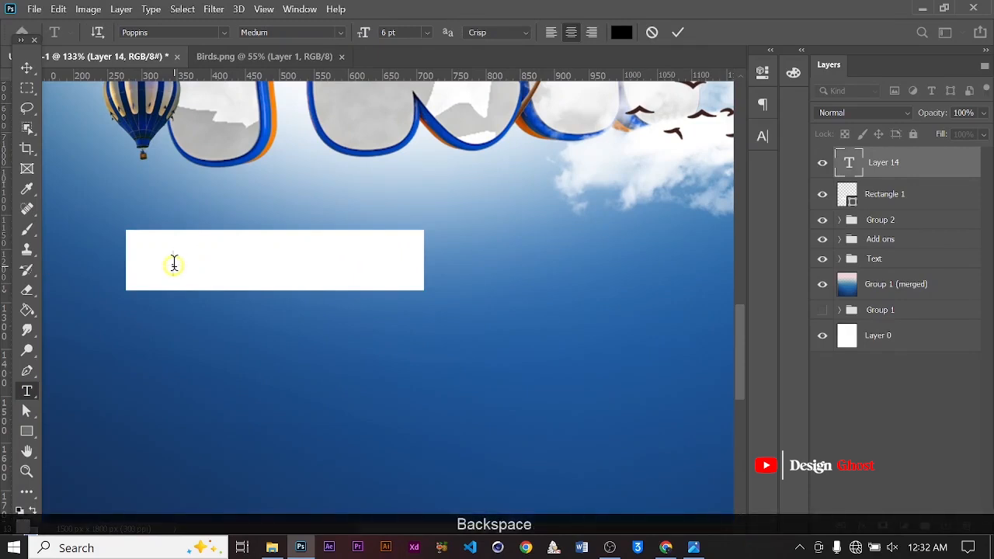
{"action": "type", "text": "Ve"}
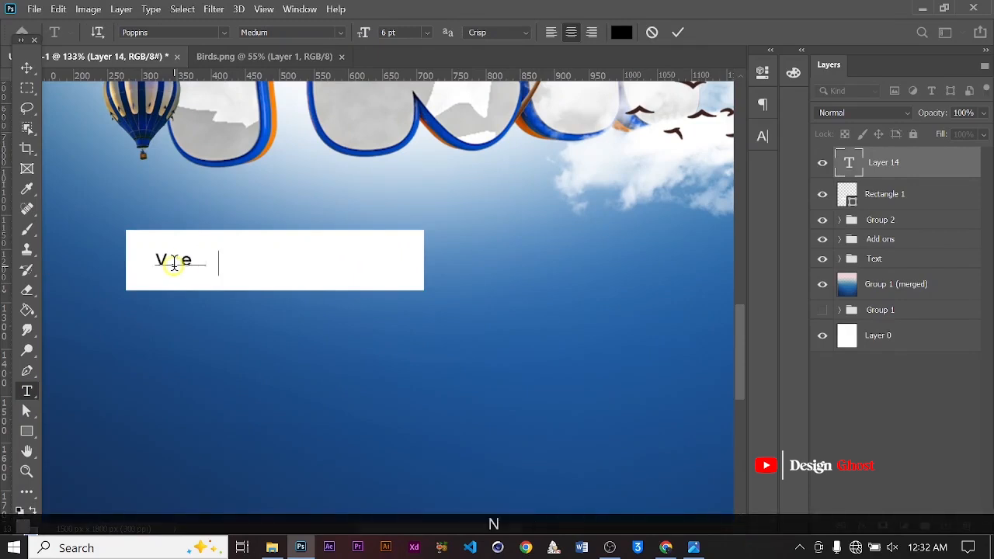
{"action": "type", "text": "nue"}
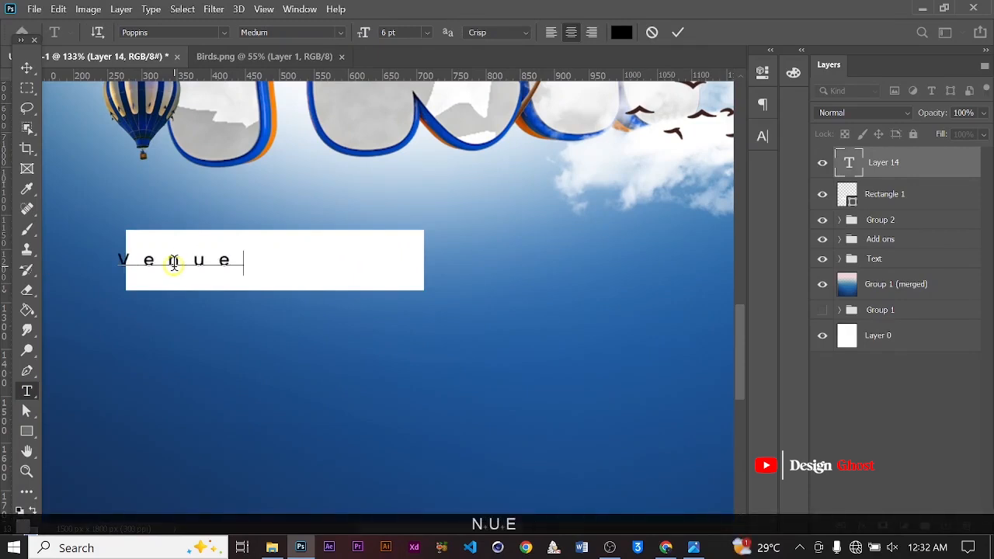
{"action": "type", "text": "s To "}
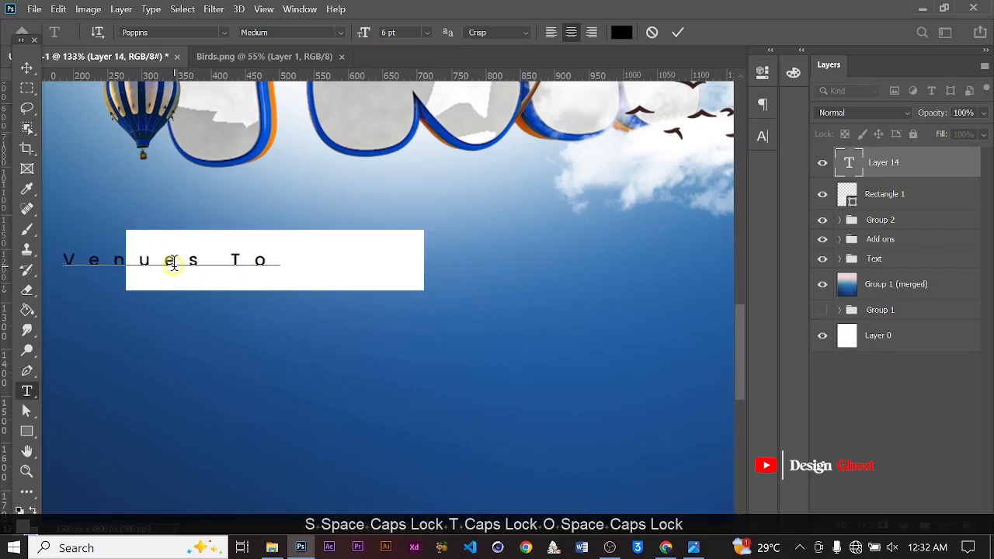
{"action": "type", "text": "Vi"}
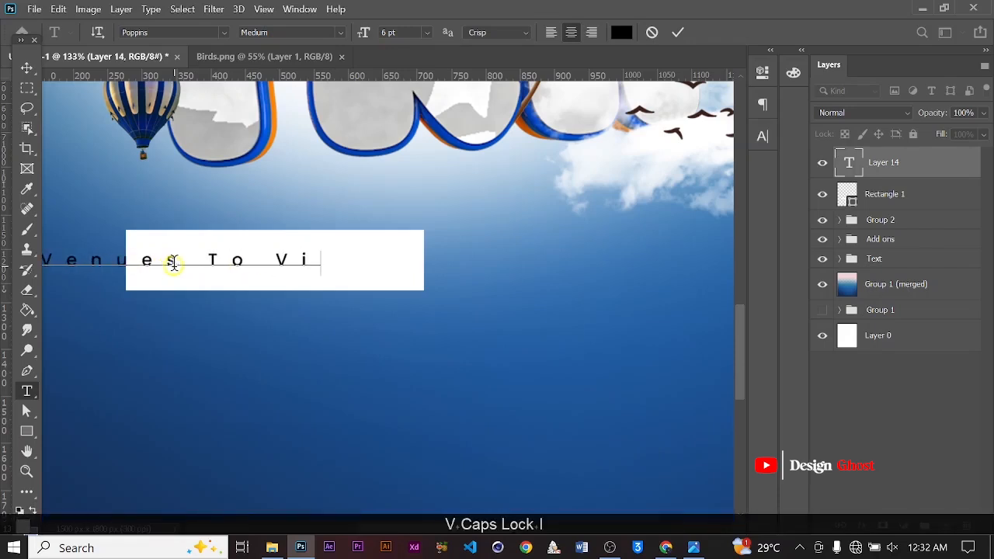
{"action": "type", "text": "sited"}
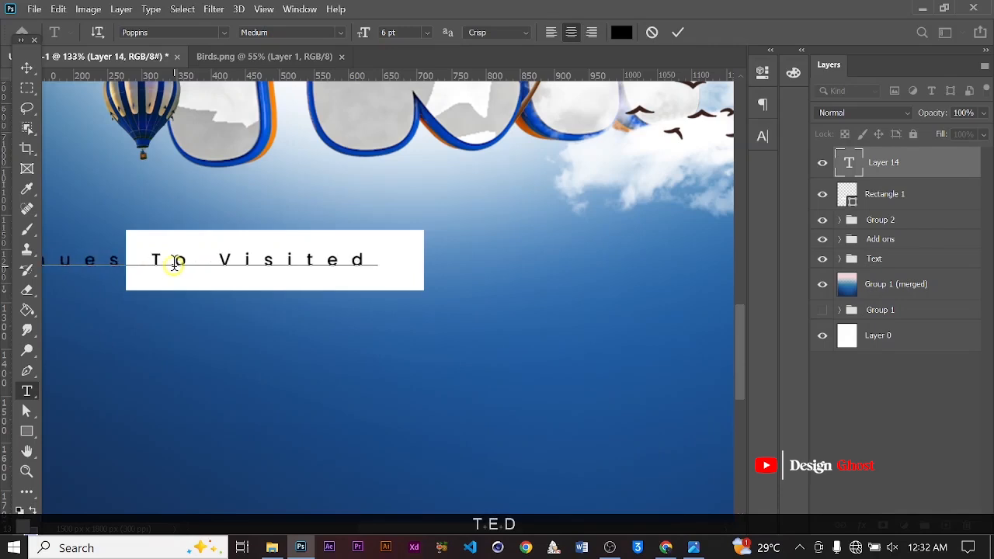
{"action": "type", "text": ":"}
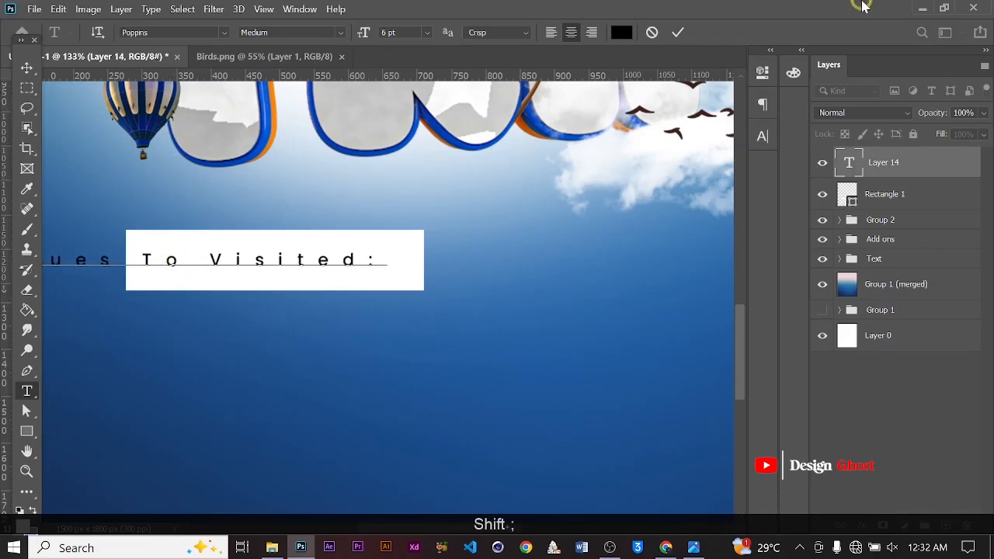
Set the text's tracking to 0 and its font style to Poppins Bold
{"action": "left_click", "coordinate": [734, 62]}
{"action": "left_click", "coordinate": [763, 136]}
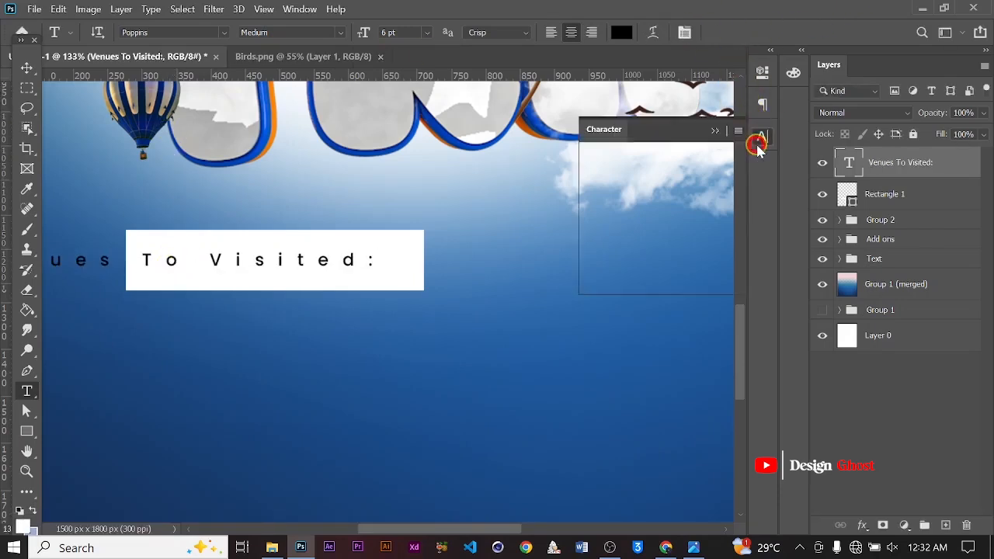
{"action": "left_click", "coordinate": [735, 193]}
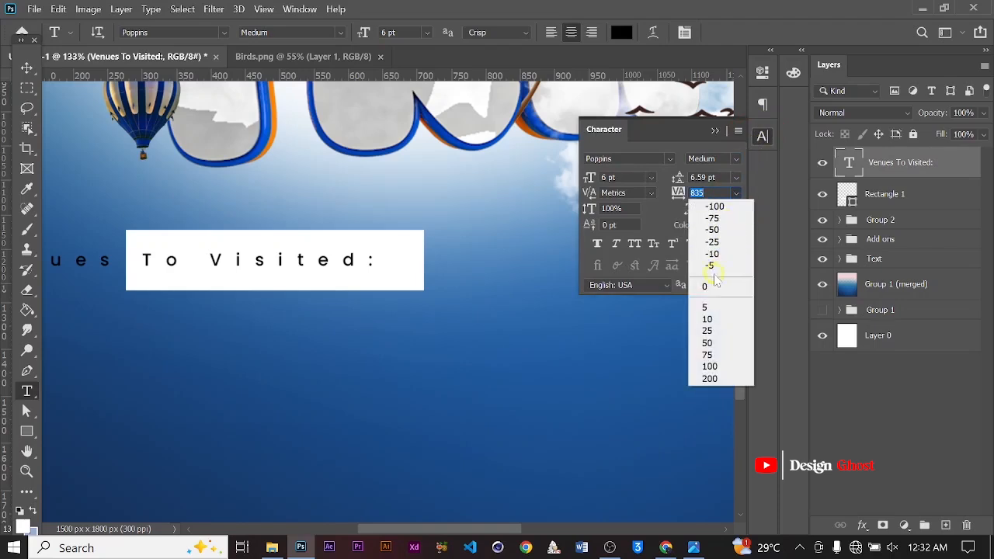
{"action": "left_click", "coordinate": [708, 286]}
{"action": "left_click", "coordinate": [733, 160]}
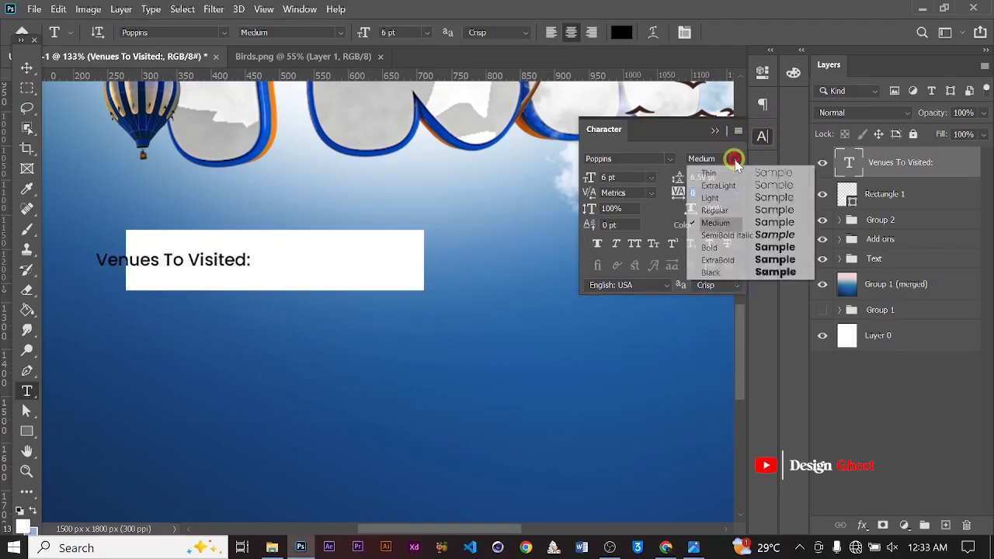
{"action": "left_click", "coordinate": [739, 250]}
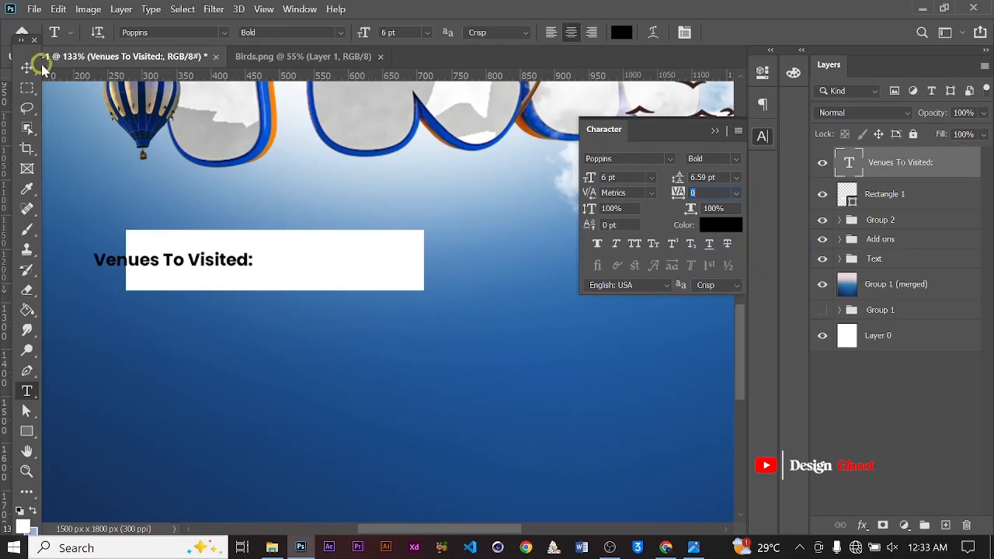
Move the text into the rectangle, scale it up slightly and nudge it left to centre it
{"action": "left_click", "coordinate": [28, 68]}
{"action": "left_click_drag", "start_coordinate": [221, 260], "coordinate": [373, 272]}
{"action": "key", "text": "ctrl+t"}
{"action": "key", "text": "Return"}
{"action": "key", "text": "Left"}
{"action": "scroll", "coordinate": [366, 282], "scroll_direction": "down", "scroll_amount": 5}
{"action": "key", "text": "Left"}
{"action": "key", "text": "Left"}
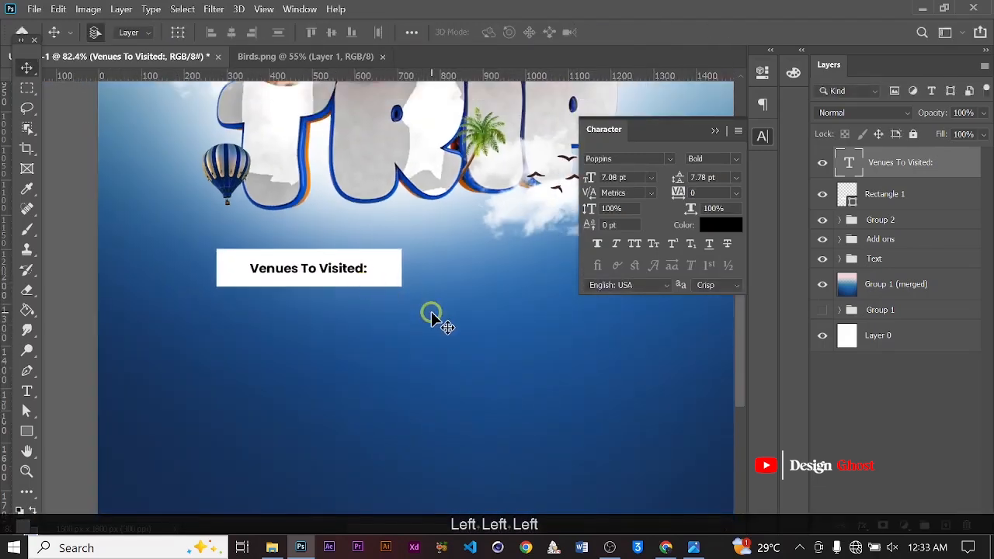
{"action": "key", "text": "Return"}
{"action": "key", "text": "ctrl+0"}
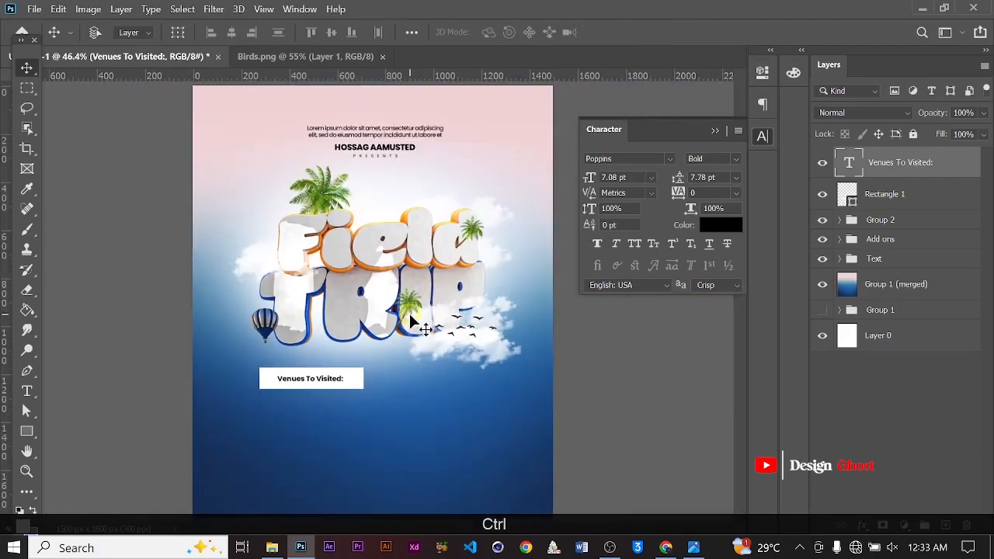
Duplicate the text layer and move the copy down below the rectangle
{"action": "scroll", "coordinate": [409, 313], "scroll_direction": "up", "scroll_amount": 3}
{"action": "key", "text": "ctrl+j"}
{"action": "key", "text": "Down"}
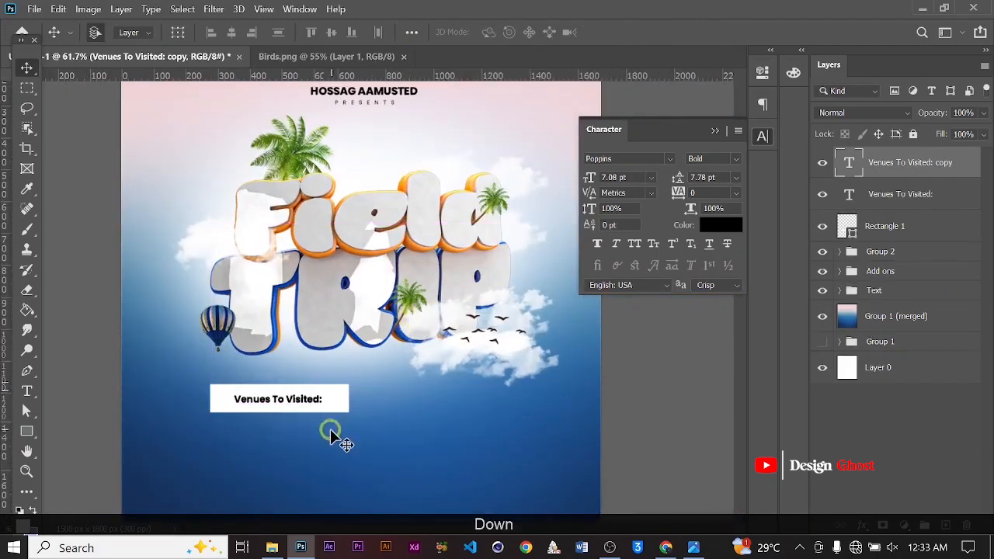
{"action": "scroll", "coordinate": [330, 430], "scroll_direction": "down", "scroll_amount": 7}
{"action": "key", "text": "Down"}
{"action": "key", "text": "Down"}
{"action": "key", "text": "Down"}
{"action": "key", "text": "Down"}
{"action": "key", "text": "Down"}
{"action": "key", "text": "Down"}
{"action": "key", "text": "Down"}
{"action": "key", "text": "Down"}
{"action": "key", "text": "Down"}
{"action": "key", "text": "Down"}
{"action": "key", "text": "Down"}
{"action": "key", "text": "Down"}
{"action": "key", "text": "Down"}
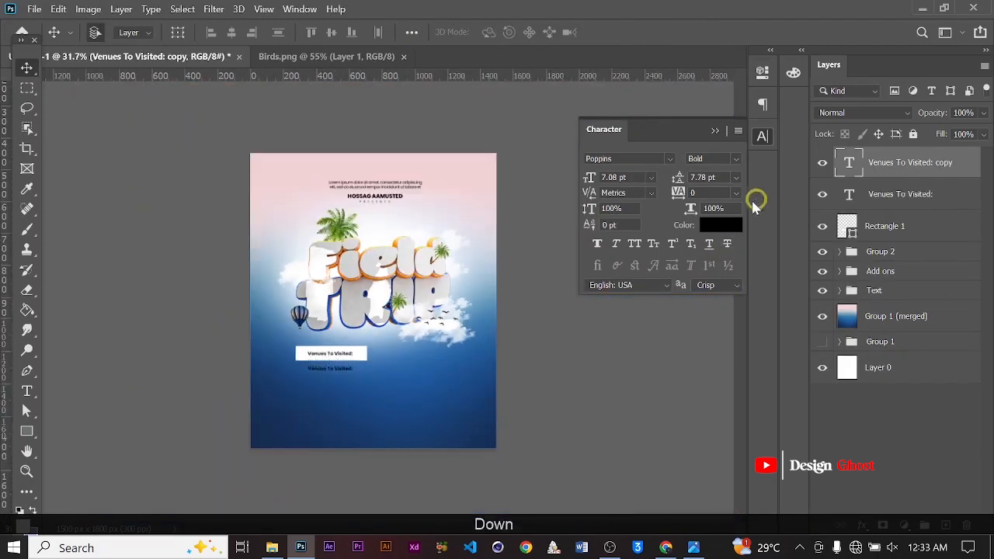
Set the copied text's colour to white (ffffff)
{"action": "left_click", "coordinate": [722, 227]}
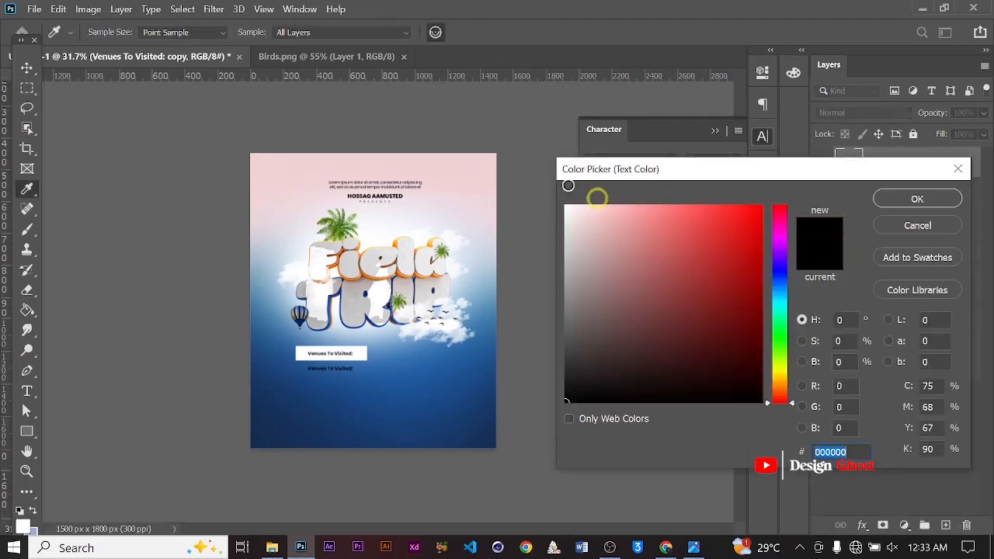
{"action": "left_click", "coordinate": [571, 203]}
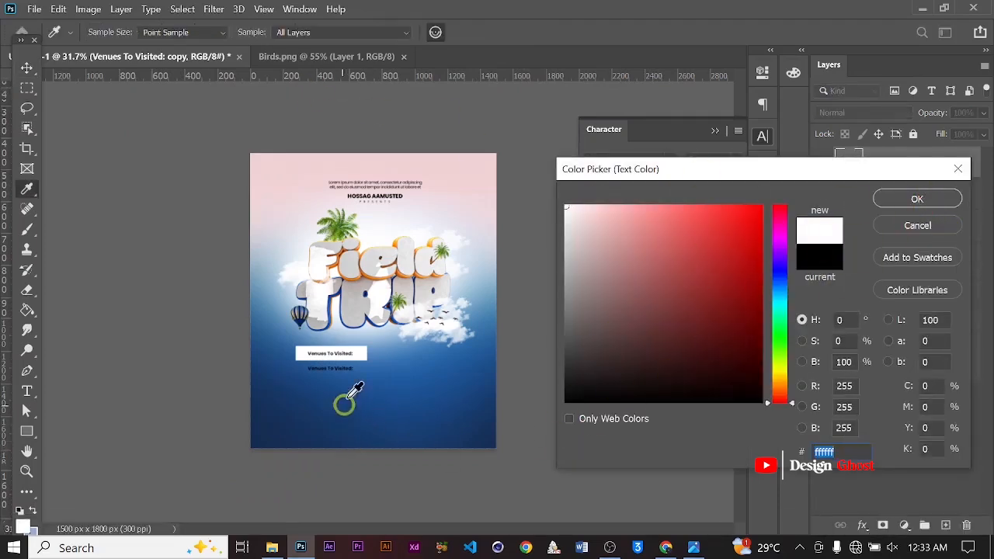
{"action": "left_click", "coordinate": [951, 191]}
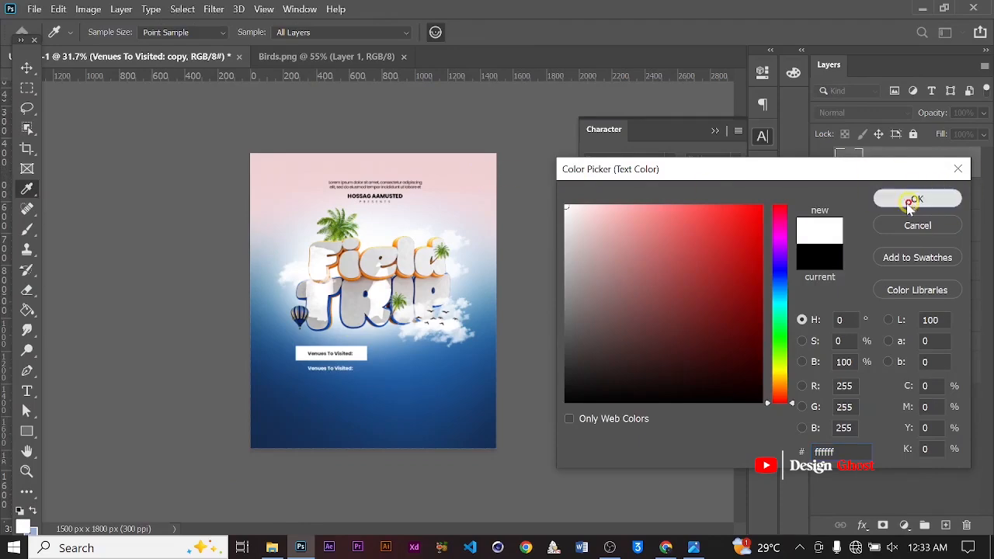
Replace the copied text with "Gyamadudu Museum" and, on a new line, "& Bomfibiri Wildlife Santuary"
{"action": "scroll", "coordinate": [350, 363], "scroll_direction": "up", "scroll_amount": 9, "text": "alt"}
{"action": "left_click_drag", "start_coordinate": [326, 386], "coordinate": [396, 352]}
{"action": "scroll", "coordinate": [396, 352], "scroll_direction": "up", "scroll_amount": 3, "text": "alt"}
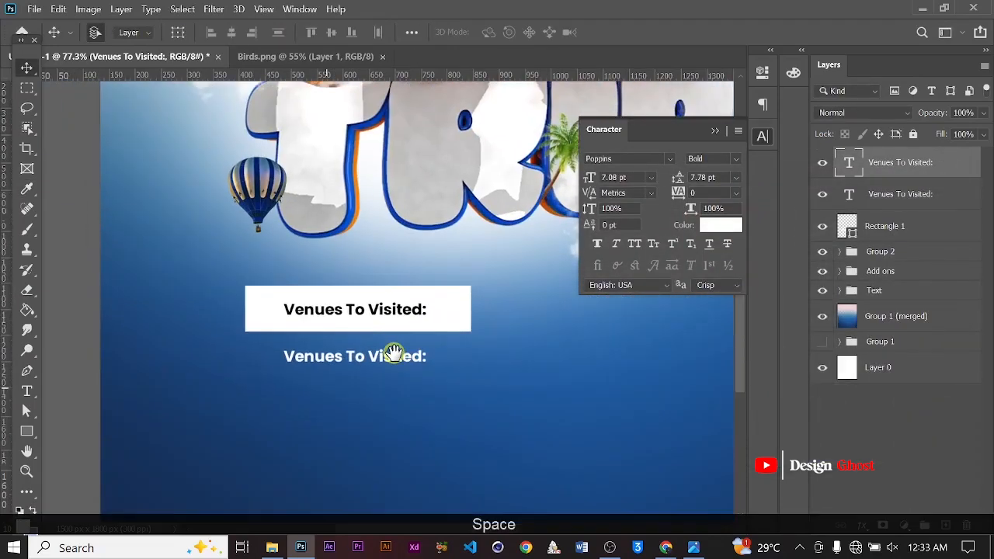
{"action": "scroll", "coordinate": [363, 371], "scroll_direction": "up", "scroll_amount": 3, "text": "alt"}
{"action": "key", "text": "t"}
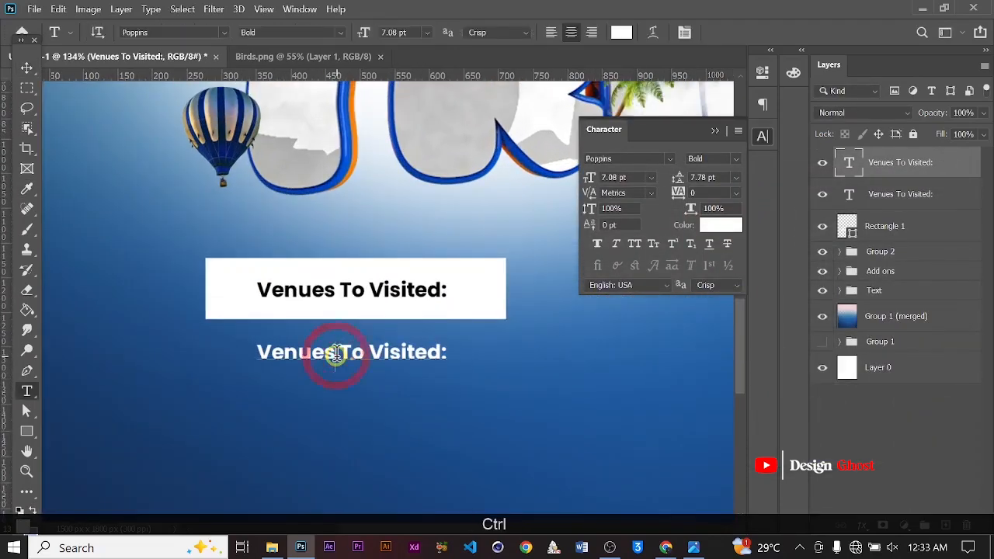
{"action": "key", "text": "ctrl+a"}
{"action": "type", "text": "Gy"}
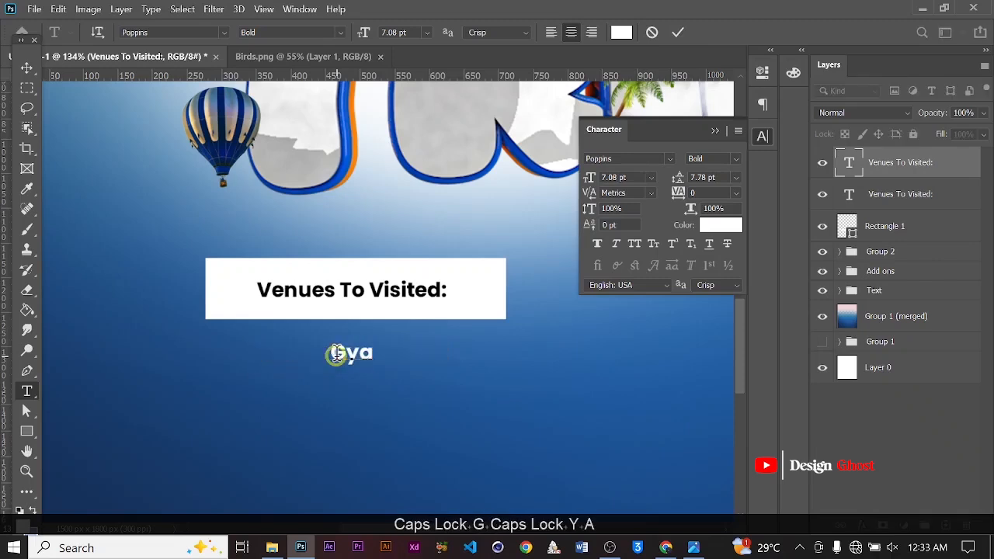
{"action": "type", "text": "am"}
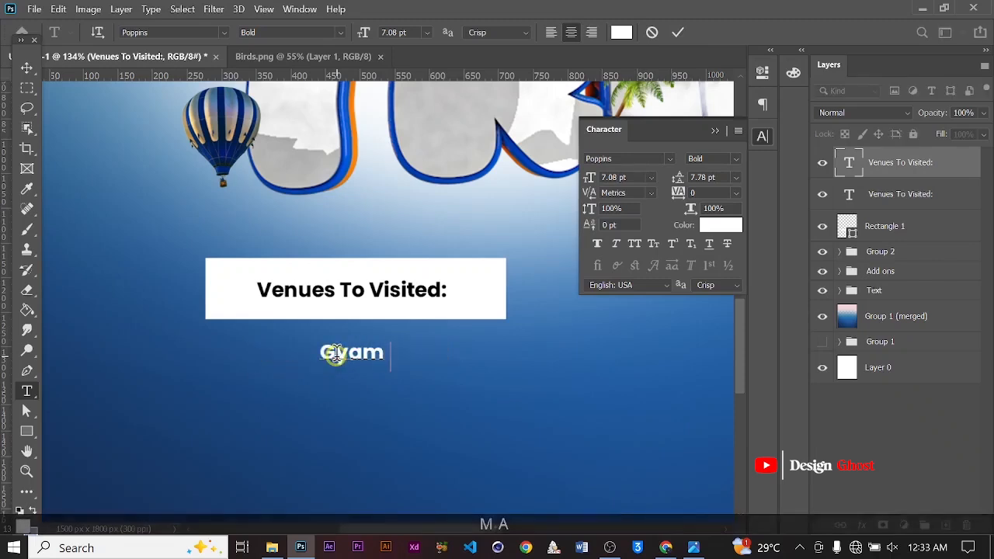
{"action": "type", "text": "adudu "}
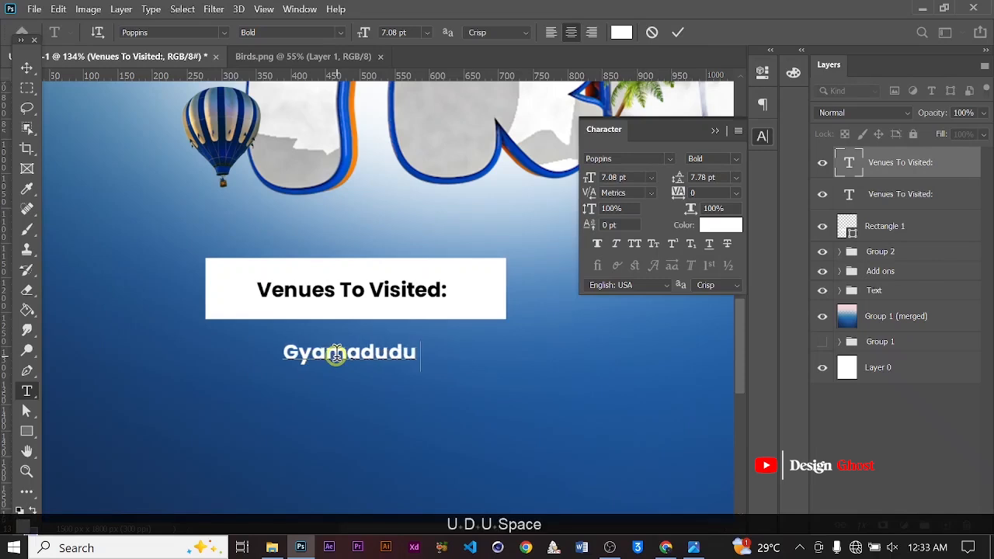
{"action": "type", "text": "Mus"}
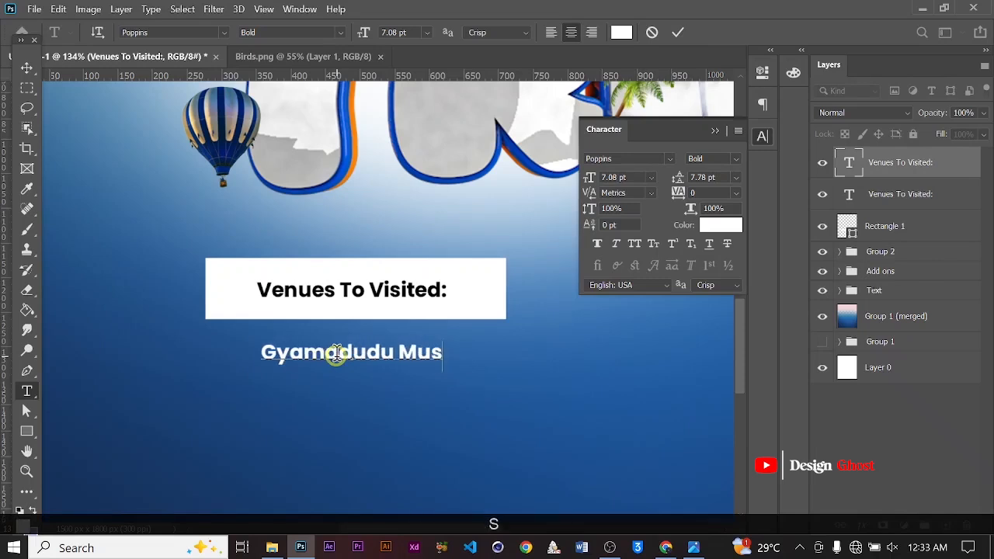
{"action": "type", "text": "eum"}
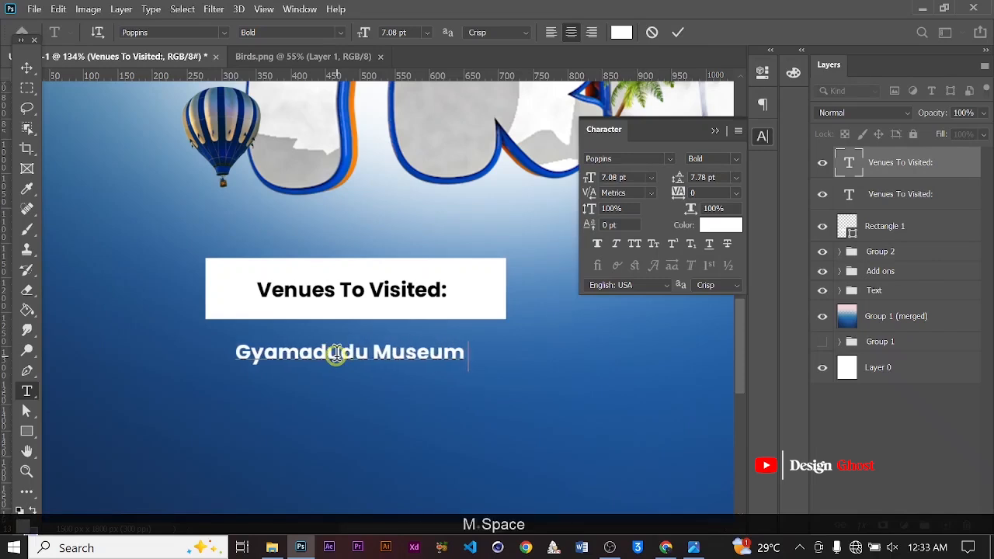
{"action": "key", "text": "Return"}
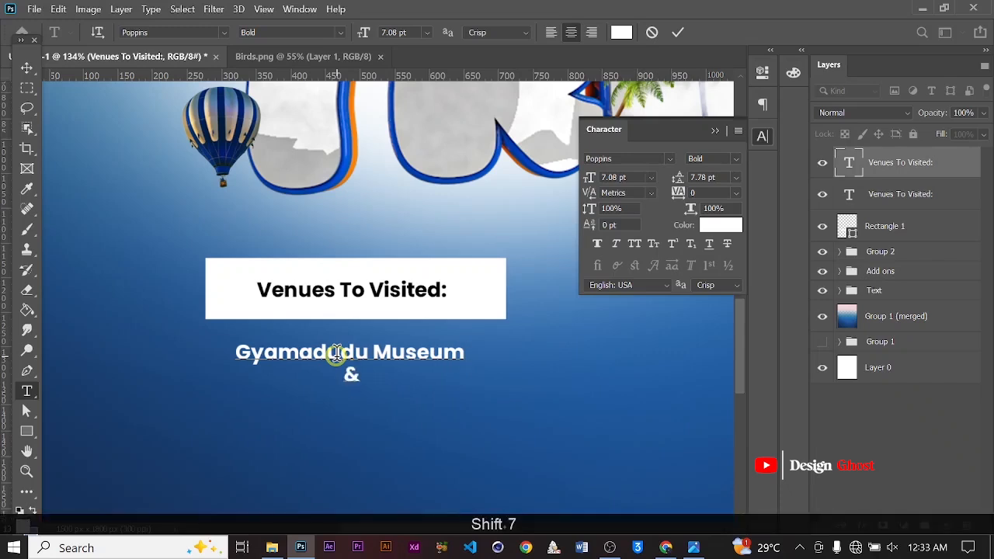
{"action": "type", "text": "& B"}
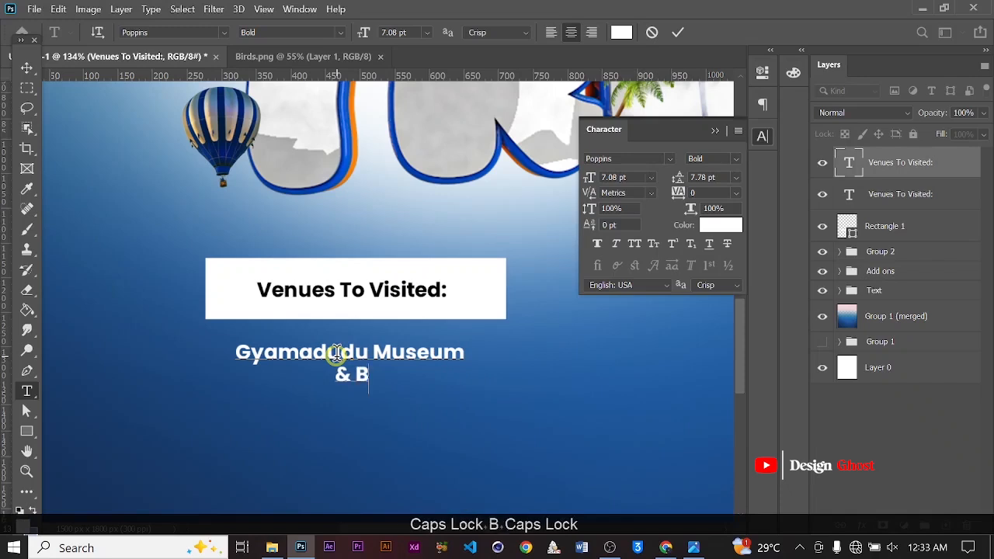
{"action": "type", "text": "om"}
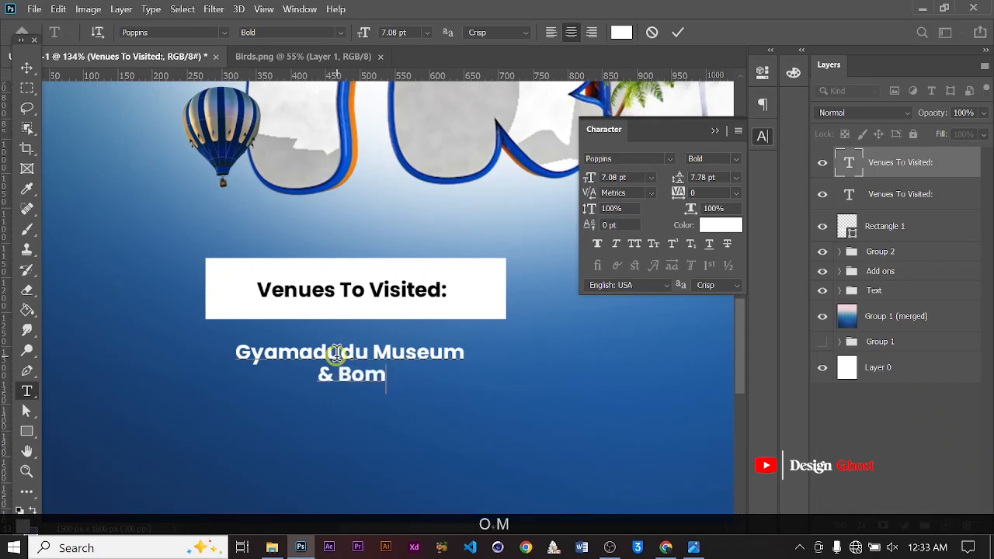
{"action": "type", "text": "fibi"}
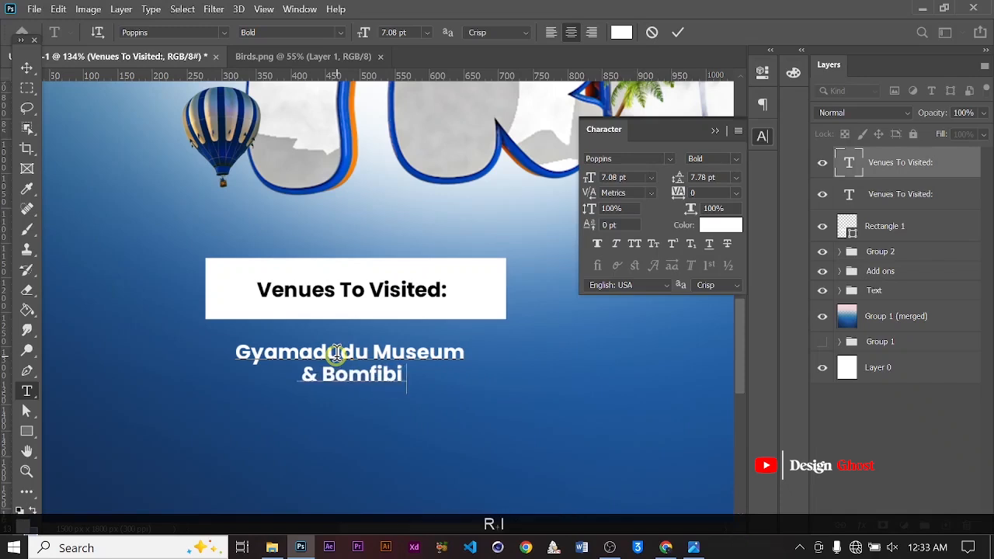
{"action": "type", "text": "ri Wil"}
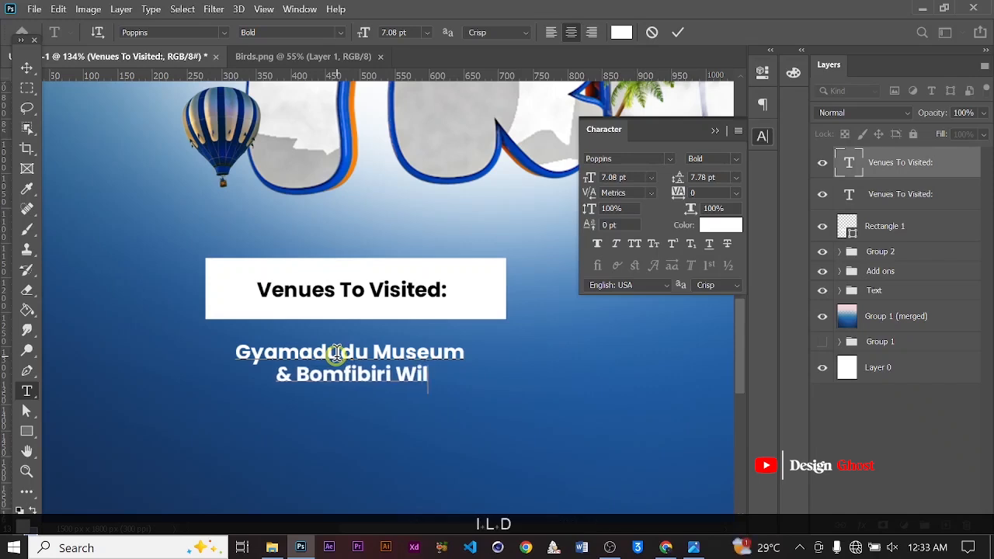
{"action": "type", "text": "dli"}
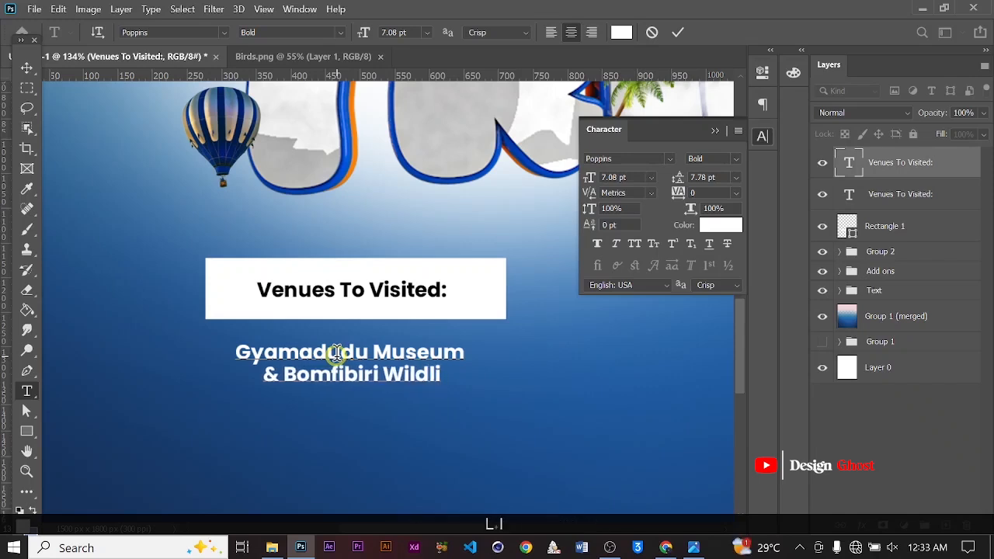
{"action": "type", "text": "fe "}
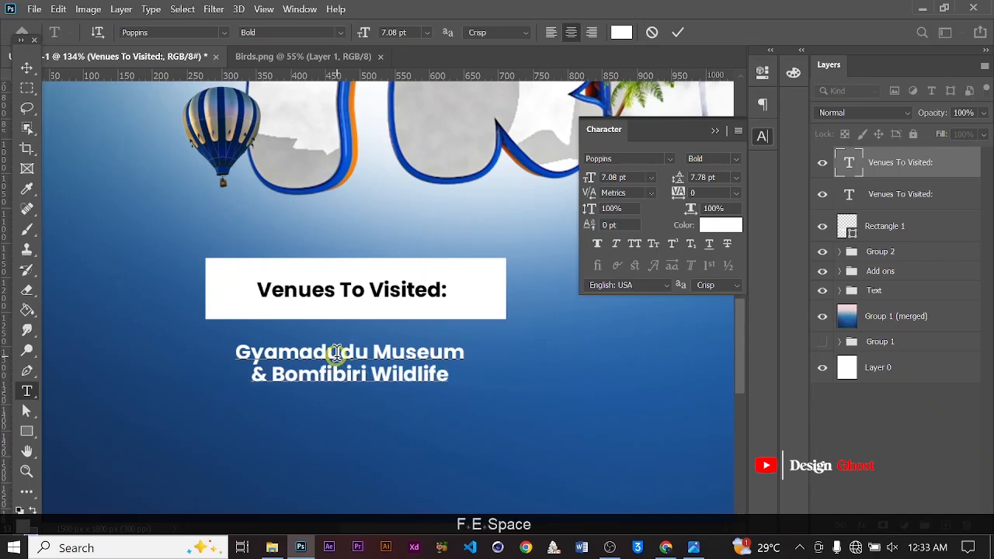
{"action": "type", "text": "Santuar"}
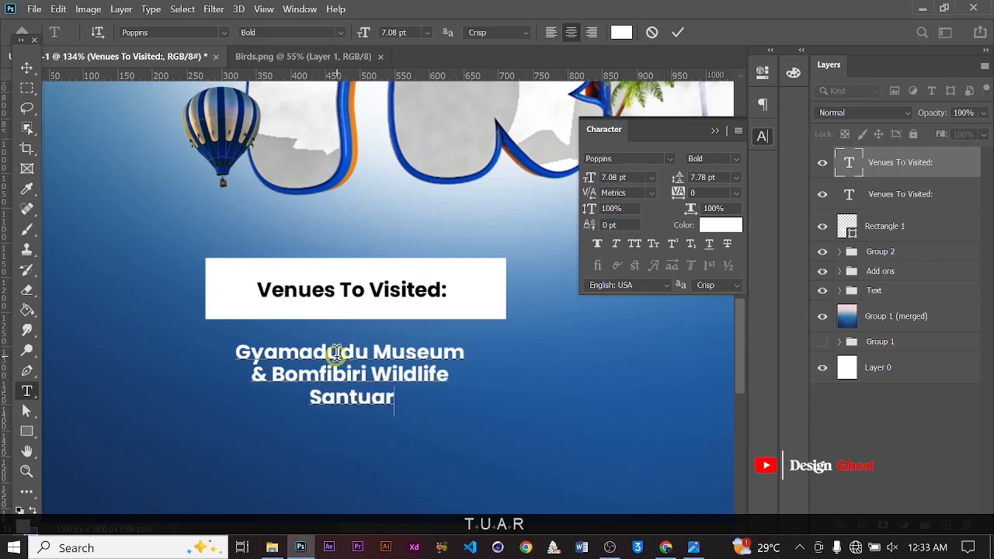
{"action": "type", "text": "y"}
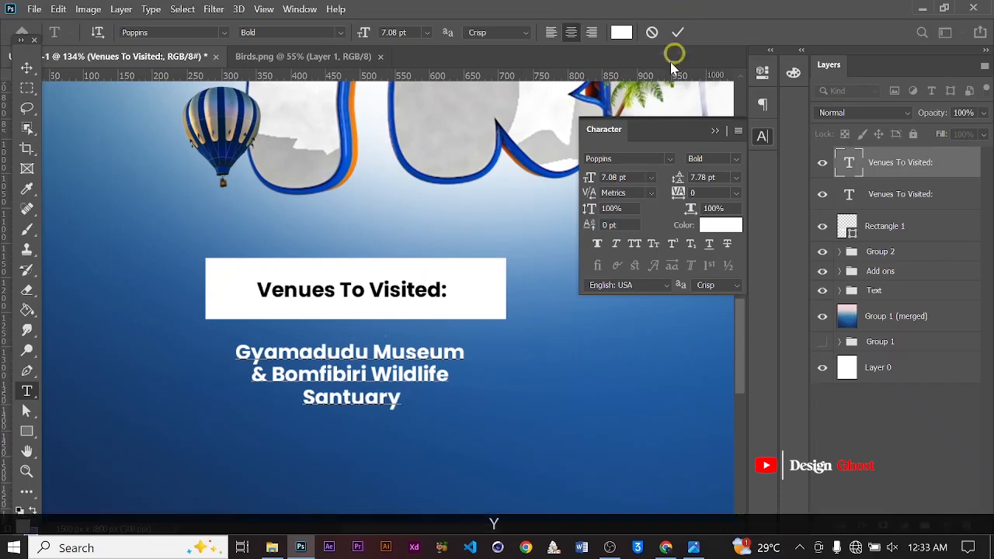
Left-align the venue text and move it below the rectangle, lined up with the rectangle's left edge
{"action": "key", "text": "ctrl+a"}
{"action": "left_click", "coordinate": [551, 32]}
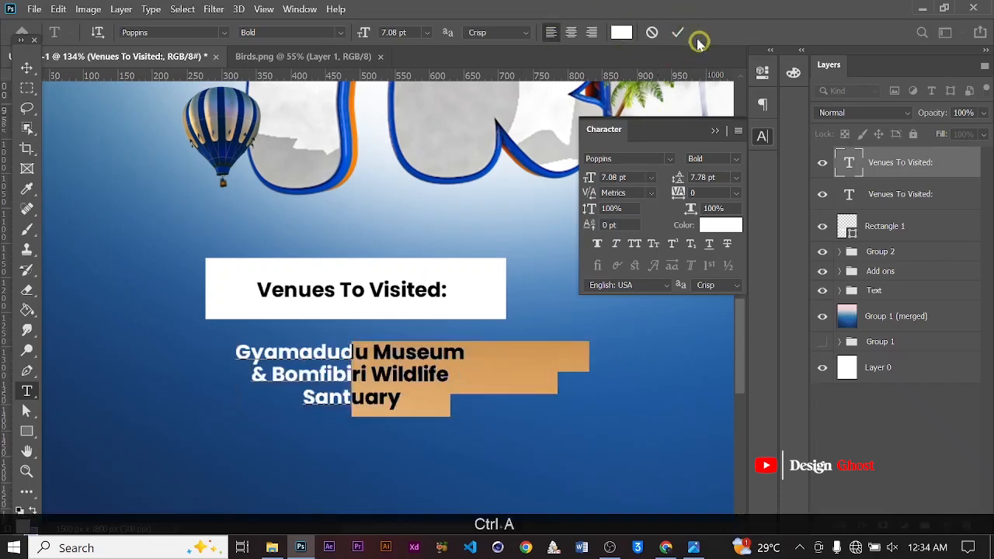
{"action": "left_click", "coordinate": [678, 31]}
{"action": "left_click", "coordinate": [28, 71]}
{"action": "scroll", "coordinate": [322, 303], "scroll_direction": "down", "scroll_amount": 1, "text": "alt"}
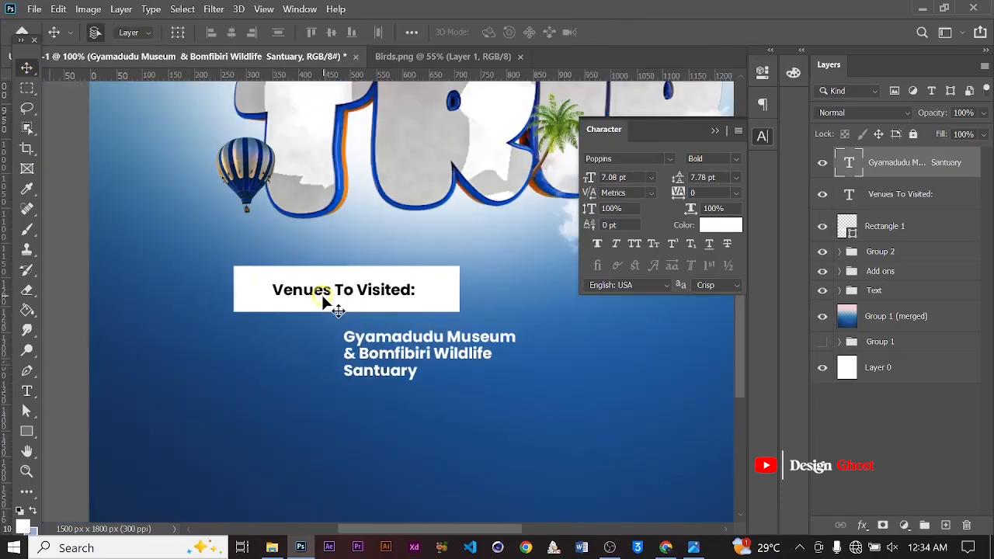
{"action": "key", "text": "Left"}
{"action": "key", "text": "Left"}
{"action": "key", "text": "Left"}
{"action": "key", "text": "Left"}
{"action": "key", "text": "Left"}
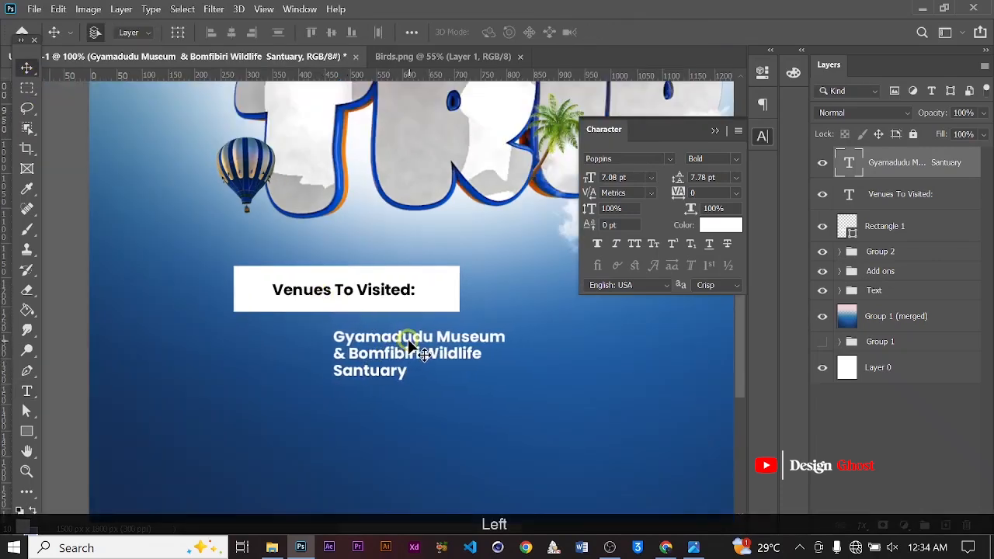
{"action": "left_click_drag", "start_coordinate": [408, 342], "coordinate": [314, 338]}
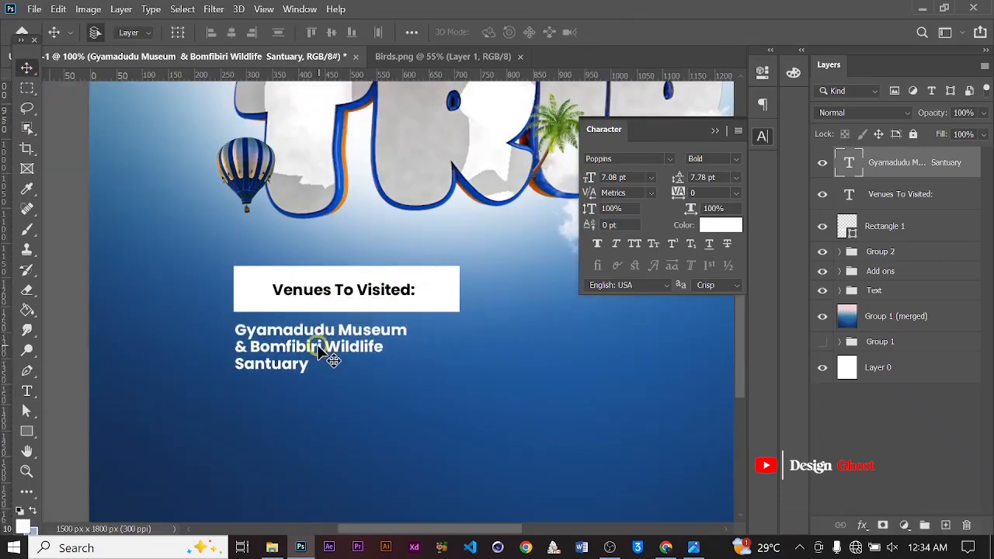
{"action": "key", "text": "ctrl+0"}
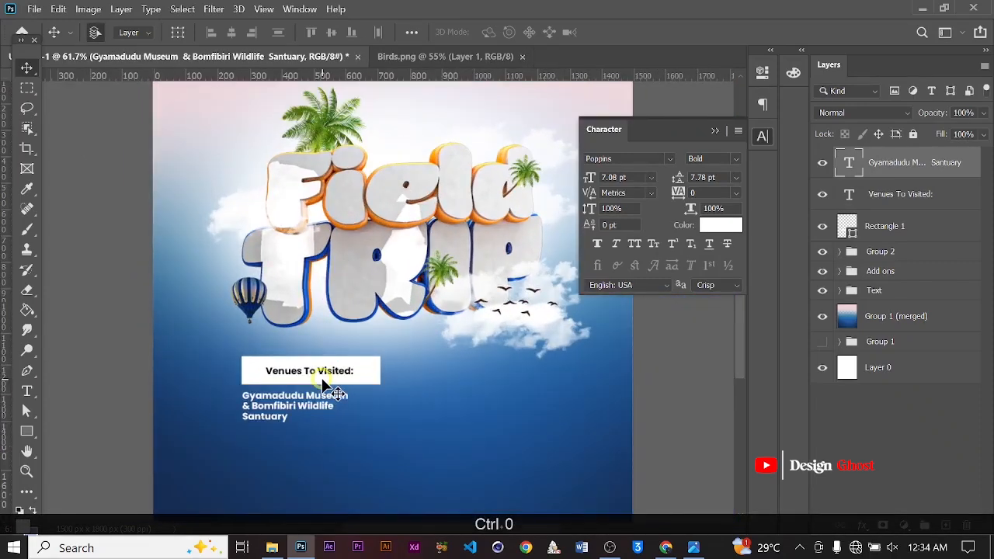
{"action": "key", "text": "Down"}
{"action": "key", "text": "Down"}
Draw a rounded rectangle about 447 × 148 px below the venue text
{"action": "key", "text": "ctrl+0"}
{"action": "scroll", "coordinate": [343, 388], "scroll_direction": "up", "scroll_amount": 4}
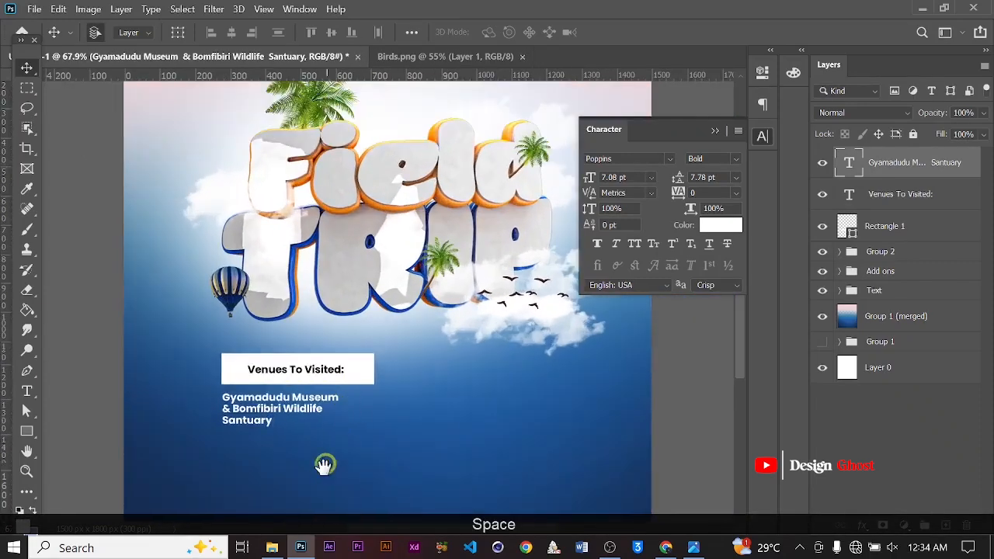
{"action": "left_click_drag", "start_coordinate": [324, 465], "coordinate": [342, 378]}
{"action": "left_click_drag", "start_coordinate": [29, 433], "coordinate": [66, 443]}
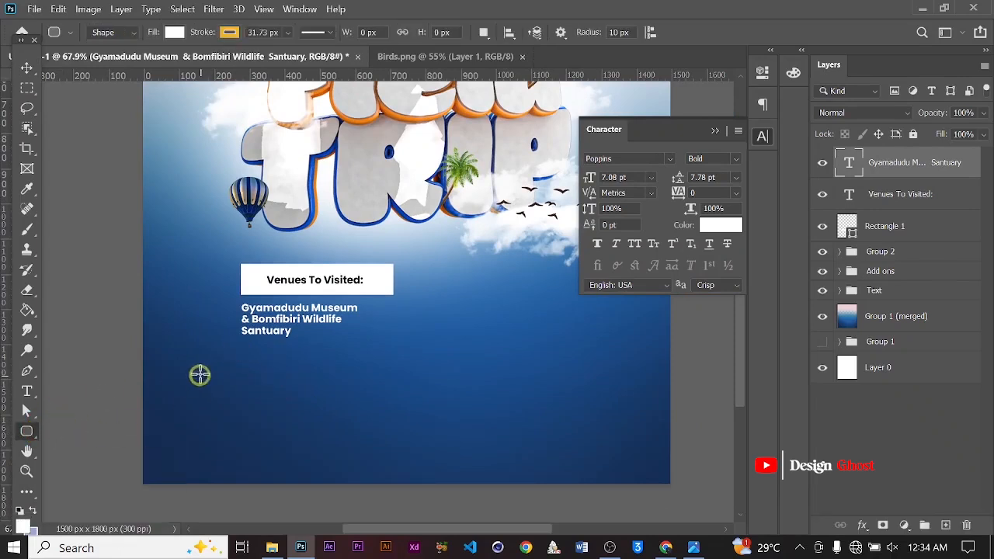
{"action": "mouse_move", "coordinate": [239, 351]}
{"action": "left_mouse_down"}
{"action": "mouse_move", "coordinate": [319, 350]}
{"action": "mouse_move", "coordinate": [442, 391]}
{"action": "mouse_move", "coordinate": [396, 402]}
{"action": "left_mouse_up"}
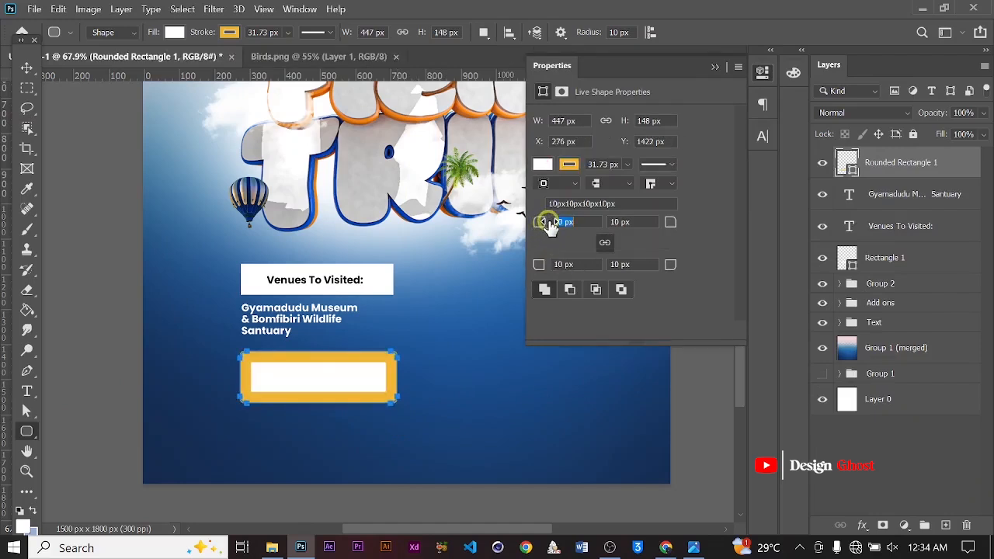
Set the rounded rectangle's corner radius to 20 px, its stroke to 0 px and its fill to red
{"action": "left_click_drag", "start_coordinate": [548, 222], "coordinate": [548, 222]}
{"action": "left_click", "coordinate": [628, 165]}
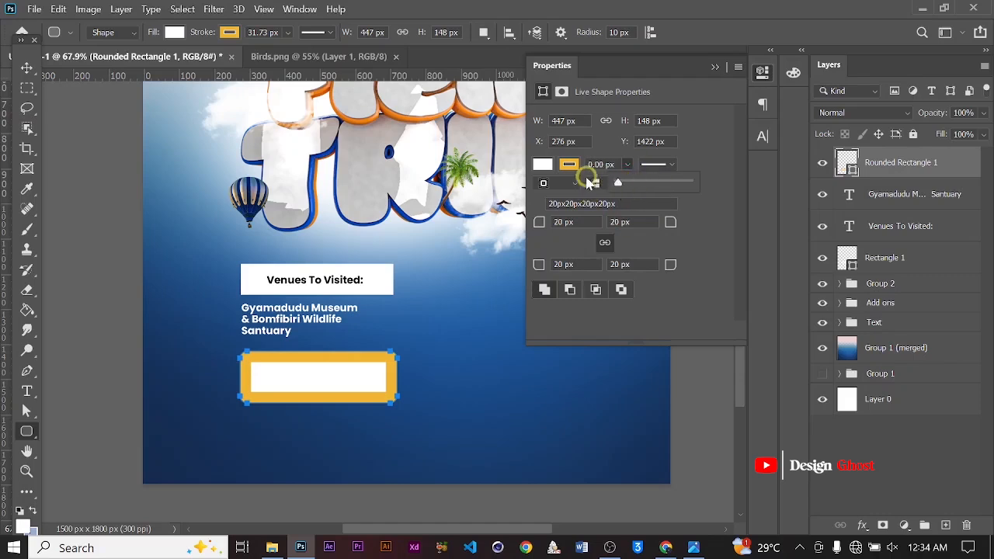
{"action": "left_click", "coordinate": [539, 167]}
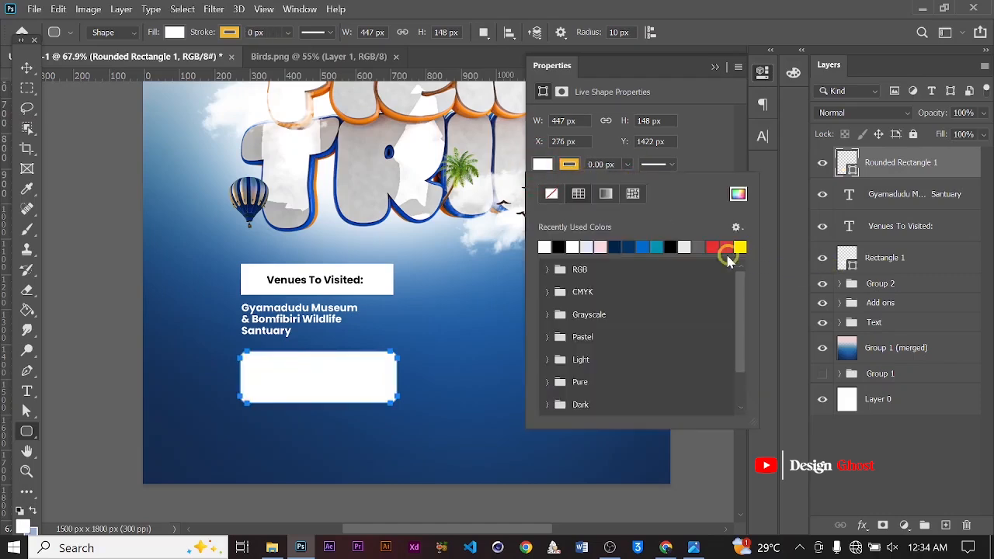
{"action": "left_click", "coordinate": [713, 246]}
{"action": "left_click", "coordinate": [738, 91]}
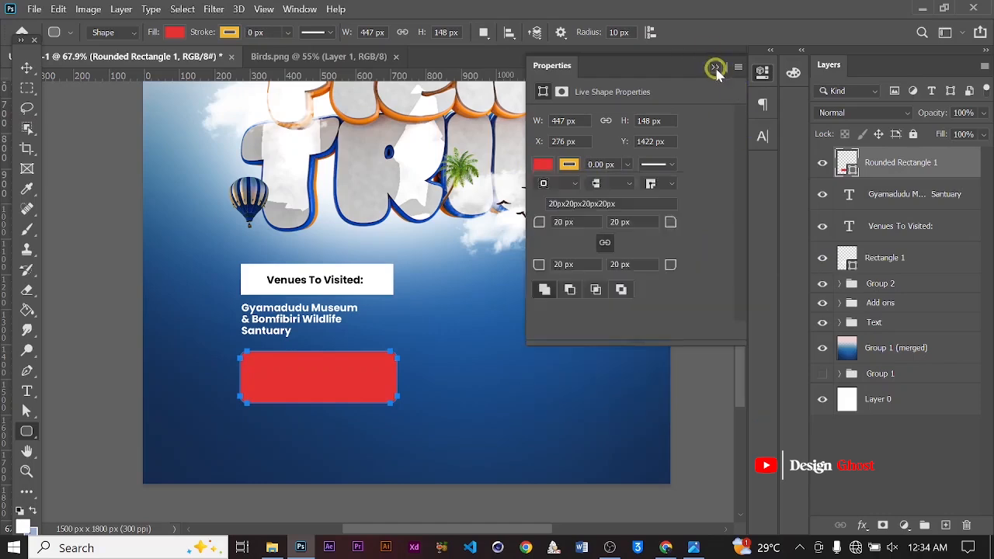
{"action": "left_click", "coordinate": [715, 67]}
Nudge the red rounded rectangle slightly into place under the venue text
{"action": "left_click", "coordinate": [25, 67]}
{"action": "scroll", "coordinate": [233, 381], "scroll_direction": "up", "scroll_amount": 3, "text": "alt"}
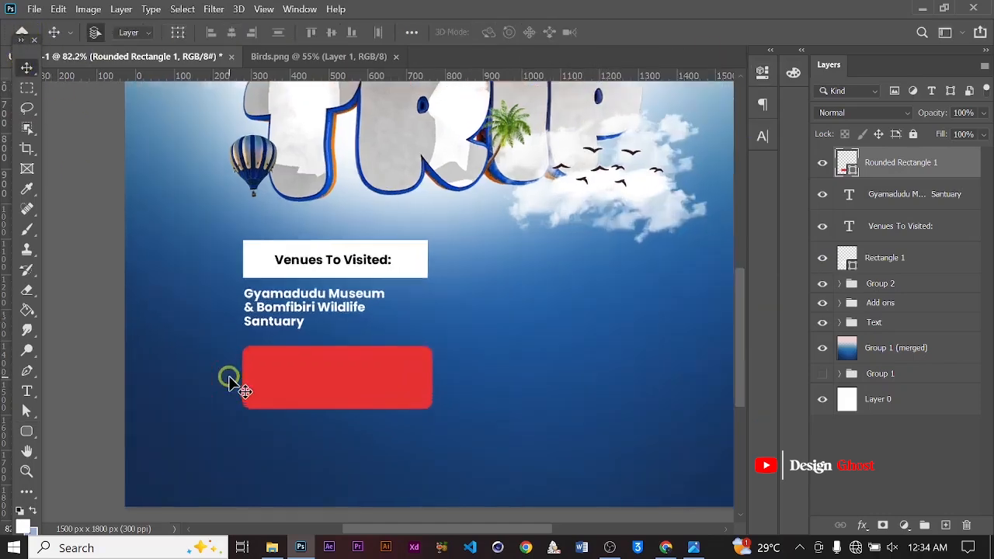
{"action": "left_click_drag", "start_coordinate": [357, 395], "coordinate": [357, 396]}
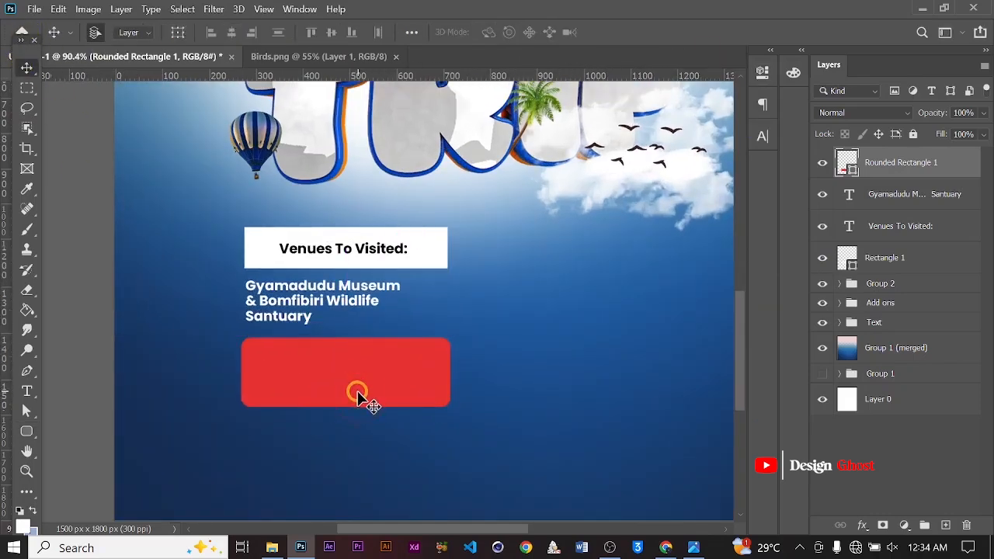
{"action": "key", "text": "Return"}
{"action": "key", "text": "ctrl+0"}
{"action": "scroll", "coordinate": [354, 413], "scroll_direction": "up", "scroll_amount": 3, "text": "alt"}
{"action": "left_click_drag", "start_coordinate": [310, 460], "coordinate": [351, 341]}
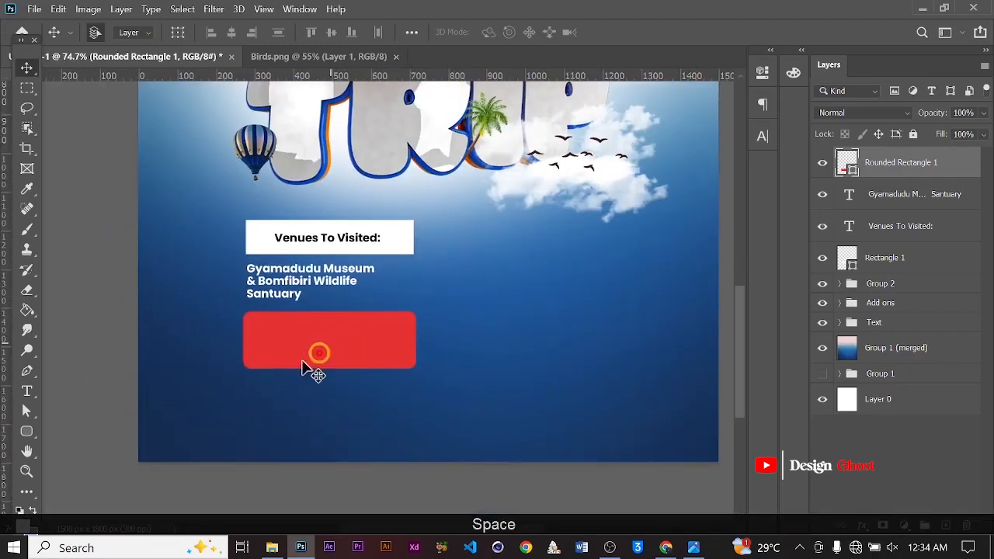
Add white text "Rate: GHS 200.000" centred on the red rounded rectangle
{"action": "left_click", "coordinate": [27, 391]}
{"action": "left_click", "coordinate": [268, 334]}
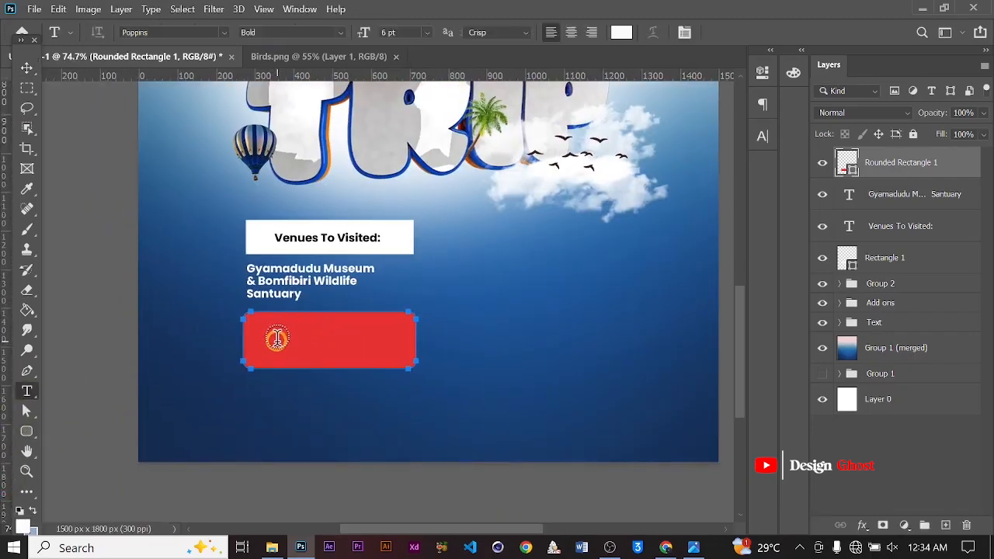
{"action": "left_click", "coordinate": [943, 527]}
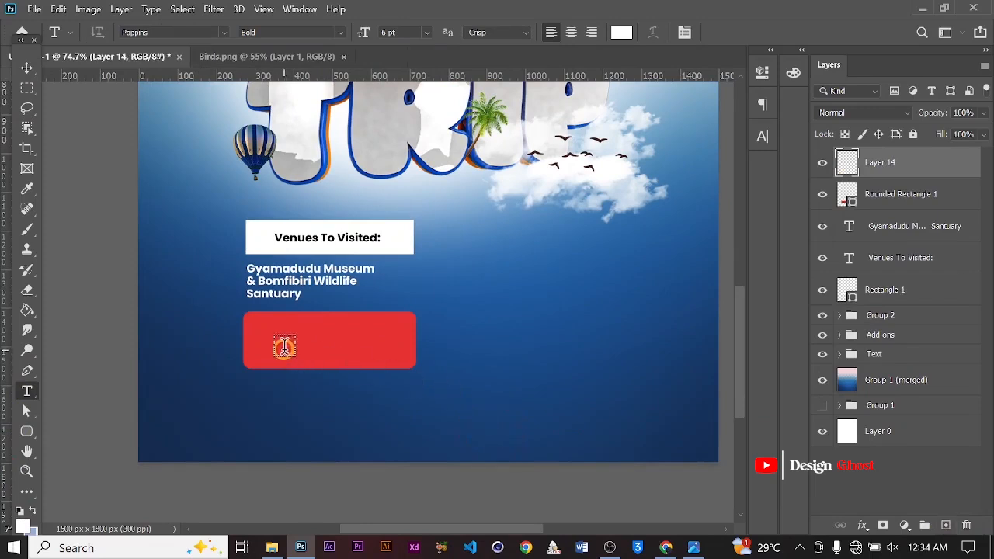
{"action": "left_click", "coordinate": [284, 348]}
{"action": "key", "text": "Caps_Lock"}
{"action": "key", "text": "BackSpace"}
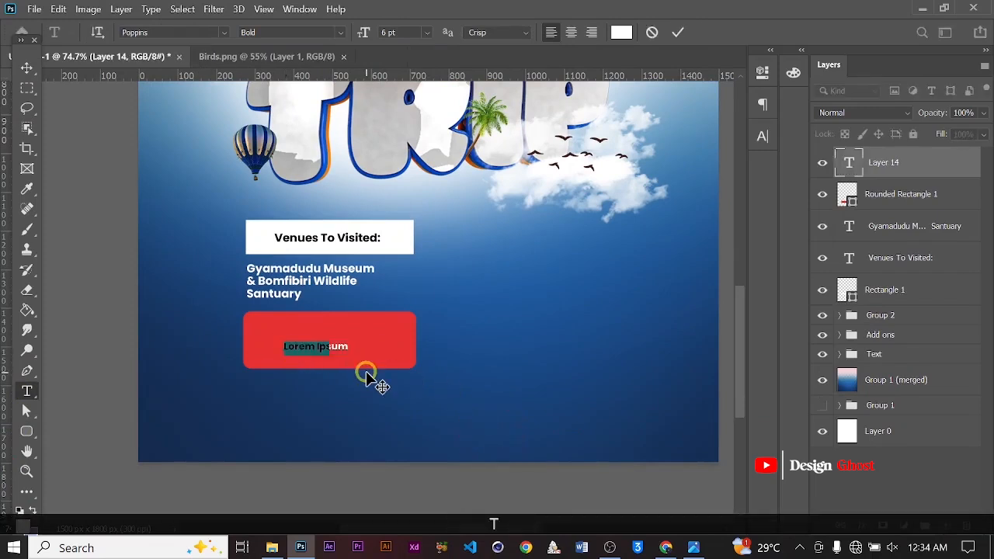
{"action": "type", "text": "T"}
{"action": "type", "text": "ate:"}
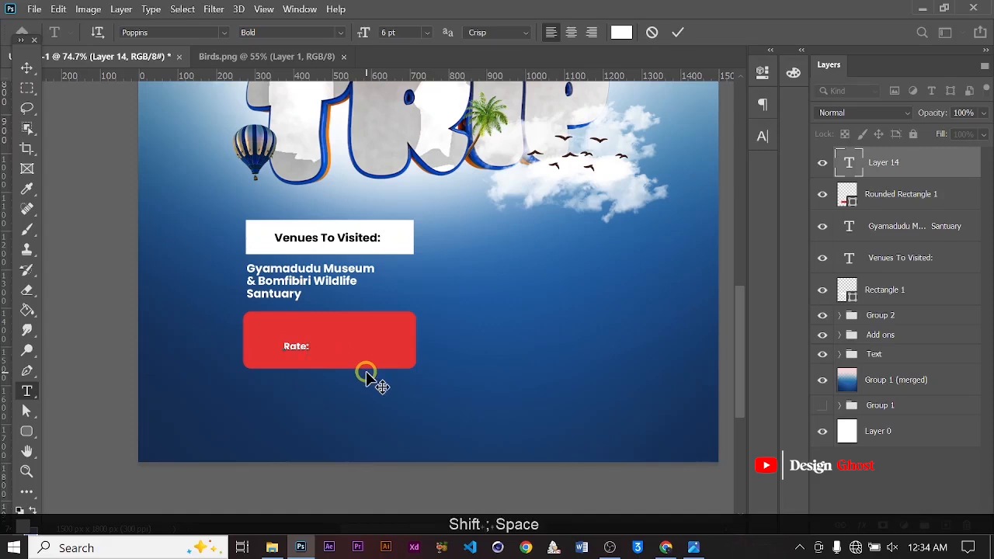
{"action": "key", "text": "Caps_Lock"}
{"action": "type", "text": "G"}
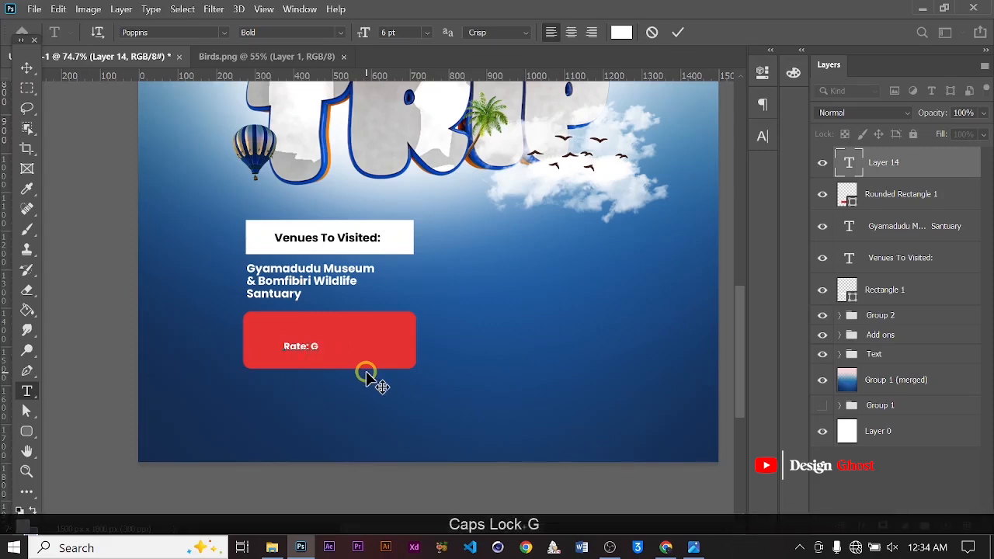
{"action": "type", "text": "HS 200.000"}
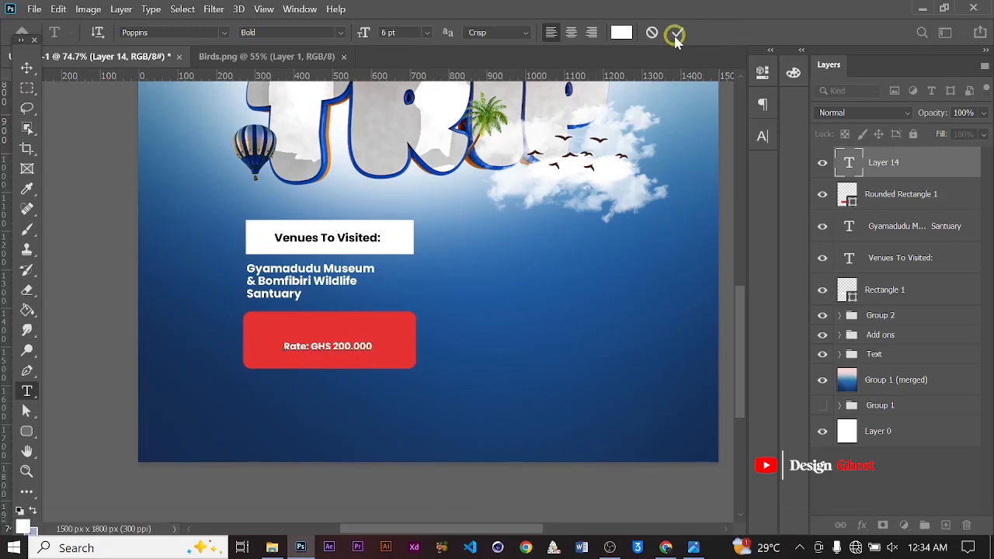
{"action": "scroll", "coordinate": [247, 329], "scroll_direction": "up", "scroll_amount": 1, "text": "alt"}
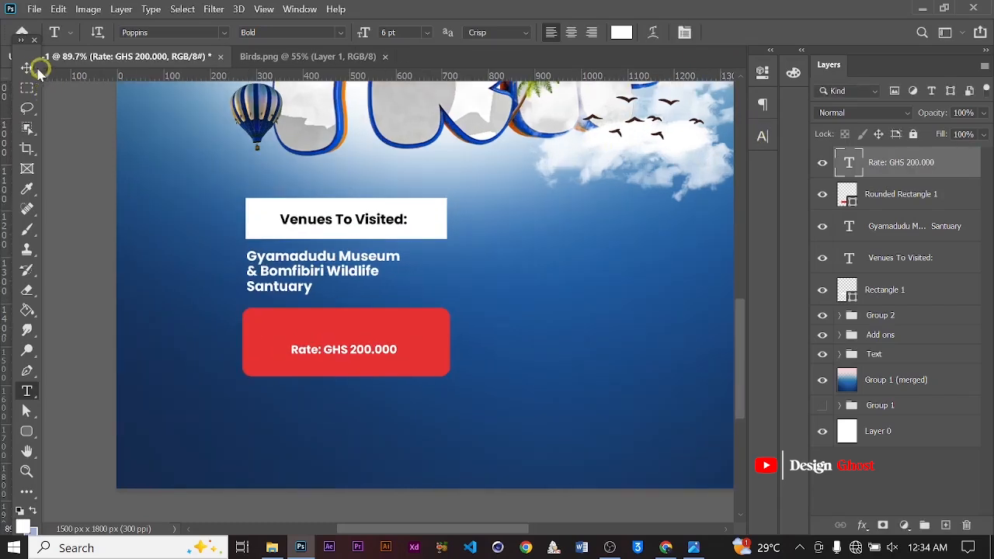
{"action": "left_click", "coordinate": [28, 68]}
Start changing the rate text's font by searching the font list for "tus"
{"action": "left_click", "coordinate": [761, 137]}
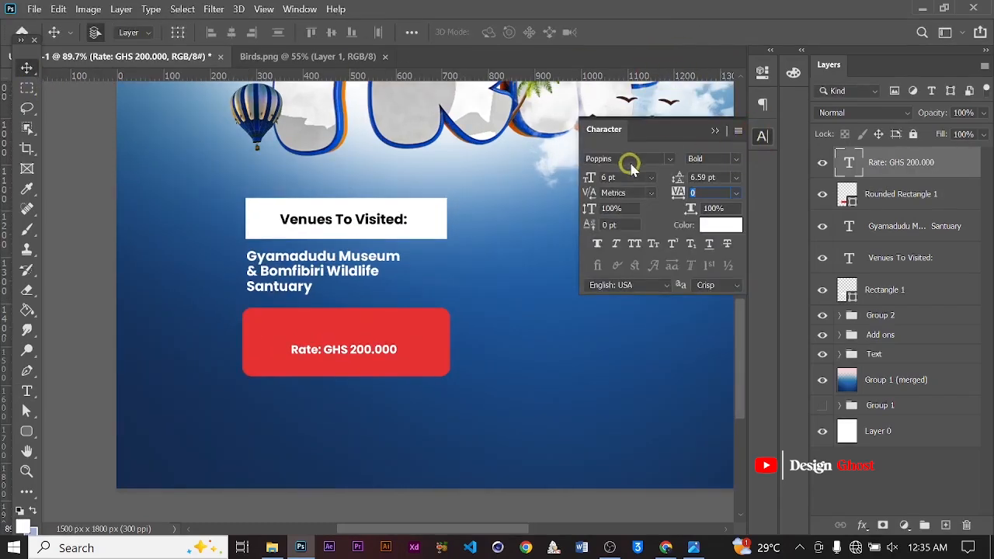
{"action": "type", "text": "tus"}
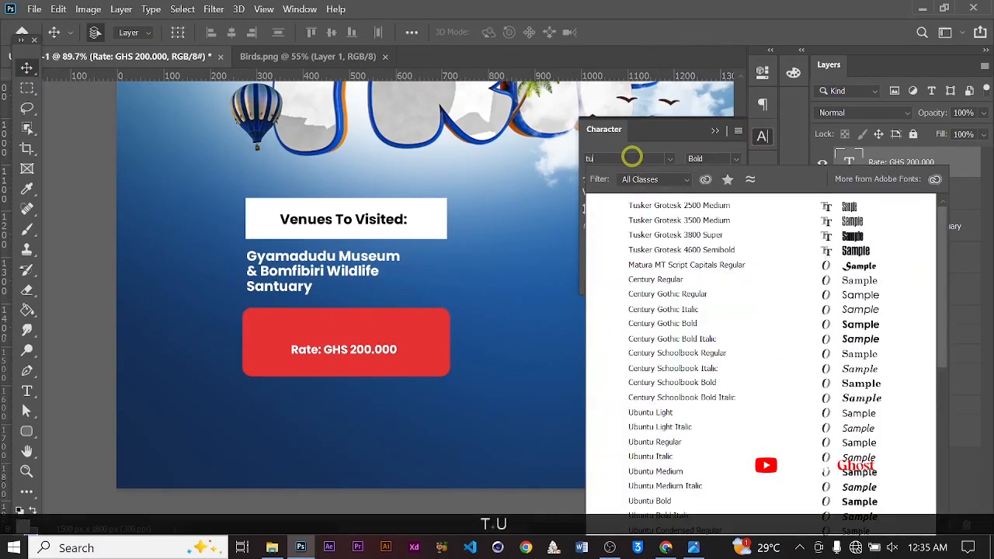
Set the rate text's font to Tusker Grotesk 4600 Semibold and scale the text up to fill the red rounded rectangle
{"action": "left_click", "coordinate": [680, 250]}
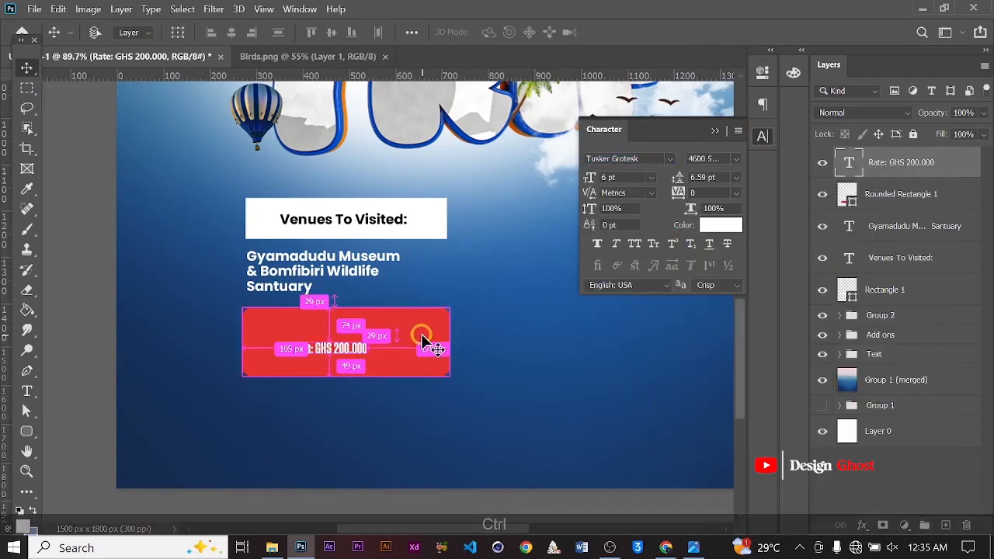
{"action": "key", "text": "ctrl+t"}
{"action": "left_click_drag", "start_coordinate": [371, 363], "coordinate": [434, 349]}
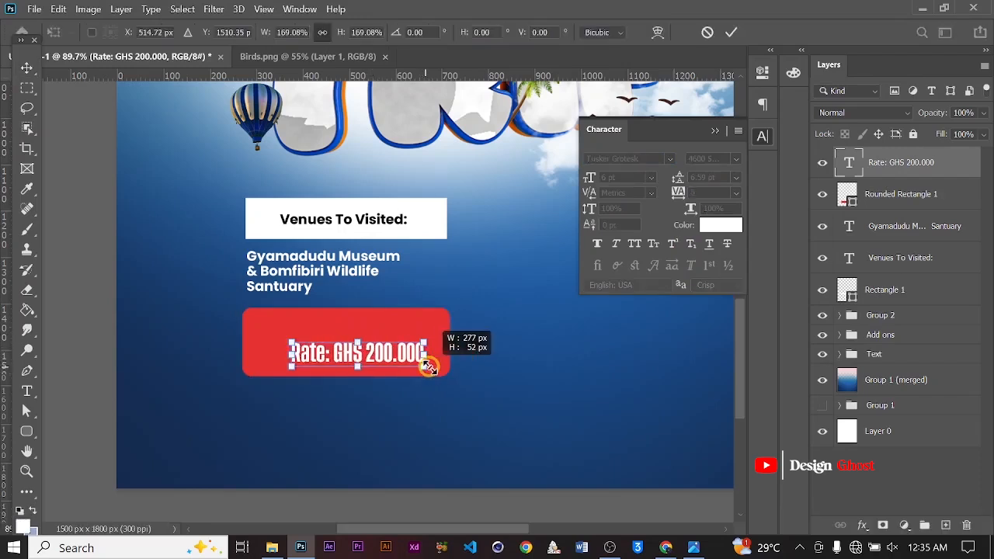
{"action": "left_click_drag", "start_coordinate": [288, 336], "coordinate": [270, 311]}
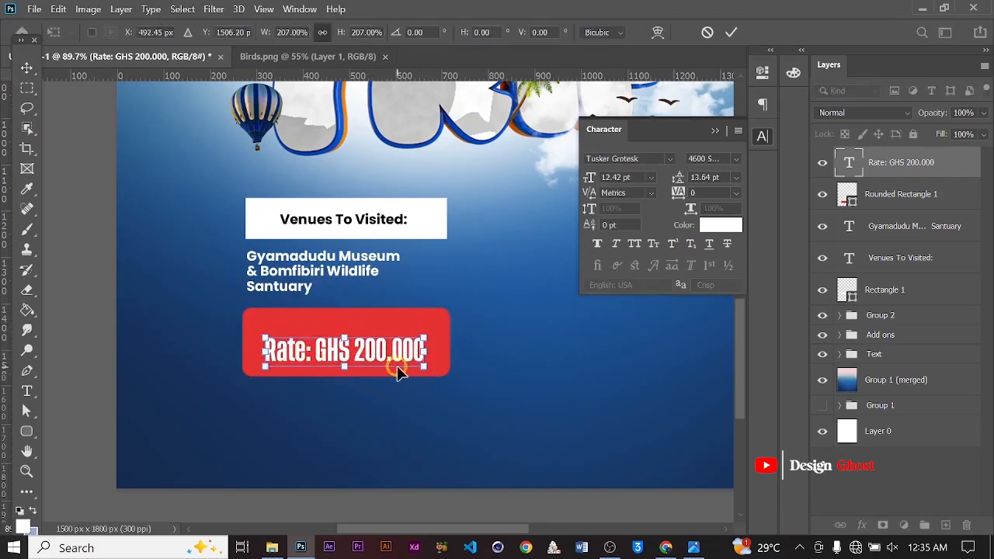
{"action": "left_click_drag", "start_coordinate": [381, 351], "coordinate": [429, 363]}
{"action": "key", "text": "Return"}
{"action": "key", "text": "ctrl"}
{"action": "key", "text": "ctrl+0"}
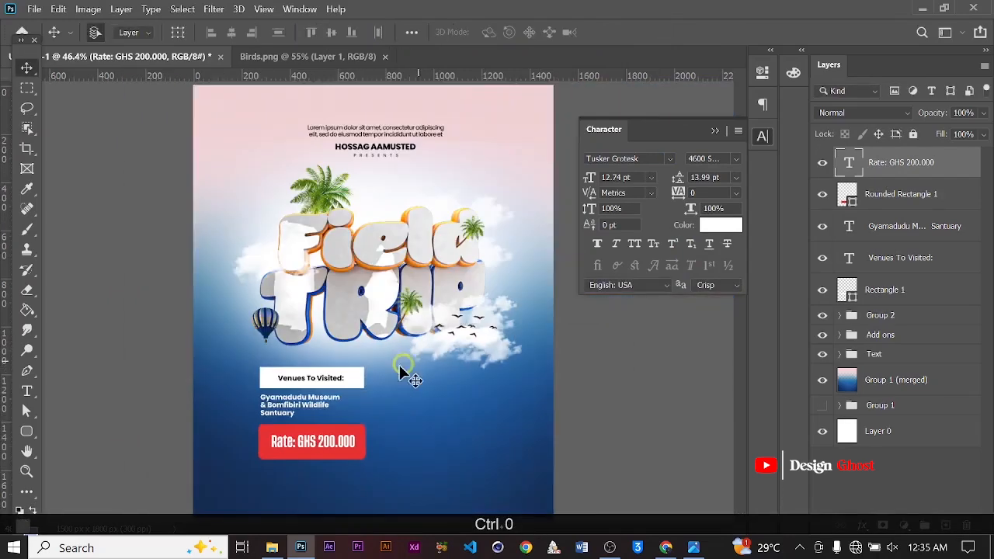
Open the Random Shapes image from the Thumbnail folder in Photoshop
{"action": "left_click", "coordinate": [728, 138]}
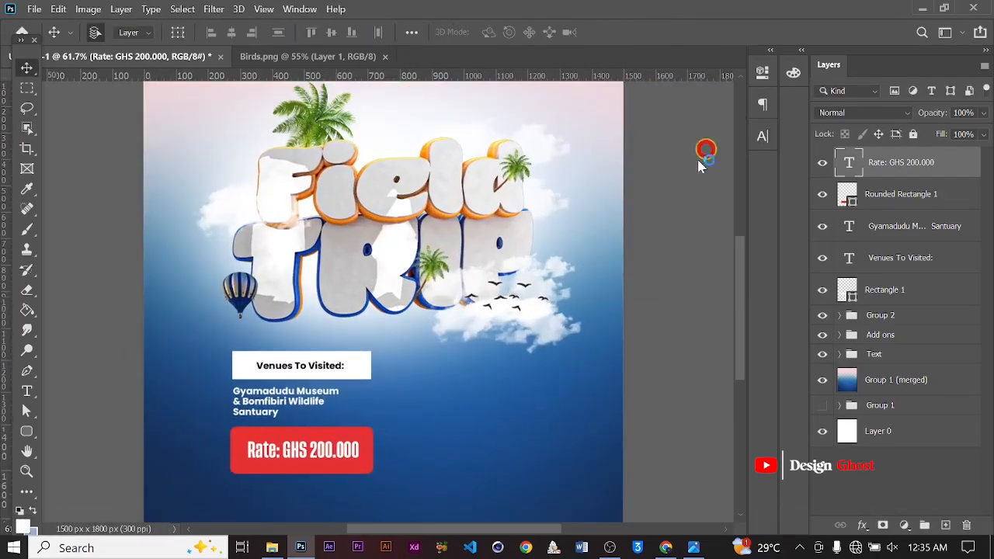
{"action": "left_click", "coordinate": [272, 547]}
{"action": "left_click", "coordinate": [938, 198]}
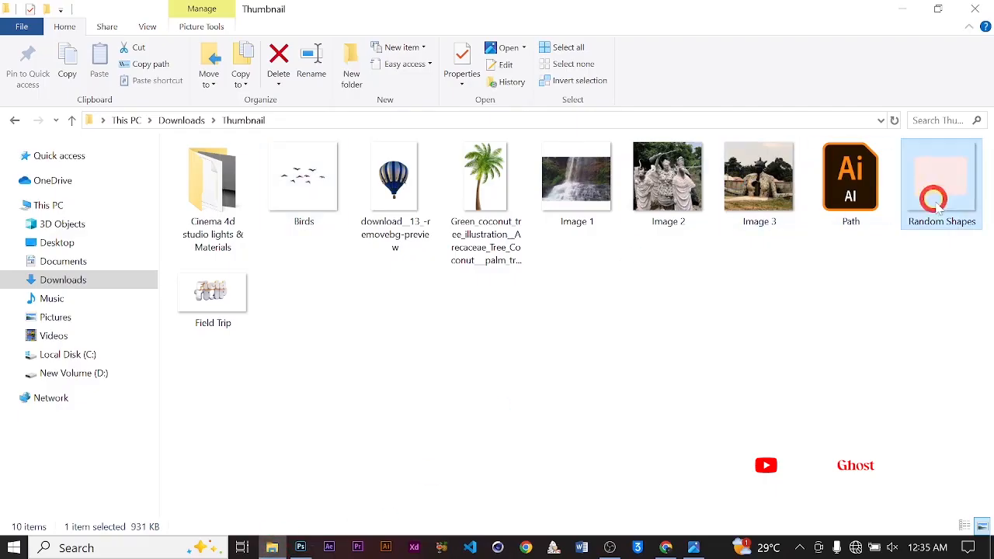
{"action": "left_click_drag", "start_coordinate": [938, 199], "coordinate": [535, 347]}
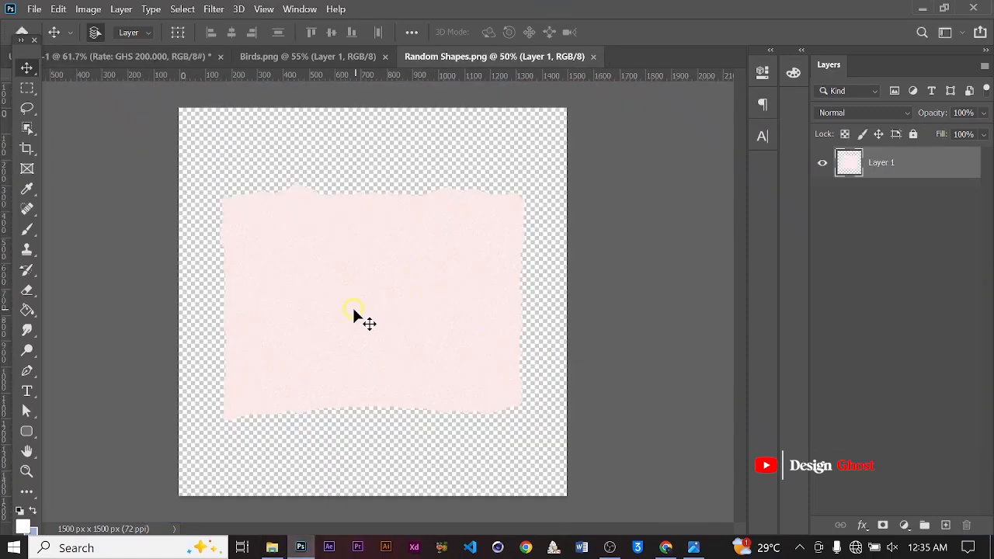
Drag the torn paper shape from the Random Shapes document into the poster
{"action": "scroll", "coordinate": [353, 306], "scroll_direction": "down", "scroll_amount": 1, "text": "alt"}
{"action": "left_click_drag", "start_coordinate": [376, 310], "coordinate": [487, 383]}
{"action": "scroll", "coordinate": [487, 383], "scroll_direction": "up", "scroll_amount": 1, "text": "alt"}
Scale the torn paper shape down to about 29% and place it right of the venue text, below the clouds
{"action": "key", "text": "ctrl+t"}
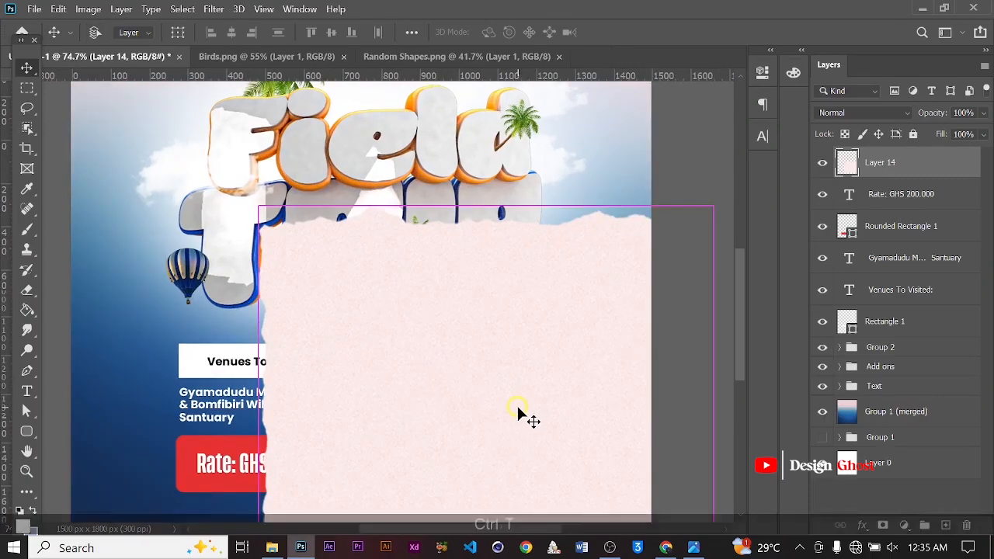
{"action": "scroll", "coordinate": [613, 265], "scroll_direction": "down", "scroll_amount": 3, "text": "alt"}
{"action": "left_click_drag", "start_coordinate": [561, 286], "coordinate": [415, 400]}
{"action": "left_click_drag", "start_coordinate": [377, 431], "coordinate": [444, 373]}
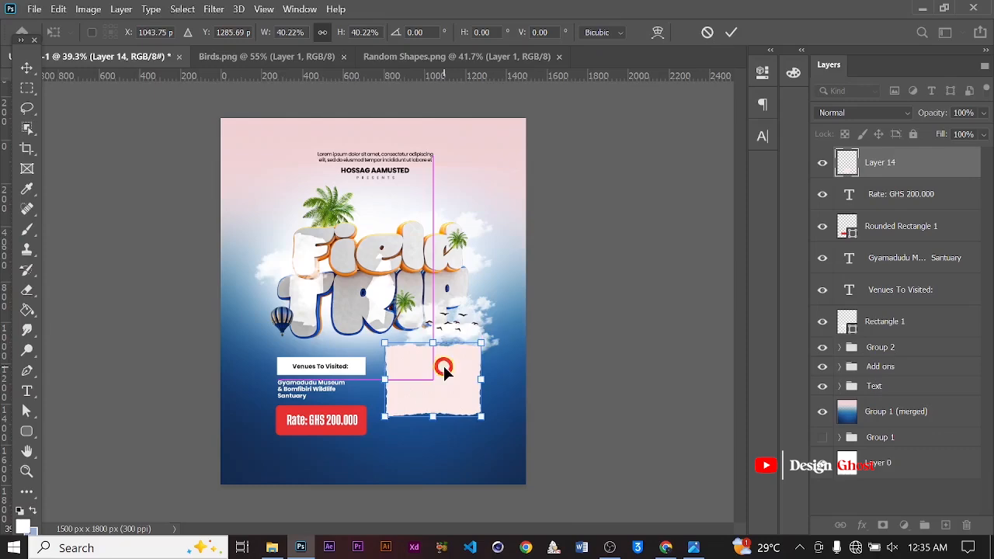
{"action": "scroll", "coordinate": [443, 363], "scroll_direction": "up", "scroll_amount": 3, "text": "alt"}
{"action": "key", "text": "space"}
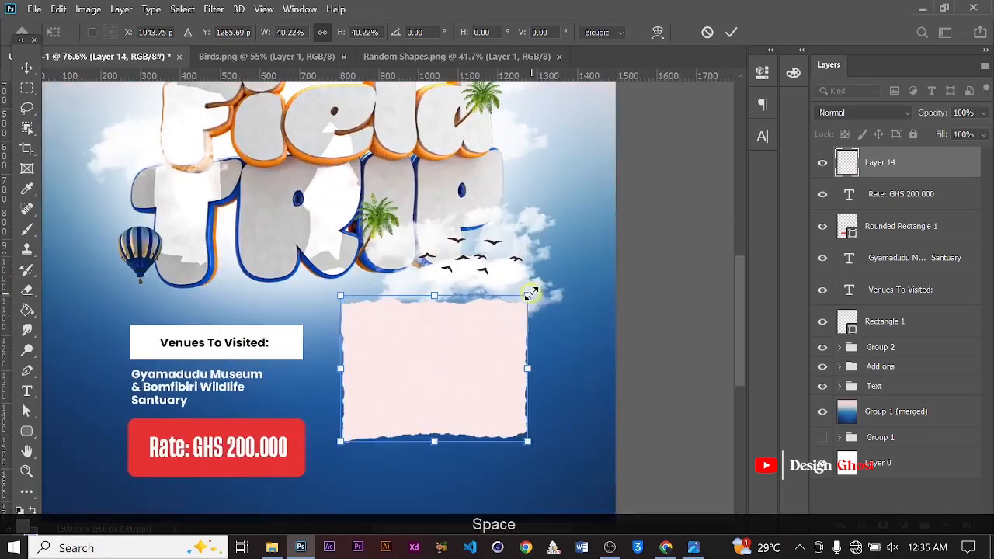
{"action": "left_click_drag", "start_coordinate": [529, 295], "coordinate": [477, 339]}
{"action": "left_click_drag", "start_coordinate": [425, 386], "coordinate": [463, 355]}
{"action": "scroll", "coordinate": [463, 351], "scroll_direction": "up", "scroll_amount": 1, "text": "alt"}
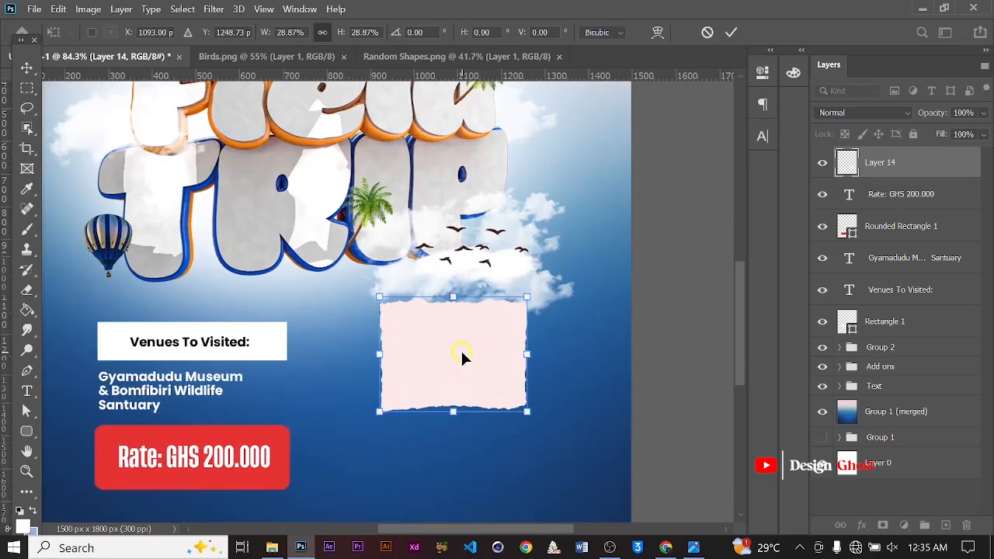
{"action": "key", "text": "Return"}
Add a 22 px inside stroke in pale pink #ffcfd2 to the paper shape layer
{"action": "key", "text": "ctrl+0"}
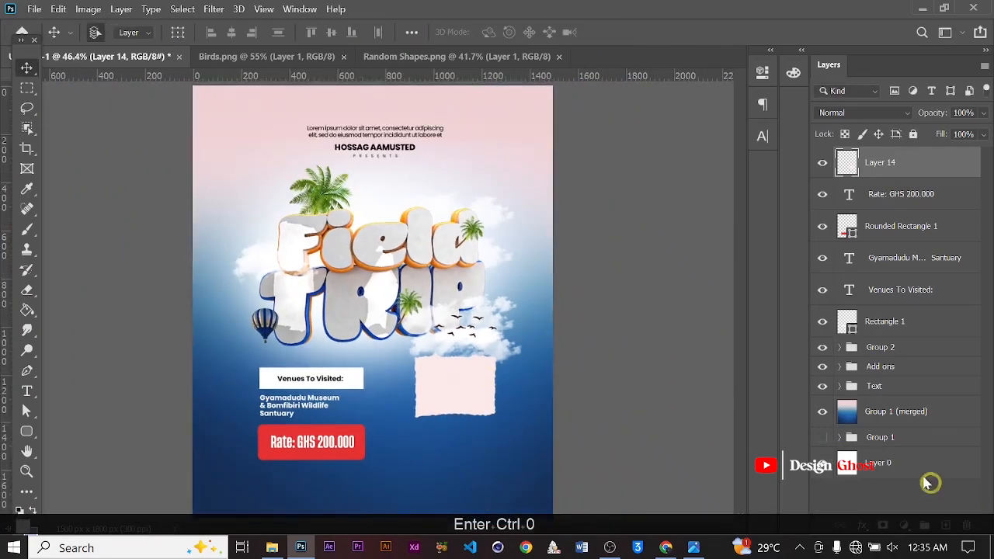
{"action": "left_click", "coordinate": [861, 525]}
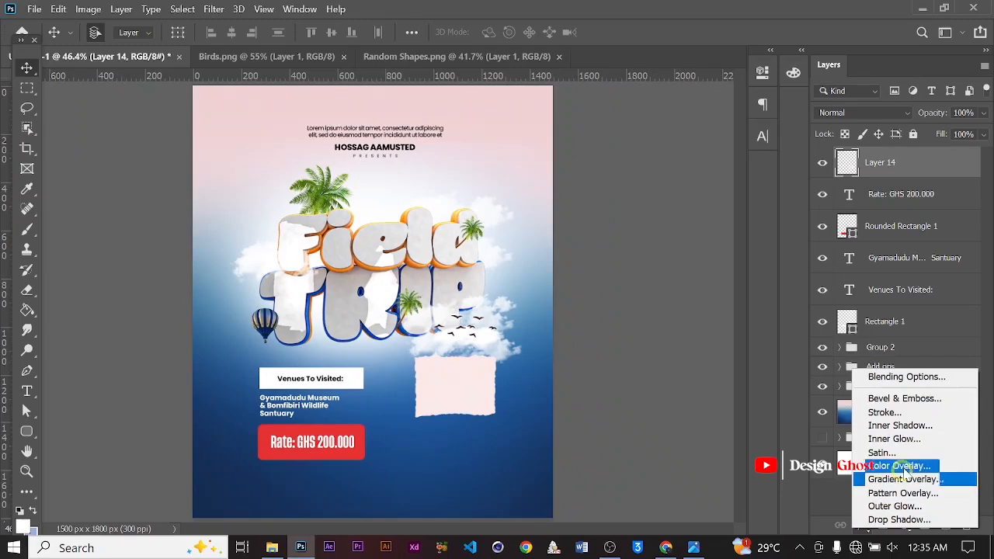
{"action": "left_click", "coordinate": [918, 411]}
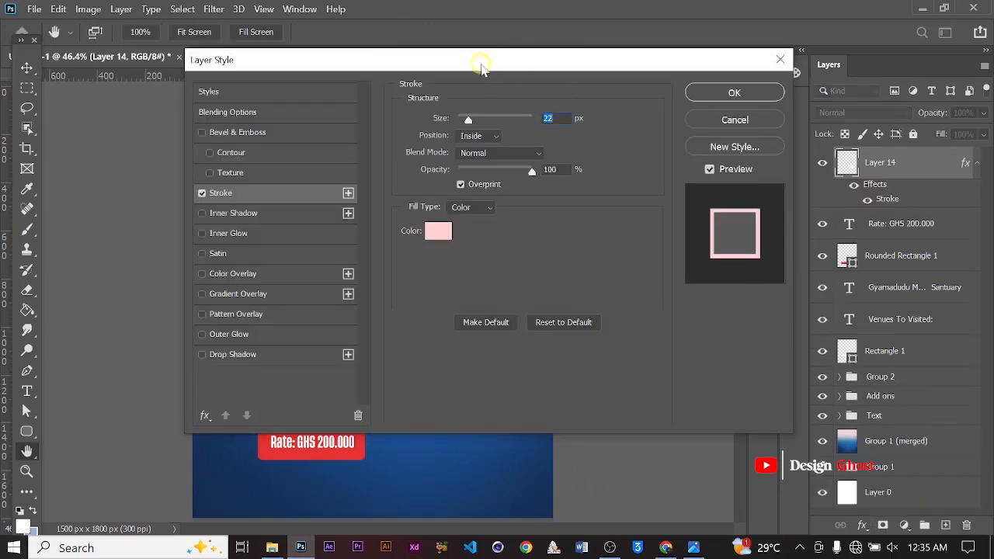
{"action": "left_click_drag", "start_coordinate": [480, 69], "coordinate": [818, 101]}
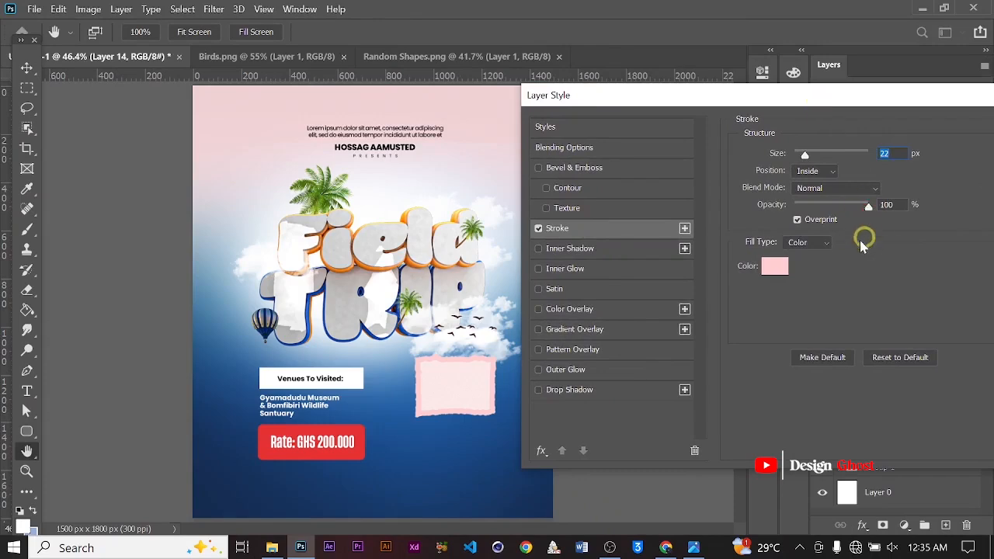
{"action": "left_click", "coordinate": [780, 269]}
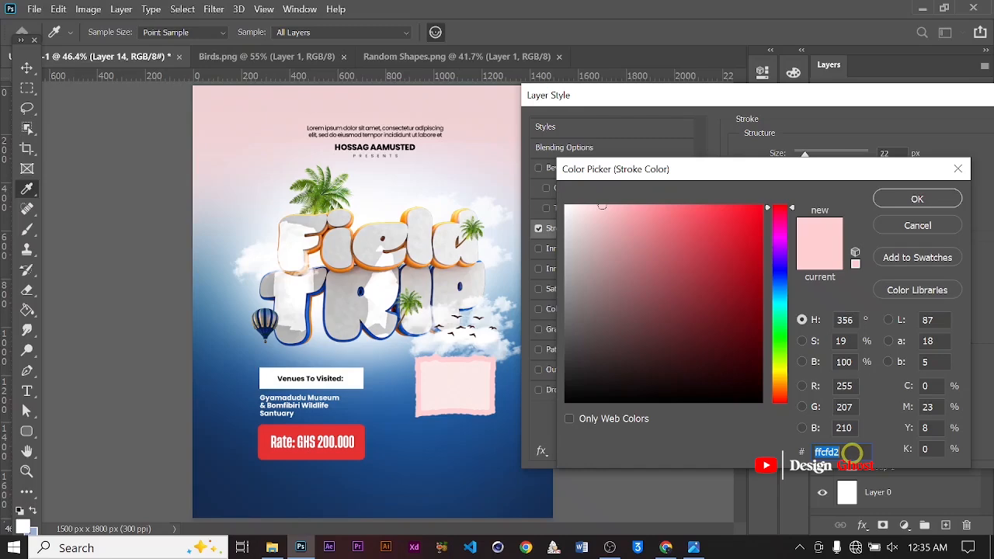
{"action": "left_click", "coordinate": [916, 200]}
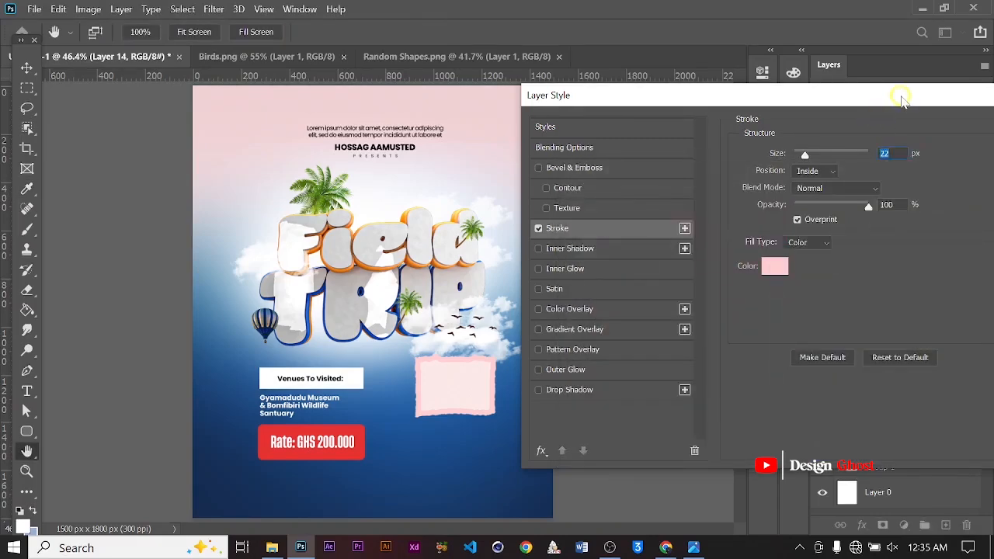
{"action": "left_click_drag", "start_coordinate": [897, 94], "coordinate": [835, 87]}
{"action": "left_click", "coordinate": [970, 126]}
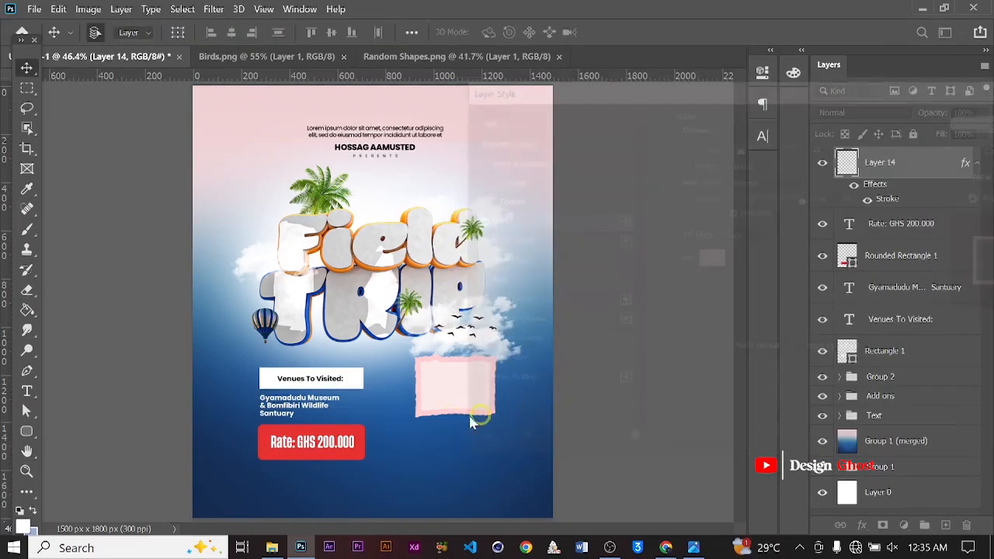
Duplicate the stroked paper shape and move the copy down and to the left, overlapping the original
{"action": "scroll", "coordinate": [443, 380], "scroll_direction": "up", "scroll_amount": 7, "text": "alt"}
{"action": "key", "text": "space"}
{"action": "left_click_drag", "start_coordinate": [497, 408], "coordinate": [454, 327]}
{"action": "scroll", "coordinate": [458, 341], "scroll_direction": "up", "scroll_amount": 2, "text": "alt"}
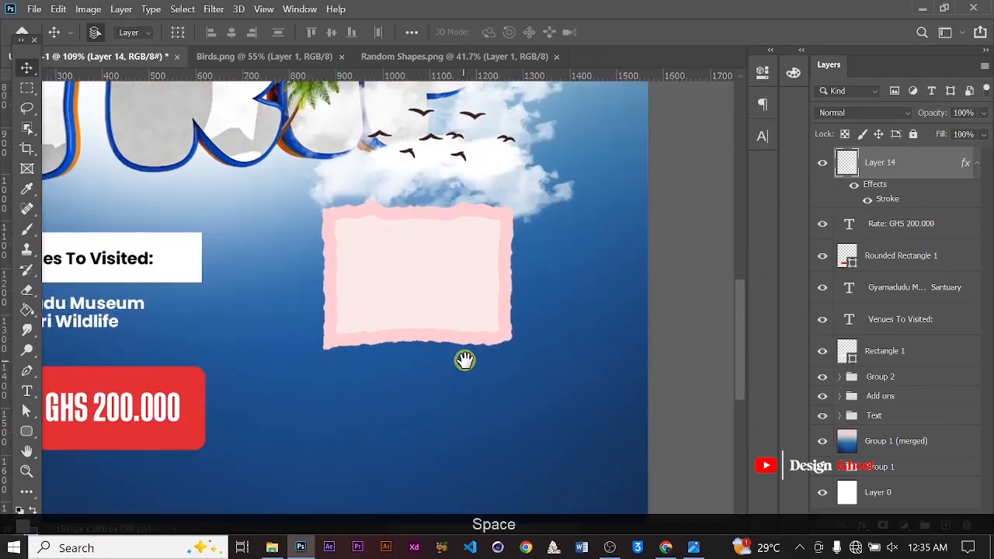
{"action": "left_click_drag", "start_coordinate": [400, 248], "coordinate": [344, 336], "text": "alt"}
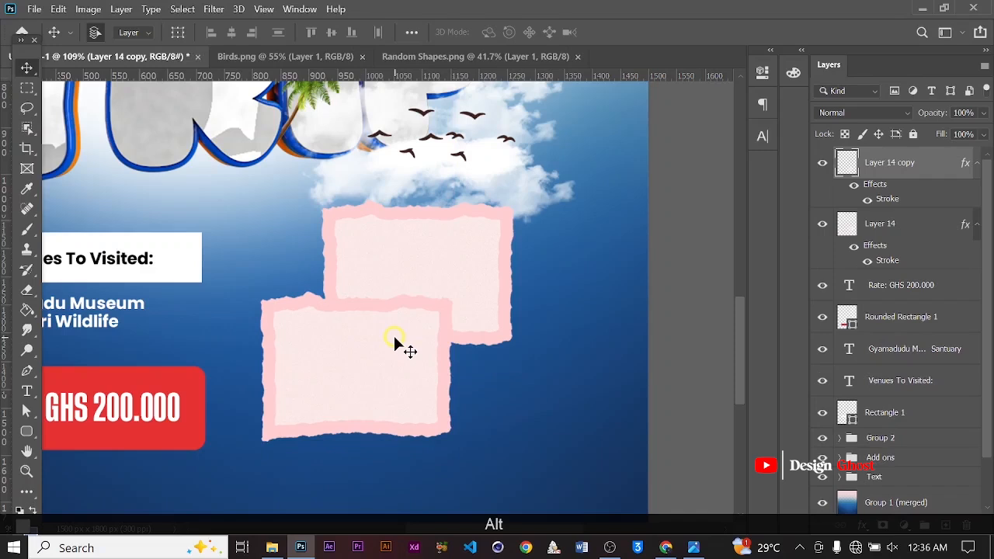
Duplicate a paper shape again and place the new copy to the lower right of the cluster
{"action": "scroll", "coordinate": [394, 336], "scroll_direction": "down", "scroll_amount": 1, "text": "alt"}
{"action": "left_click_drag", "start_coordinate": [468, 293], "coordinate": [539, 398], "text": "alt"}
{"action": "scroll", "coordinate": [539, 398], "scroll_direction": "down", "scroll_amount": 5, "text": "alt"}
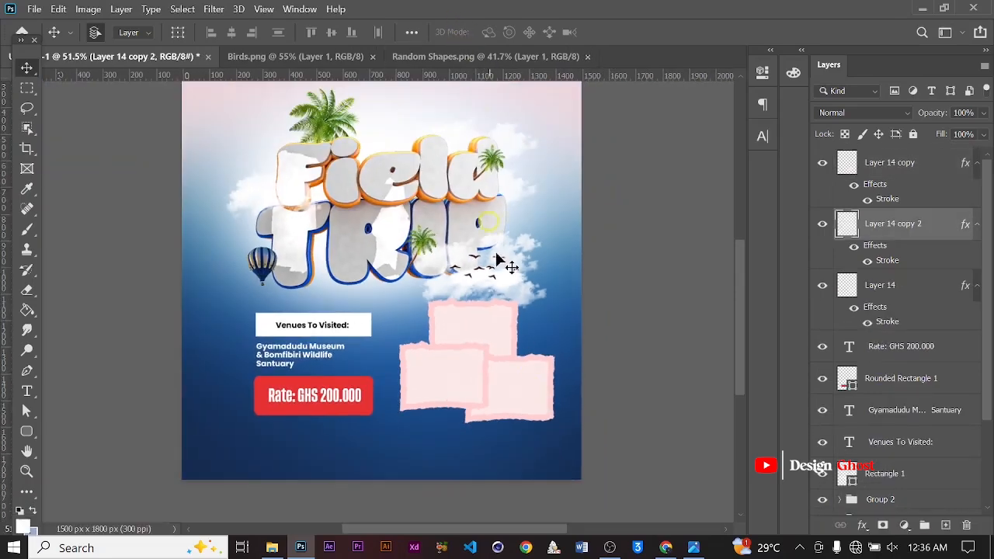
Close the Random Shapes and Birds documents
{"action": "left_click", "coordinate": [578, 57]}
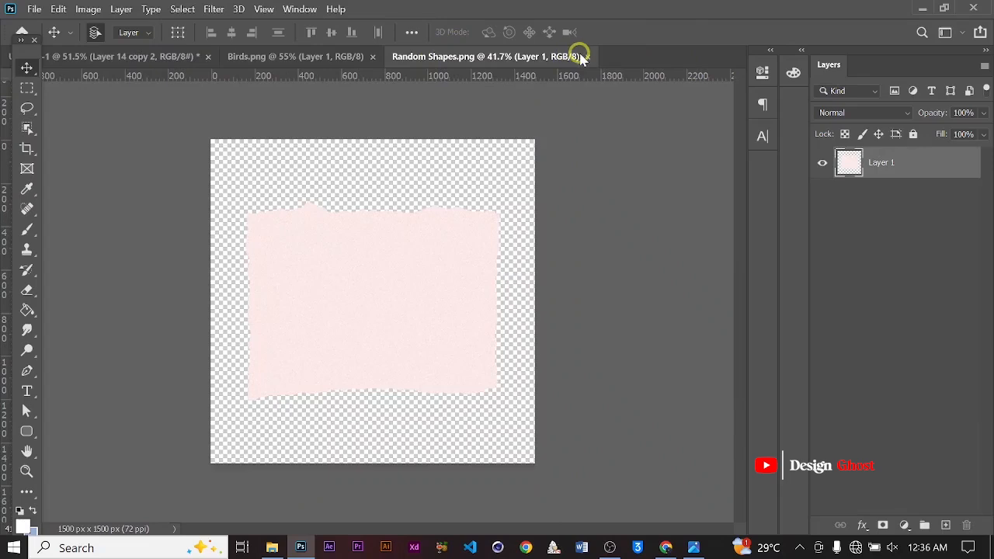
{"action": "left_click", "coordinate": [587, 56]}
{"action": "left_click", "coordinate": [372, 56]}
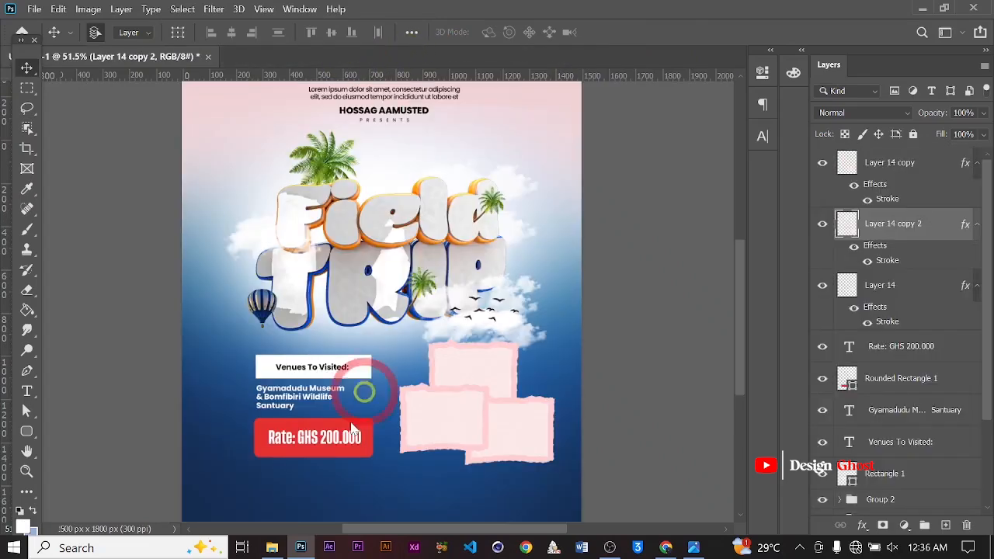
Open Image 1, Image 2 and Image 3 from the Thumbnail folder in Photoshop
{"action": "left_click", "coordinate": [269, 548]}
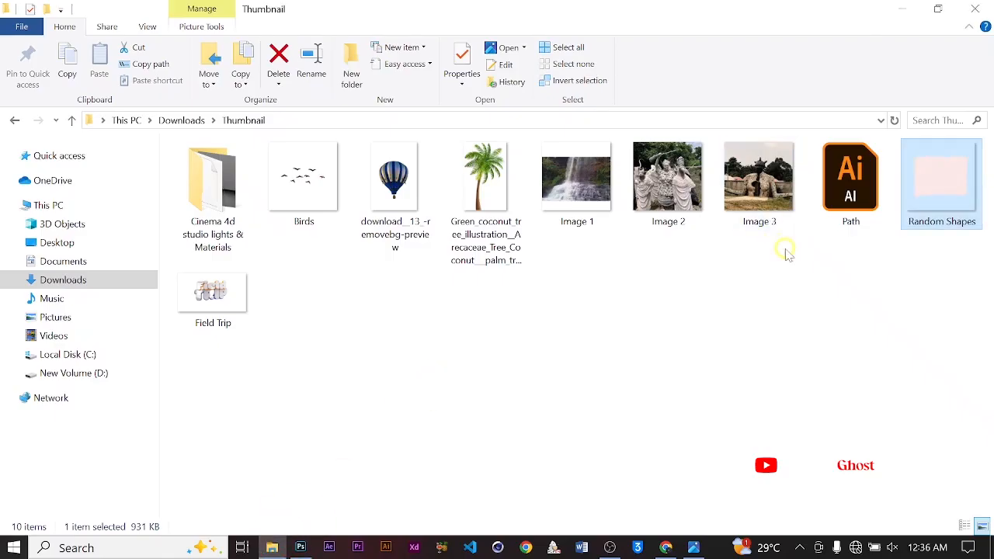
{"action": "left_click_drag", "start_coordinate": [784, 248], "coordinate": [660, 137]}
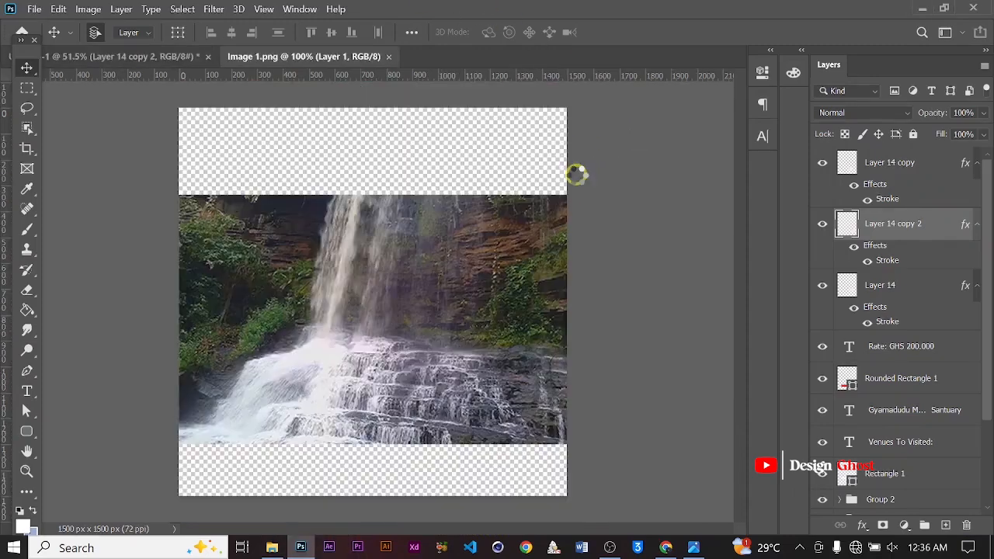
Drag the waterfall photo from Image 1 into the poster as a new layer
{"action": "left_click", "coordinate": [121, 57]}
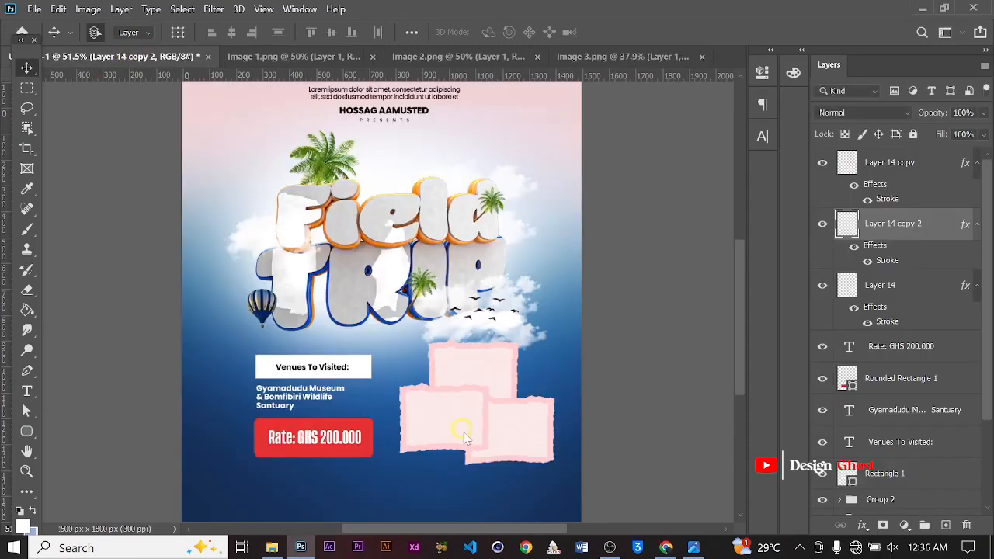
{"action": "left_click", "coordinate": [577, 58]}
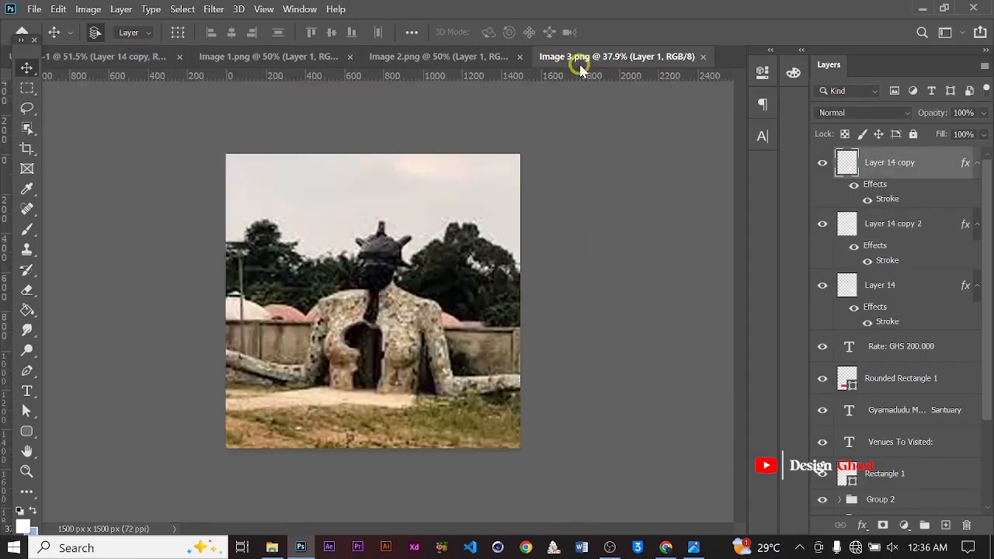
{"action": "left_click", "coordinate": [377, 59]}
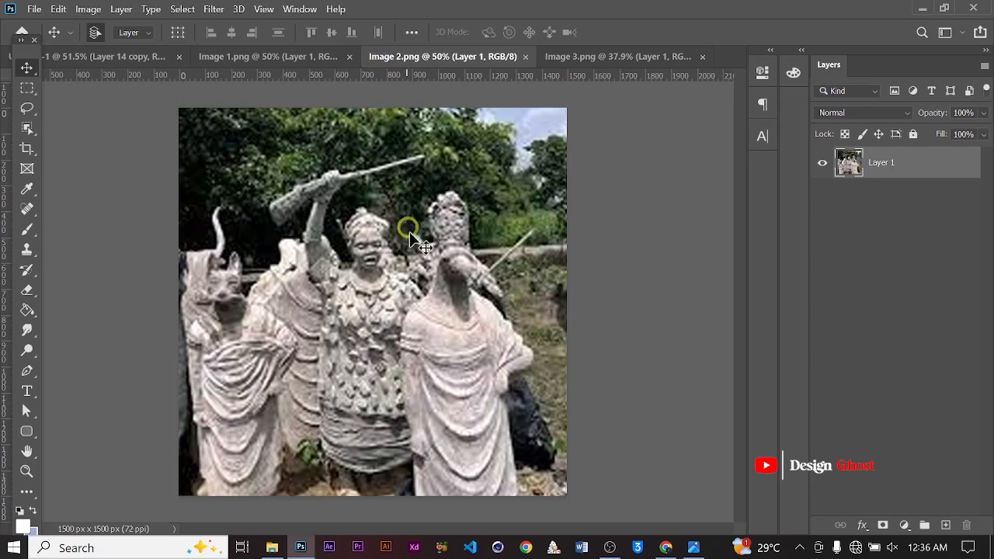
{"action": "left_click", "coordinate": [256, 56]}
{"action": "left_click_drag", "start_coordinate": [417, 310], "coordinate": [482, 412]}
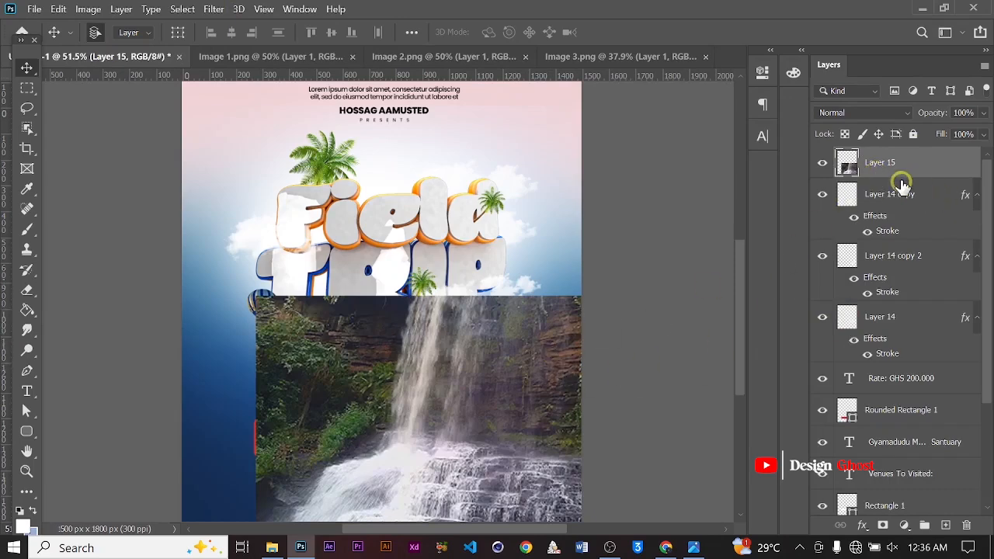
Clip the waterfall photo layer to the lower-left paper shape copy
{"action": "left_click", "coordinate": [822, 163]}
{"action": "left_click", "coordinate": [487, 401]}
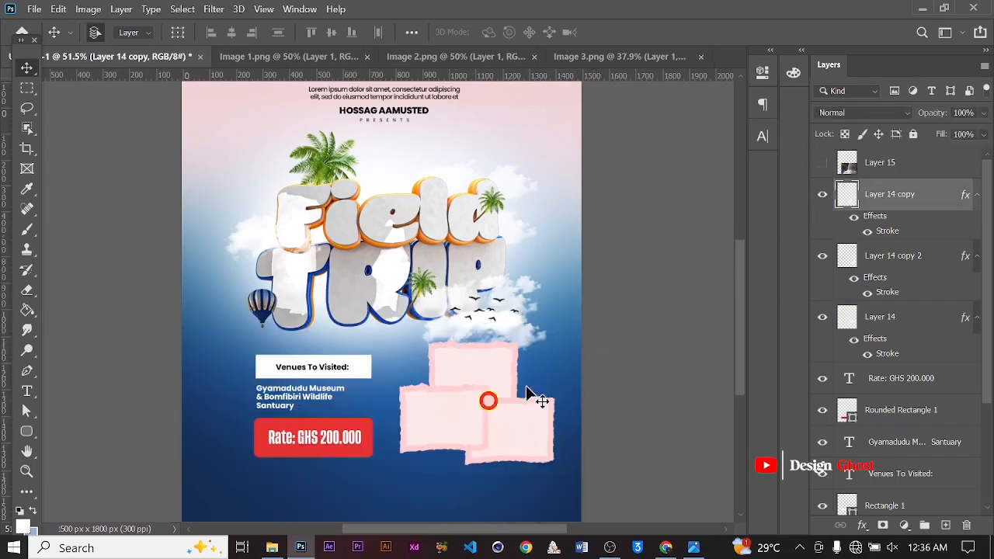
{"action": "left_click", "coordinate": [900, 165]}
{"action": "right_click", "coordinate": [904, 171]}
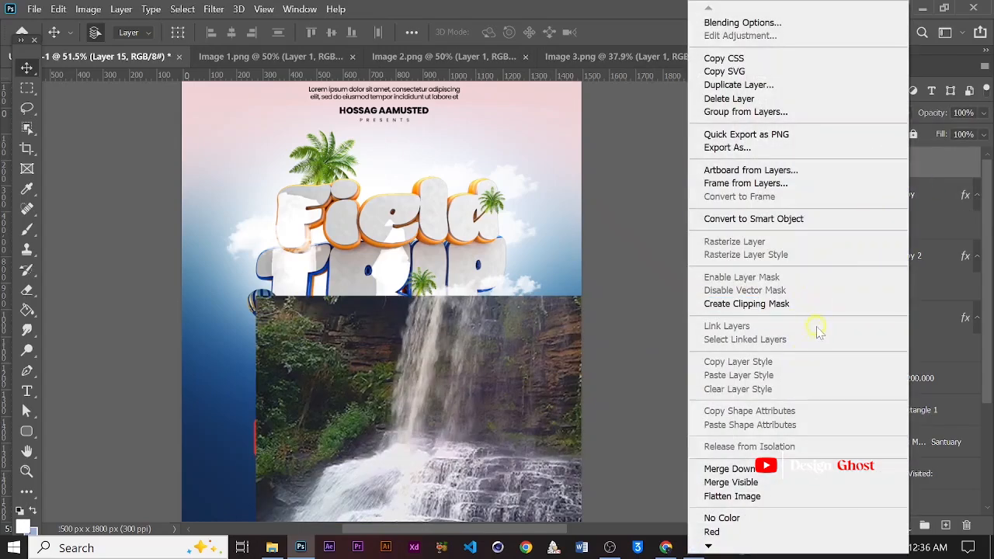
{"action": "left_click", "coordinate": [834, 302]}
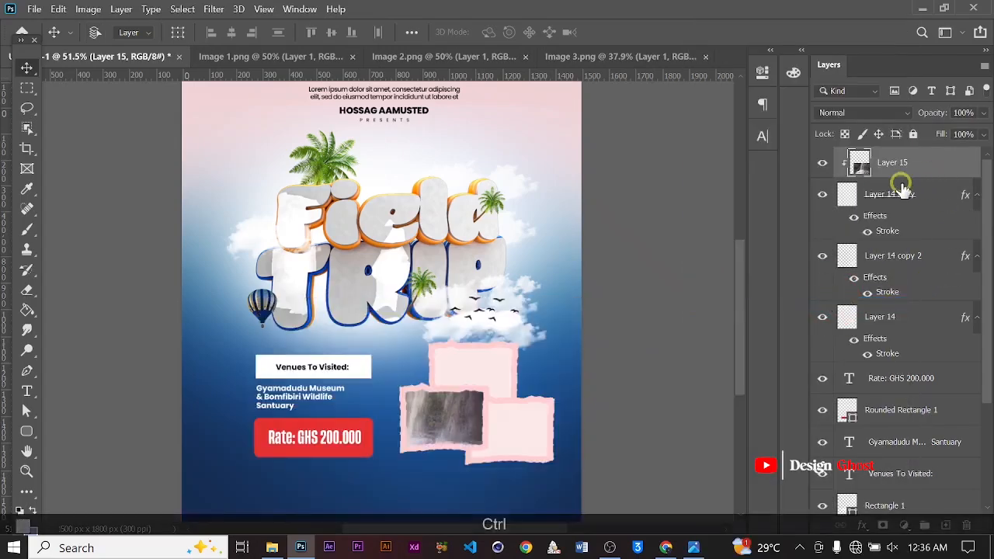
Scale the waterfall photo down and position it inside the lower-left paper shape
{"action": "key", "text": "ctrl+t"}
{"action": "left_click_drag", "start_coordinate": [646, 295], "coordinate": [495, 397]}
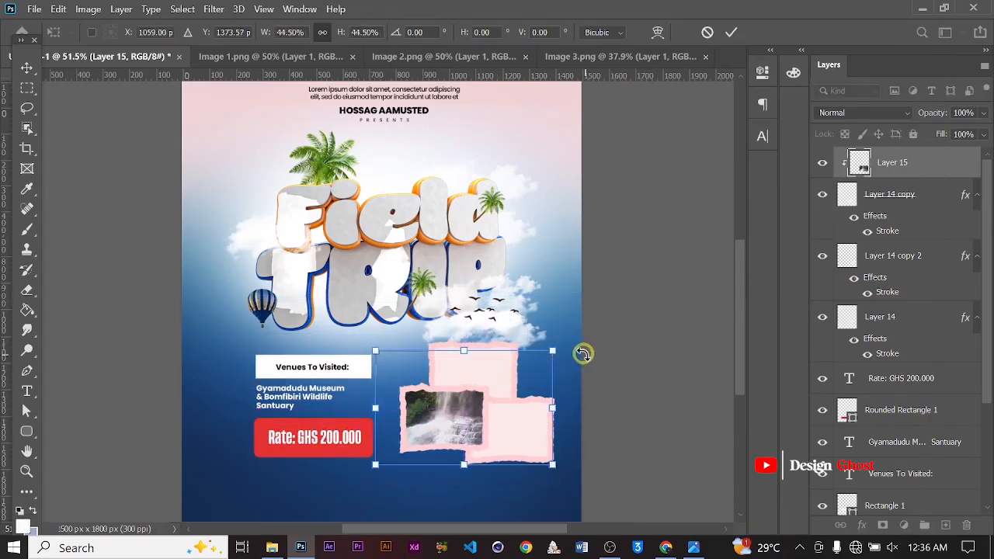
{"action": "left_click_drag", "start_coordinate": [553, 347], "coordinate": [484, 393]}
{"action": "left_click_drag", "start_coordinate": [452, 428], "coordinate": [472, 408]}
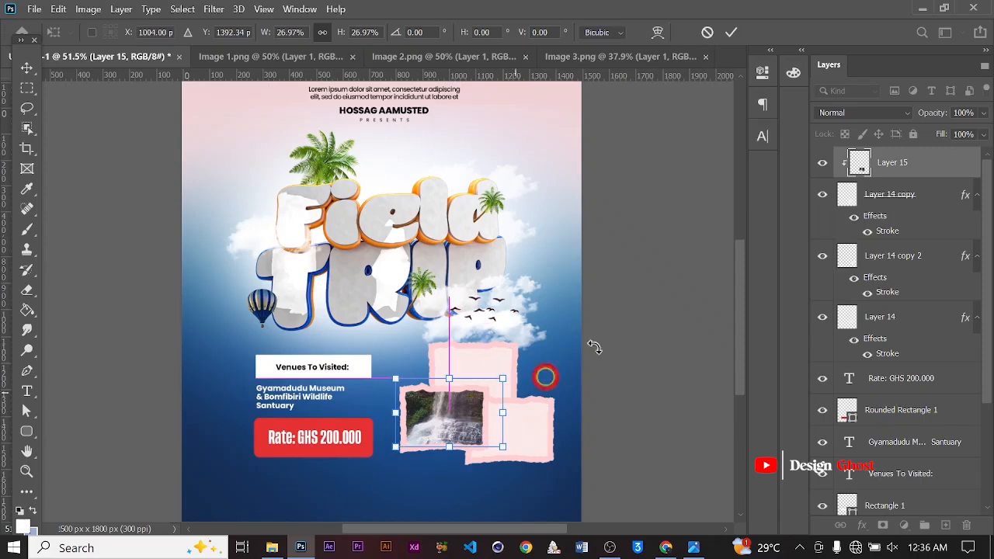
Group the waterfall photo together with its lower-left paper shape
{"action": "left_click", "coordinate": [900, 195], "text": "ctrl"}
{"action": "key", "text": "ctrl+g"}
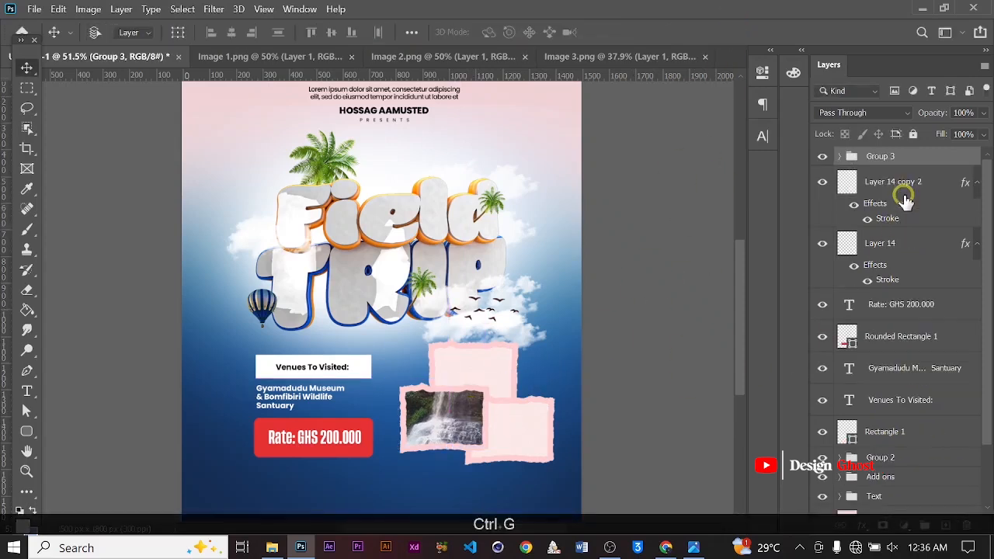
Bring the statue photo from Image 3 into the poster as a new layer above the lower-right paper shape copy
{"action": "left_click", "coordinate": [821, 187]}
{"action": "left_click", "coordinate": [821, 186]}
{"action": "left_click", "coordinate": [887, 180]}
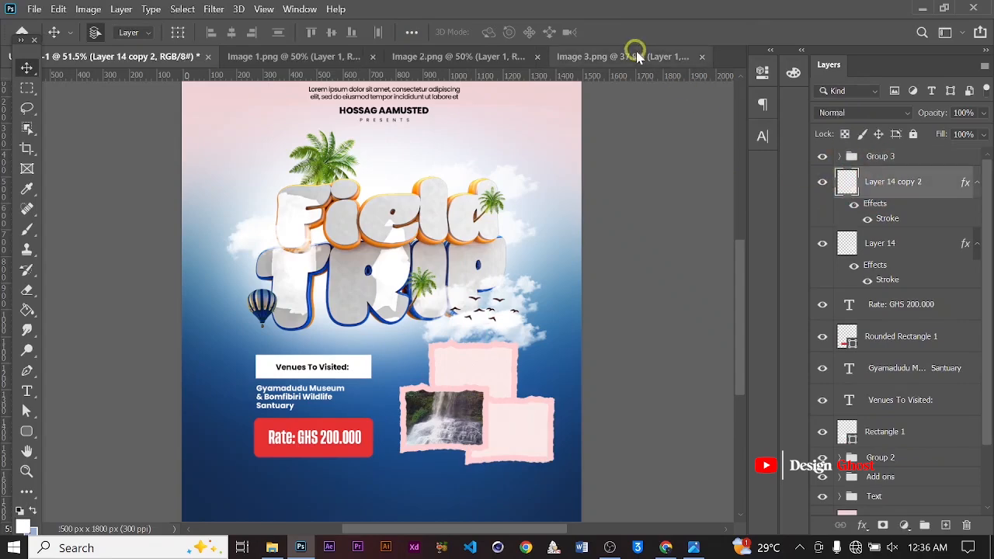
{"action": "left_click", "coordinate": [598, 61]}
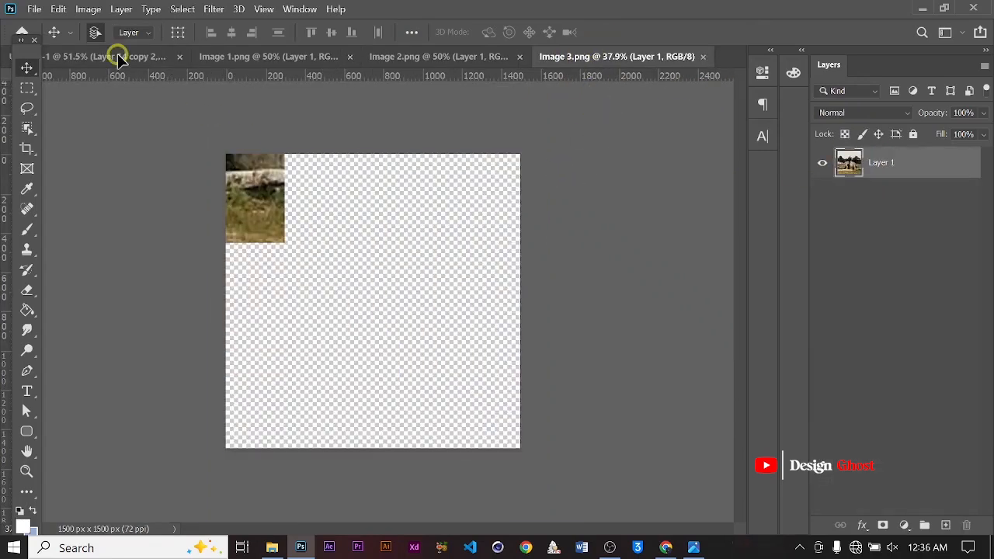
{"action": "left_click", "coordinate": [119, 60]}
Clip the statue photo layer to the lower-right paper shape copy
{"action": "left_click", "coordinate": [883, 186]}
{"action": "right_click", "coordinate": [898, 192]}
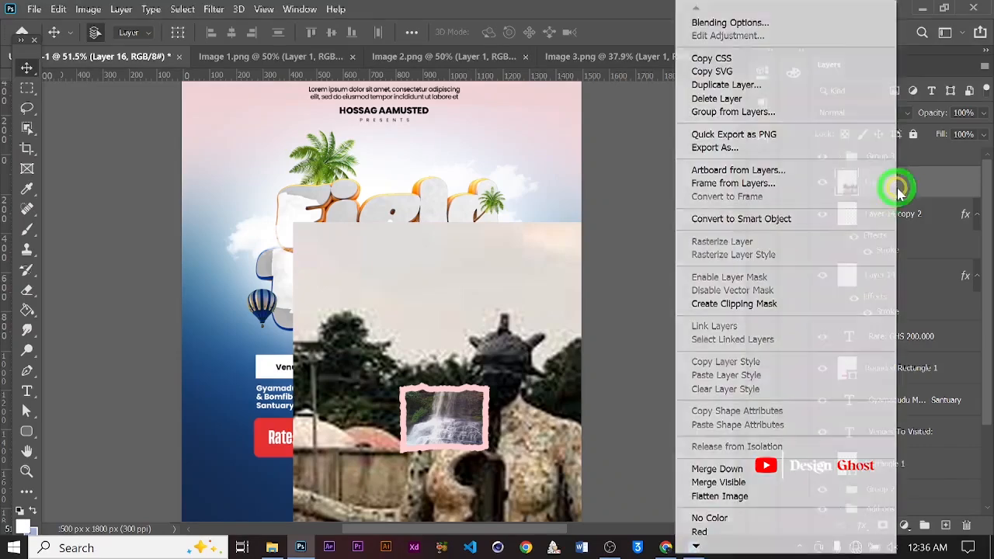
{"action": "left_click", "coordinate": [808, 304]}
Scale the statue photo down to about 24% and position it inside the lower-right paper shape
{"action": "key", "text": "ctrl+t"}
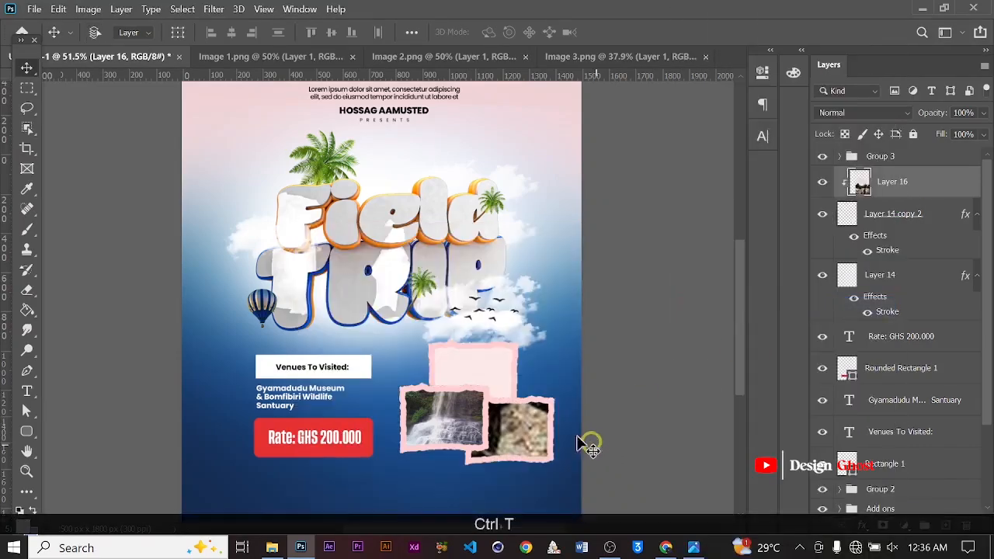
{"action": "scroll", "coordinate": [596, 317], "scroll_direction": "down", "scroll_amount": 3, "text": "alt"}
{"action": "left_click_drag", "start_coordinate": [592, 255], "coordinate": [471, 407]}
{"action": "left_click_drag", "start_coordinate": [417, 461], "coordinate": [525, 382]}
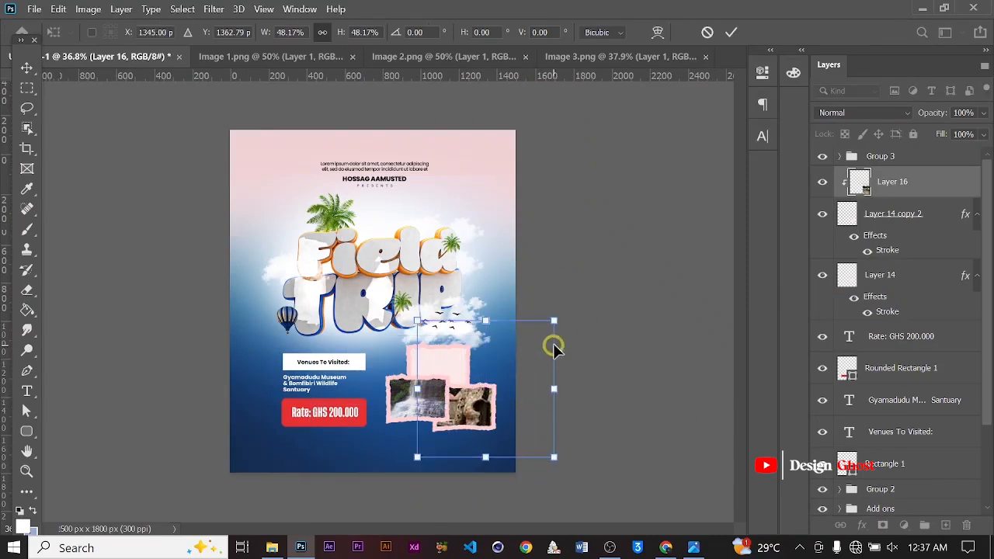
{"action": "left_click_drag", "start_coordinate": [554, 313], "coordinate": [508, 366]}
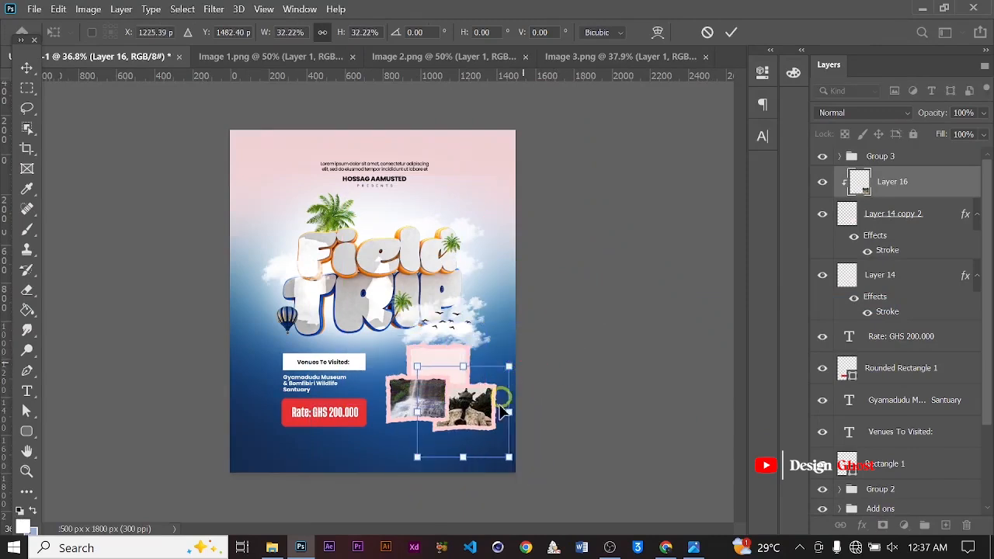
{"action": "left_click_drag", "start_coordinate": [509, 456], "coordinate": [495, 443]}
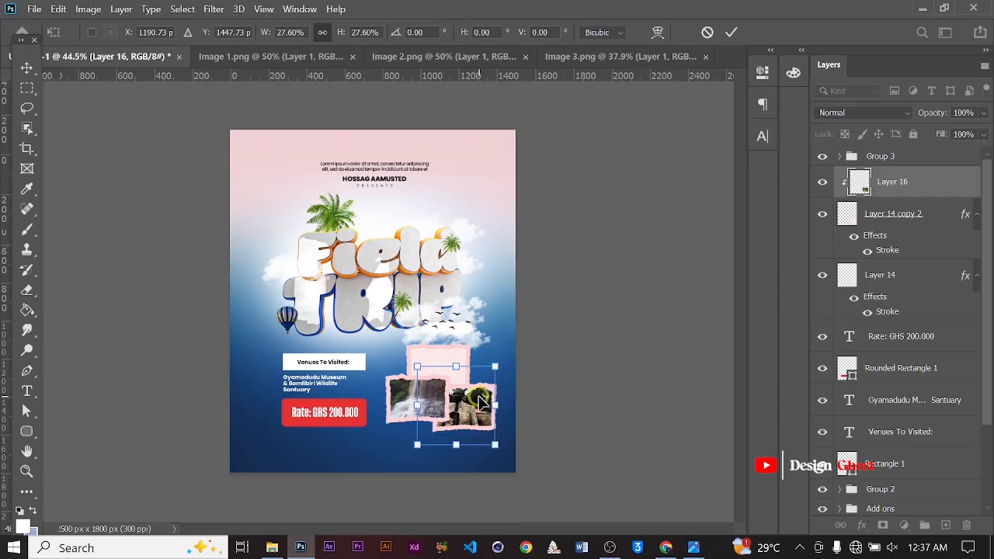
{"action": "scroll", "coordinate": [446, 366], "scroll_direction": "up", "scroll_amount": 3, "text": "alt"}
{"action": "key", "text": "space"}
{"action": "left_click_drag", "start_coordinate": [425, 517], "coordinate": [443, 419]}
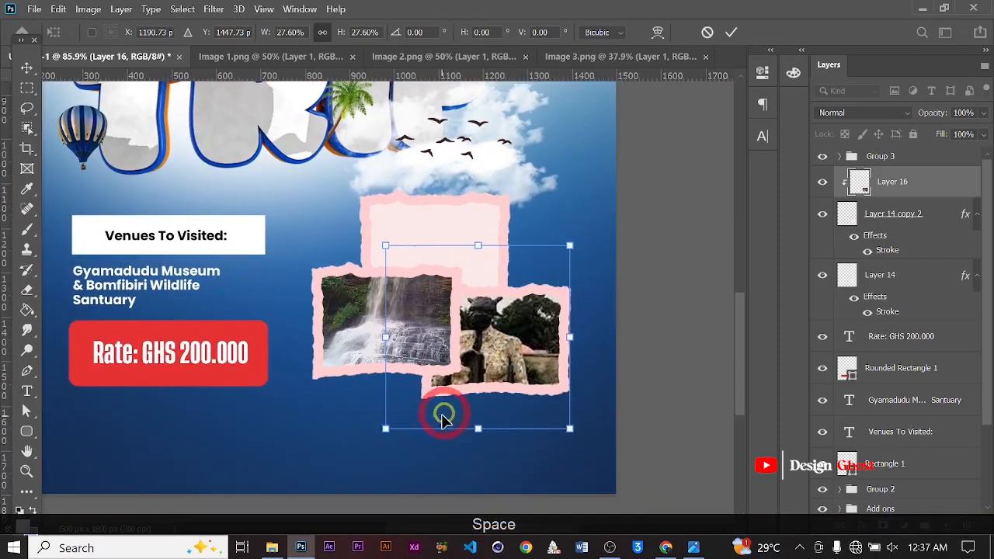
{"action": "left_click_drag", "start_coordinate": [380, 435], "coordinate": [409, 415]}
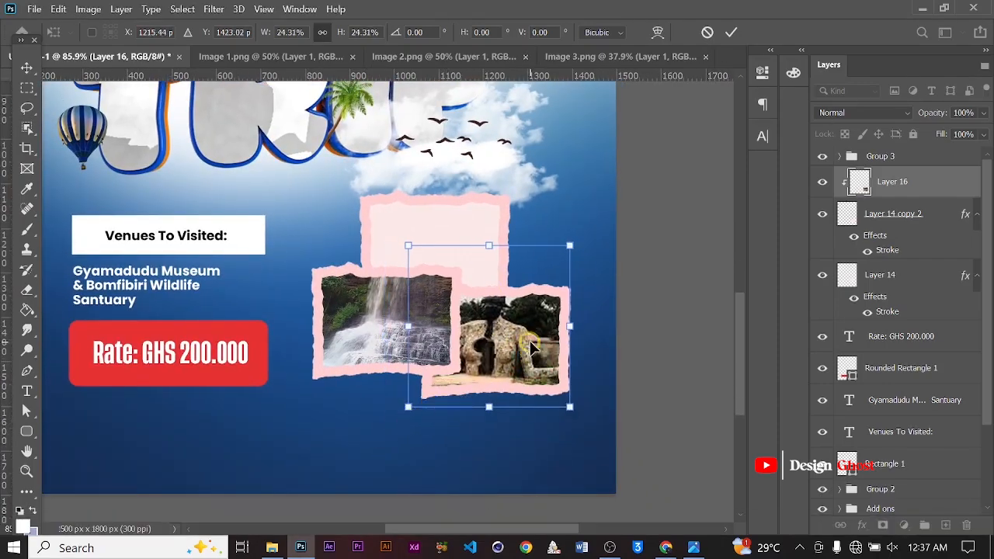
{"action": "left_click_drag", "start_coordinate": [529, 340], "coordinate": [530, 354]}
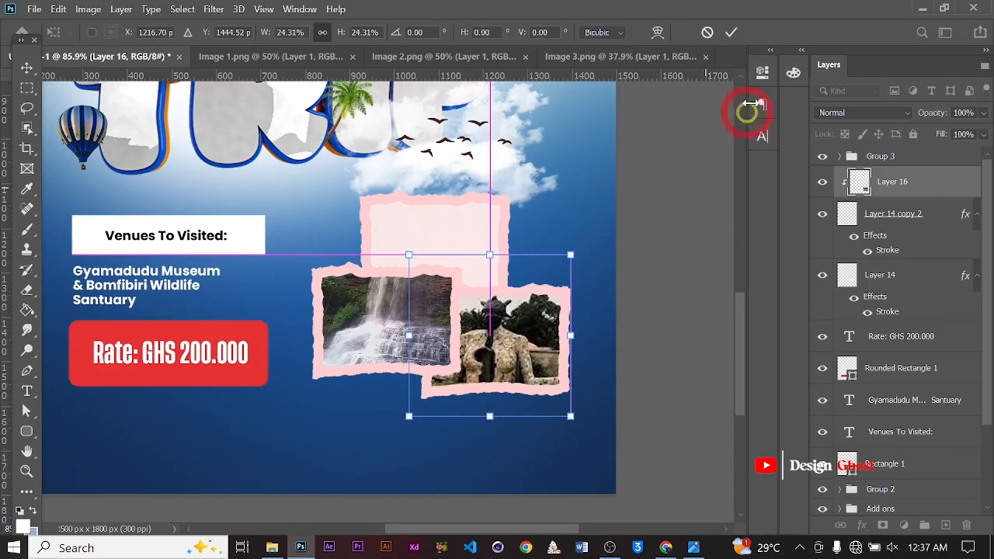
{"action": "left_click", "coordinate": [735, 33]}
Group the statue photo together with its lower-right paper shape
{"action": "left_click", "coordinate": [887, 215], "text": "ctrl"}
{"action": "key", "text": "ctrl+g"}
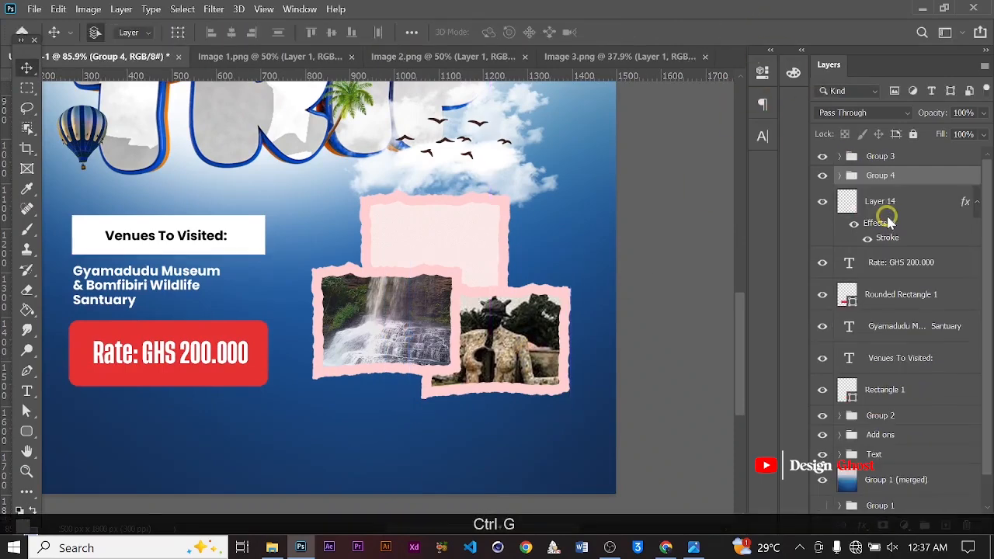
Bring the sculpture photo from Image 2 into the poster above the top paper shape and clip it to that shape
{"action": "left_click", "coordinate": [473, 247]}
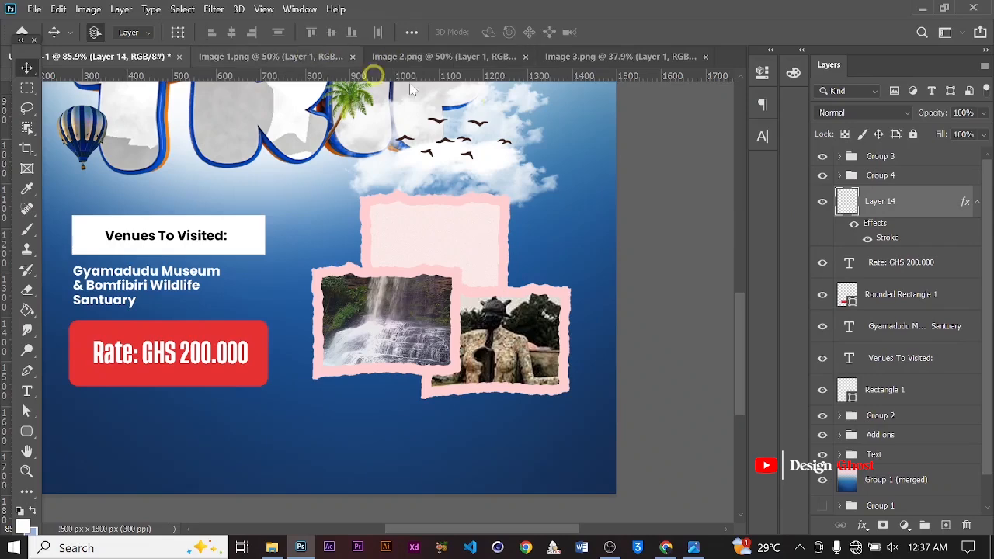
{"action": "left_click", "coordinate": [439, 57]}
{"action": "key", "text": "ctrl+0"}
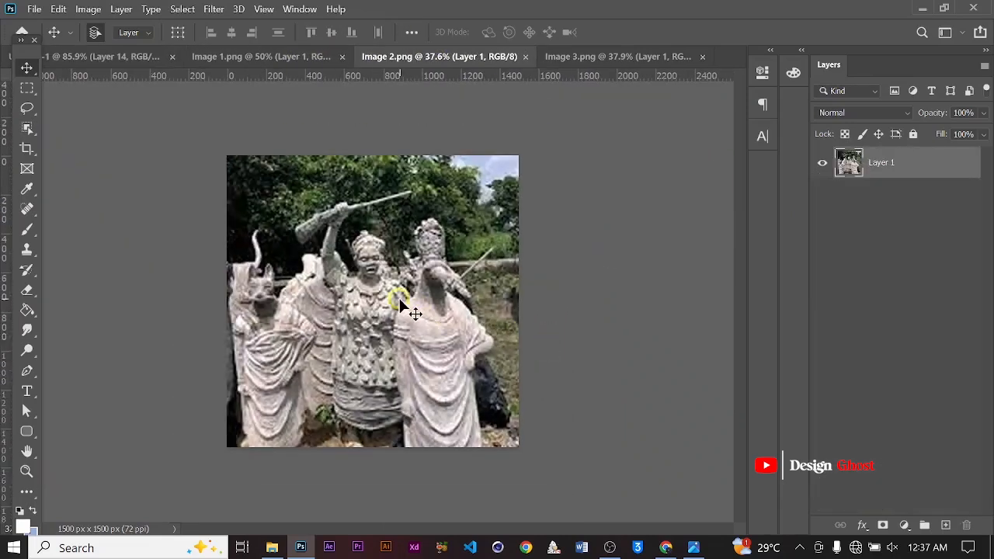
{"action": "left_click", "coordinate": [131, 56]}
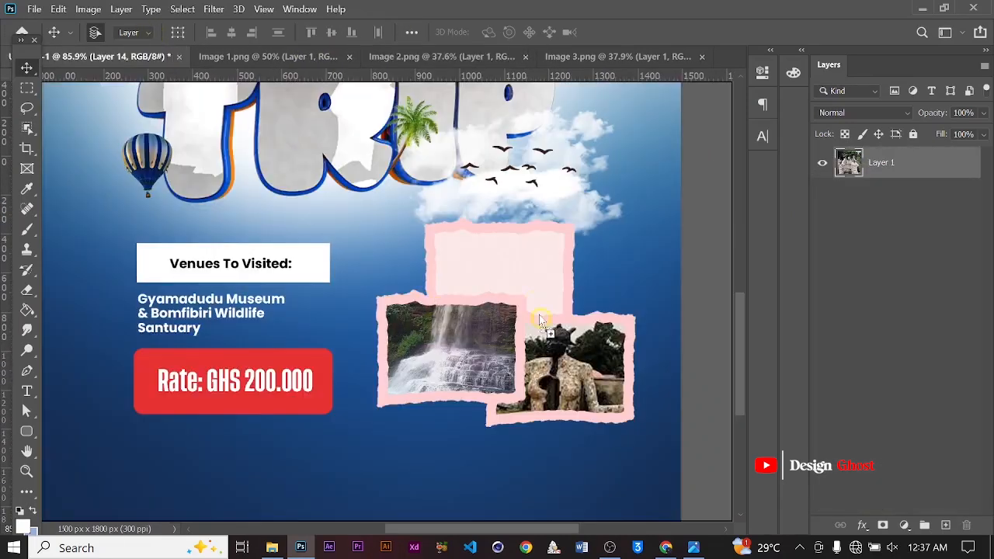
{"action": "left_click_drag", "start_coordinate": [541, 320], "coordinate": [541, 319]}
{"action": "right_click", "coordinate": [899, 202]}
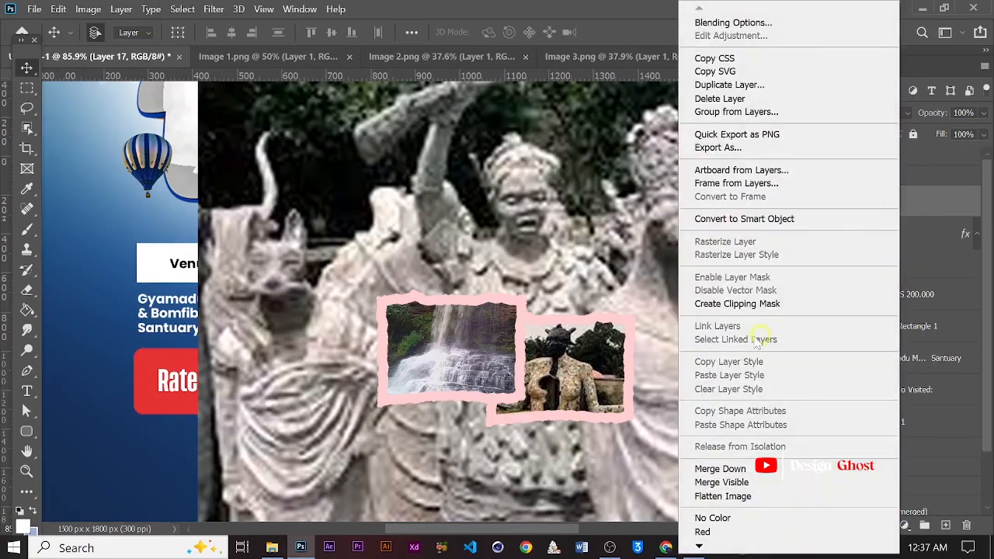
{"action": "left_click", "coordinate": [775, 303]}
Scale the sculpture photo down to about 42% and position it inside the top paper shape
{"action": "key", "text": "ctrl+0"}
{"action": "key", "text": "ctrl+t"}
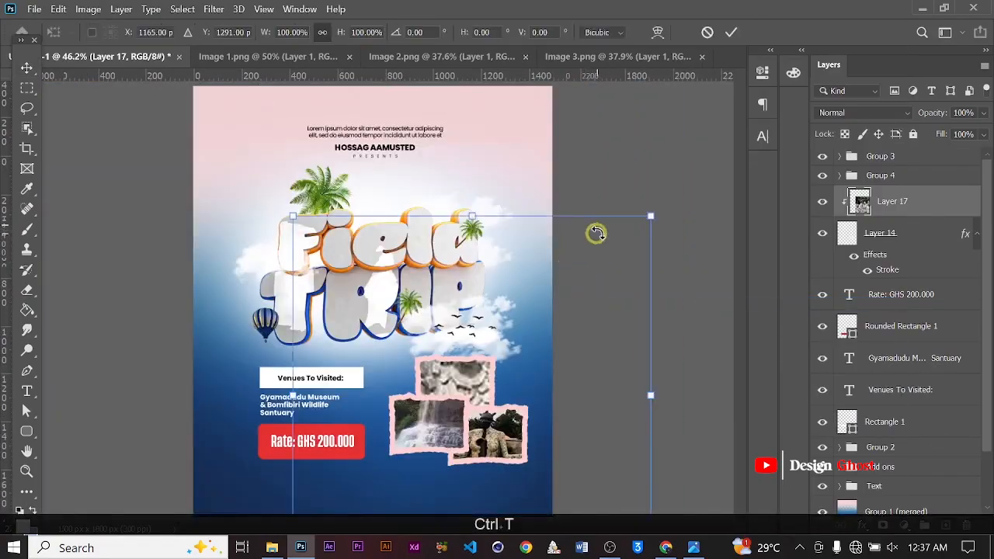
{"action": "scroll", "coordinate": [596, 233], "scroll_direction": "down", "scroll_amount": 3, "text": "alt"}
{"action": "left_click_drag", "start_coordinate": [536, 245], "coordinate": [414, 375]}
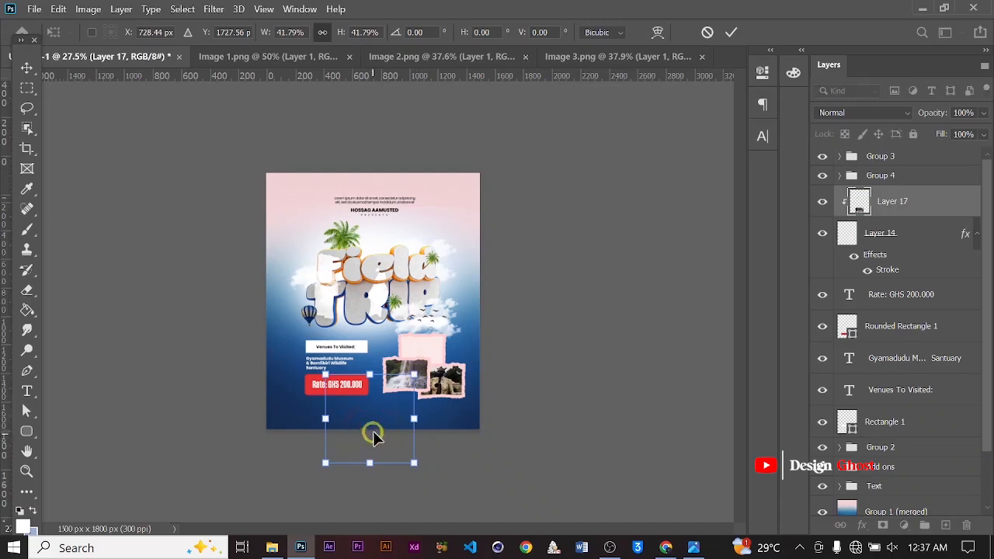
{"action": "left_click_drag", "start_coordinate": [372, 432], "coordinate": [439, 365]}
{"action": "scroll", "coordinate": [438, 365], "scroll_direction": "up", "scroll_amount": 3, "text": "alt"}
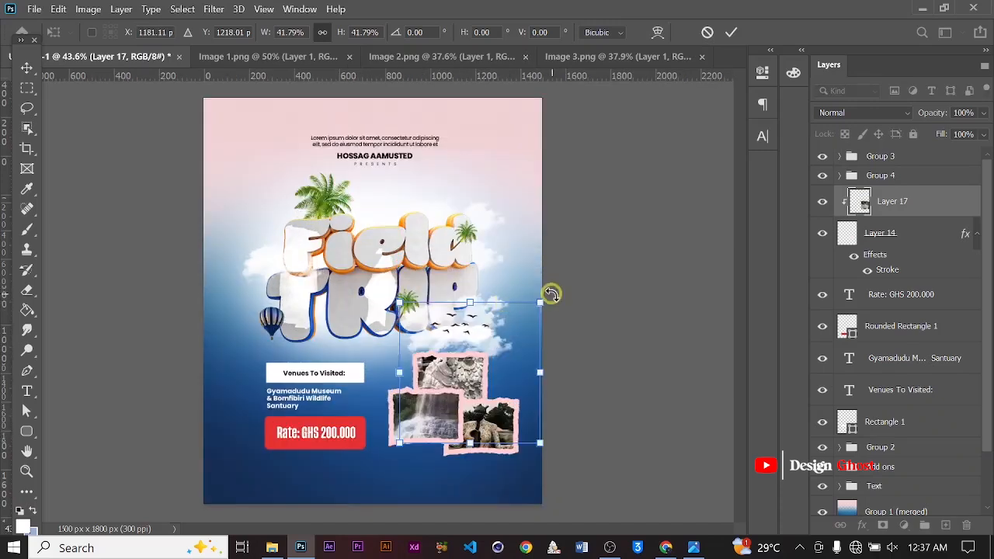
{"action": "left_click_drag", "start_coordinate": [539, 302], "coordinate": [483, 358]}
{"action": "left_click_drag", "start_coordinate": [446, 390], "coordinate": [465, 379]}
{"action": "left_click", "coordinate": [727, 32]}
Group the sculpture photo with the top paper shape and nest all three photo groups in one group
{"action": "left_click", "coordinate": [862, 233], "text": "ctrl"}
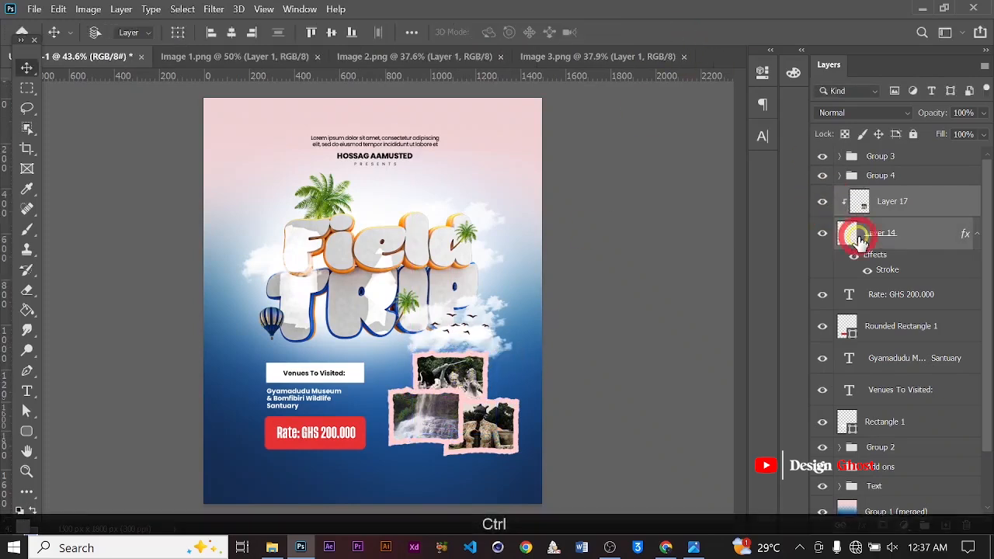
{"action": "key", "text": "ctrl+g"}
{"action": "left_click", "coordinate": [882, 158], "text": "shift"}
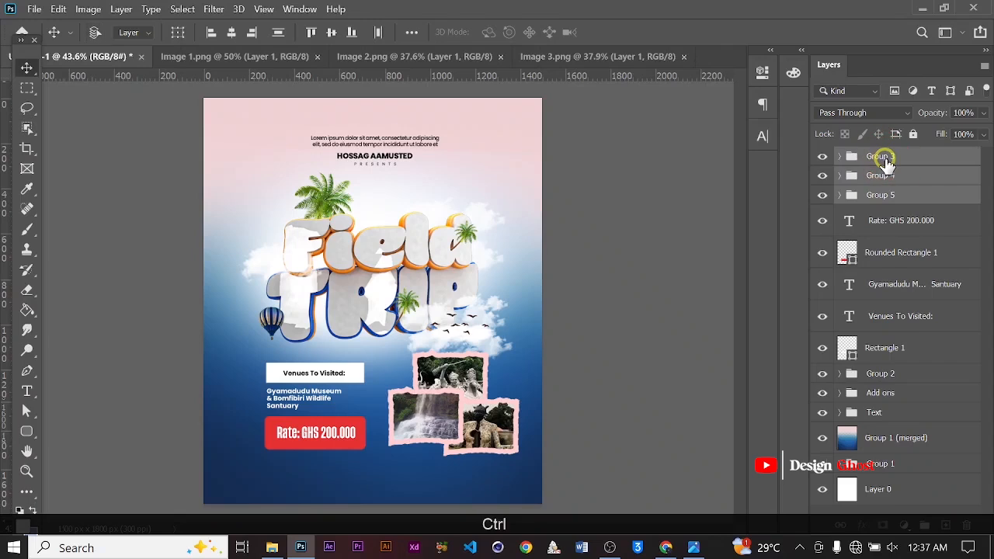
{"action": "key", "text": "ctrl+g"}
Rename the combined photo group as Images
{"action": "double_click", "coordinate": [877, 156]}
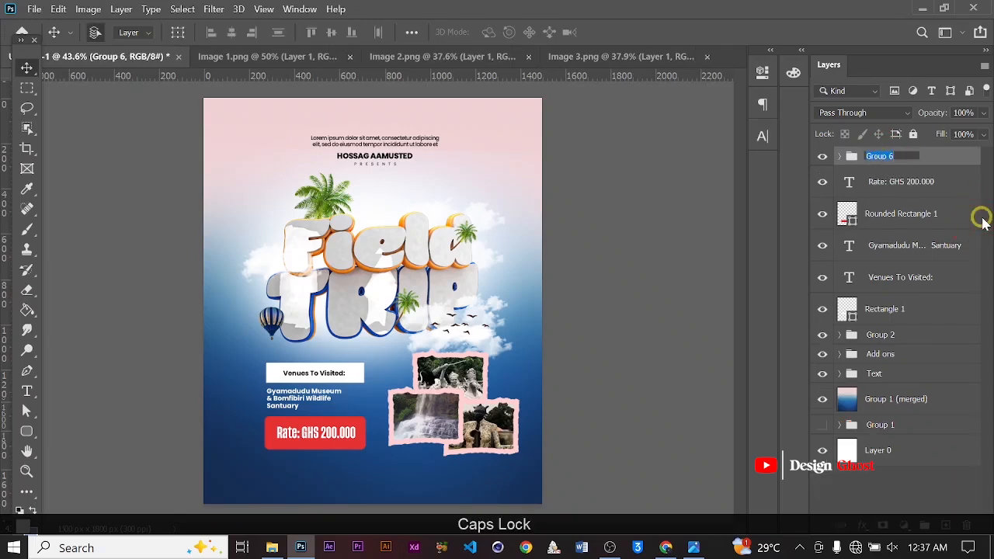
{"action": "type", "text": "IOmages"}
{"action": "key", "text": "BackSpace"}
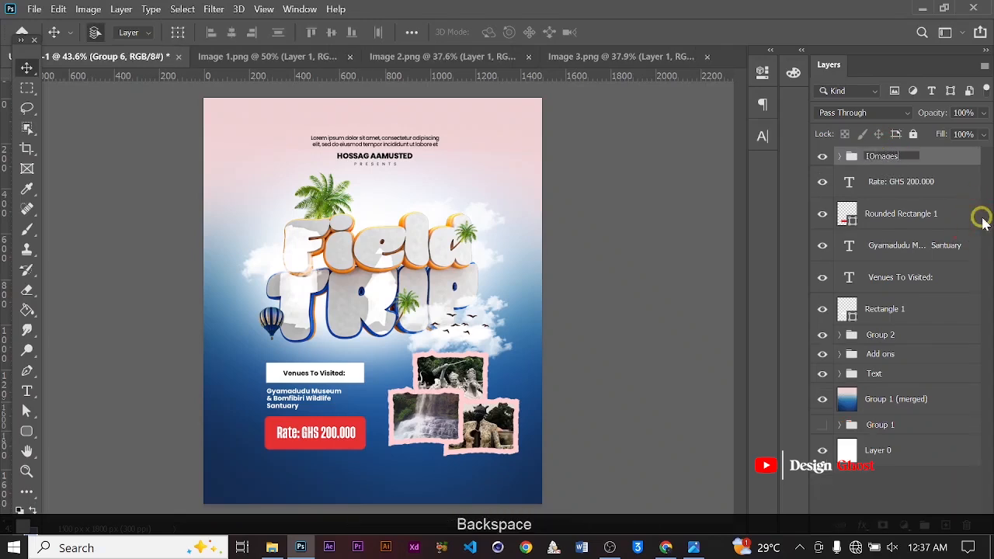
{"action": "type", "text": "Im"}
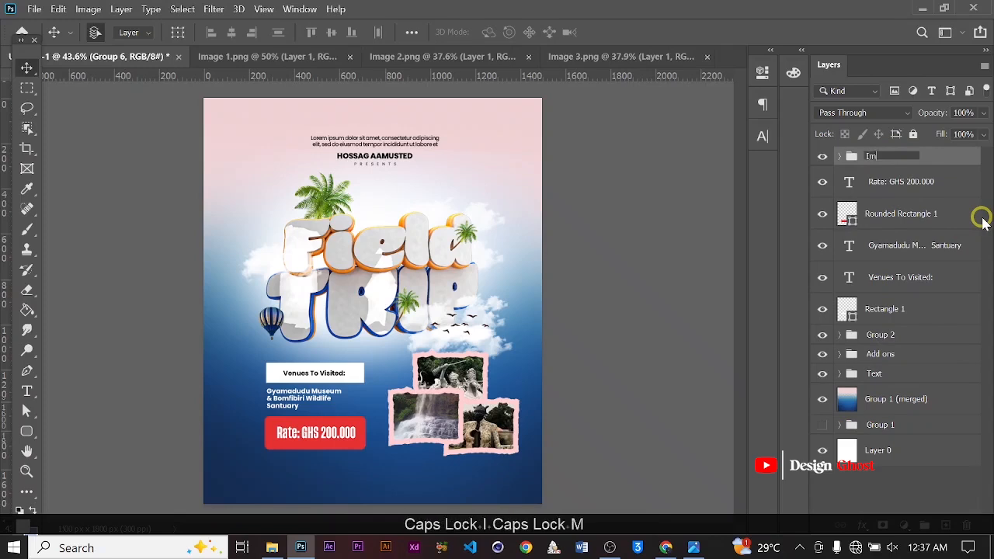
{"action": "type", "text": "ages"}
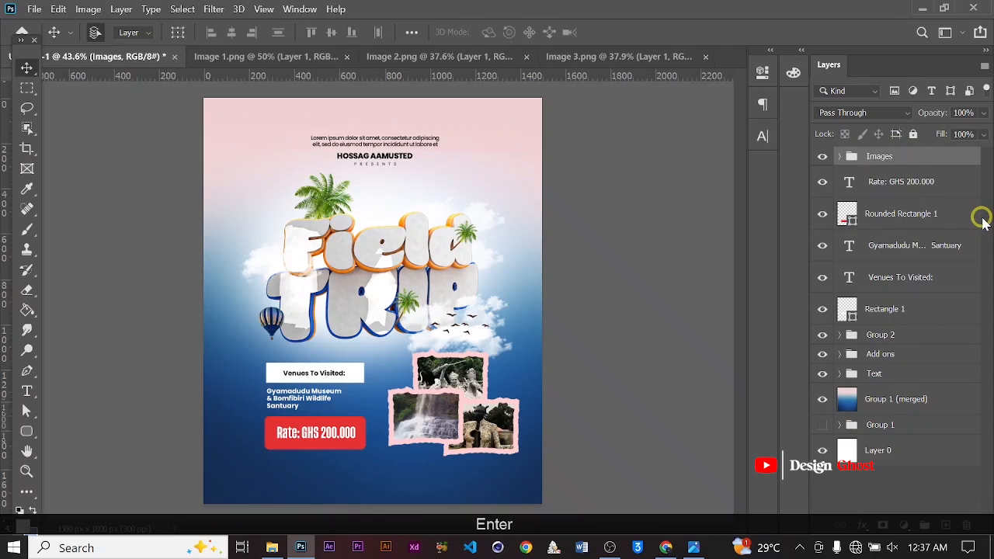
{"action": "scroll", "coordinate": [734, 258], "scroll_direction": "up", "scroll_amount": 3, "text": "alt"}
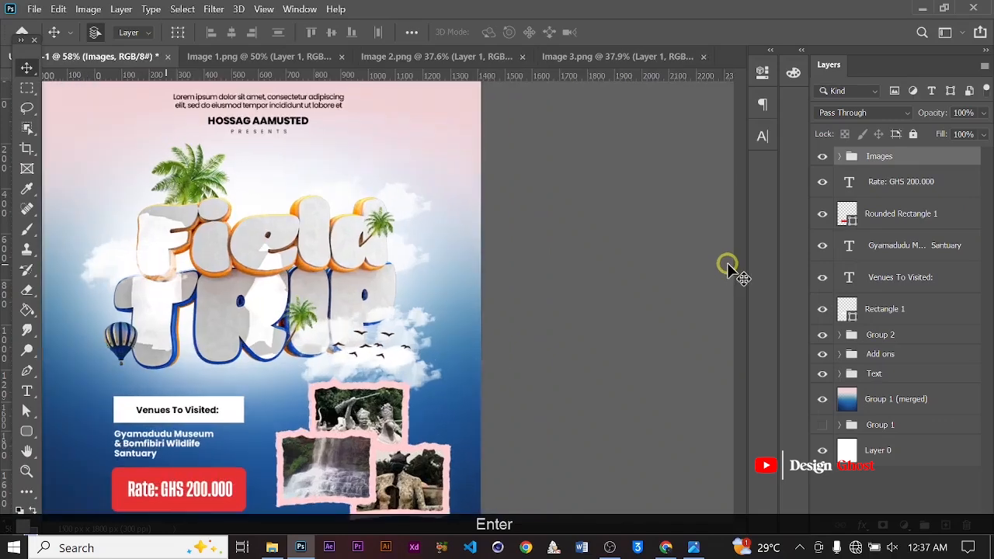
{"action": "key", "text": "space"}
{"action": "left_click_drag", "start_coordinate": [393, 322], "coordinate": [501, 230]}
{"action": "scroll", "coordinate": [378, 427], "scroll_direction": "up", "scroll_amount": 2, "text": "alt"}
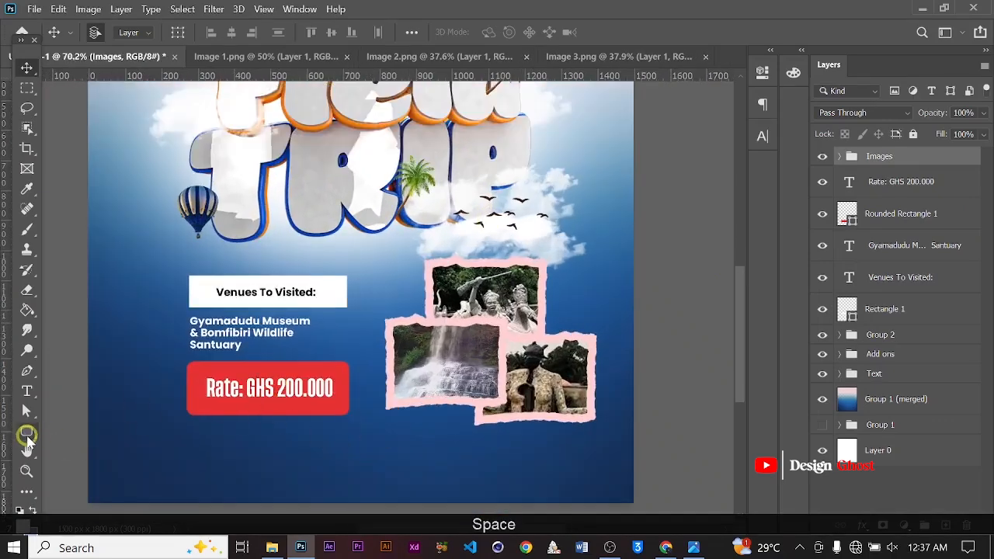
{"action": "left_click", "coordinate": [27, 432]}
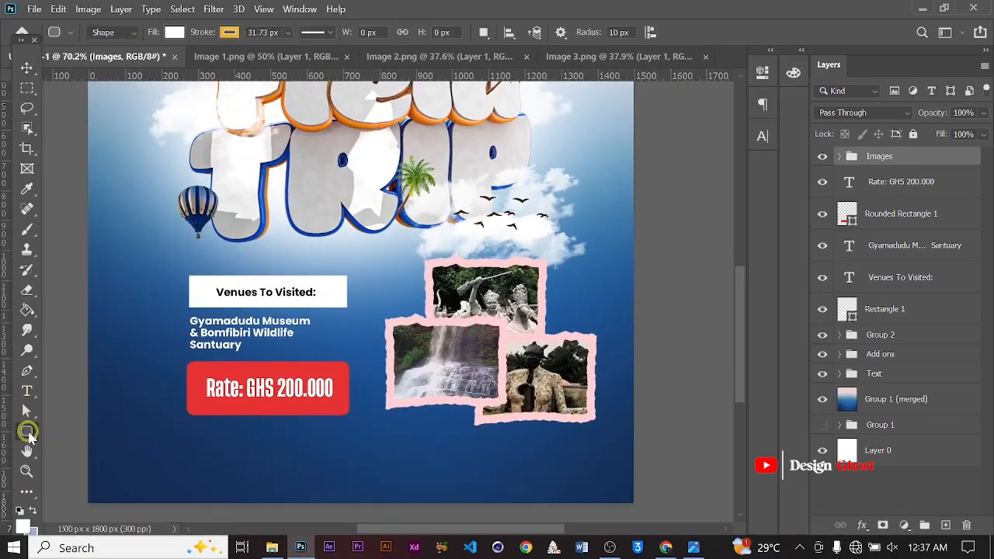
{"action": "right_click", "coordinate": [28, 433]}
{"action": "left_click", "coordinate": [70, 428]}
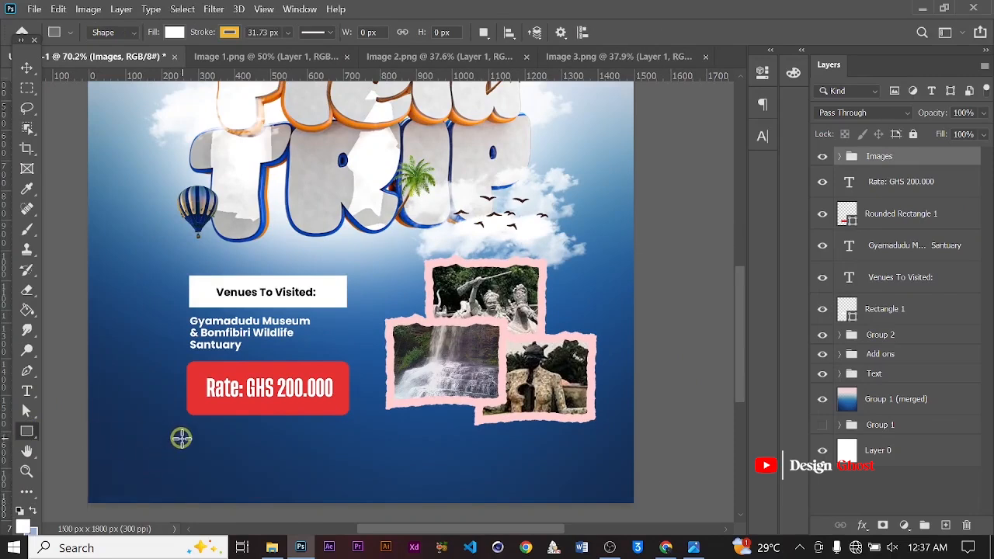
{"action": "mouse_move", "coordinate": [182, 442]}
{"action": "left_mouse_down"}
{"action": "mouse_move", "coordinate": [556, 466]}
{"action": "mouse_move", "coordinate": [594, 479]}
{"action": "left_mouse_up"}
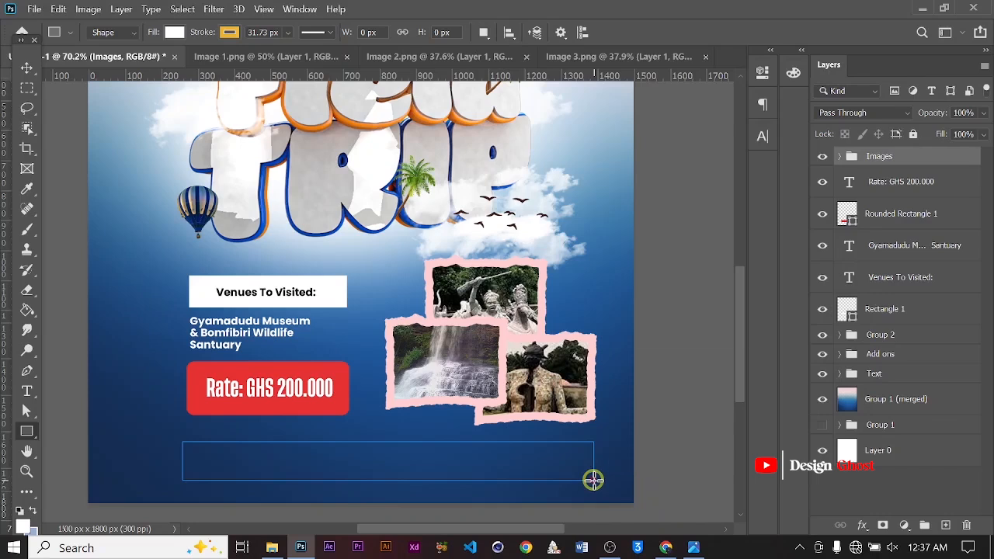
{"action": "key", "text": "BackSpace"}
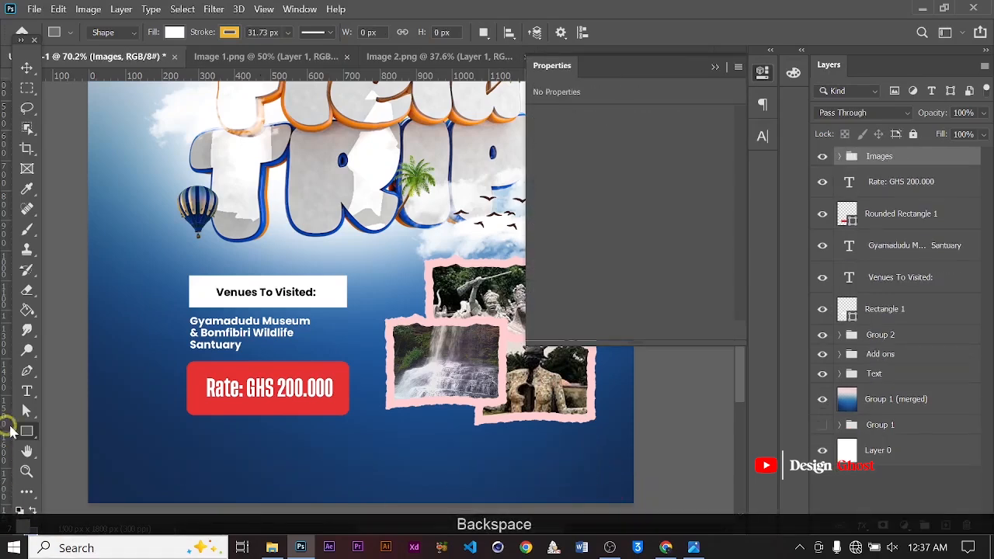
Draw a white rounded rectangle about 1142 × 122 px across the bottom of the poster below the rate badge
{"action": "right_click", "coordinate": [27, 430]}
{"action": "left_click", "coordinate": [81, 454]}
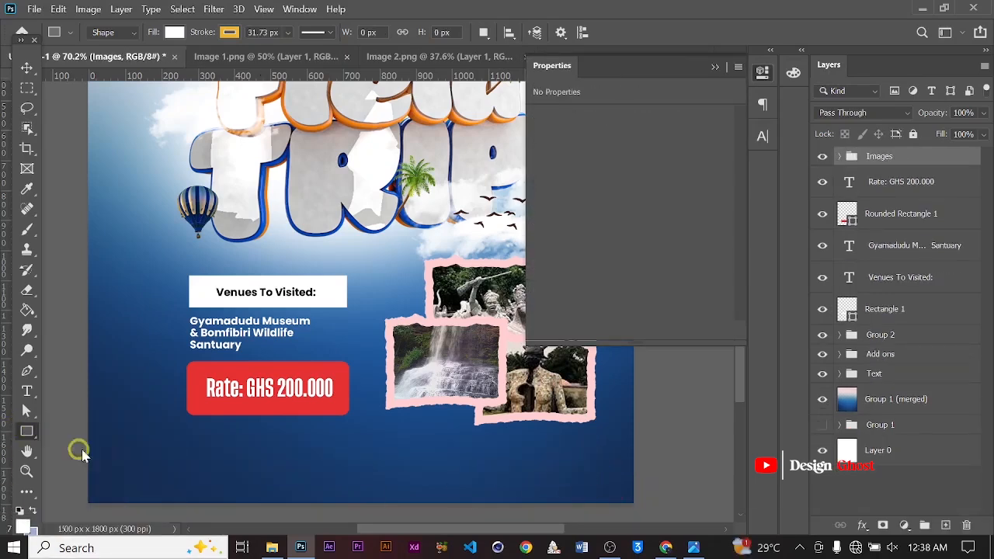
{"action": "left_click_drag", "start_coordinate": [183, 439], "coordinate": [596, 479]}
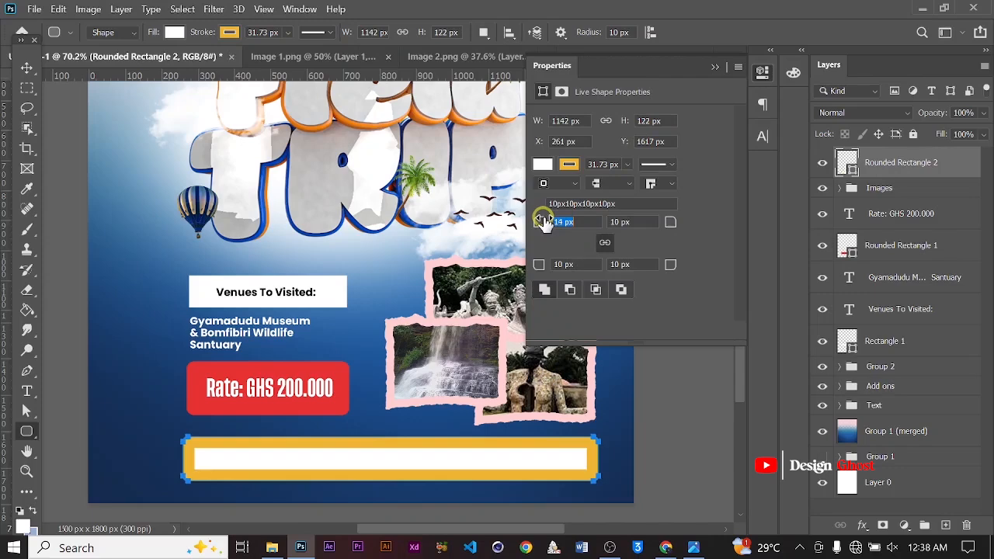
Remove the rounded rectangle's stroke and set its corner radius to 22 px
{"action": "left_click", "coordinate": [633, 165]}
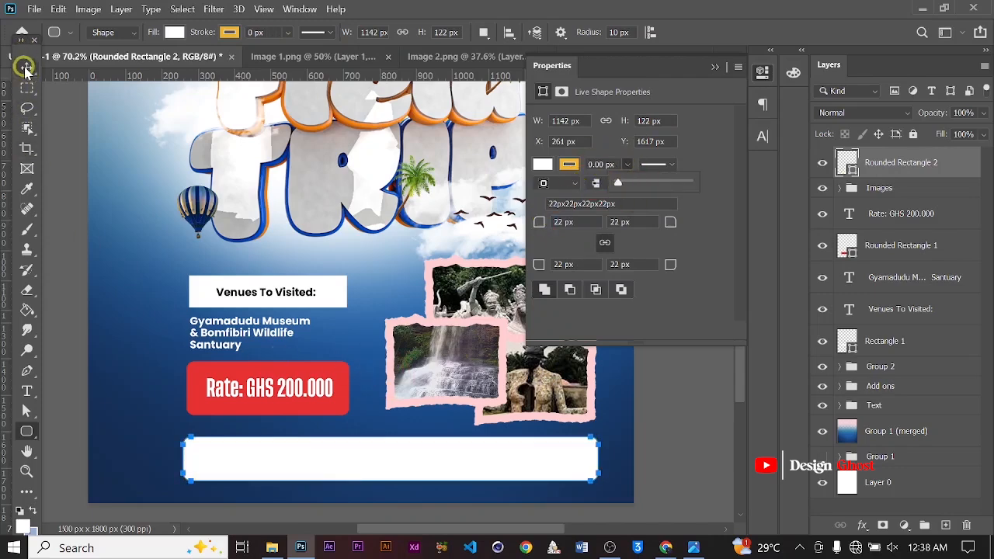
{"action": "left_click", "coordinate": [25, 68]}
{"action": "left_click", "coordinate": [715, 68]}
{"action": "scroll", "coordinate": [390, 427], "scroll_direction": "down", "scroll_amount": 4, "text": "alt"}
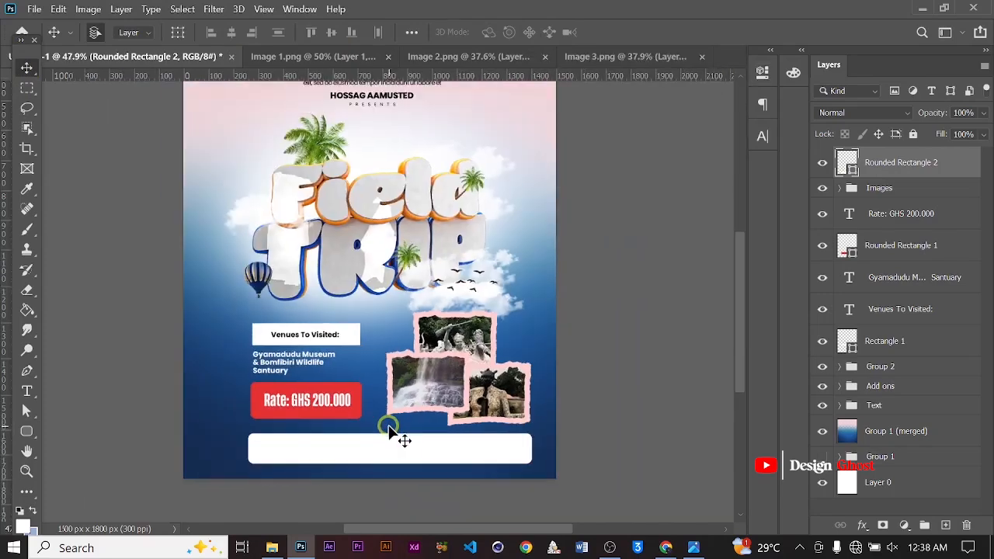
{"action": "scroll", "coordinate": [435, 334], "scroll_direction": "down", "scroll_amount": 4, "text": "alt"}
{"action": "scroll", "coordinate": [413, 436], "scroll_direction": "up", "scroll_amount": 2, "text": "alt"}
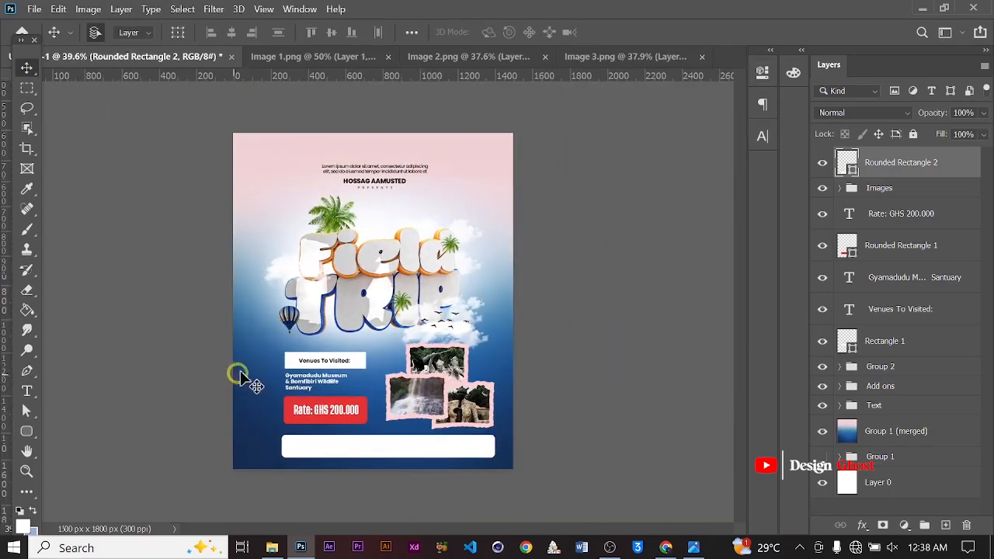
Select the photo group together with the venue, rate and rectangle layers and nudge them slightly upward
{"action": "left_click", "coordinate": [871, 191]}
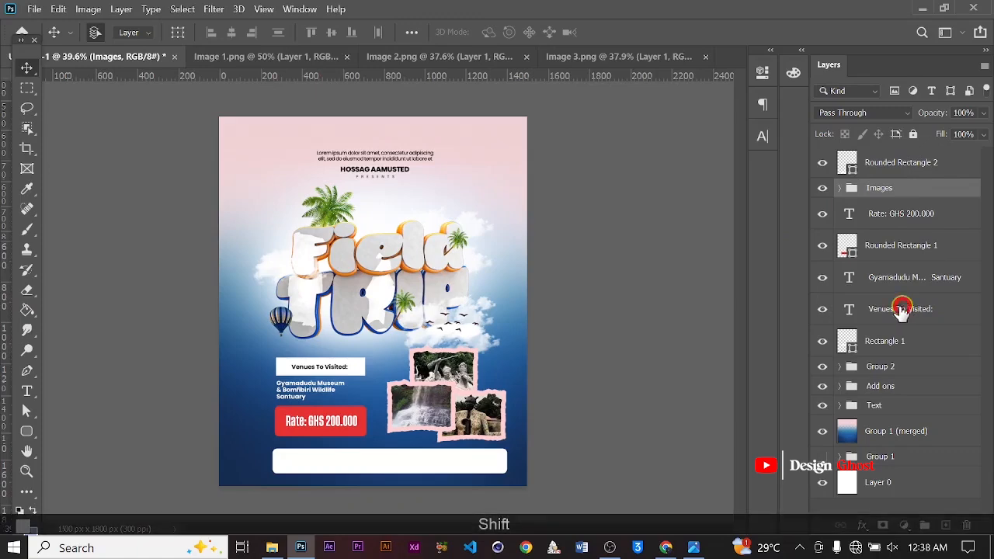
{"action": "left_click", "coordinate": [900, 309], "text": "shift"}
{"action": "scroll", "coordinate": [391, 406], "scroll_direction": "down", "scroll_amount": 3, "text": "alt"}
{"action": "key", "text": "Up"}
{"action": "key", "text": "Up"}
{"action": "key", "text": "Up"}
{"action": "key", "text": "Up"}
{"action": "key", "text": "Up"}
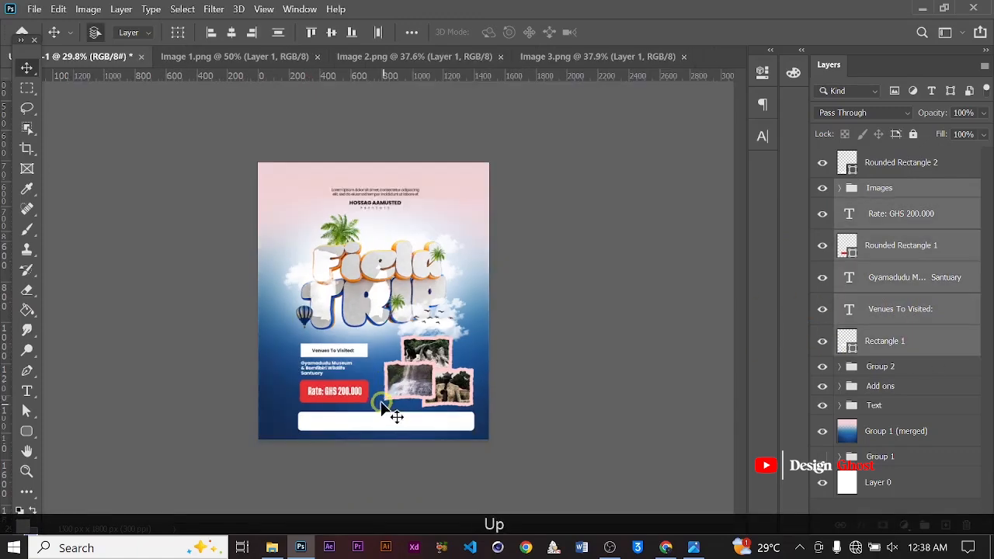
{"action": "key", "text": "Up"}
{"action": "key", "text": "Up"}
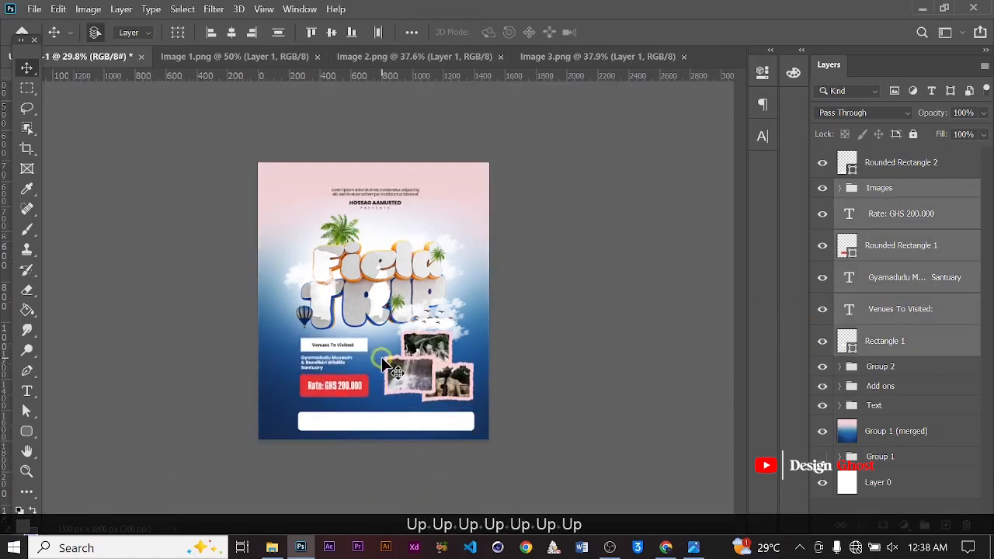
{"action": "scroll", "coordinate": [427, 481], "scroll_direction": "up", "scroll_amount": 2, "text": "alt"}
{"action": "scroll", "coordinate": [411, 501], "scroll_direction": "down", "scroll_amount": 1, "text": "alt"}
{"action": "scroll", "coordinate": [412, 501], "scroll_direction": "up", "scroll_amount": 1, "text": "alt"}
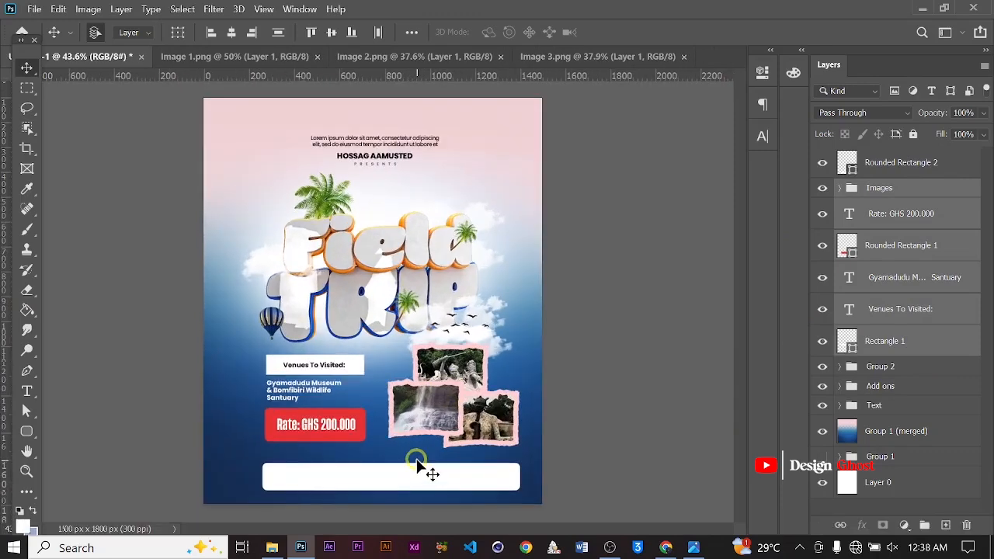
Nudge the white rounded bottom bar slightly upward on the poster
{"action": "left_click", "coordinate": [414, 471]}
{"action": "key", "text": "Up"}
{"action": "key", "text": "Up"}
{"action": "key", "text": "Up"}
{"action": "key", "text": "Up"}
{"action": "key", "text": "Up"}
{"action": "key", "text": "Up"}
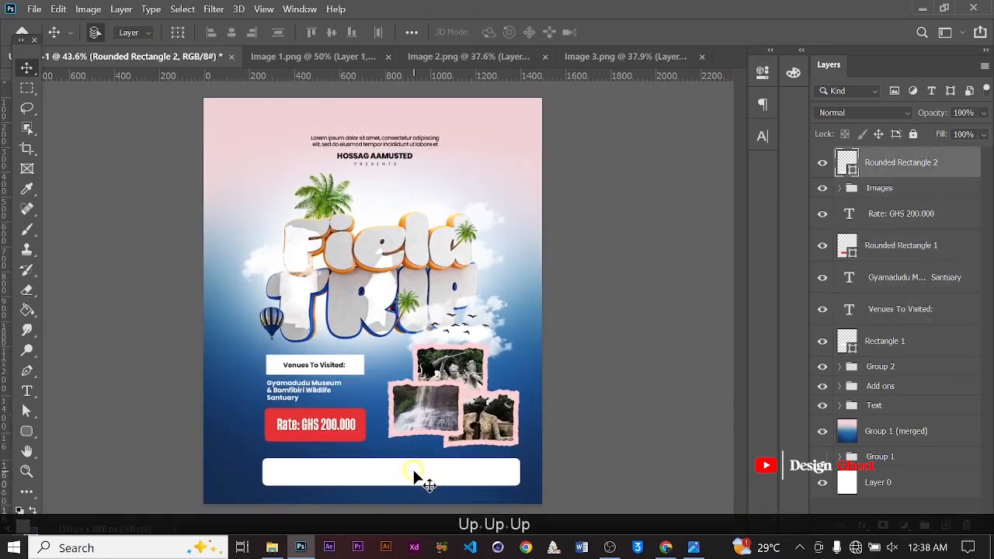
{"action": "scroll", "coordinate": [435, 436], "scroll_direction": "up", "scroll_amount": 1, "text": "alt"}
{"action": "key", "text": "space"}
{"action": "left_click_drag", "start_coordinate": [427, 430], "coordinate": [431, 339]}
{"action": "scroll", "coordinate": [401, 377], "scroll_direction": "up", "scroll_amount": 3, "text": "alt"}
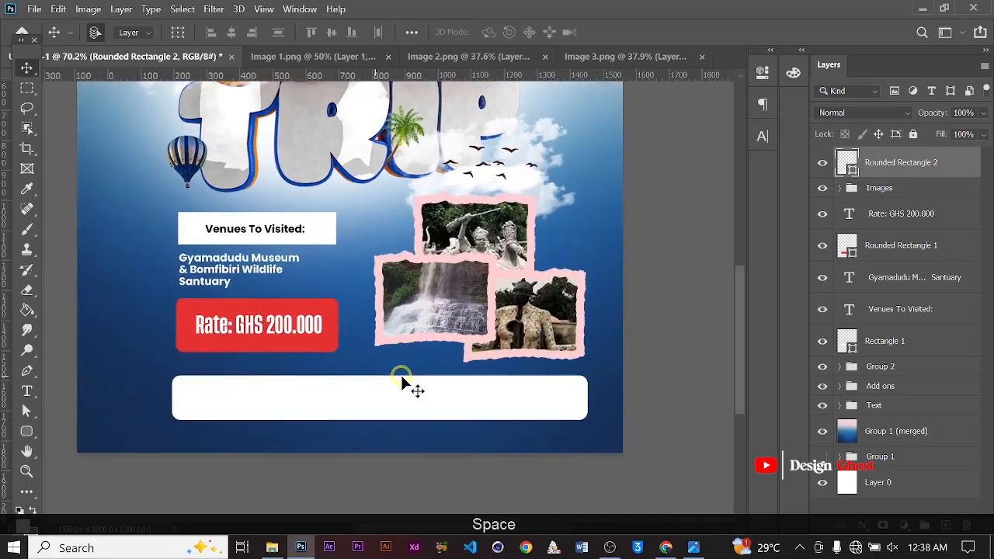
{"action": "key", "text": "Up"}
{"action": "key", "text": "Up"}
{"action": "key", "text": "Up"}
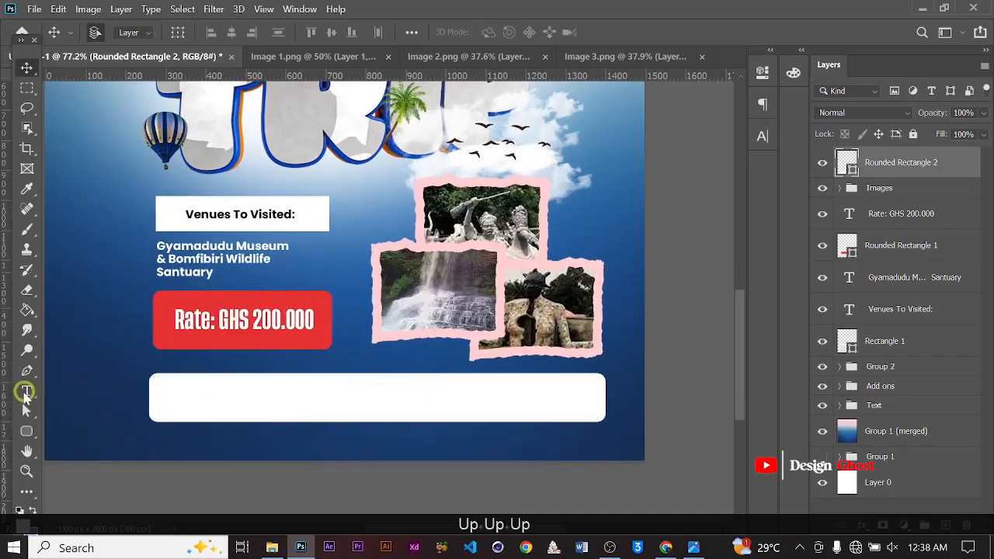
Duplicate the top lorem ipsum paragraph into the bottom bar and bring the copy to the top of the layer stack
{"action": "left_click", "coordinate": [27, 392]}
{"action": "scroll", "coordinate": [255, 344], "scroll_direction": "down", "scroll_amount": 3, "text": "alt"}
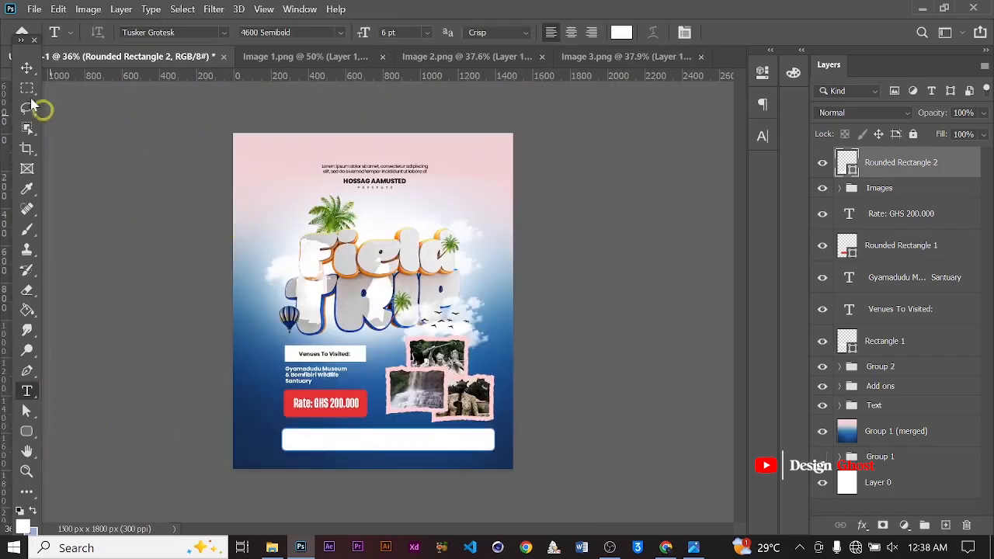
{"action": "left_click", "coordinate": [26, 69]}
{"action": "scroll", "coordinate": [378, 155], "scroll_direction": "up", "scroll_amount": 1, "text": "alt"}
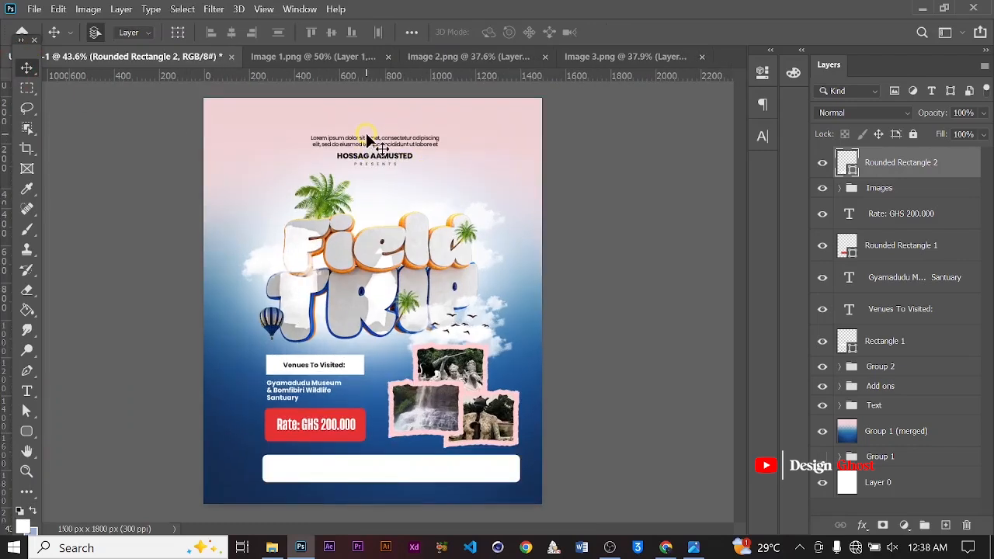
{"action": "left_click_drag", "start_coordinate": [370, 138], "coordinate": [374, 456]}
{"action": "key", "text": "ctrl+bracketright"}
{"action": "key", "text": "ctrl+bracketright"}
{"action": "key", "text": "ctrl+bracketright"}
{"action": "key", "text": "ctrl+bracketright"}
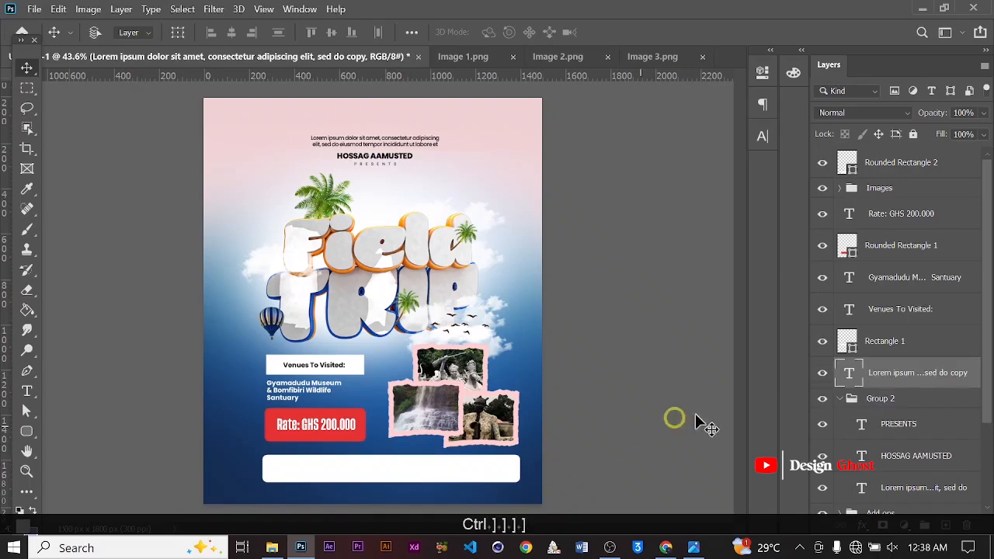
{"action": "key", "text": "ctrl+bracketright"}
{"action": "key", "text": "ctrl+bracketright"}
{"action": "key", "text": "ctrl+bracketright"}
{"action": "key", "text": "ctrl+bracketright"}
{"action": "key", "text": "ctrl+bracketright"}
{"action": "key", "text": "ctrl+bracketright"}
{"action": "key", "text": "ctrl+bracketright"}
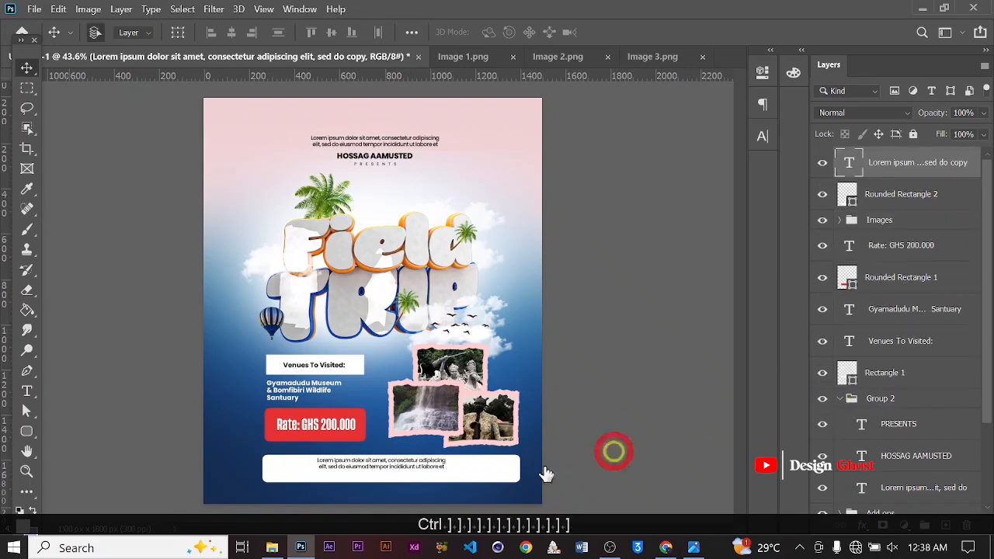
Widen the copied paragraph's text box so the text wraps into two longer lines across the bar
{"action": "scroll", "coordinate": [446, 466], "scroll_direction": "up", "scroll_amount": 4, "text": "alt"}
{"action": "key", "text": "space"}
{"action": "left_click_drag", "start_coordinate": [446, 466], "coordinate": [389, 370]}
{"action": "scroll", "coordinate": [386, 371], "scroll_direction": "up", "scroll_amount": 3, "text": "alt"}
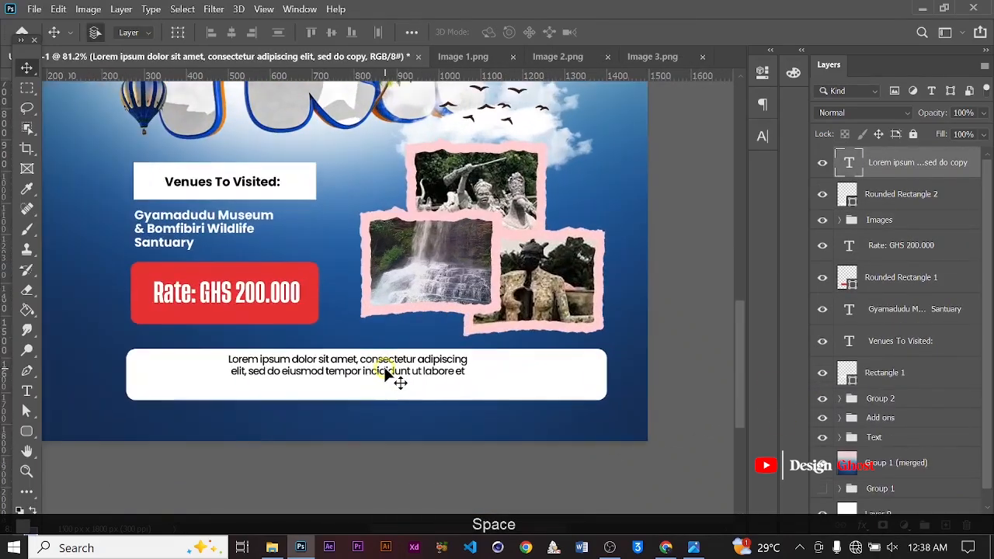
{"action": "key", "text": "t"}
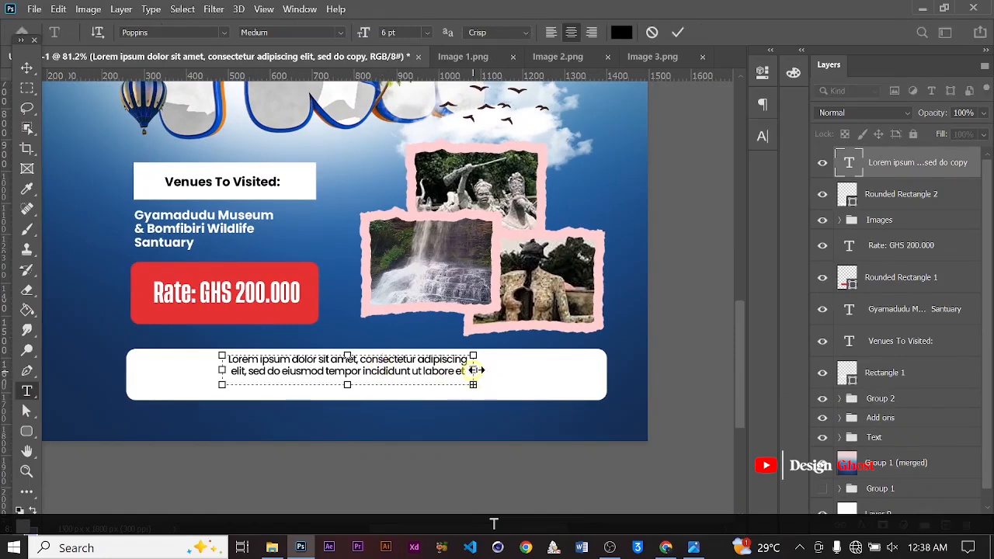
{"action": "left_click_drag", "start_coordinate": [477, 375], "coordinate": [594, 359]}
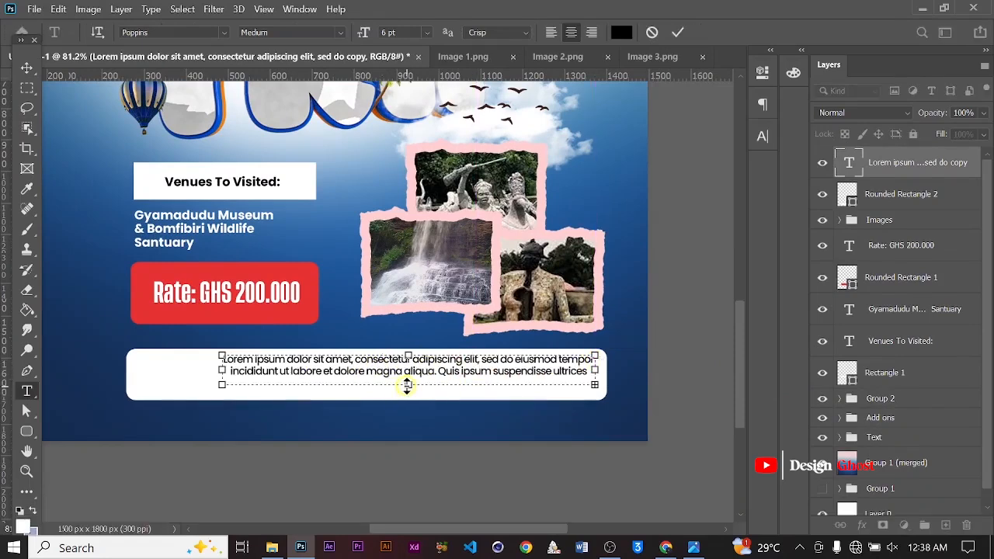
{"action": "left_click", "coordinate": [680, 31]}
Center the copied paragraph horizontally on the canvas
{"action": "left_click", "coordinate": [395, 71]}
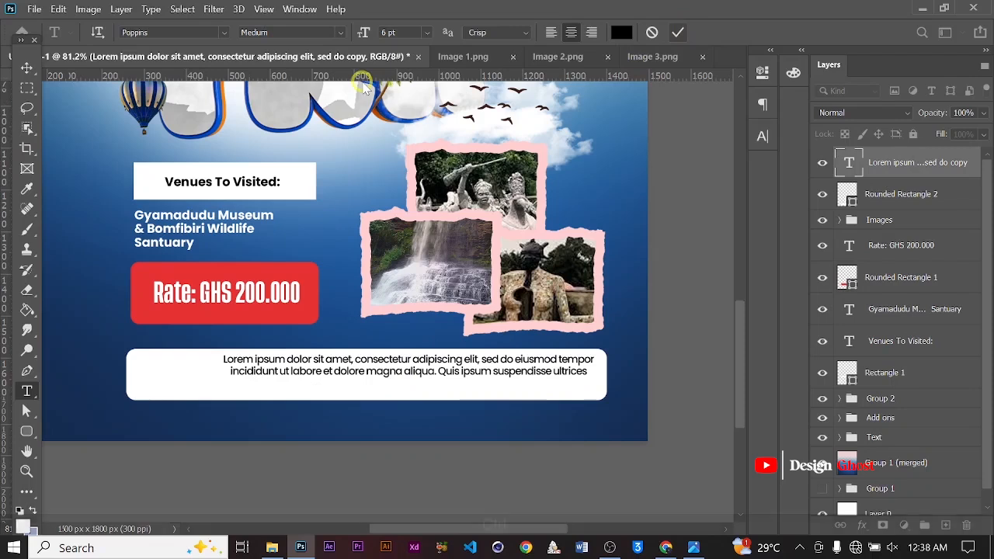
{"action": "key", "text": "ctrl+a"}
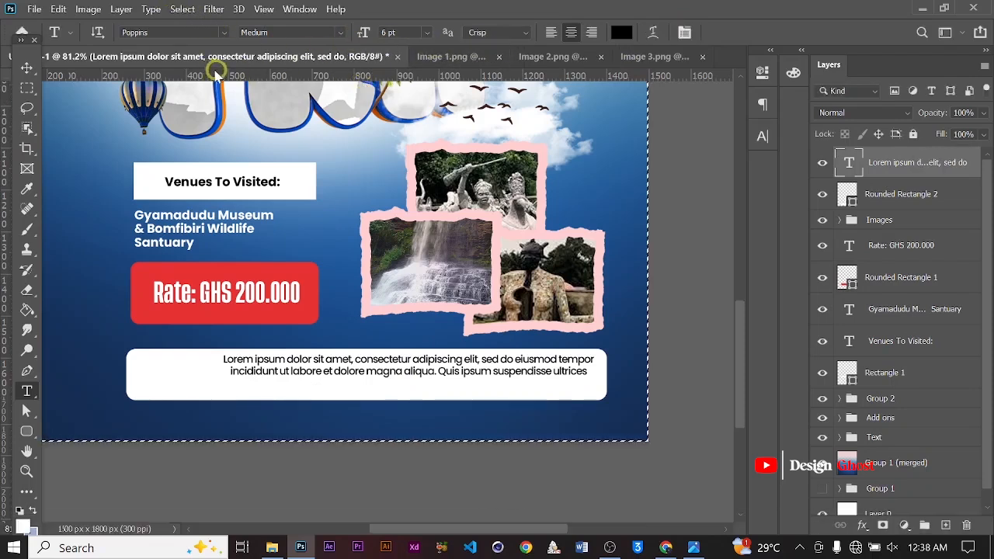
{"action": "left_click", "coordinate": [24, 68]}
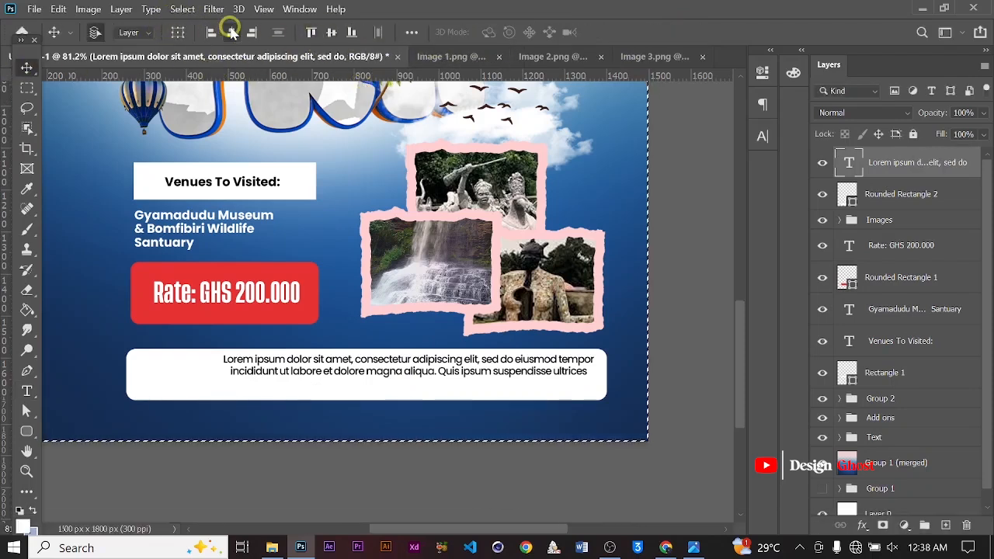
{"action": "key", "text": "ctrl+d"}
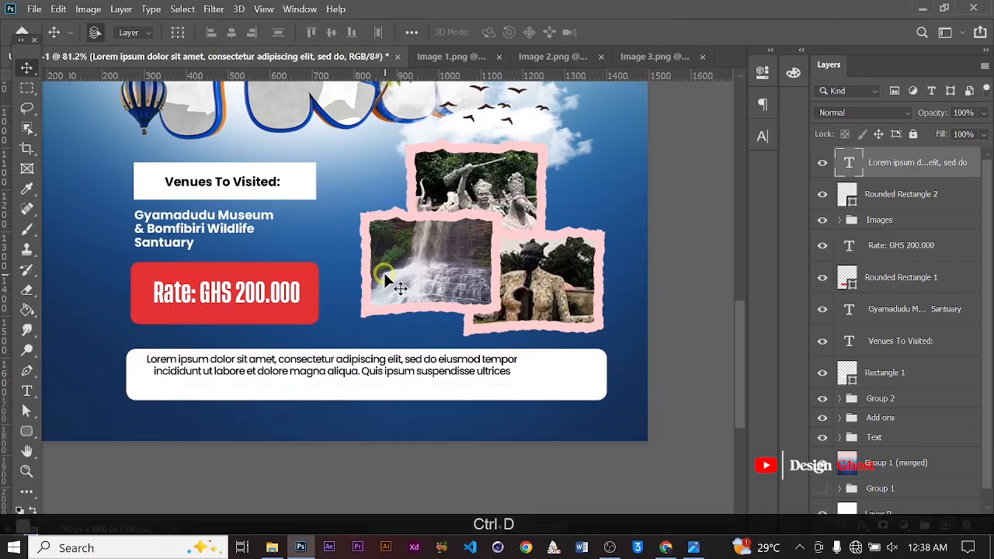
Nudge the bottom paragraph right and down to sit centered inside the white bar
{"action": "scroll", "coordinate": [454, 356], "scroll_direction": "down", "scroll_amount": 2}
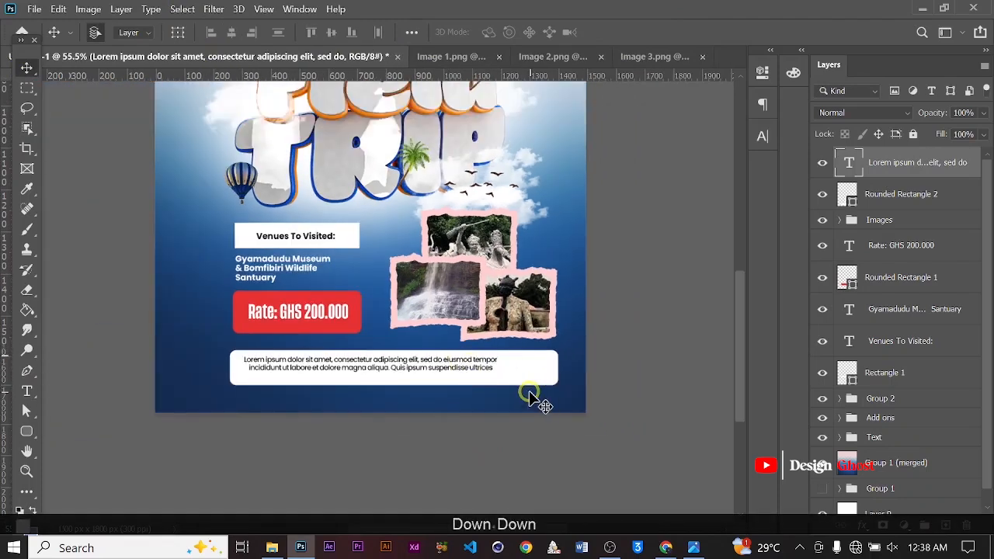
{"action": "scroll", "coordinate": [519, 398], "scroll_direction": "up", "scroll_amount": 2}
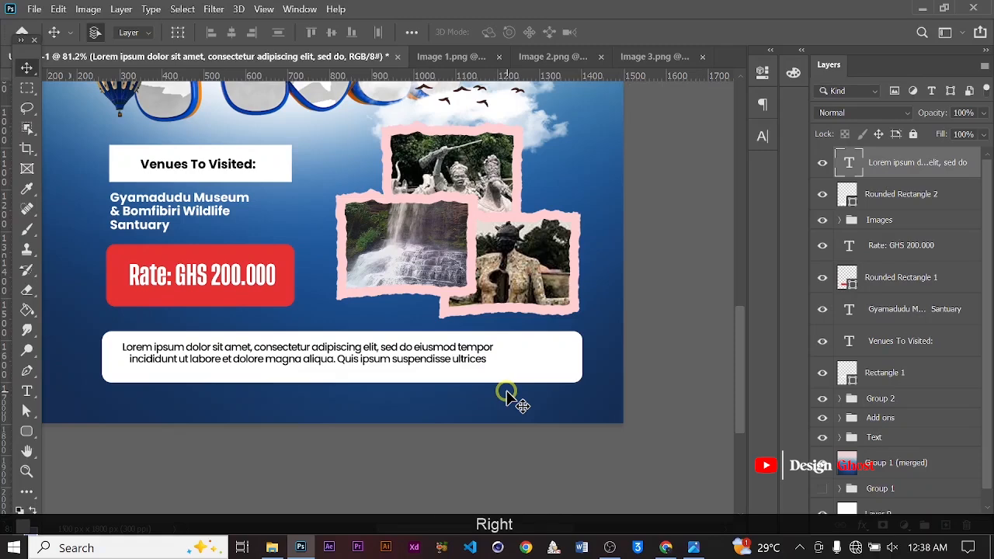
{"action": "key", "text": "Right"}
{"action": "key", "text": "Right"}
{"action": "key", "text": "Right"}
{"action": "key", "text": "Right"}
{"action": "key", "text": "Right"}
{"action": "key", "text": "Right"}
{"action": "key", "text": "Right"}
{"action": "key", "text": "Right"}
{"action": "key", "text": "Right"}
{"action": "key", "text": "Right"}
{"action": "key", "text": "Right"}
{"action": "key", "text": "Right"}
{"action": "key", "text": "Right"}
{"action": "key", "text": "Right"}
{"action": "key", "text": "Right"}
{"action": "key", "text": "Right"}
{"action": "key", "text": "Right"}
{"action": "key", "text": "Right"}
{"action": "key", "text": "Right"}
{"action": "key", "text": "Right"}
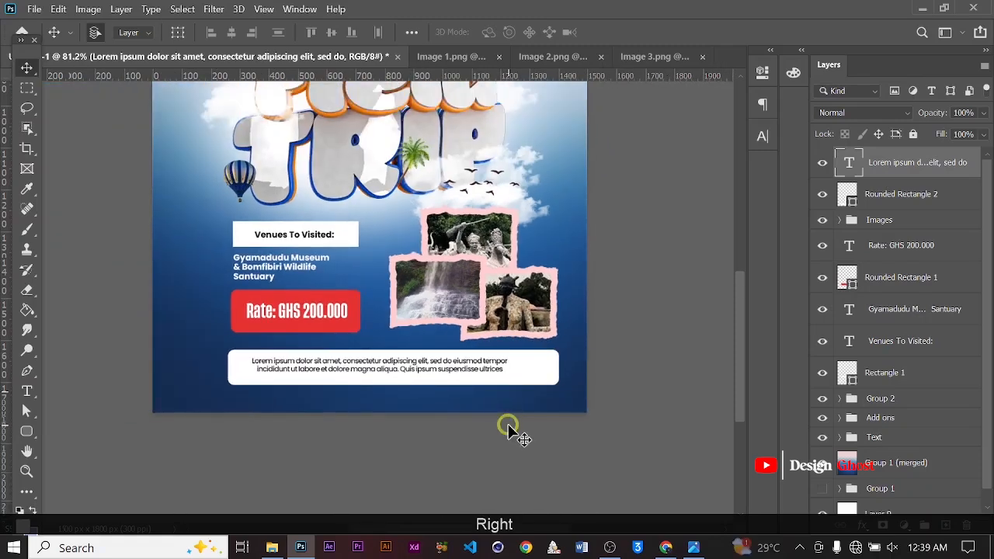
{"action": "key", "text": "Right"}
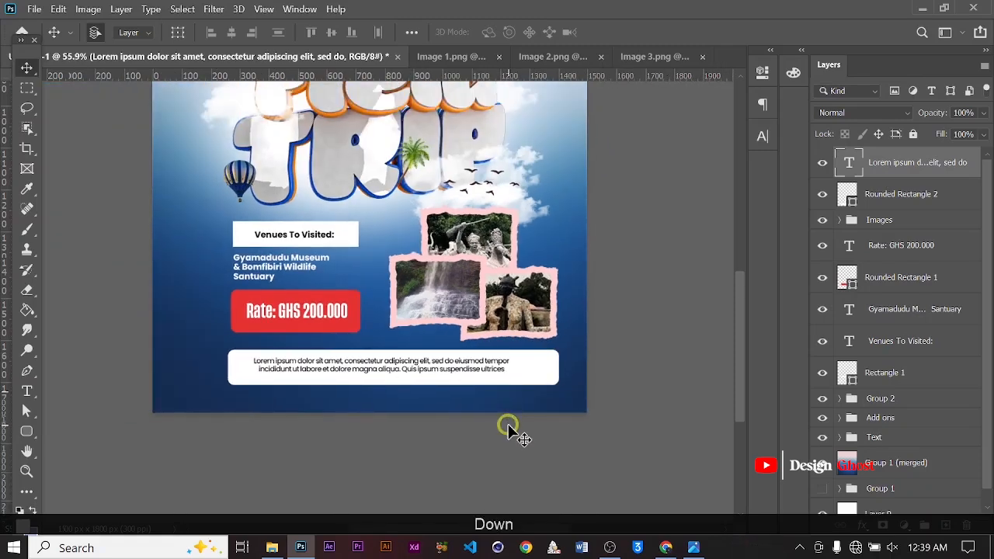
{"action": "key", "text": "Down"}
{"action": "key", "text": "Down"}
{"action": "key", "text": "Down"}
{"action": "key", "text": "Down"}
{"action": "key", "text": "Down"}
{"action": "key", "text": "Right"}
{"action": "key", "text": "Right"}
{"action": "key", "text": "Right"}
{"action": "key", "text": "Right"}
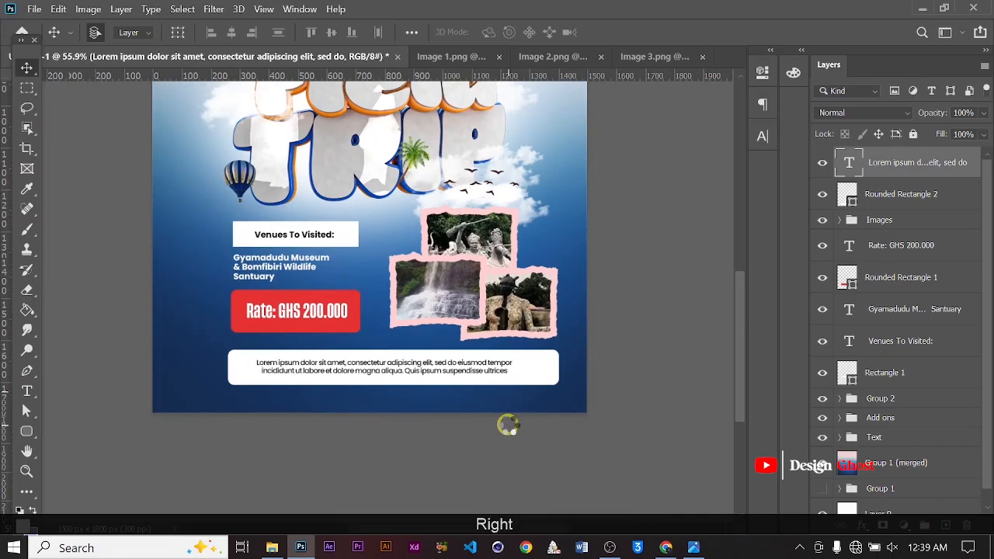
{"action": "key", "text": "Right"}
{"action": "key", "text": "Right"}
{"action": "key", "text": "Right"}
{"action": "key", "text": "Right"}
{"action": "key", "text": "Down"}
{"action": "key", "text": "Down"}
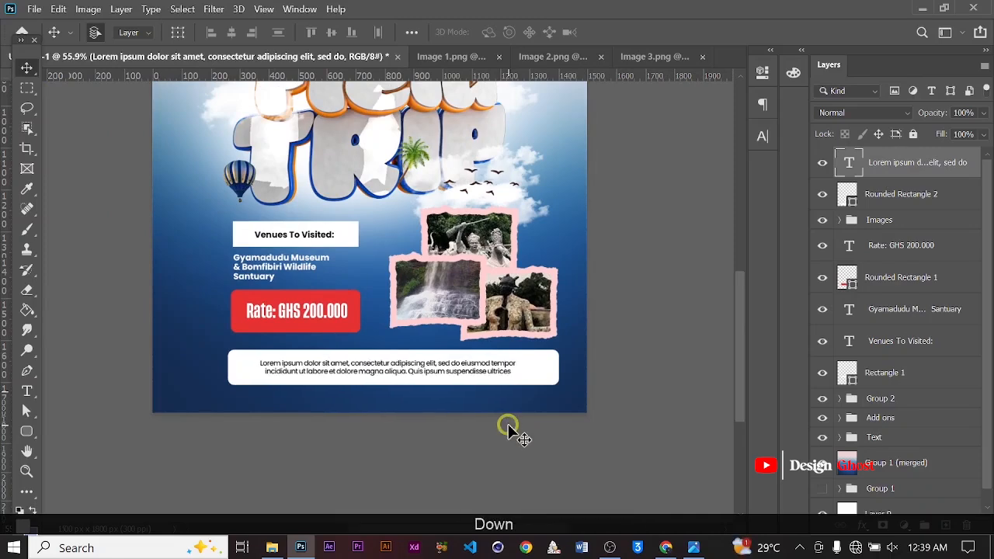
Group the bottom paragraph, bar, photo group, rate and venue layers together
{"action": "key", "text": "ctrl+0"}
{"action": "scroll", "coordinate": [880, 288], "scroll_direction": "down", "scroll_amount": 1}
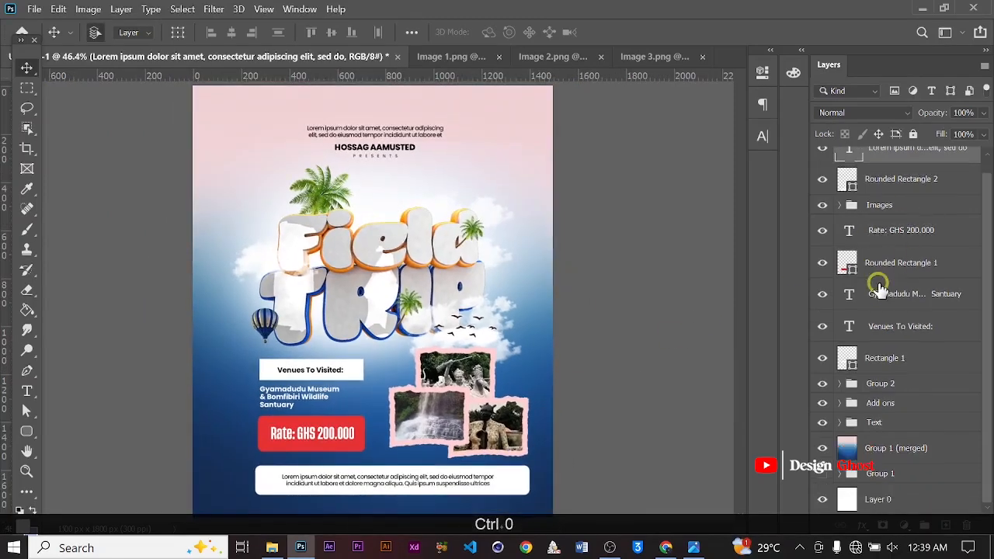
{"action": "left_click", "coordinate": [890, 358], "text": "shift"}
{"action": "key", "text": "ctrl+g"}
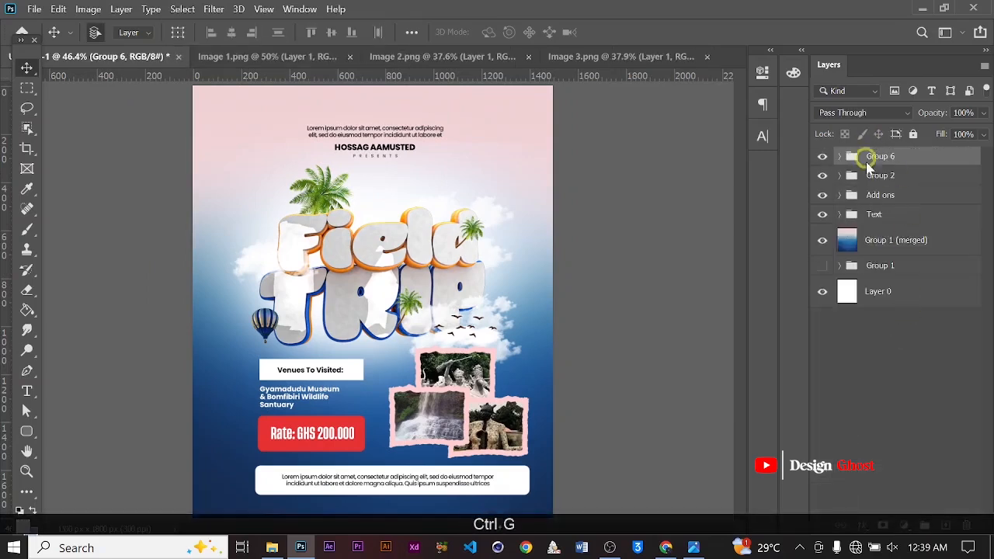
Rename the new group as Info
{"action": "key", "text": "Caps_Lock"}
{"action": "type", "text": "I"}
{"action": "key", "text": "Caps_Lock"}
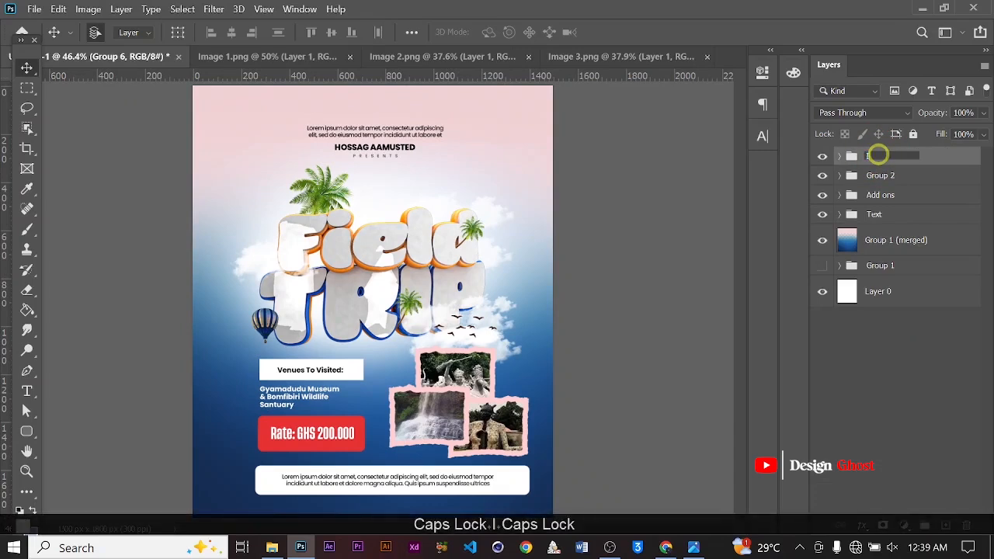
{"action": "key", "text": "Return"}
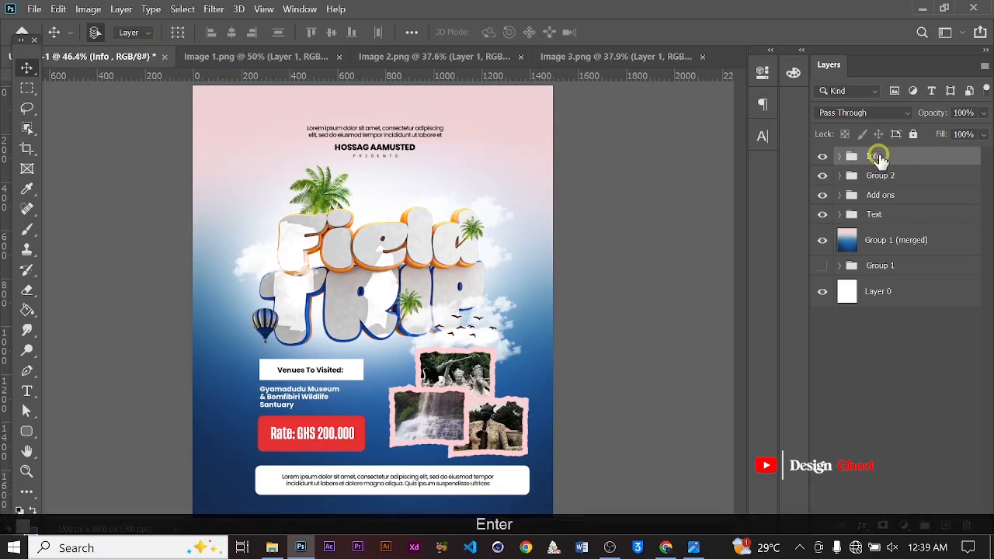
Nudge the Info group slightly left and up on the poster
{"action": "scroll", "coordinate": [439, 317], "scroll_direction": "down", "scroll_amount": 4}
{"action": "scroll", "coordinate": [351, 323], "scroll_direction": "up", "scroll_amount": 2}
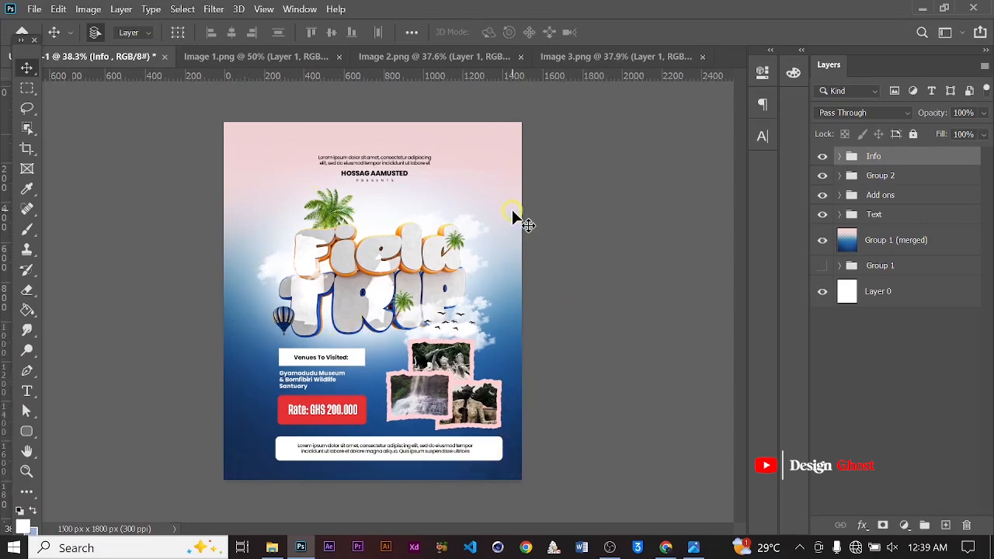
{"action": "scroll", "coordinate": [395, 350], "scroll_direction": "up", "scroll_amount": 1}
{"action": "scroll", "coordinate": [396, 359], "scroll_direction": "down", "scroll_amount": 2}
{"action": "key", "text": "Left"}
{"action": "key", "text": "Left"}
{"action": "key", "text": "Left"}
{"action": "key", "text": "Left"}
{"action": "key", "text": "Left"}
{"action": "key", "text": "Left"}
{"action": "key", "text": "Left"}
{"action": "key", "text": "Left"}
{"action": "key", "text": "Left"}
{"action": "key", "text": "Left"}
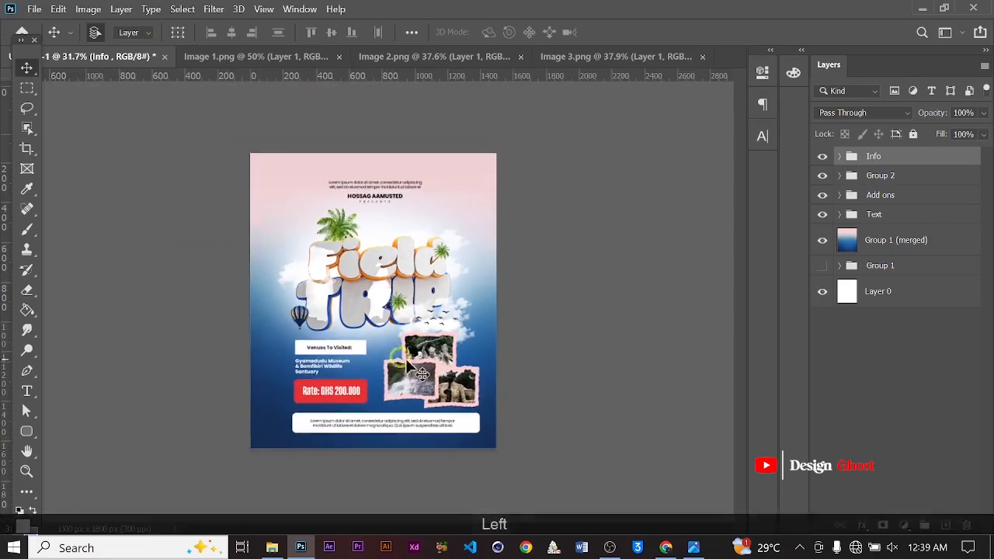
{"action": "key", "text": "Left"}
{"action": "key", "text": "Left"}
{"action": "key", "text": "Left"}
{"action": "key", "text": "Left"}
{"action": "key", "text": "Left"}
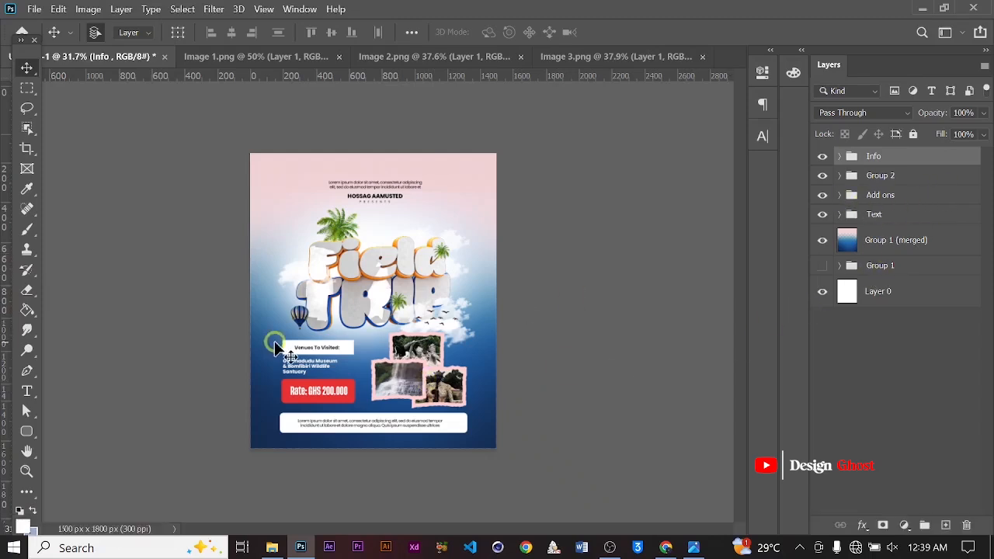
{"action": "scroll", "coordinate": [379, 348], "scroll_direction": "down", "scroll_amount": 1, "text": "alt"}
{"action": "key", "text": "Up"}
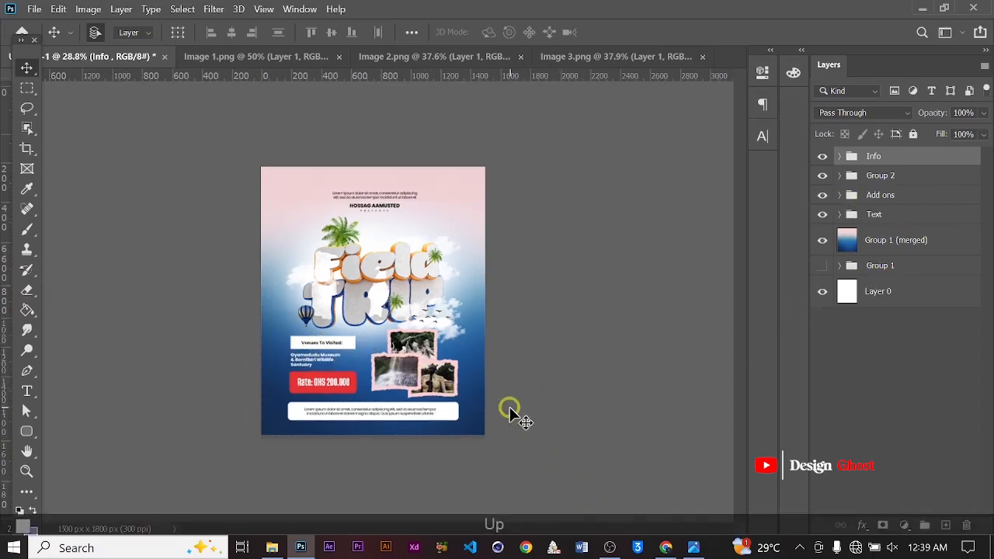
{"action": "key", "text": "Left"}
{"action": "key", "text": "ctrl+0"}
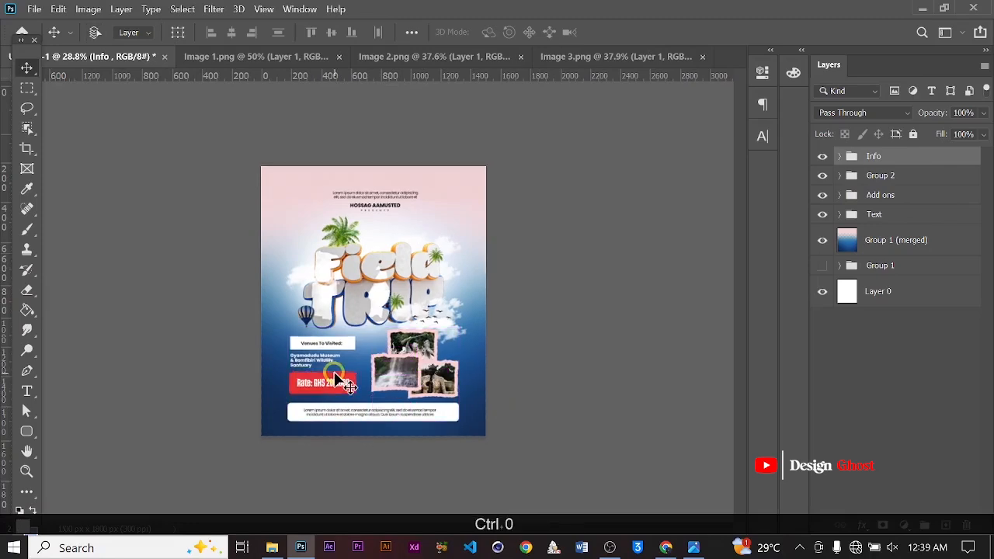
{"action": "scroll", "coordinate": [309, 307], "scroll_direction": "down", "scroll_amount": 2, "text": "alt"}
{"action": "scroll", "coordinate": [297, 314], "scroll_direction": "up", "scroll_amount": 1, "text": "alt"}
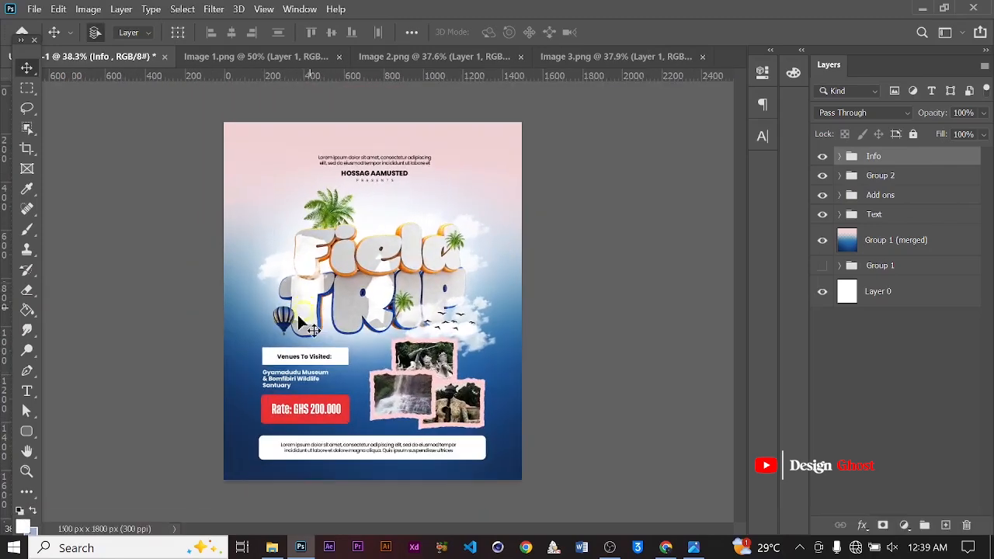
Set the Pen tool to Shape mode with no fill
{"action": "left_click", "coordinate": [27, 370]}
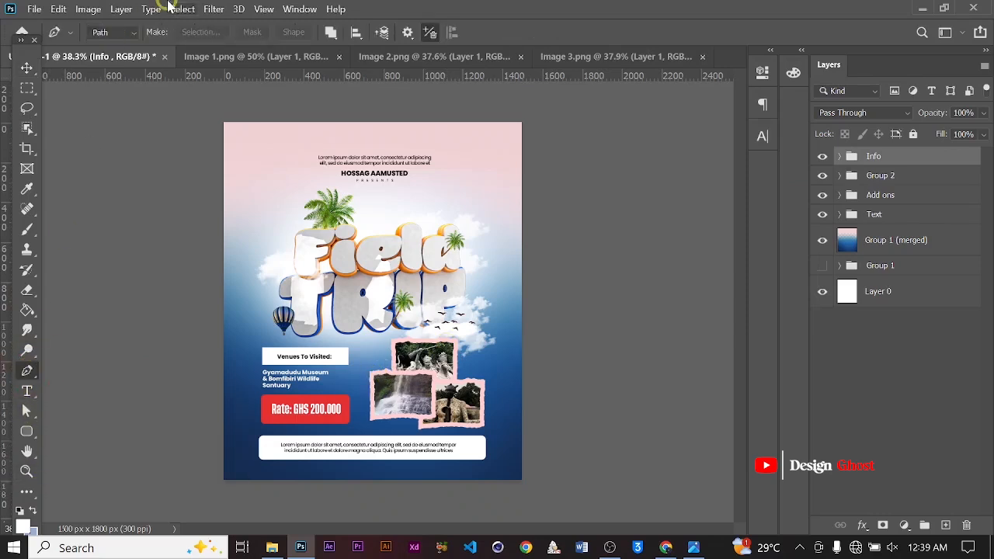
{"action": "left_click", "coordinate": [127, 34]}
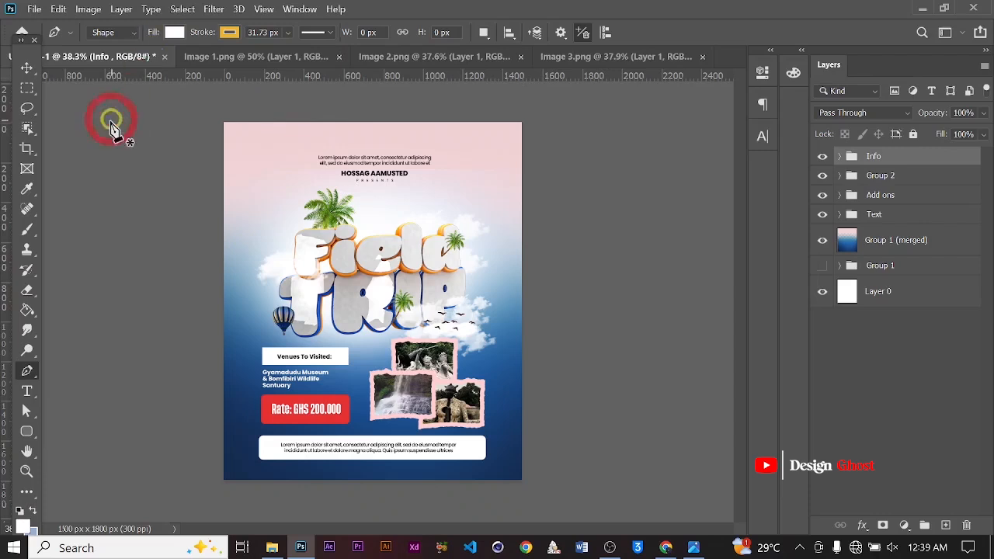
{"action": "left_click", "coordinate": [172, 32]}
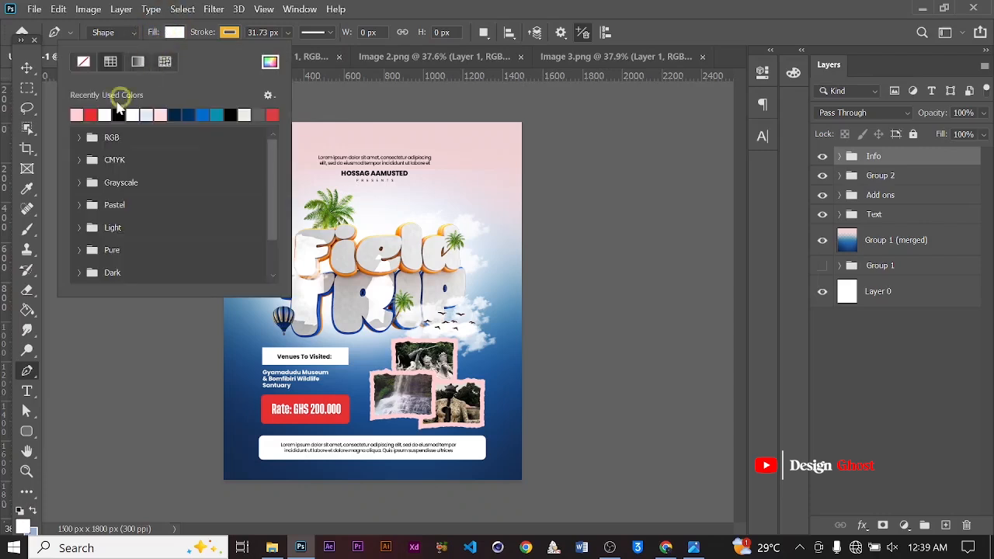
{"action": "left_click", "coordinate": [84, 63]}
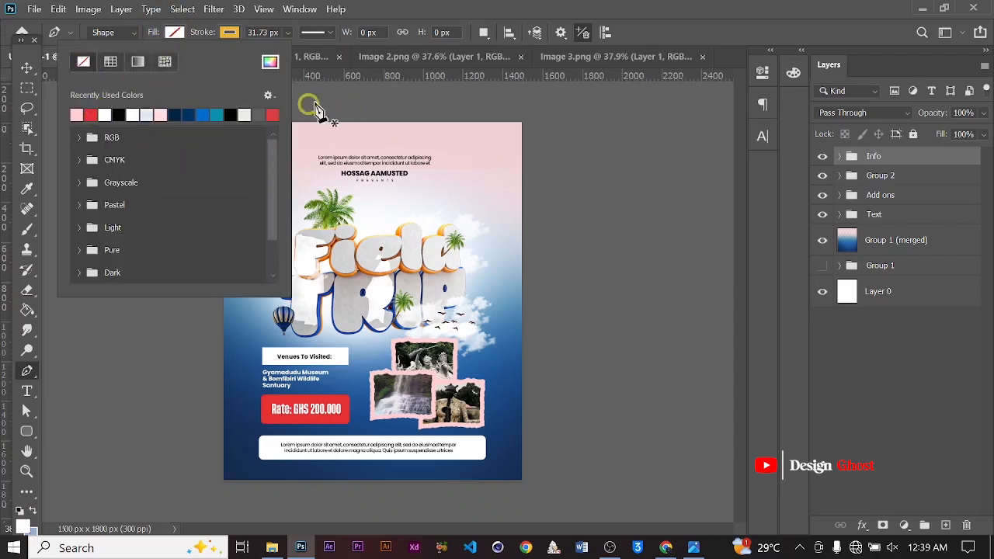
{"action": "left_click", "coordinate": [329, 83]}
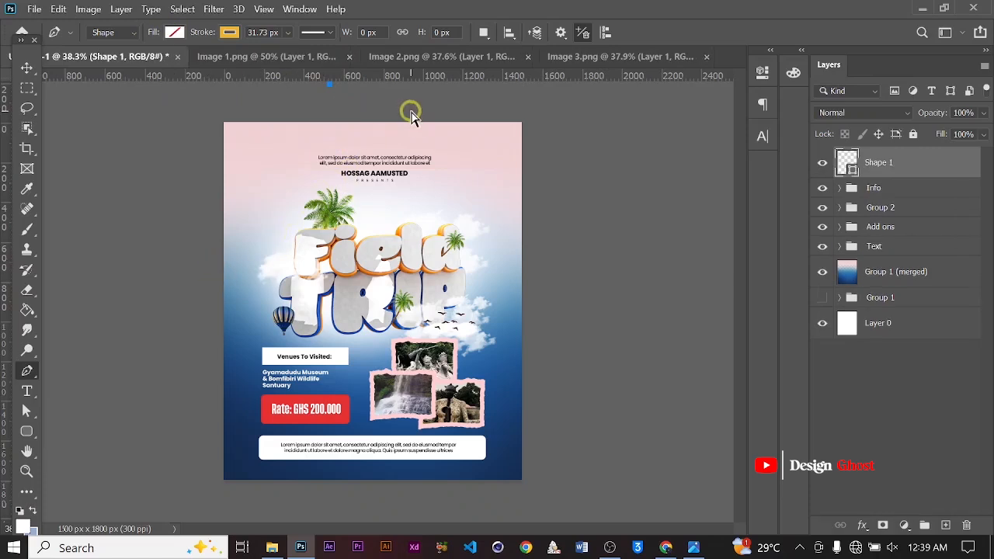
{"action": "key", "text": "ctrl+z"}
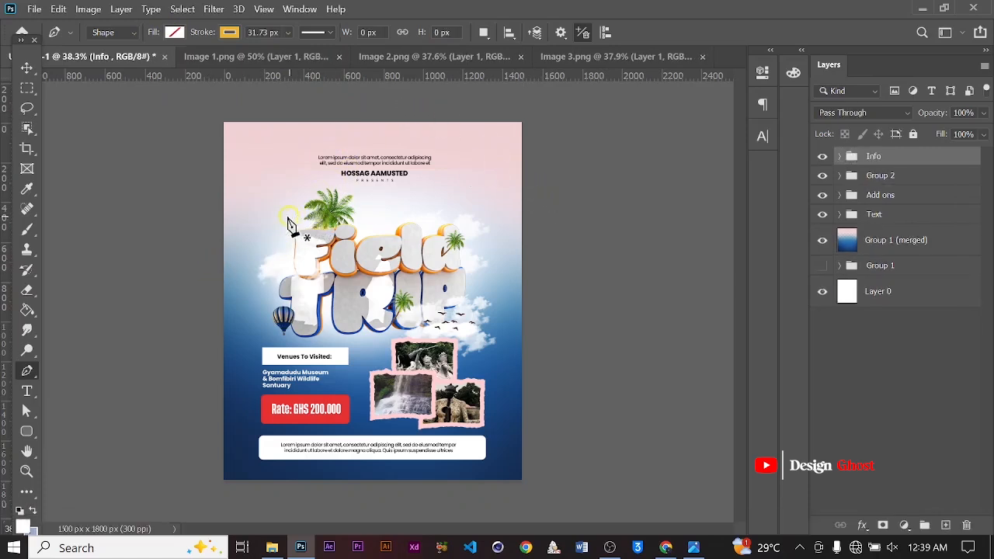
Start a curved stroke path along the poster's left side, undoing misplaced anchor points
{"action": "left_click", "coordinate": [267, 265]}
{"action": "mouse_move", "coordinate": [237, 195]}
{"action": "left_mouse_down"}
{"action": "mouse_move", "coordinate": [256, 150]}
{"action": "mouse_move", "coordinate": [229, 130]}
{"action": "mouse_move", "coordinate": [236, 127]}
{"action": "mouse_move", "coordinate": [215, 39]}
{"action": "mouse_move", "coordinate": [208, 49]}
{"action": "left_mouse_up"}
{"action": "key", "text": "ctrl+z"}
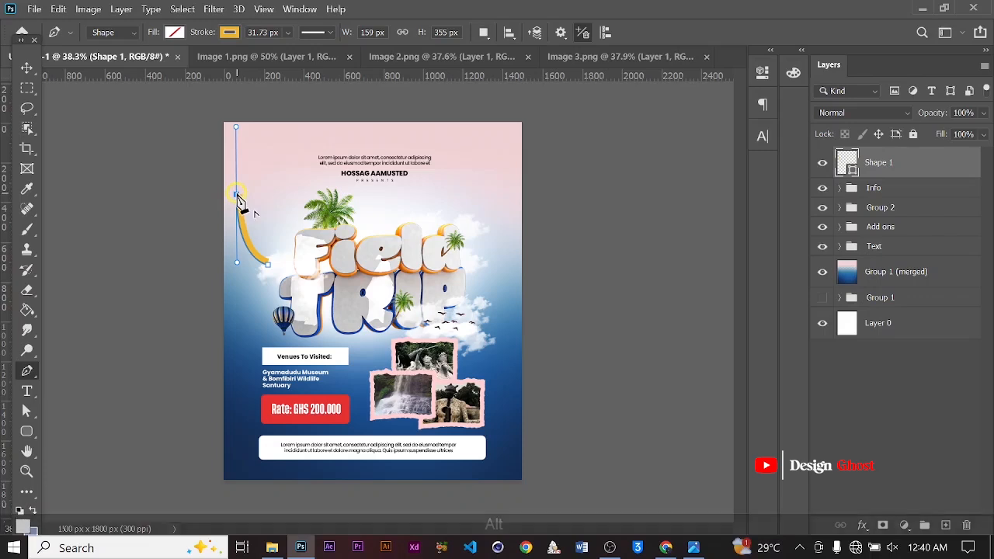
{"action": "left_click_drag", "start_coordinate": [267, 133], "coordinate": [277, 101]}
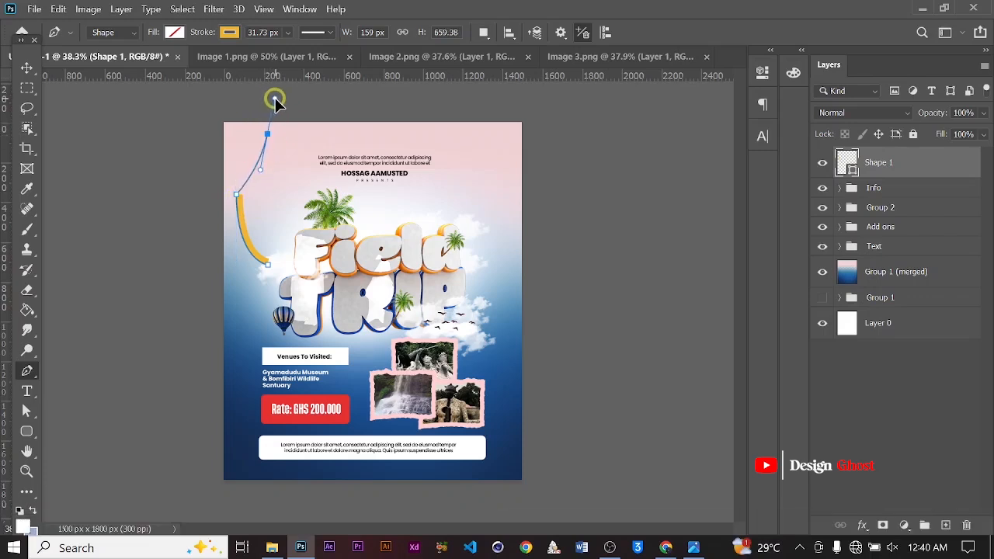
{"action": "key", "text": "ctrl+z"}
{"action": "key", "text": "ctrl+z"}
{"action": "key", "text": "ctrl+z"}
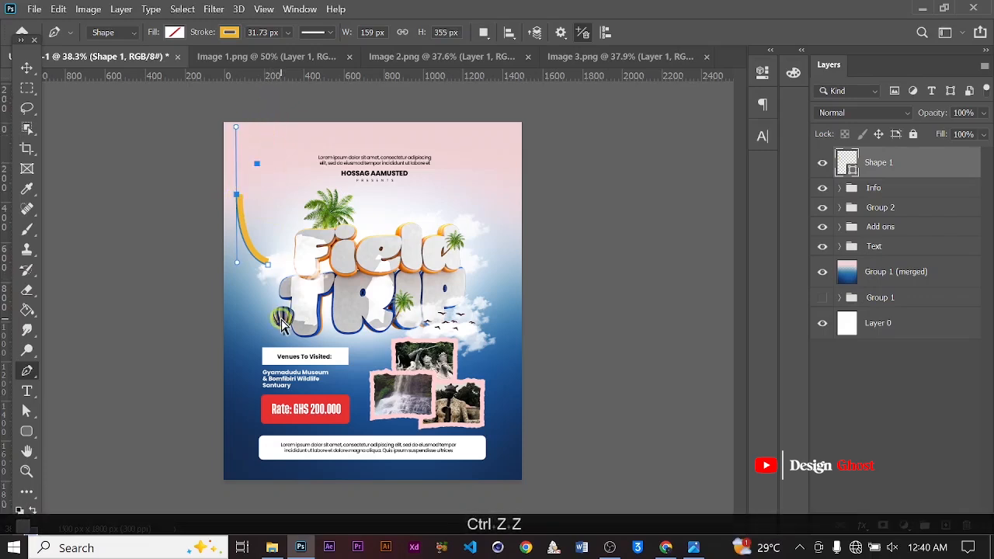
{"action": "scroll", "coordinate": [277, 288], "scroll_direction": "up", "scroll_amount": 3}
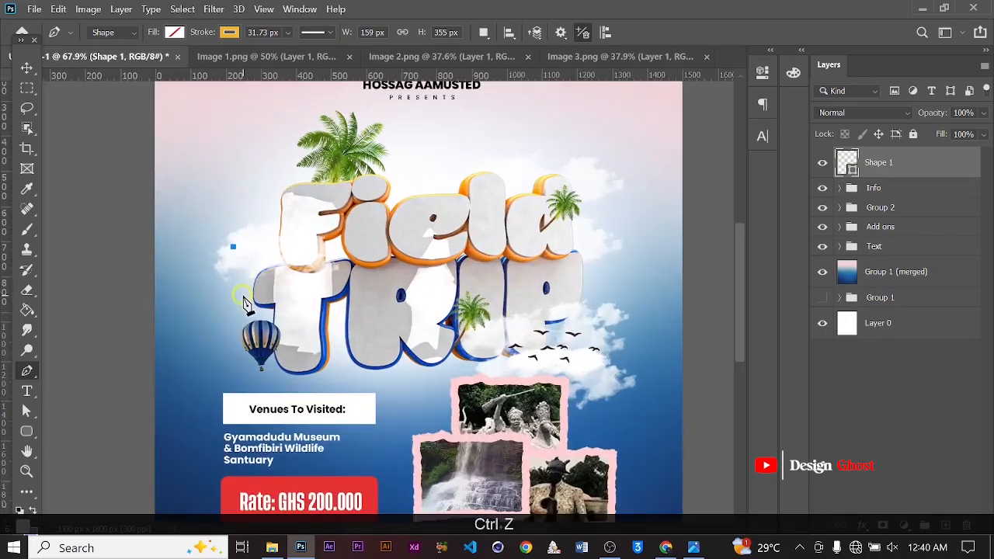
{"action": "key", "text": "ctrl+z"}
Continue the curved path up over the poster's top and out past its right edge
{"action": "left_click", "coordinate": [242, 276]}
{"action": "scroll", "coordinate": [202, 188], "scroll_direction": "down", "scroll_amount": 4}
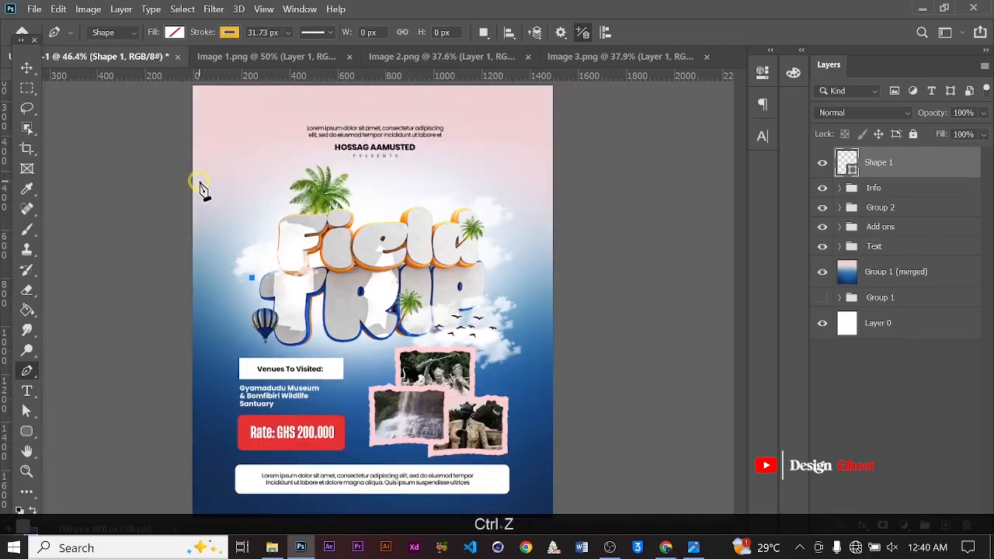
{"action": "left_click_drag", "start_coordinate": [204, 172], "coordinate": [218, 102]}
{"action": "scroll", "coordinate": [225, 105], "scroll_direction": "down", "scroll_amount": 2}
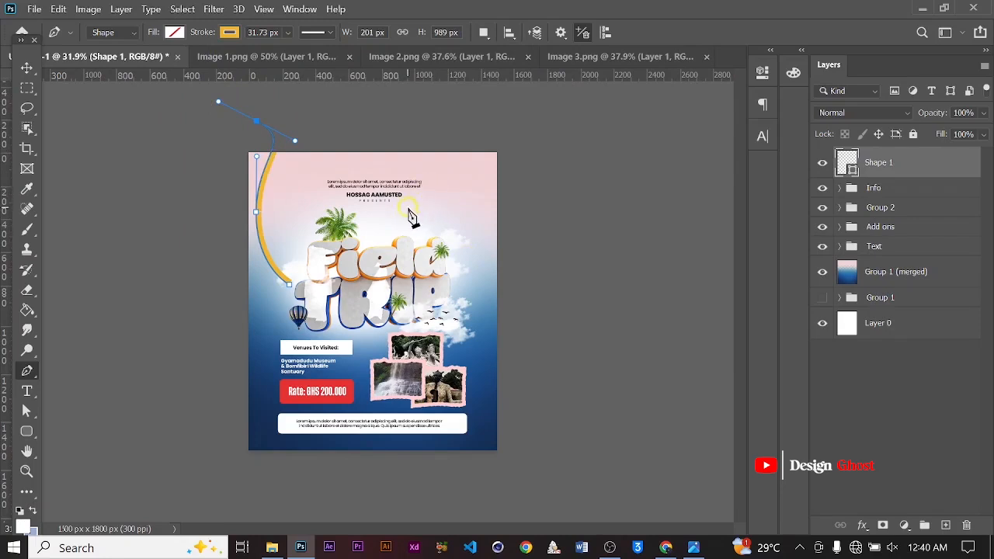
{"action": "left_click_drag", "start_coordinate": [407, 206], "coordinate": [448, 199]}
{"action": "mouse_move", "coordinate": [539, 133]}
{"action": "left_mouse_down"}
{"action": "mouse_move", "coordinate": [576, 162]}
{"action": "mouse_move", "coordinate": [654, 179]}
{"action": "left_mouse_up"}
{"action": "scroll", "coordinate": [432, 133], "scroll_direction": "up", "scroll_amount": 5, "text": "alt"}
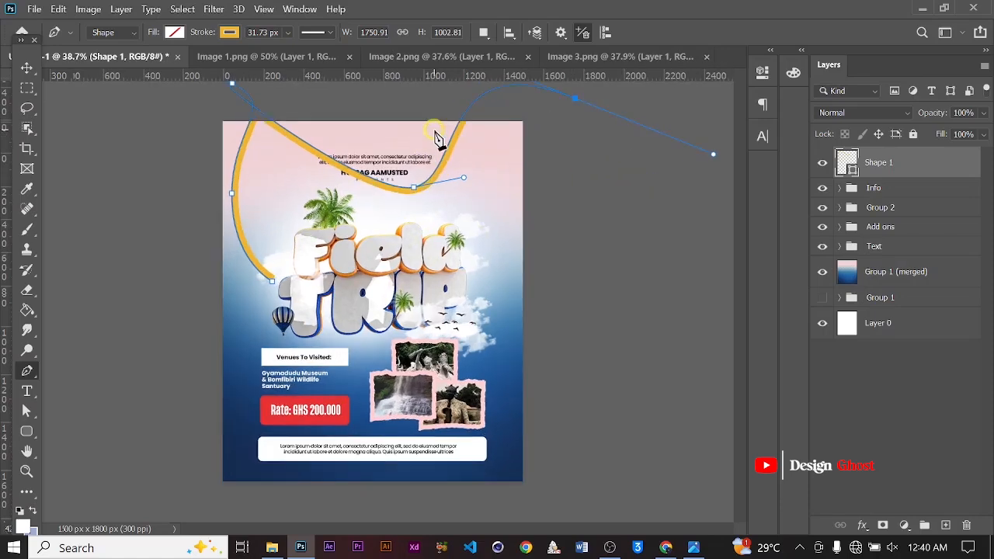
Increase the path's stroke width to 92.01 px
{"action": "left_click", "coordinate": [329, 32]}
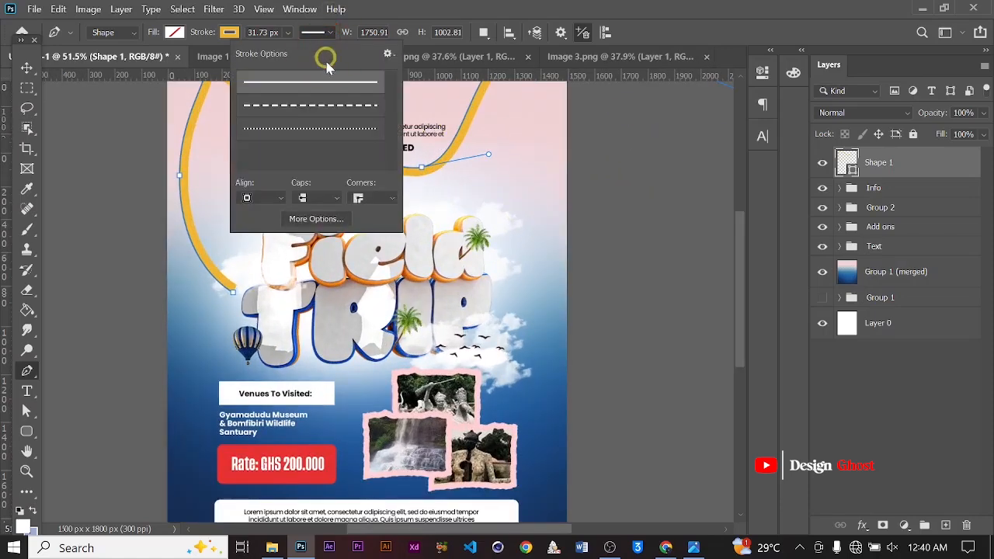
{"action": "left_click", "coordinate": [287, 33]}
{"action": "left_click_drag", "start_coordinate": [297, 52], "coordinate": [315, 51]}
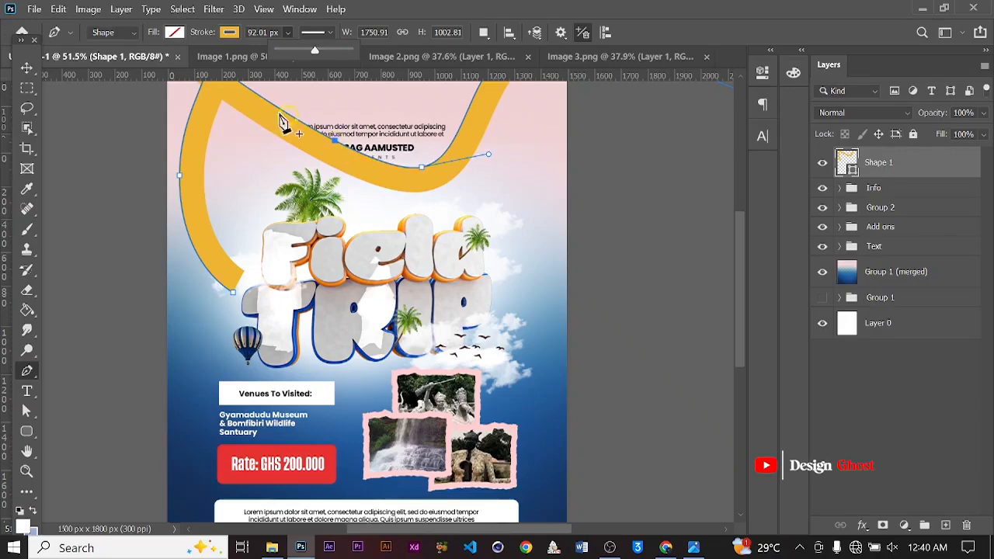
{"action": "left_click", "coordinate": [286, 34]}
{"action": "left_click", "coordinate": [286, 35]}
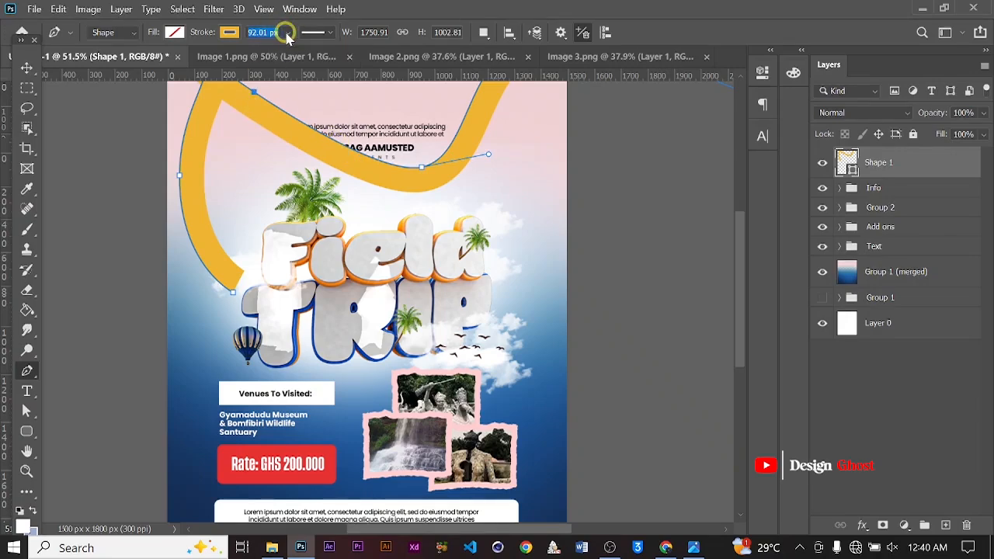
{"action": "left_click", "coordinate": [287, 34]}
{"action": "left_click", "coordinate": [286, 34]}
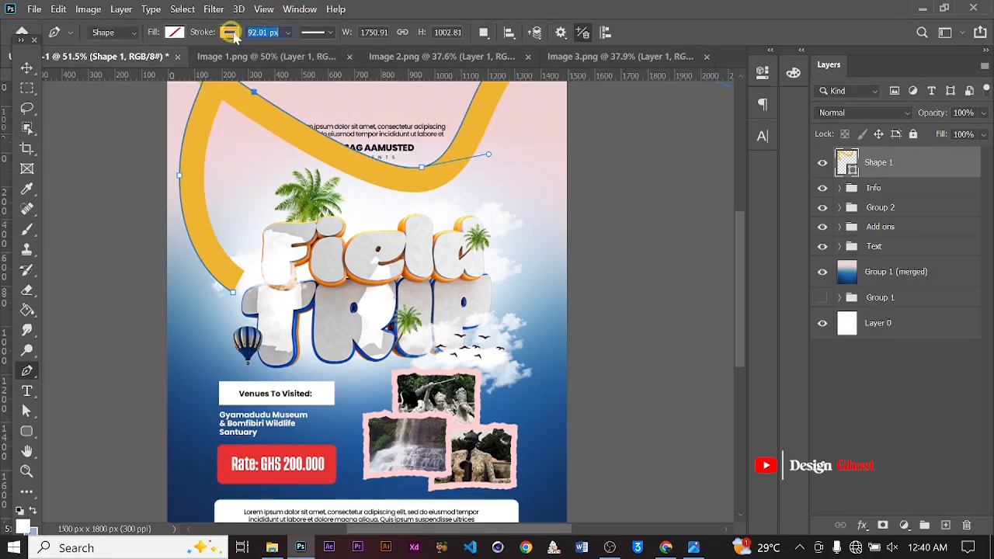
Set the stroke's caps to round
{"action": "left_click", "coordinate": [231, 33]}
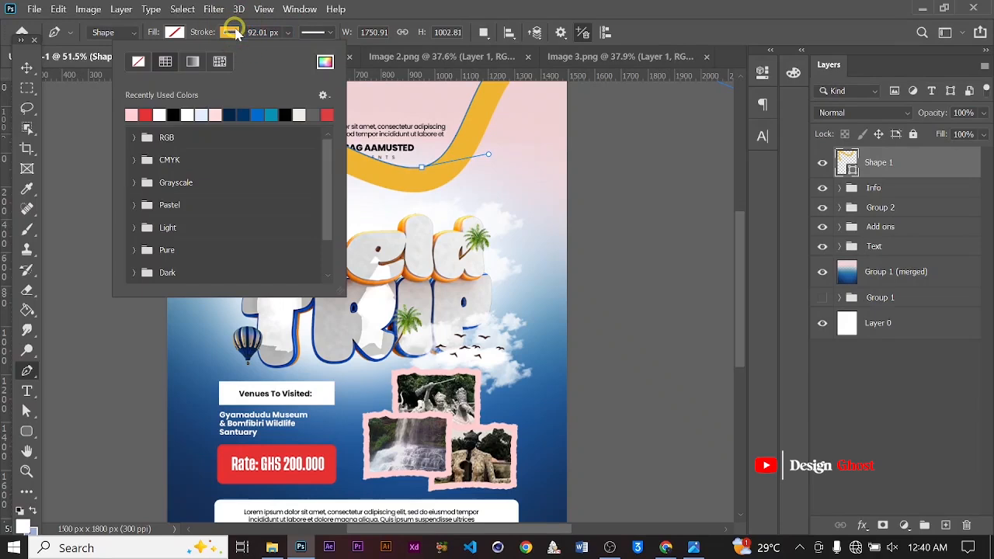
{"action": "left_click", "coordinate": [327, 34]}
{"action": "left_click", "coordinate": [339, 197]}
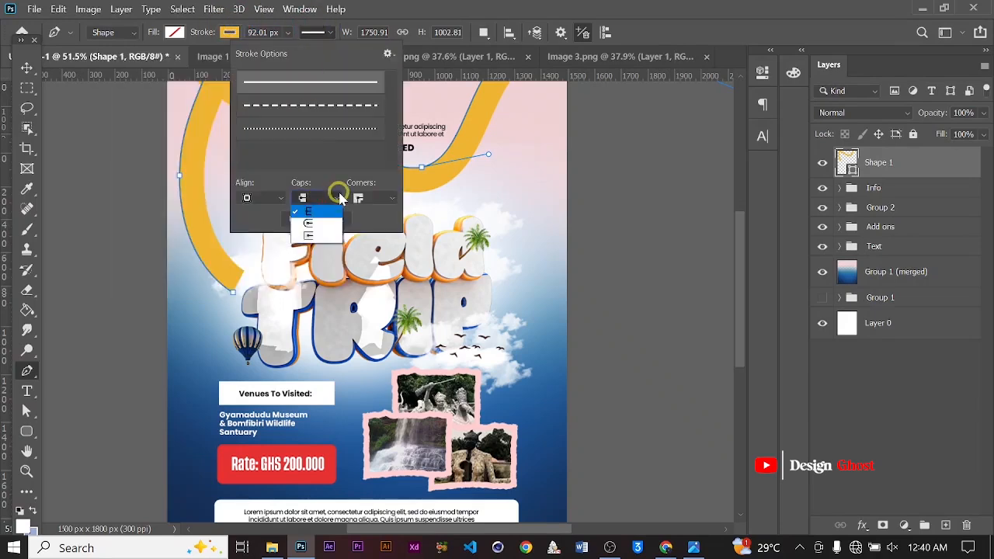
{"action": "left_click", "coordinate": [308, 223]}
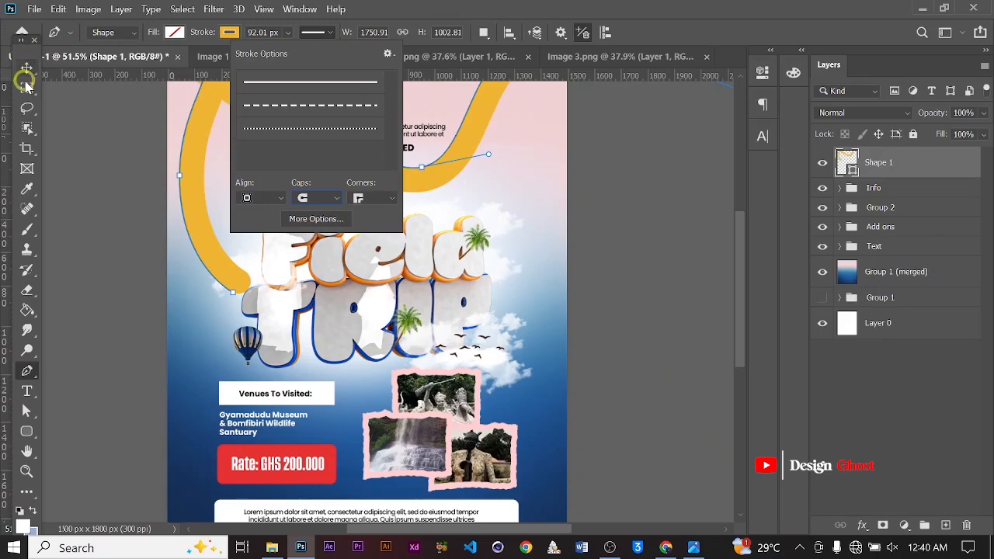
{"action": "left_click", "coordinate": [26, 68]}
Rasterize the curved stroke shape layer
{"action": "right_click", "coordinate": [924, 163]}
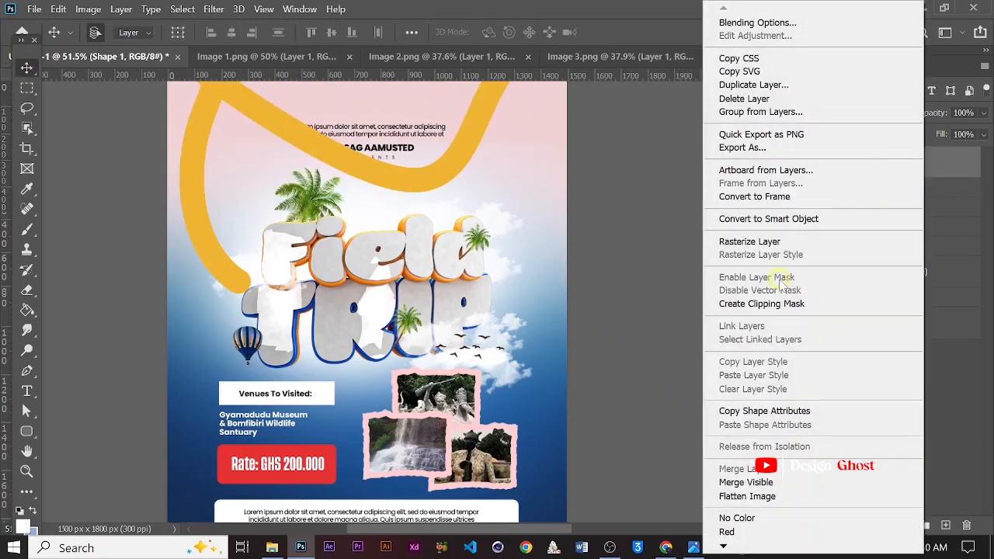
{"action": "left_click", "coordinate": [799, 242]}
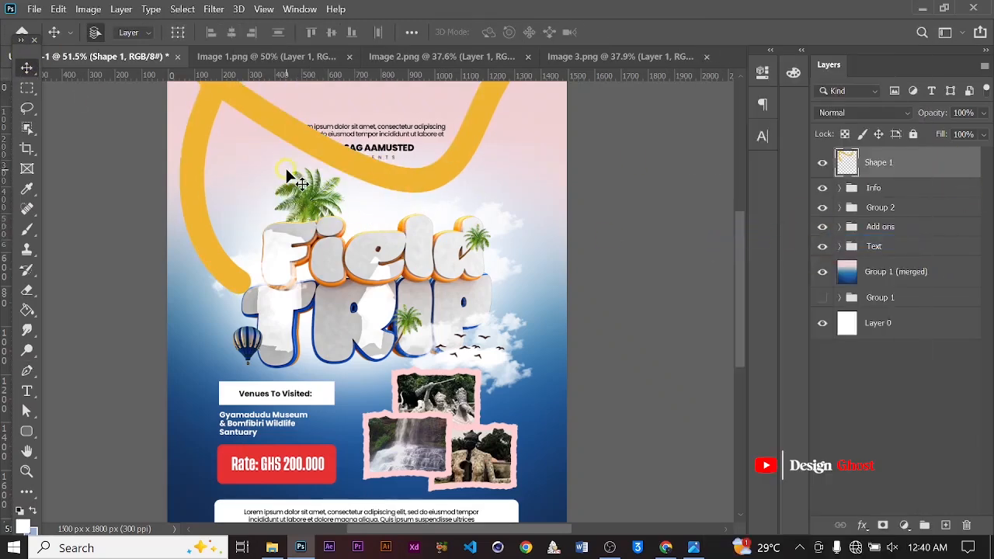
Try erasing the stroke over the top text with an 800 px Eraser
{"action": "key", "text": "e"}
{"action": "scroll", "coordinate": [287, 164], "scroll_direction": "down", "scroll_amount": 3, "text": "alt"}
{"action": "scroll", "coordinate": [350, 218], "scroll_direction": "up", "scroll_amount": 3, "text": "alt"}
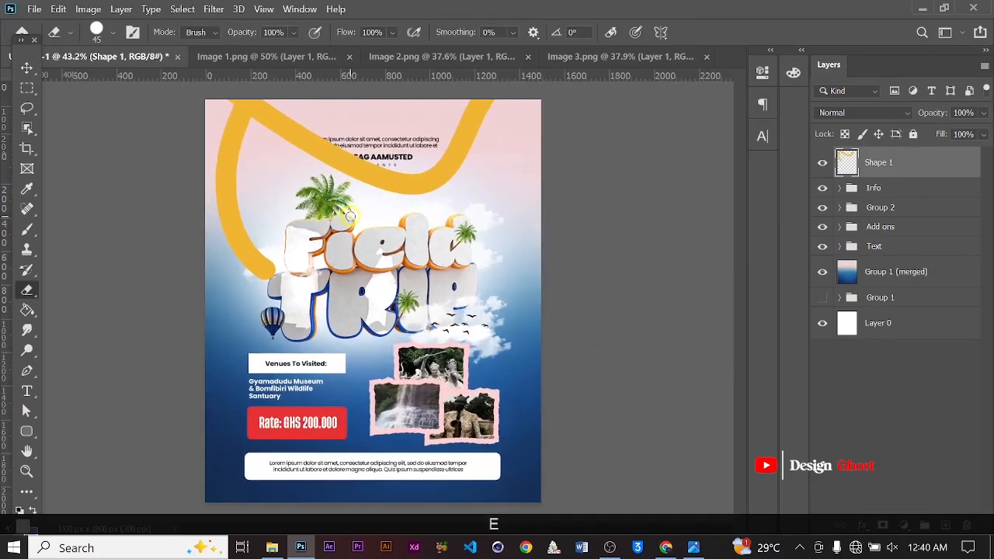
{"action": "key", "text": "bracketright"}
{"action": "key", "text": "bracketright"}
{"action": "key", "text": "bracketright"}
{"action": "key", "text": "bracketright"}
{"action": "key", "text": "bracketright"}
{"action": "key", "text": "bracketright"}
{"action": "key", "text": "bracketright"}
{"action": "key", "text": "bracketright"}
{"action": "key", "text": "bracketright"}
{"action": "key", "text": "bracketright"}
{"action": "key", "text": "bracketright"}
{"action": "key", "text": "bracketright"}
{"action": "key", "text": "bracketright"}
{"action": "key", "text": "bracketright"}
{"action": "key", "text": "bracketright"}
{"action": "key", "text": "bracketright"}
{"action": "key", "text": "bracketright"}
{"action": "key", "text": "bracketright"}
{"action": "key", "text": "bracketright"}
{"action": "key", "text": "bracketright"}
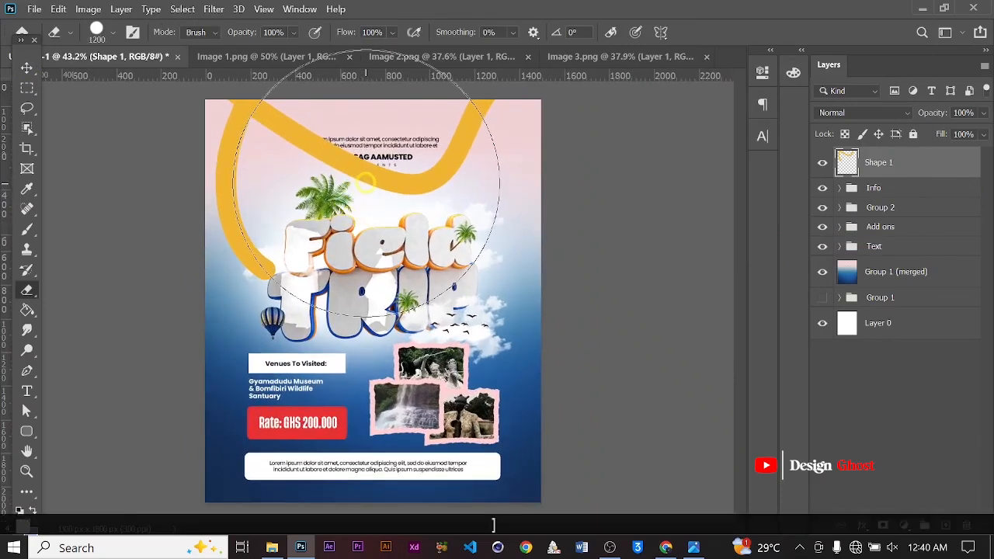
{"action": "key", "text": "bracketleft"}
{"action": "key", "text": "bracketleft"}
{"action": "key", "text": "bracketleft"}
{"action": "key", "text": "bracketleft"}
{"action": "key", "text": "bracketleft"}
{"action": "left_click", "coordinate": [372, 177]}
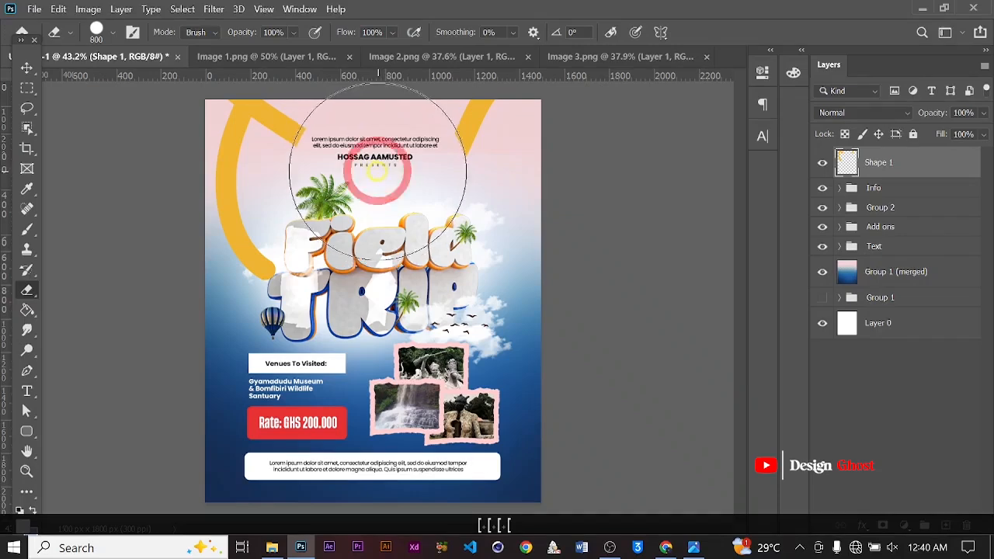
{"action": "key", "text": "ctrl+z"}
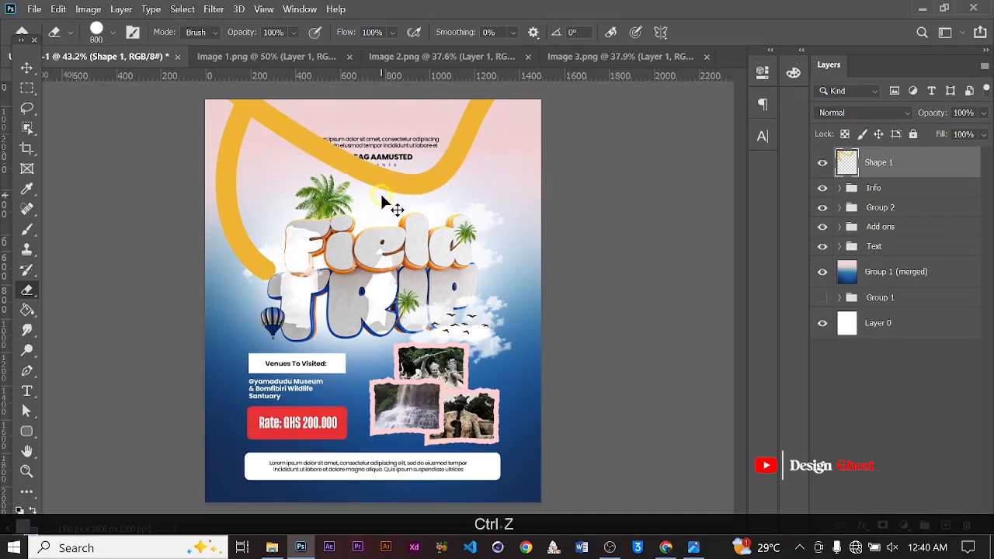
Switch the Eraser to a soft round brush with 0% hardness
{"action": "right_click", "coordinate": [372, 178]}
{"action": "left_click", "coordinate": [425, 288]}
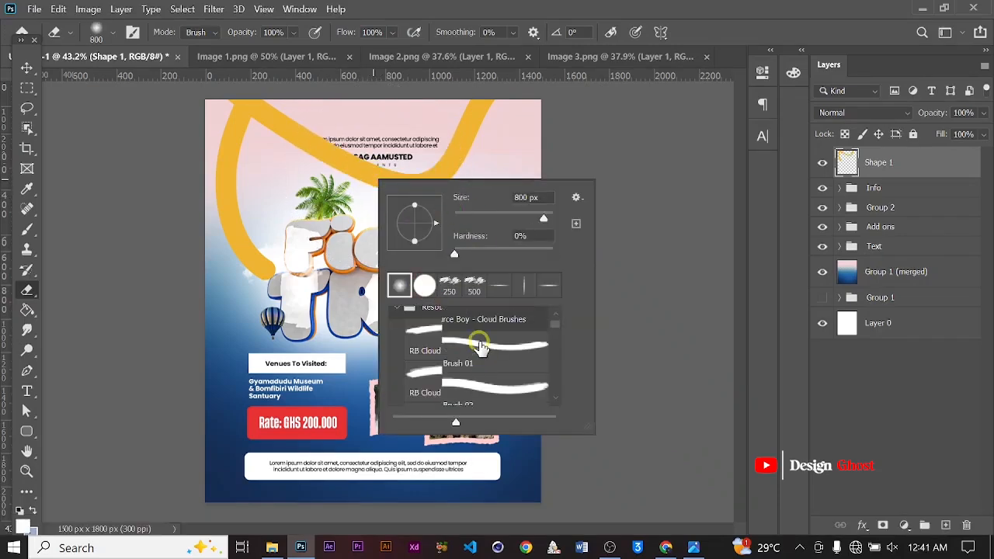
{"action": "scroll", "coordinate": [466, 343], "scroll_direction": "up", "scroll_amount": 5}
{"action": "left_click", "coordinate": [739, 27]}
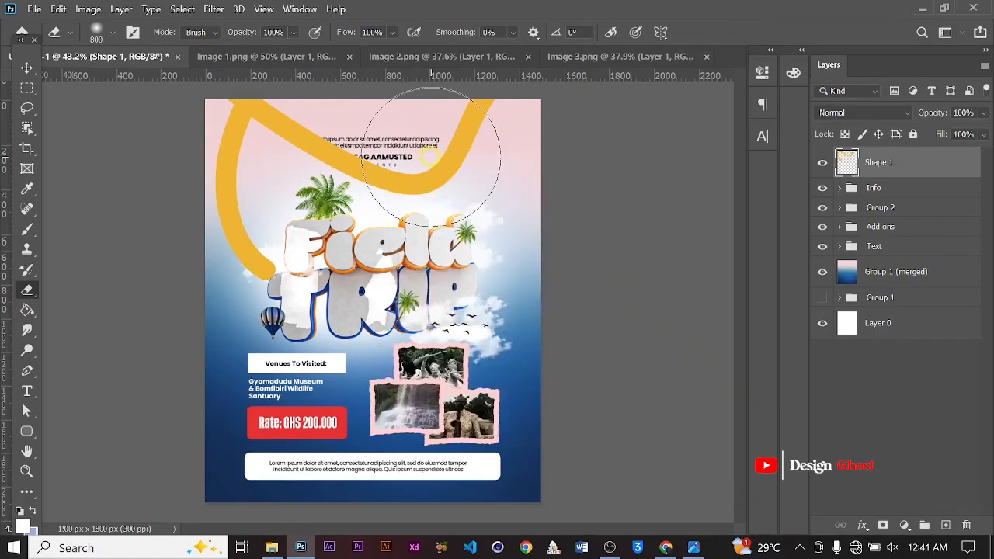
Softly erase the stroke over the top text, the title and the lower sides with an 1100 px eraser
{"action": "key", "text": "bracketright"}
{"action": "key", "text": "bracketright"}
{"action": "key", "text": "bracketright"}
{"action": "key", "text": "bracketright"}
{"action": "key", "text": "bracketright"}
{"action": "key", "text": "bracketright"}
{"action": "left_click", "coordinate": [367, 179]}
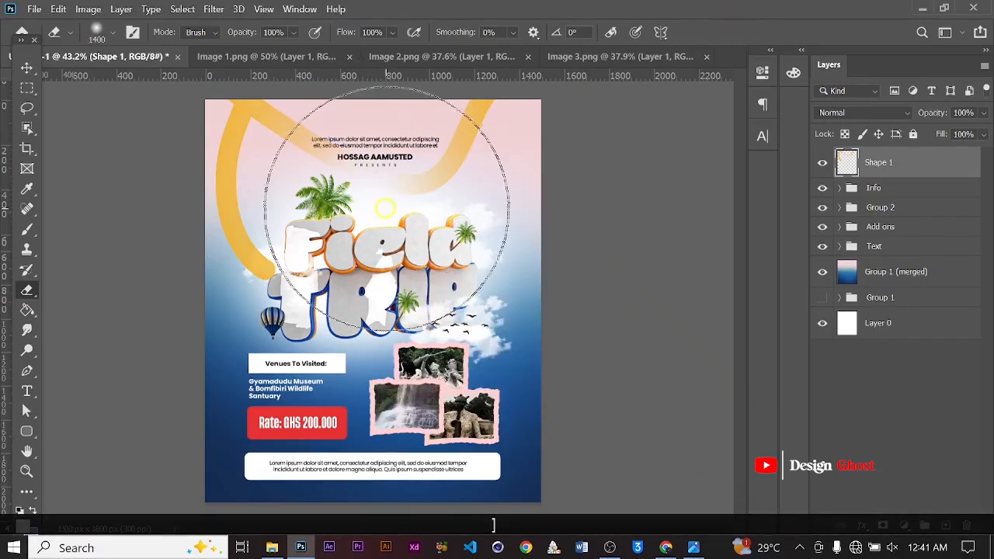
{"action": "key", "text": "bracketleft"}
{"action": "key", "text": "bracketleft"}
{"action": "key", "text": "bracketleft"}
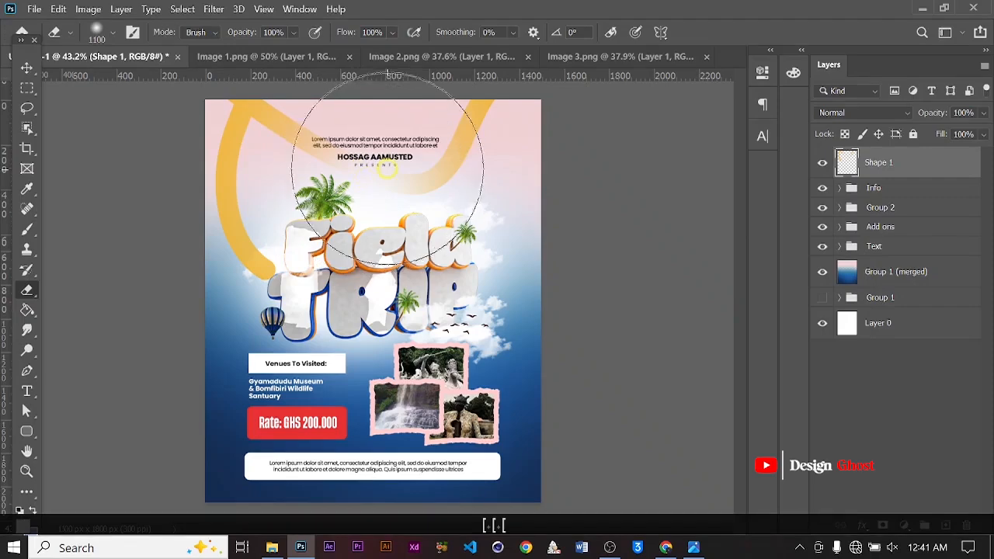
{"action": "left_click", "coordinate": [378, 169]}
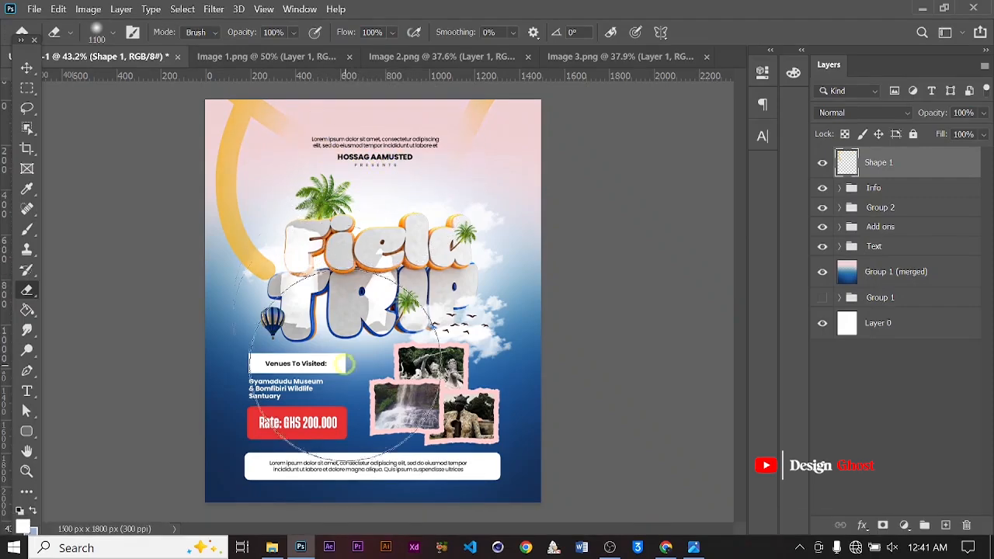
{"action": "left_click", "coordinate": [339, 324]}
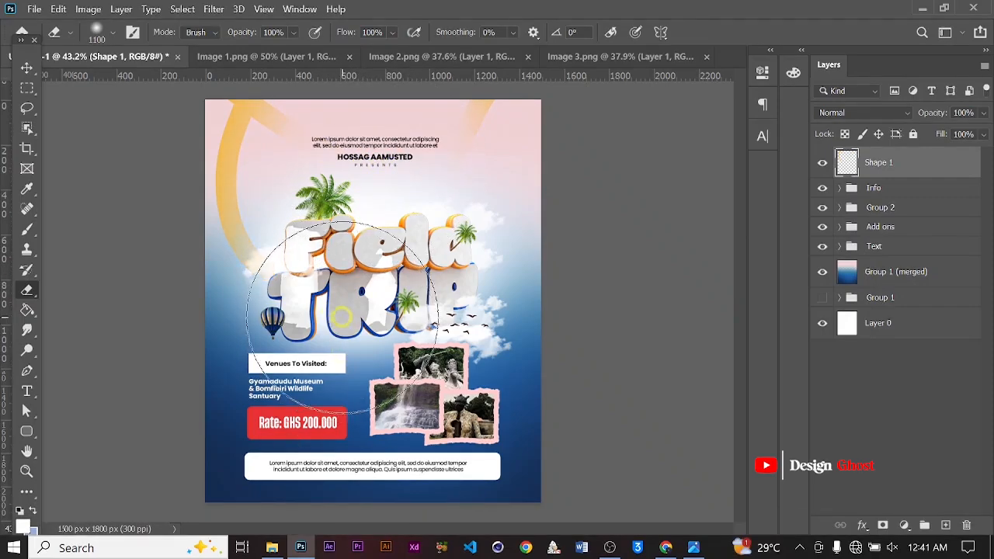
{"action": "left_click", "coordinate": [528, 337]}
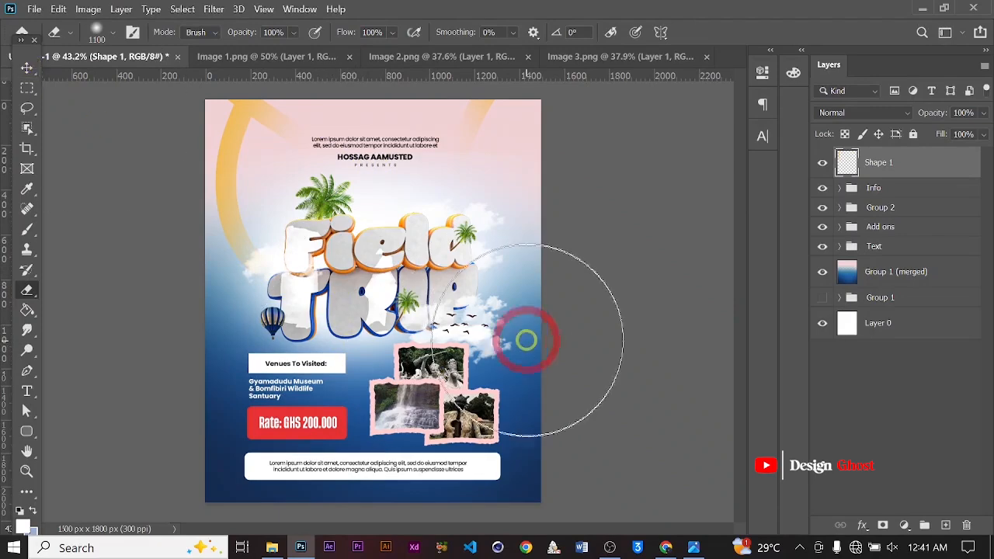
Duplicate the erased stroke layer and review the whole poster
{"action": "key", "text": "ctrl+j"}
{"action": "scroll", "coordinate": [404, 218], "scroll_direction": "up", "scroll_amount": 3}
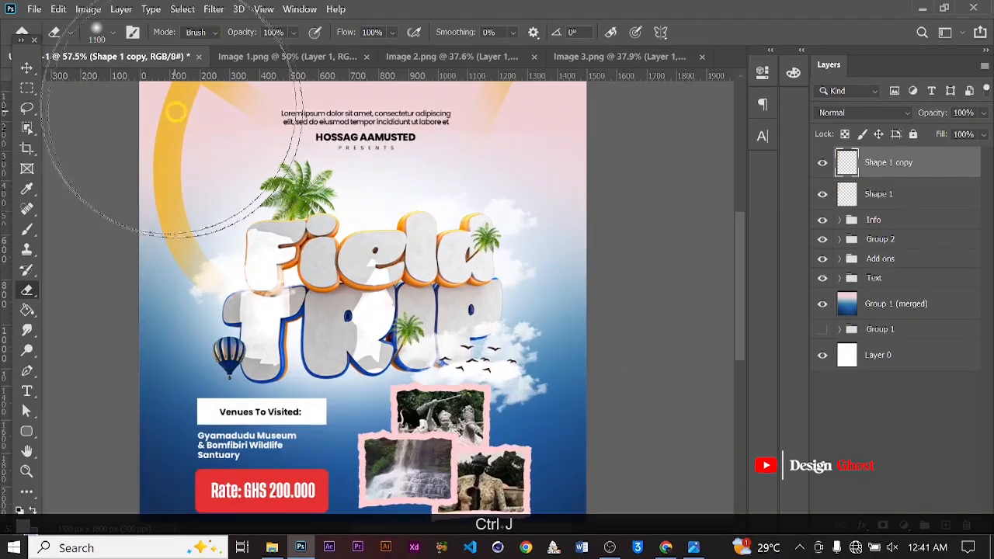
{"action": "left_click", "coordinate": [24, 65]}
{"action": "scroll", "coordinate": [244, 252], "scroll_direction": "down", "scroll_amount": 1}
{"action": "scroll", "coordinate": [244, 250], "scroll_direction": "down", "scroll_amount": 3}
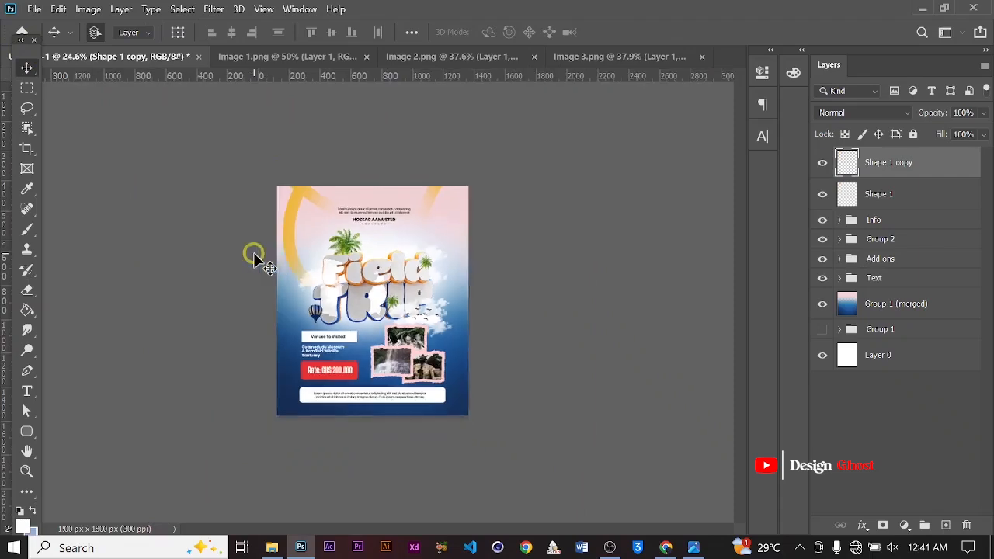
{"action": "scroll", "coordinate": [288, 271], "scroll_direction": "up", "scroll_amount": 3}
{"action": "key", "text": "Return"}
{"action": "scroll", "coordinate": [448, 306], "scroll_direction": "down", "scroll_amount": 1}
{"action": "key", "text": "ctrl+0"}
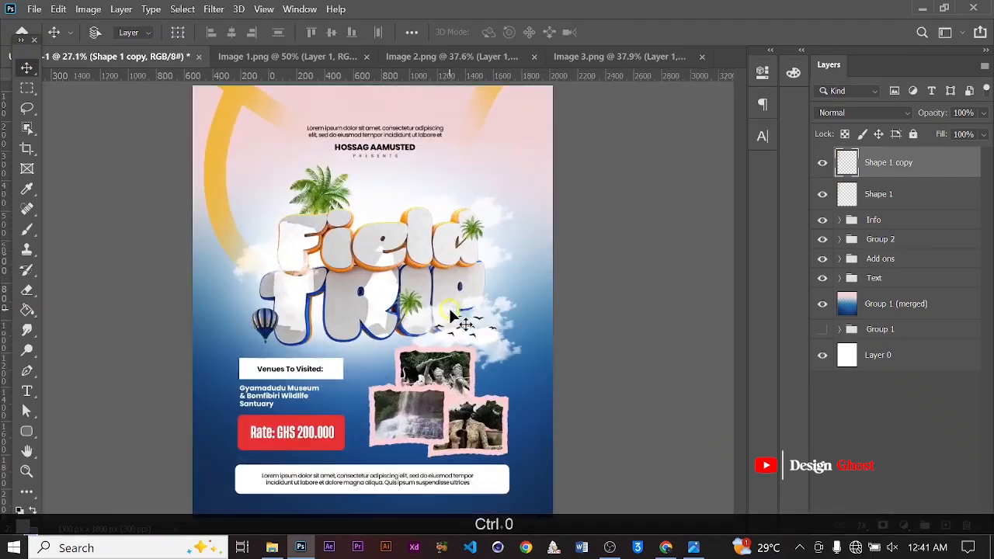
{"action": "key", "text": "f"}
{"action": "key", "text": "f"}
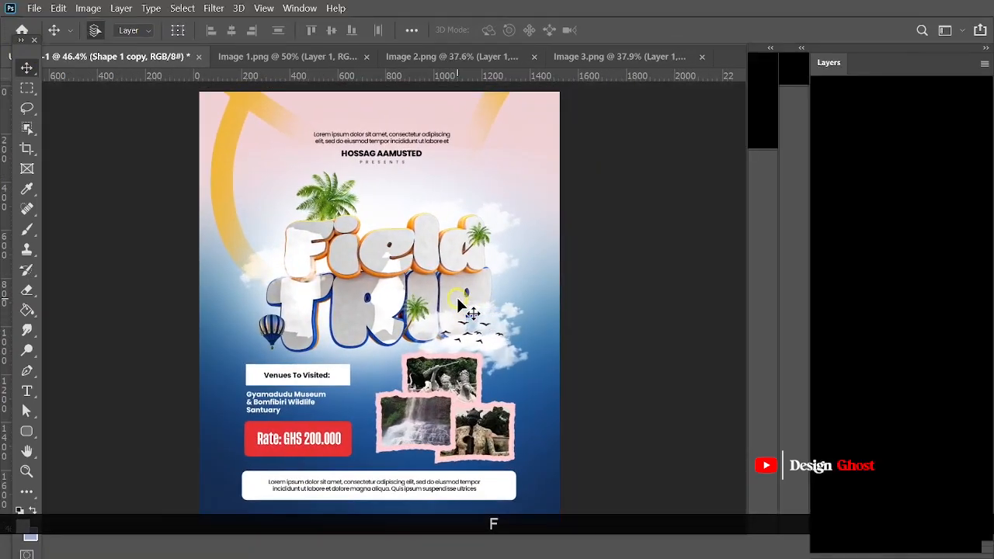